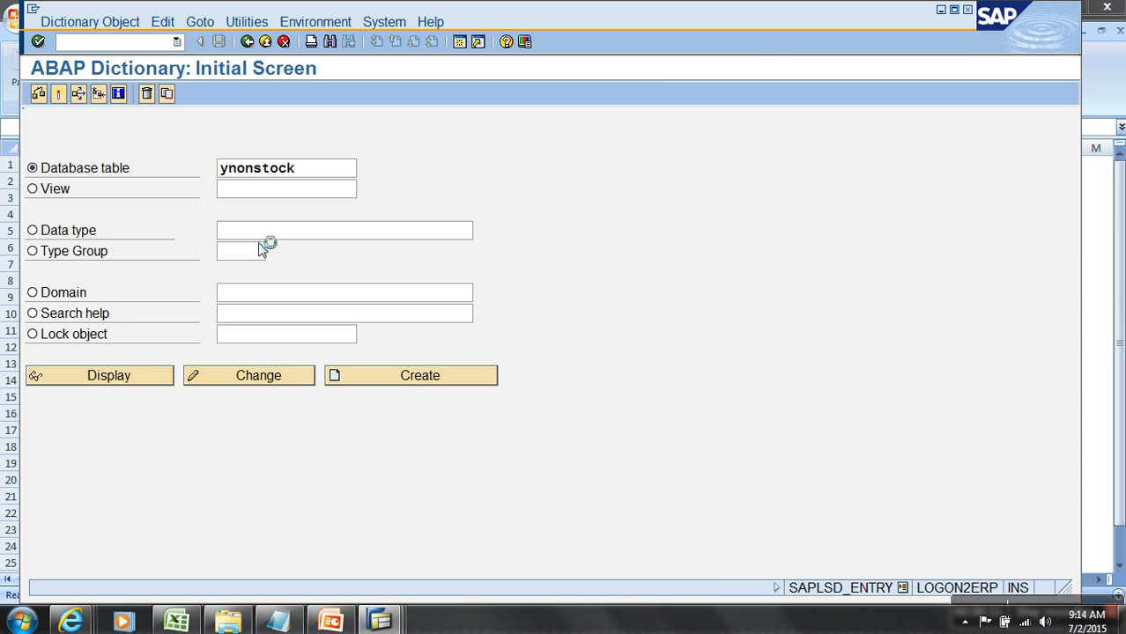
Step: Display the data records stored in database table YNONSTOCK
left_click(330, 91)
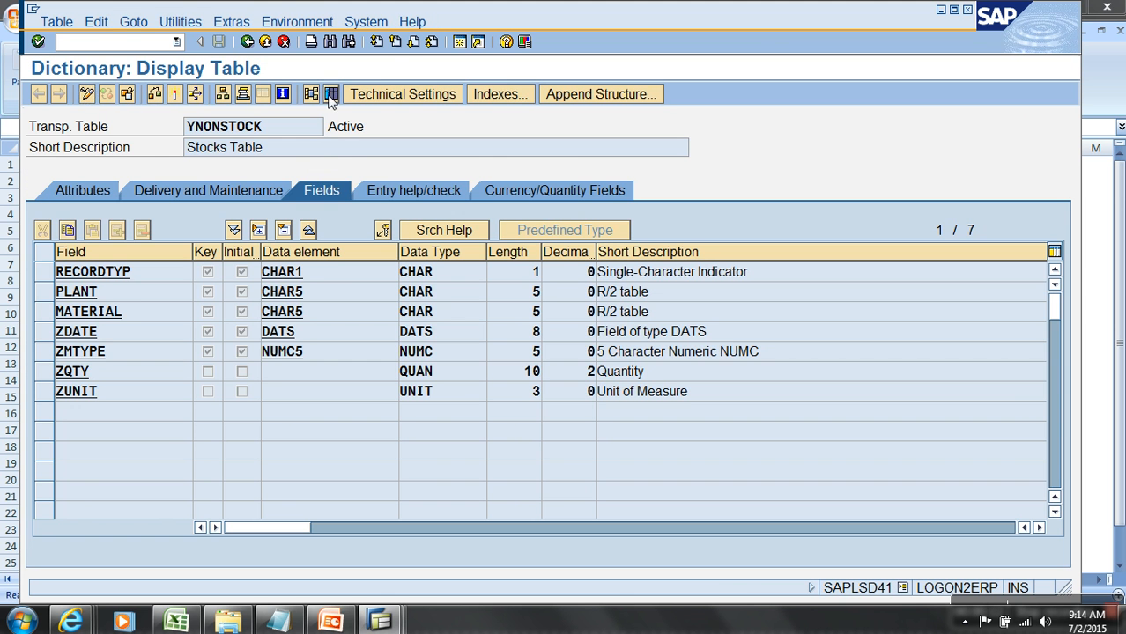
key("F8")
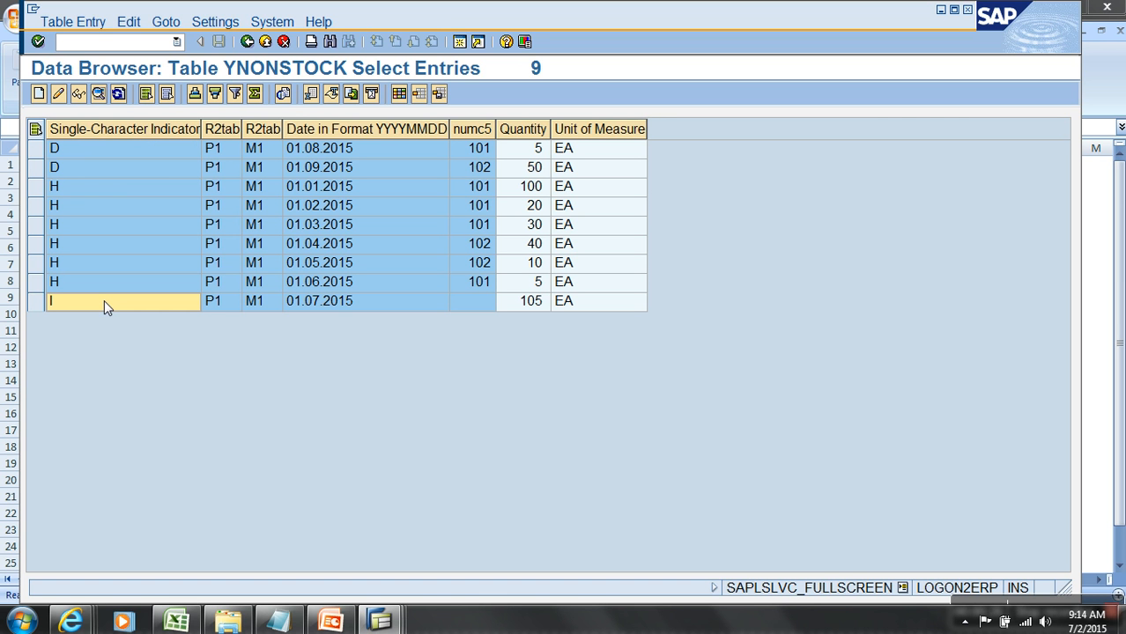
Step: Open generic DataSource maintenance in a new session and start creating the transaction data DataSource yinventory
mouse_move(379, 622)
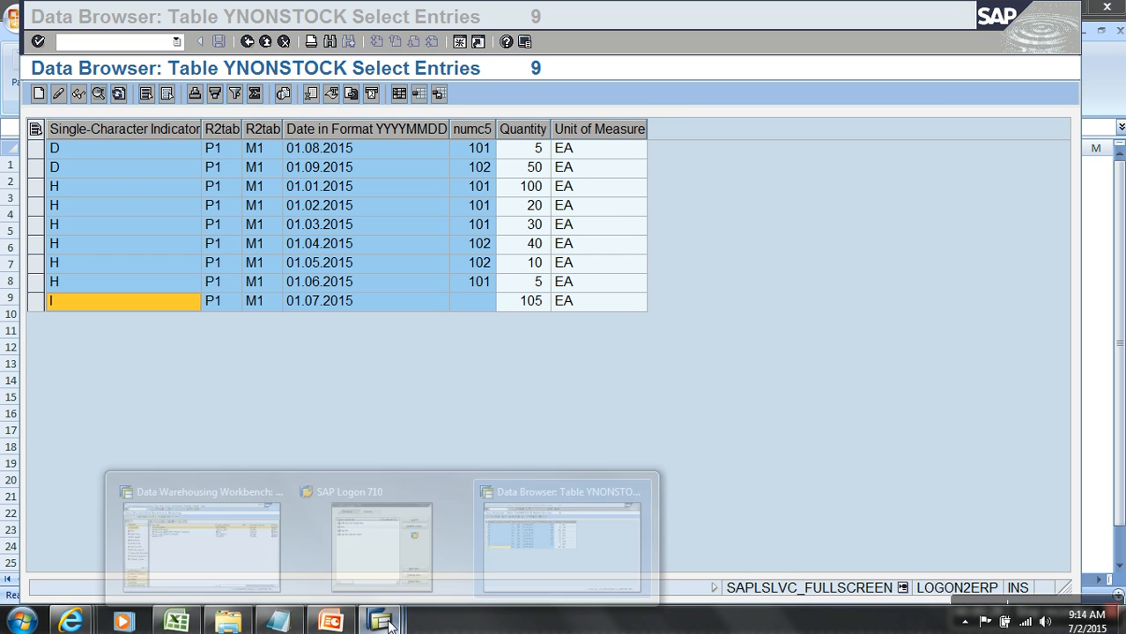
left_click(163, 48)
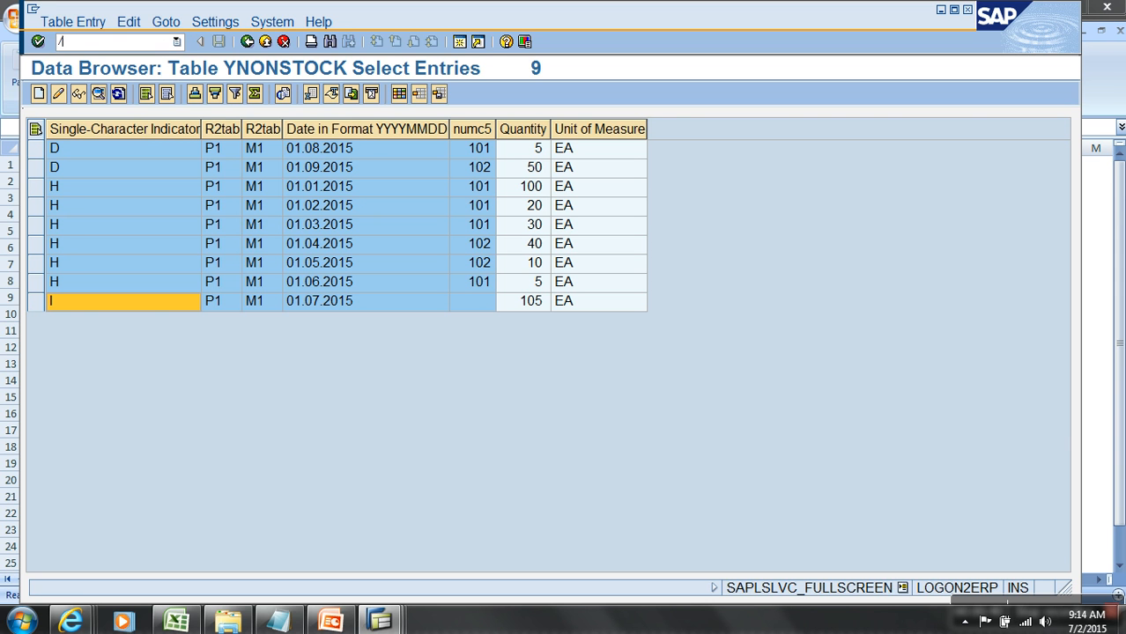
type("2")
key("Return")
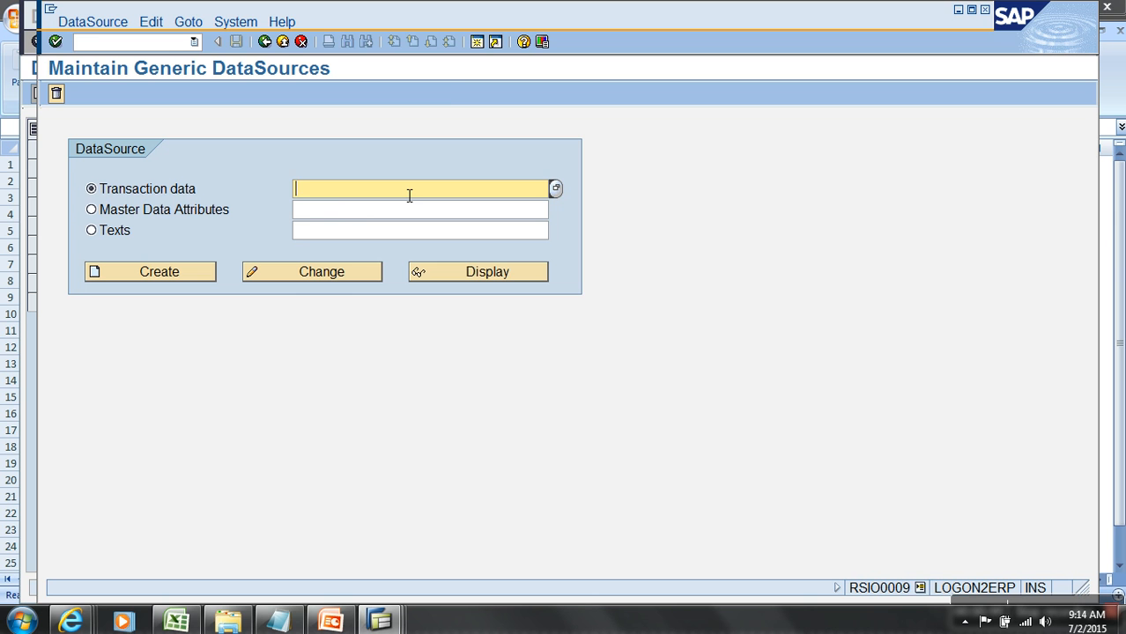
type("y")
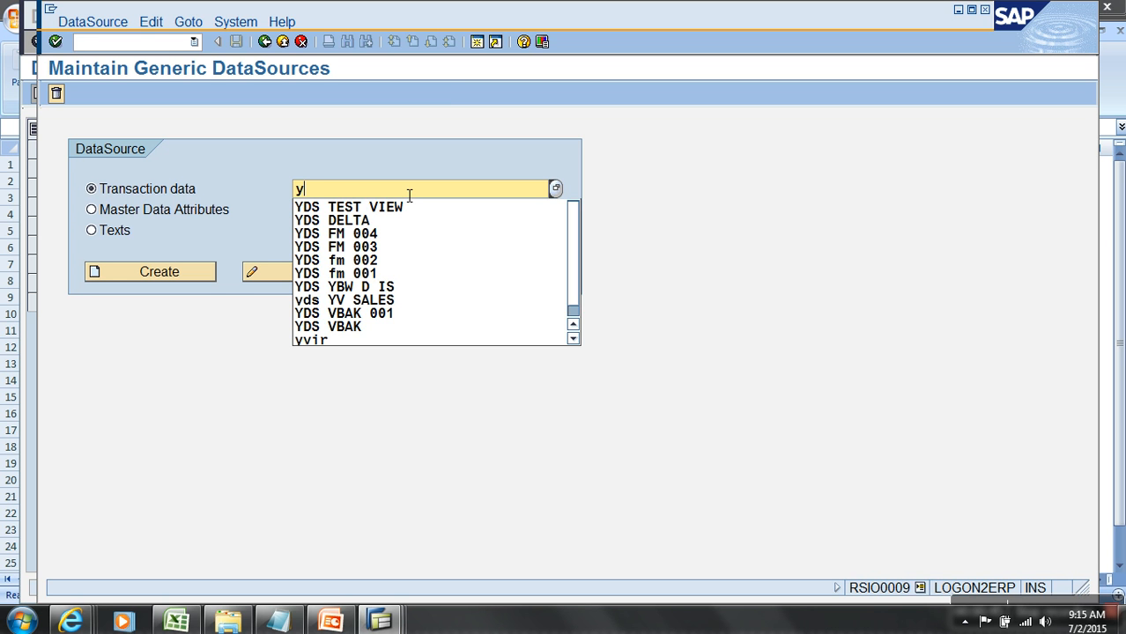
type("inventory")
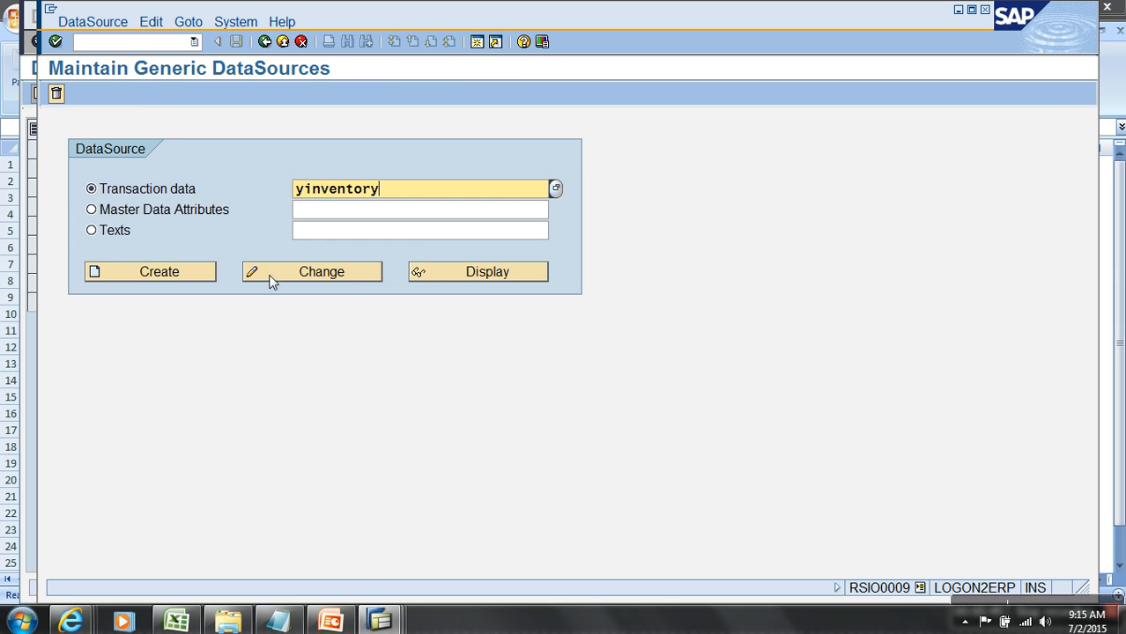
left_click(185, 271)
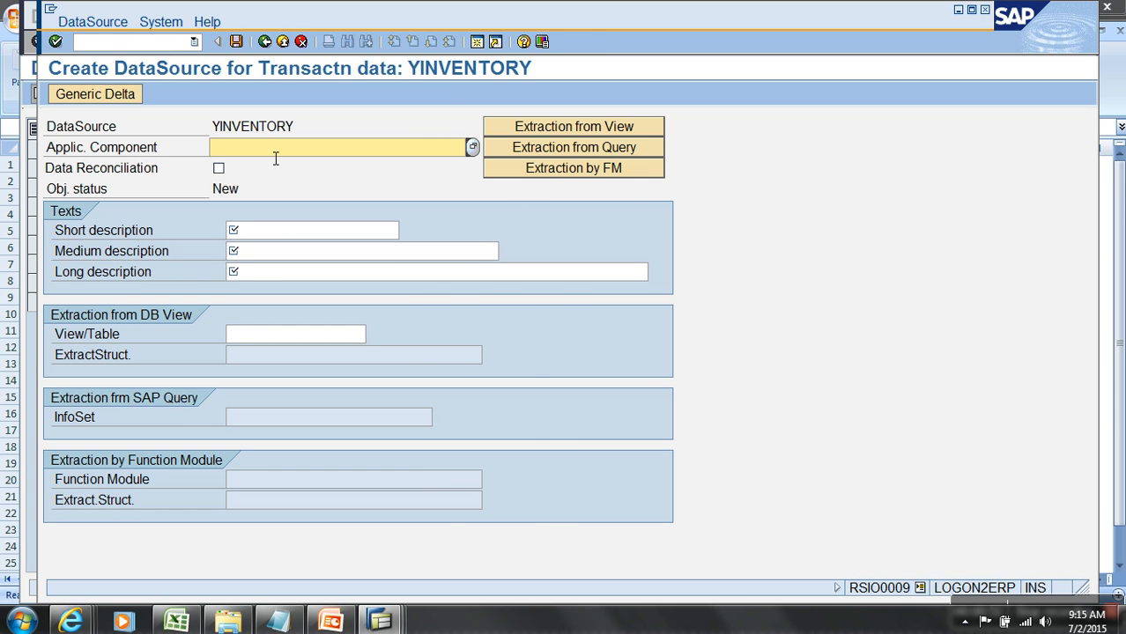
Step: Assign the MM (Materials Management) application component under SAP-R/3 to the new DataSource
key("F4")
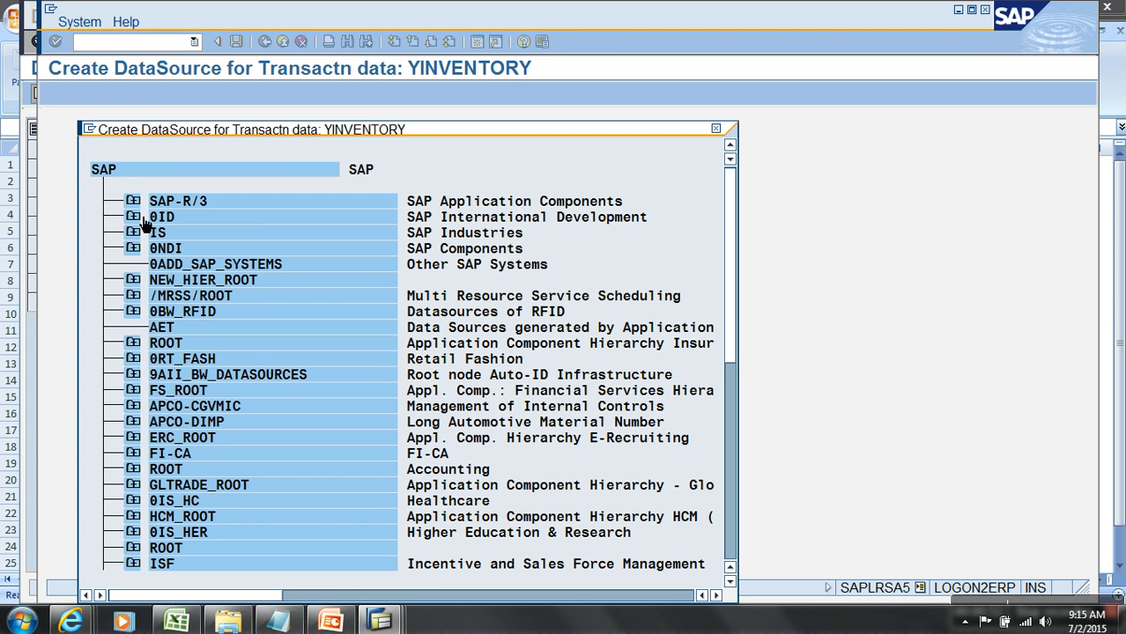
left_click(132, 201)
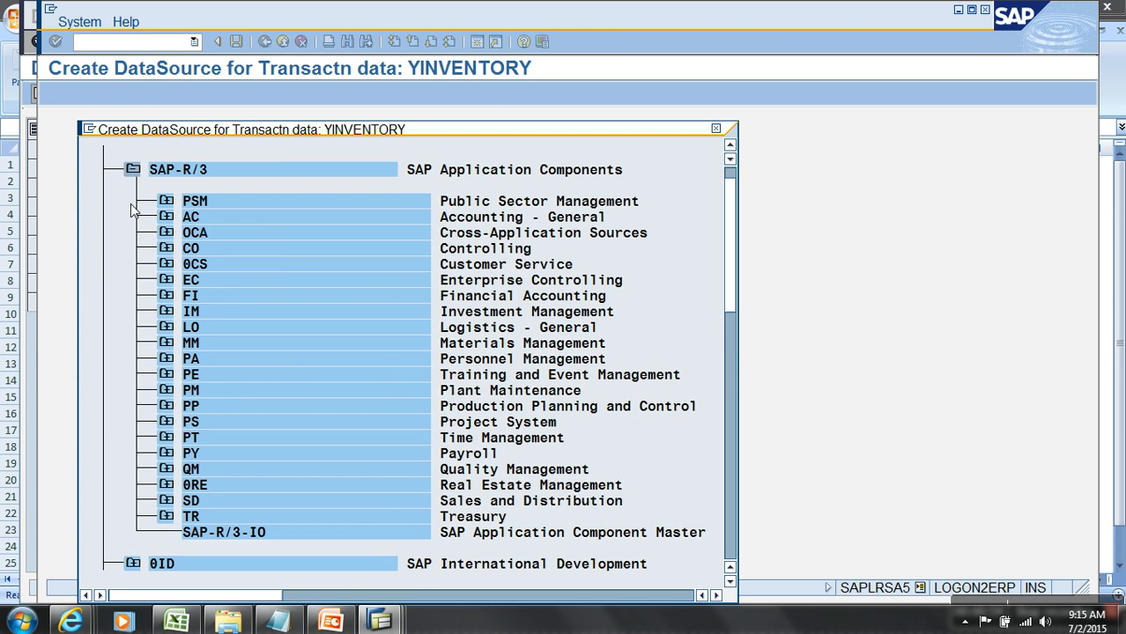
double_click(192, 344)
Step: Copy the DataSource name YINVENTORY into the short, medium and long descriptions
left_click(270, 233)
left_click_drag(296, 131, 168, 130)
key("ctrl+c")
left_click(319, 233)
key("ctrl+v")
left_click(330, 251)
key("ctrl+v")
left_click(335, 279)
key("ctrl+v")
Step: Look up ynon* for the extraction view/table and choose YNONSTOCK
left_click(329, 340)
type("y")
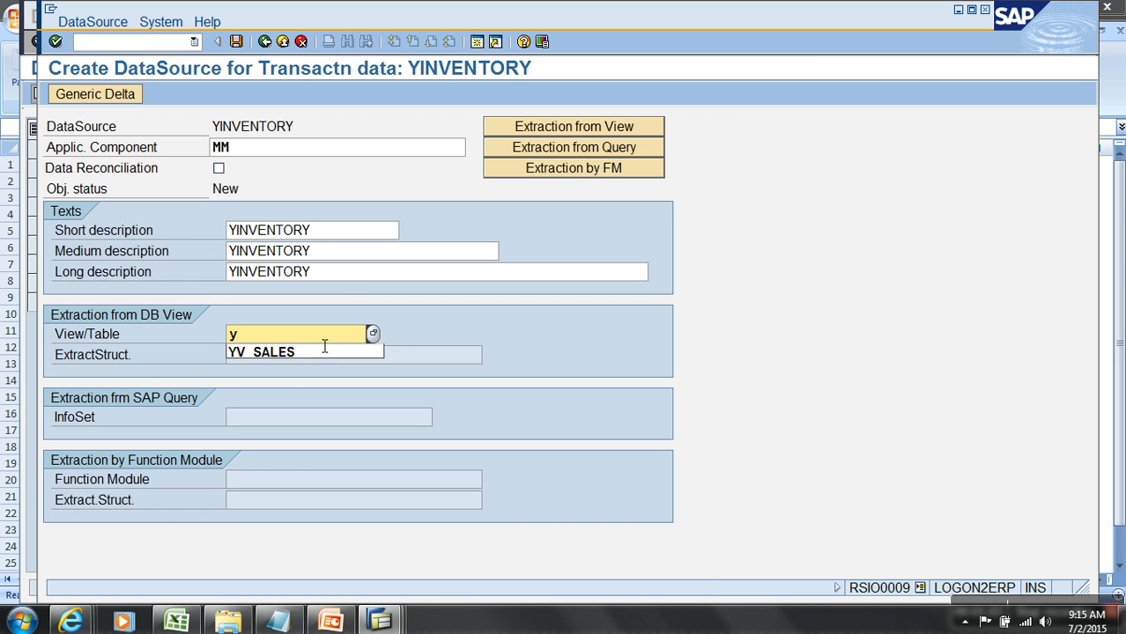
type("non*")
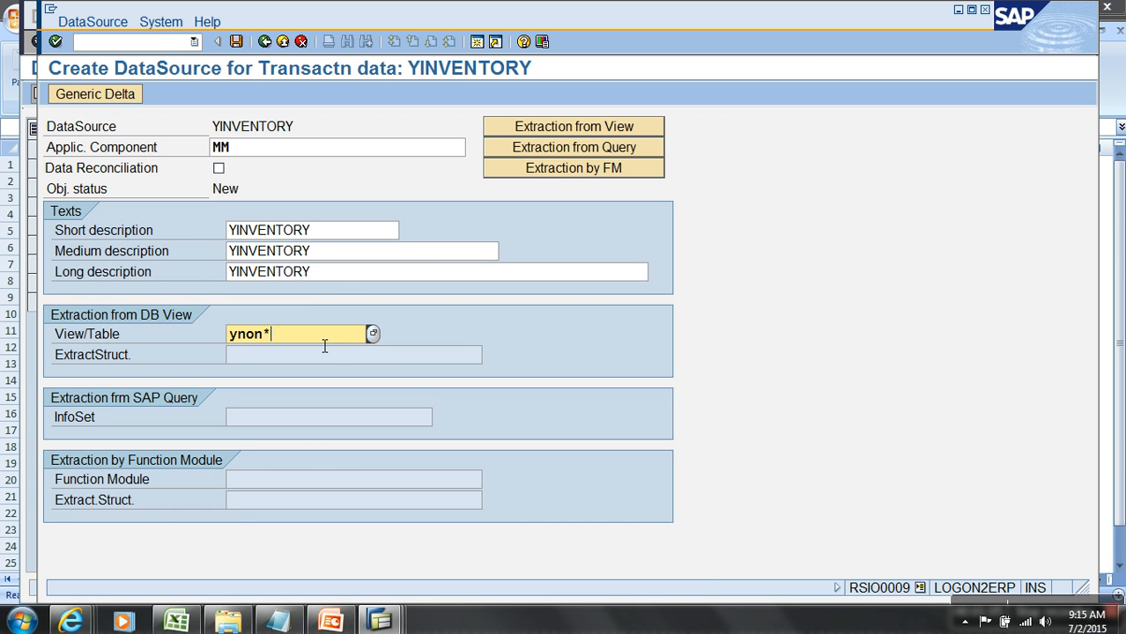
key("F4")
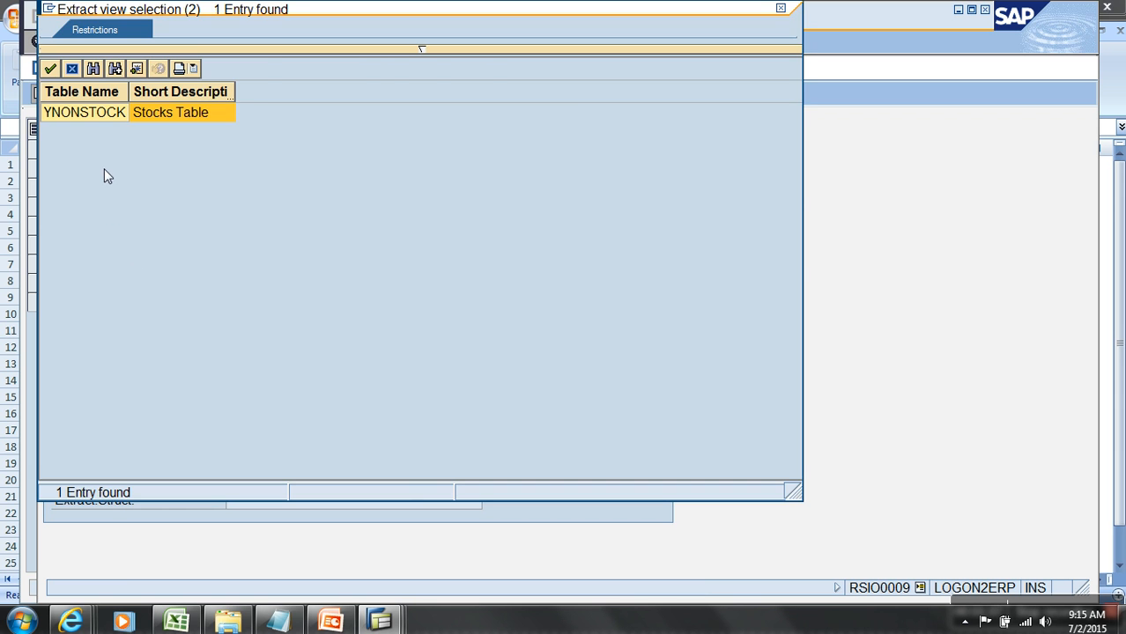
double_click(106, 114)
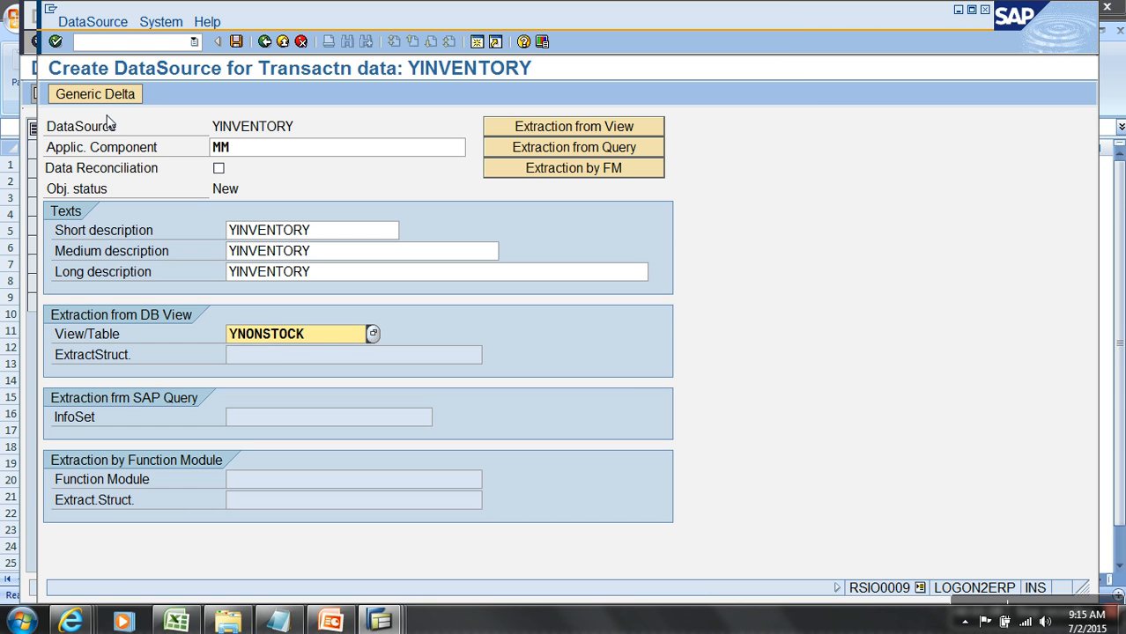
Step: Save the YINVENTORY DataSource as a local object
left_click(237, 41)
left_click(144, 512)
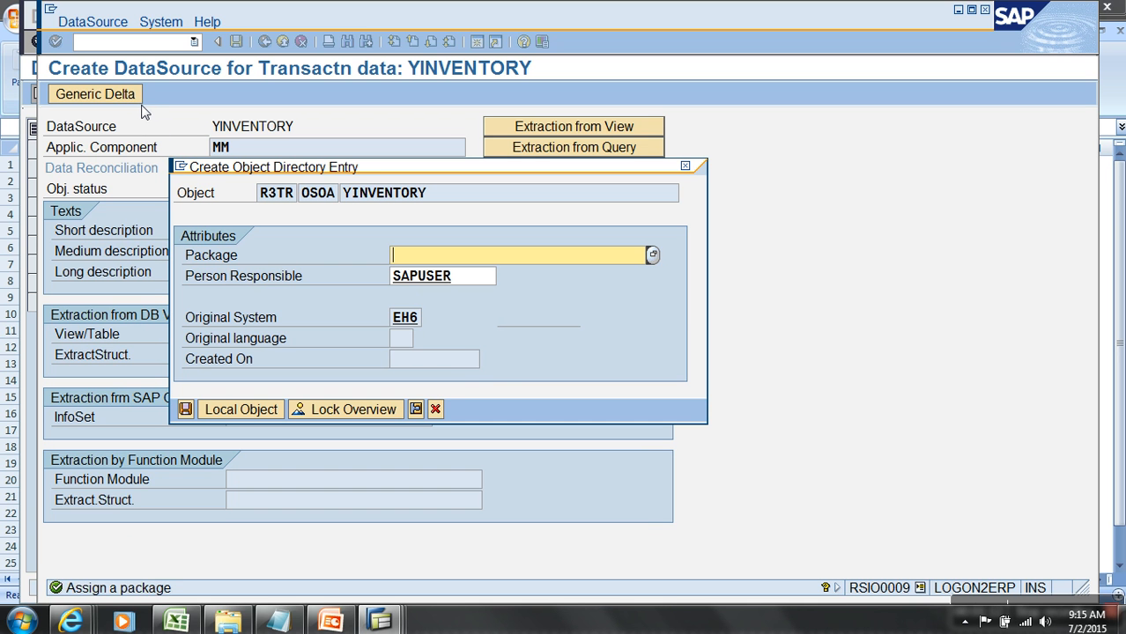
left_click(240, 409)
left_click(240, 409)
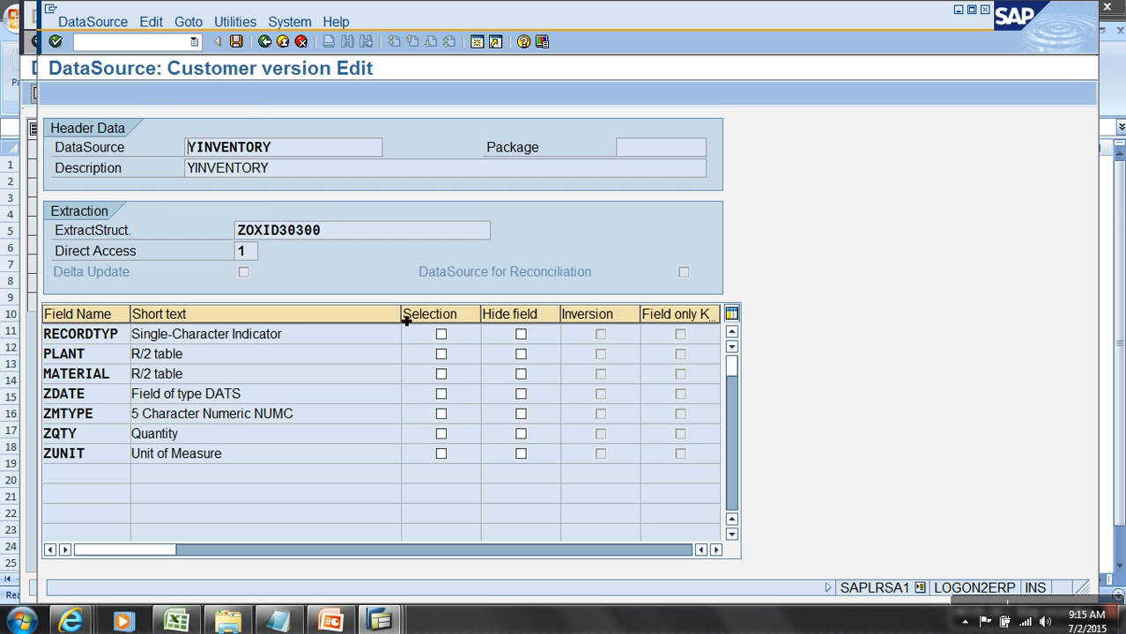
Step: Mark RECORDTYP, PLANT, ZDATE and ZMTYPE as selection fields and save the DataSource
left_click(441, 339)
left_click(442, 355)
left_click(442, 396)
left_click(441, 414)
left_click(236, 42)
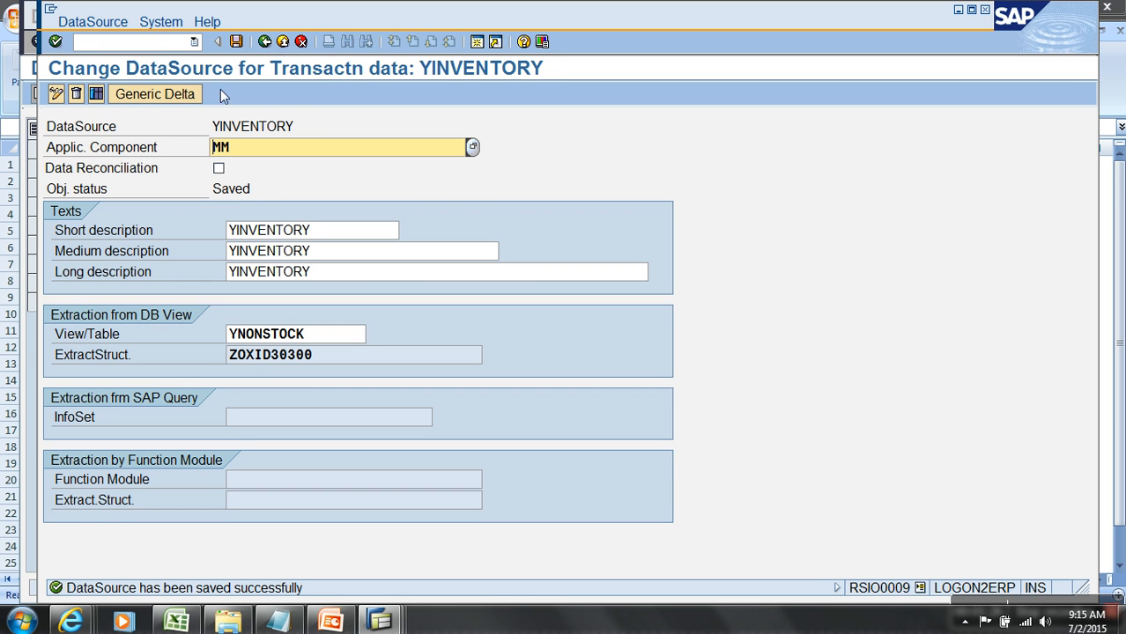
Step: Switch to the Data Warehousing Workbench session and open the DataSource Repository there
left_click(155, 45)
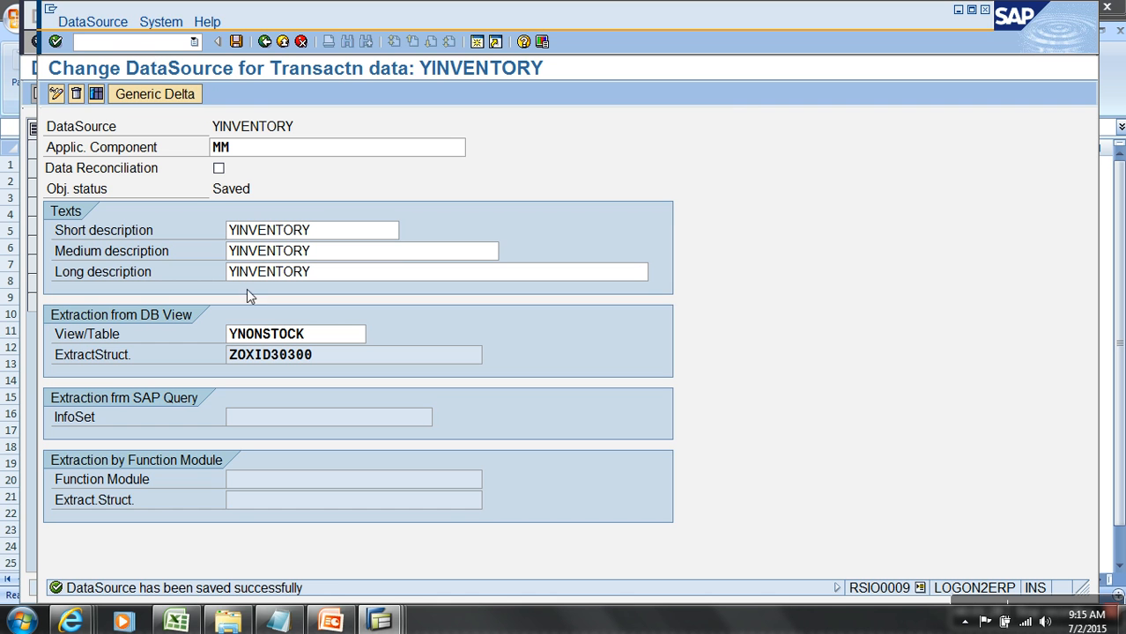
left_click(380, 622)
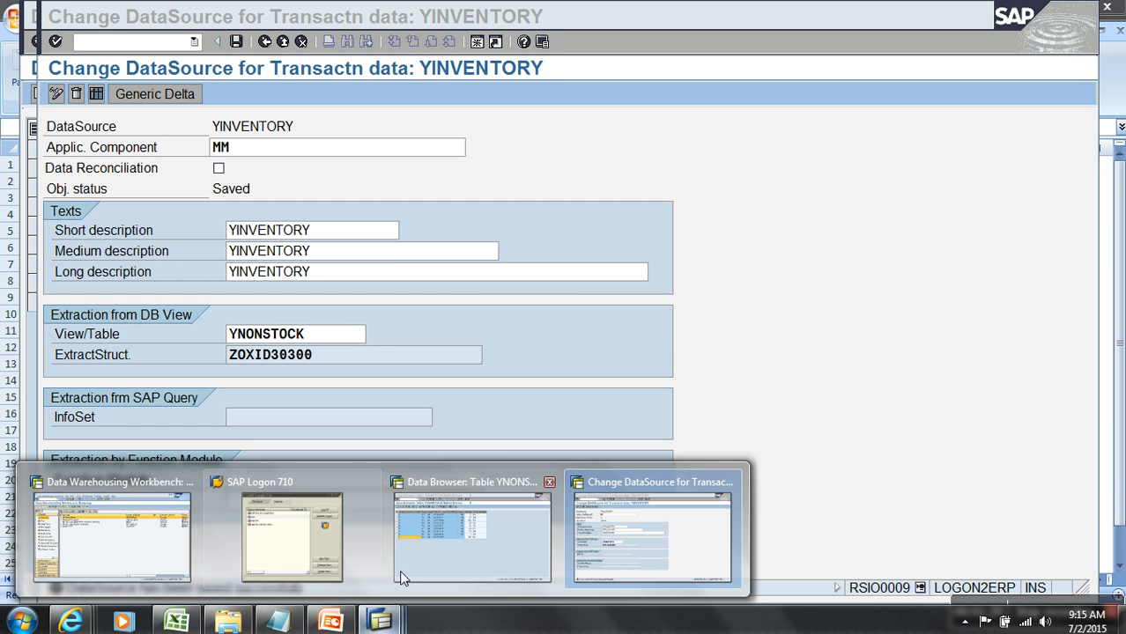
left_click(163, 555)
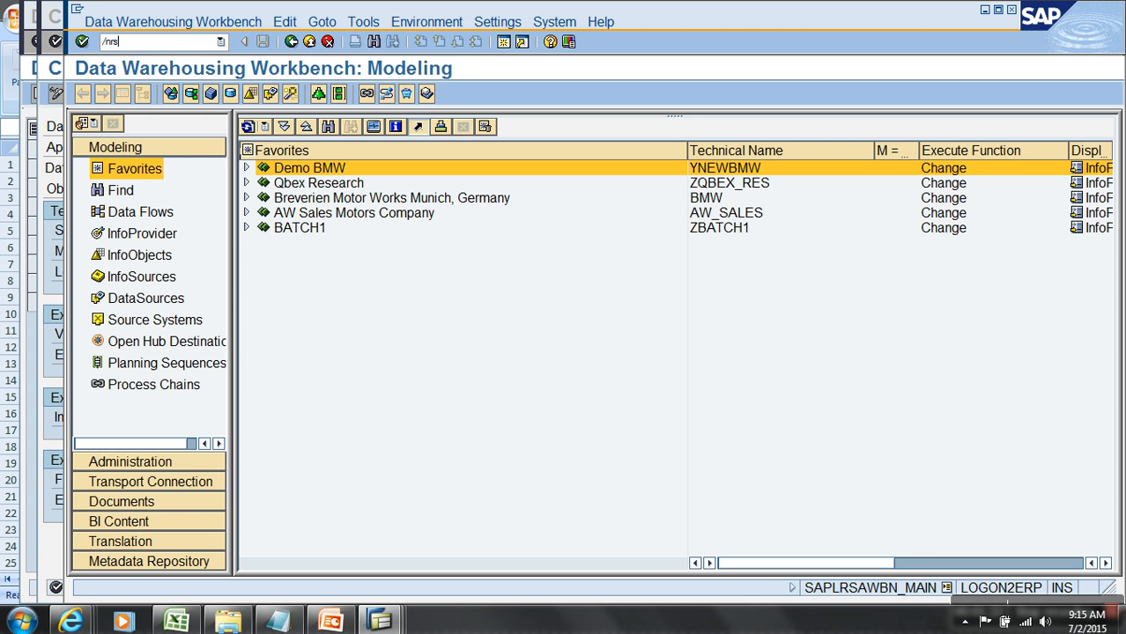
key("Return")
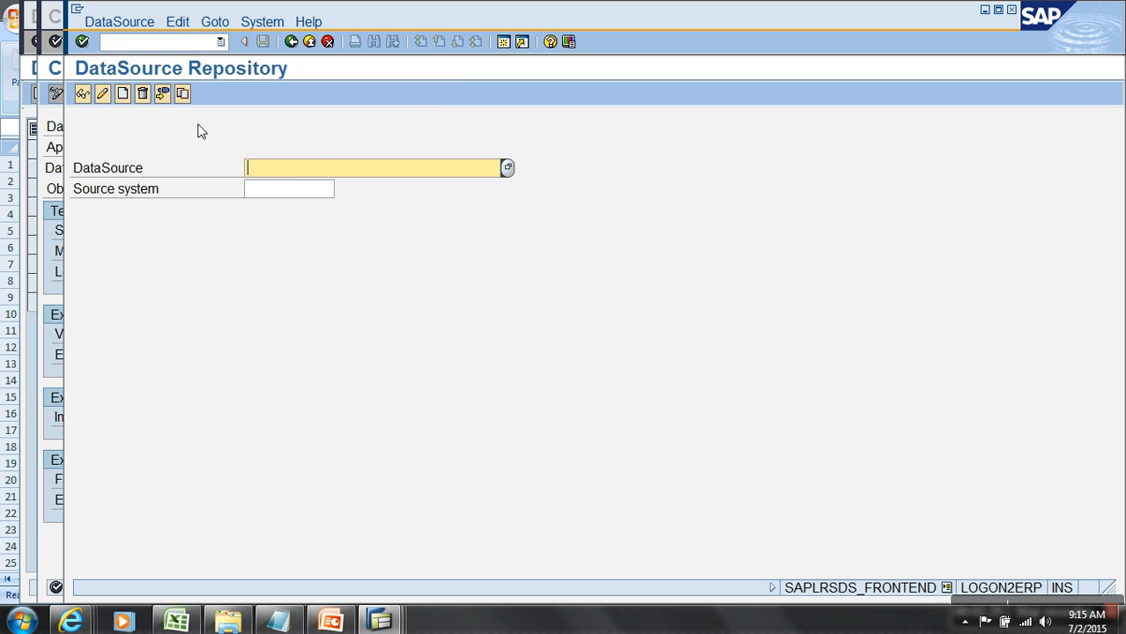
Step: Replicate DataSource YINVENTORY from source system T90CLNT090
key("ctrl+v")
left_click(288, 194)
left_click(298, 204)
left_click(119, 21)
left_click(159, 134)
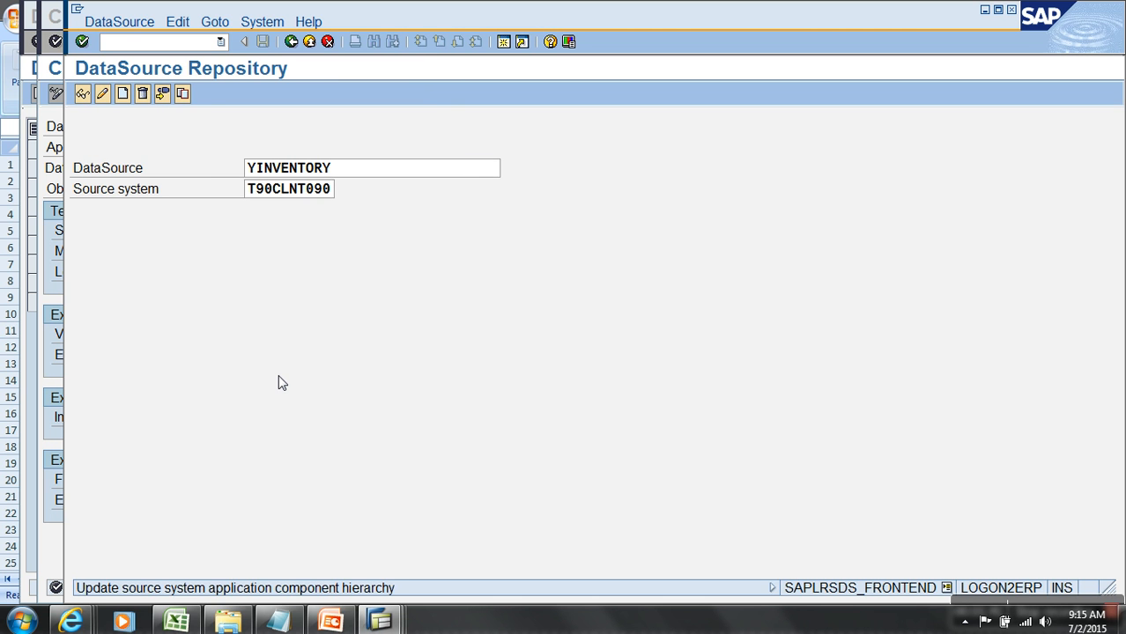
left_click(121, 388)
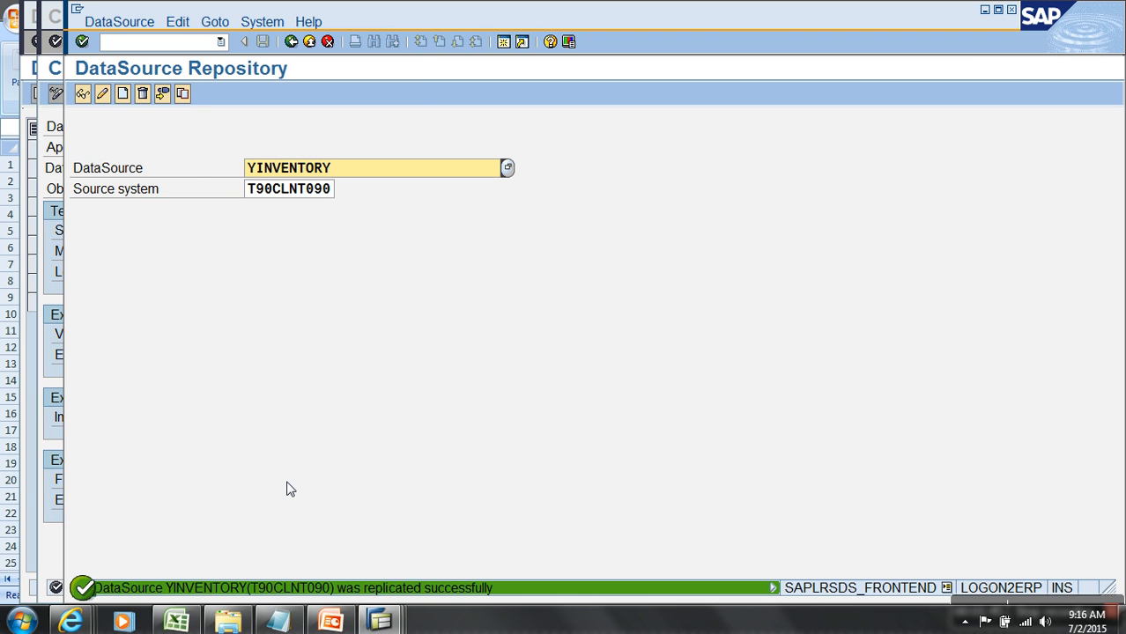
Step: Return to the Data Warehousing Workbench (rsa1) and show the DataSources of SAP source system T90CLNT090
left_click(187, 44)
type("/nrsa1")
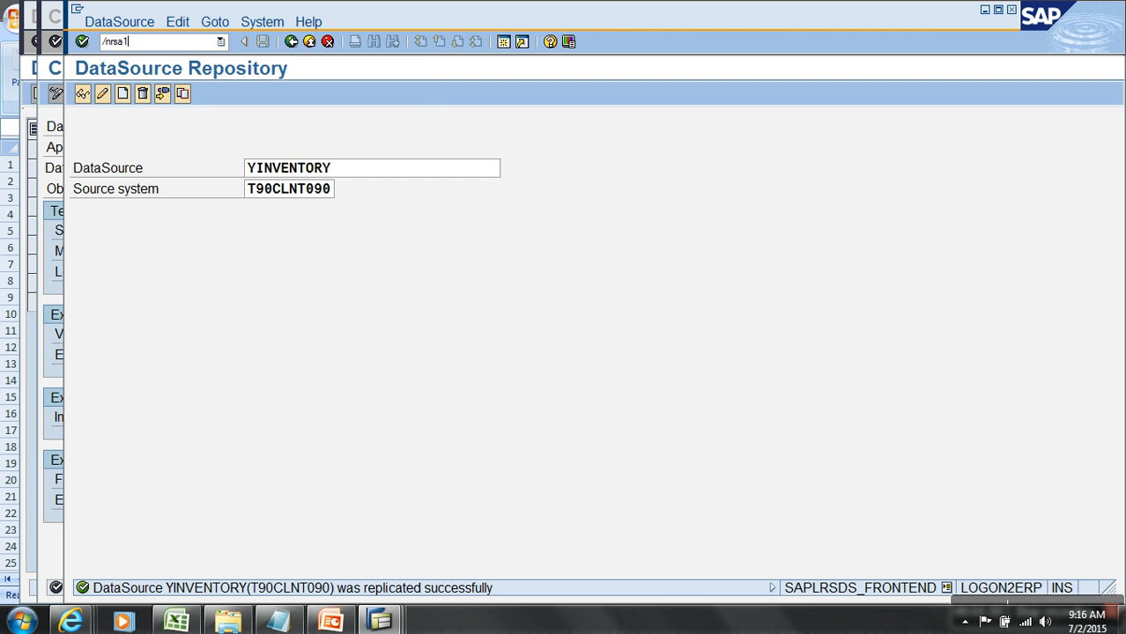
key("Return")
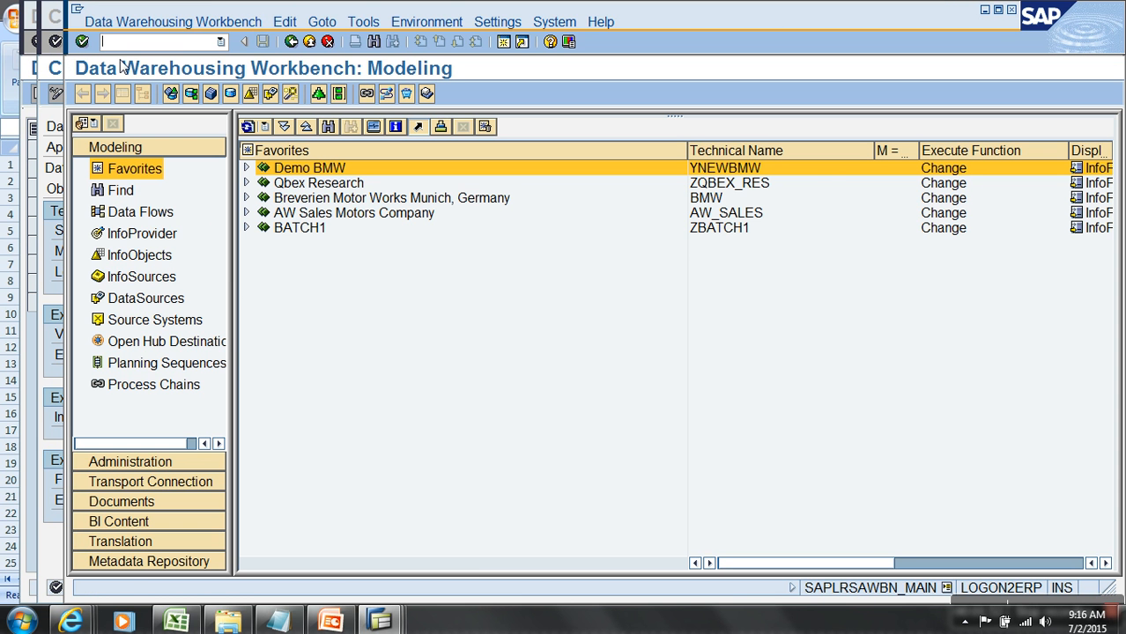
left_click(177, 300)
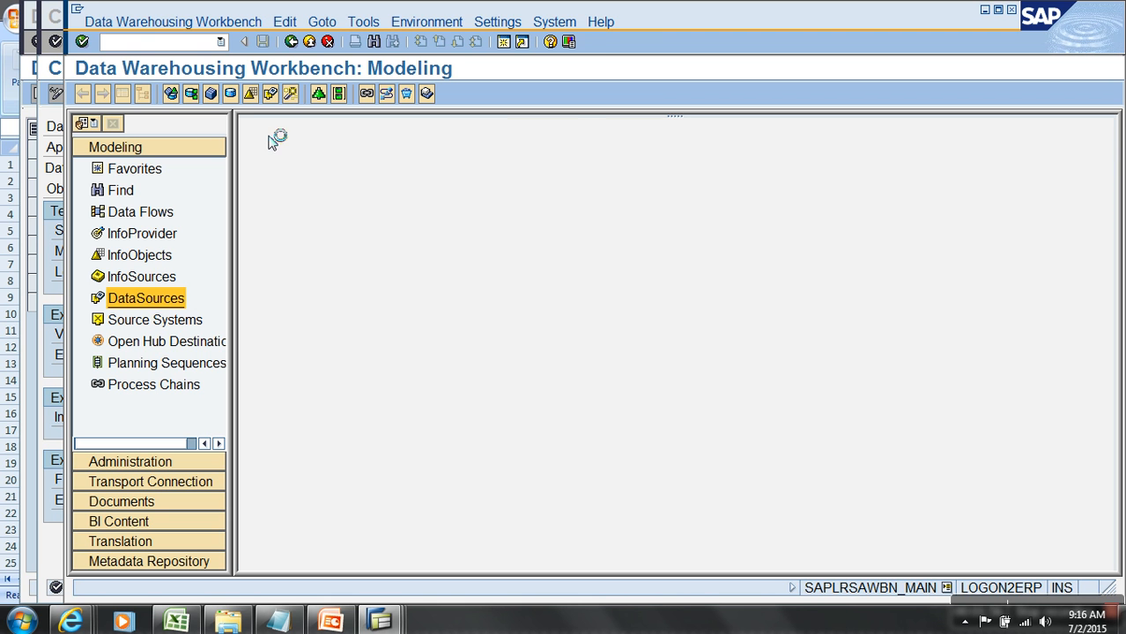
left_click(260, 128)
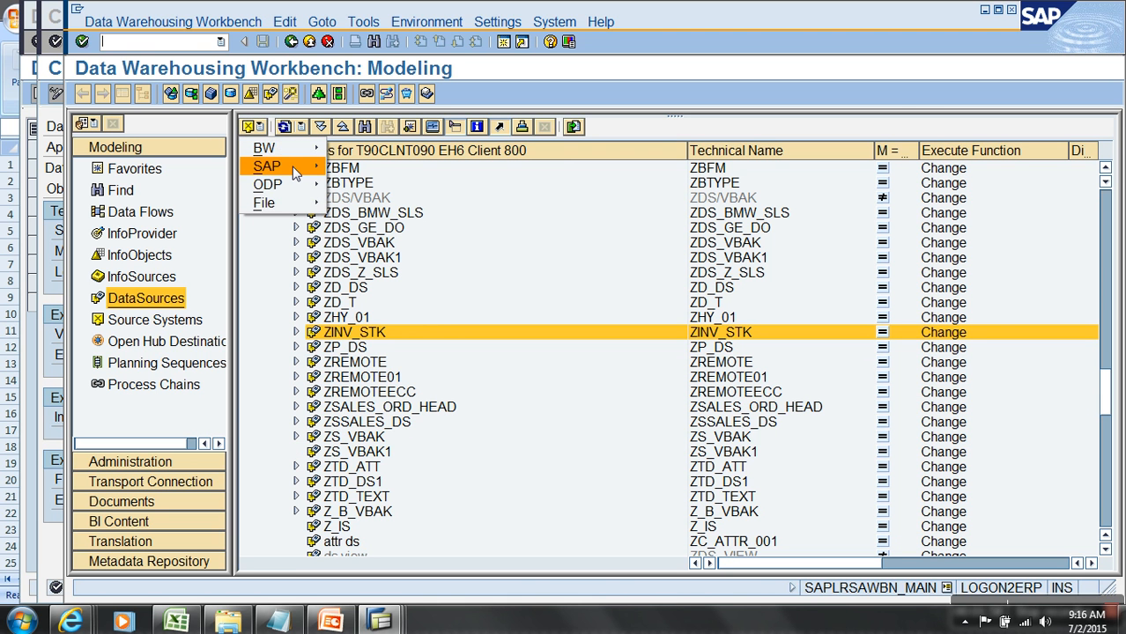
left_click(282, 166)
left_click(366, 169)
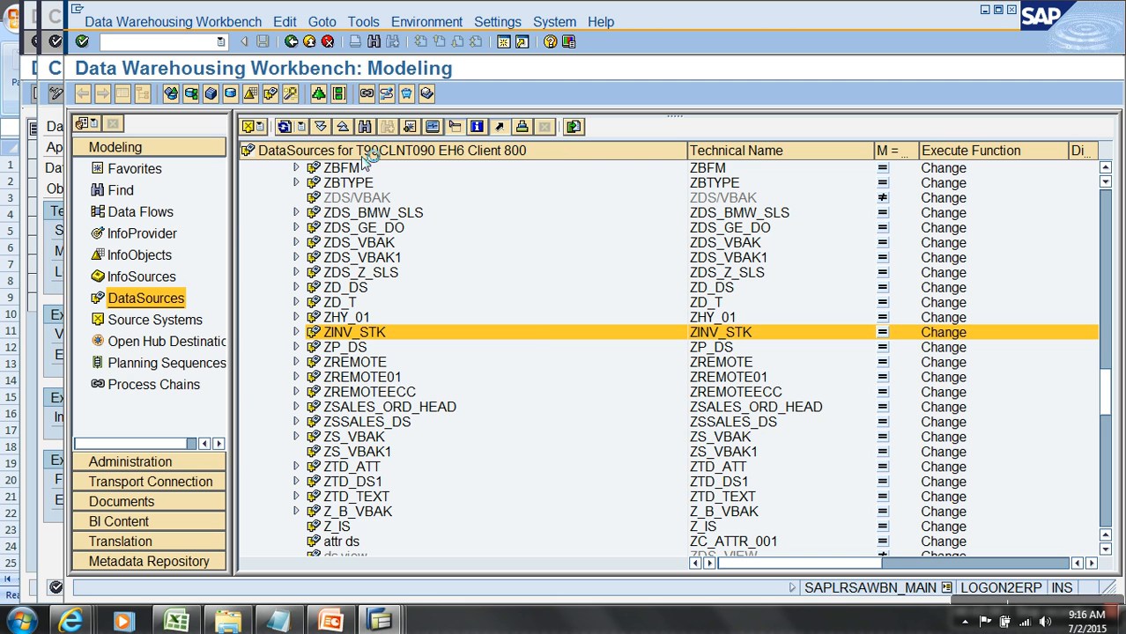
Step: Search the DataSource tree for YINVENTORY and open that DataSource for changing
left_click(365, 128)
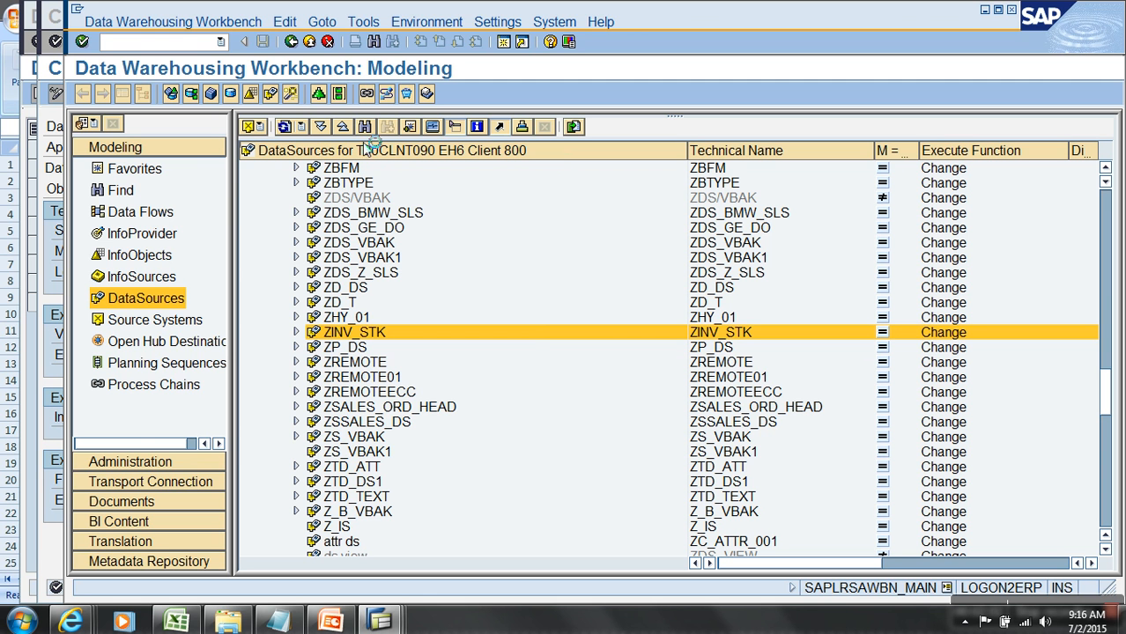
type("YINVENTORY")
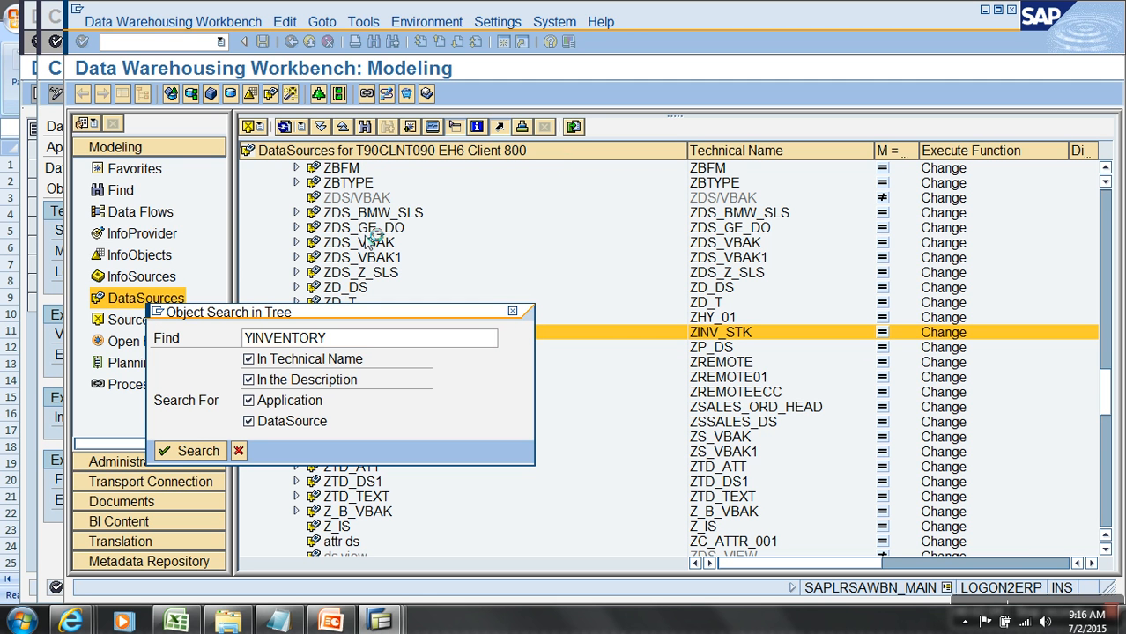
key("Return")
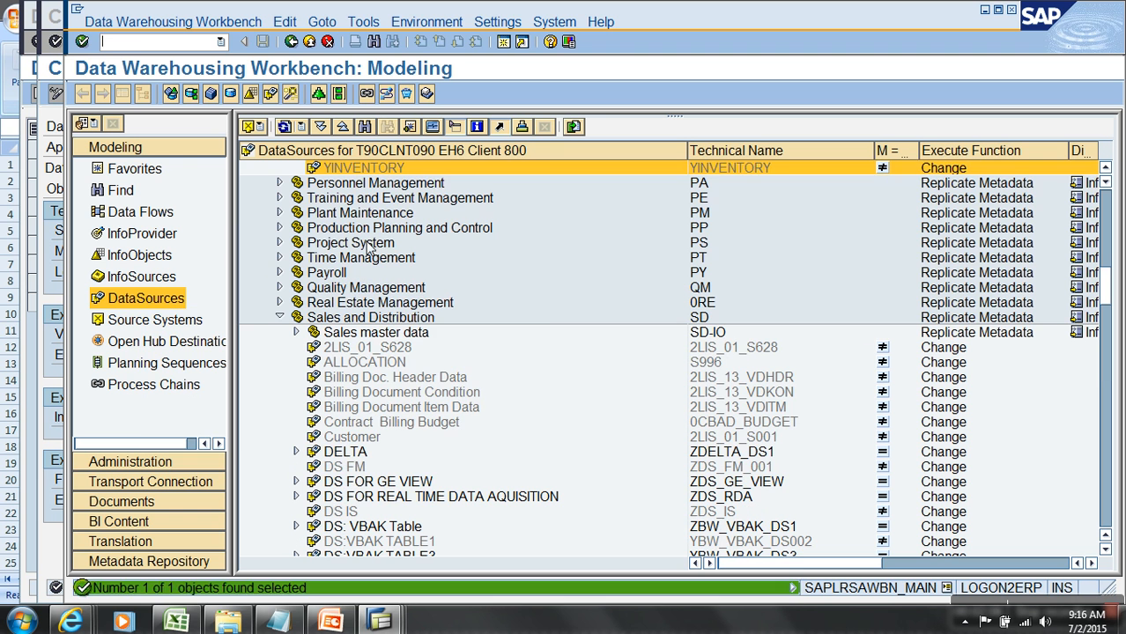
right_click(366, 170)
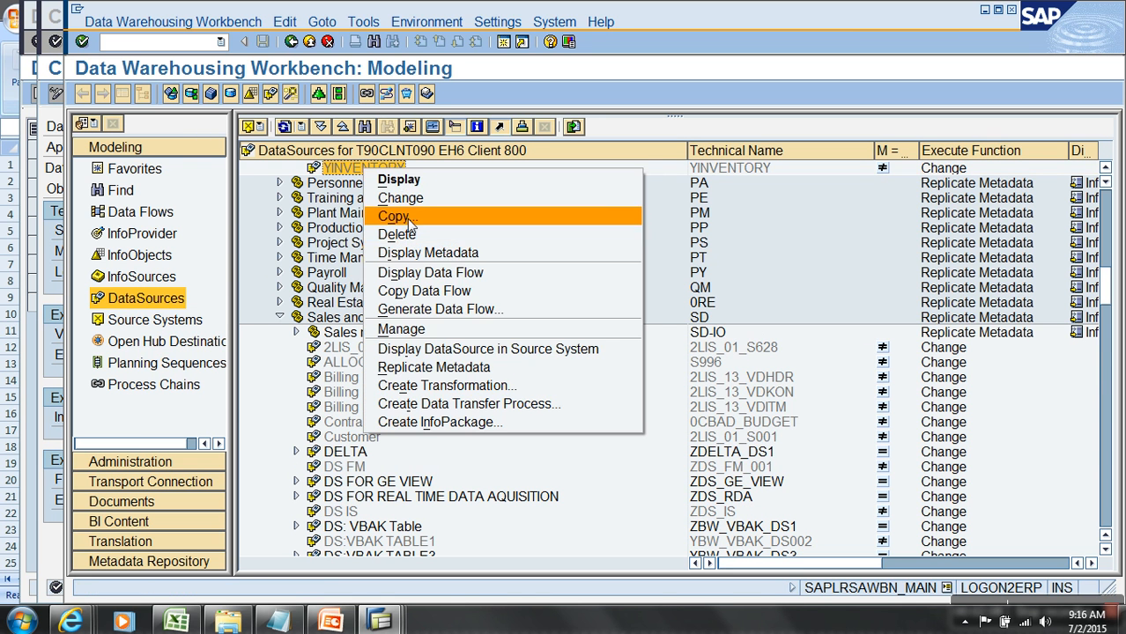
left_click(401, 197)
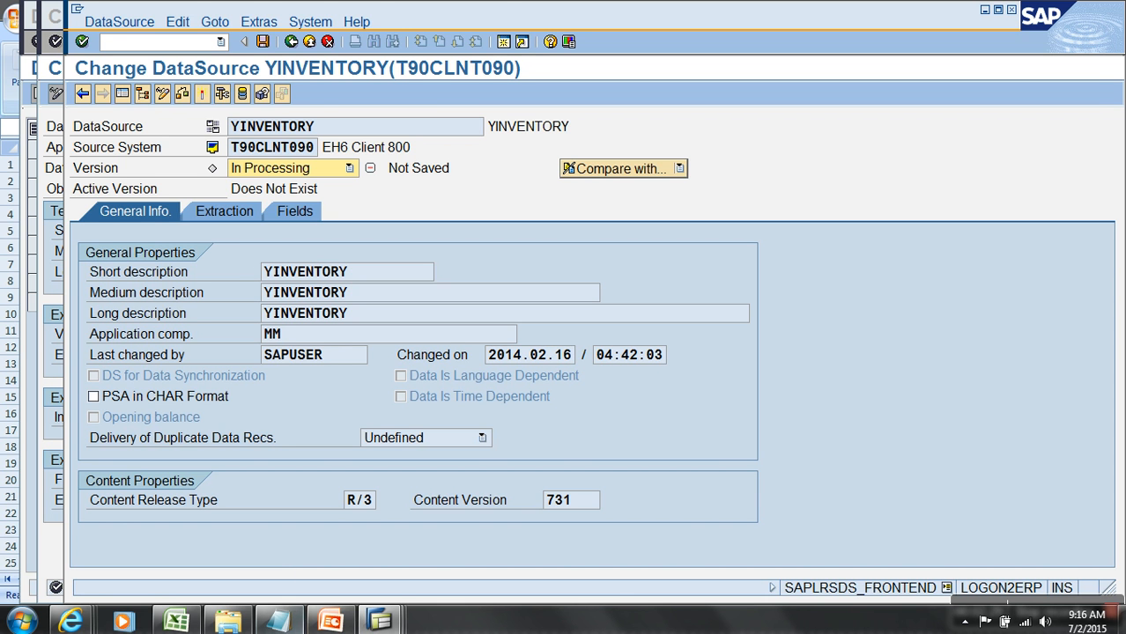
Step: Switch to the session with the generic YINVENTORY DataSource and open the ABAP Dictionary (se11) there
left_click(398, 621)
left_click(590, 537)
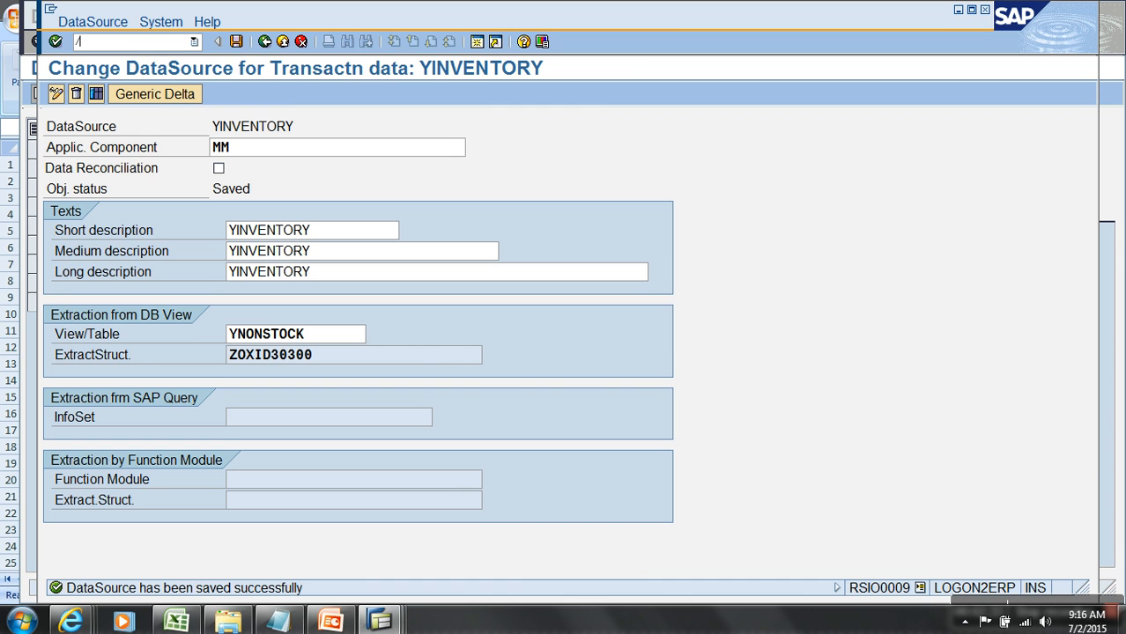
left_click(135, 49)
type("/nse11")
key("Return")
Step: Replace the database table name with ROOSOURCE and display that table in the ABAP Dictionary
key("Delete")
key("Delete")
key("Delete")
key("Delete")
key("Delete")
key("Delete")
key("Delete")
key("Delete")
key("Delete")
type("roo")
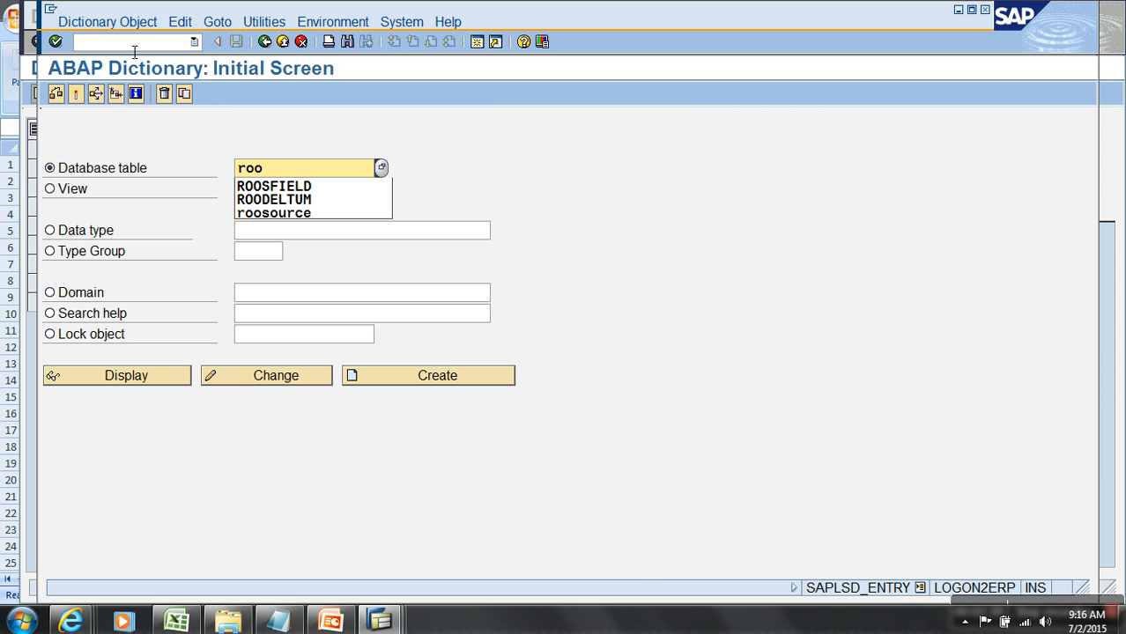
key("Down")
key("Down")
key("Down")
key("Return")
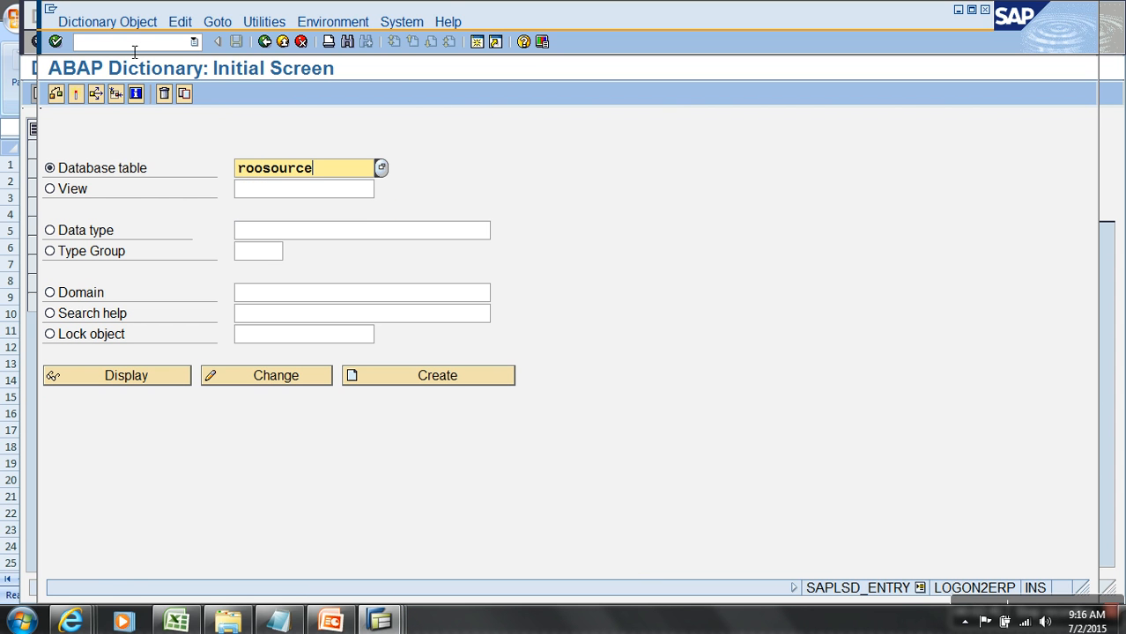
left_click(168, 378)
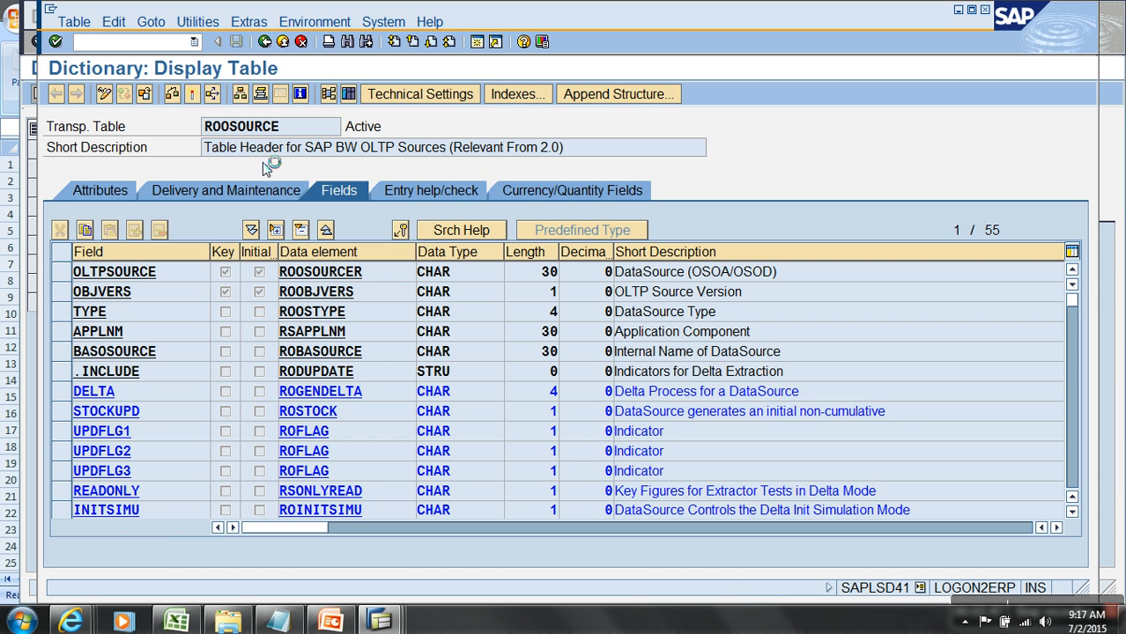
Step: Select the ROOSOURCE entries for DataSource YINVENTORY and display the matching record in detail
type("YINVENTORY")
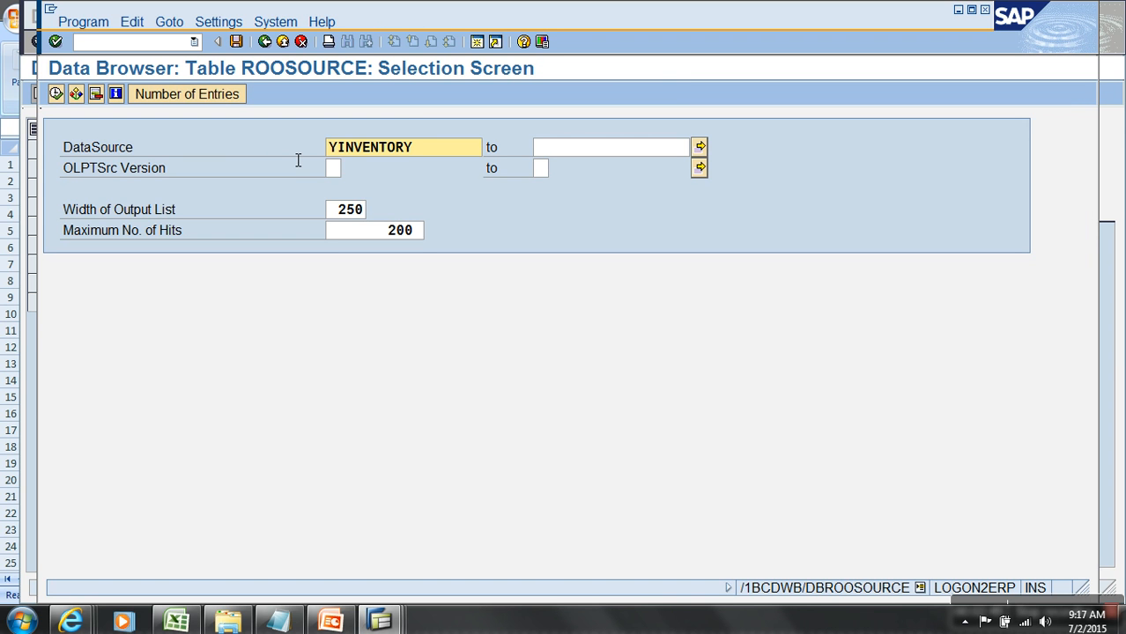
key("F8")
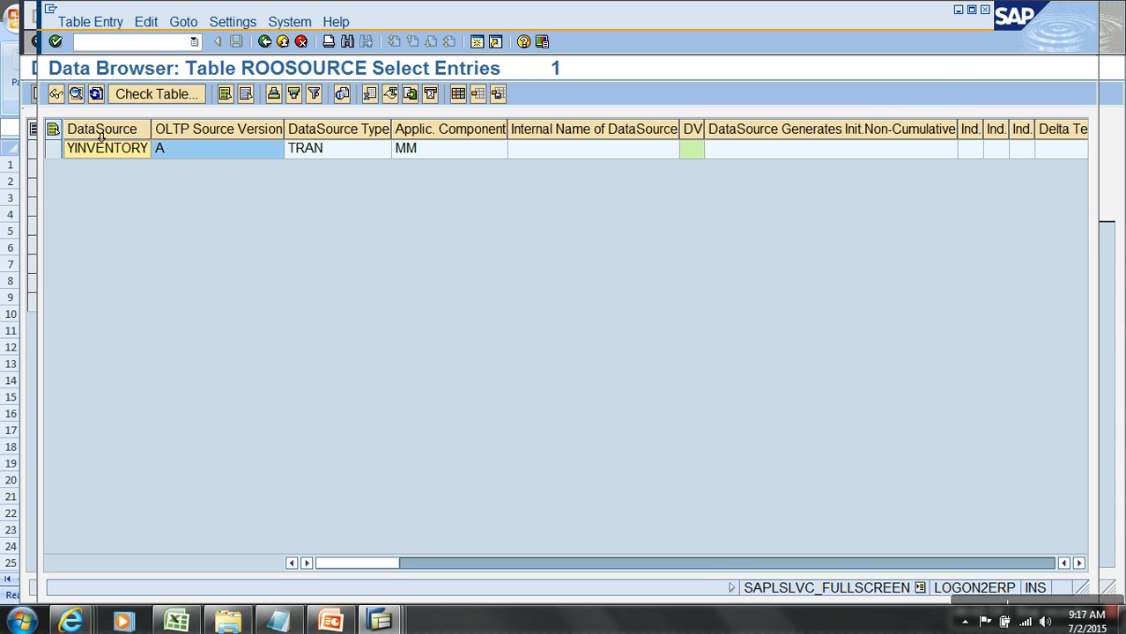
left_click(59, 149)
left_click(56, 93)
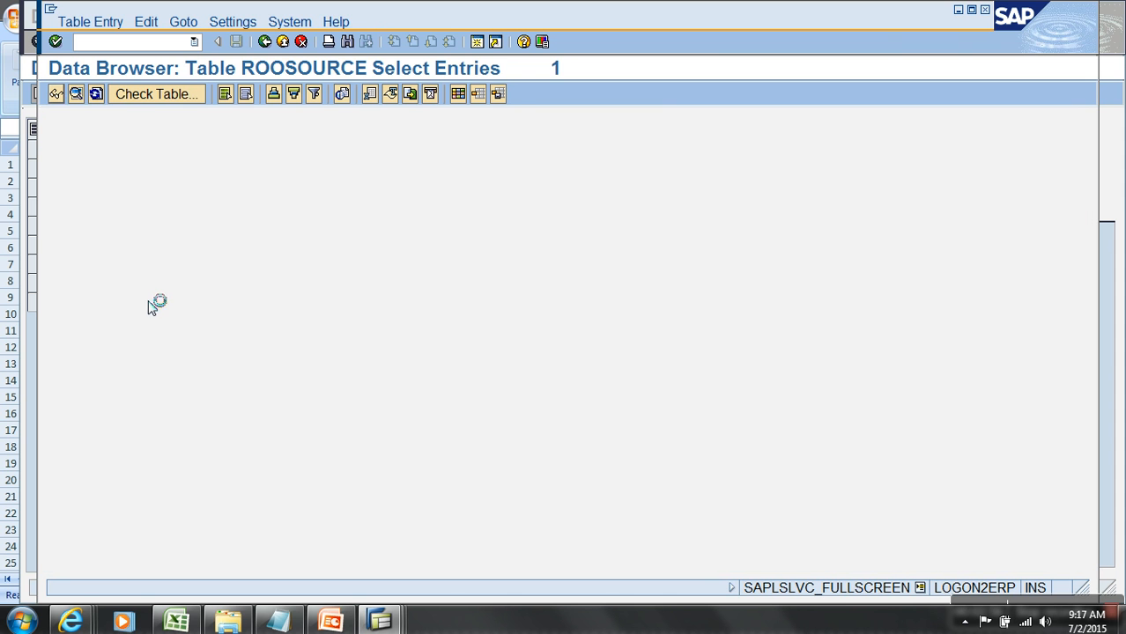
Step: Change the user-specific settings so that records are labelled by field name instead of field label
left_click(233, 23)
left_click(275, 59)
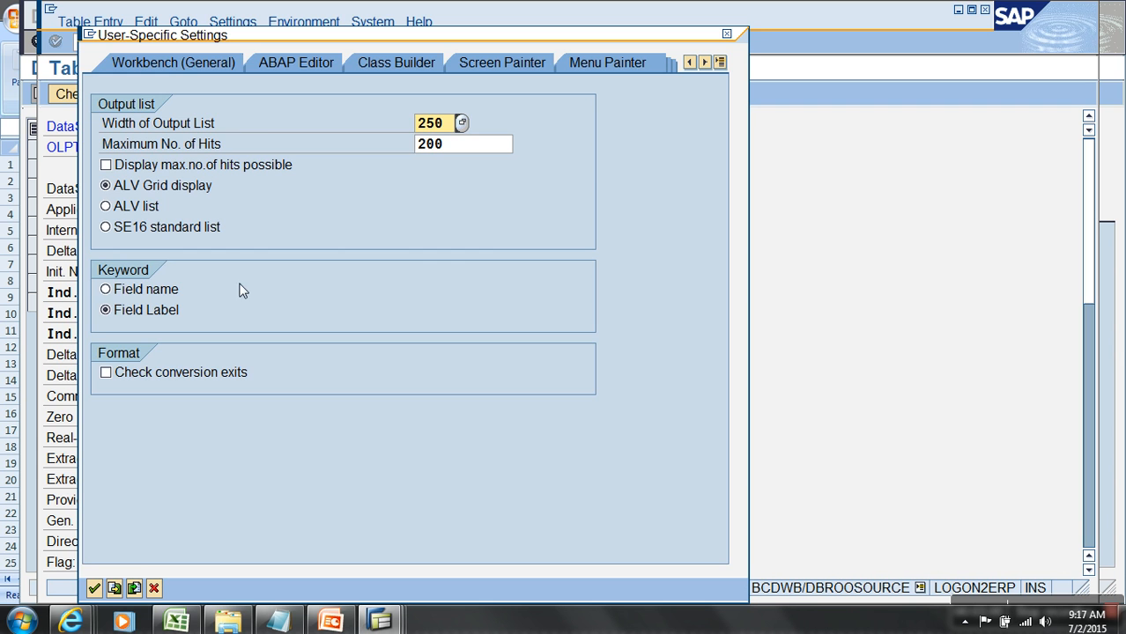
left_click(150, 290)
key("Return")
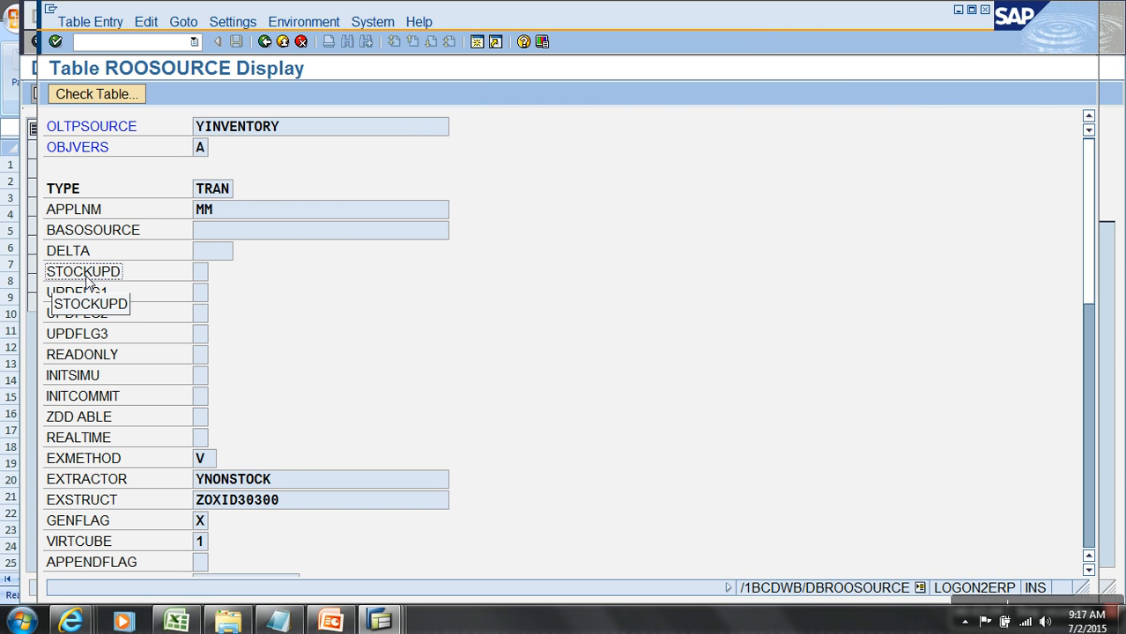
Step: Look up the allowed values for the STOCKUPD field of the YINVENTORY record and close the list without choosing
left_click(203, 272)
left_click(221, 273)
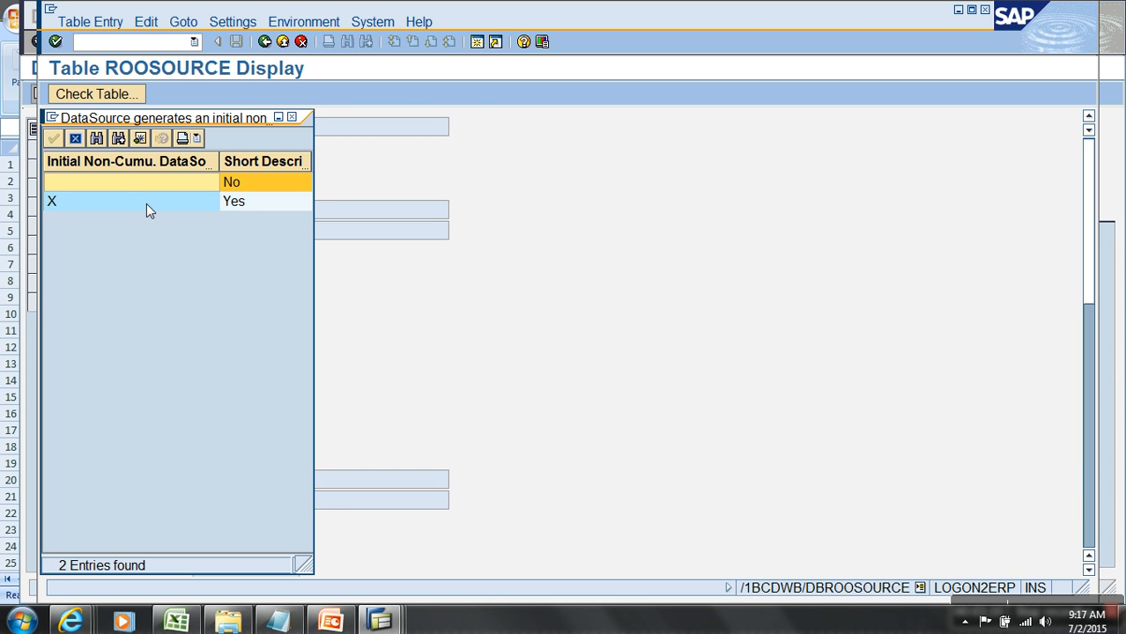
left_click(77, 139)
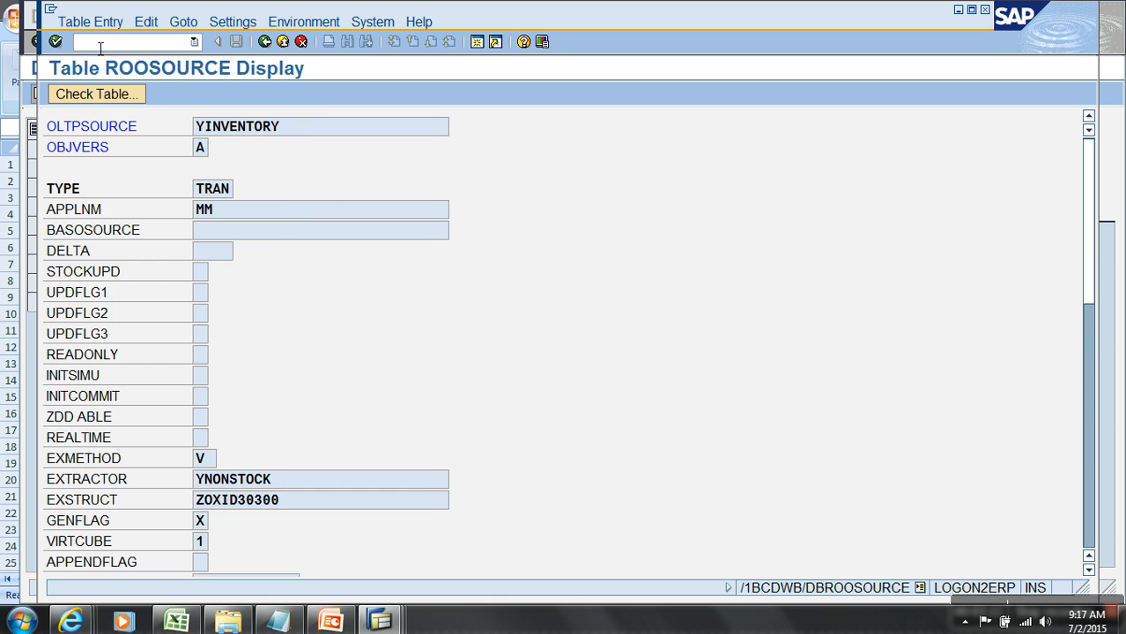
Step: Switch on debugging with /h from the ROOSOURCE record display and enter the ABAP Debugger
left_click(109, 44)
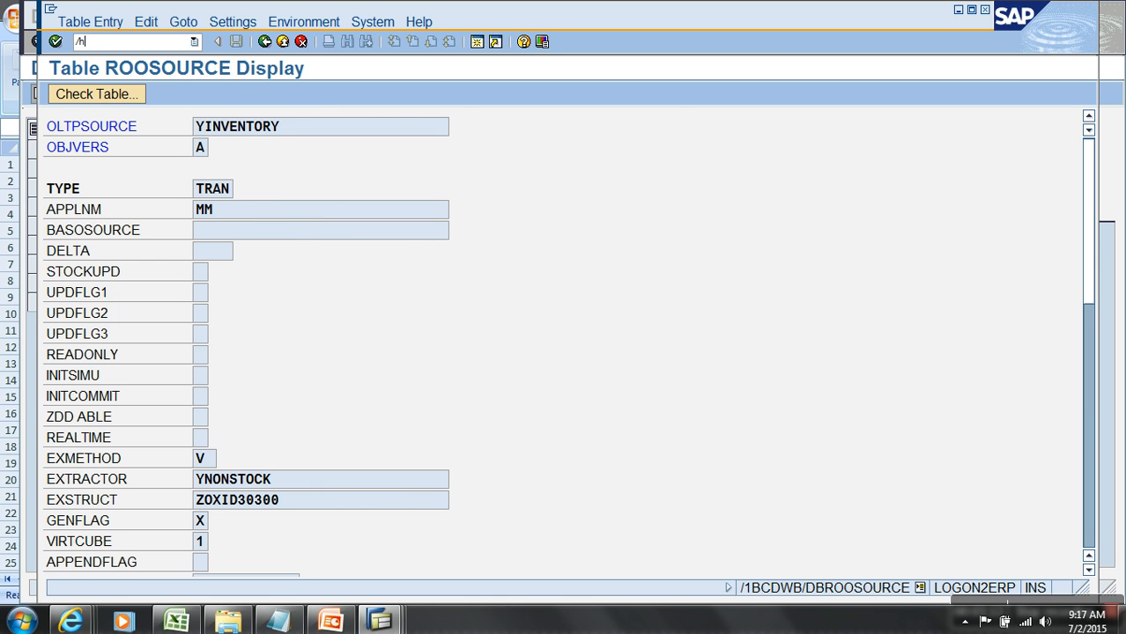
type("/h")
key("Return")
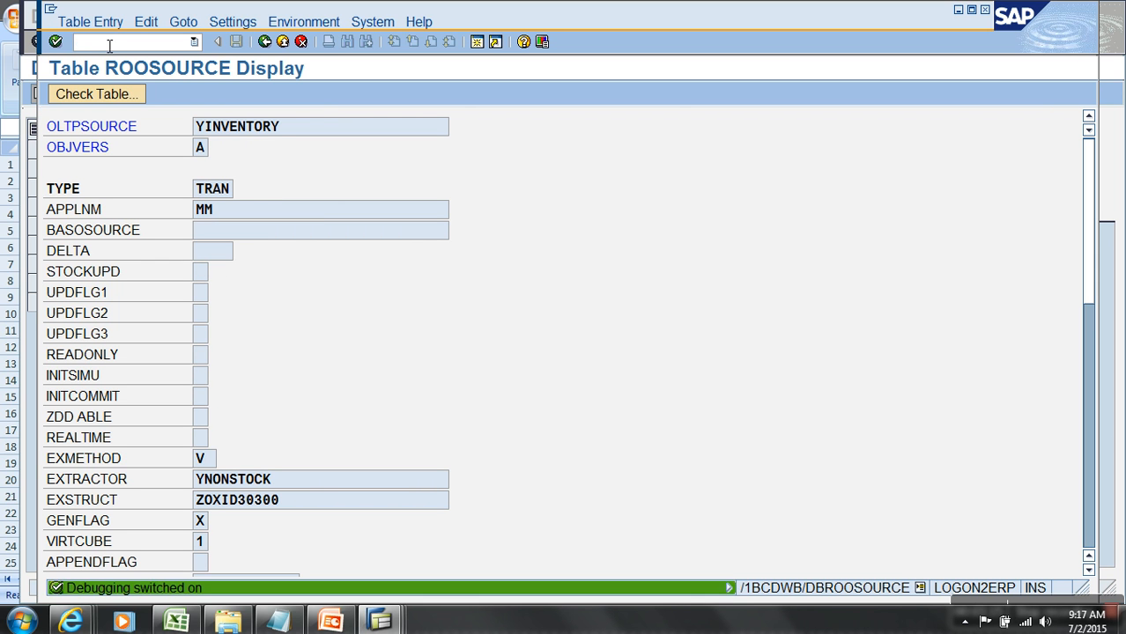
key("Return")
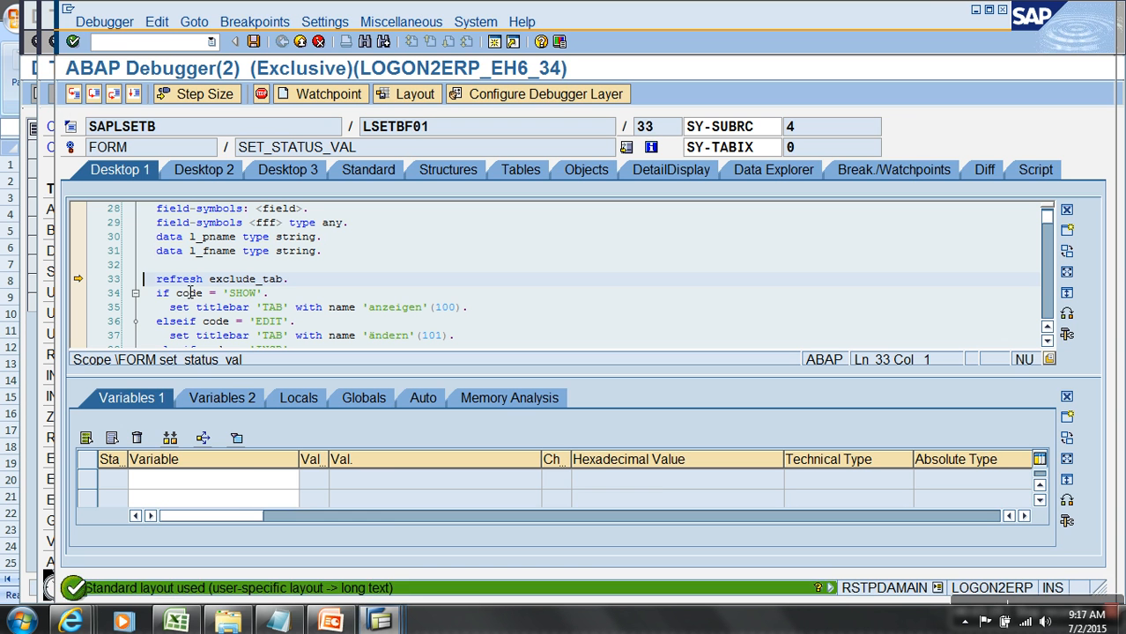
Step: Set the variable CODE to EDIT in the debugger and continue execution to make the record changeable
double_click(194, 293)
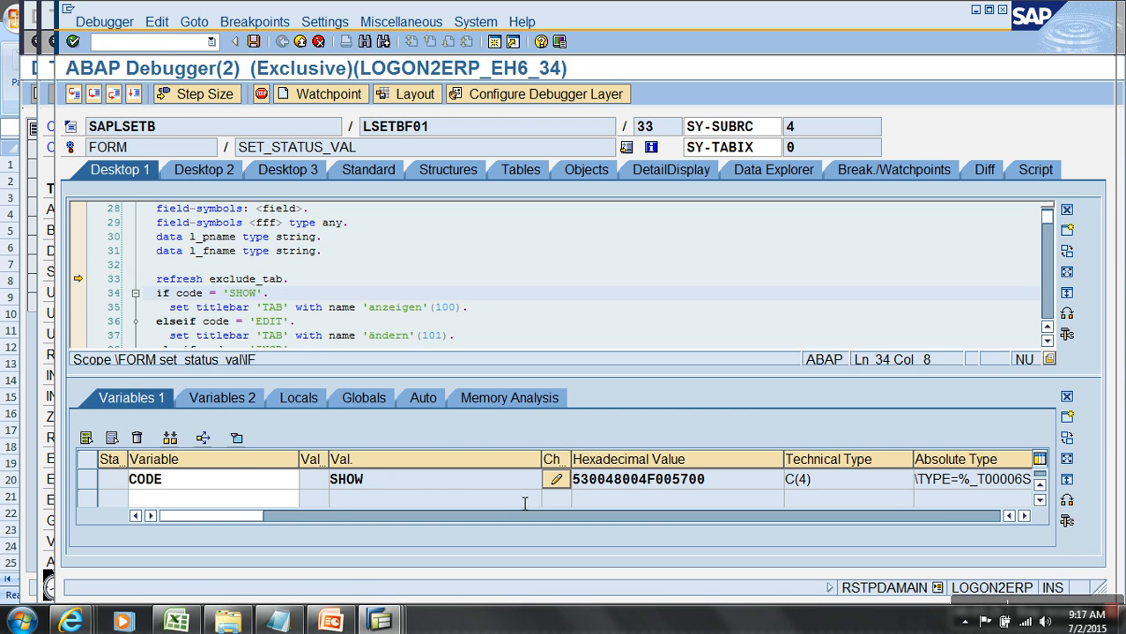
left_click_drag(419, 491, 313, 481)
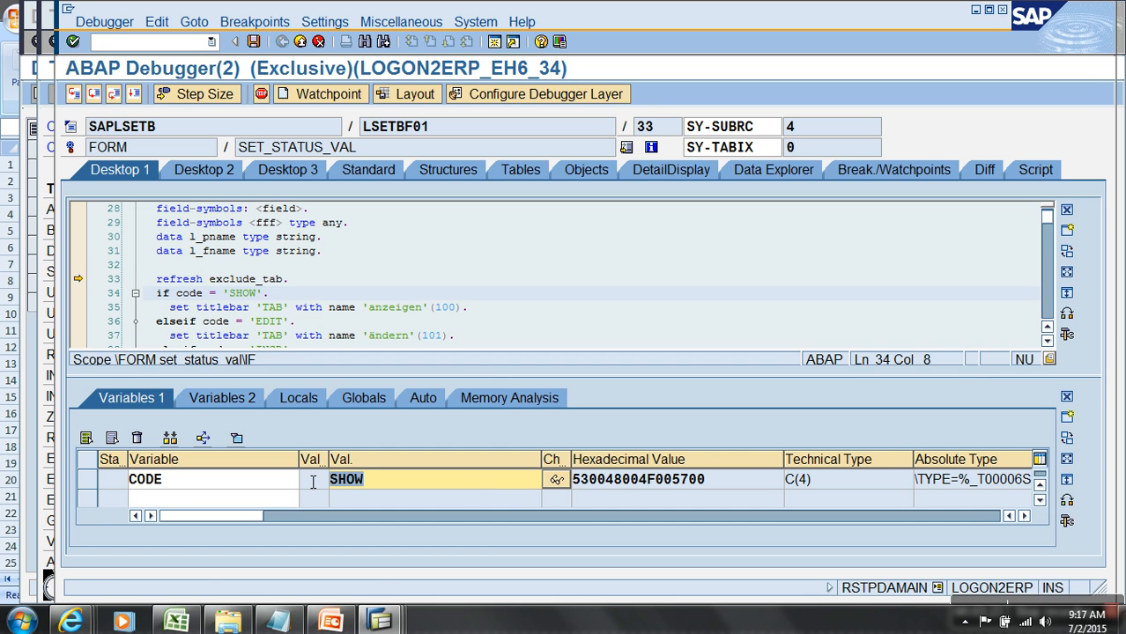
type("EDIT")
key("Return")
key("F8")
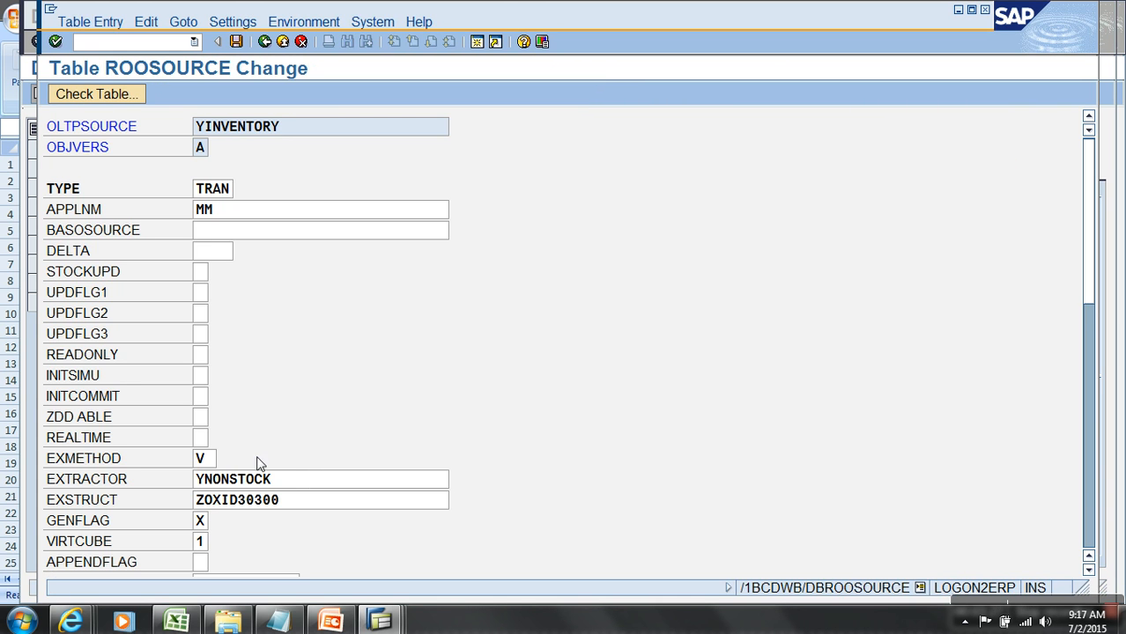
Step: Set STOCKUPD to X (Yes) for YINVENTORY, save the record and return to the ROOSOURCE entry list
left_click(208, 277)
key("F4")
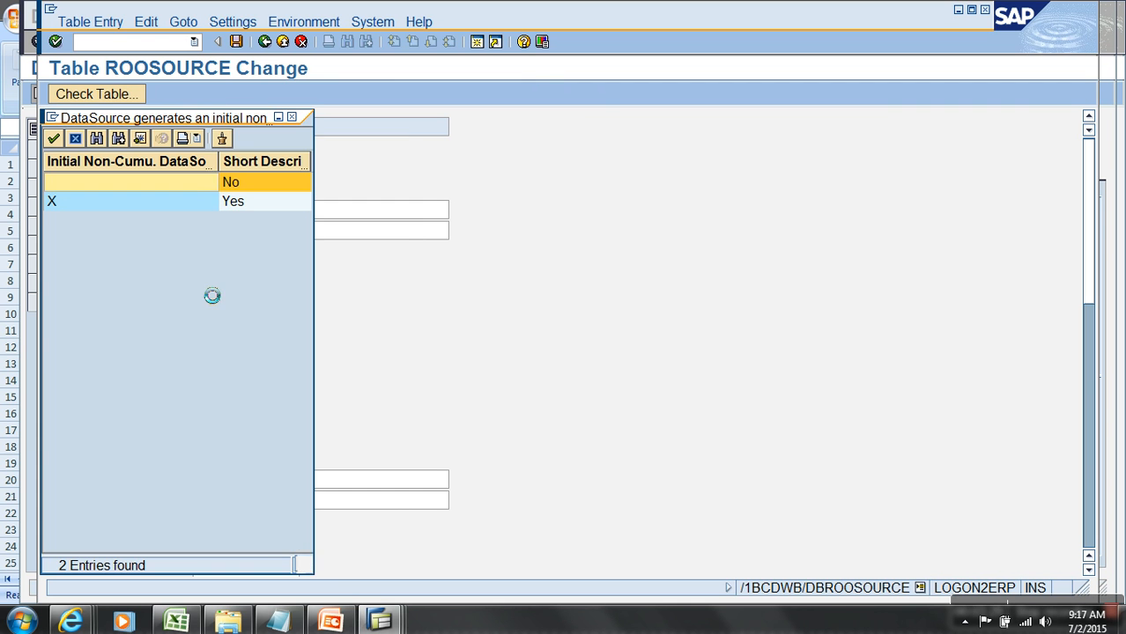
double_click(127, 205)
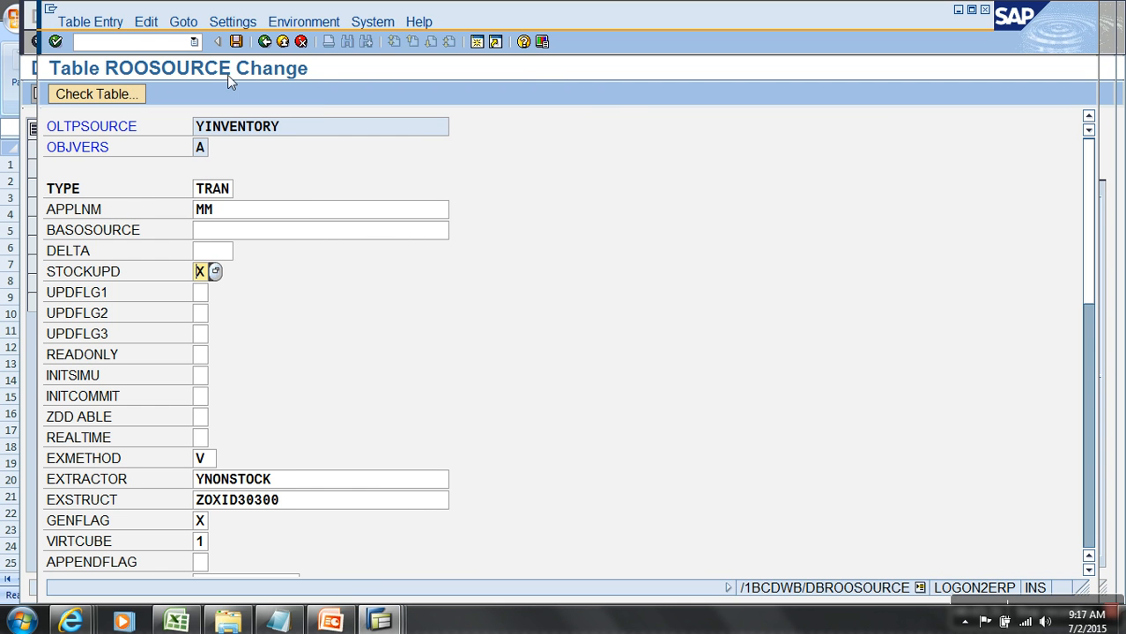
left_click(236, 42)
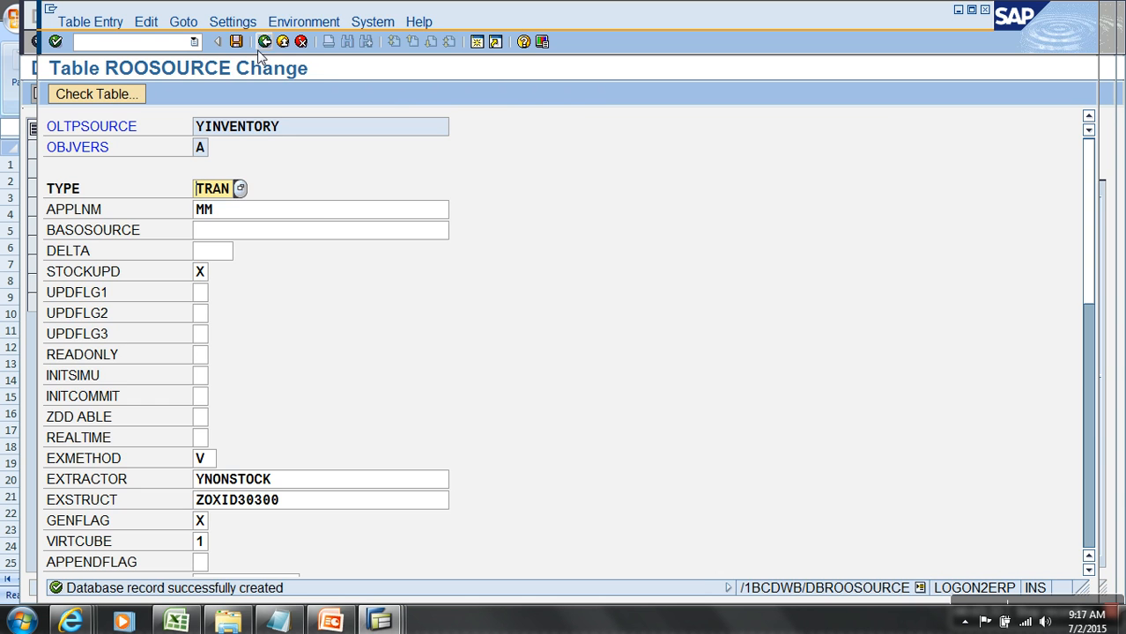
left_click(264, 41)
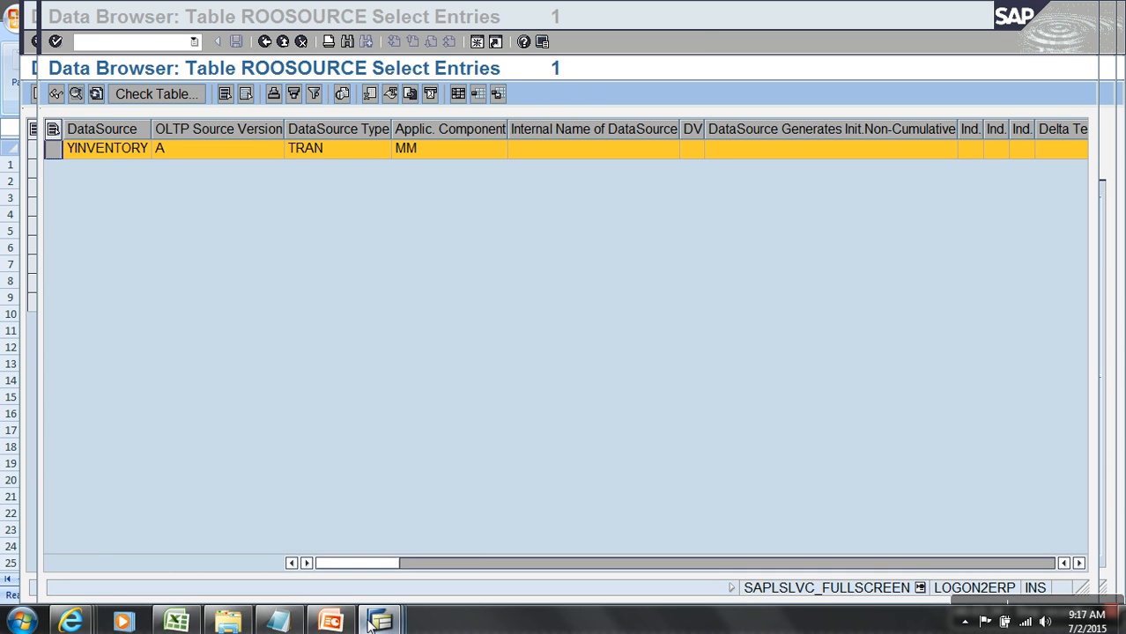
Step: Switch to the BW session, leave the open DataSource YINVENTORY and replicate its metadata again from T90CLNT090
mouse_move(375, 618)
left_click(185, 533)
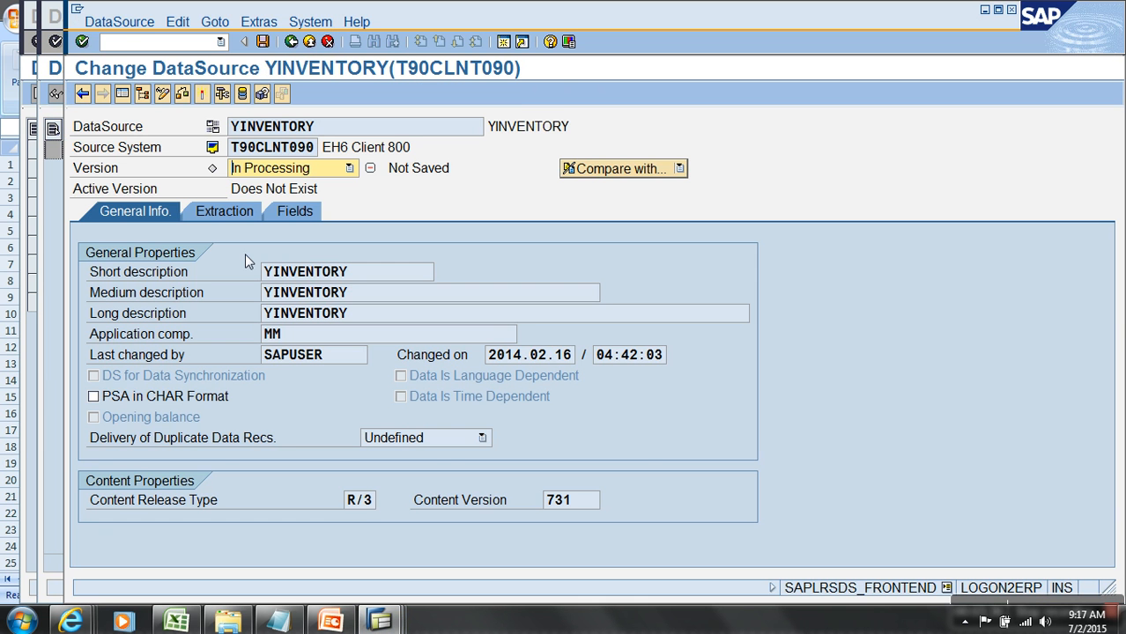
left_click(309, 41)
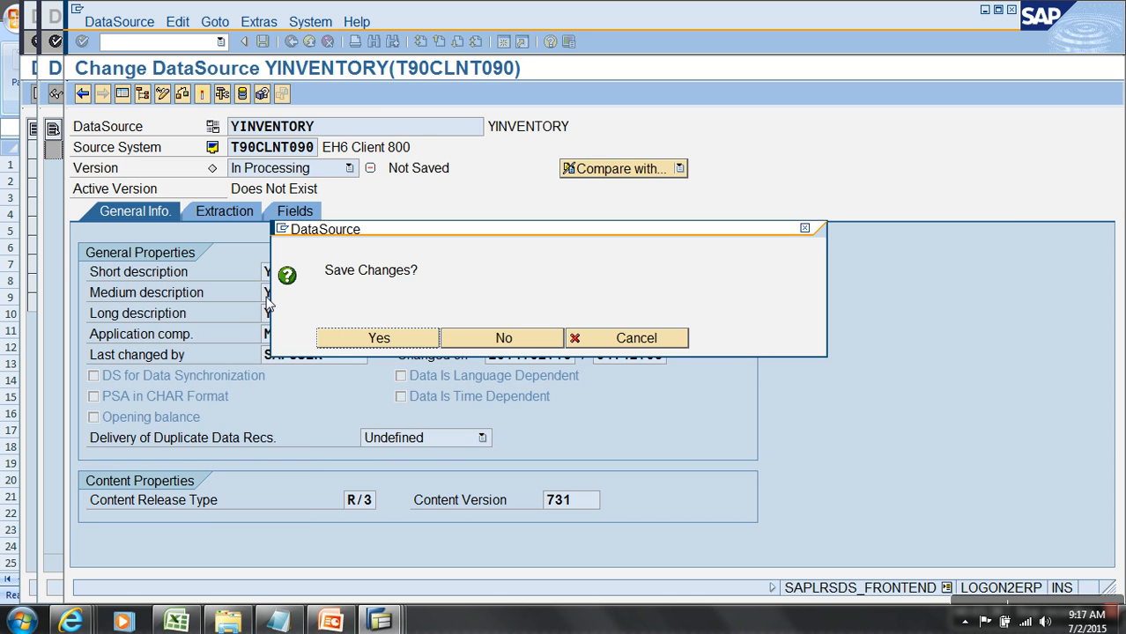
left_click(433, 336)
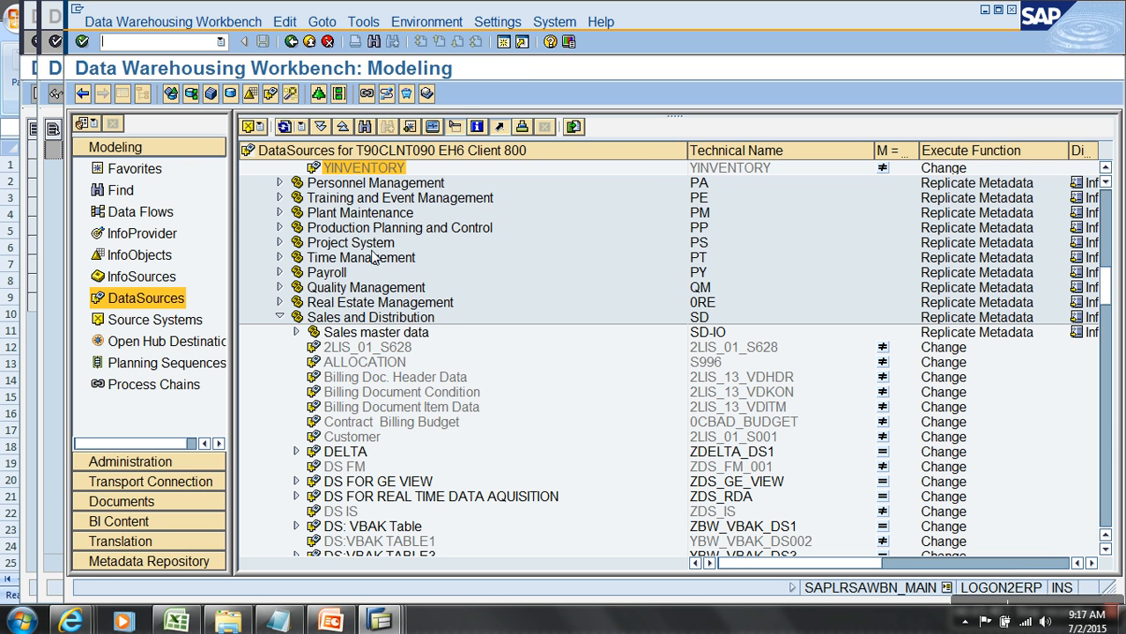
right_click(368, 171)
left_click(443, 369)
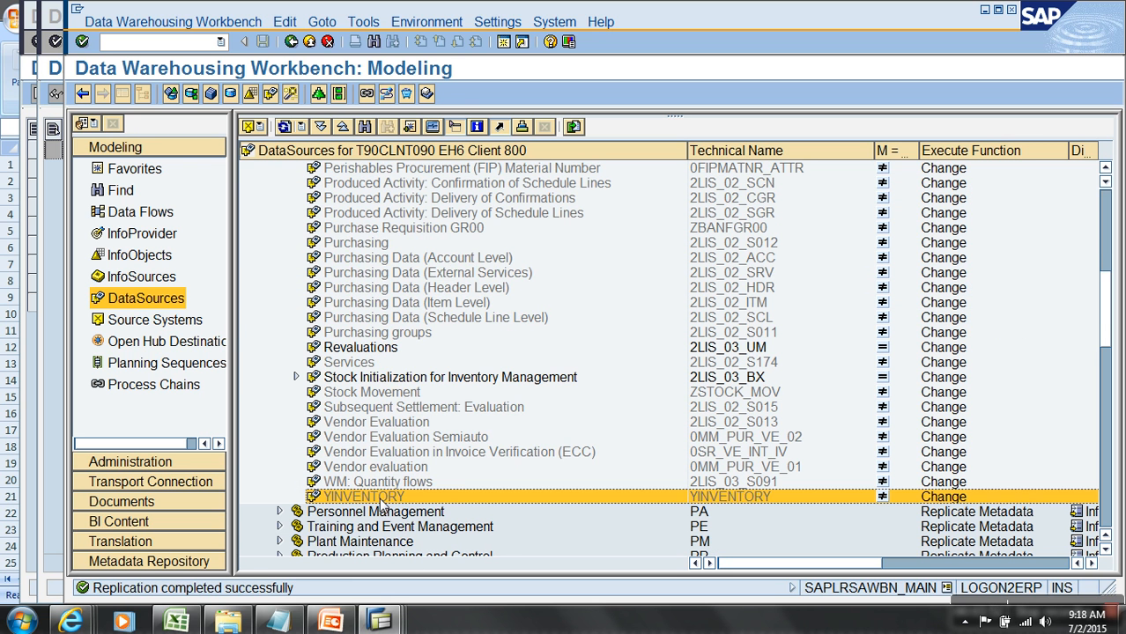
Step: Open the replicated DataSource YINVENTORY for changing, hide the navigation trees and check its Opening balance indicator
right_click(381, 498)
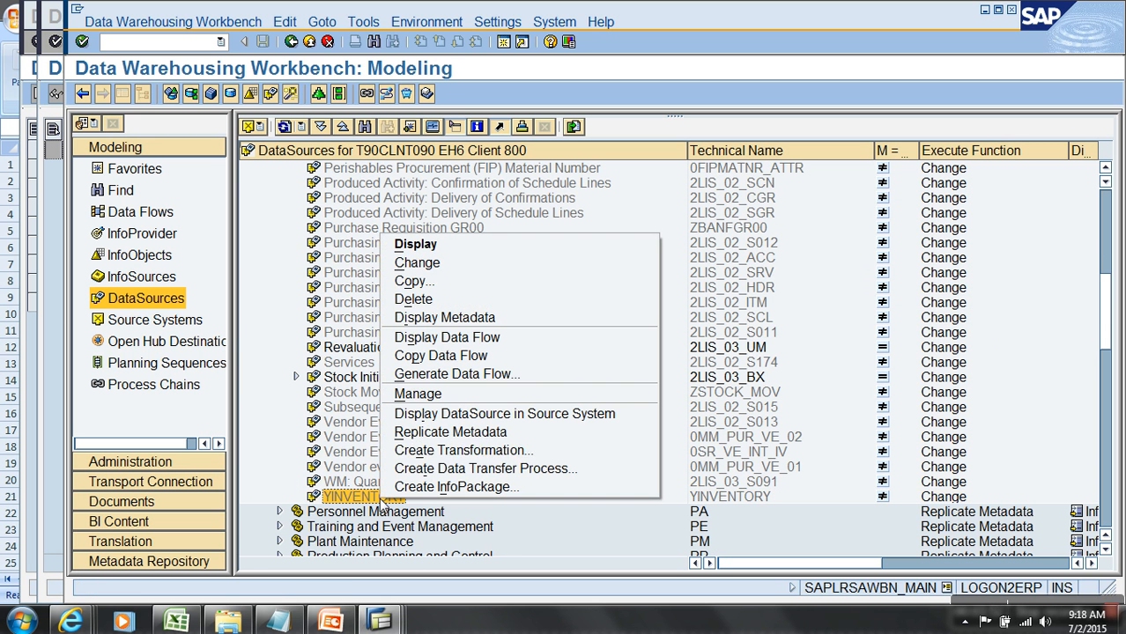
left_click(436, 261)
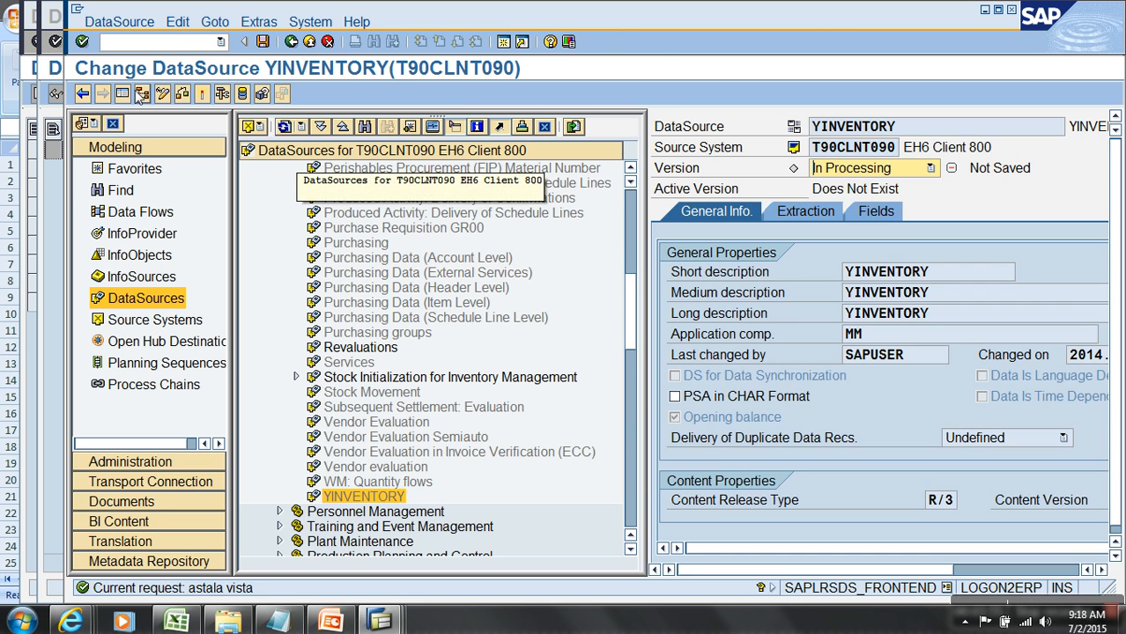
left_click(125, 95)
left_click(151, 421)
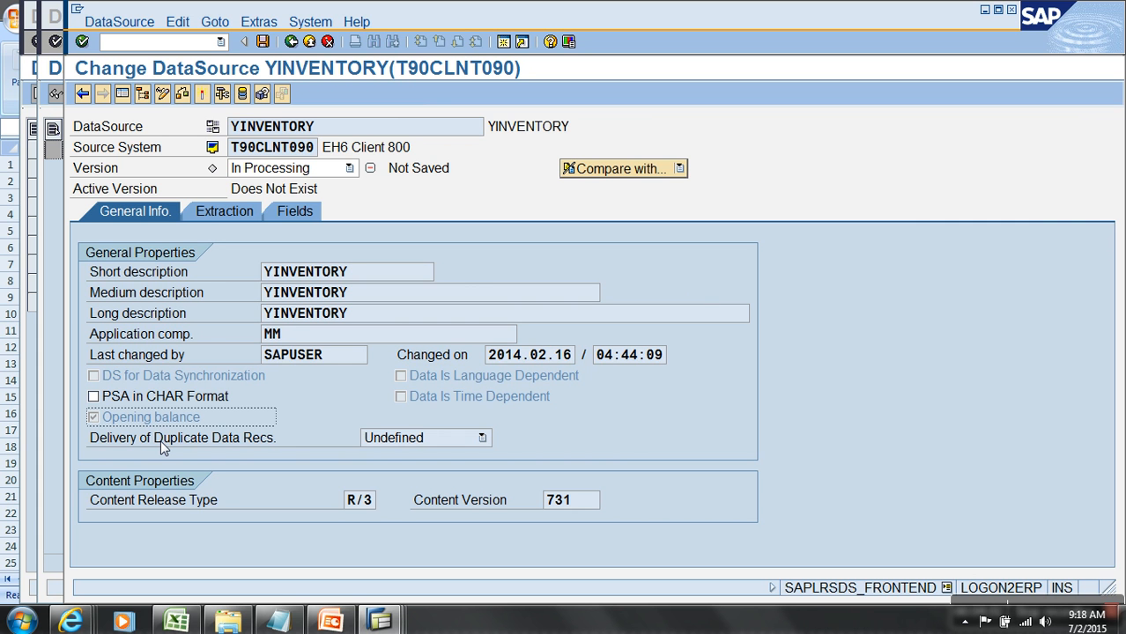
Step: Review the extraction and field settings of DataSource YINVENTORY, activate it and return to the Data Warehousing Workbench
left_click(225, 208)
left_click(281, 209)
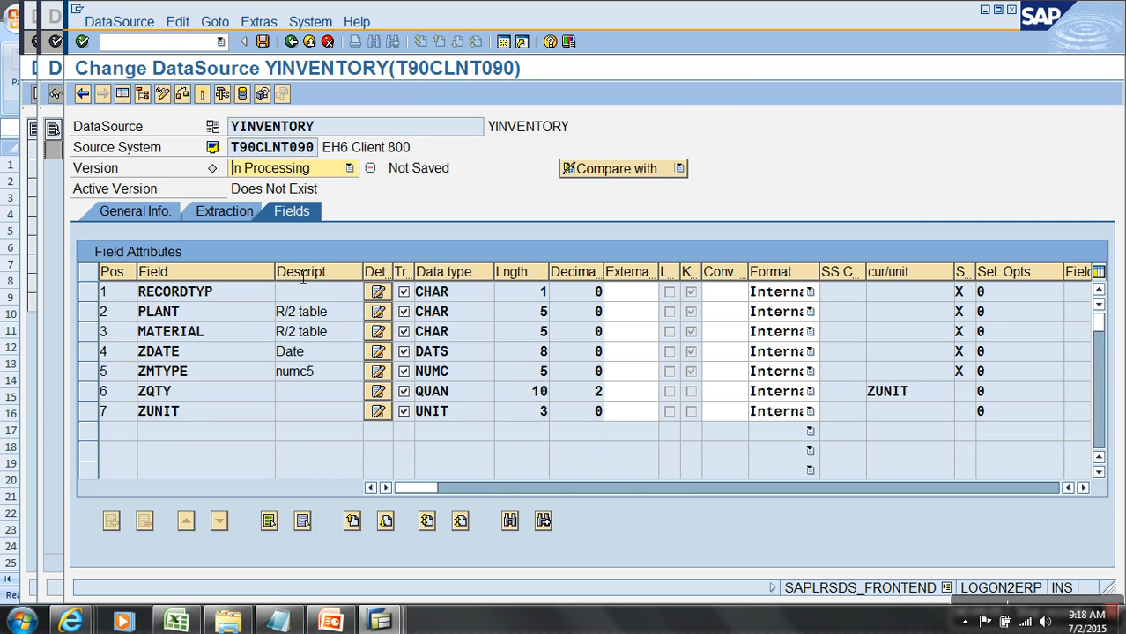
left_click(201, 95)
left_click(121, 346)
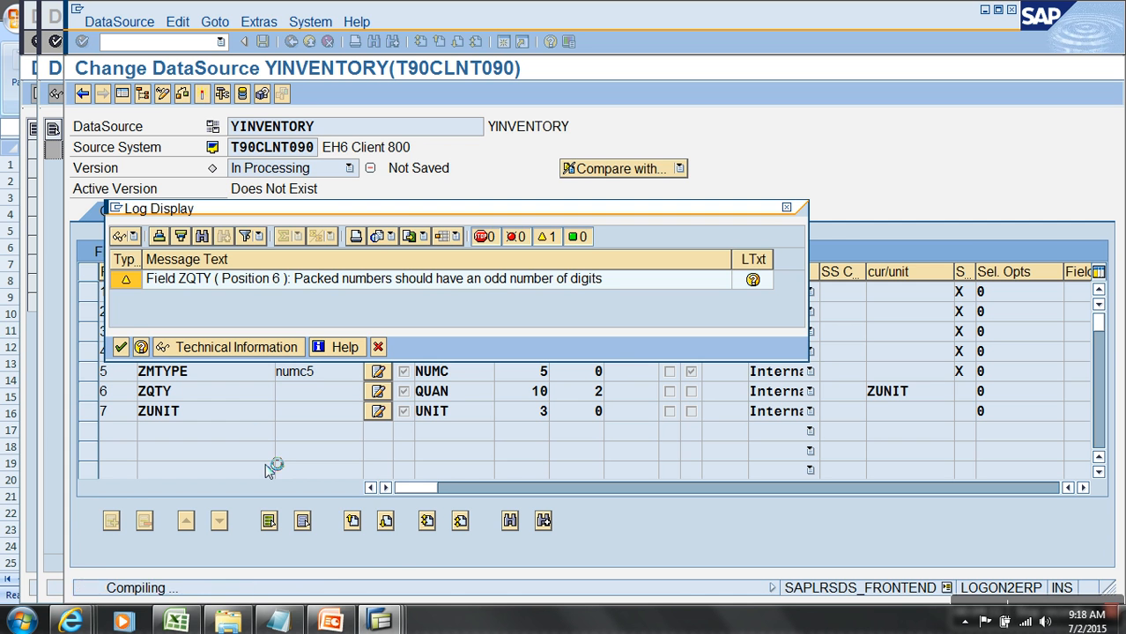
left_click_drag(398, 217, 570, 151)
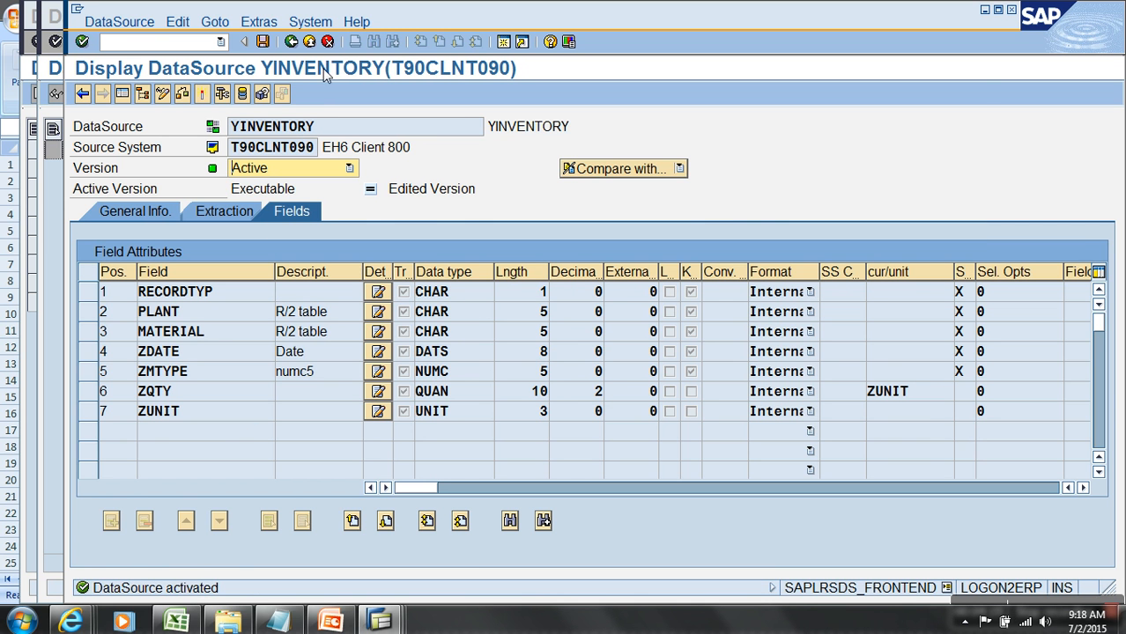
left_click(310, 42)
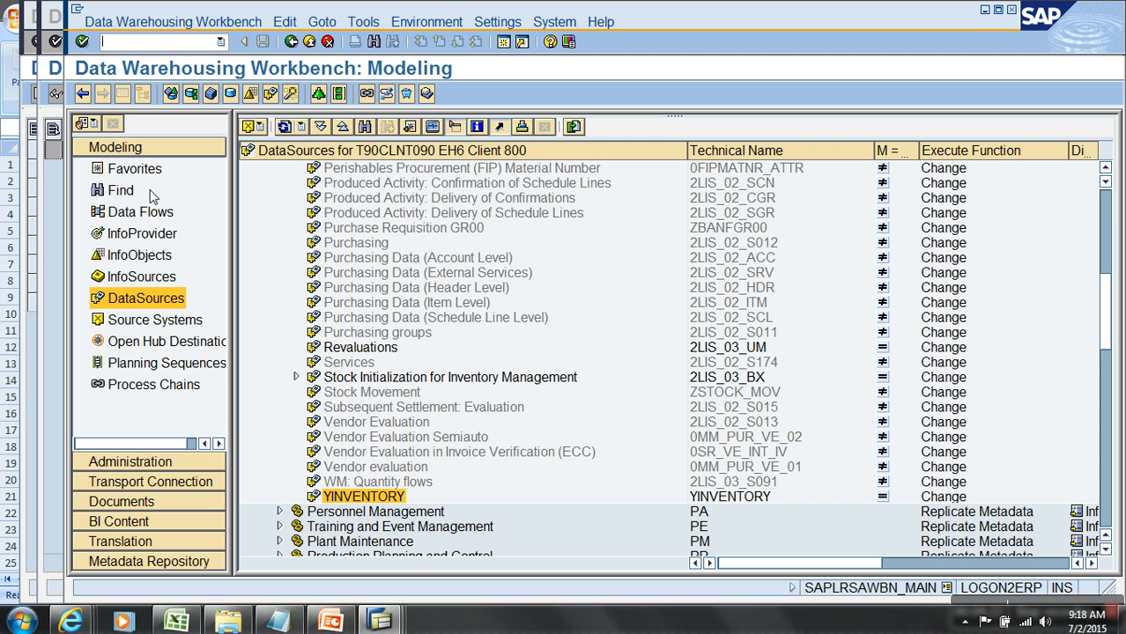
Step: Create characteristic YNMNO with the long description Material Number in the InfoObject catalog Z_SUDHCHAR
left_click(141, 255)
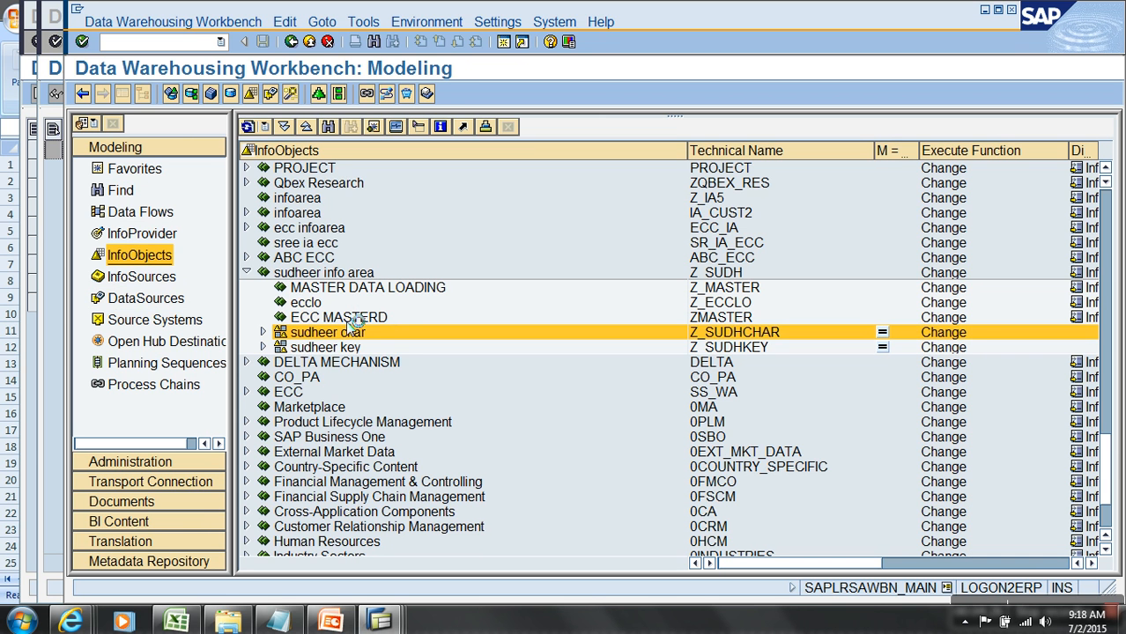
left_click(337, 339)
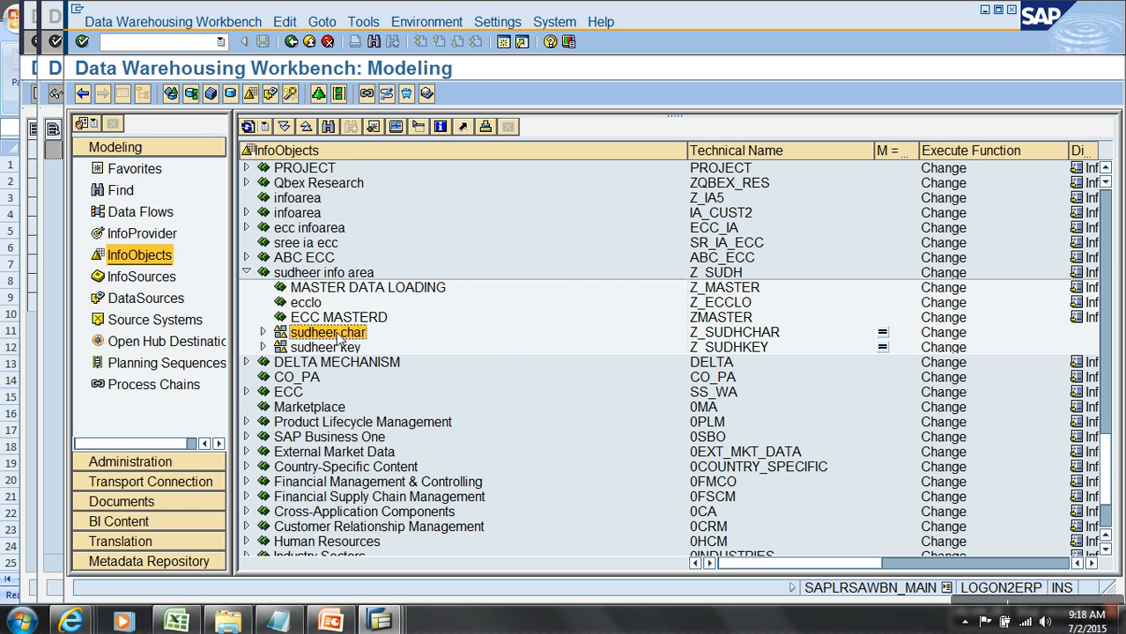
right_click(337, 339)
left_click(411, 457)
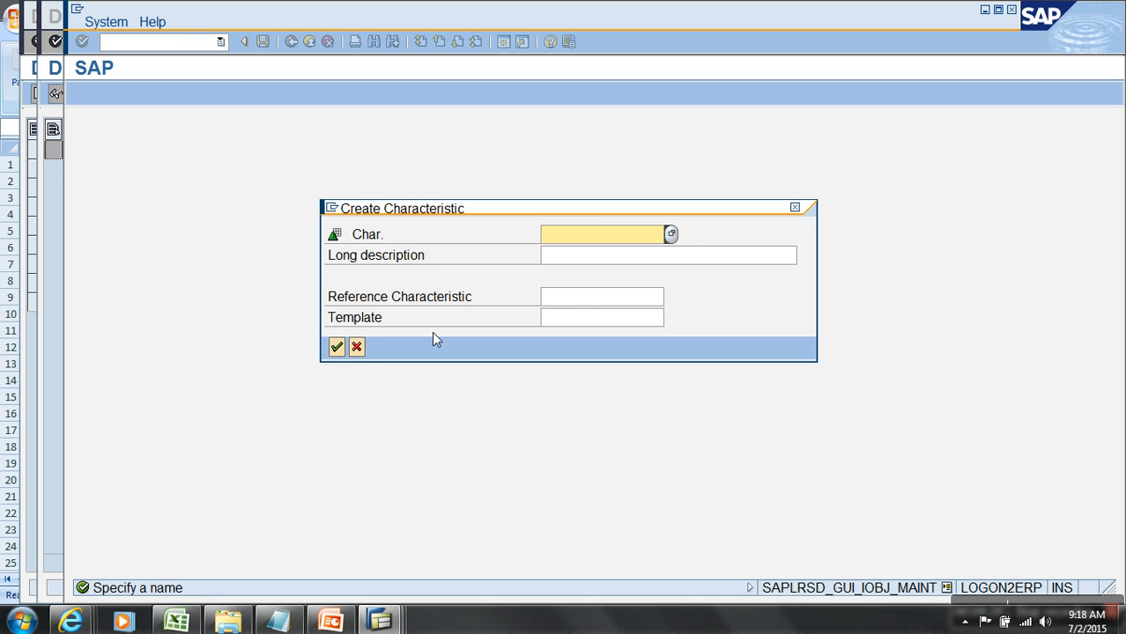
type("YNMNO")
key("Tab")
type("Material Number")
key("Return")
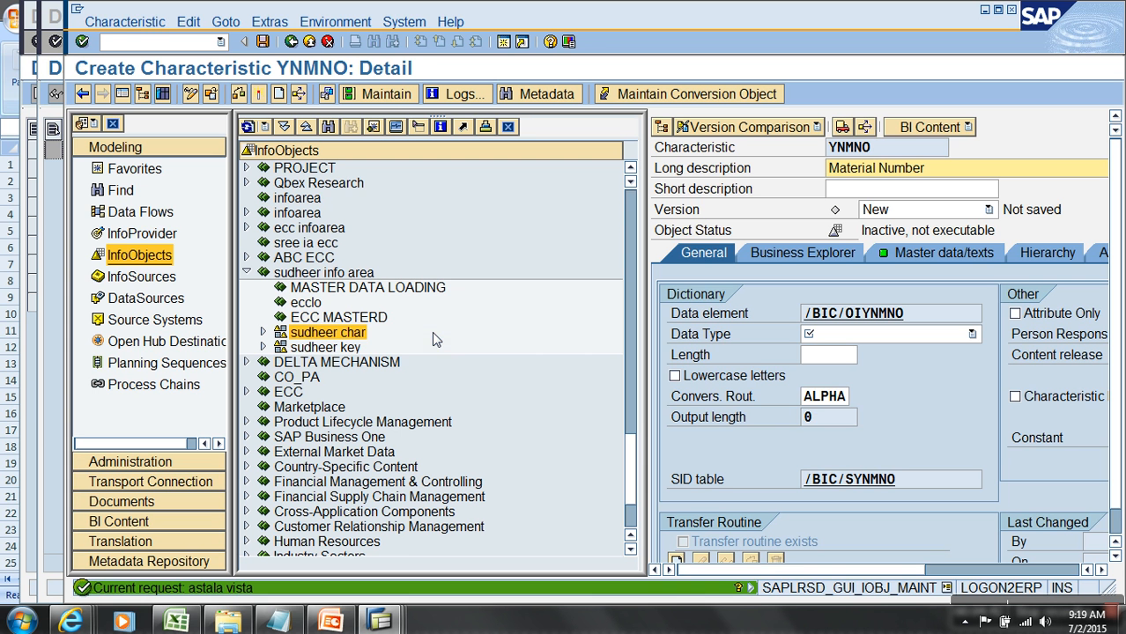
Step: Define characteristic YNMNO as data type CHAR - Character String with length 5 and activate it
left_click(852, 338)
left_click(816, 353)
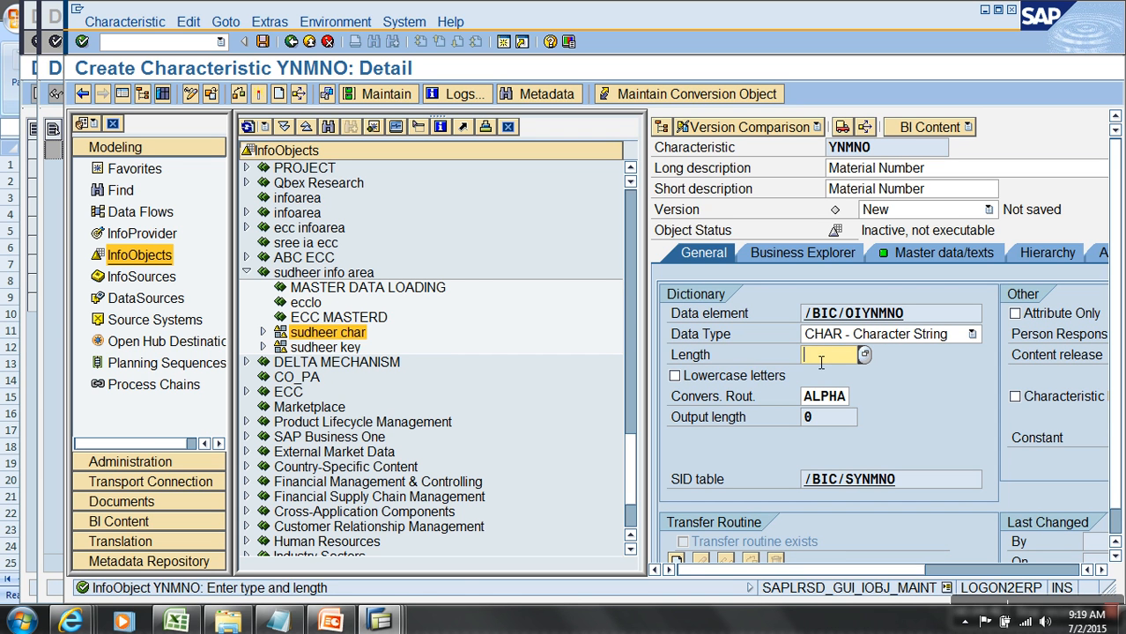
key("Return")
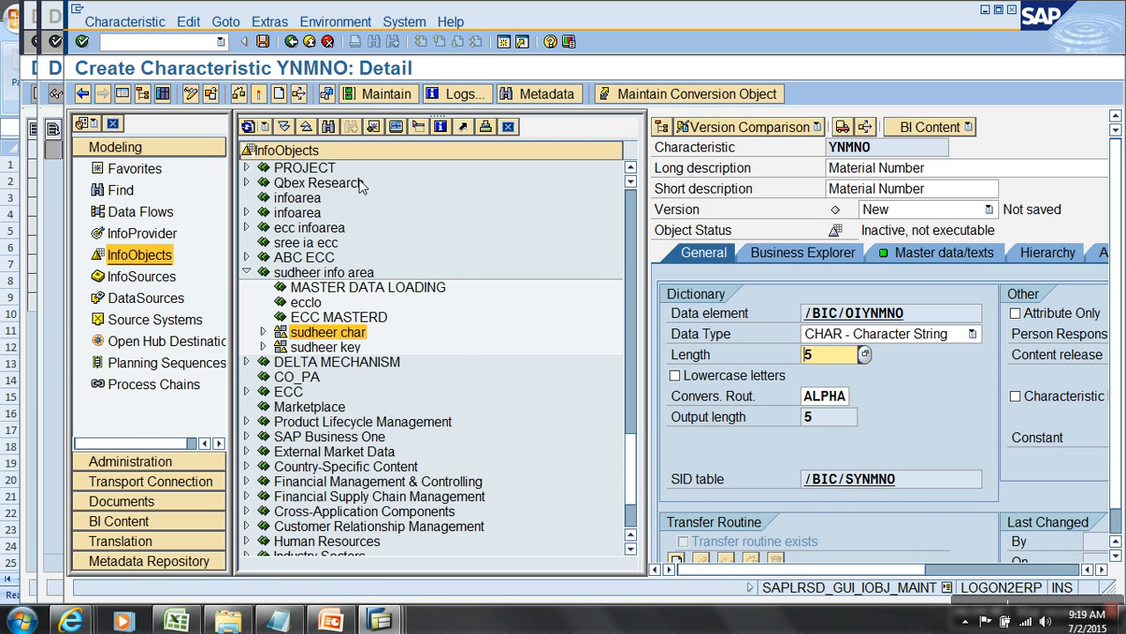
left_click(259, 96)
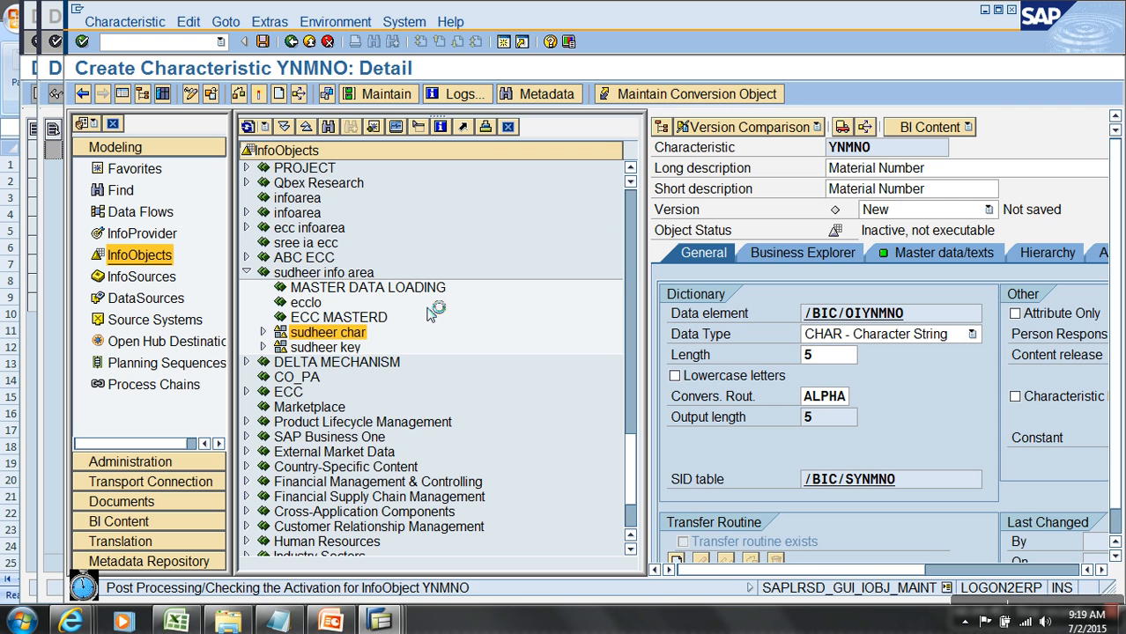
Step: Mute the computer's sound output and close the volume control
left_click(1045, 623)
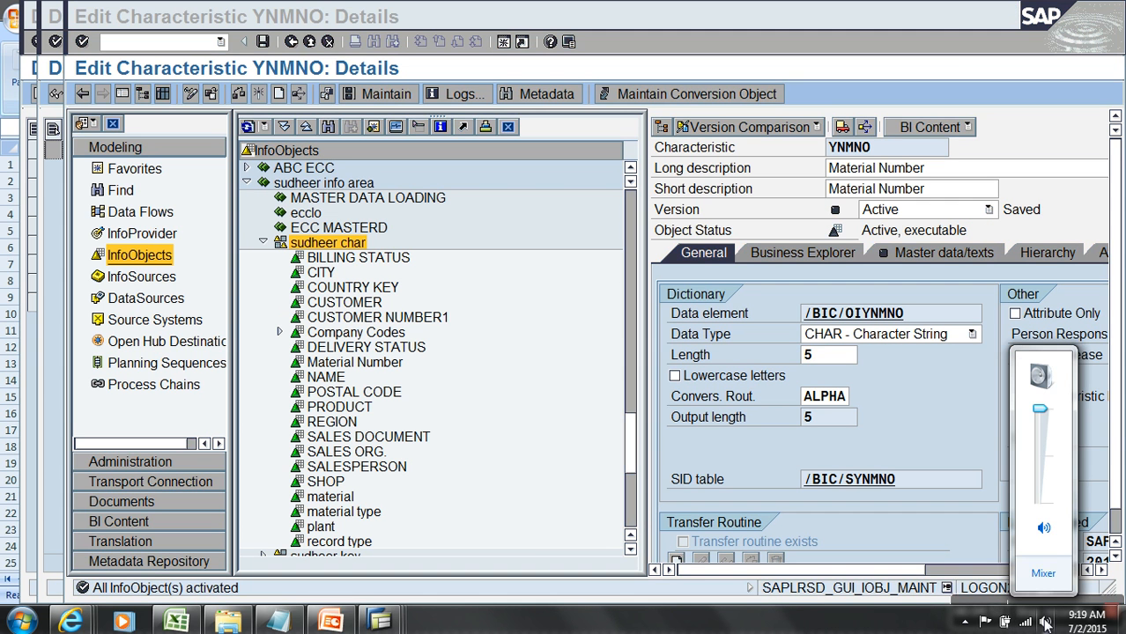
left_click(1045, 528)
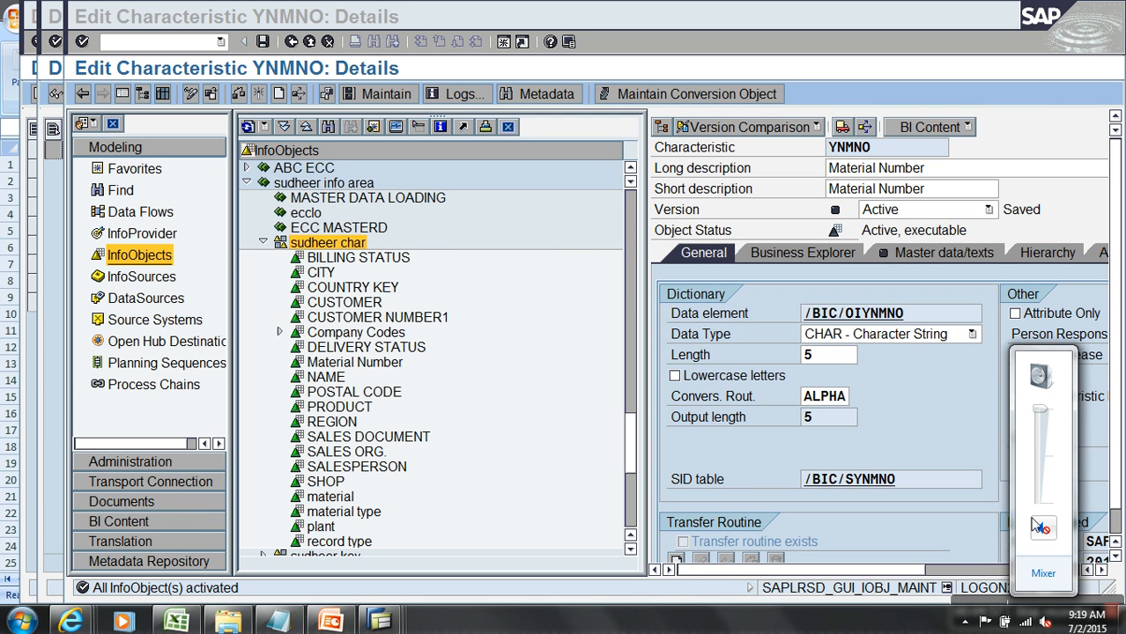
left_click(767, 624)
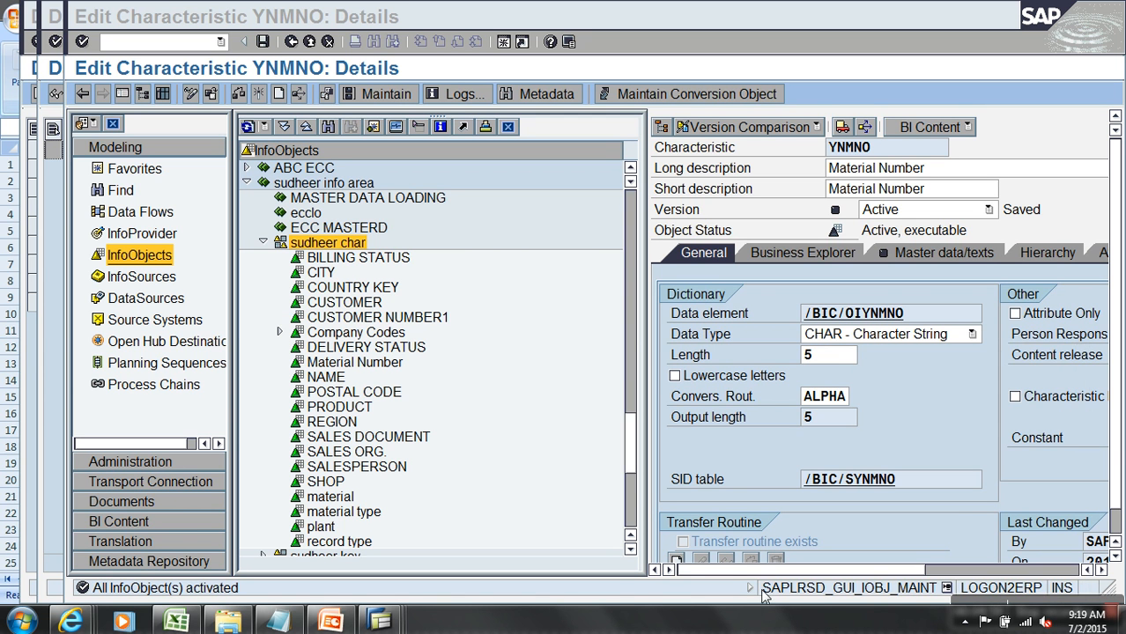
Step: Create characteristic YNPLANT with the long description Plant in the InfoObject catalog Z_SUDHCHAR
left_click(362, 251)
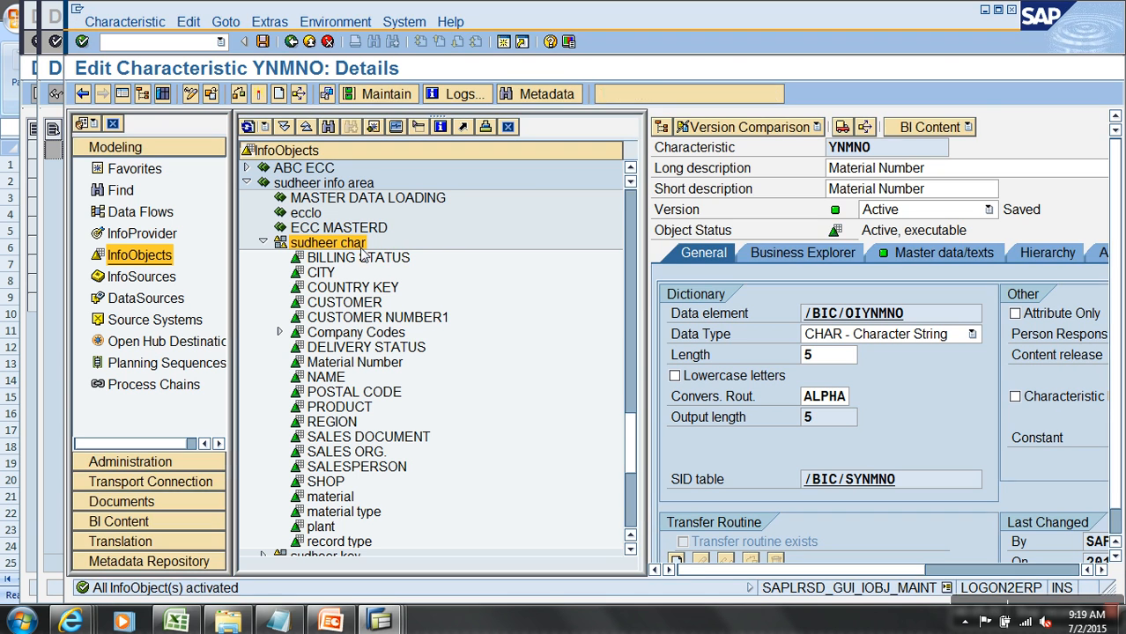
right_click(361, 251)
left_click(448, 372)
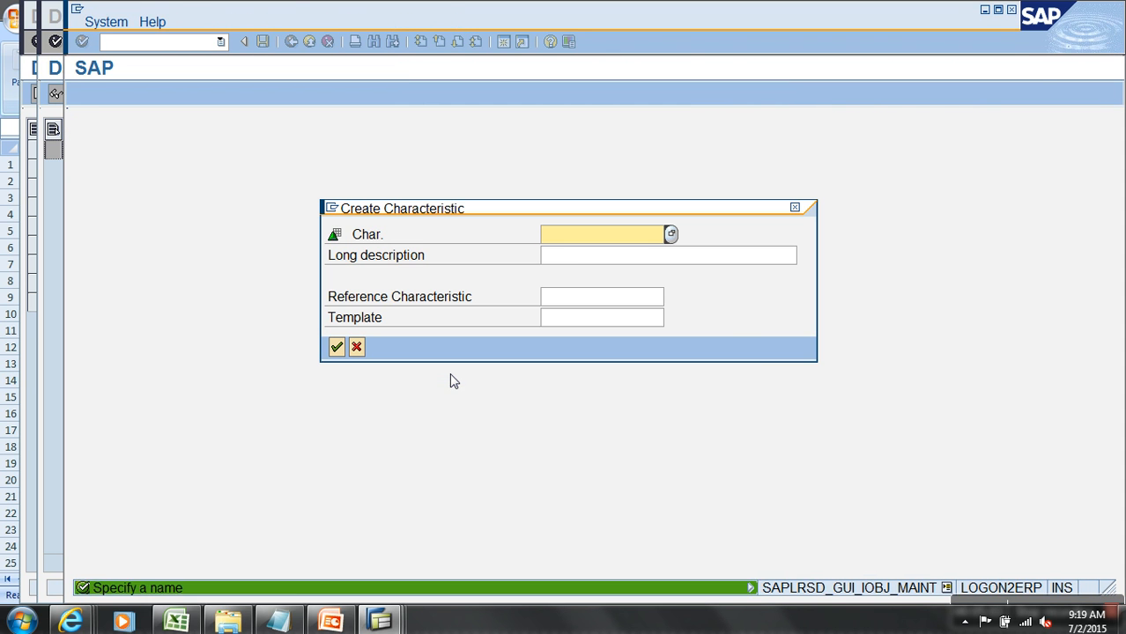
type("yn")
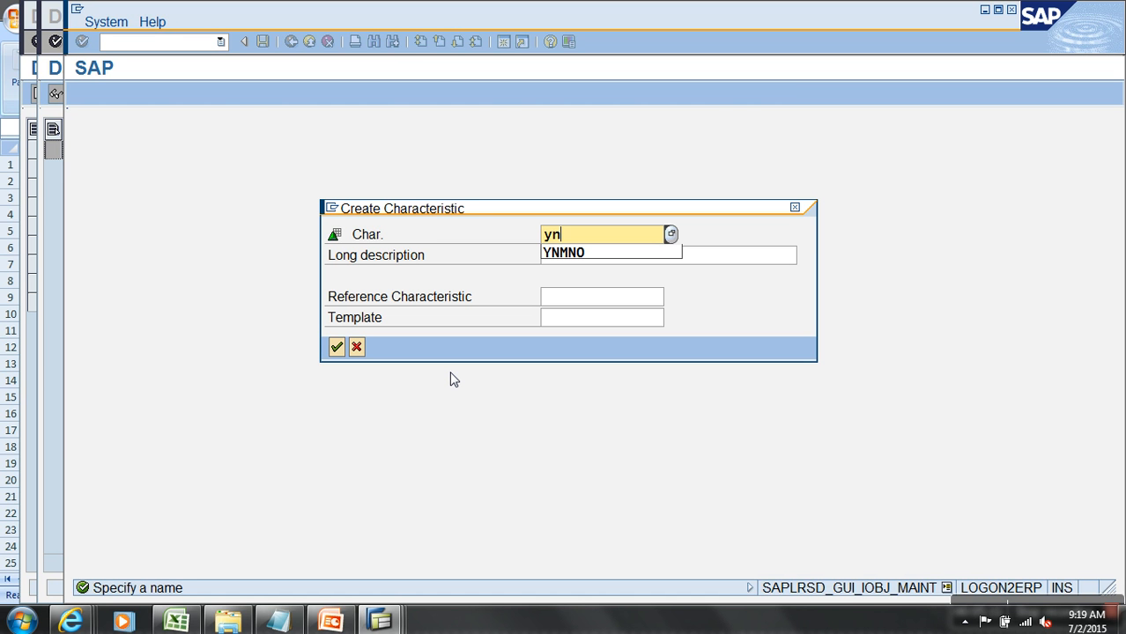
type("p1ant")
key("Tab")
type("Plant")
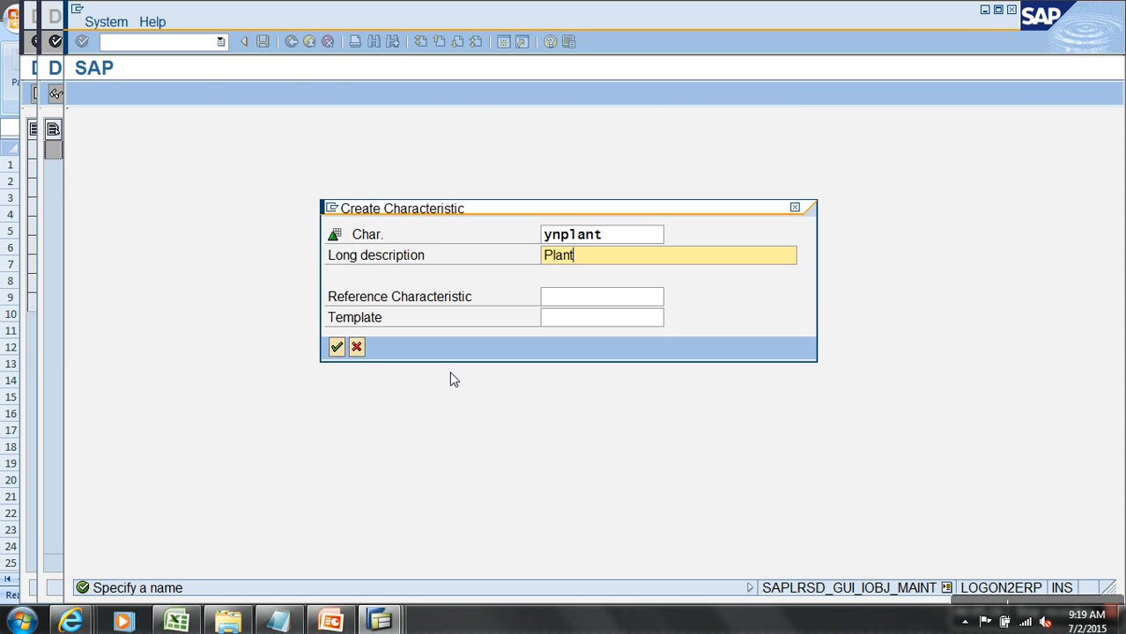
key("Return")
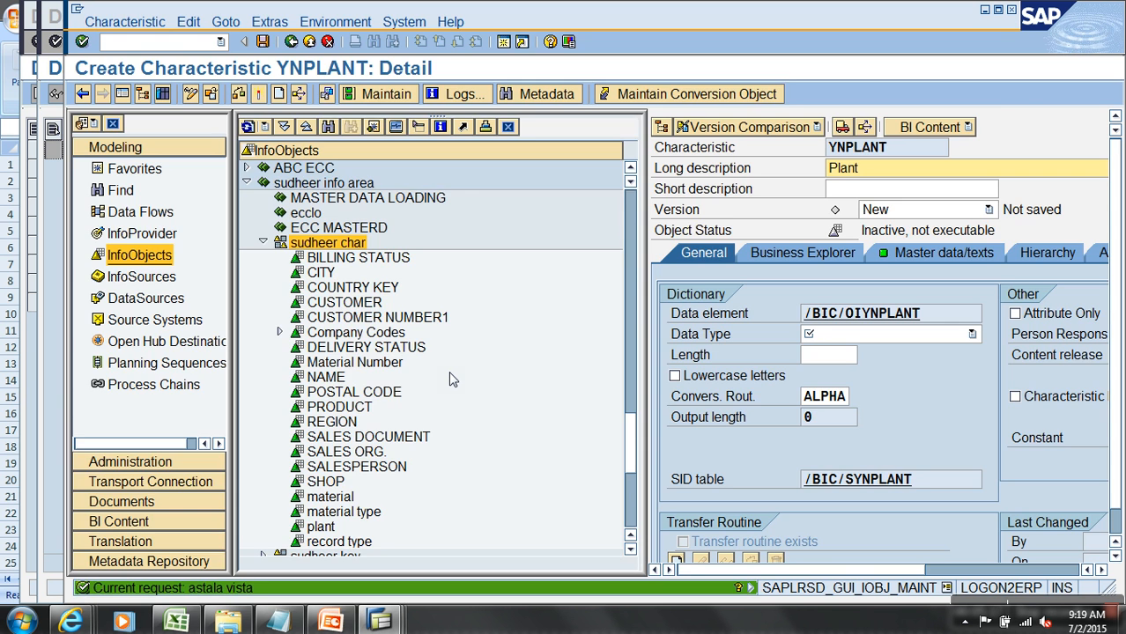
Step: Define characteristic YNPLANT as data type CHAR - Character String with length 5, activate it and return to the Data Warehousing Workbench
left_click(872, 338)
left_click(872, 352)
left_click(824, 356)
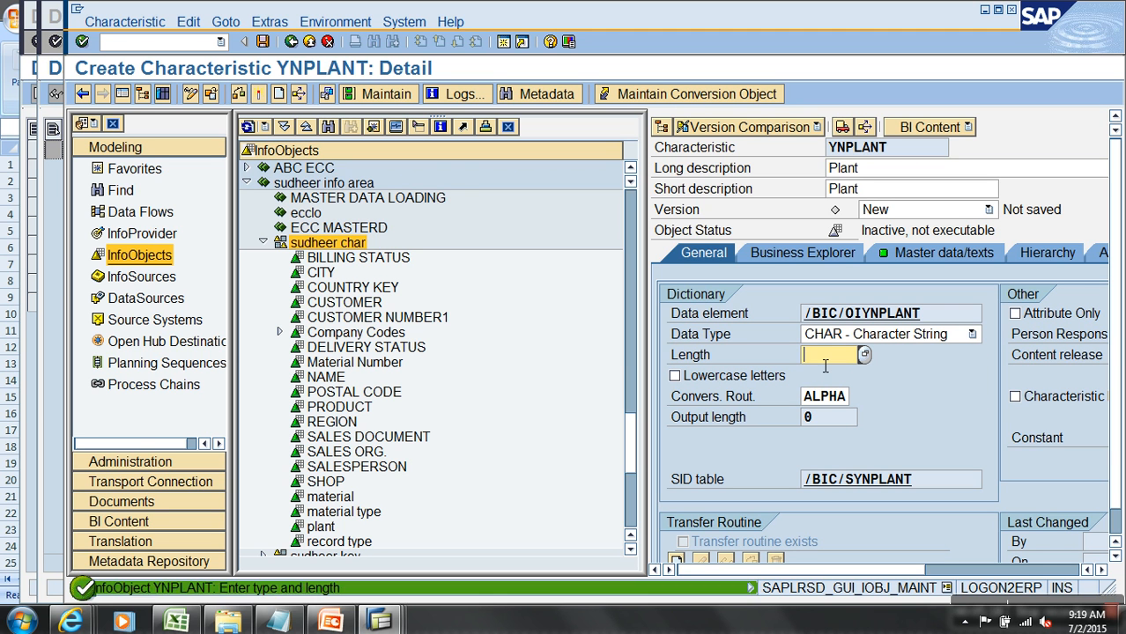
type("5")
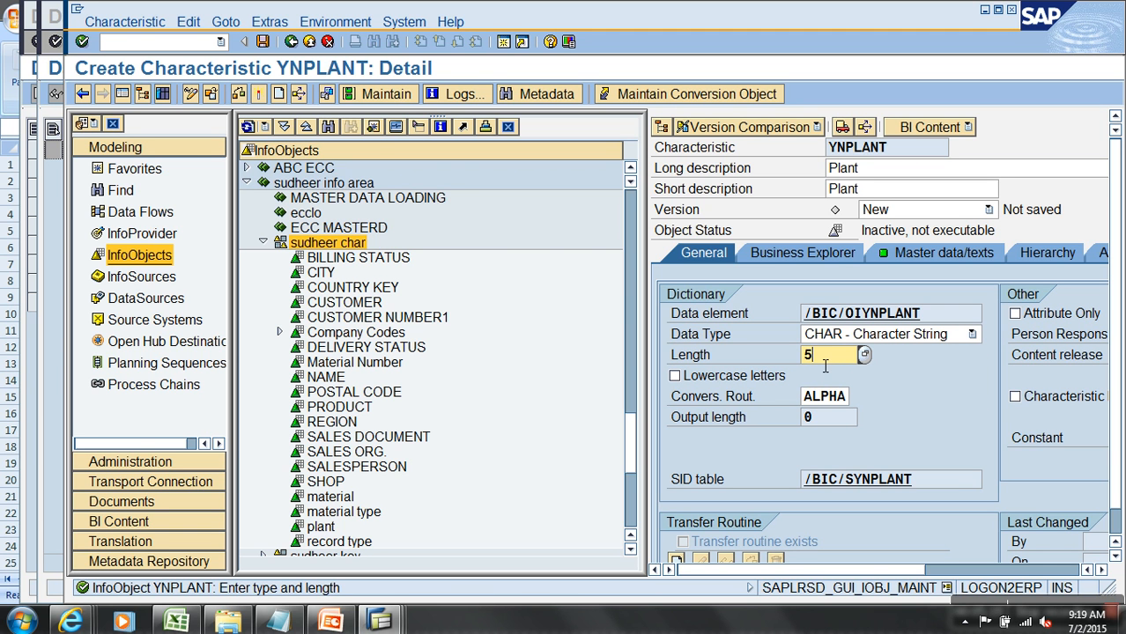
left_click(259, 95)
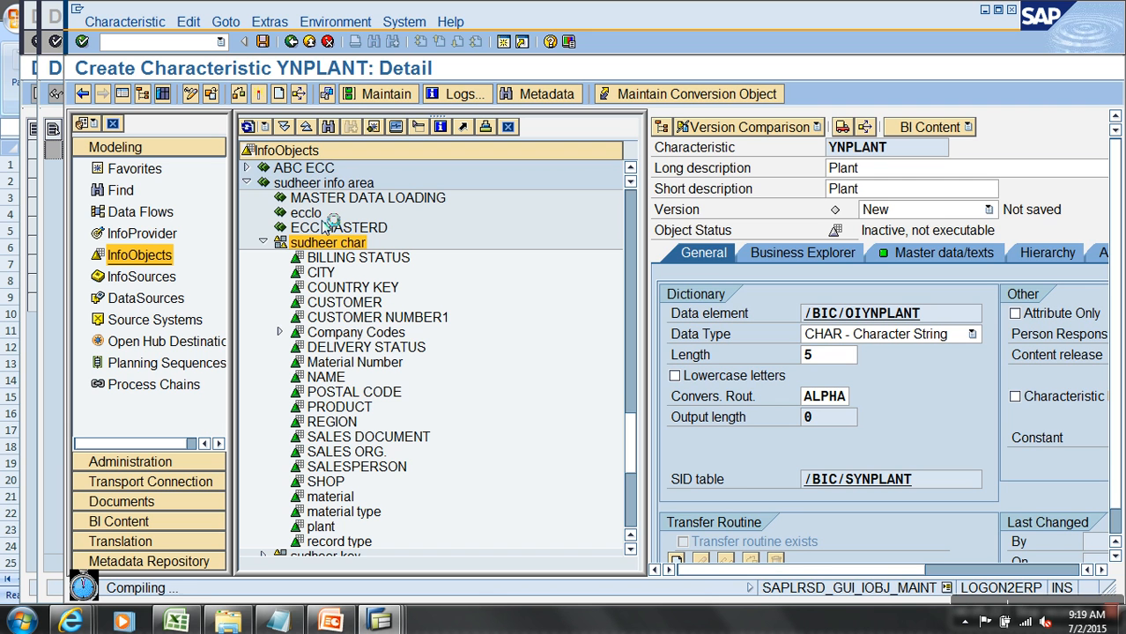
left_click(310, 41)
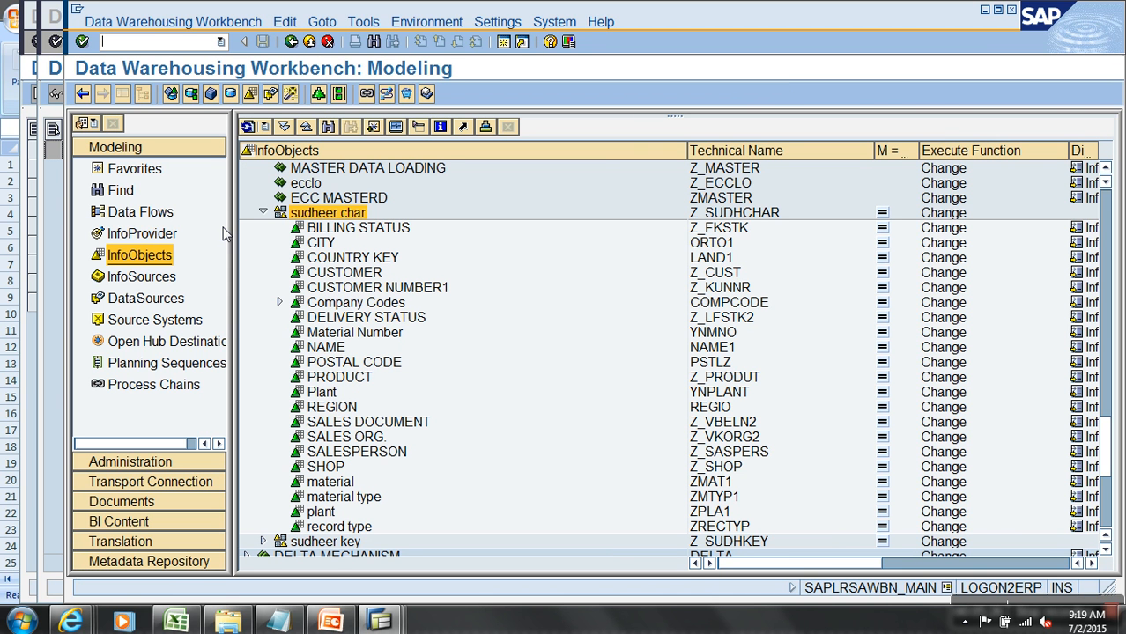
Step: Collapse the characteristic catalog and create key figure YNINFLOW with the long description Inflow Stock in the InfoObject catalog Z_SUDHKEY
left_click(262, 213)
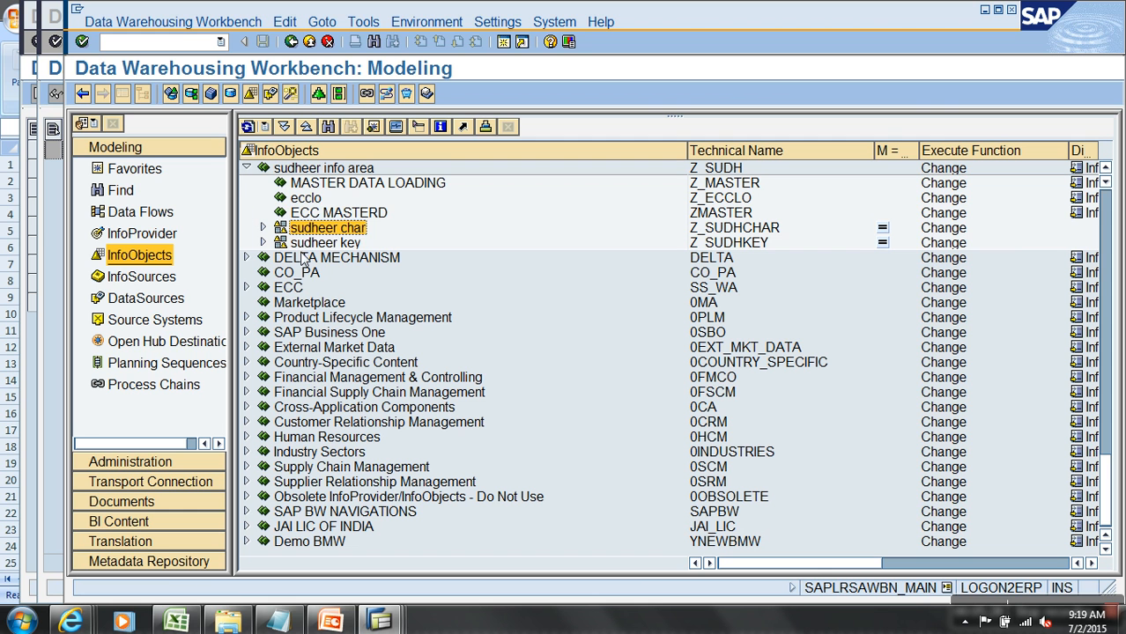
left_click(326, 244)
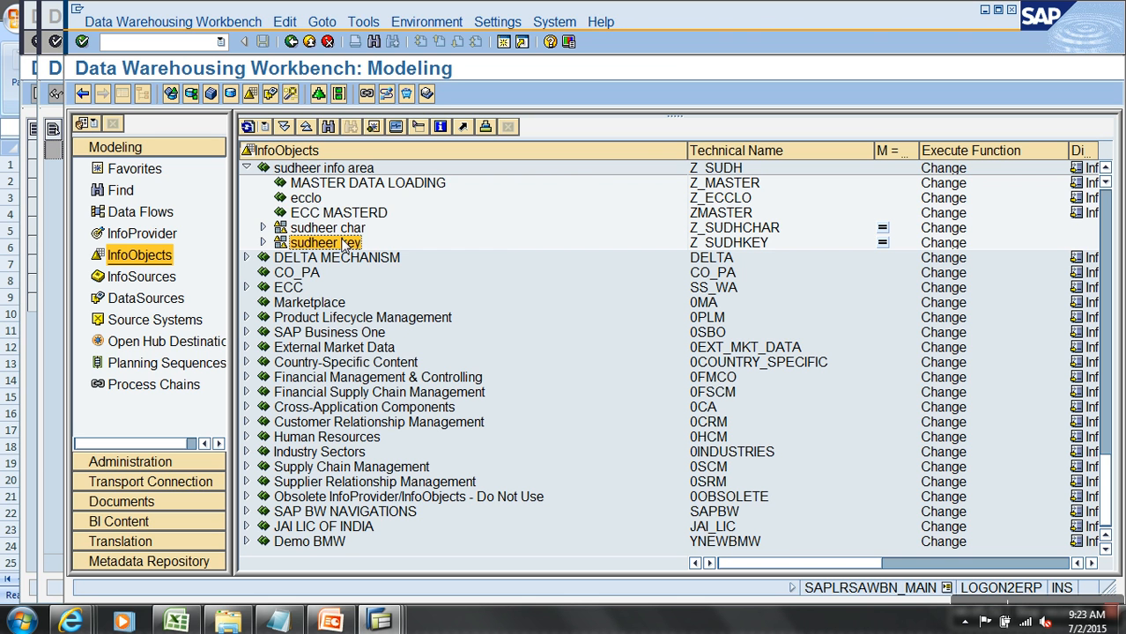
right_click(340, 244)
left_click(411, 363)
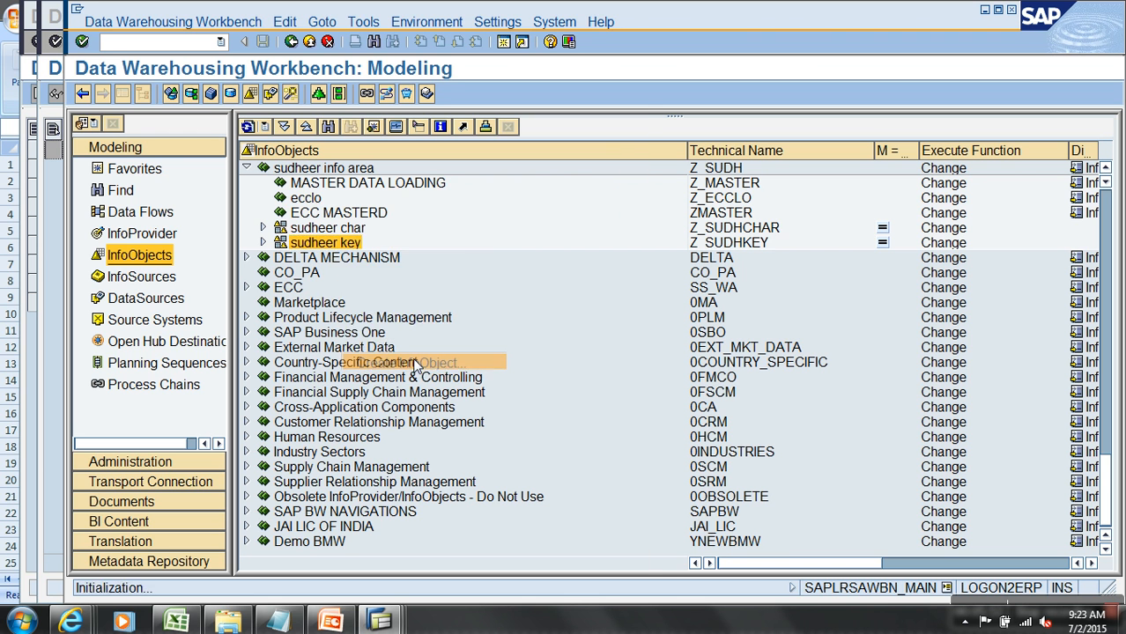
type("yninflow")
key("Tab")
type("Inflow Stock")
key("Return")
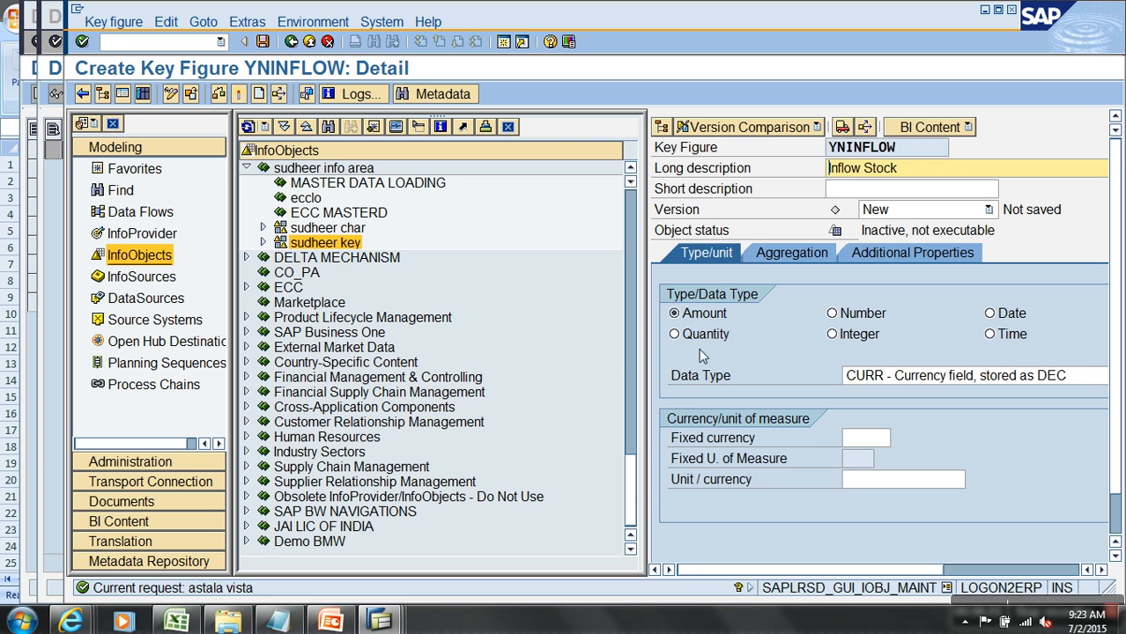
Step: Set key figure YNINFLOW to type Quantity with unit 0UNIT, check its aggregation settings, activate it and return to the workbench
left_click(675, 333)
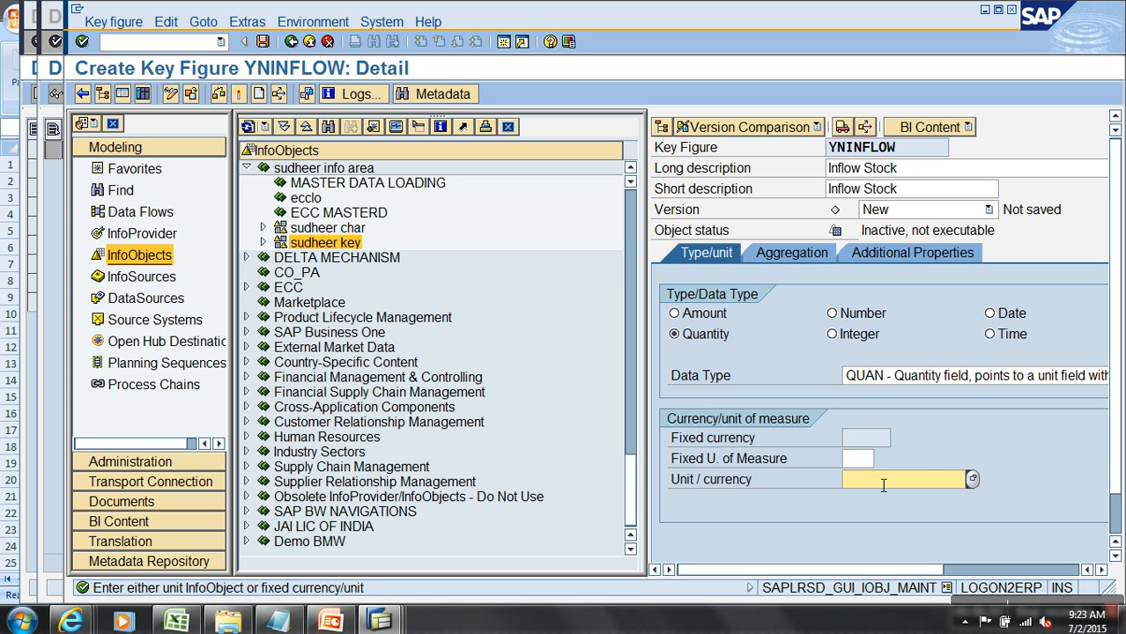
type("0unit")
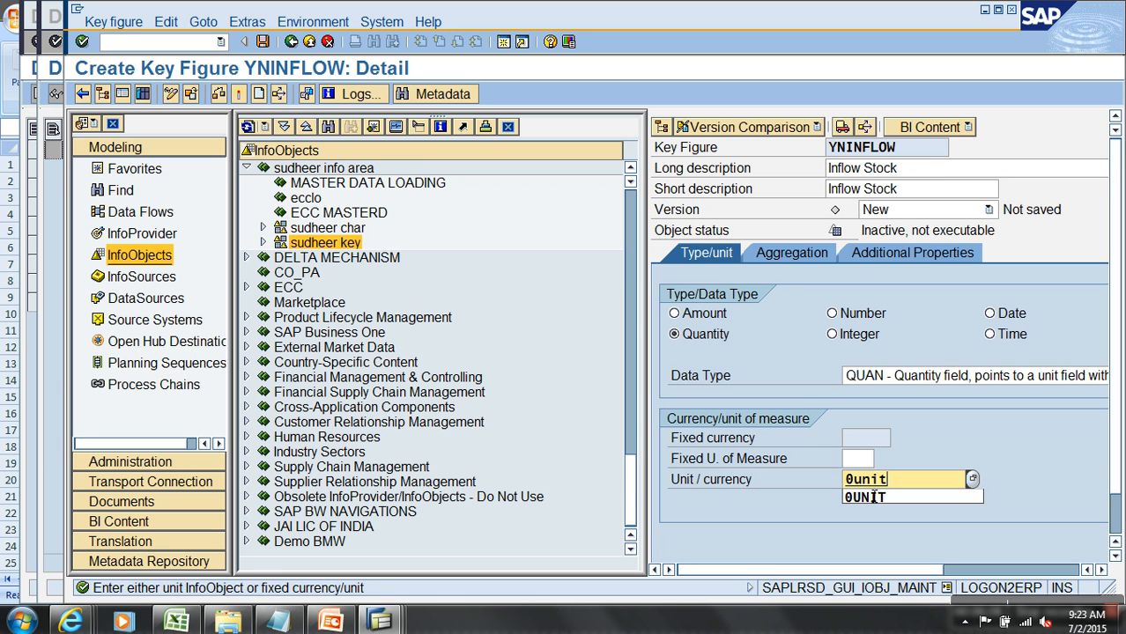
left_click(865, 497)
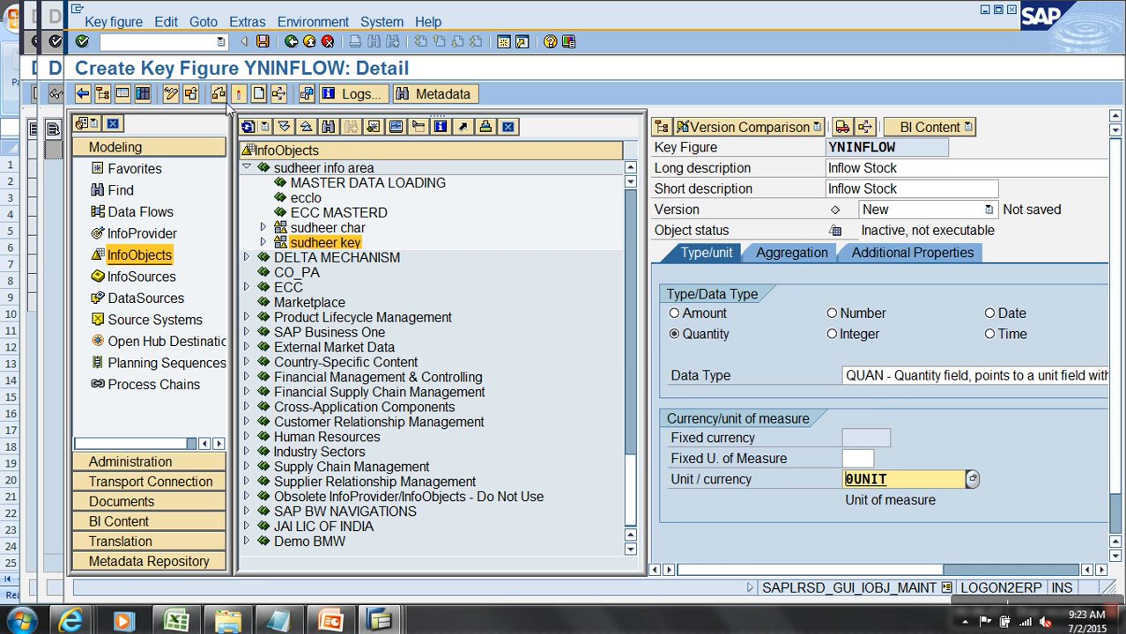
left_click(797, 253)
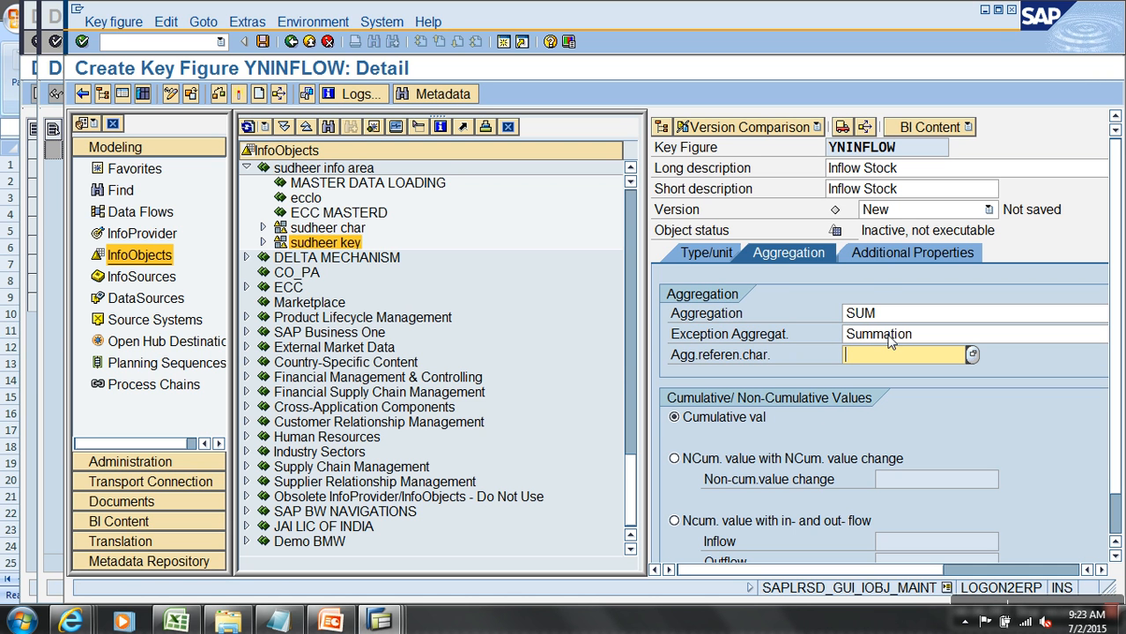
left_click(239, 95)
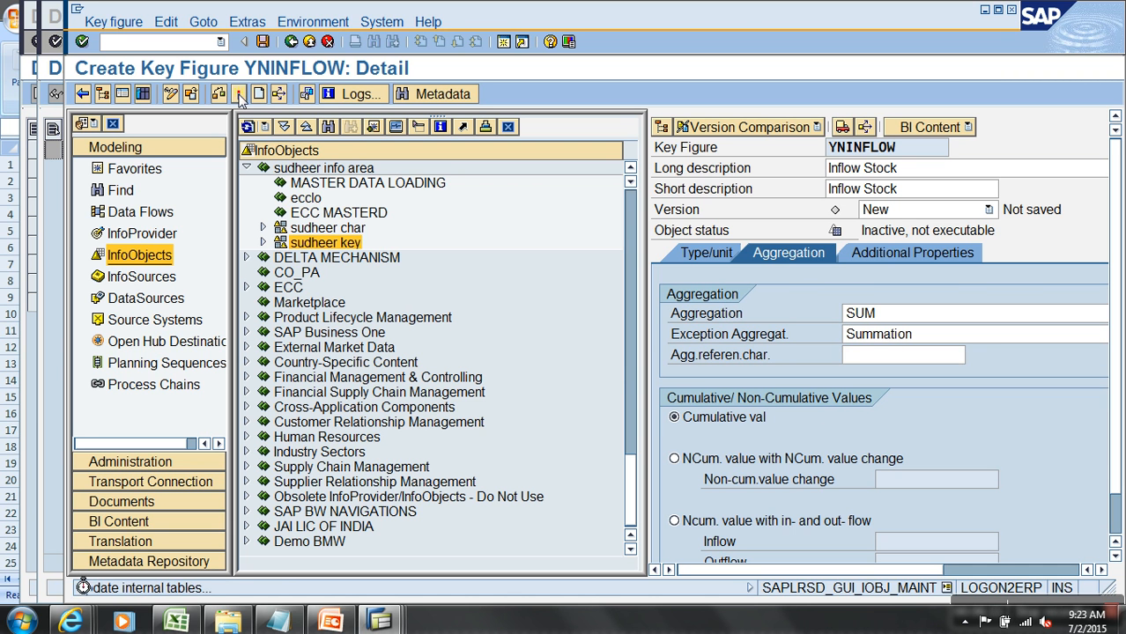
left_click(309, 41)
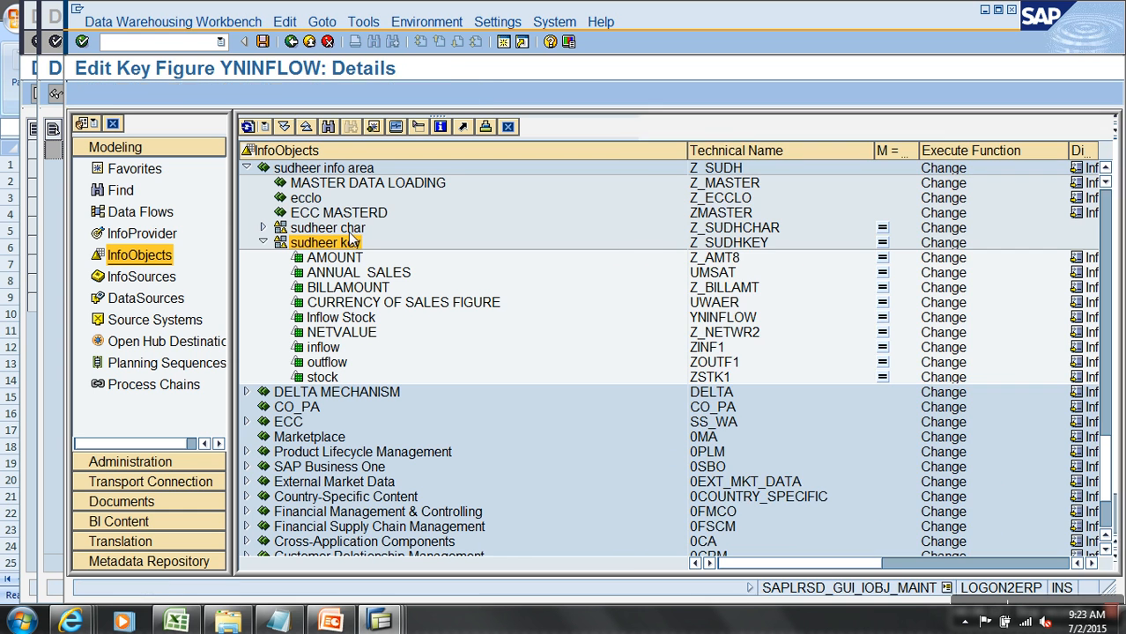
Step: Create key figure YNOUTFLOW with the long description Outflow in the InfoObject catalog Z_SUDHKEY
right_click(350, 249)
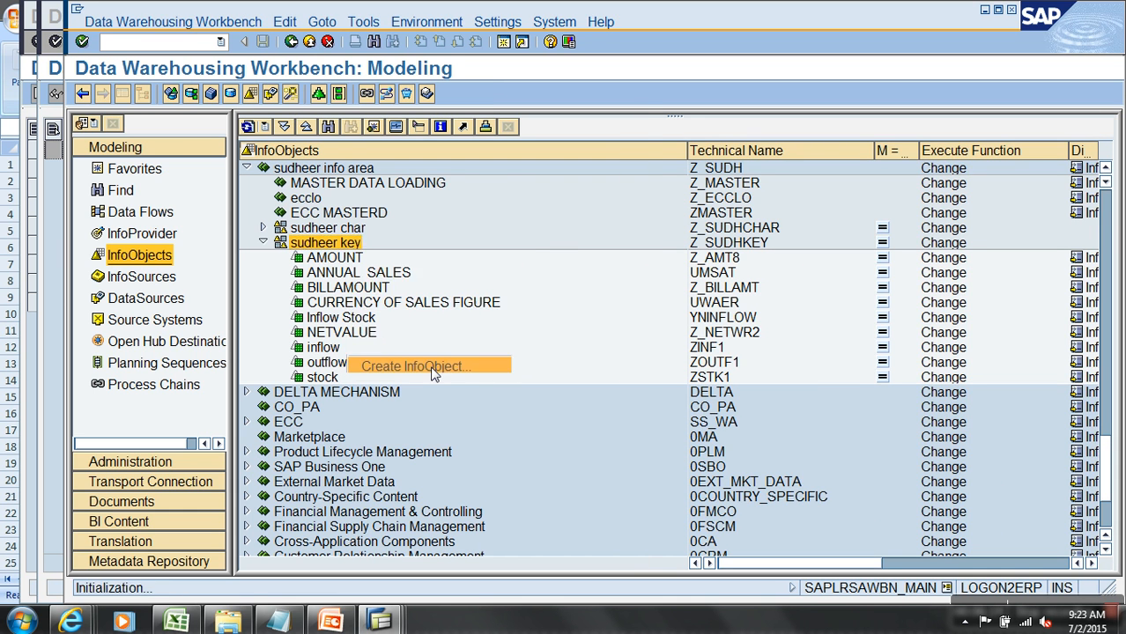
left_click(435, 364)
type("yno")
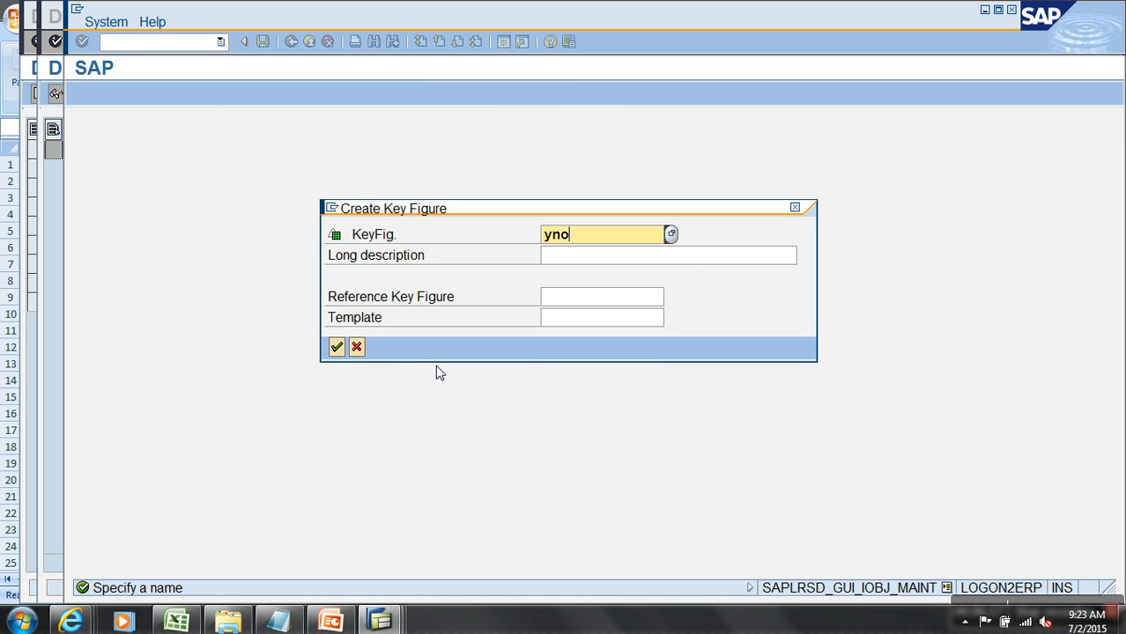
type("utflow")
key("Tab")
type("Outflow")
key("Return")
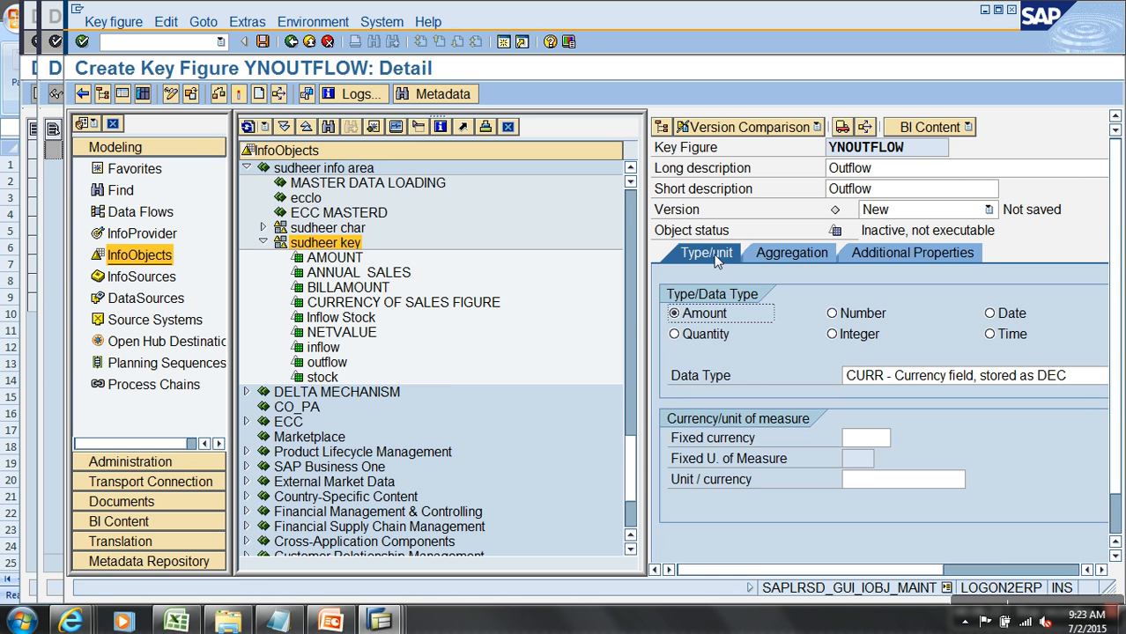
Step: Set key figure YNOUTFLOW to type Quantity with unit 0UNIT, activate it and return to the workbench
left_click(723, 340)
left_click(881, 479)
left_click(868, 496)
left_click(238, 93)
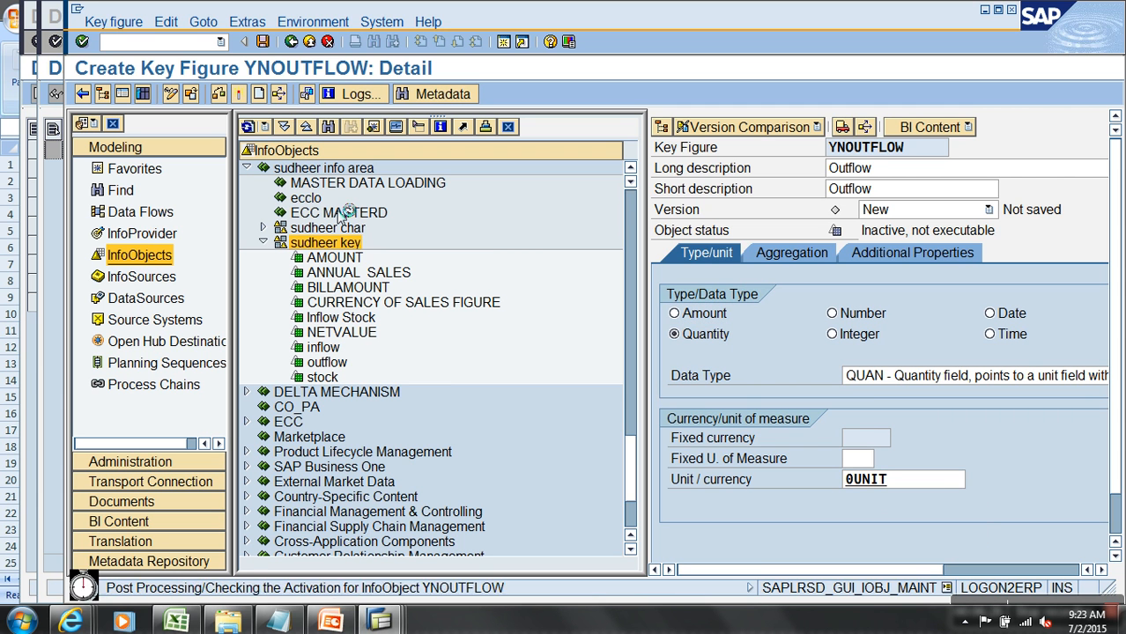
left_click(292, 42)
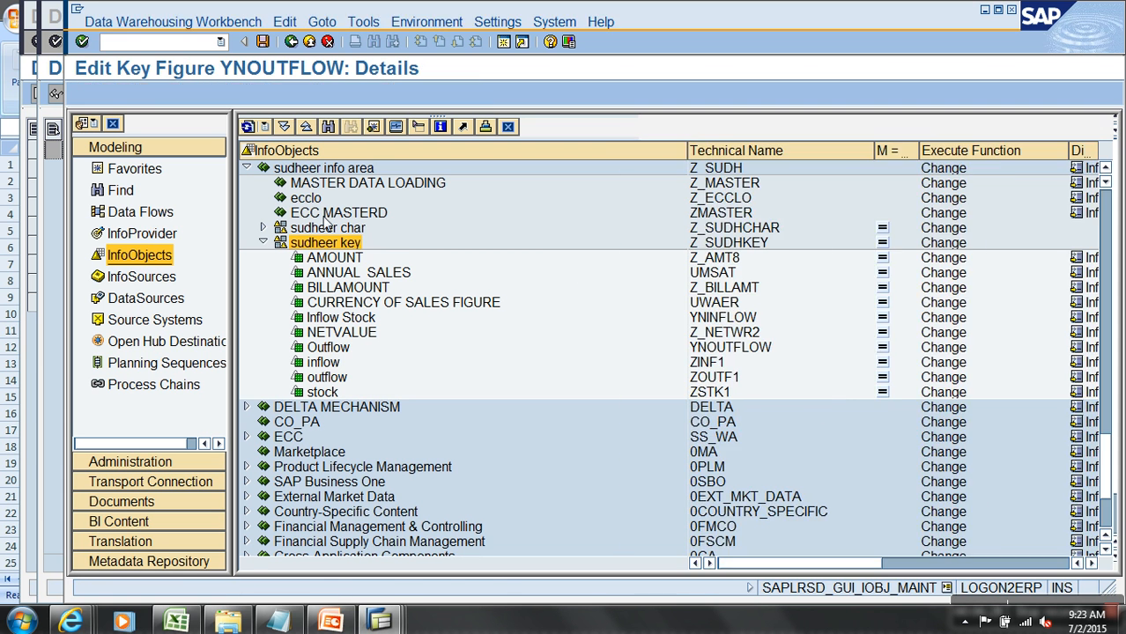
Step: Create key figure YNSTOCK with the long description Total Stock in the InfoObject catalog Z_SUDHKEY
right_click(336, 252)
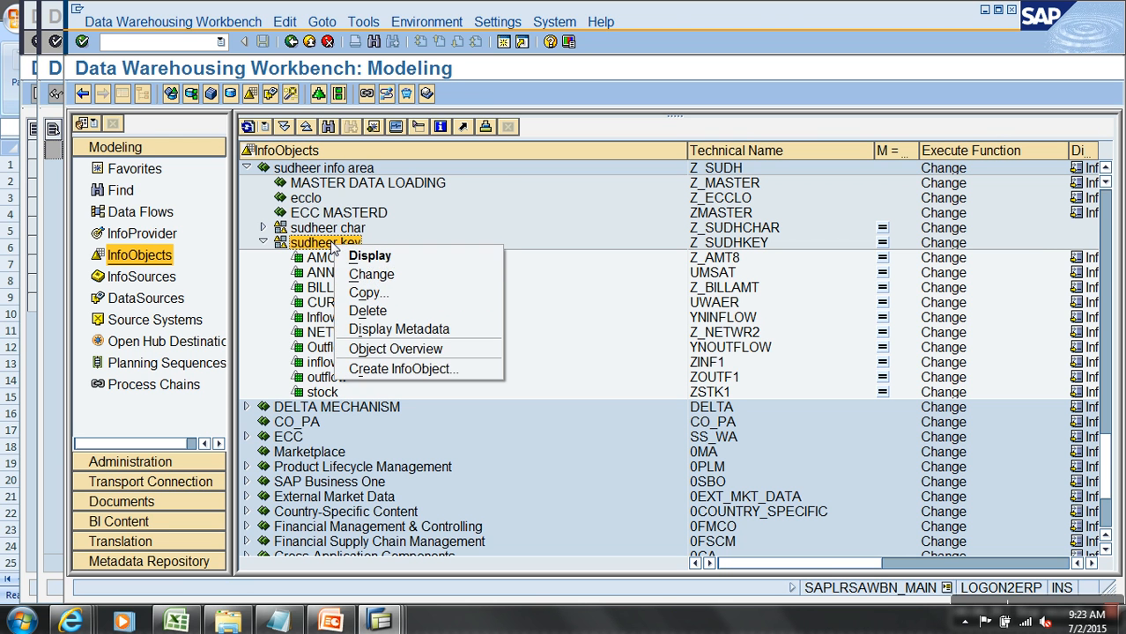
left_click(407, 369)
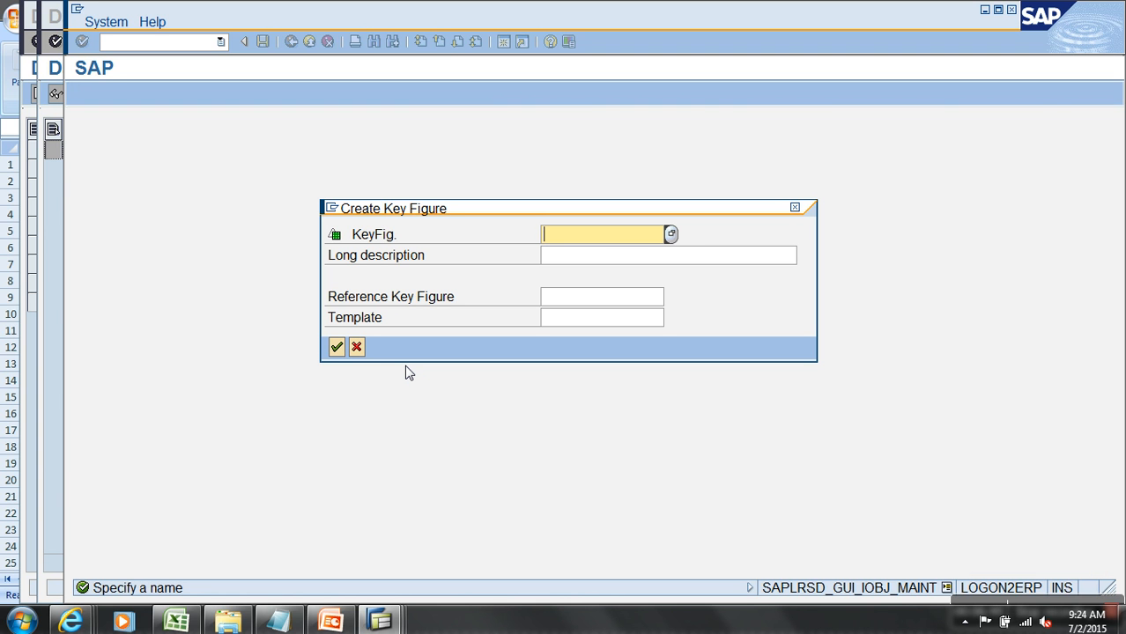
type("ynstock")
key("Tab")
type("St")
key("BackSpace")
type("To")
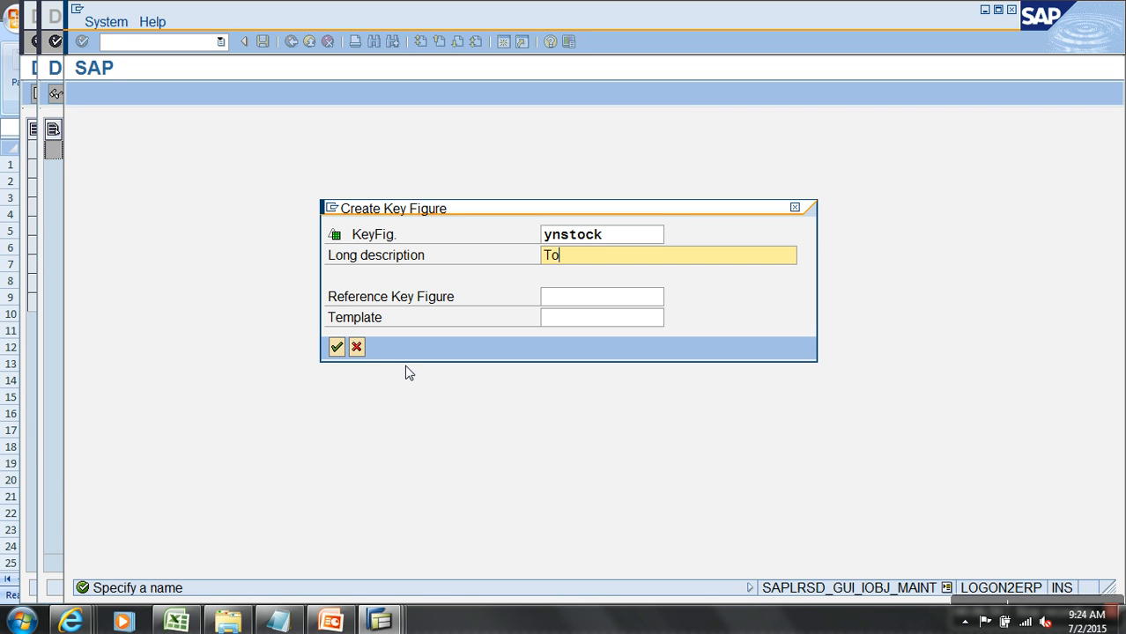
type("tal Stock")
key("Return")
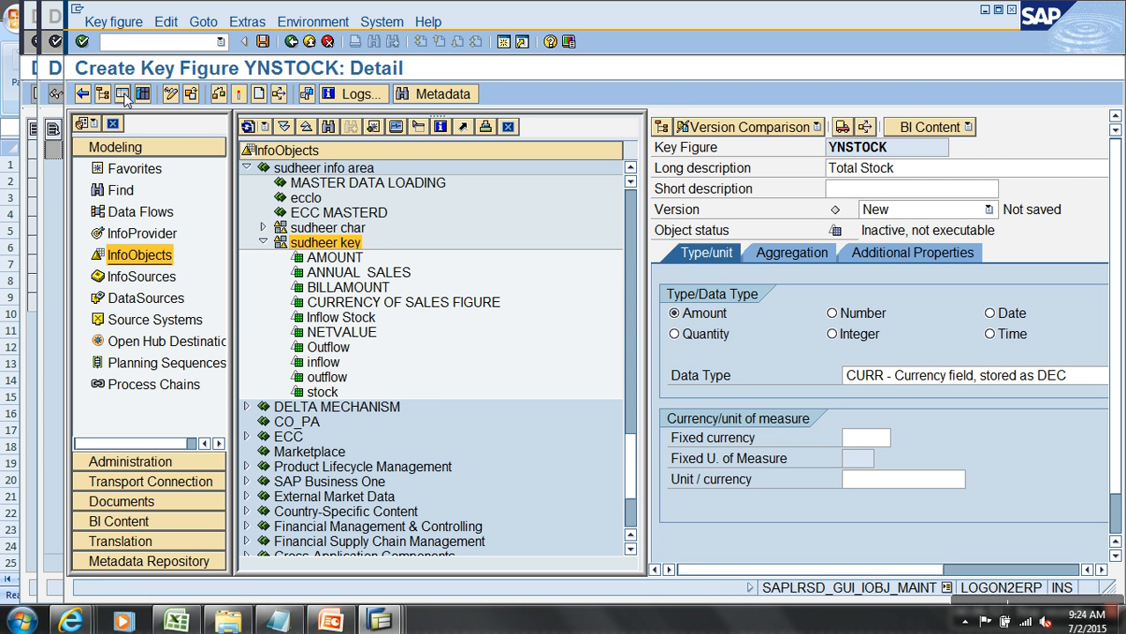
Step: Set key figure YNSTOCK to type Quantity with unit 0UNIT
key("Return")
left_click(675, 334)
left_click(870, 479)
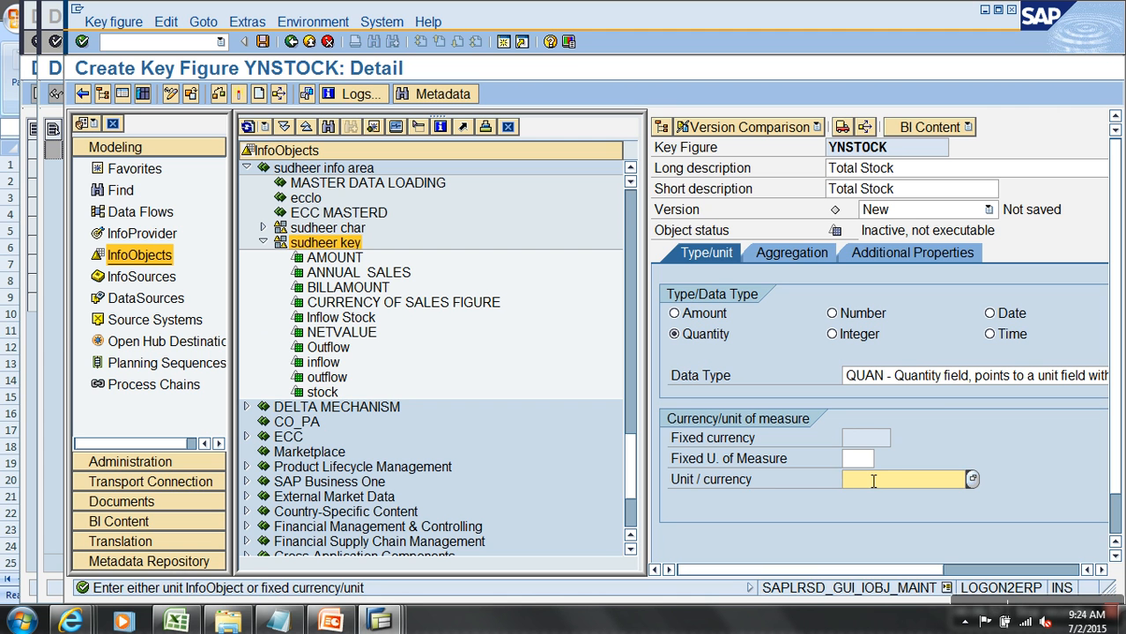
type("0UNIT")
key("Return")
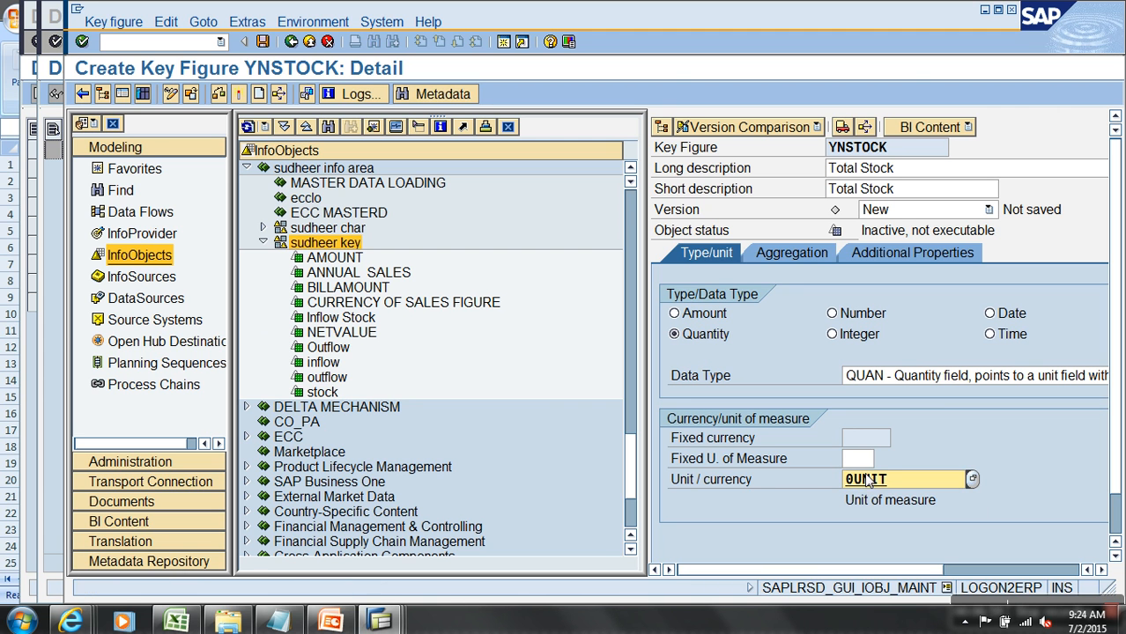
Step: Set YNSTOCK's aggregation to a non-cumulative value with in- and outflow, using the full-width detail view
left_click(123, 93)
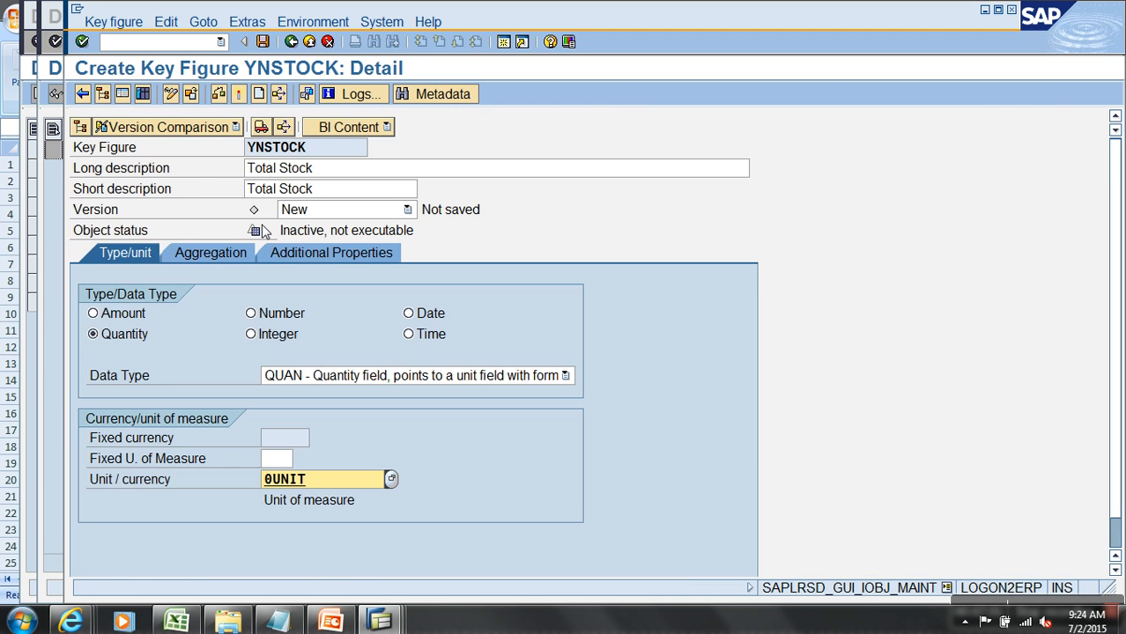
left_click(211, 254)
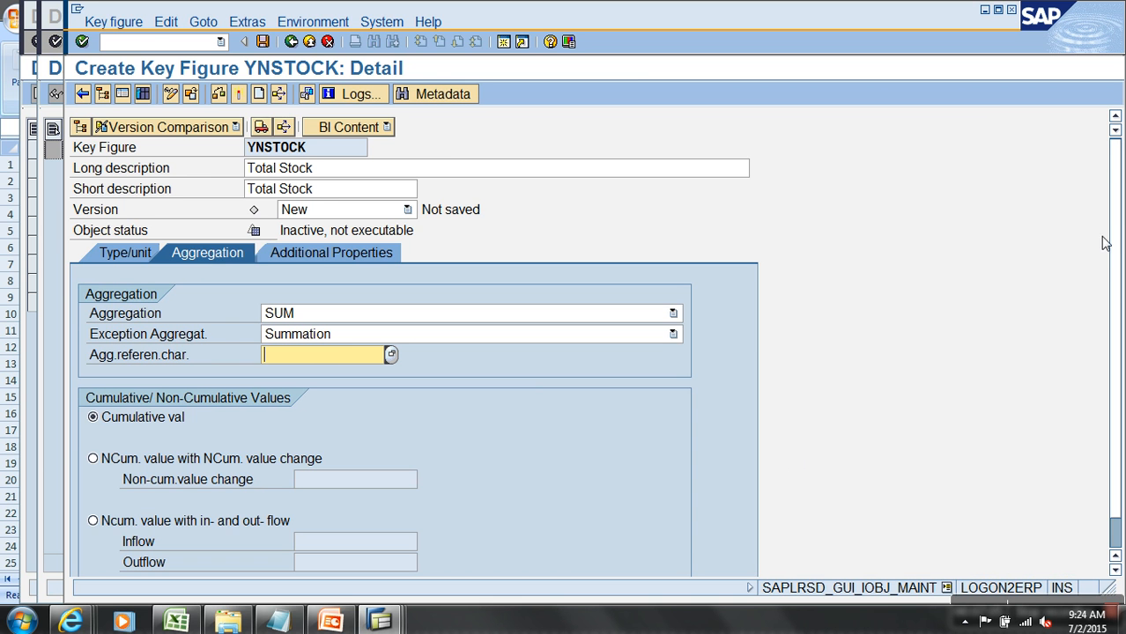
scroll(1115, 225, "down", 1)
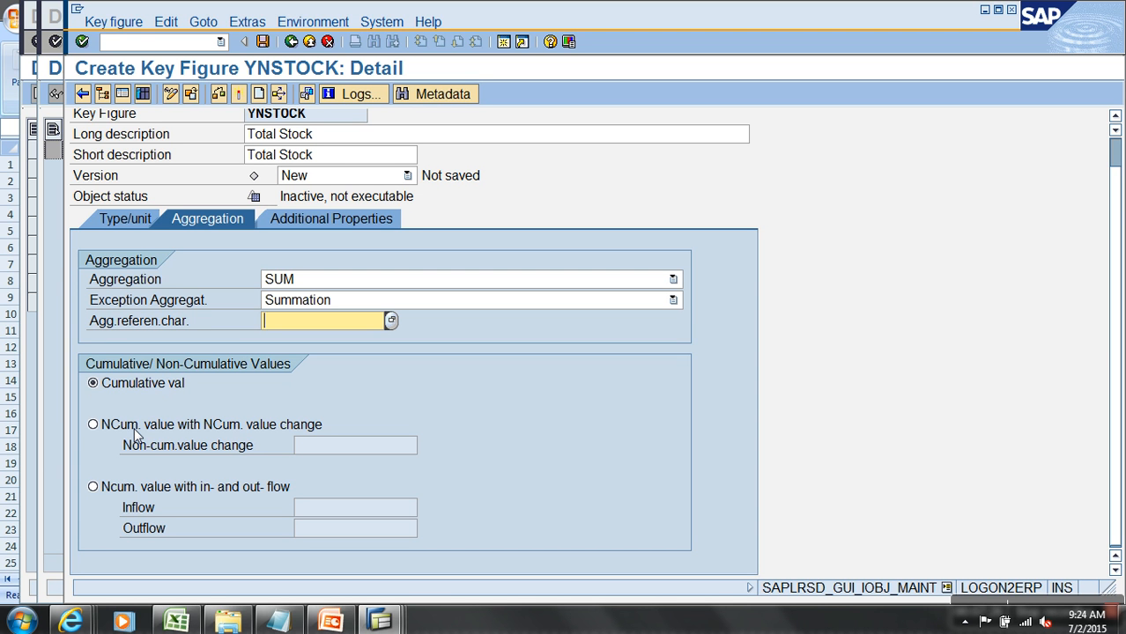
left_click(130, 490)
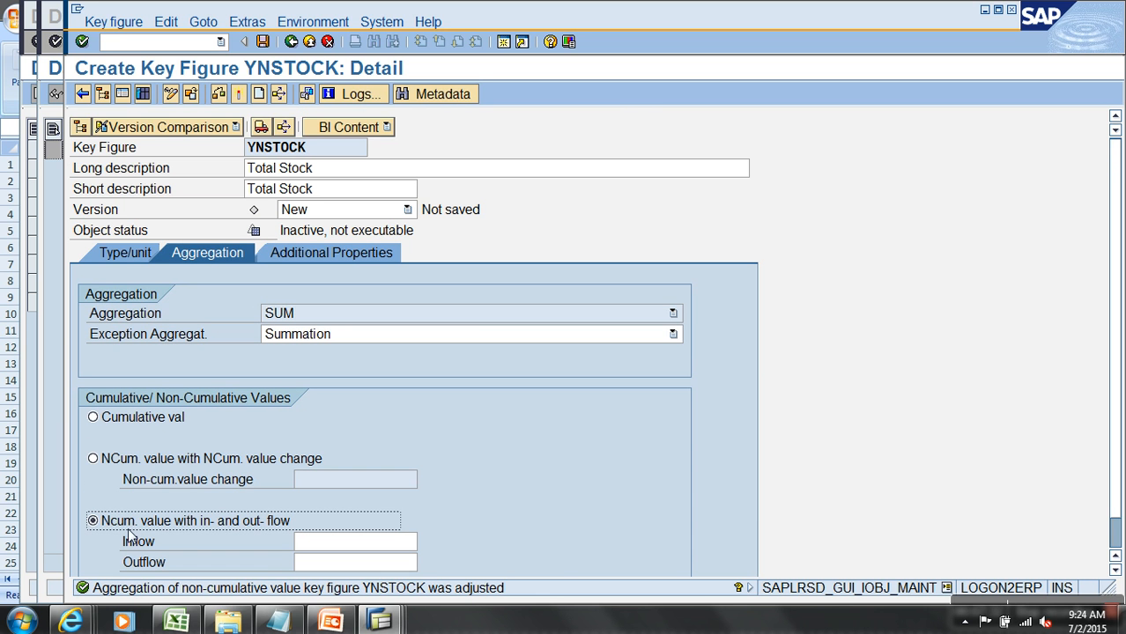
scroll(264, 510, "down", 1)
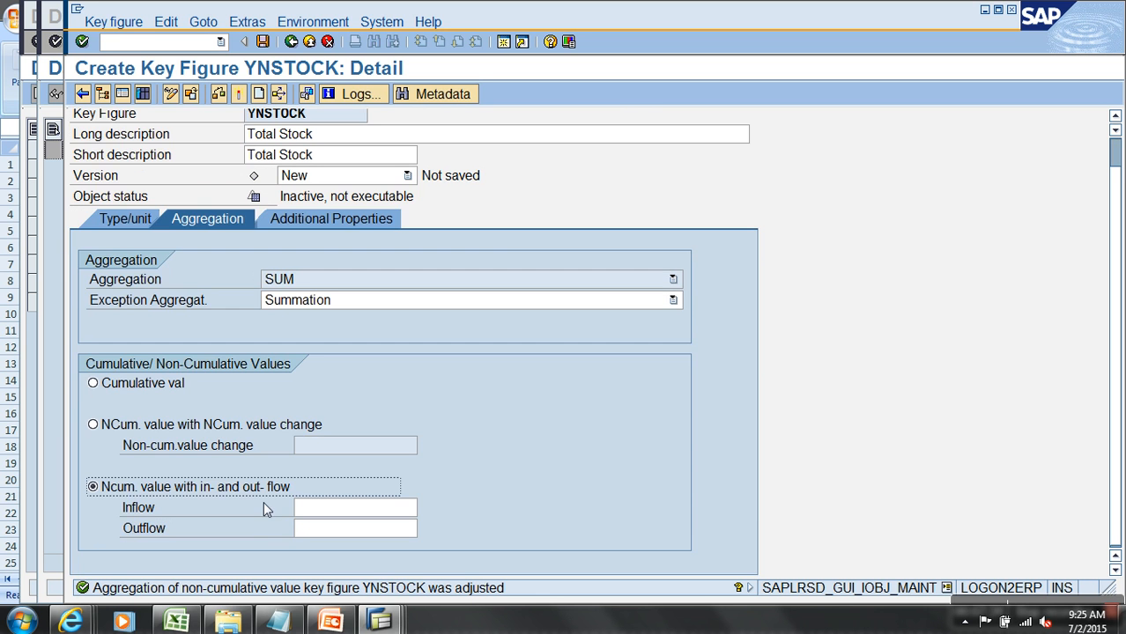
Step: Assign YNINFLOW as the inflow and YNOUTFLOW as the outflow key figure of YNSTOCK
left_click(328, 507)
type("yninflow")
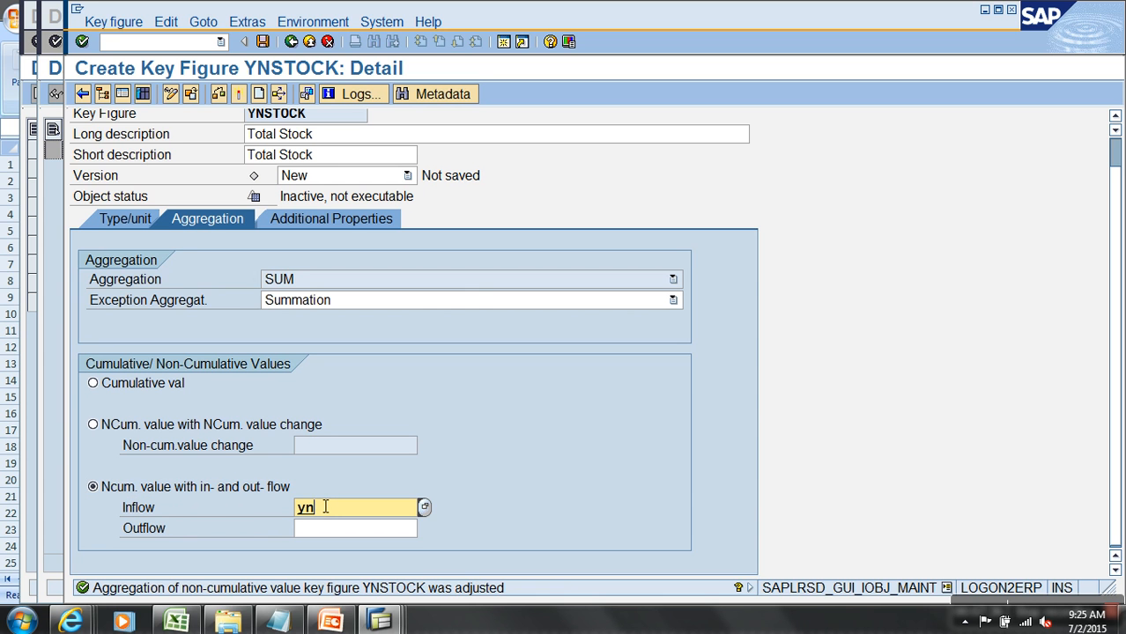
key("Return")
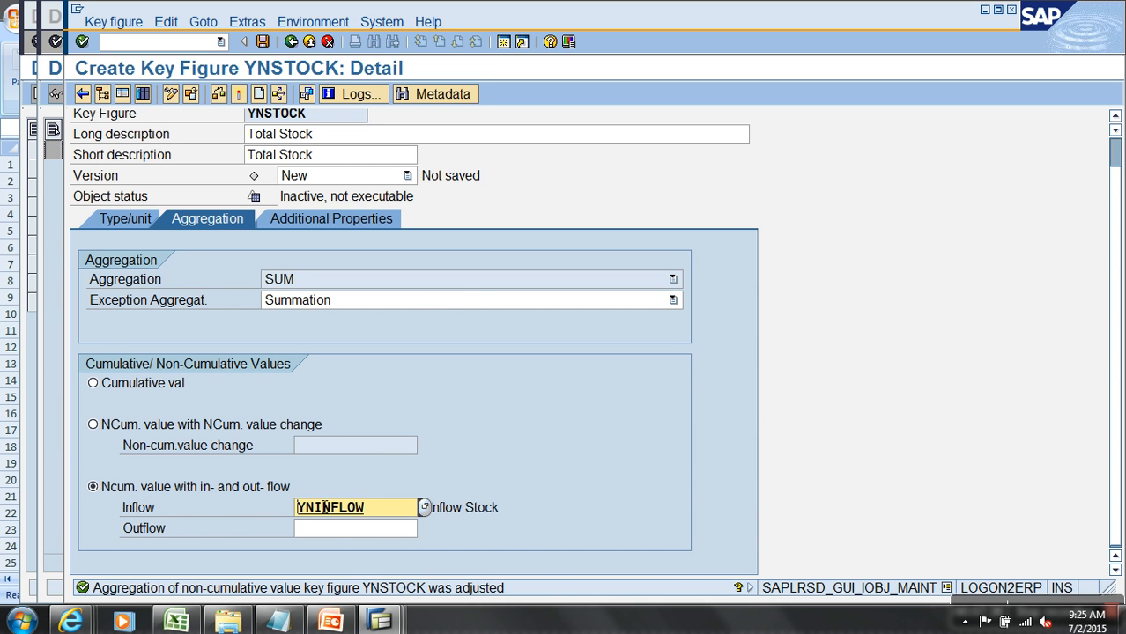
left_click(346, 530)
type("ynoutflow")
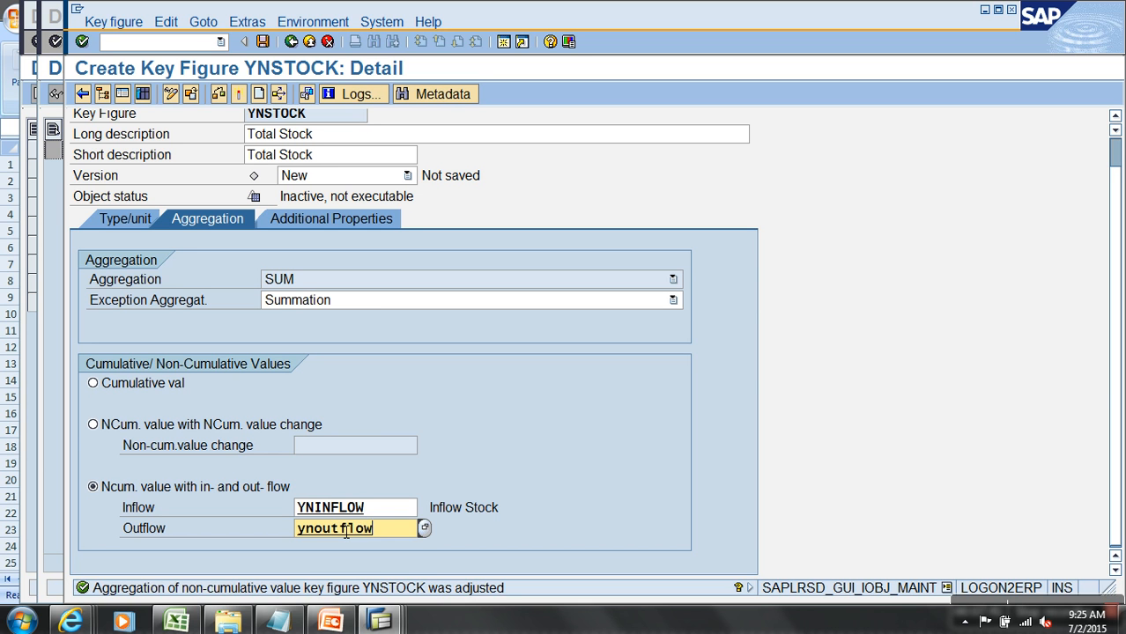
key("Return")
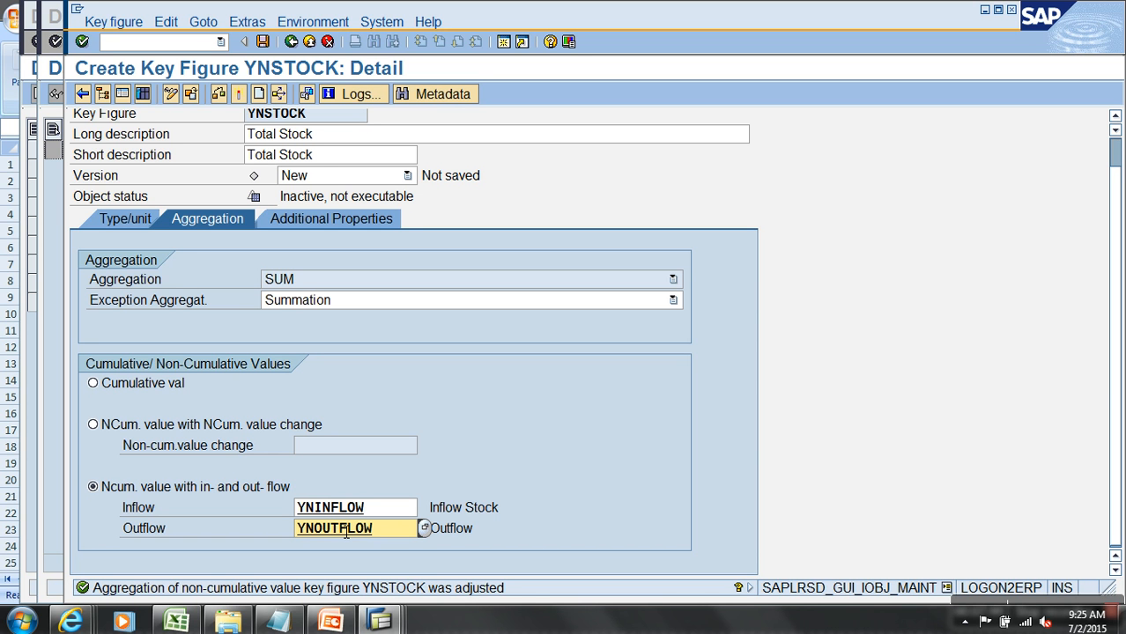
left_click_drag(392, 515, 300, 518)
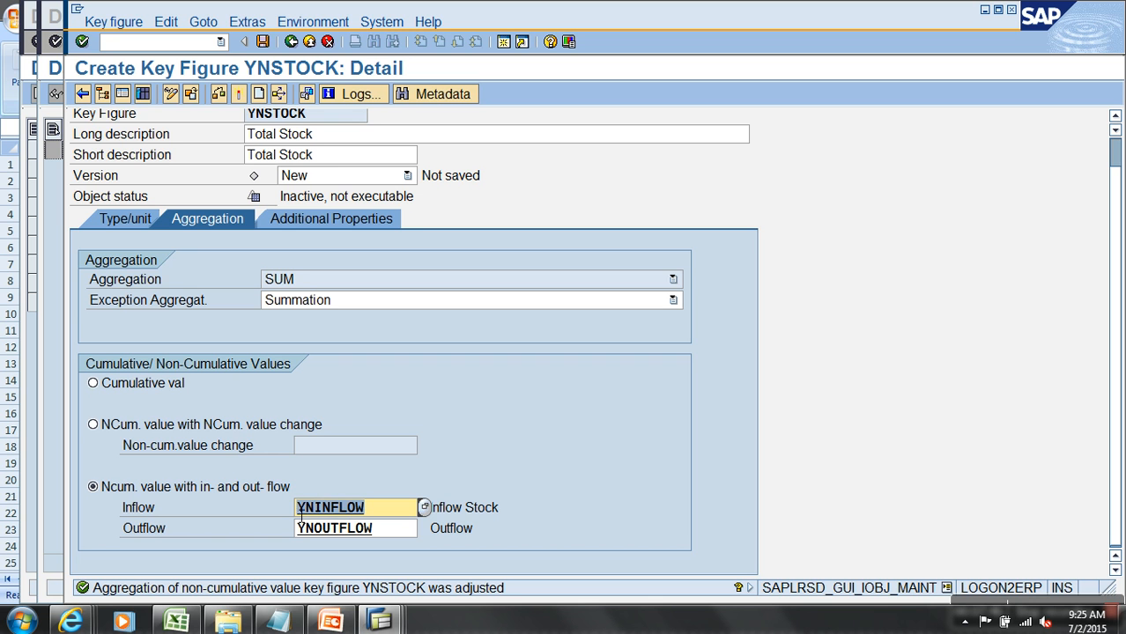
left_click(386, 535)
left_click_drag(388, 543, 270, 540)
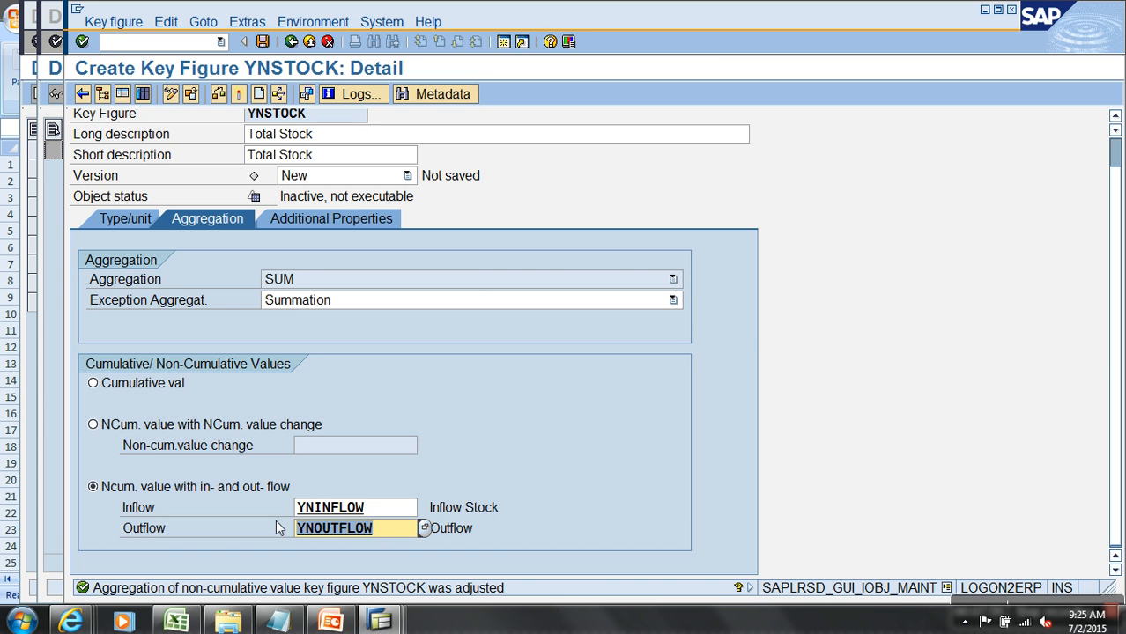
Step: Try to activate key figure YNSTOCK
left_click(238, 94)
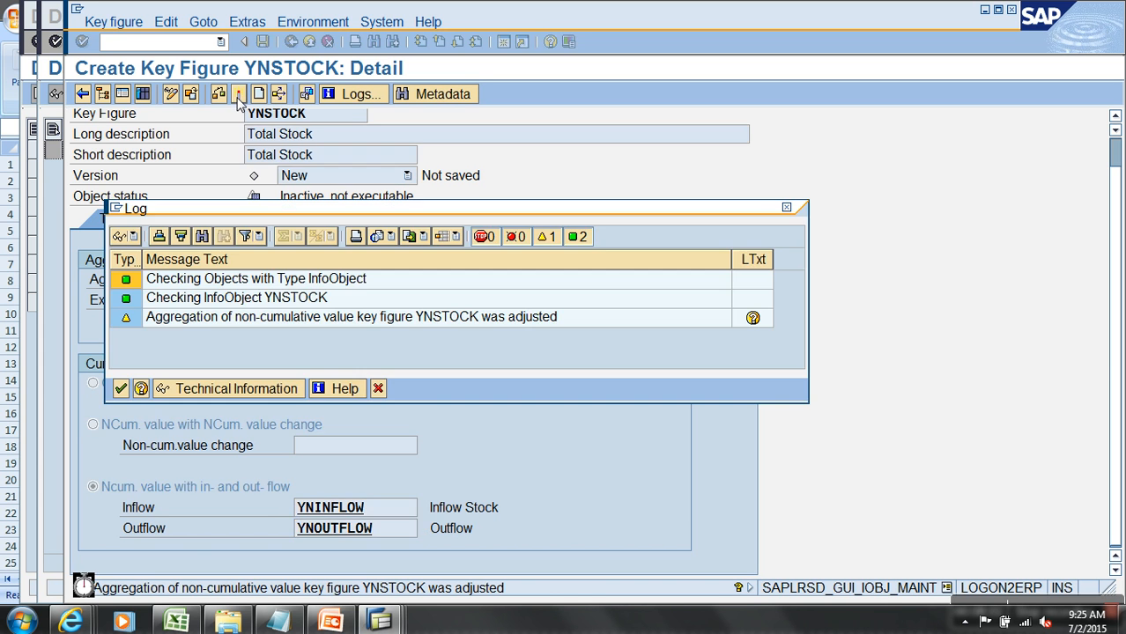
left_click(121, 389)
left_click(642, 341)
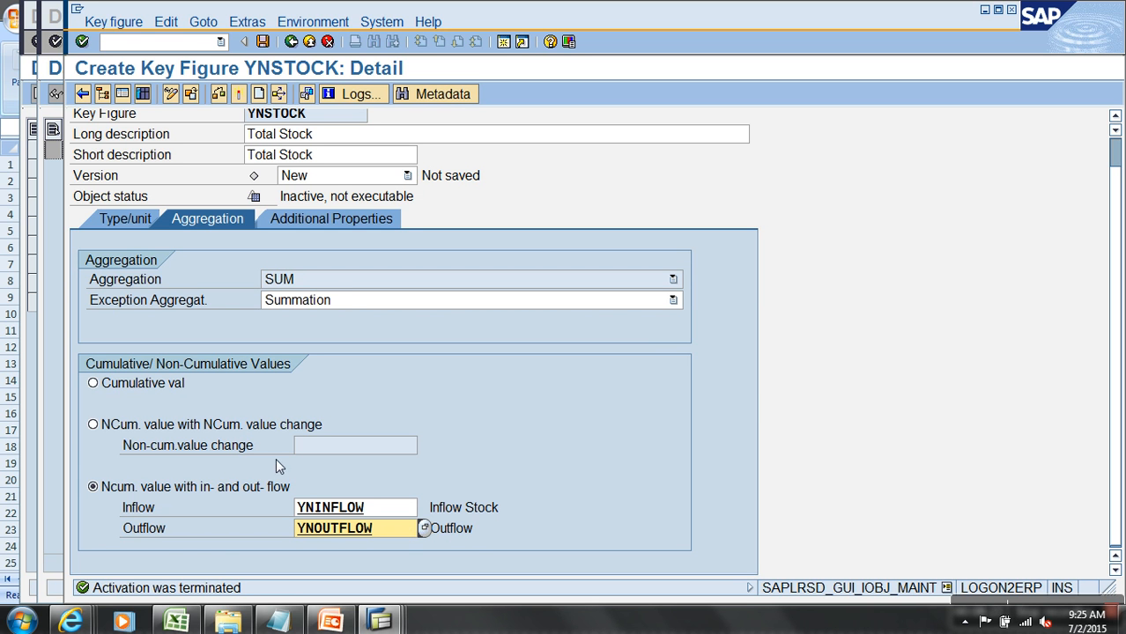
Step: Set YNSTOCK's exception aggregation to Last Value, activate the key figure and return to the workbench
left_click(349, 301)
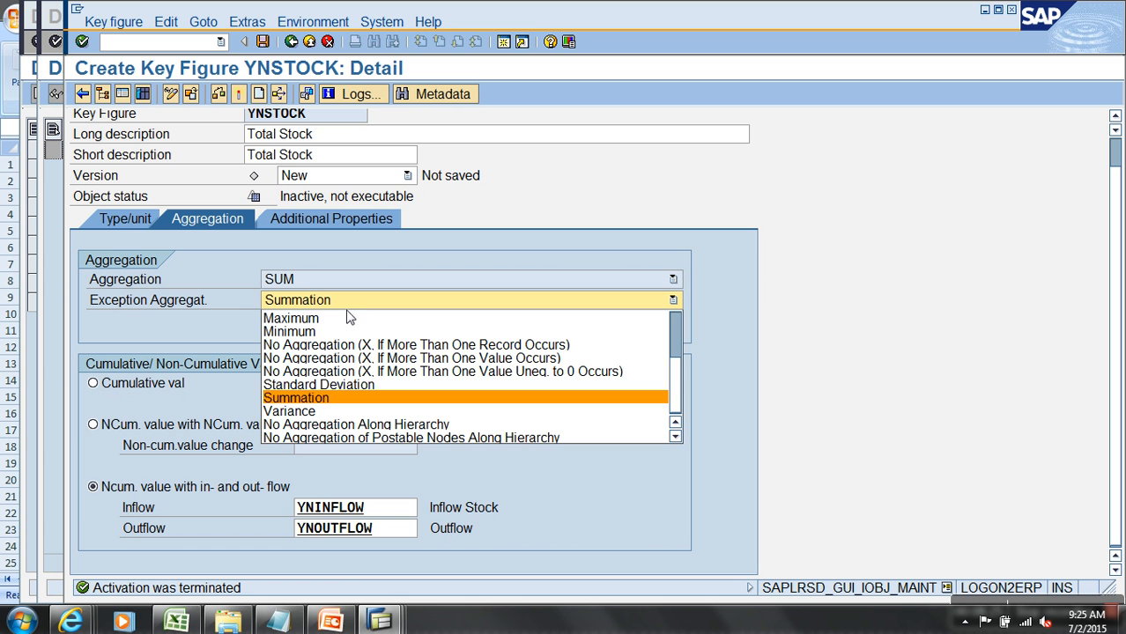
scroll(310, 379, "up", 1)
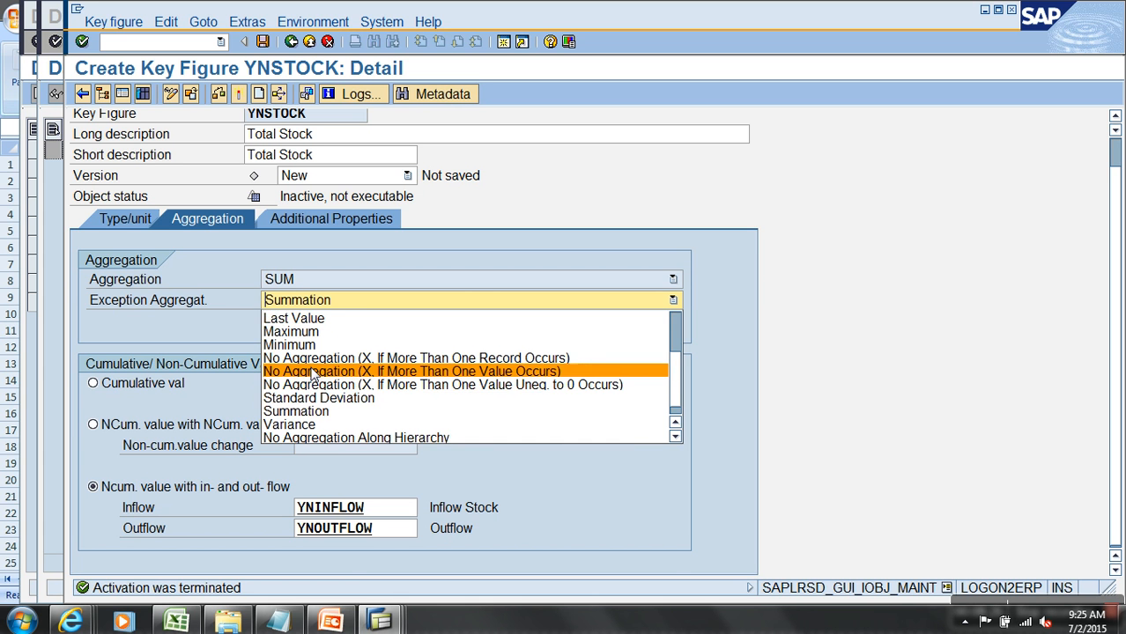
left_click(313, 318)
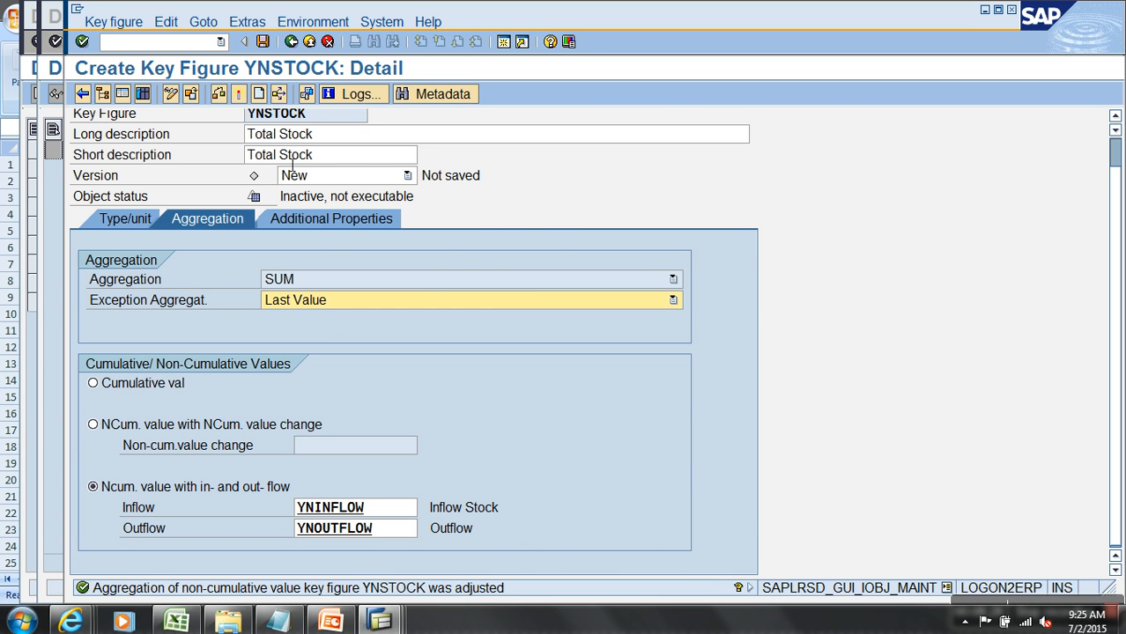
left_click(239, 94)
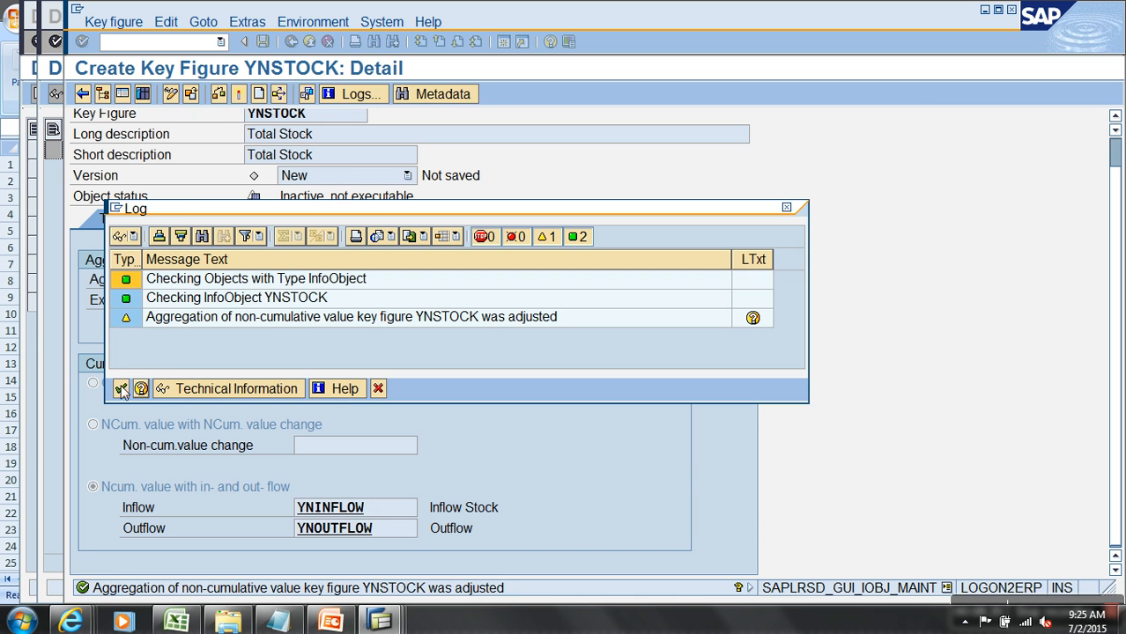
left_click(121, 388)
left_click(364, 339)
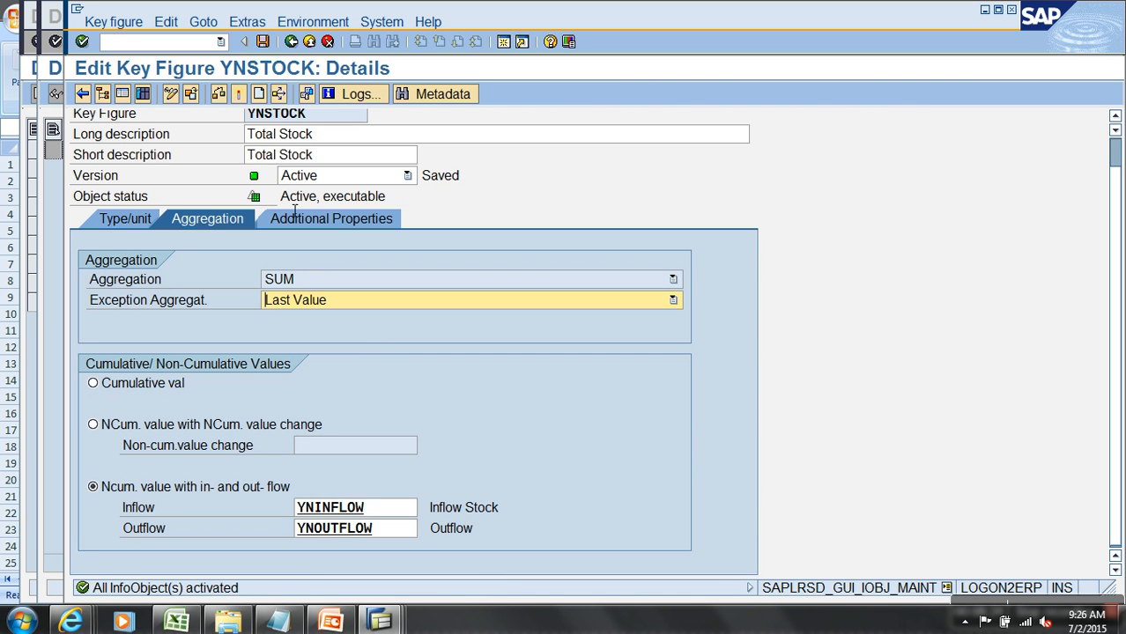
left_click(310, 42)
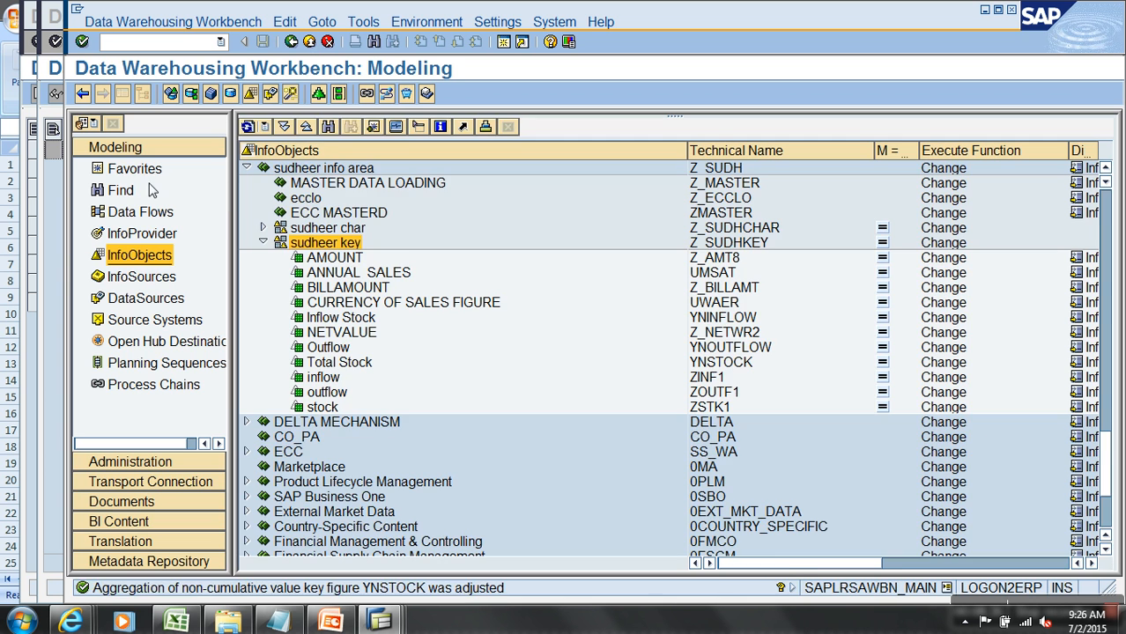
Step: Create InfoArea ZINV with the long description Demo Inventory under Breverien Motor Works Munich, Germany in the favorites
left_click(141, 170)
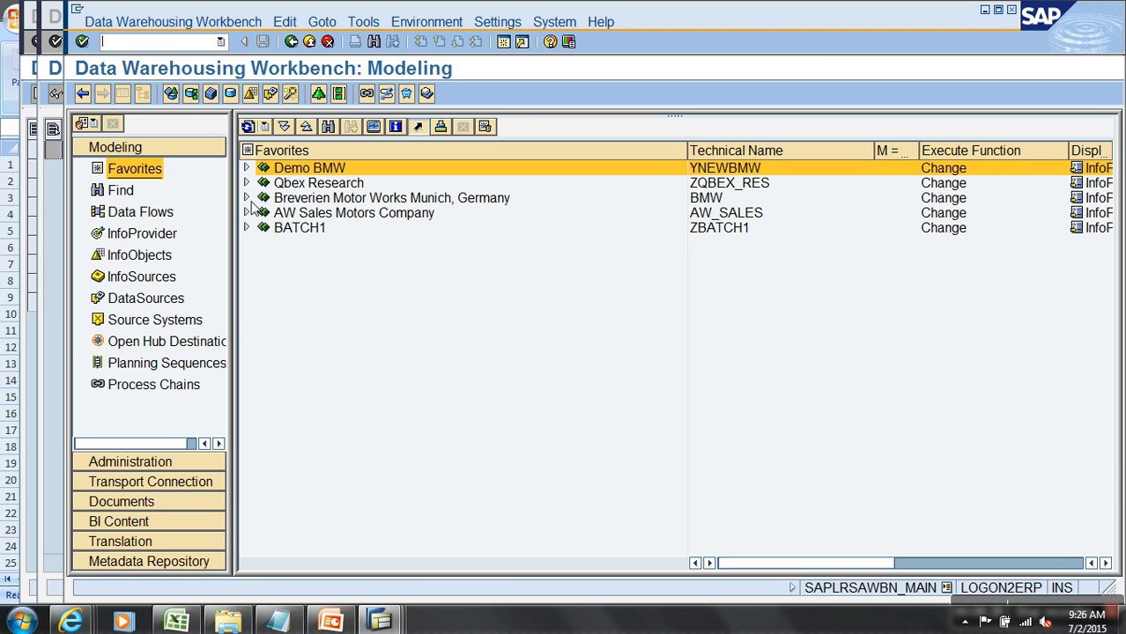
left_click(246, 198)
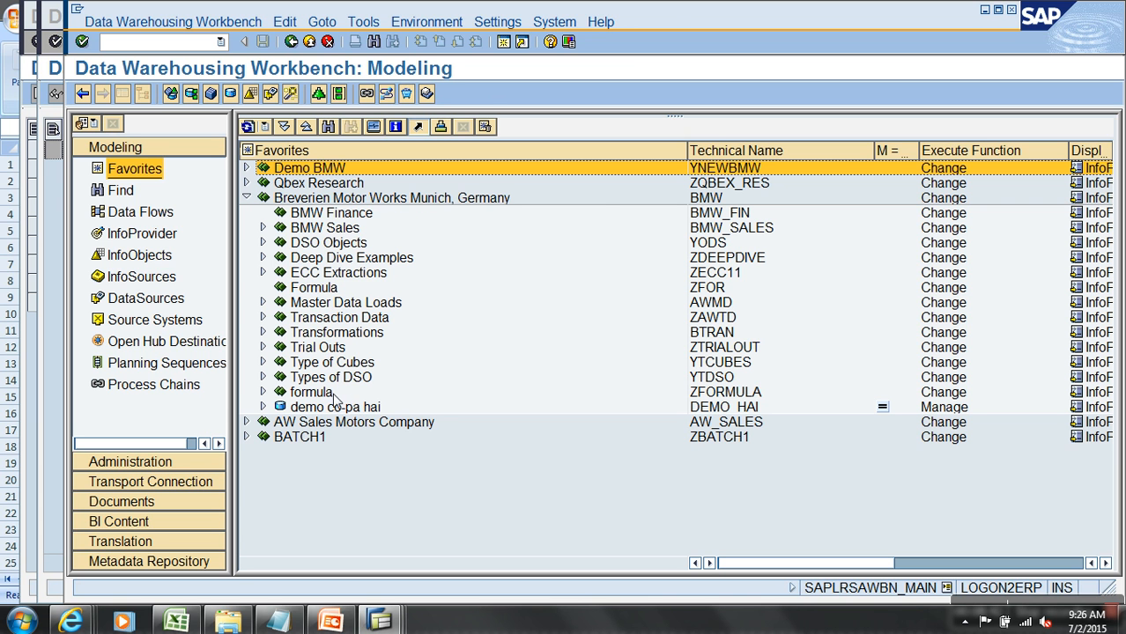
right_click(343, 198)
left_click(410, 301)
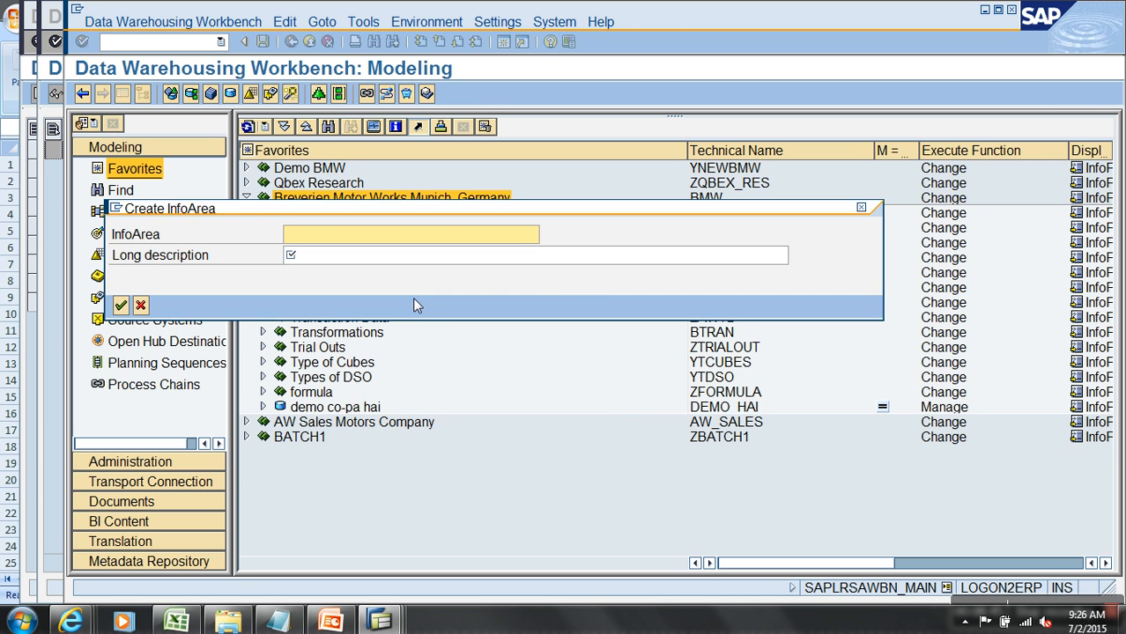
type("zinv")
key("Tab")
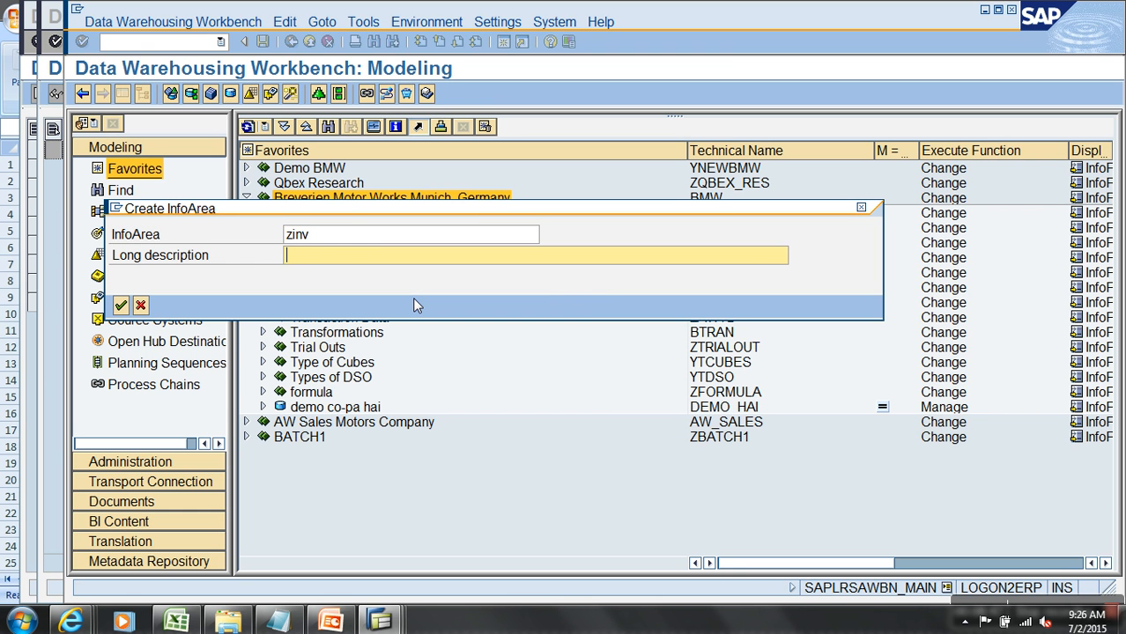
type("Demo Inventory")
key("Return")
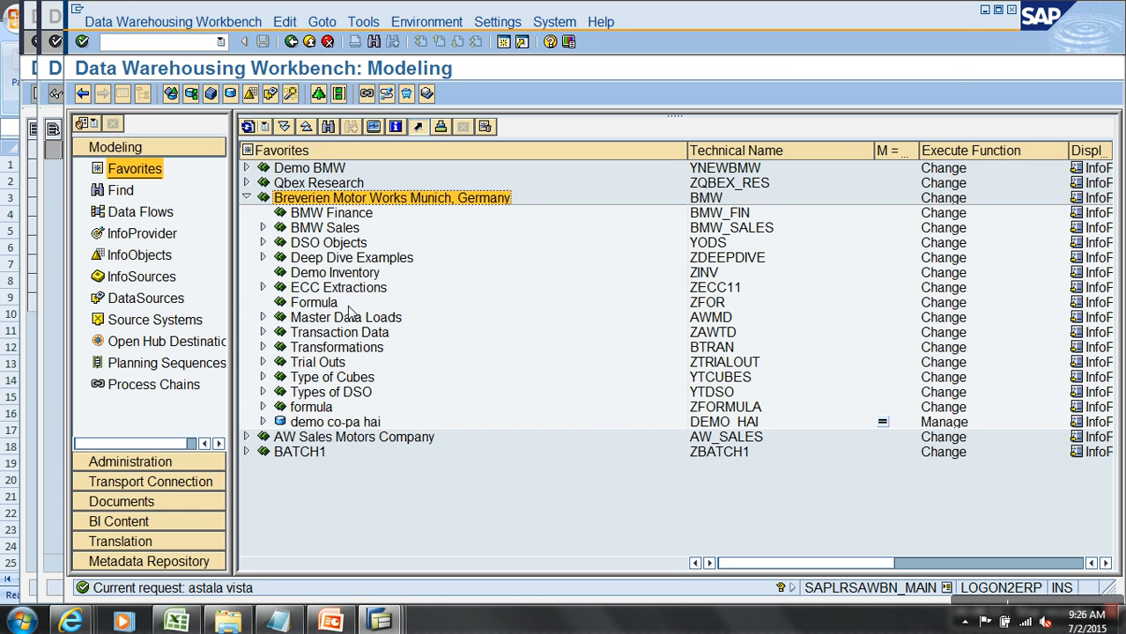
Step: Try to create InfoCube YIC_C03 with the description Demo inventory Cube in the Demo Inventory InfoArea
right_click(352, 277)
left_click(451, 382)
type("zic")
key("BackSpace")
key("BackSpace")
key("BackSpace")
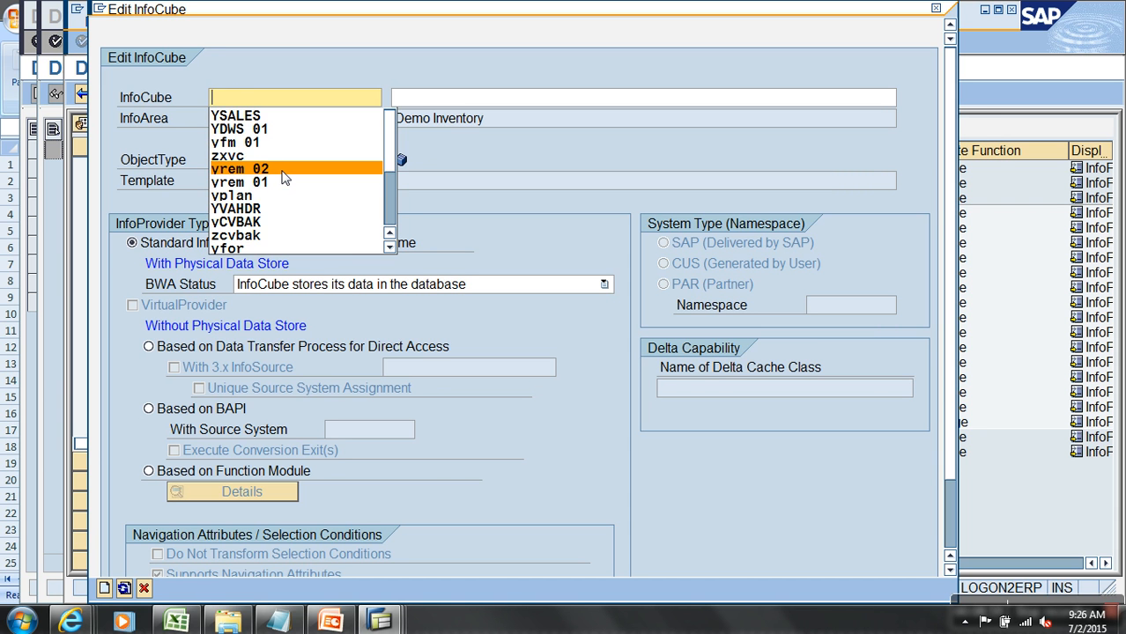
type("yic_c03")
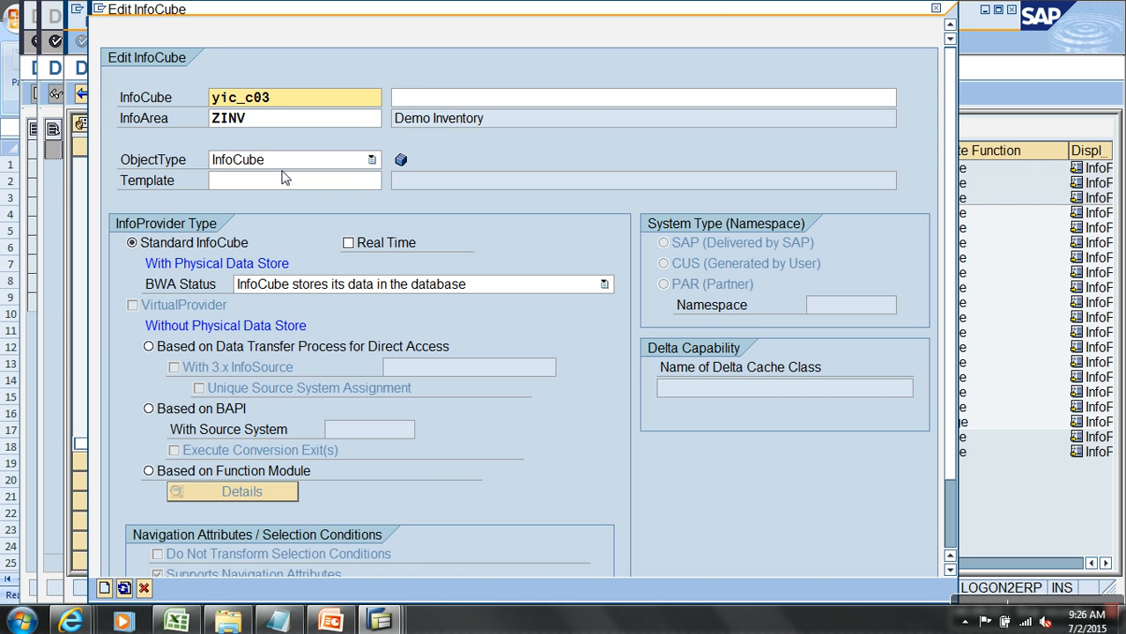
key("Tab")
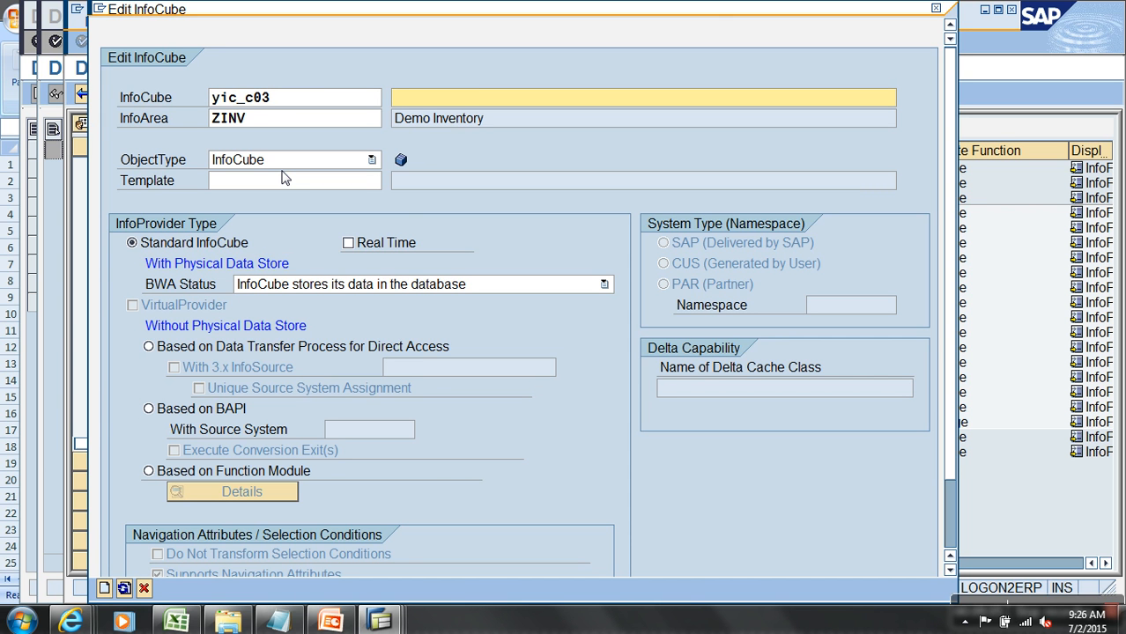
type("Demo inventory Cube")
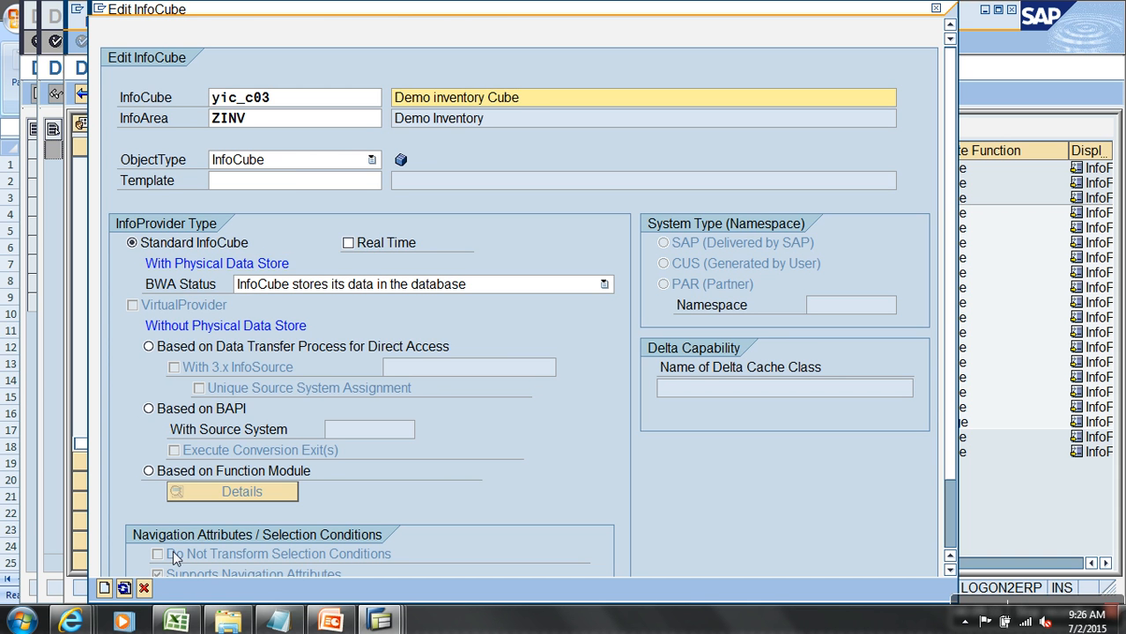
left_click(104, 588)
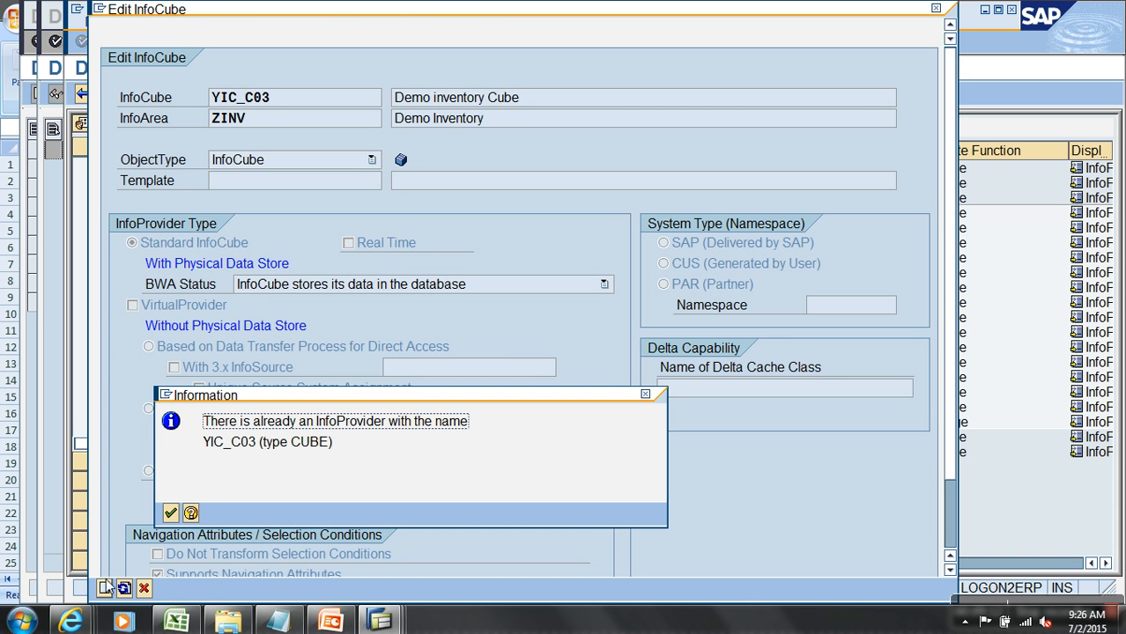
left_click(172, 513)
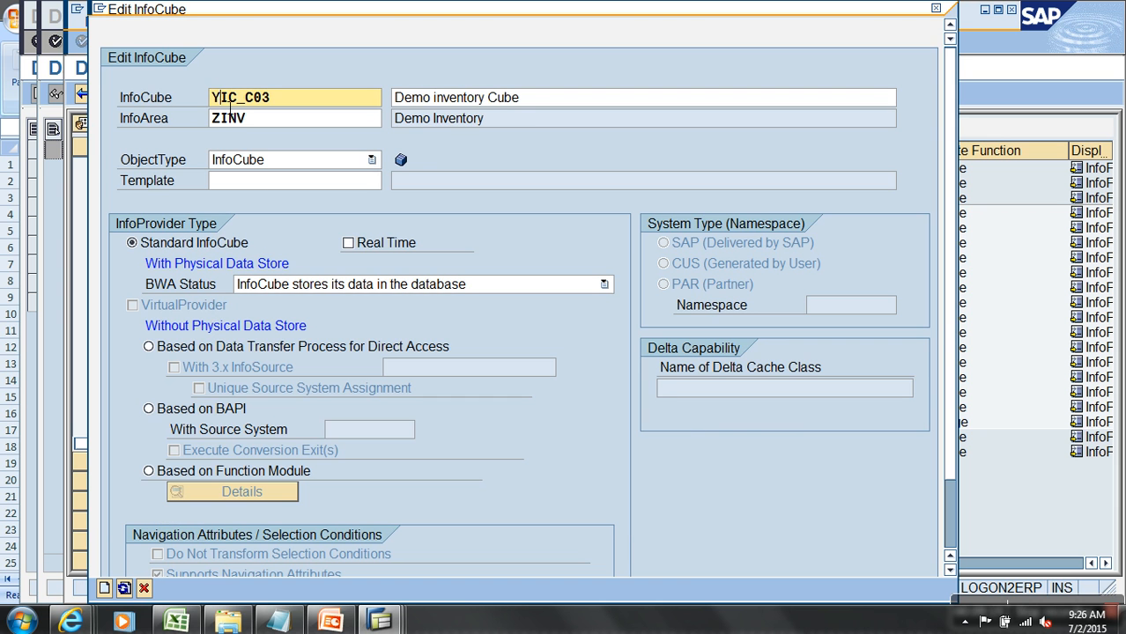
Step: Change the InfoCube's technical name to BIC_C03, create it and hide the navigator in its editor
key("BackSpace")
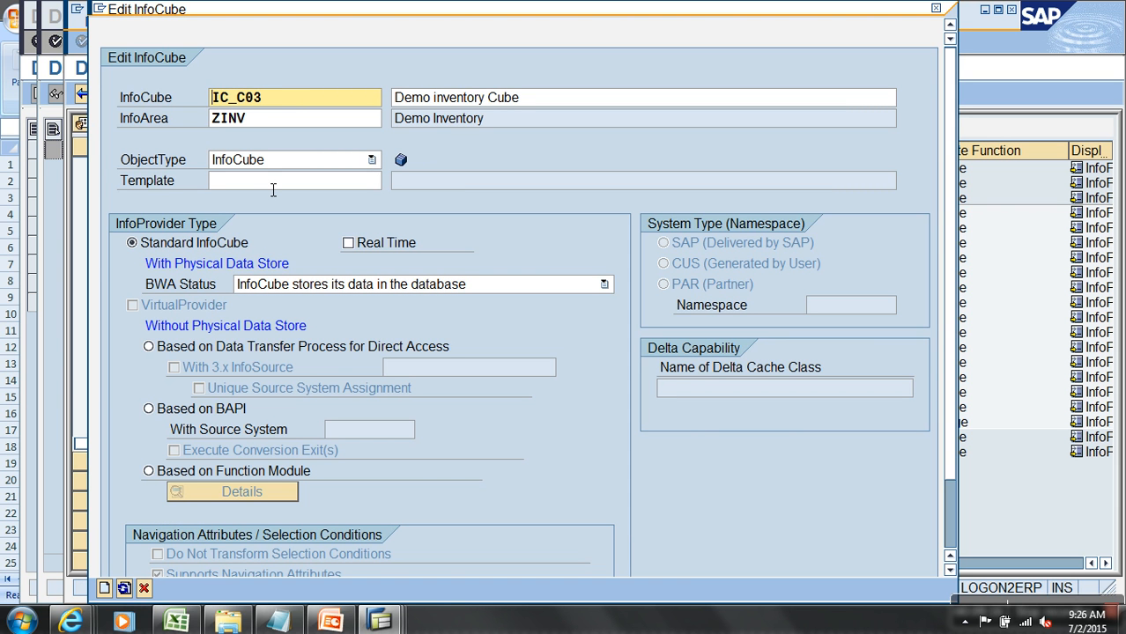
type("b")
left_click(104, 588)
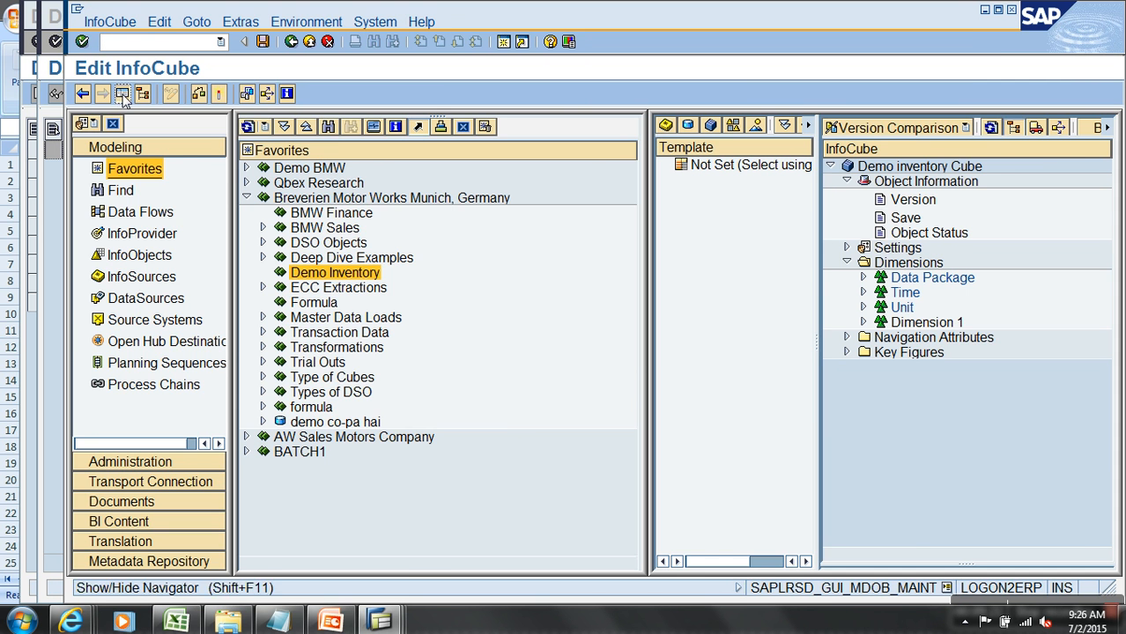
left_click(123, 94)
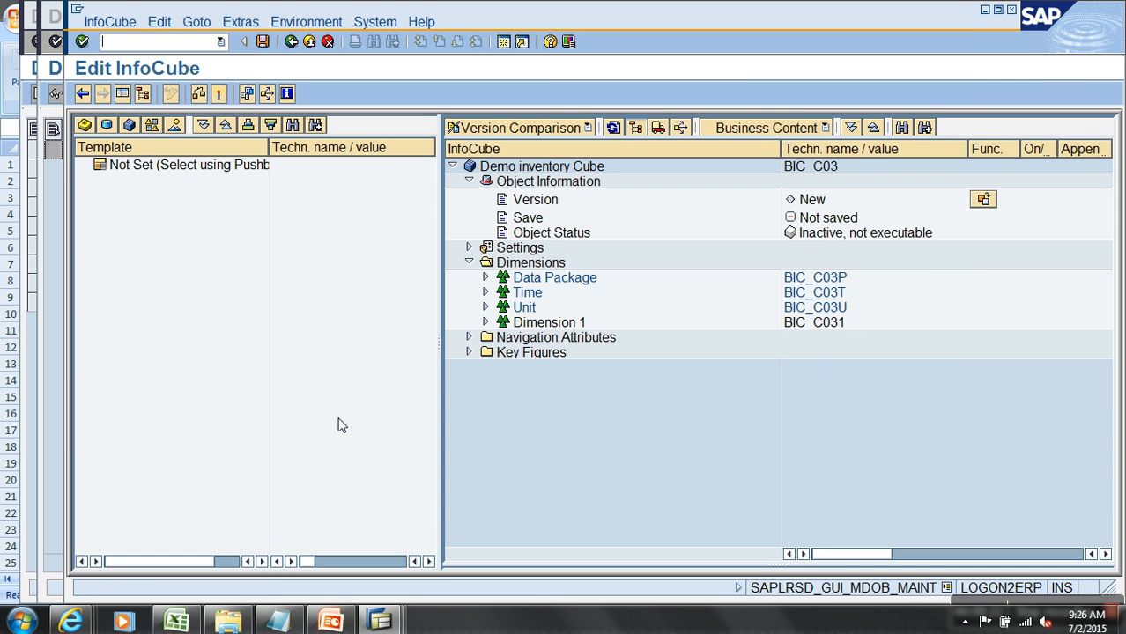
Step: Insert the characteristics YNMNO and YNPLANT into Dimension 1 of the InfoCube
right_click(571, 326)
left_click(626, 412)
type("ynmno")
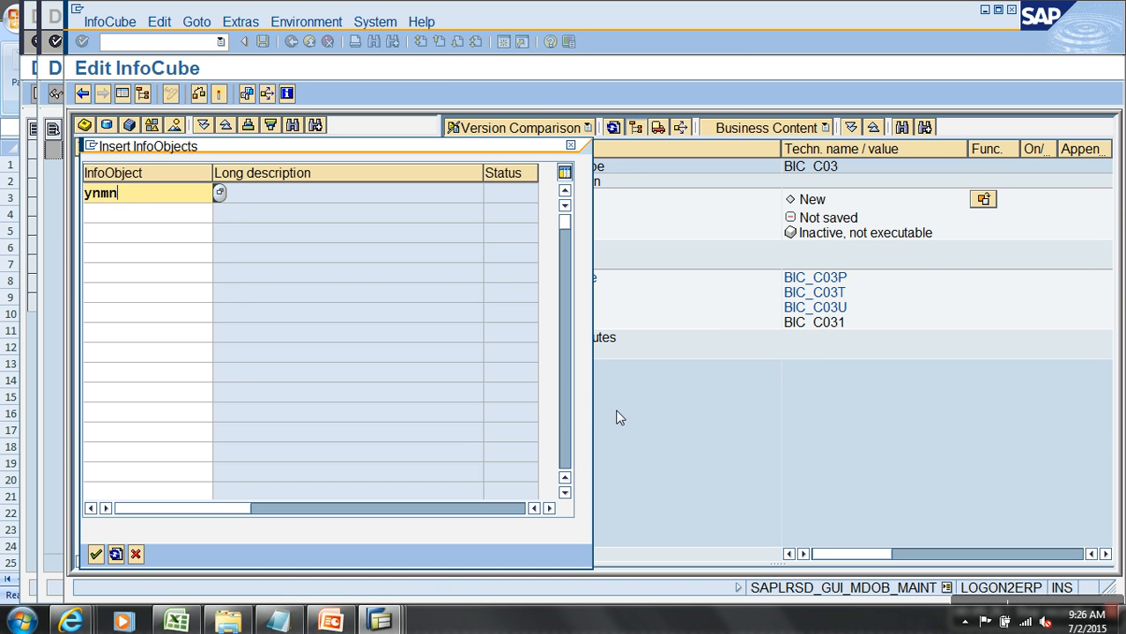
key("Tab")
type("ynplant")
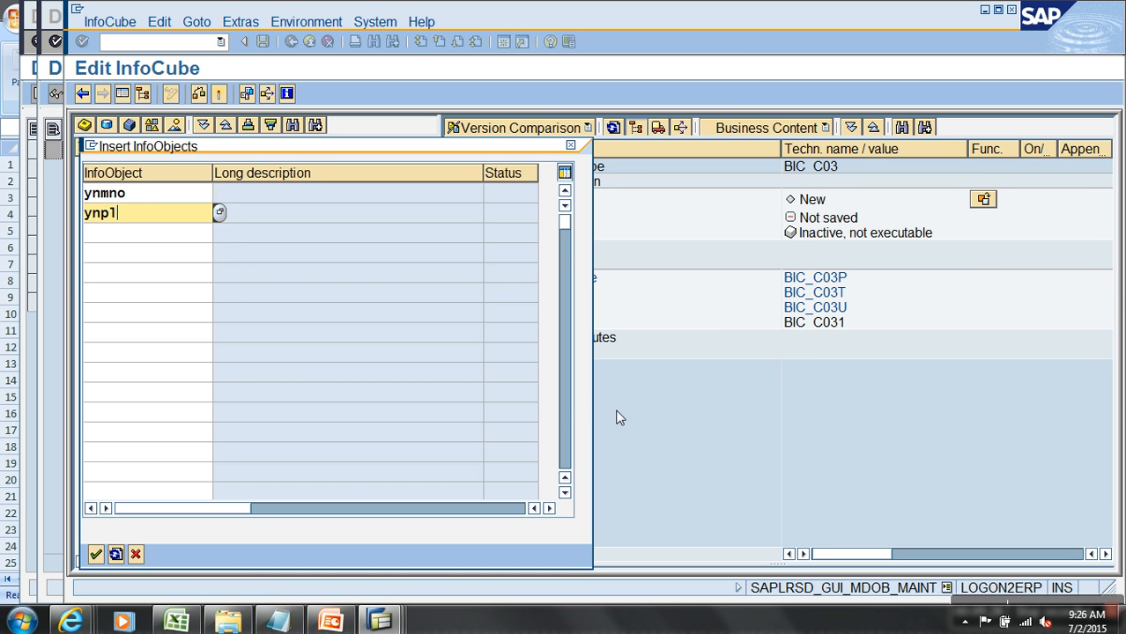
key("Return")
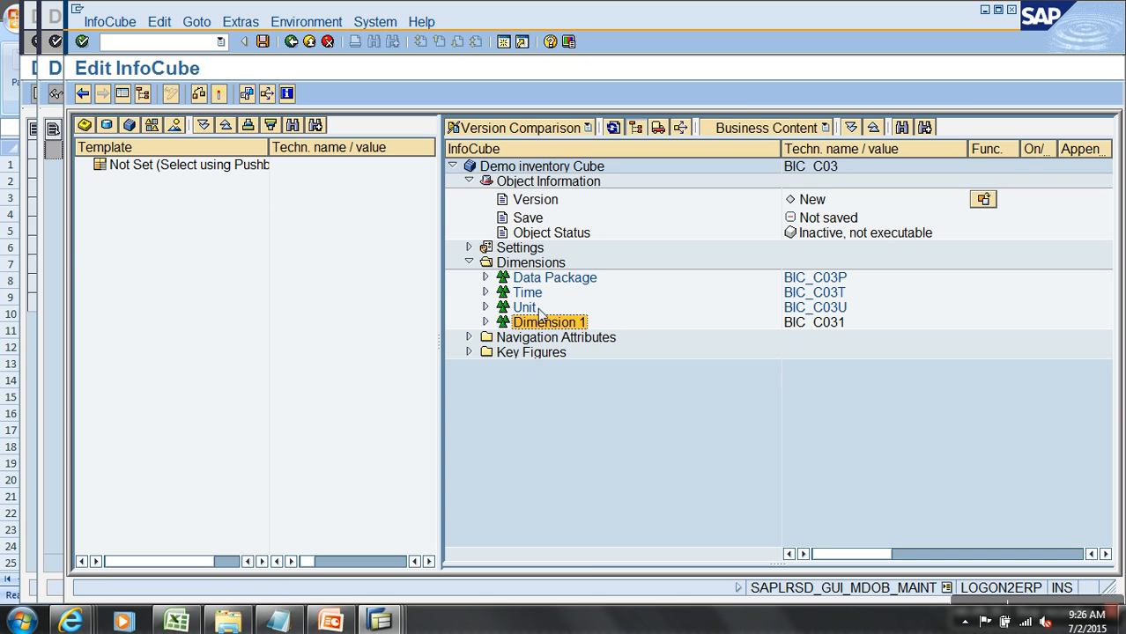
Step: Insert the time characteristic 0CALDAY into the Time dimension
right_click(525, 294)
left_click(588, 368)
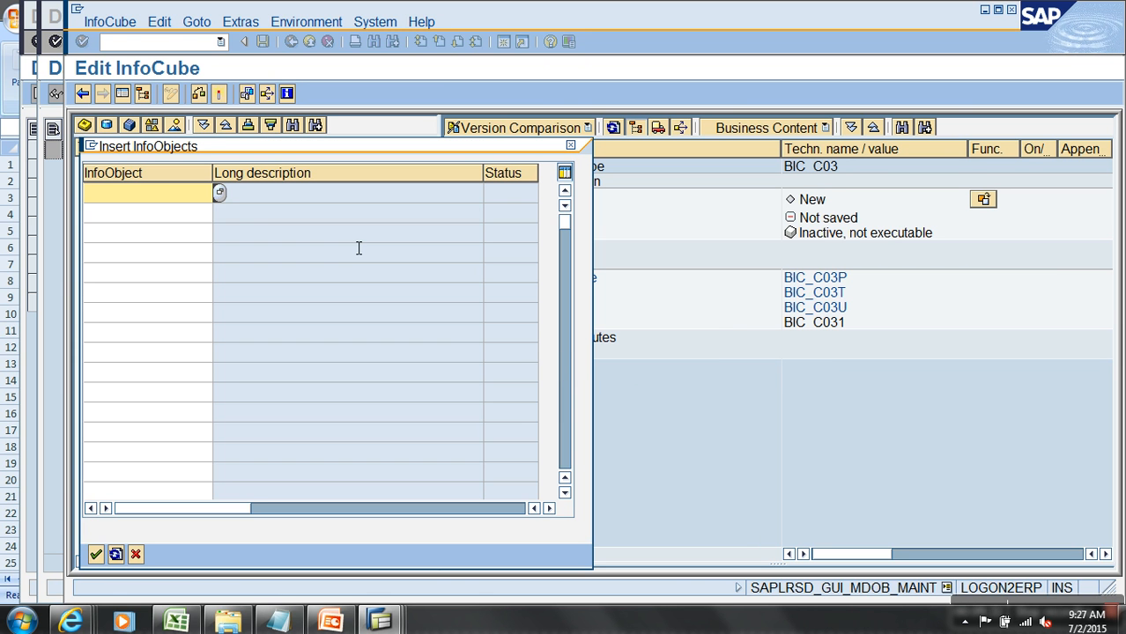
type("0calday")
key("Return")
Step: Insert the key figure YNSTOCK into the InfoCube and expand the key figures
right_click(525, 354)
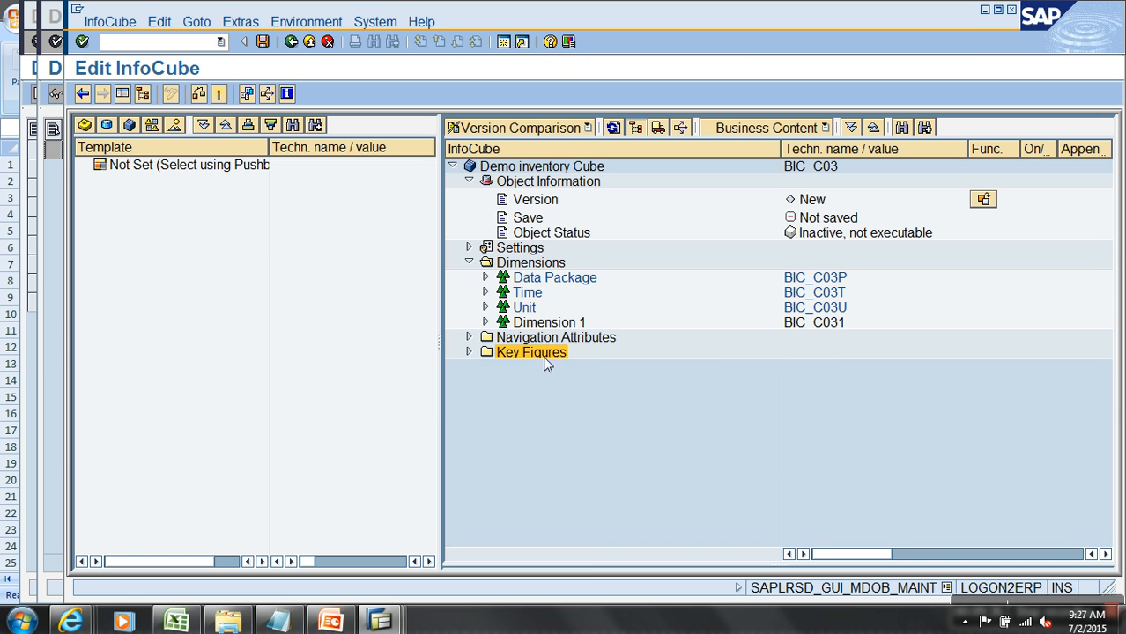
left_click(617, 443)
type("ynstock")
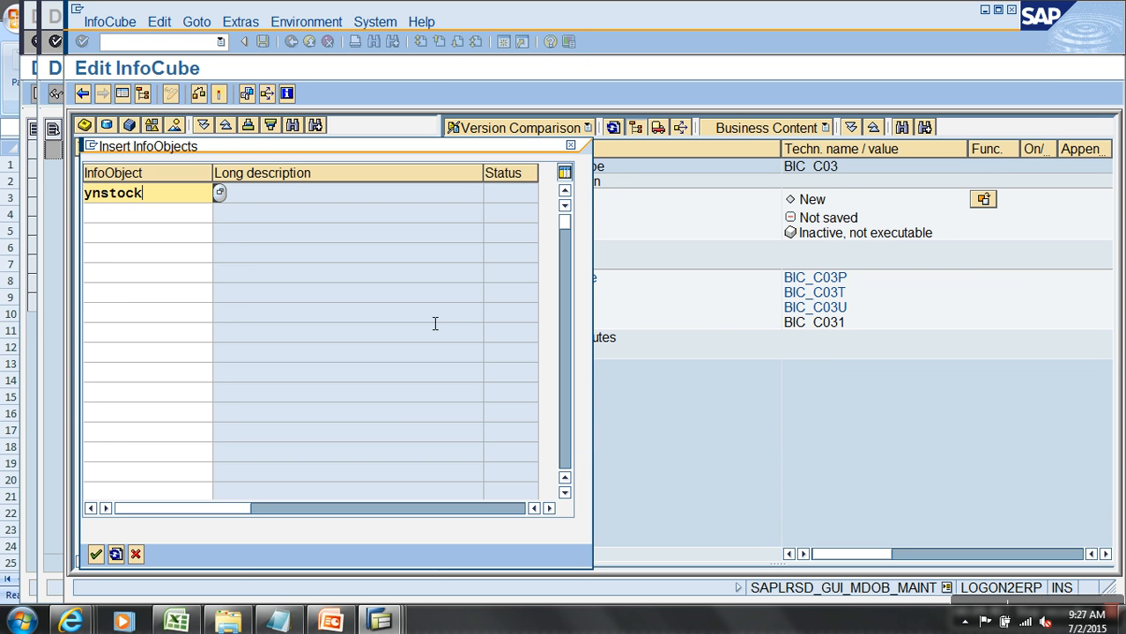
key("Return")
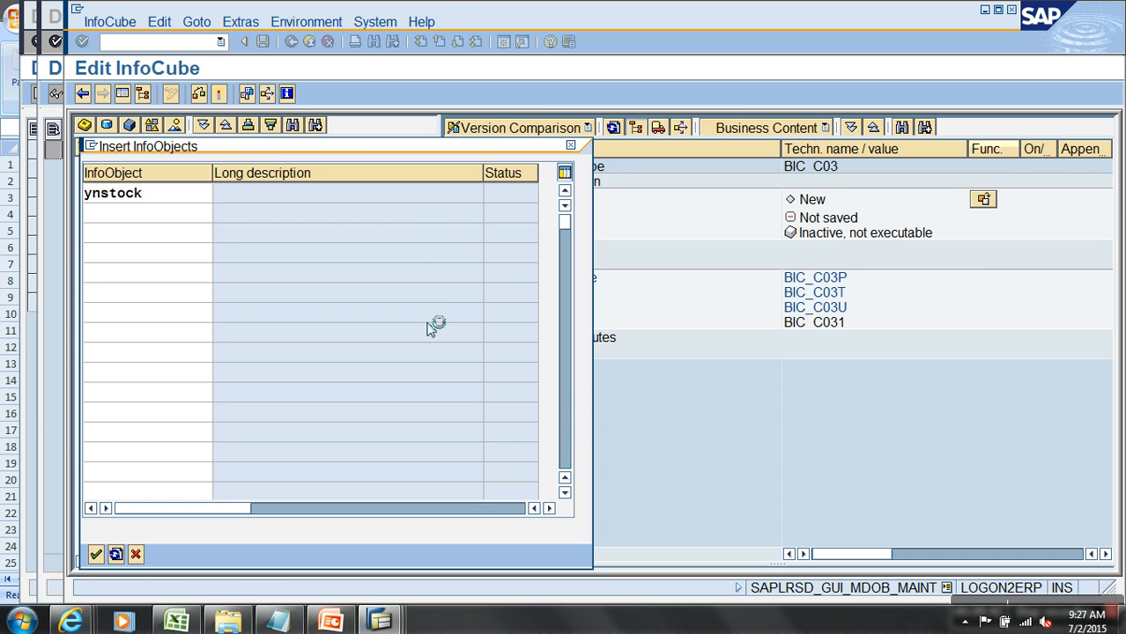
left_click(469, 354)
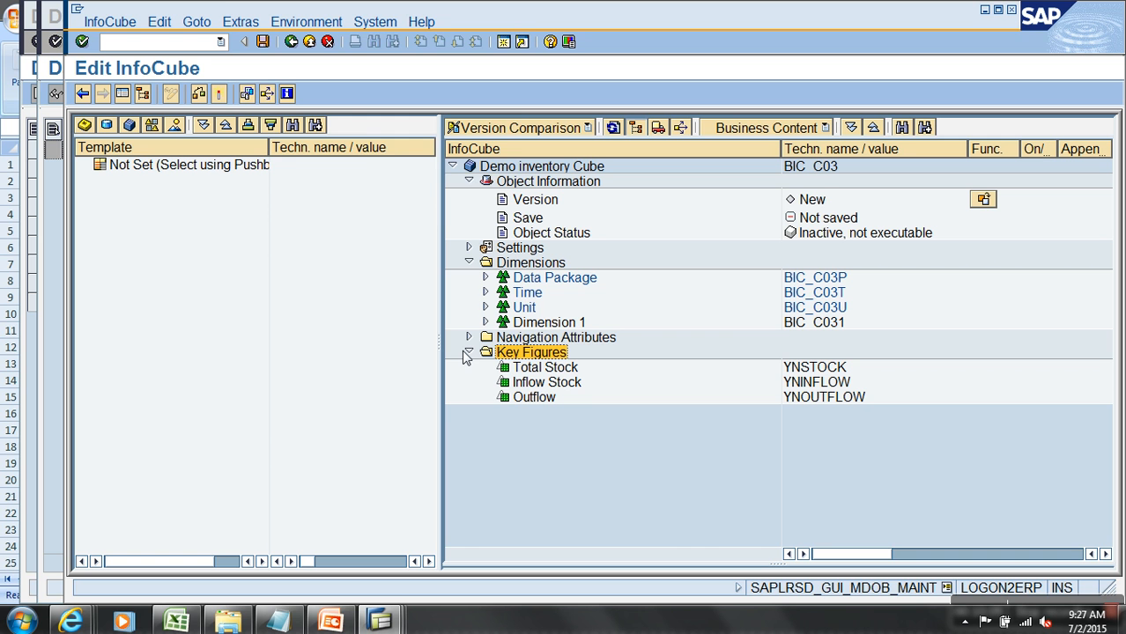
Step: Confirm the non-cumulative value parameters with 0CALDAY as the only validity characteristic and activate the InfoCube
left_click(240, 21)
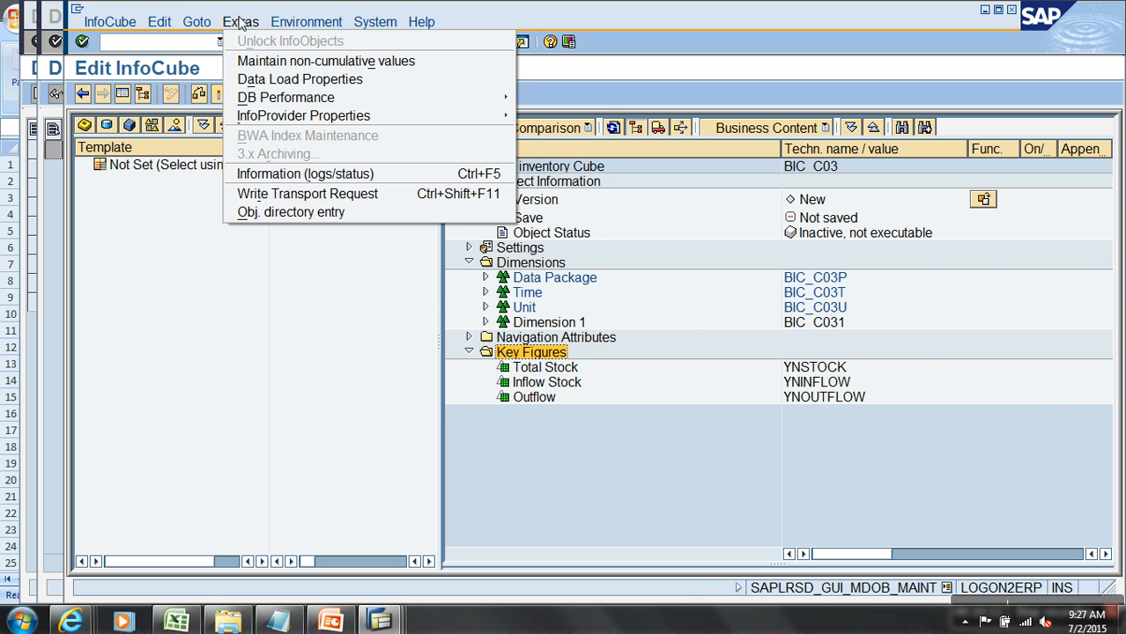
left_click(303, 64)
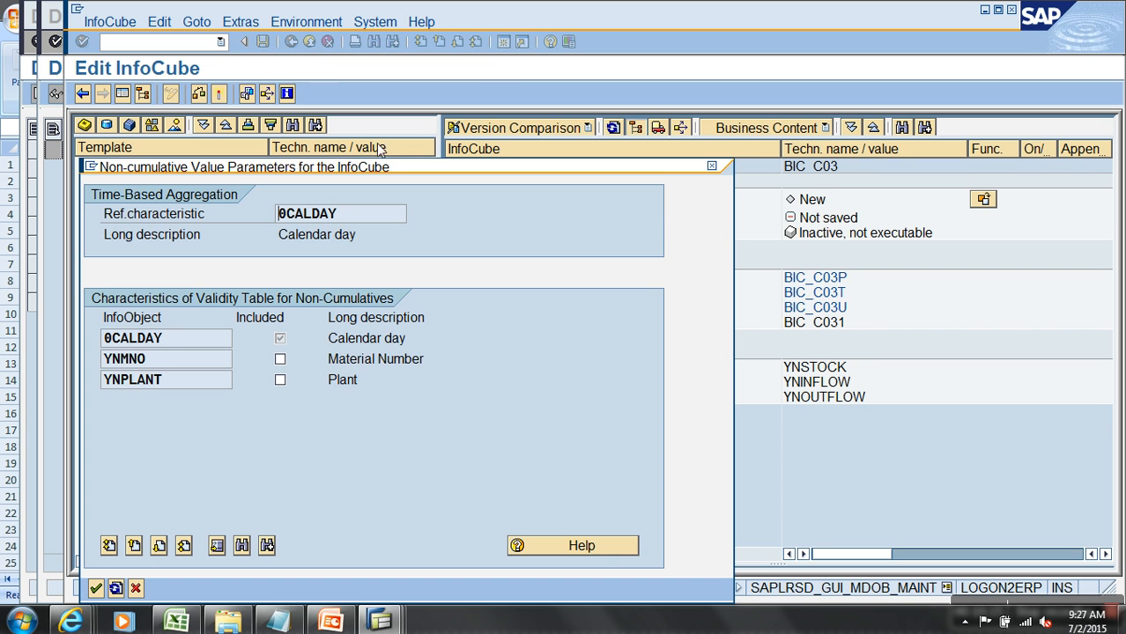
left_click_drag(408, 173, 533, 80)
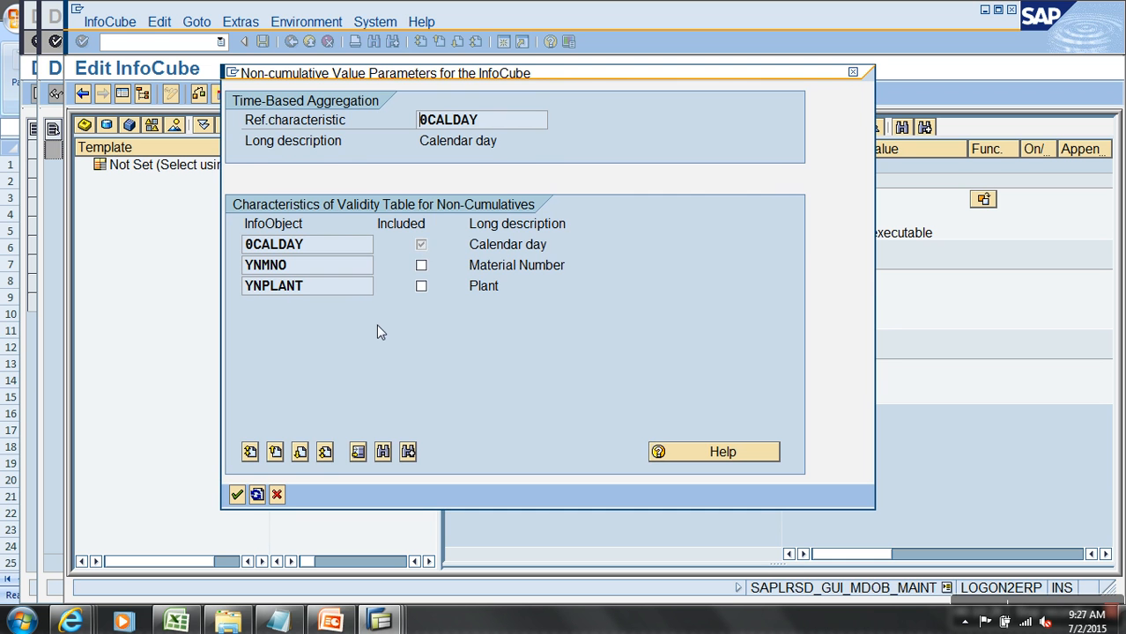
left_click(236, 494)
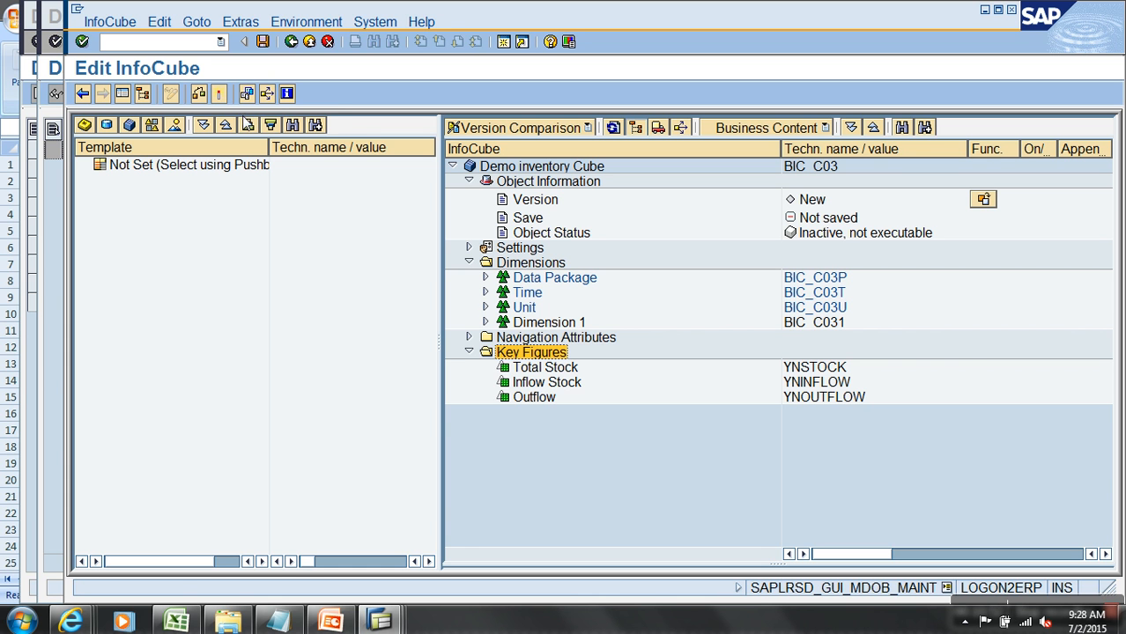
left_click(221, 95)
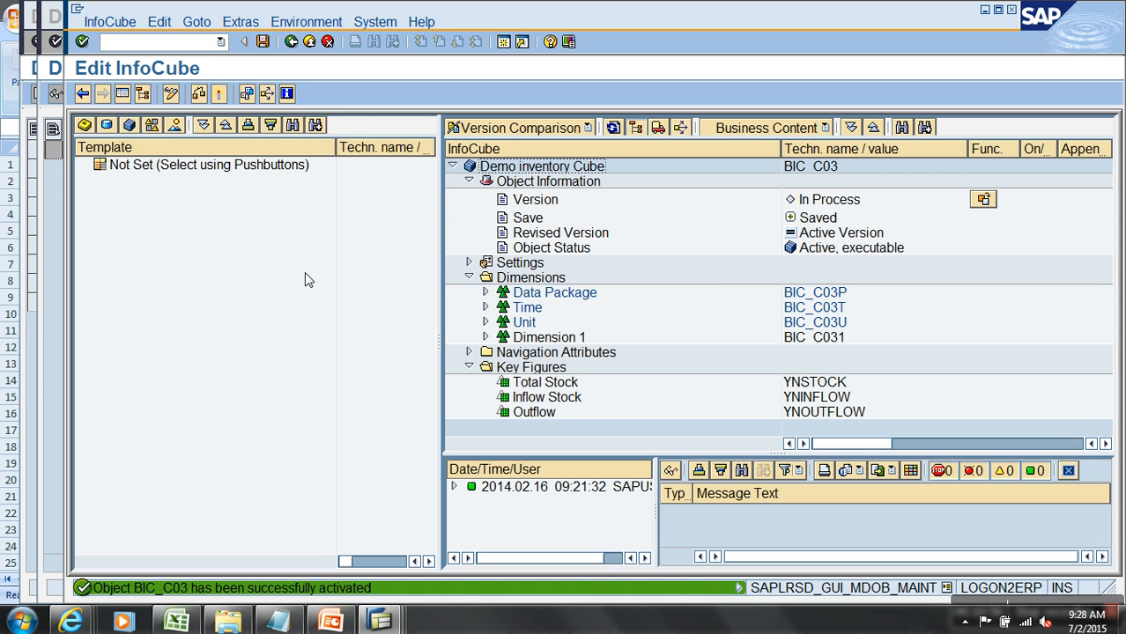
Step: Examine the dictionary/DB status of BIC_C03's fact and dimension tables and return to the workbench
left_click(240, 21)
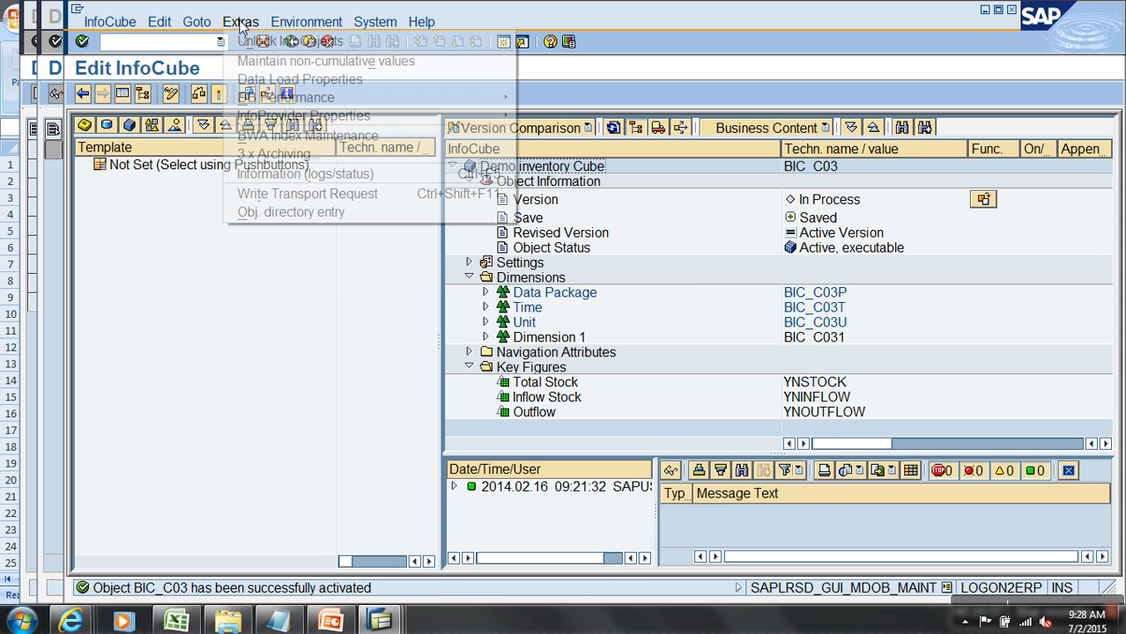
left_click(346, 174)
left_click(552, 298)
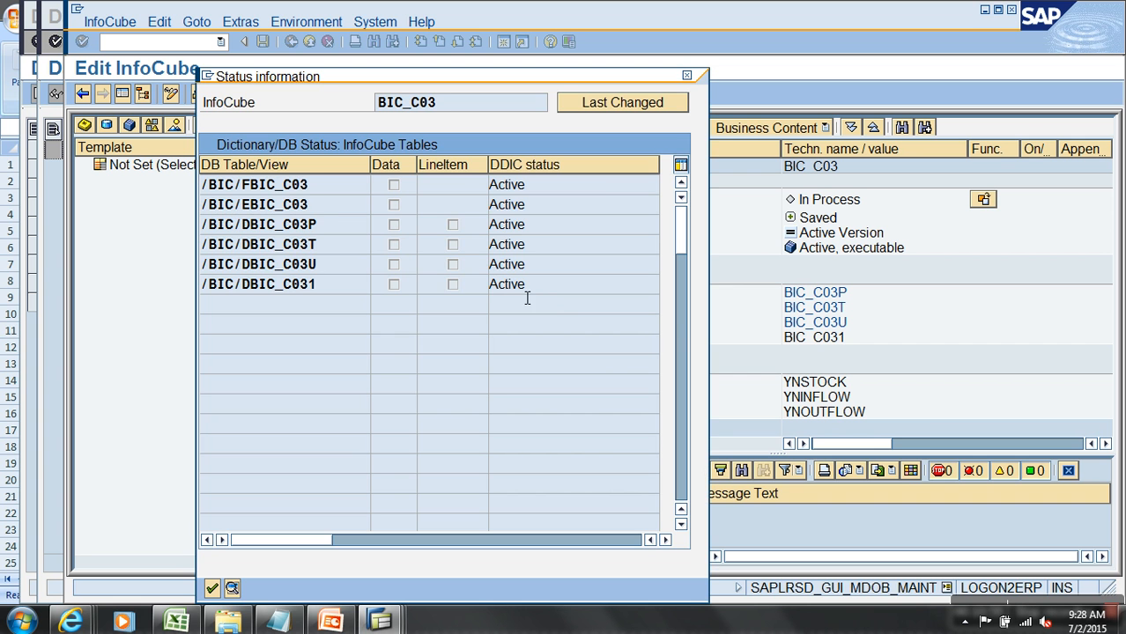
left_click(323, 191)
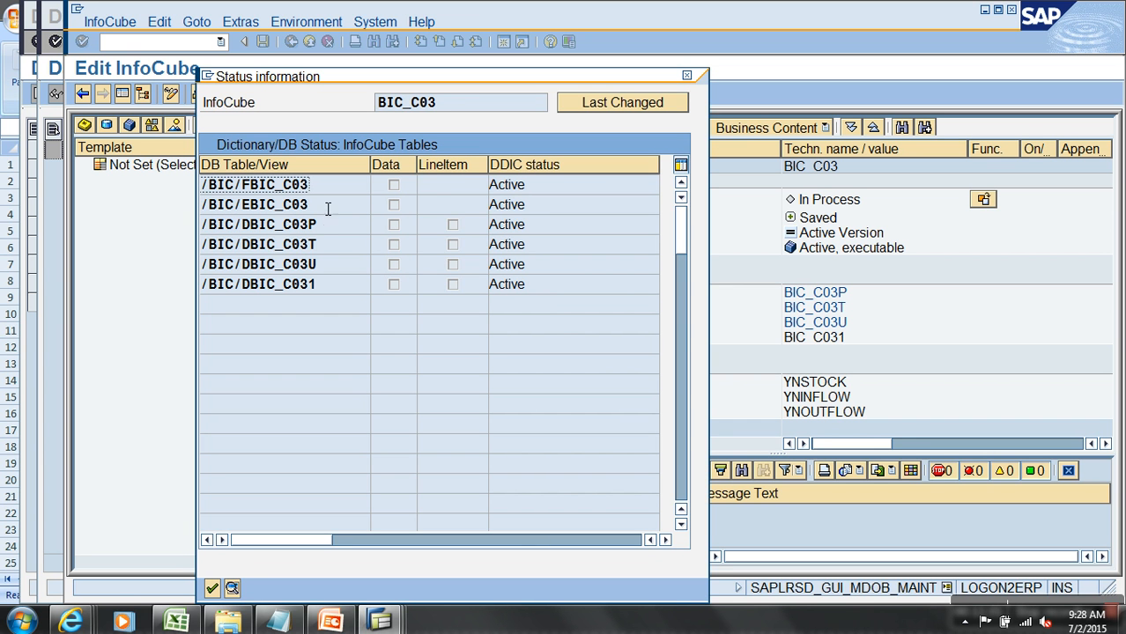
key("Down")
key("Down")
key("Down")
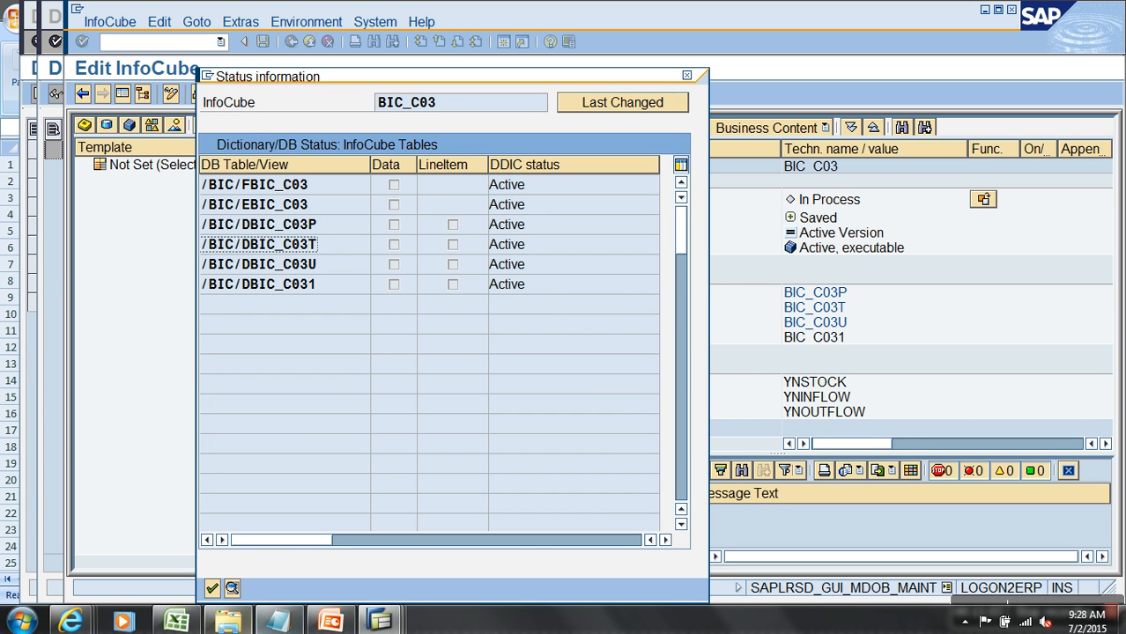
left_click(211, 589)
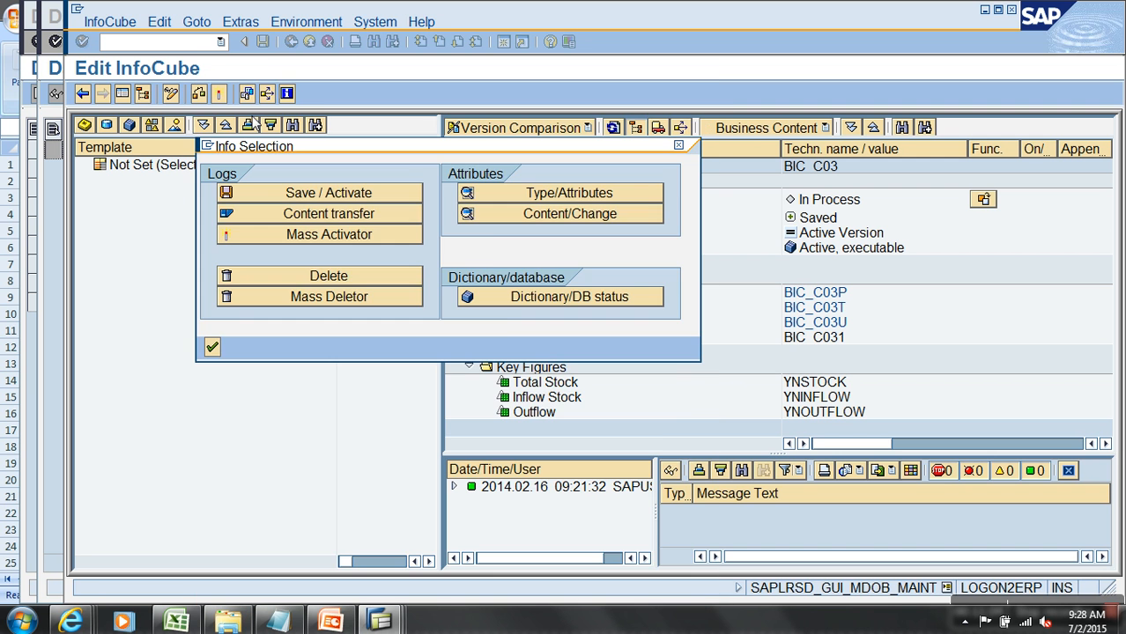
left_click(212, 348)
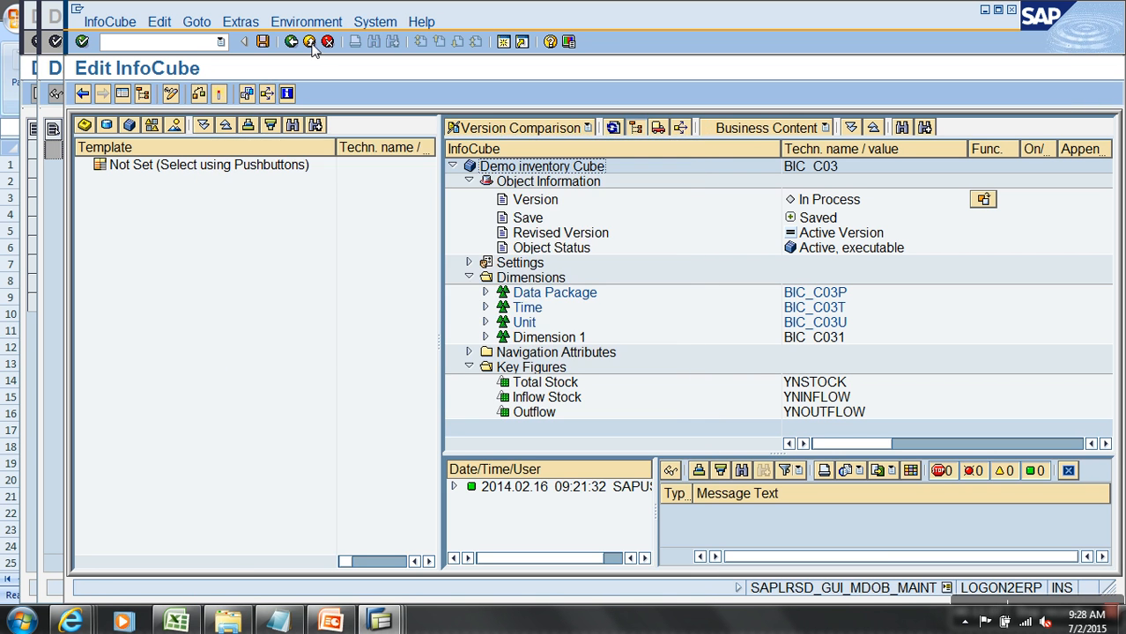
left_click(310, 42)
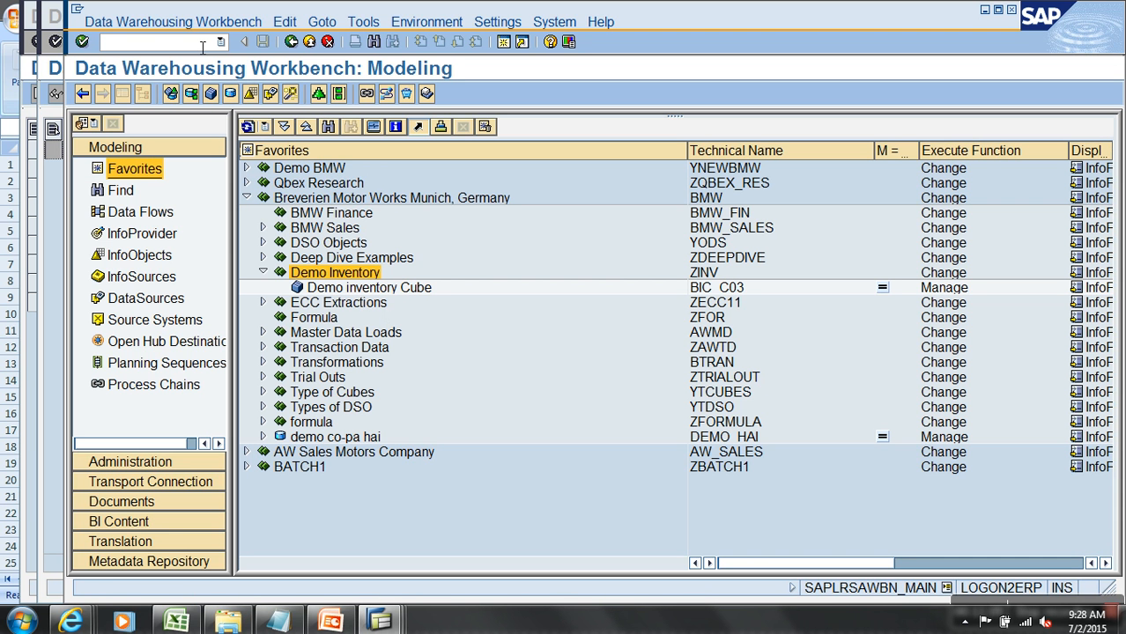
Step: Open the ABAP Dictionary in a separate session, search the database tables for /bic/*bic_c03 and pick /BIC/EBIC_C03
type("rsa1")
key("Return")
type("/")
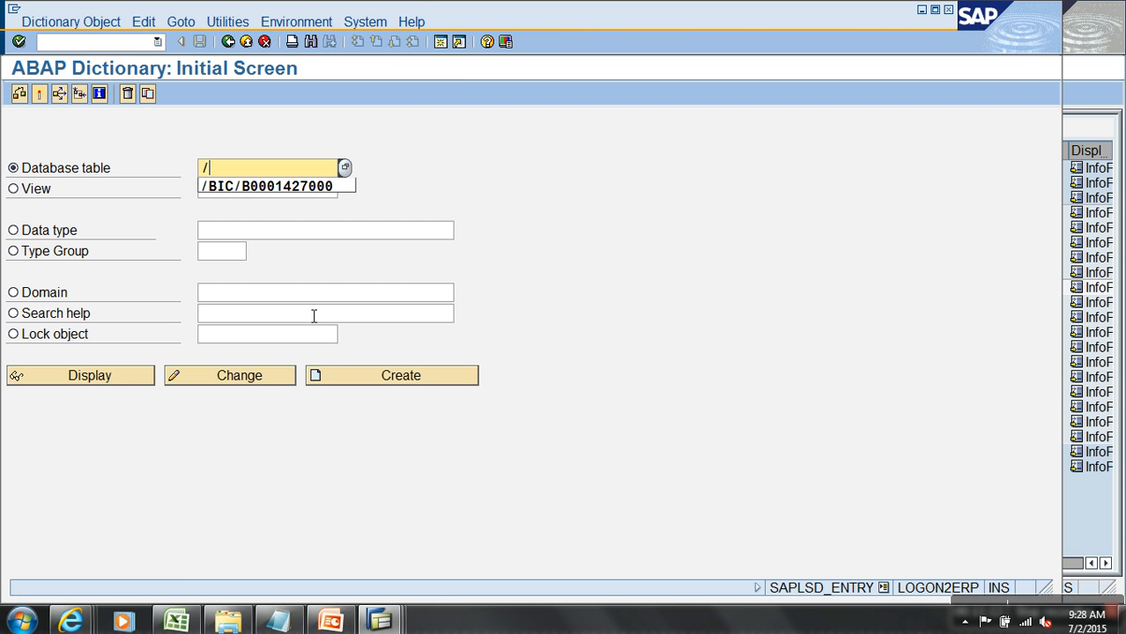
type("bic/*bic_36")
key("BackSpace")
key("BackSpace")
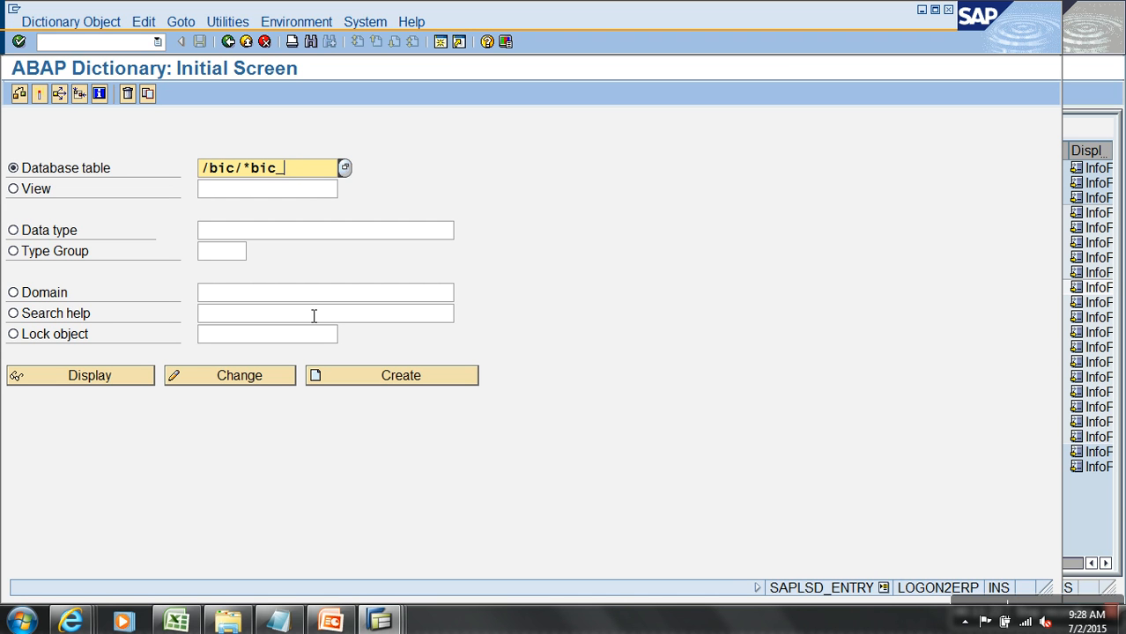
type("c03")
key("Return")
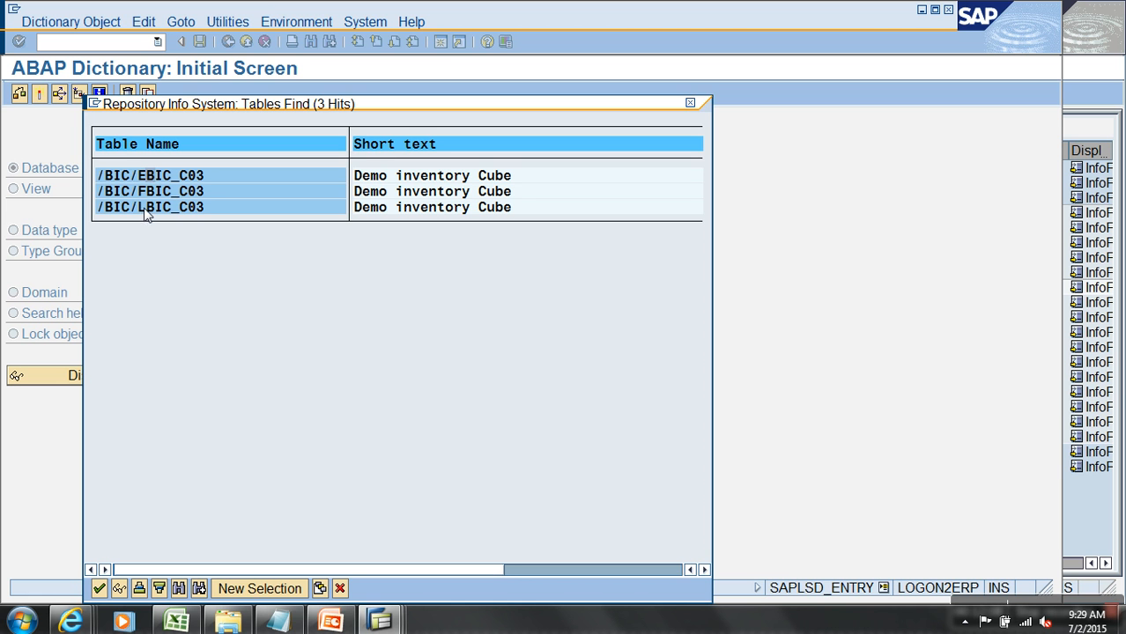
left_click(98, 588)
Step: Reset the transaction in the ABAP Debugger session and switch back to the Data Warehousing Workbench
key("alt+Tab")
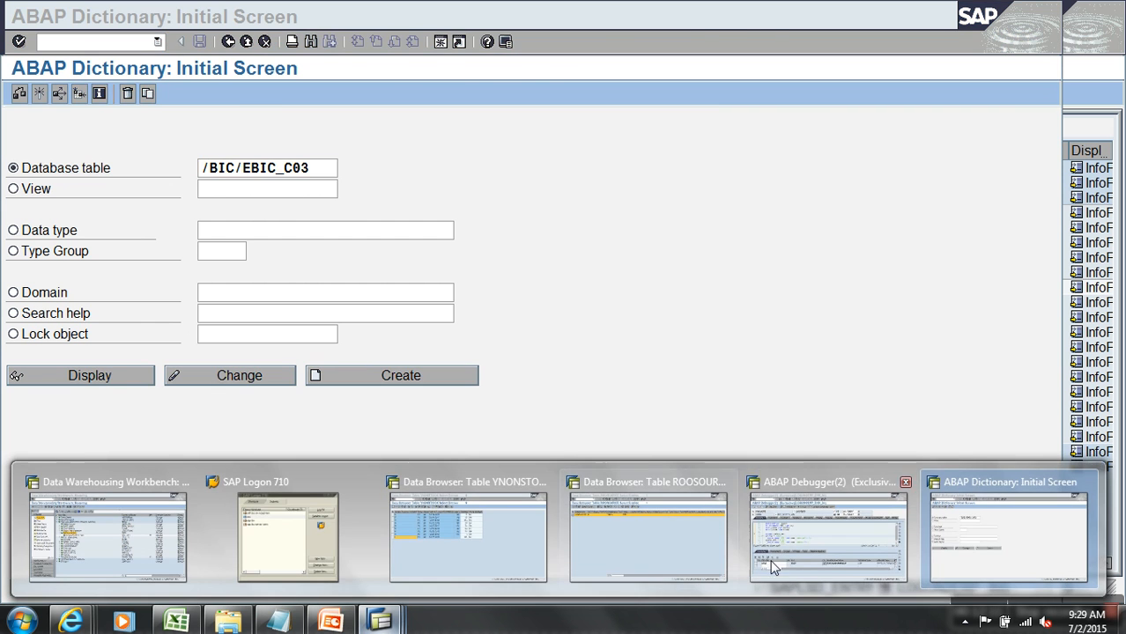
left_click(828, 538)
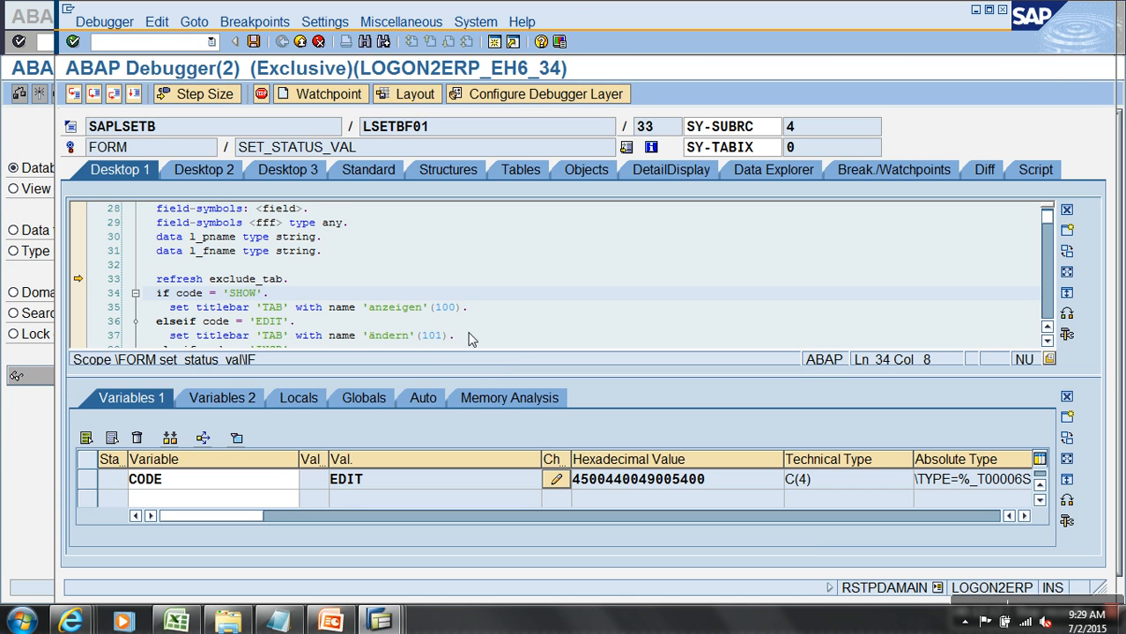
left_click(67, 9)
left_click(141, 173)
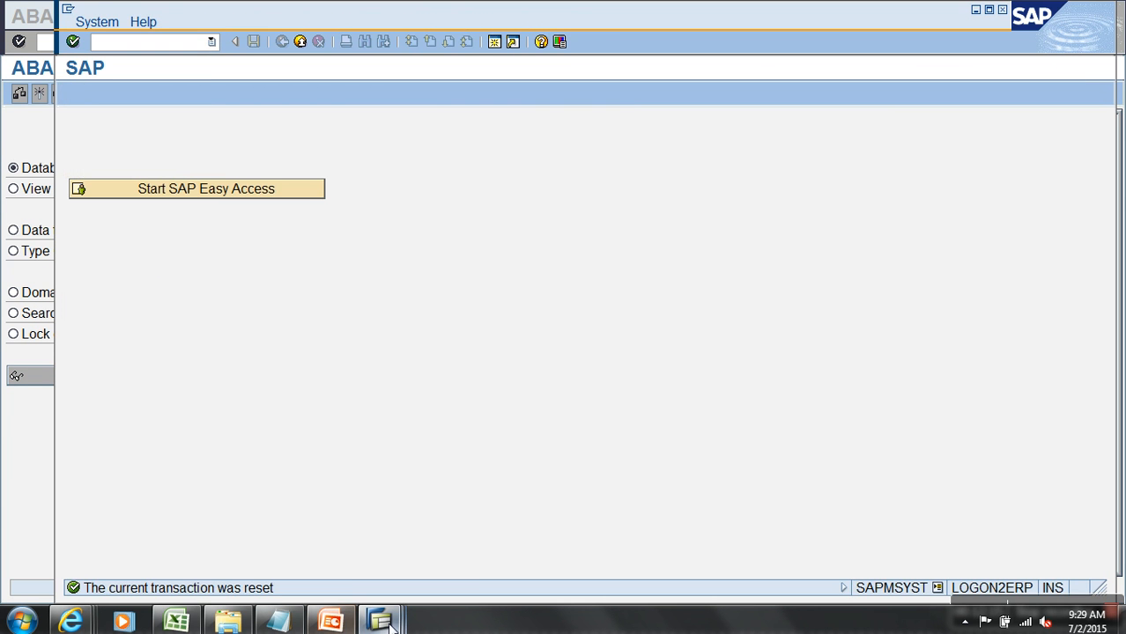
left_click(392, 624)
left_click(100, 529)
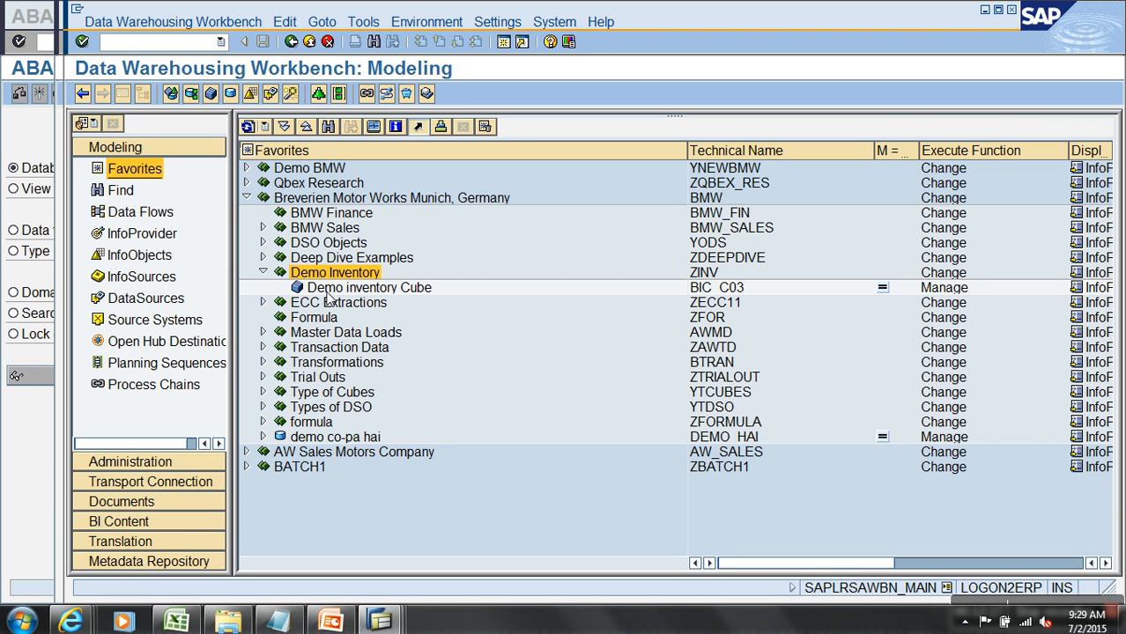
Step: Create a transformation from DataSource YINVENTORY of source system T90CLNT090 to InfoCube BIC_C03 and hide the navigator
left_click(329, 291)
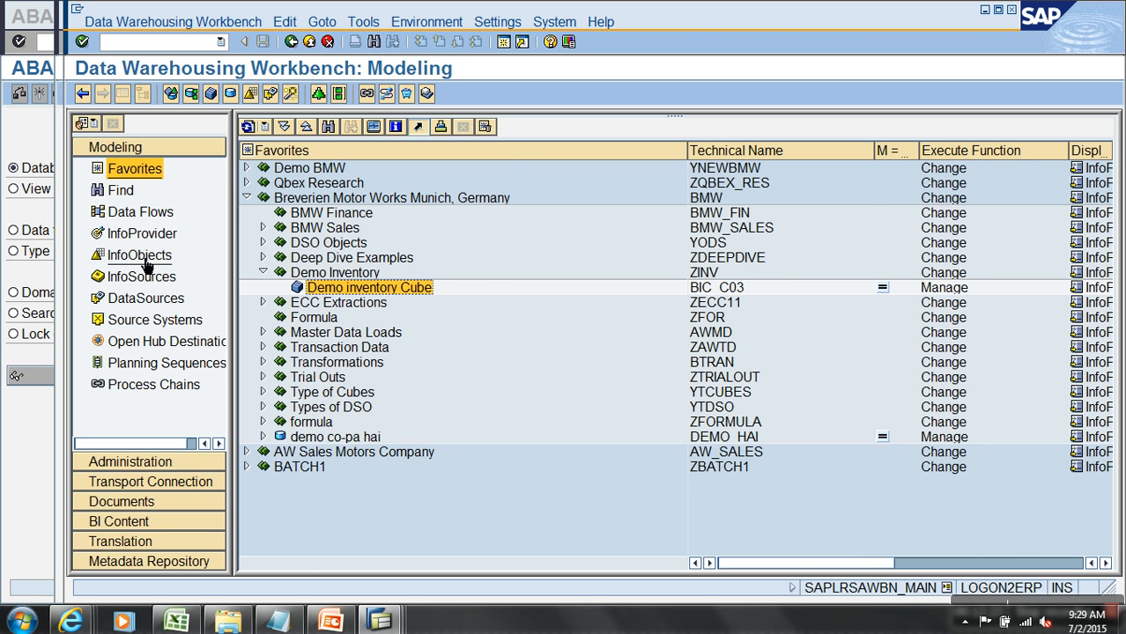
left_click(152, 297)
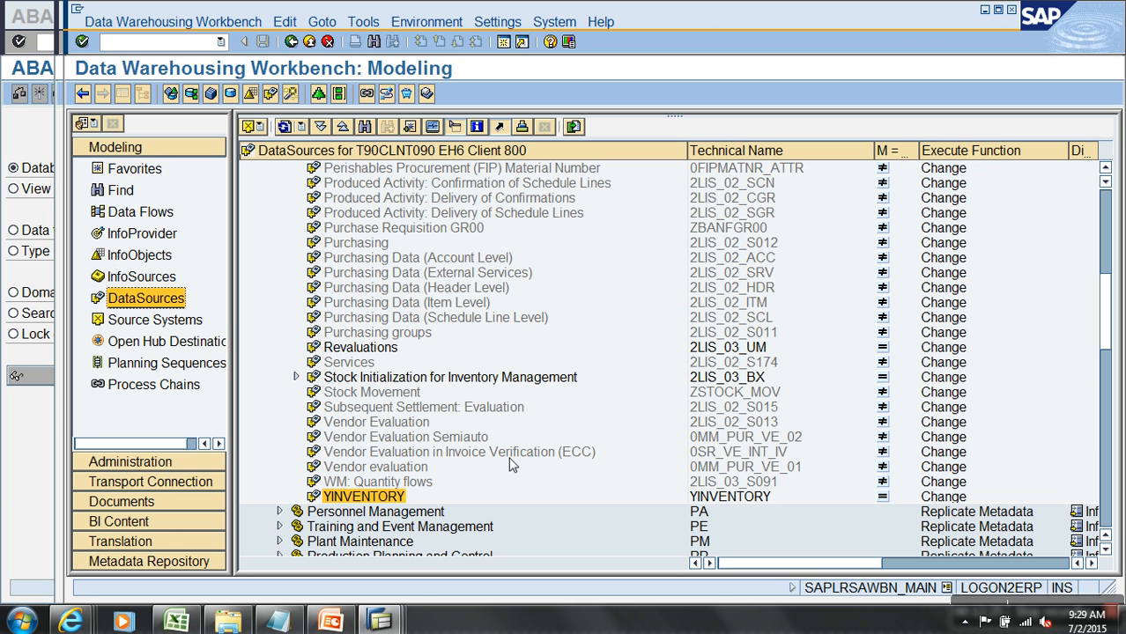
left_click(138, 168)
right_click(328, 288)
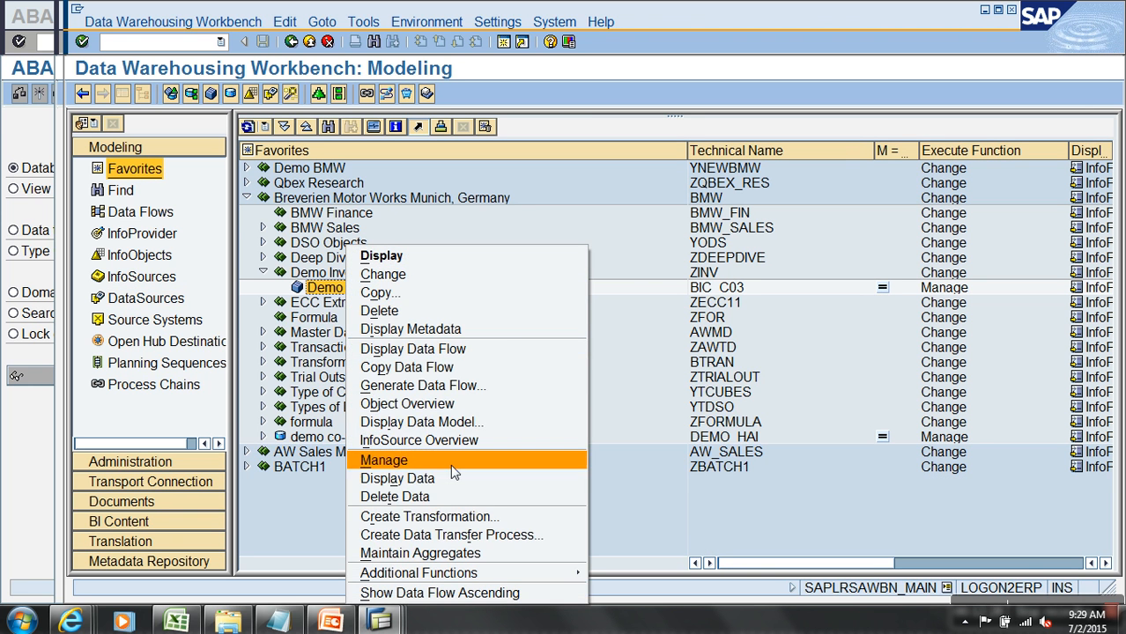
left_click(484, 522)
left_click(384, 441)
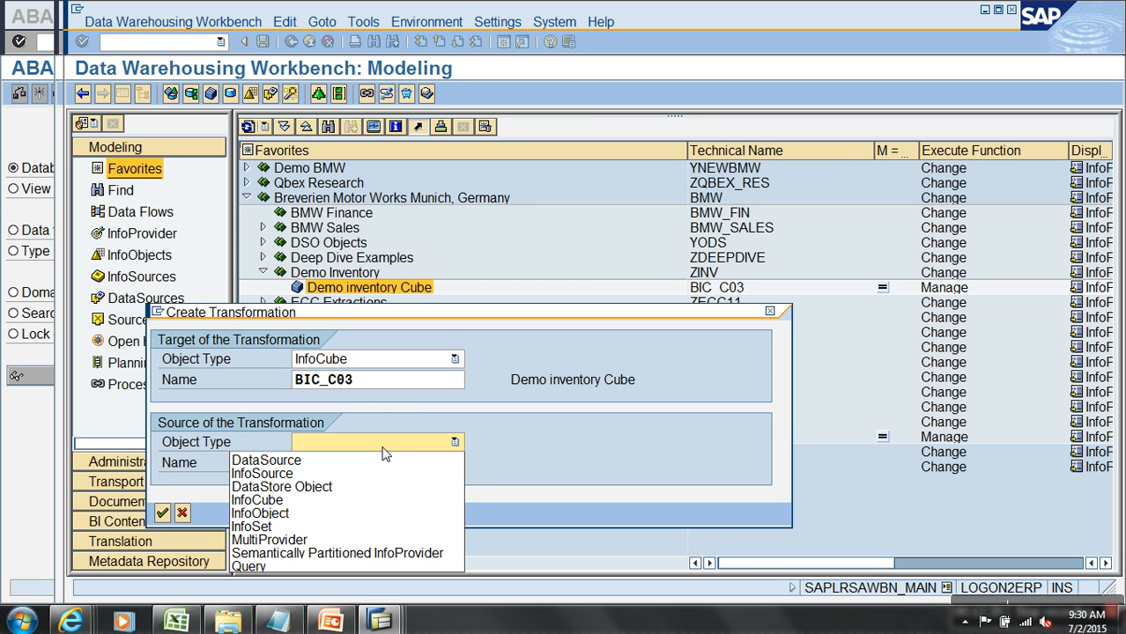
left_click(282, 460)
left_click(331, 463)
type("YINVENTORY")
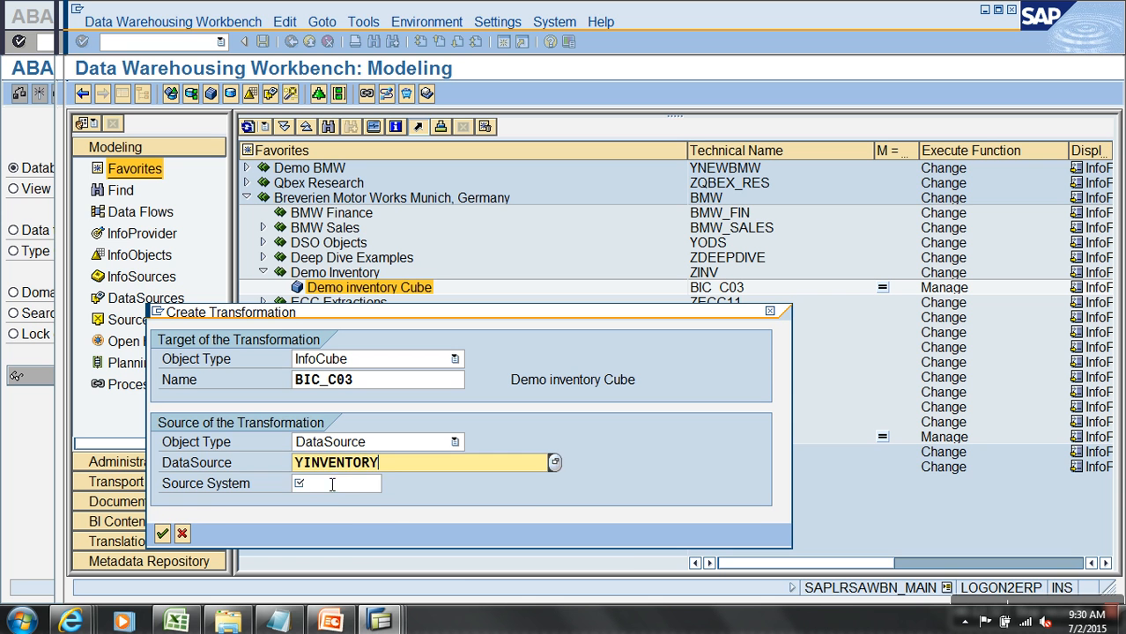
left_click(331, 484)
left_click(335, 516)
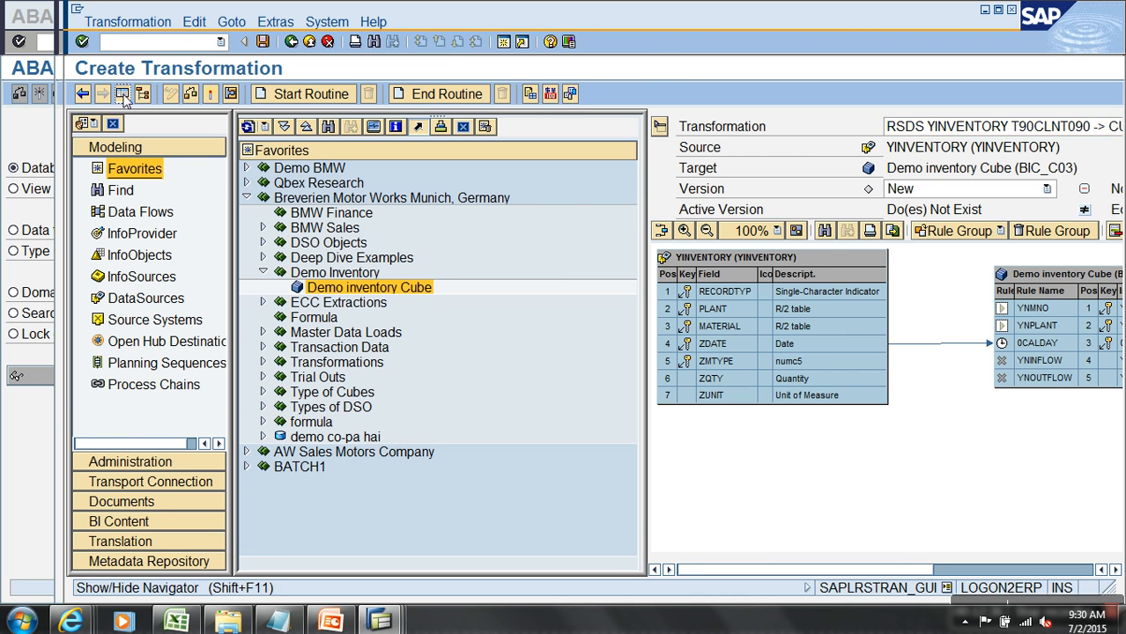
left_click(120, 94)
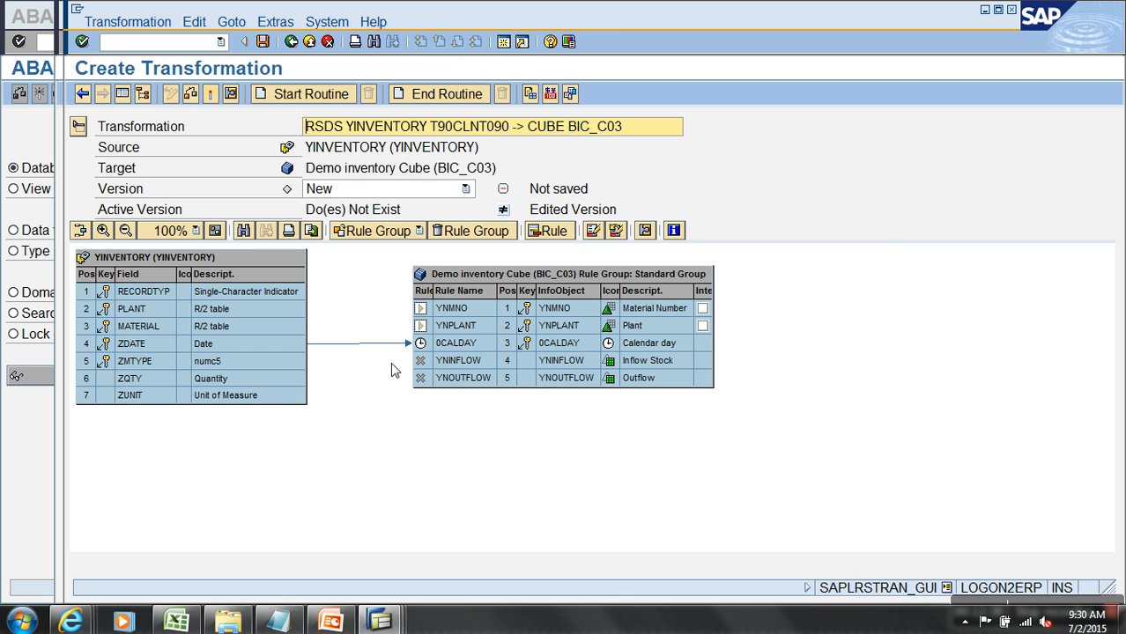
Step: Map source field PLANT to YNPLANT and MATERIAL to YNMNO in the transformation
left_click_drag(293, 309, 431, 331)
left_click_drag(290, 325, 438, 305)
left_click(447, 356)
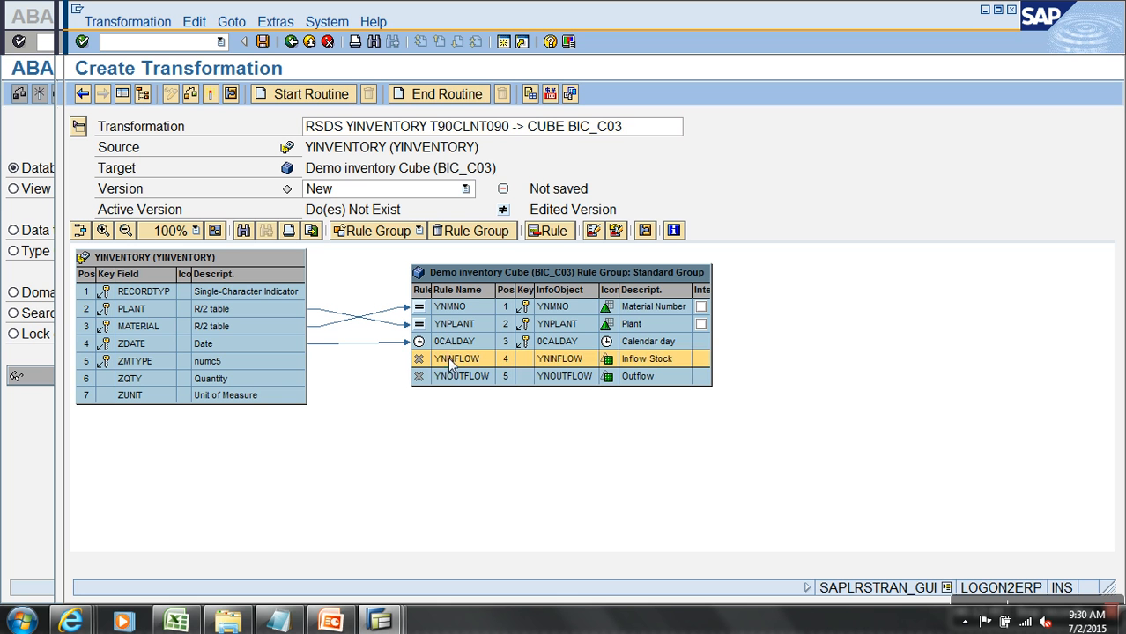
left_click(449, 379)
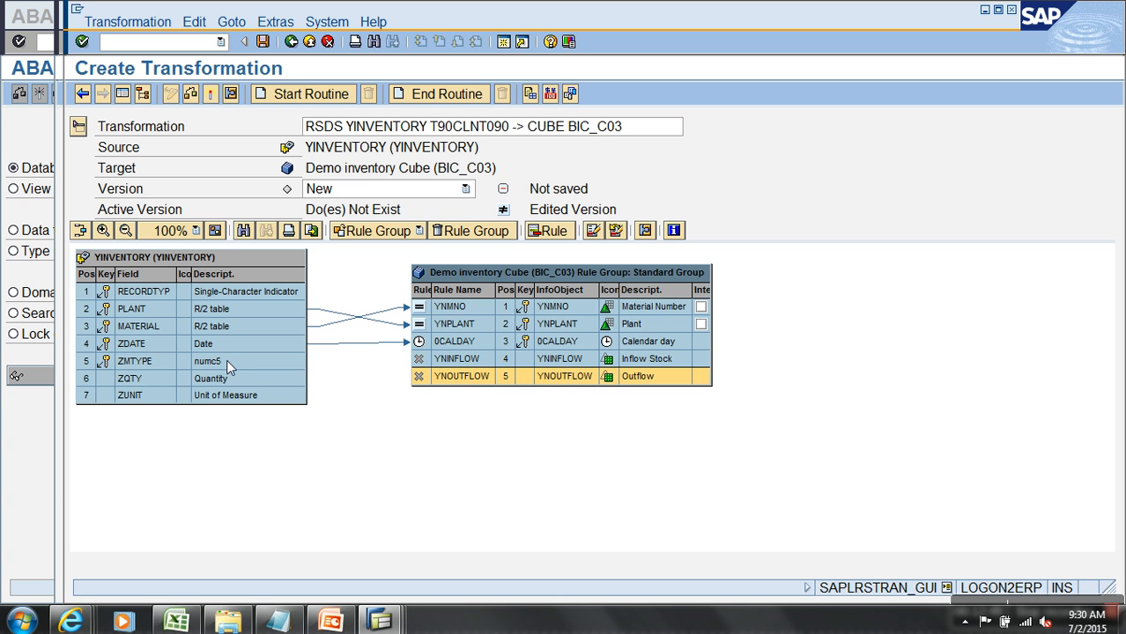
left_click(230, 379)
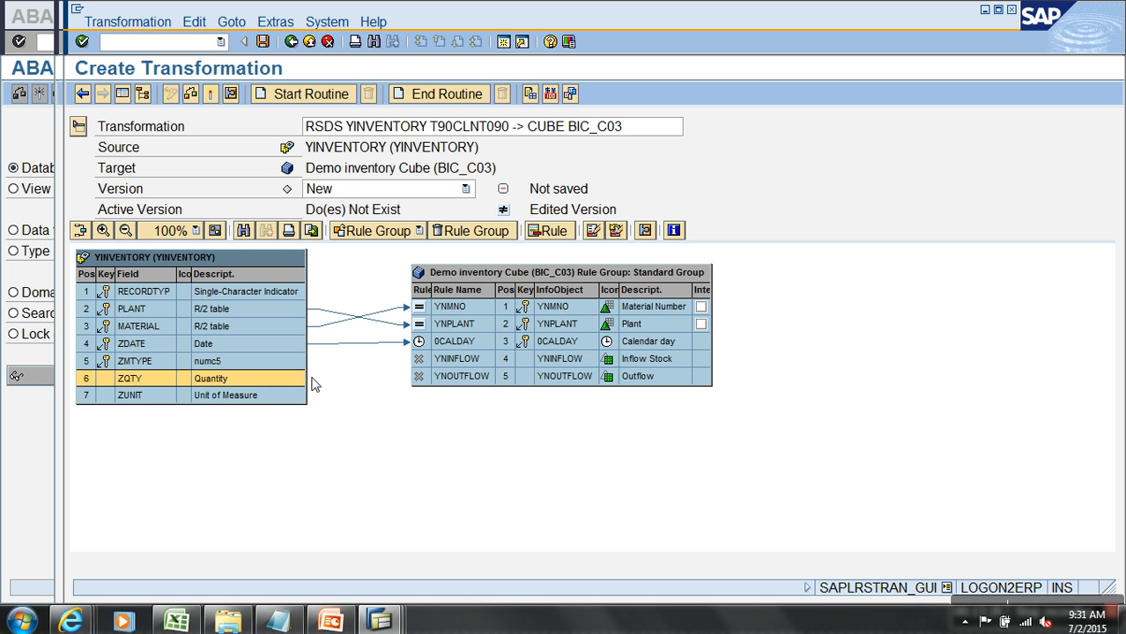
Step: Open the rule details of YNINFLOW and add ZMTYPE and ZQTY as source fields of the rule
right_click(418, 357)
left_click(458, 367)
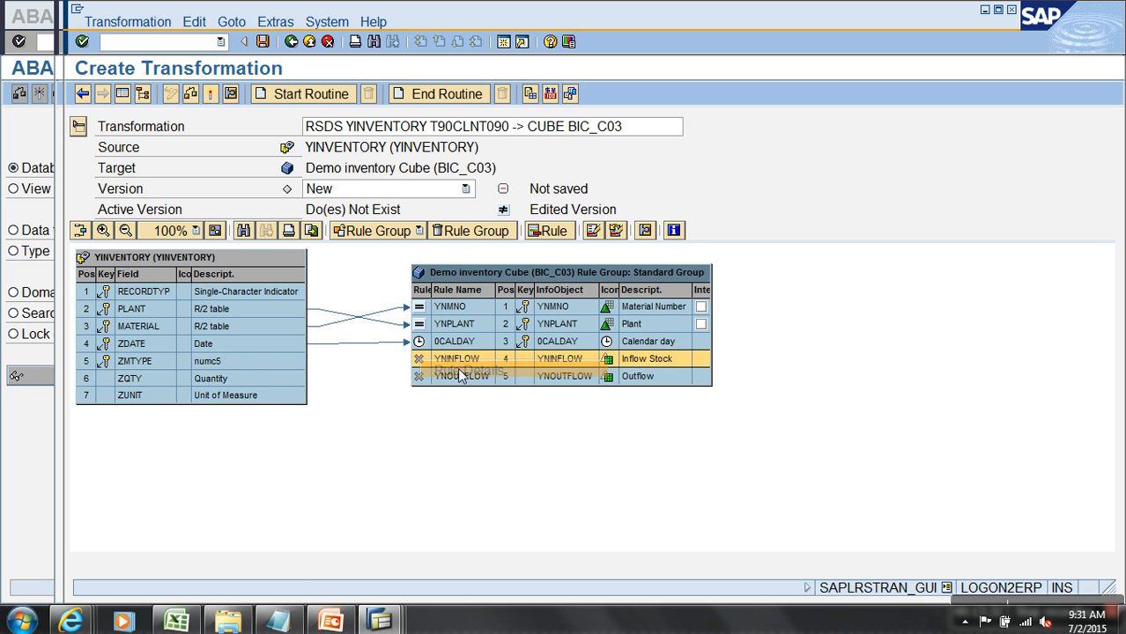
left_click(385, 312)
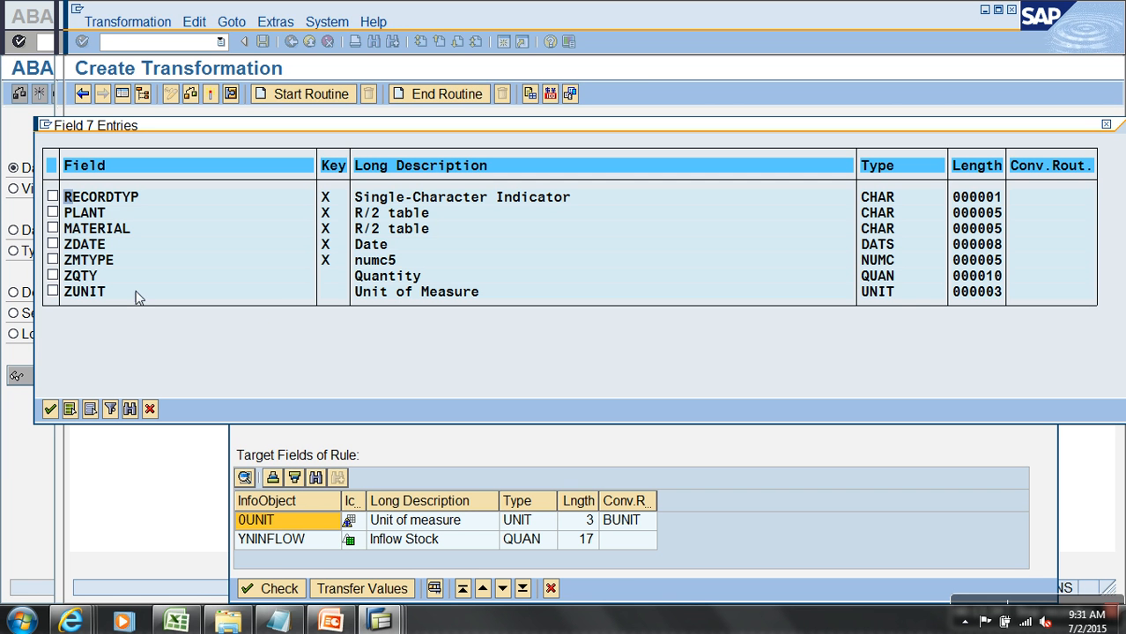
left_click(52, 260)
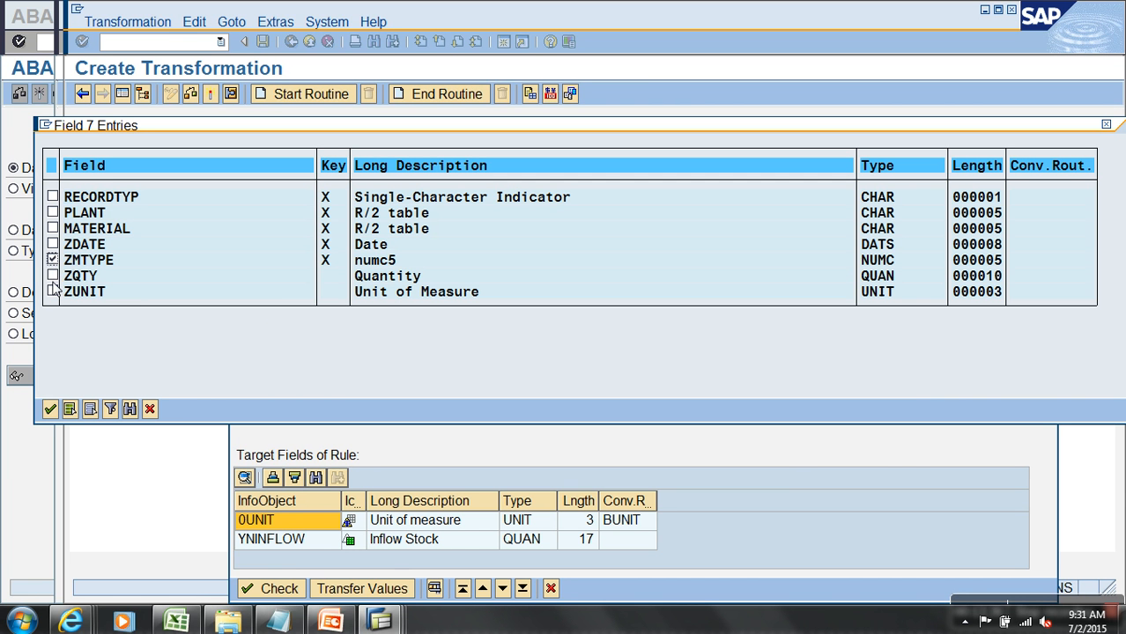
left_click(53, 276)
left_click(50, 409)
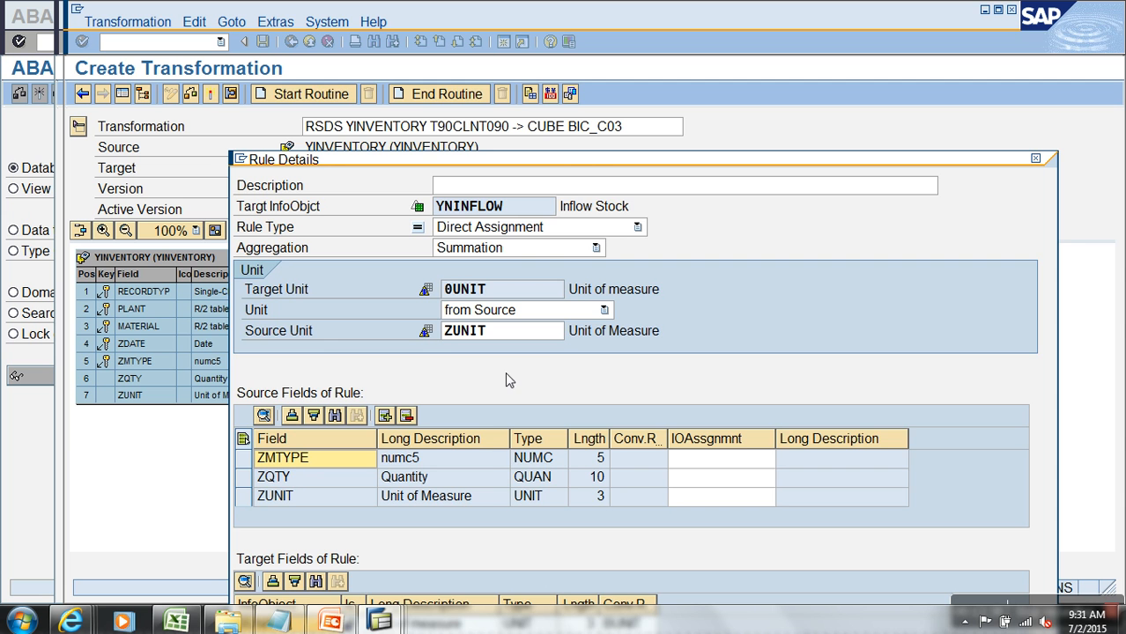
Step: Set the rule type of YNINFLOW to Routine
left_click_drag(552, 161, 559, 83)
left_click(567, 149)
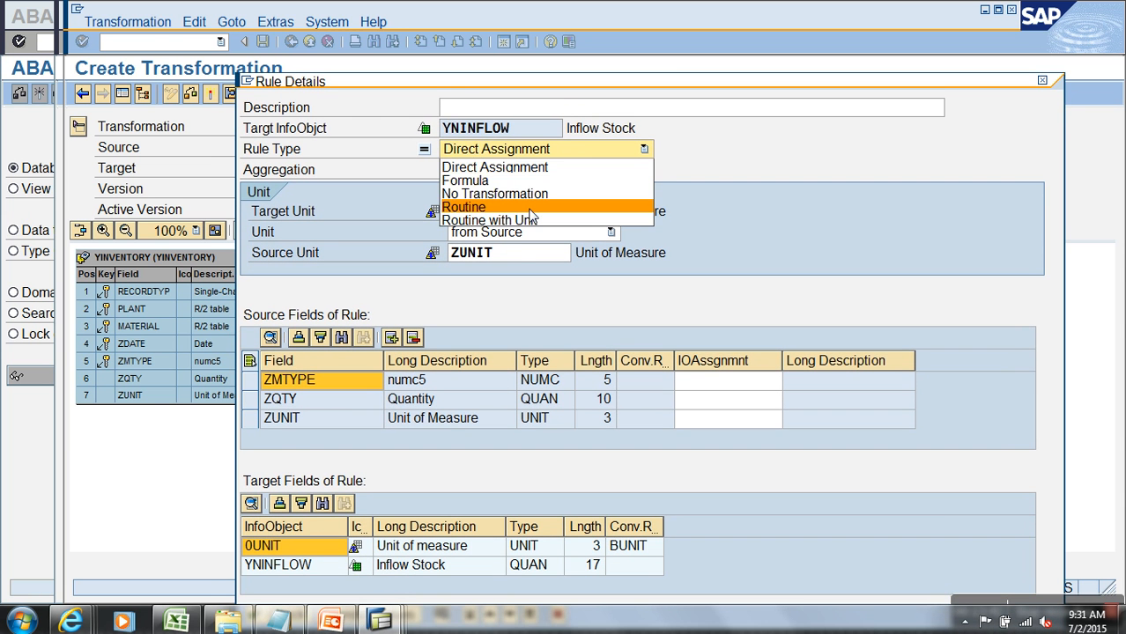
left_click(531, 209)
Step: Above the RESULT line of the YNINFLOW routine, add the condition if SOURCE_FIELDS-ZMTYPE = '101'
scroll(433, 360, "down", 9)
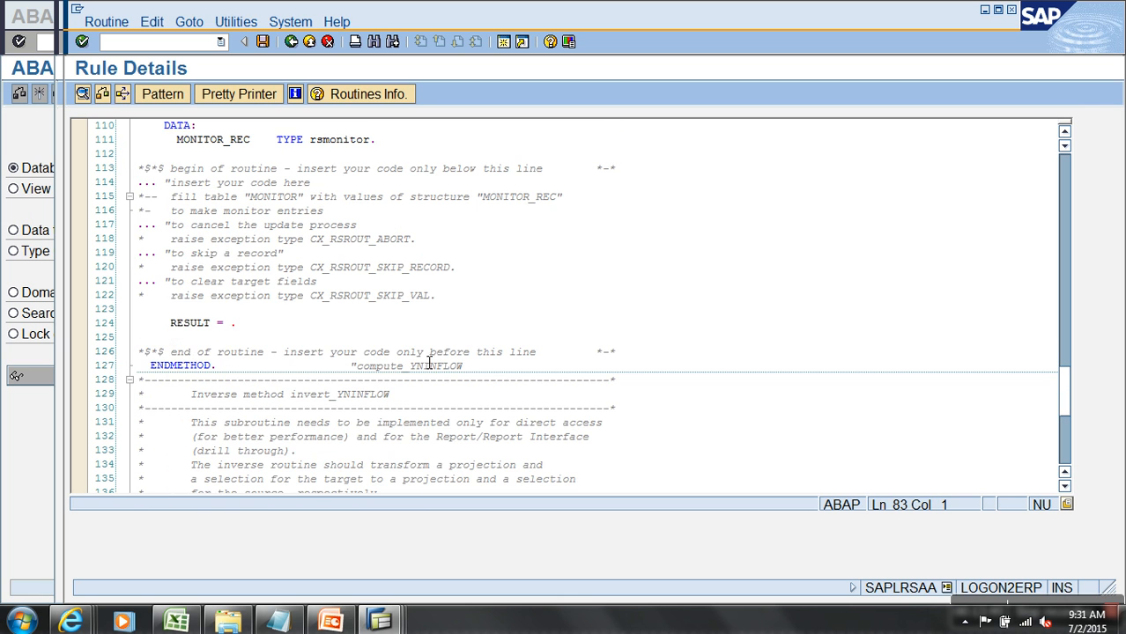
left_click(268, 315)
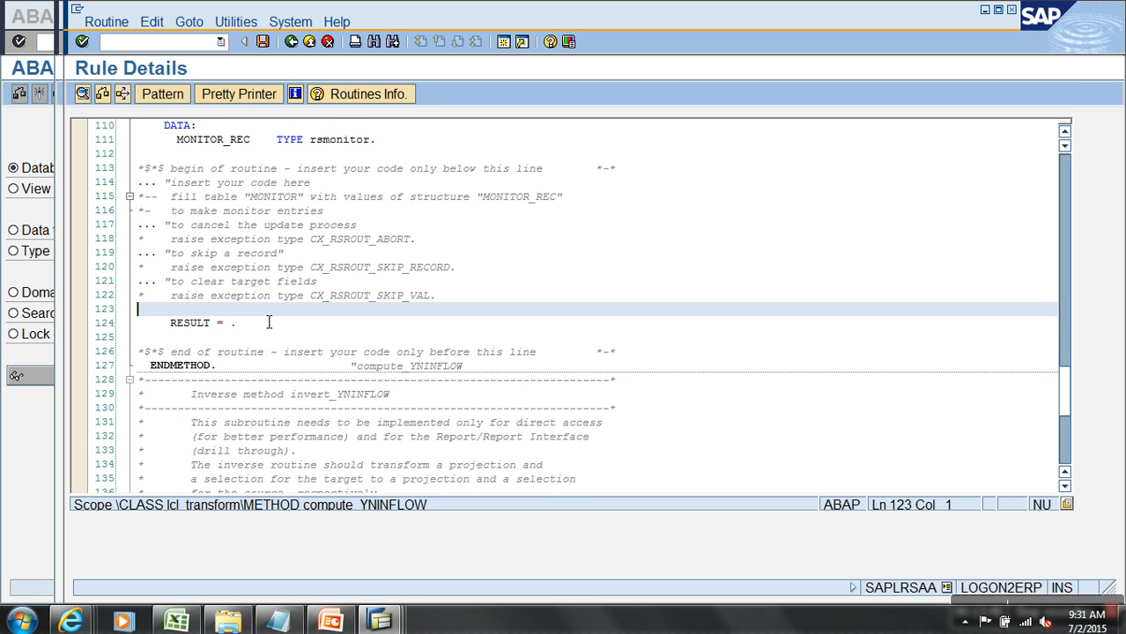
key("Return")
type("if")
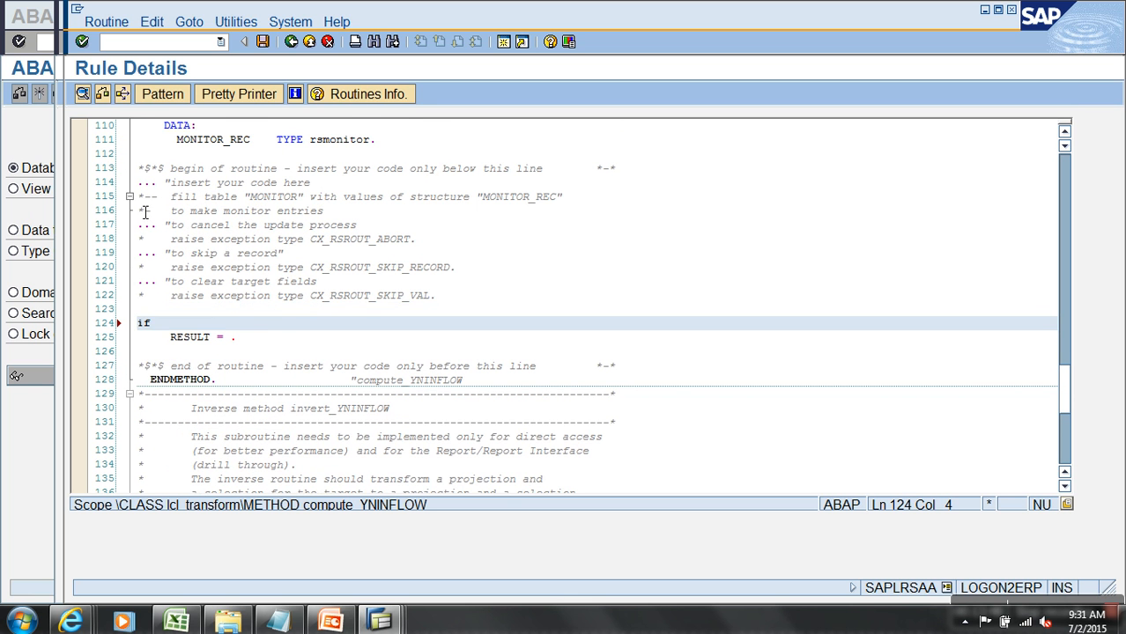
scroll(271, 270, "up", 2)
left_click_drag(312, 129, 178, 133)
key("ctrl+c")
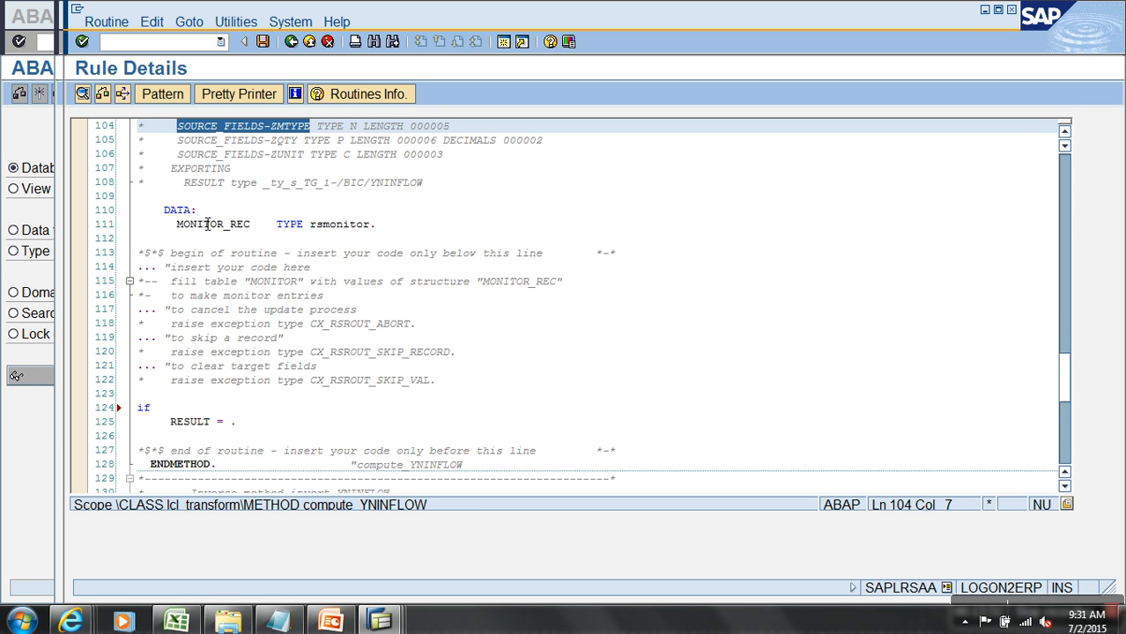
left_click(172, 410)
key("ctrl+v")
type("= ")
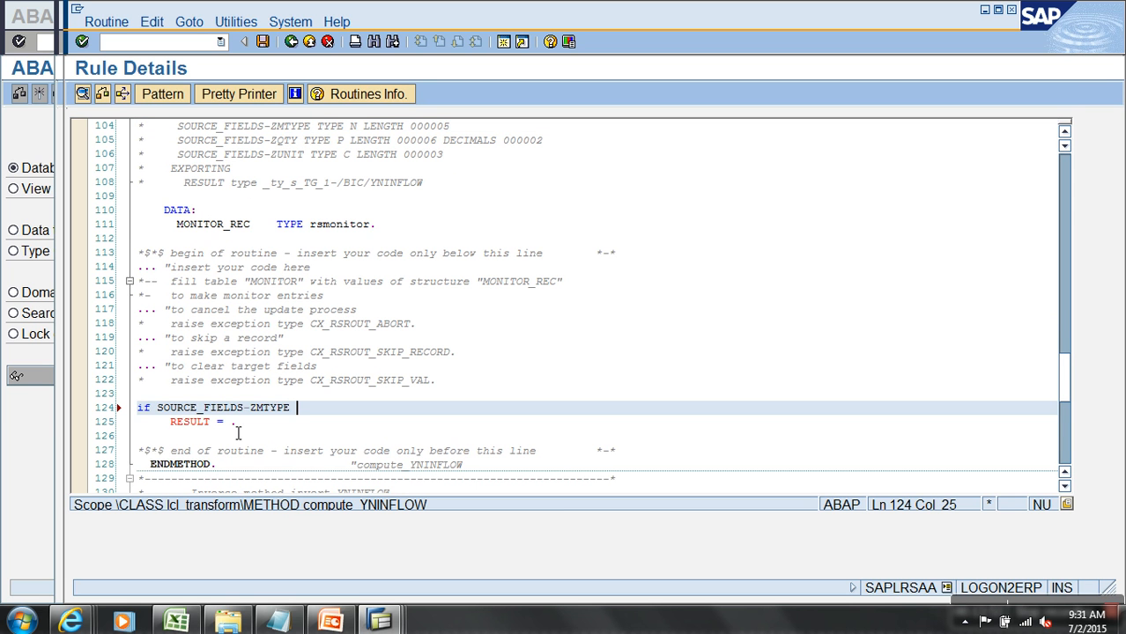
type("'1")
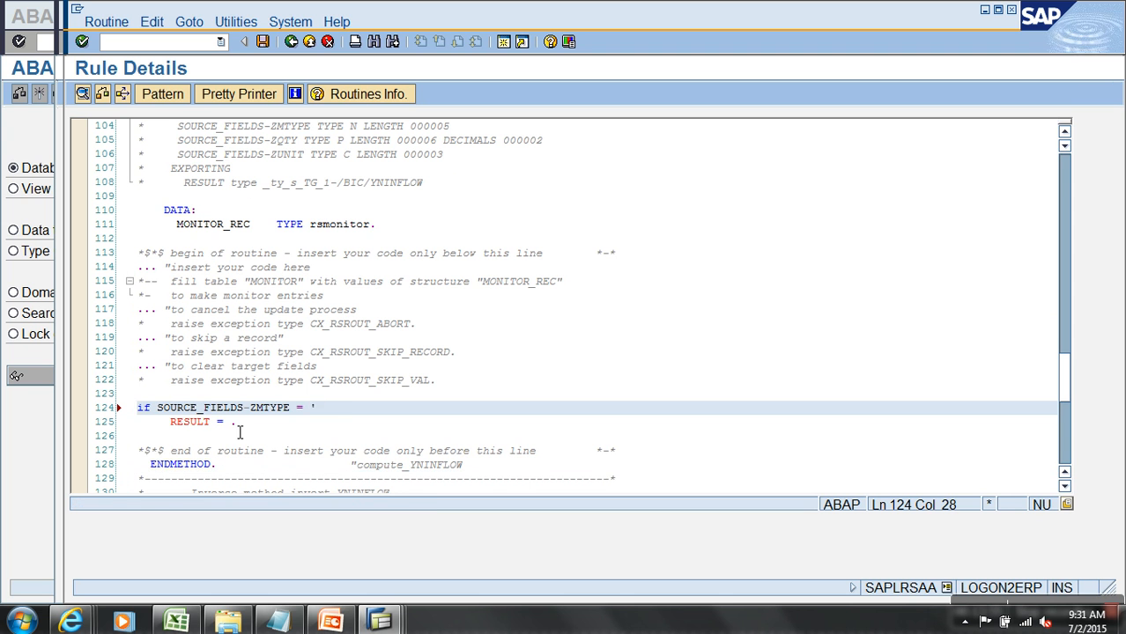
type("01'.")
Step: Complete the RESULT assignment in the YNINFLOW routine with SOURCE_FIELDS-ZQTY, copied from the parameter comments
left_click(239, 430)
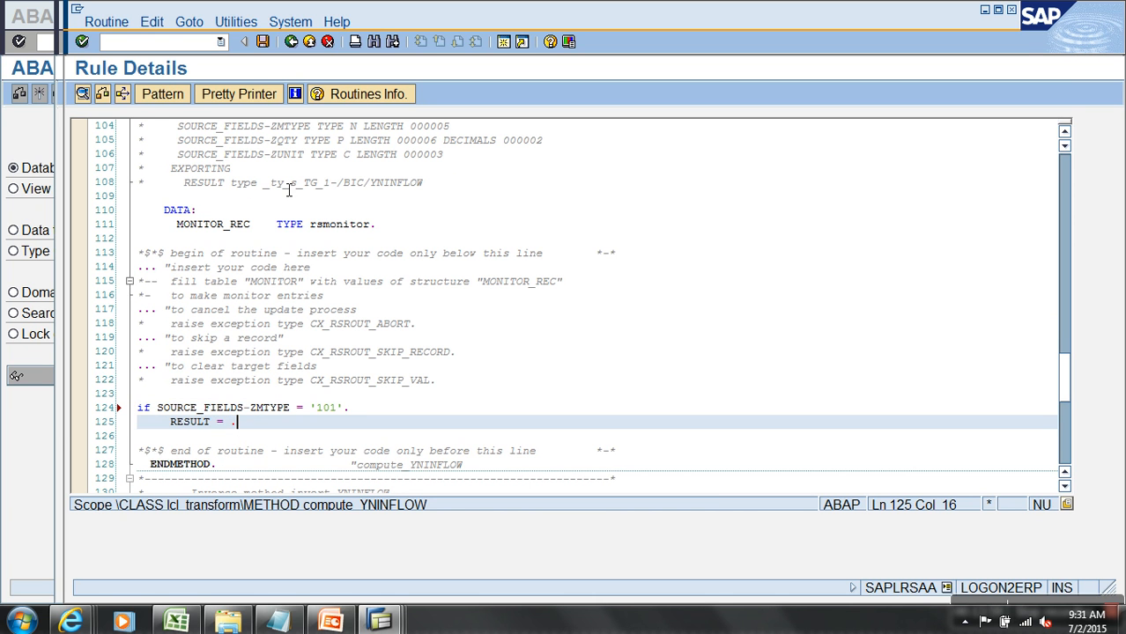
left_click_drag(296, 141, 178, 143)
key("ctrl+c")
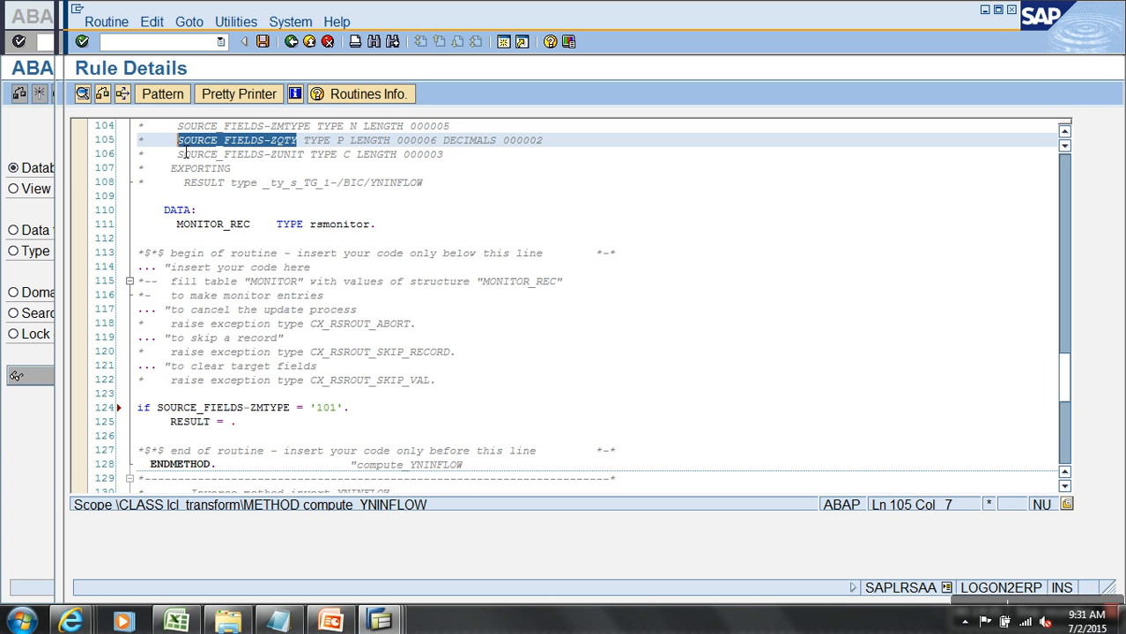
left_click(231, 423)
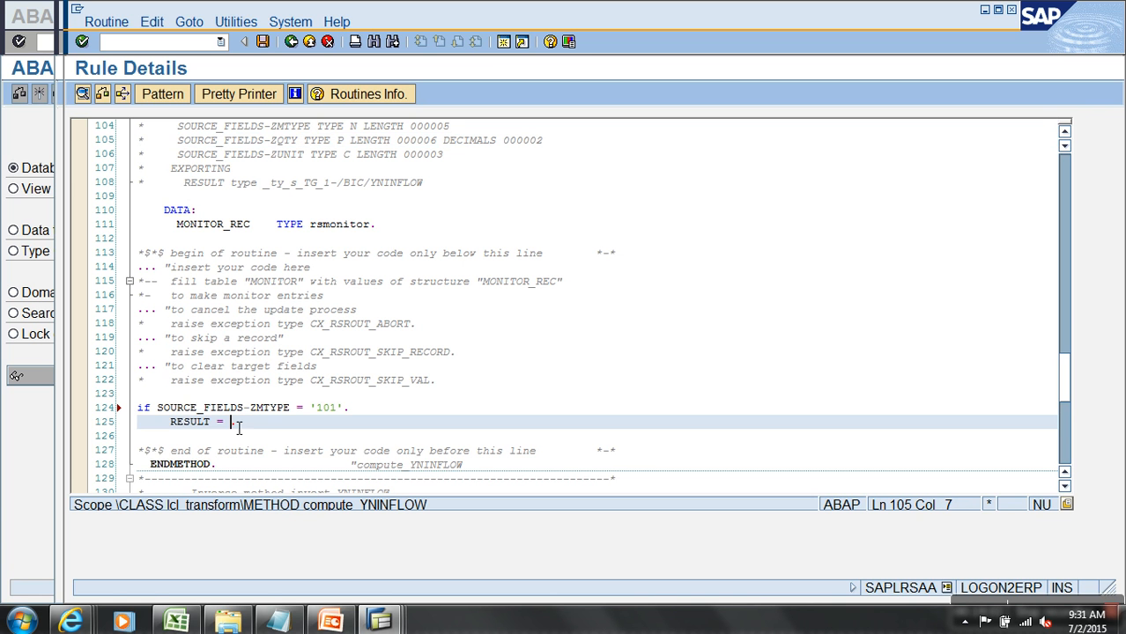
key("ctrl+v")
left_click(384, 415)
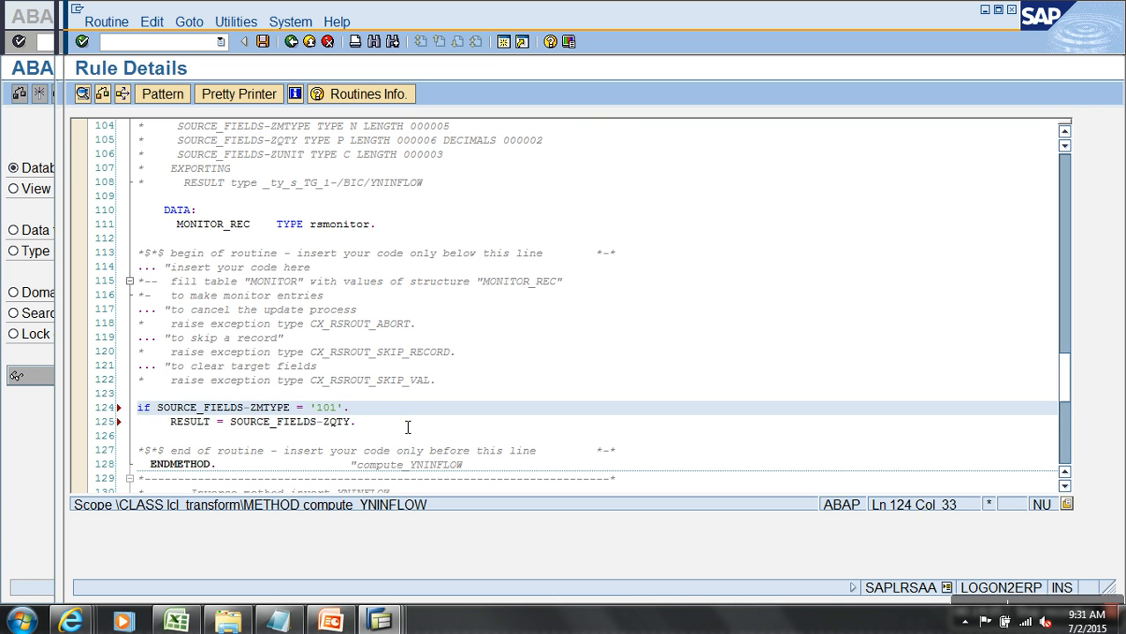
Step: Close the condition with endif. below the RESULT line and check the routine's syntax
left_click(407, 427)
key("Return")
key("Home")
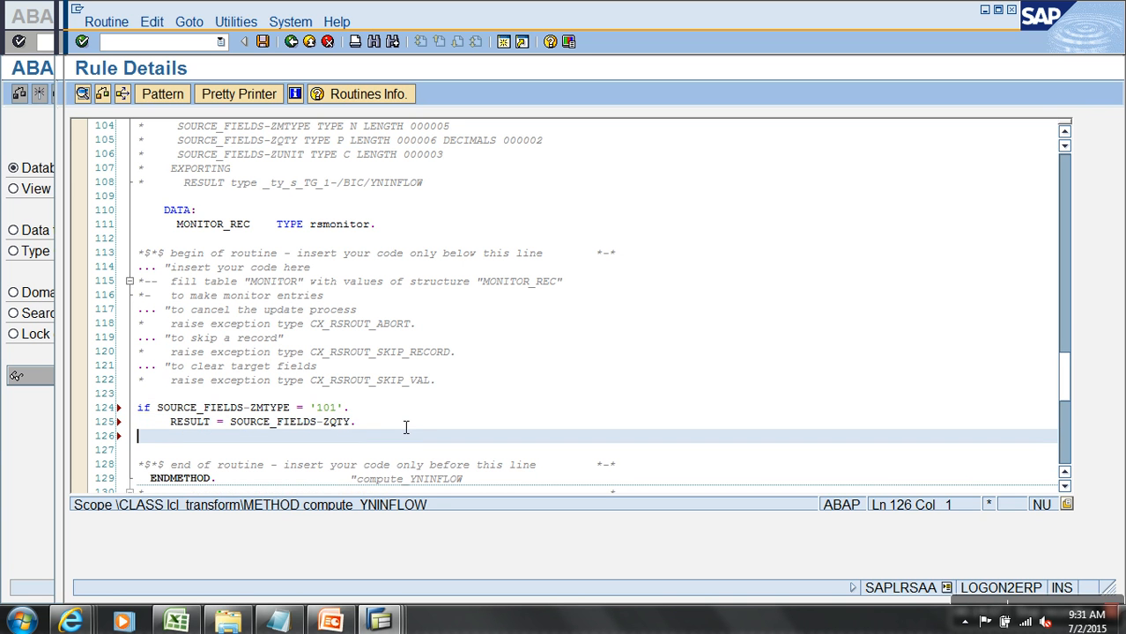
type("endif.")
left_click(172, 100)
Step: Copy the finished IF block, then save the YNINFLOW routine and transfer the rule to the transformation
left_click_drag(195, 436, 137, 409)
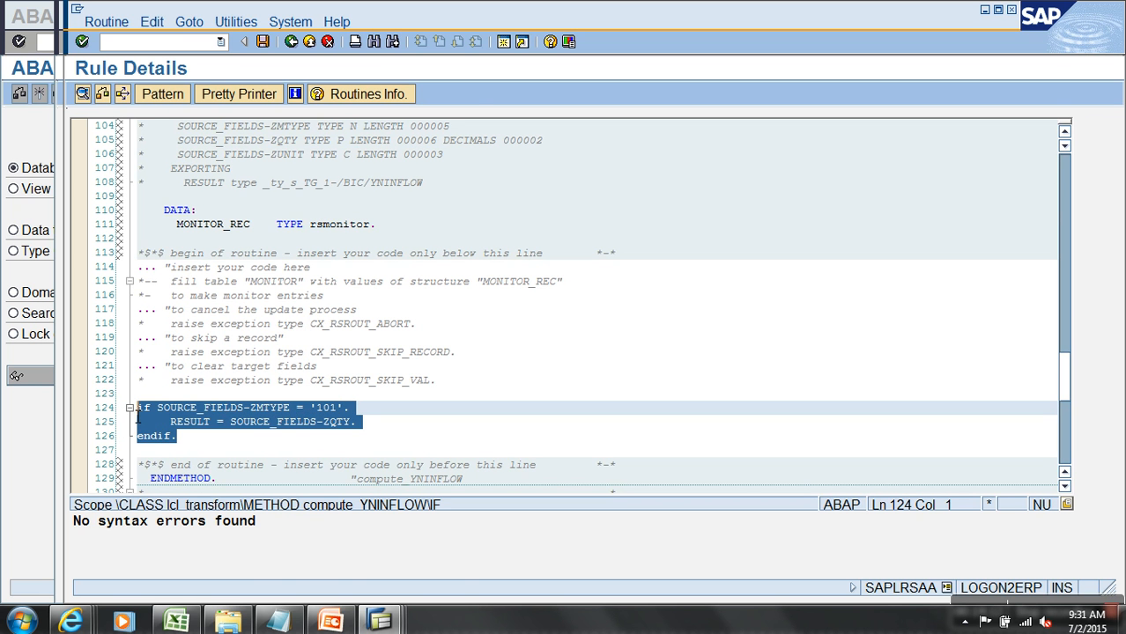
left_click(262, 42)
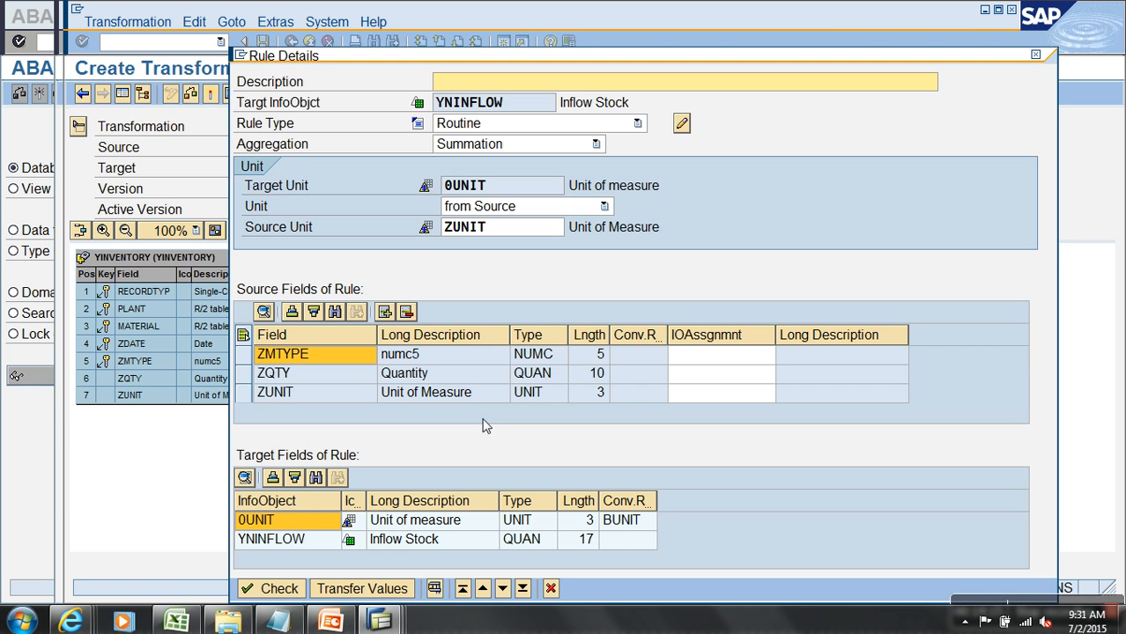
left_click(380, 588)
Step: Open the rule details of YNOUTFLOW and add ZMTYPE and ZQTY as its source fields
right_click(441, 375)
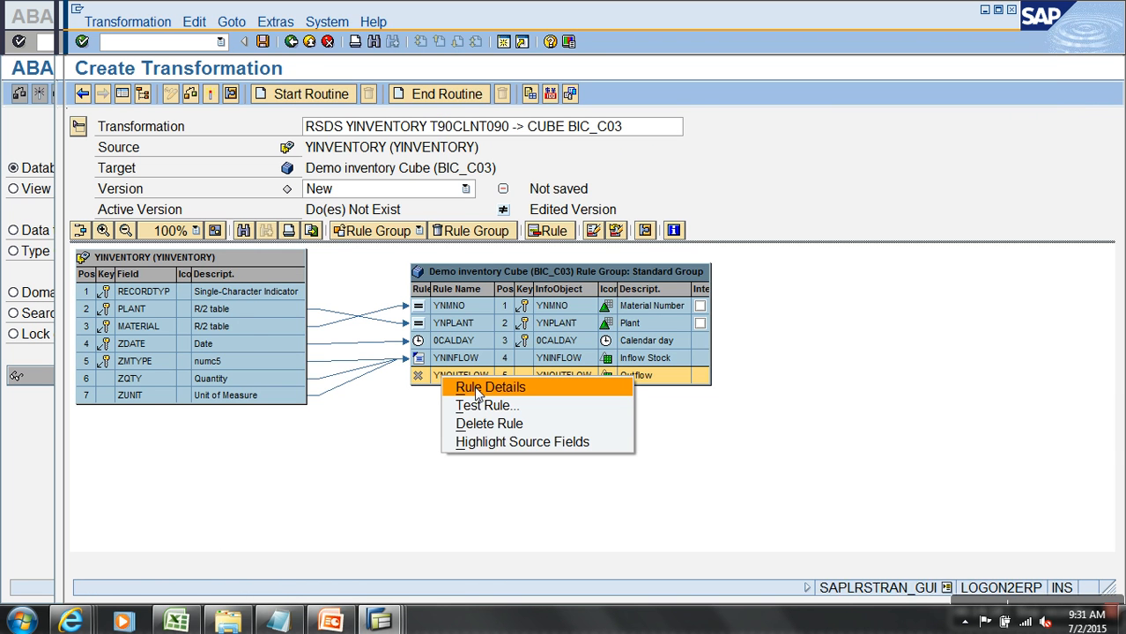
left_click(476, 385)
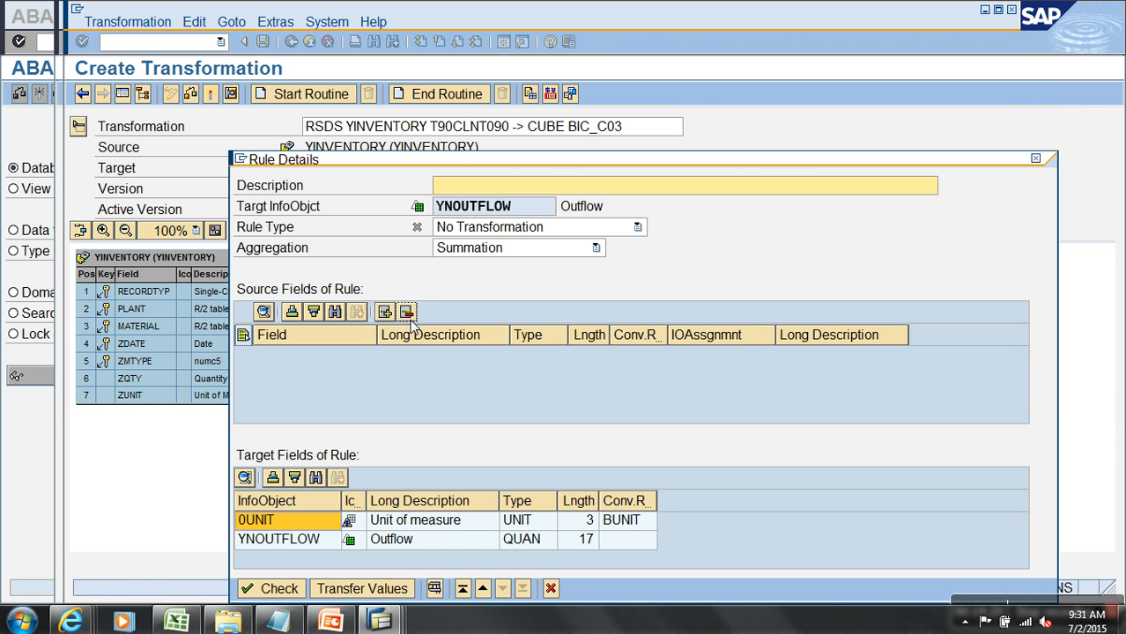
left_click(385, 313)
left_click(52, 260)
left_click(53, 275)
left_click(51, 410)
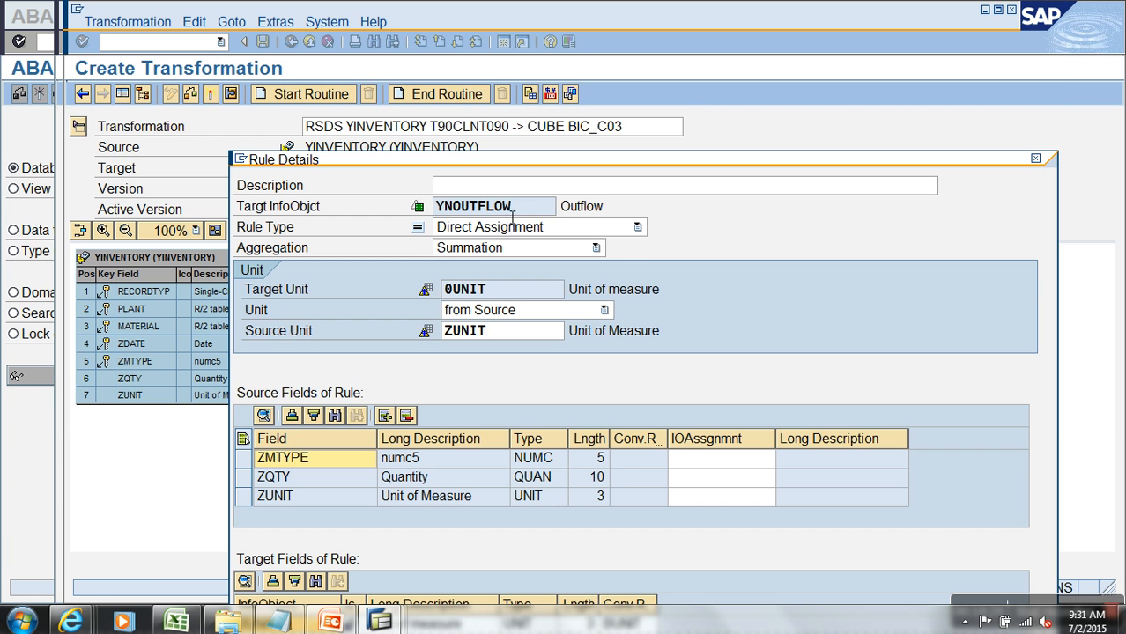
Step: Set the YNOUTFLOW rule type to Routine and replace the routine's placeholder RESULT line with the copied IF block
left_click(520, 227)
left_click(488, 283)
scroll(284, 428, "down", 7)
left_click_drag(138, 422, 130, 407)
type("if SOURCE_FIELDS-ZMTYPE = '10'.      RESULT = SOURCE_FIELDS-ZQTY. endif.")
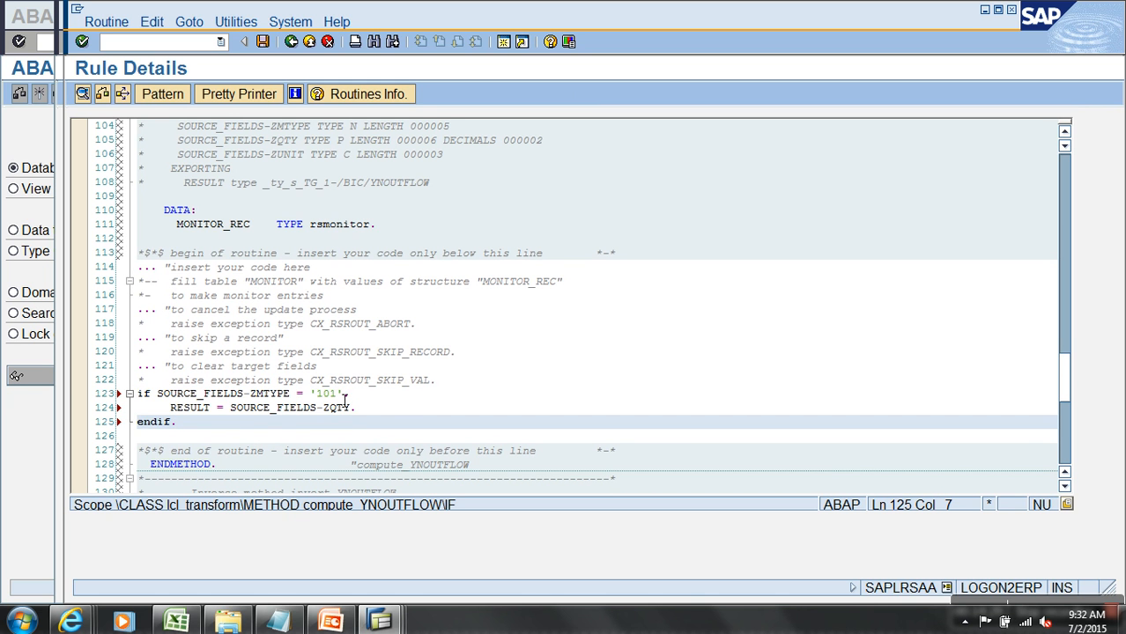
Step: Change the ZMTYPE value in the YNOUTFLOW condition to '102' and check the routine's syntax
left_click(340, 393)
key("Left")
type("2")
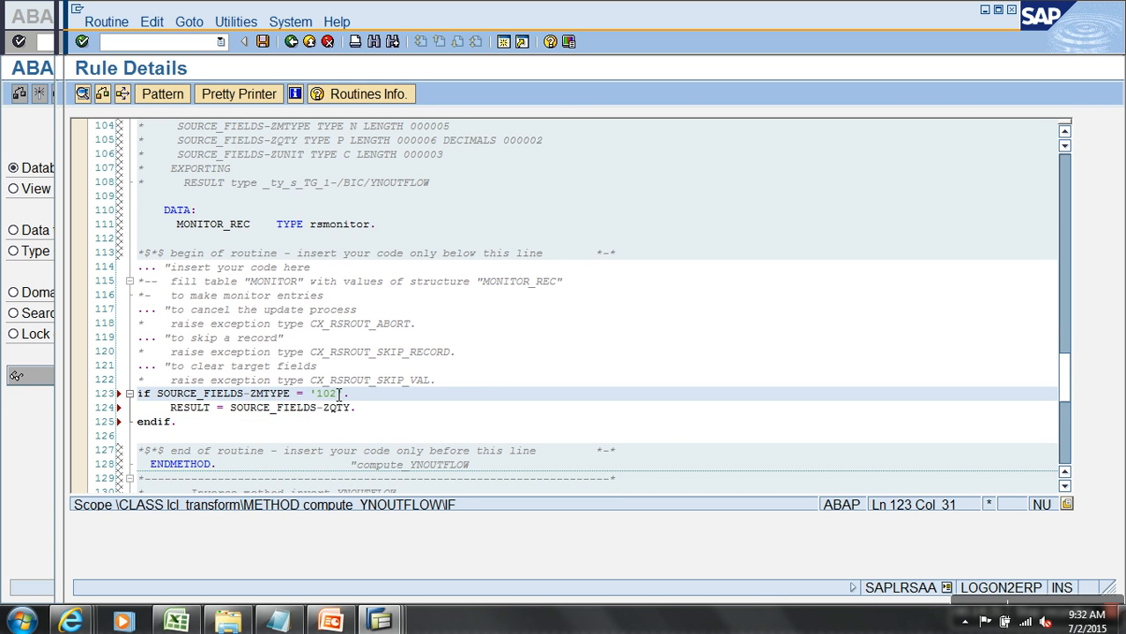
left_click(102, 94)
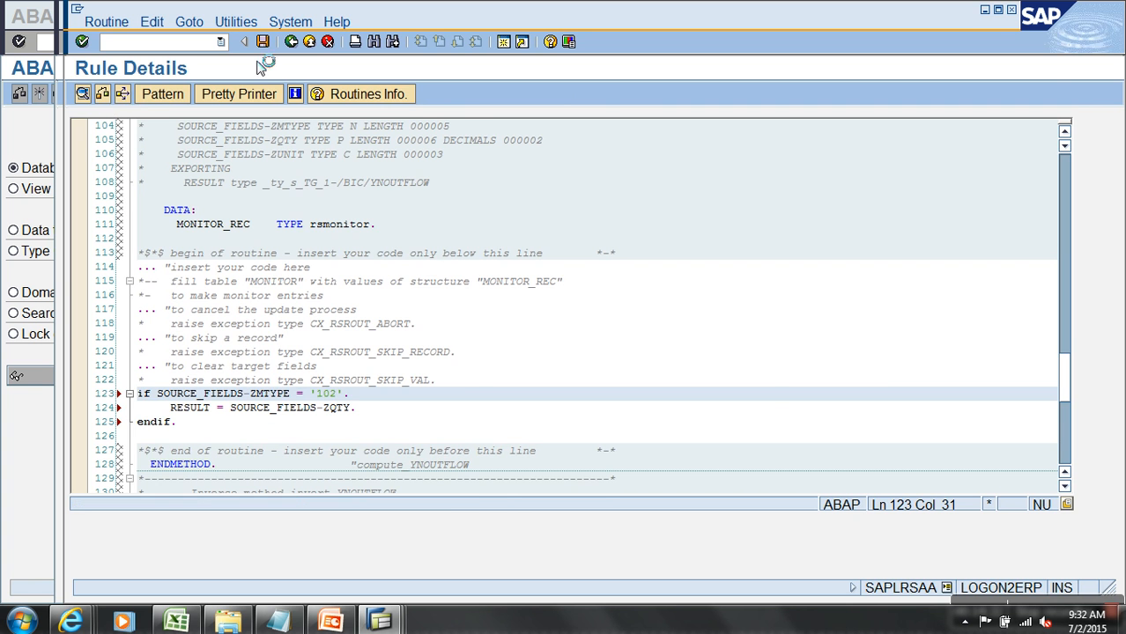
Step: Save the YNOUTFLOW routine into its rule and activate the transformation
left_click(263, 42)
left_click(379, 590)
left_click(212, 98)
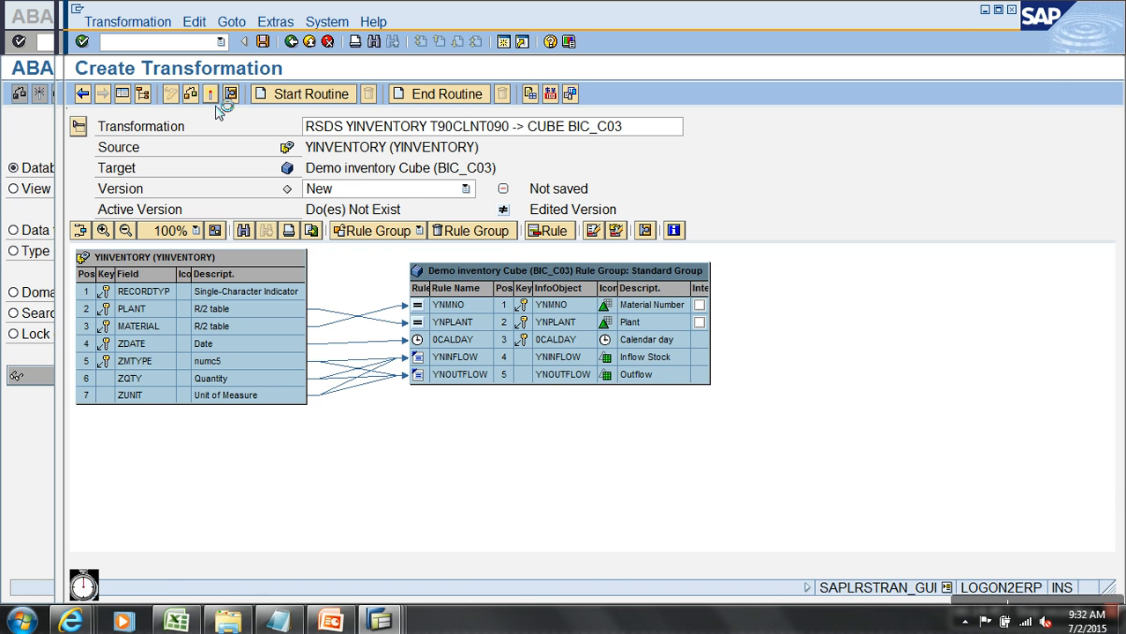
Step: Switch to the Data Browser session for table YNONSTOCK and examine the movement type of the record with indicator I
left_click(398, 622)
left_click(472, 533)
left_click(37, 302)
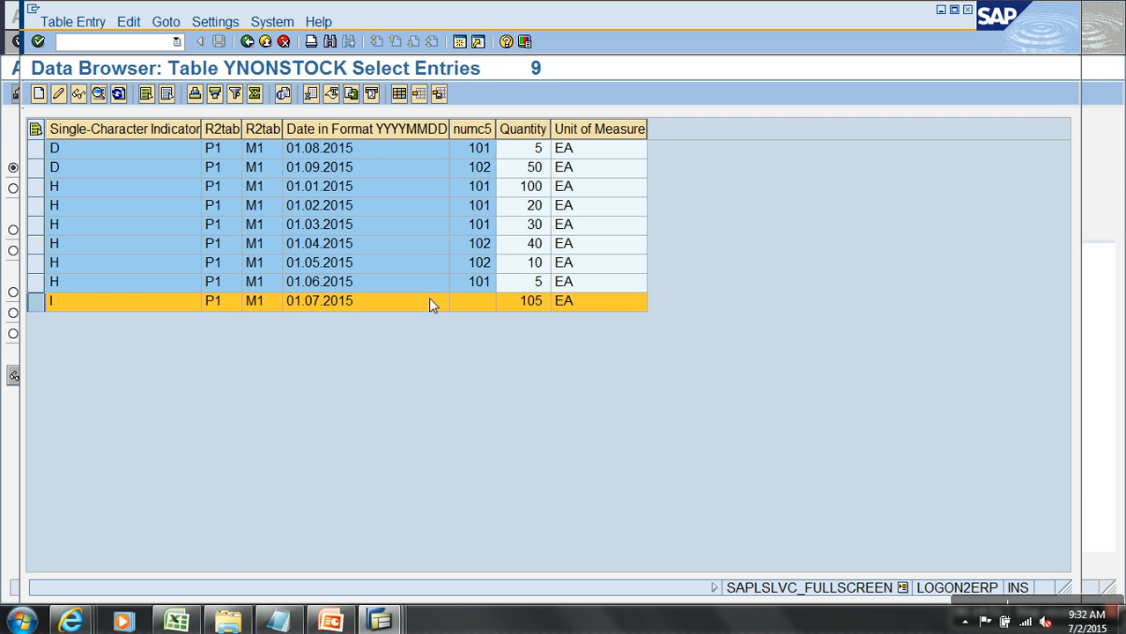
left_click(482, 302)
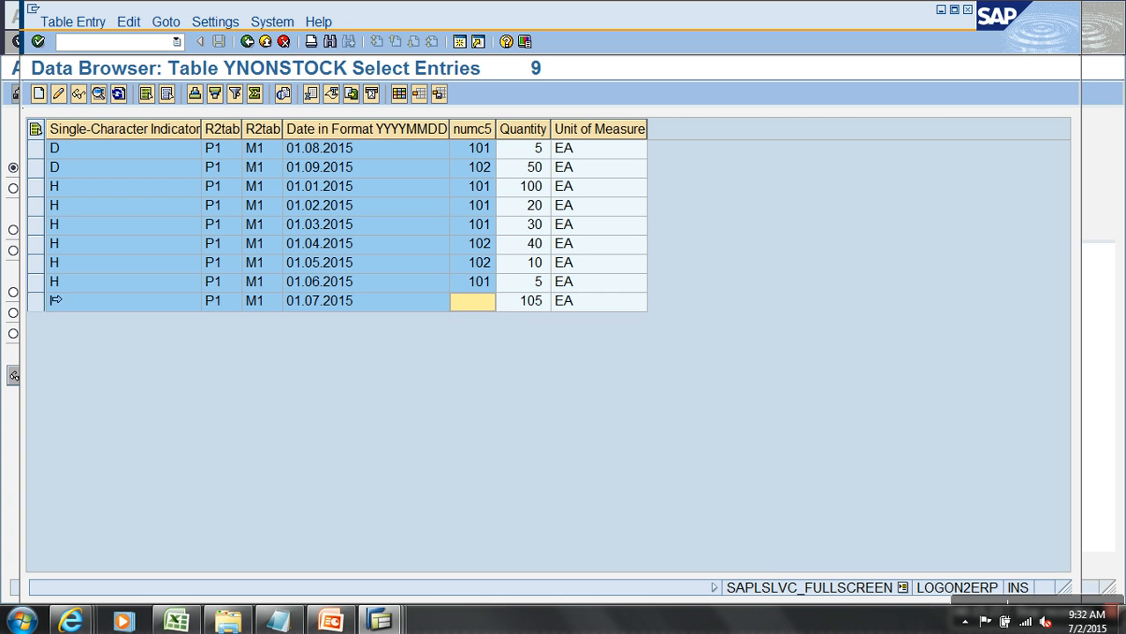
left_click(36, 301)
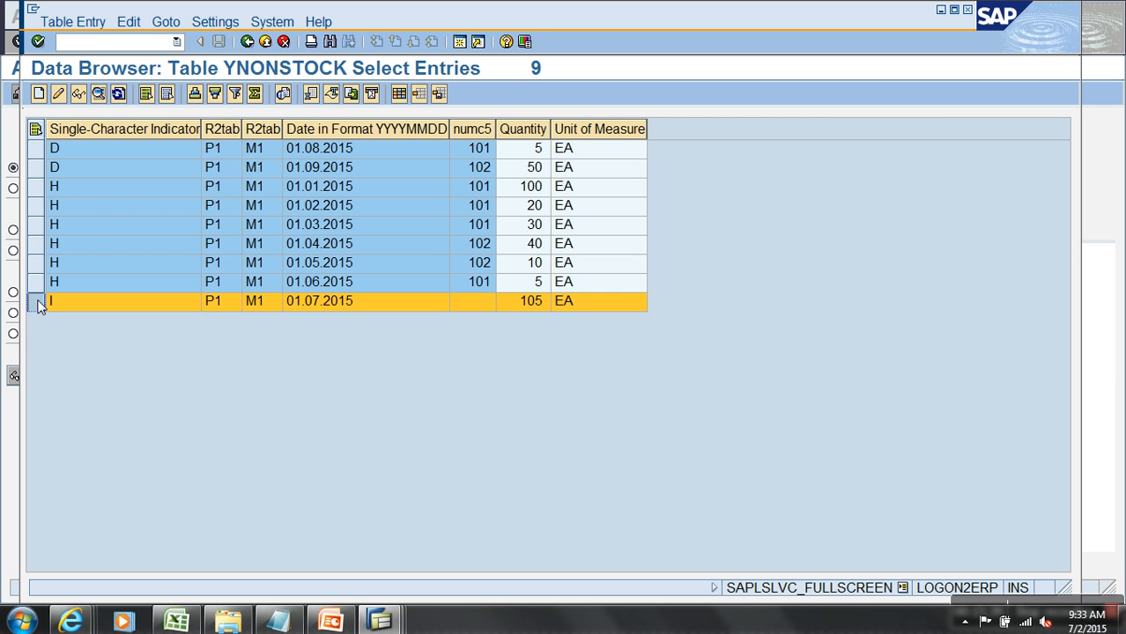
left_click(466, 307)
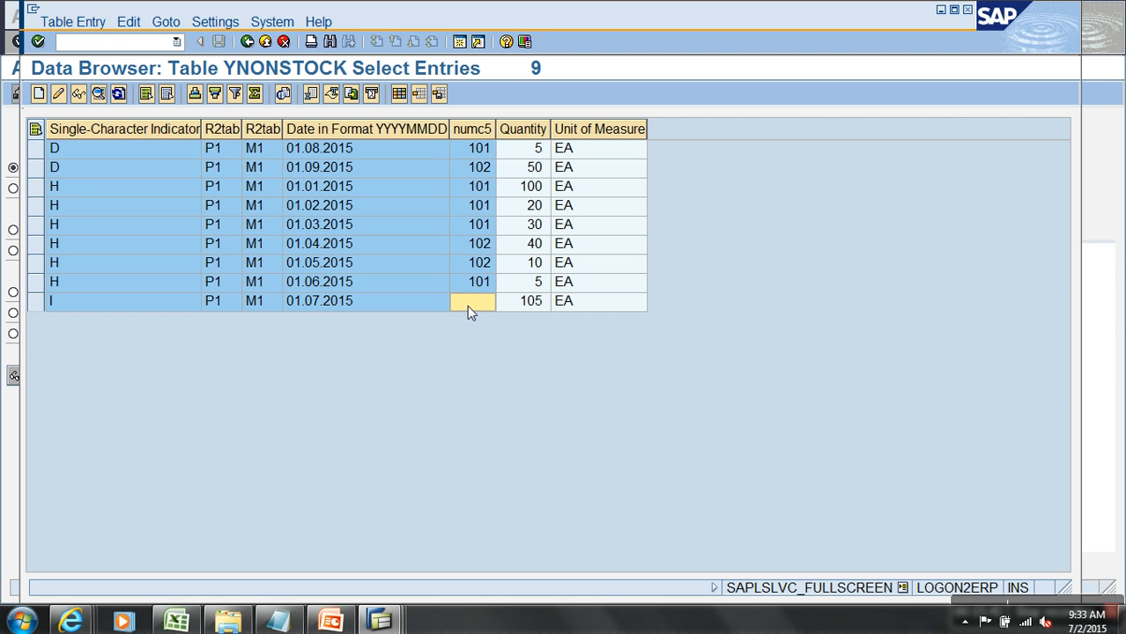
Step: Switch back to the transformation session and open the rule details of YNINFLOW
mouse_move(381, 621)
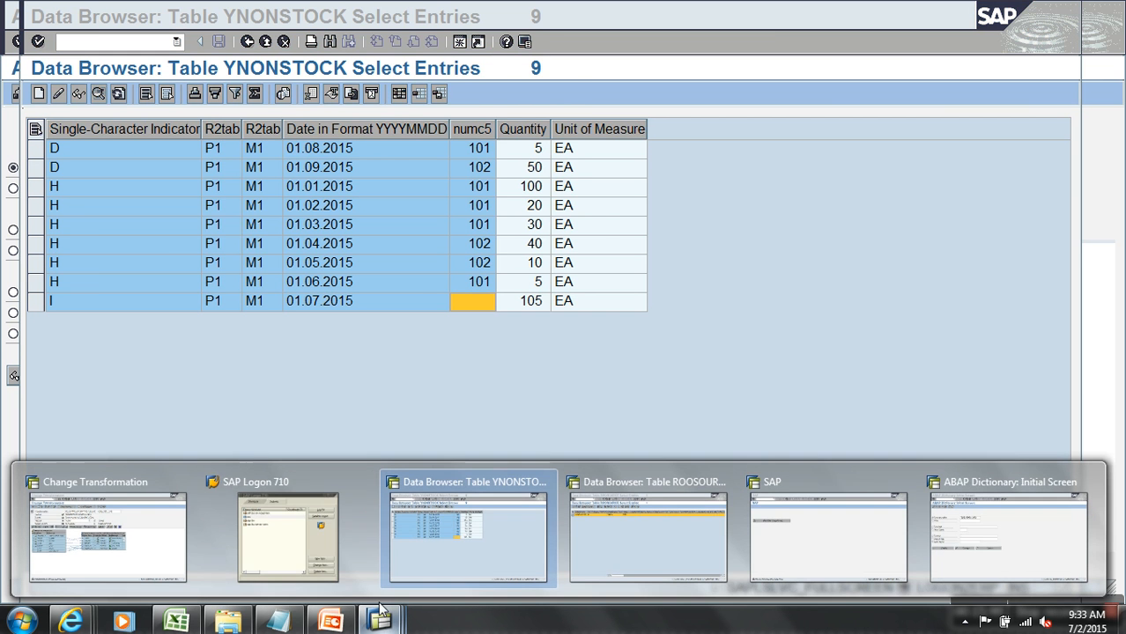
left_click(177, 537)
right_click(449, 362)
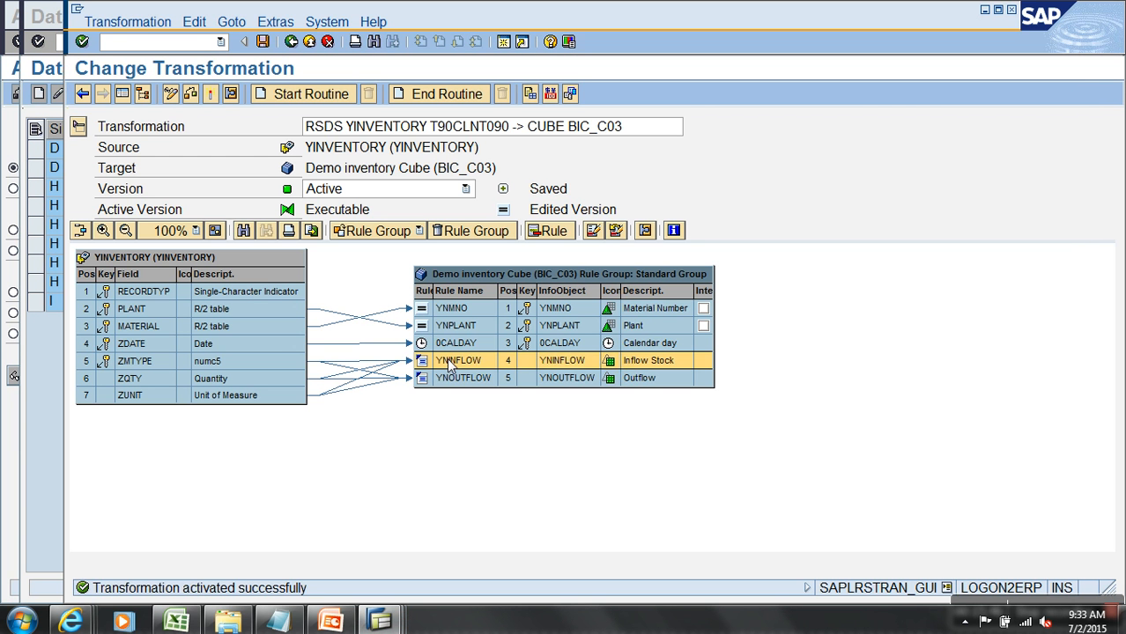
left_click(493, 370)
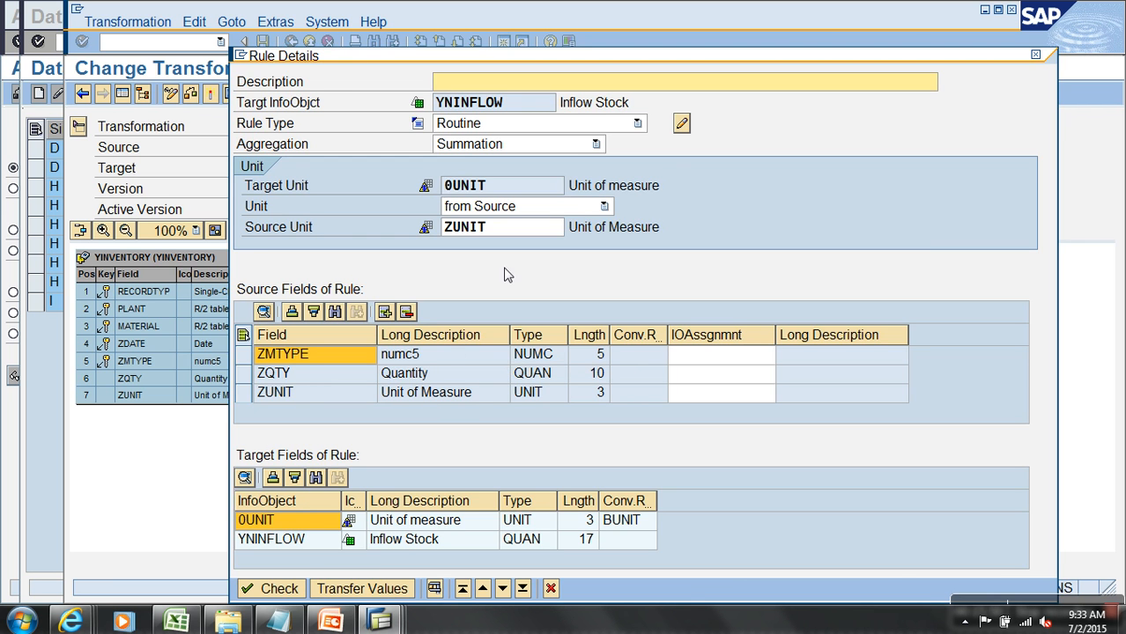
Step: Open the YNINFLOW routine and start an OR branch on a new line after the ZMTYPE = '101' condition
left_click(680, 125)
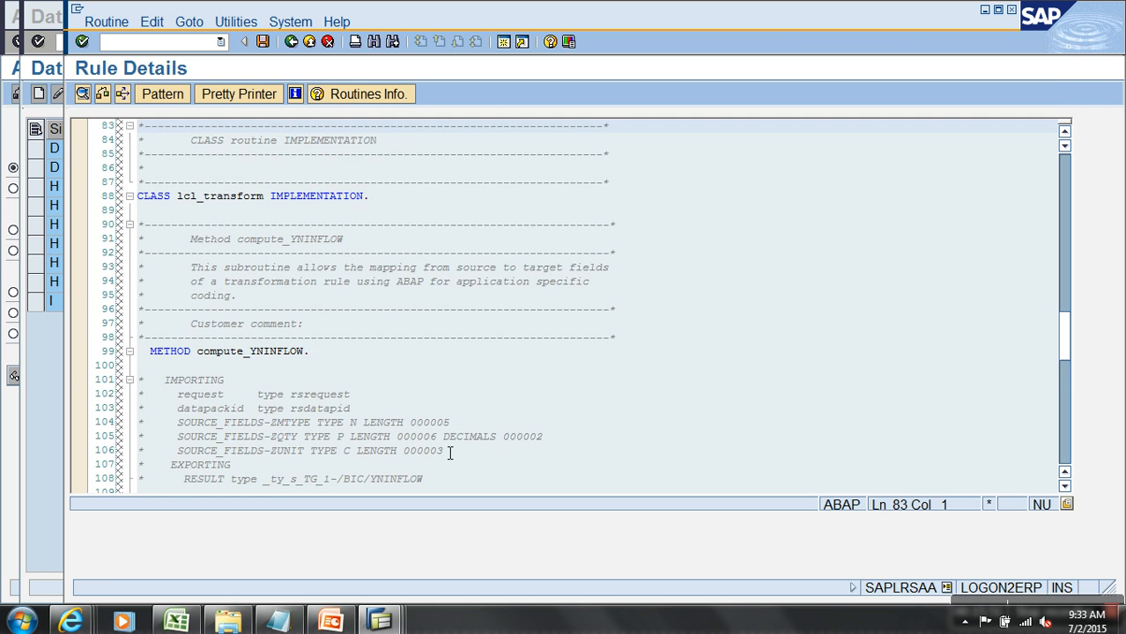
scroll(447, 446, "down", 5)
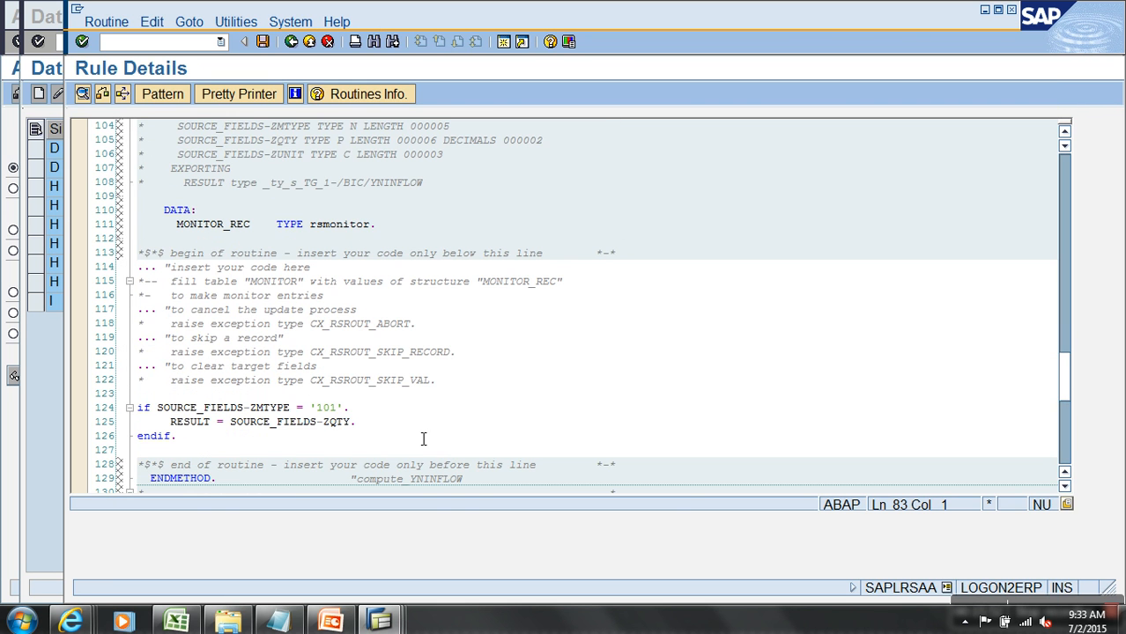
left_click(350, 409)
key("Return")
type("or .")
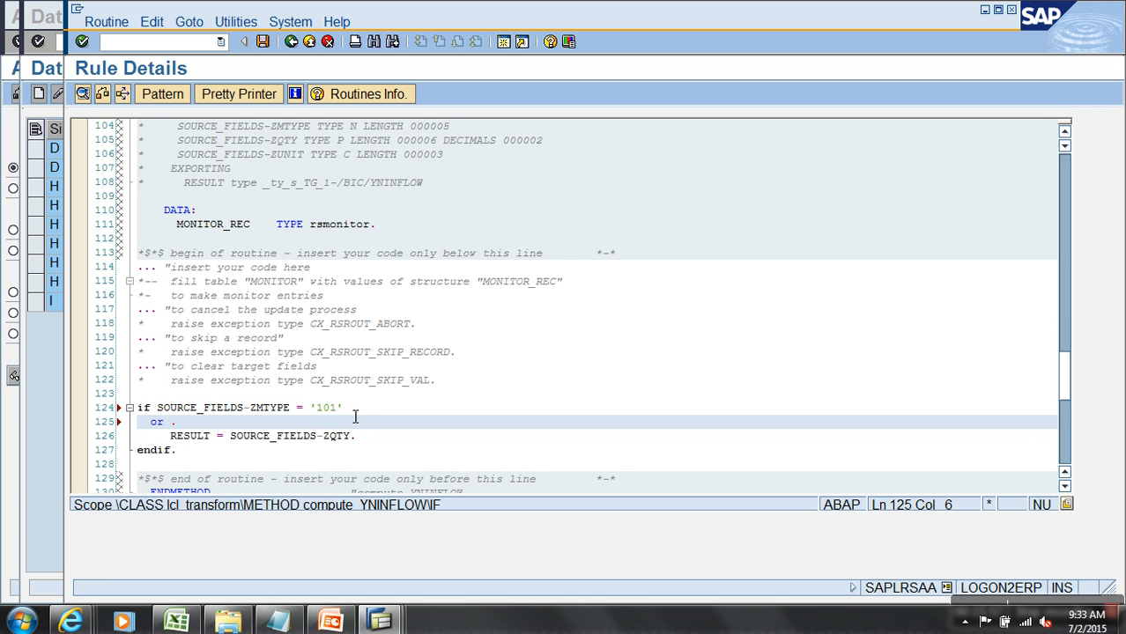
Step: Complete the OR branch of the YNINFLOW condition with SOURCE_FIELDS-ZMTYPE is initial, reusing the field name from the line above
left_click_drag(356, 411, 162, 412)
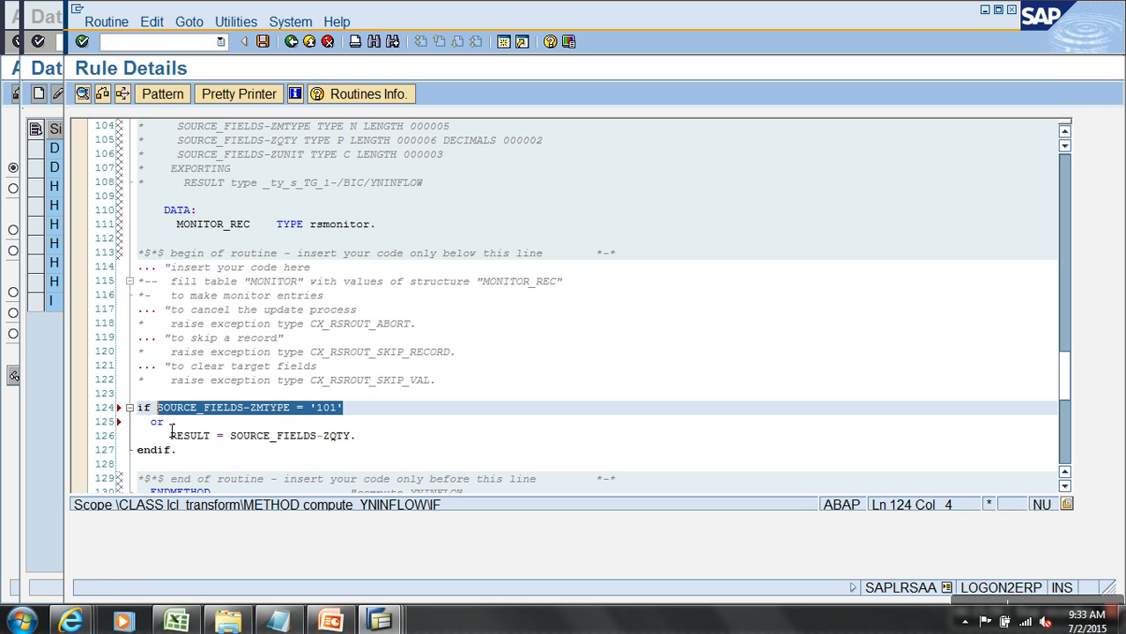
key("ctrl+c")
left_click(185, 424)
key("ctrl+v")
key("BackSpace")
key("BackSpace")
key("BackSpace")
key("BackSpace")
key("BackSpace")
key("BackSpace")
key("BackSpace")
key("BackSpace")
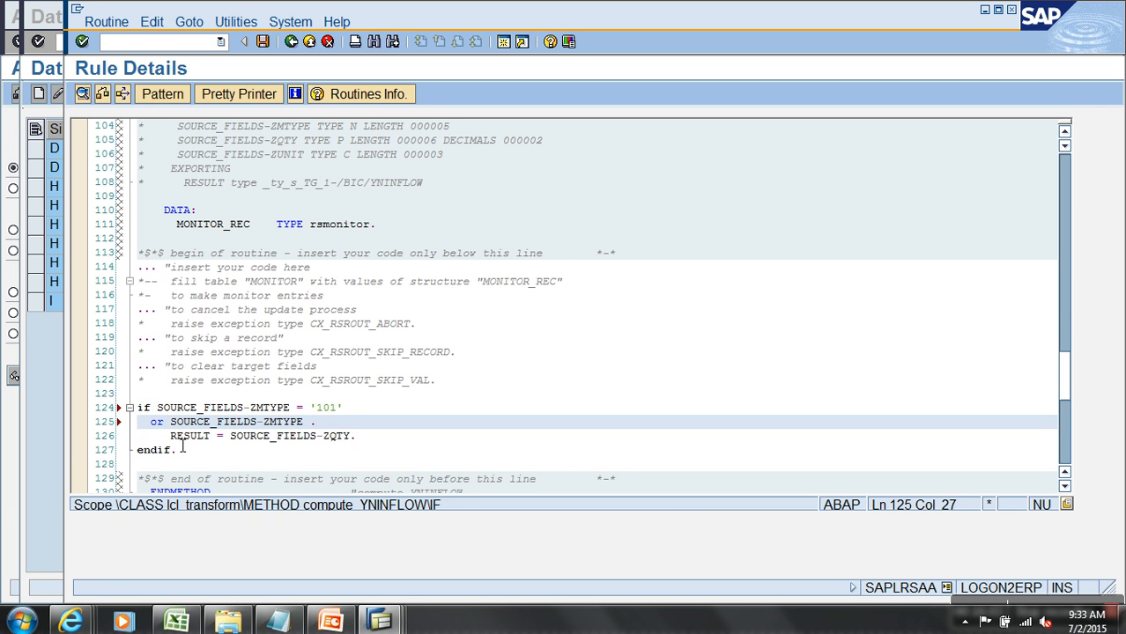
type("ins initia")
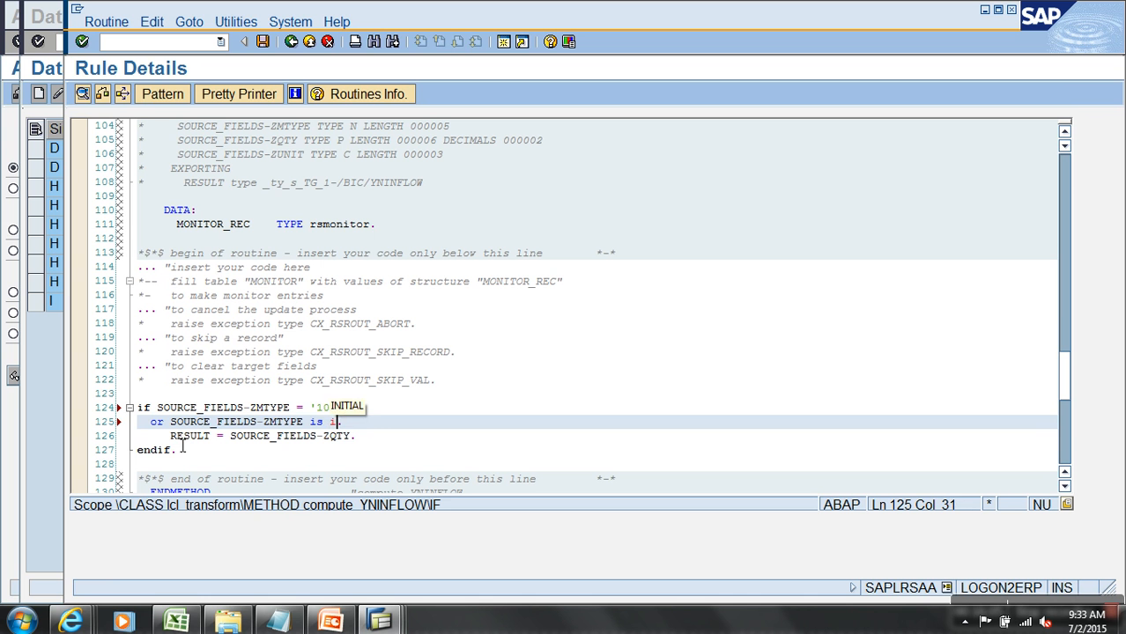
type("l.")
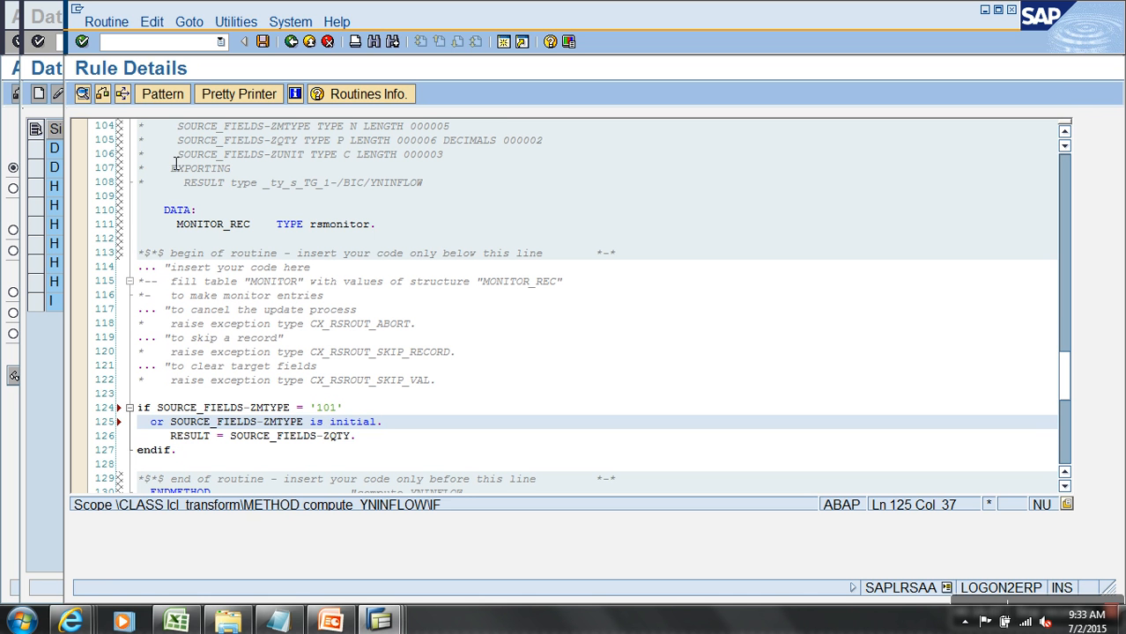
Step: Save the YNINFLOW routine, transfer the rule's values and activate the transformation
left_click(262, 41)
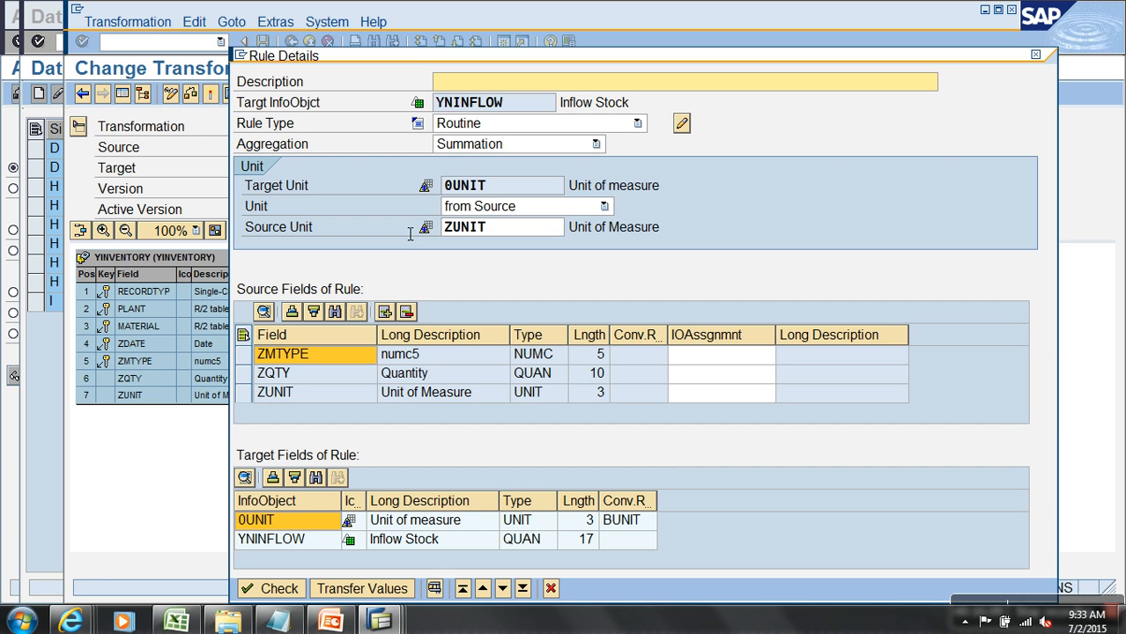
left_click(362, 588)
left_click(220, 94)
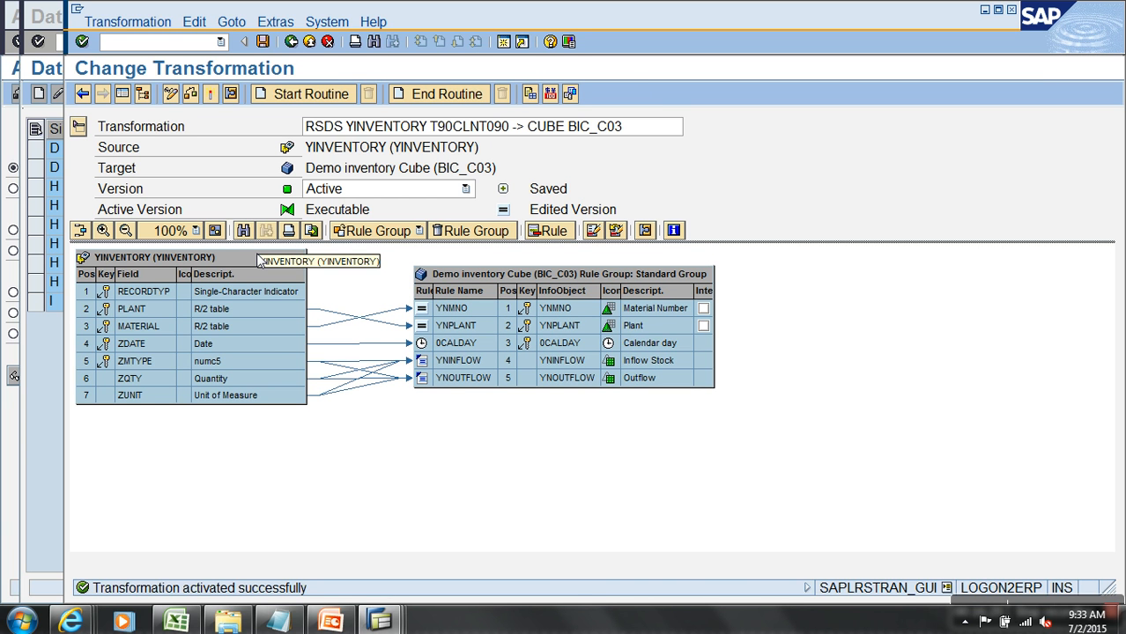
Step: Return to the modeling workbench and create an InfoPackage described as 'load moments' for DataSource YINVENTORY under the Demo inventory Cube
left_click(290, 41)
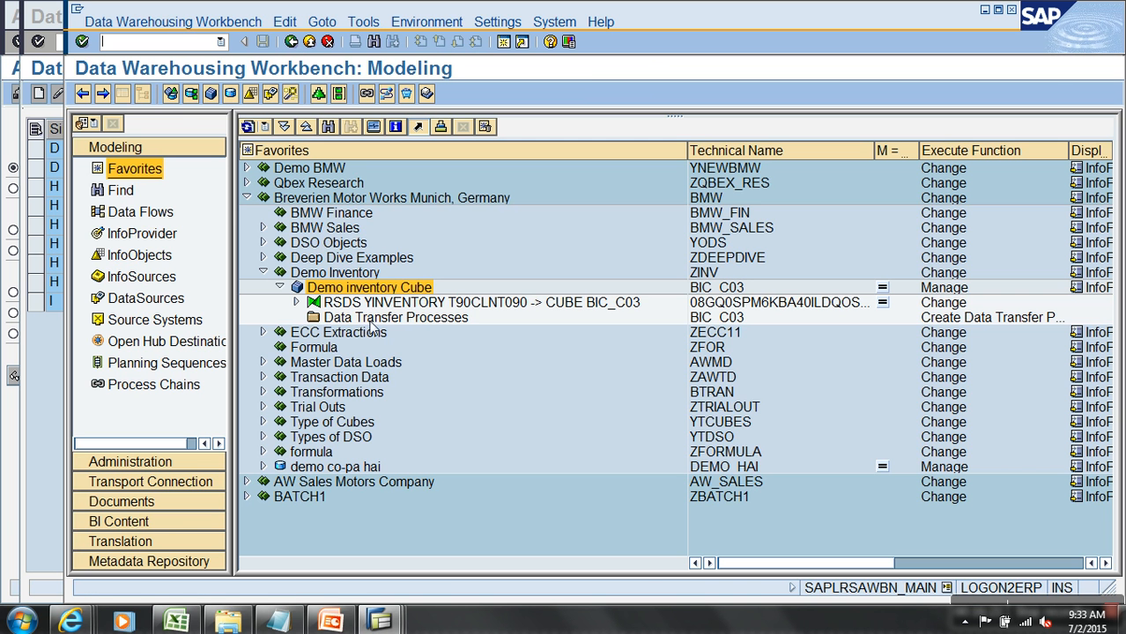
left_click(296, 302)
right_click(377, 319)
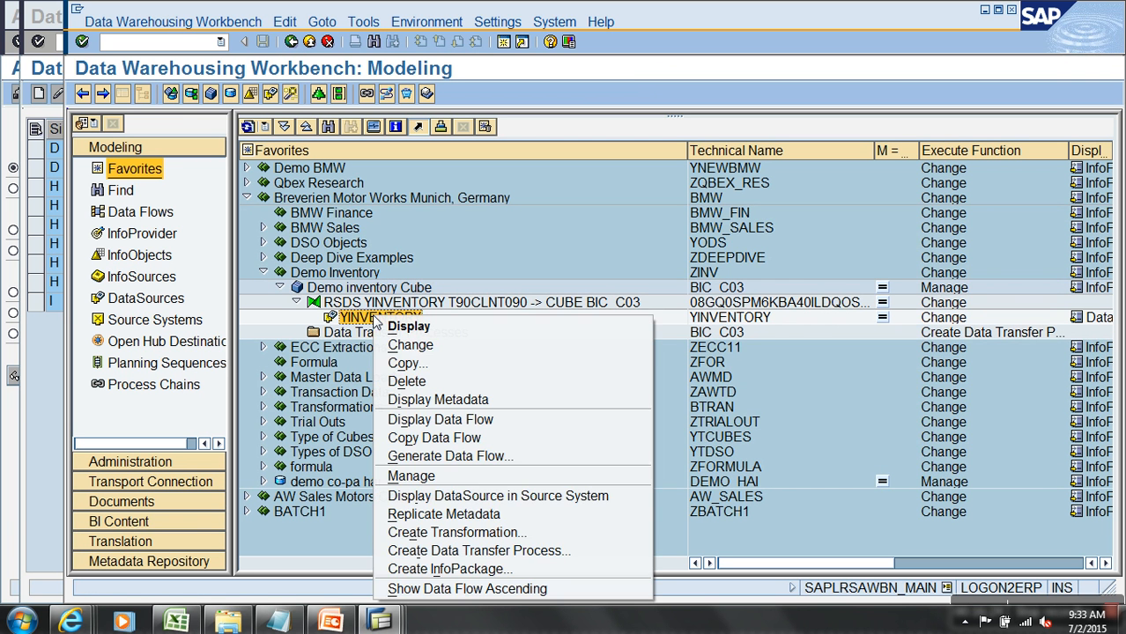
left_click(449, 568)
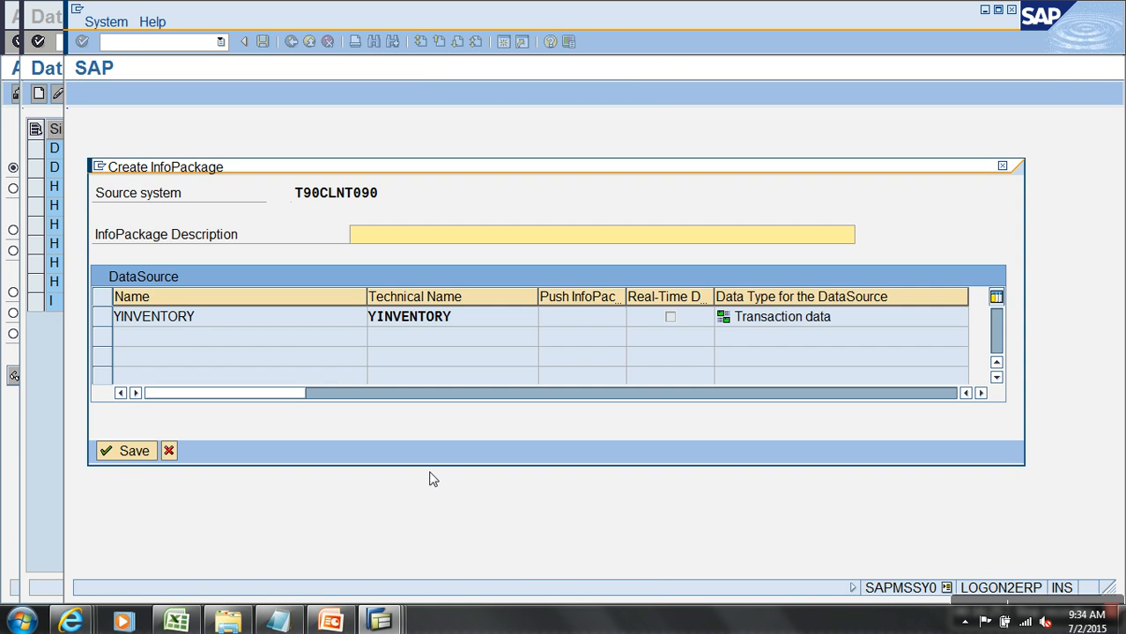
type("load moments")
key("Return")
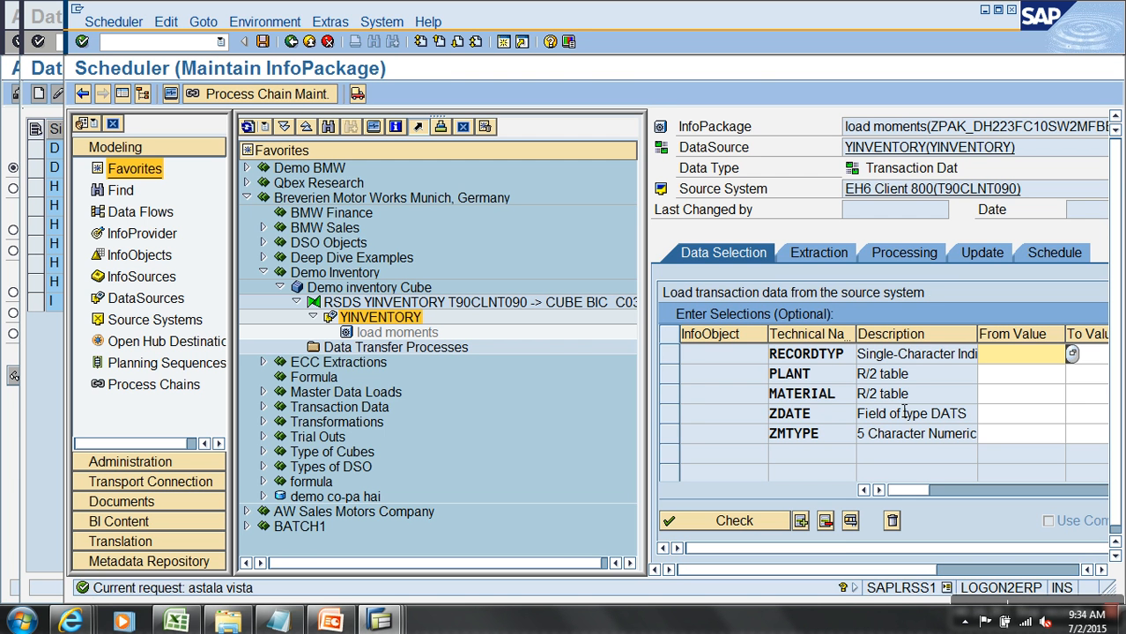
Step: Show the InfoPackage maintenance at full width and start its data load immediately
left_click(122, 93)
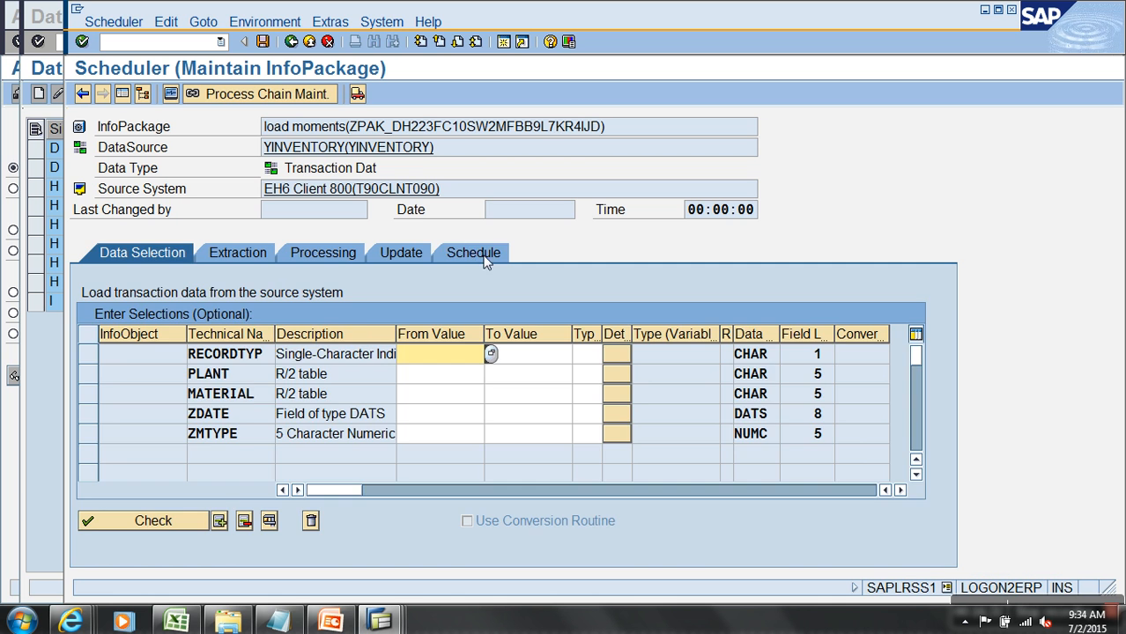
left_click(482, 254)
left_click(230, 444)
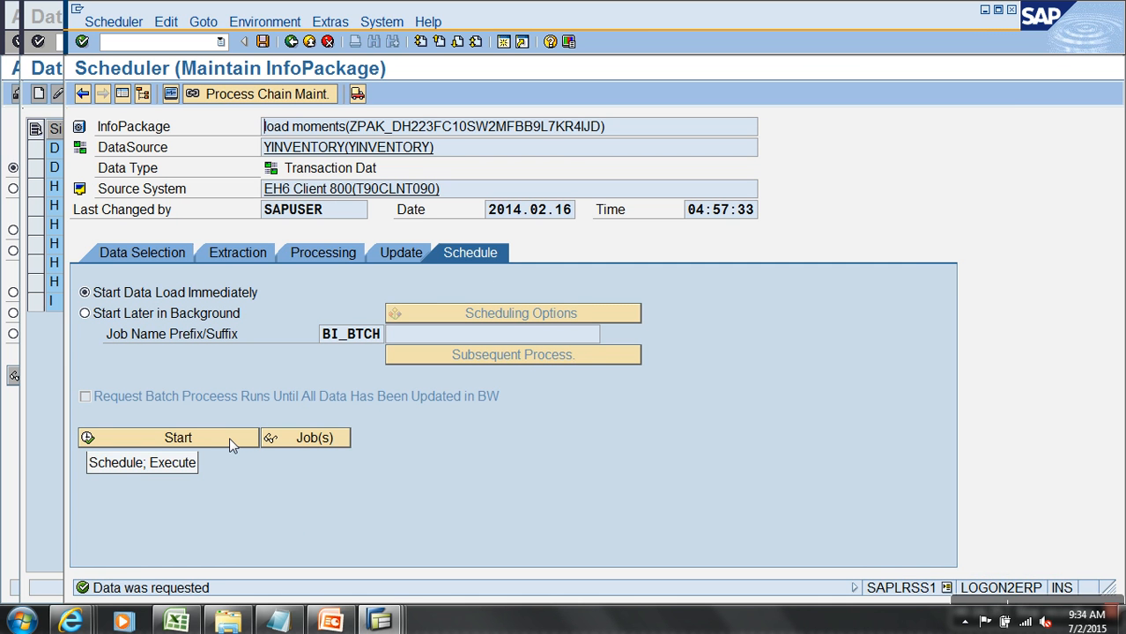
Step: Open the monitor for the 'load moments' load, refresh the request's status and close the message window
key("F6")
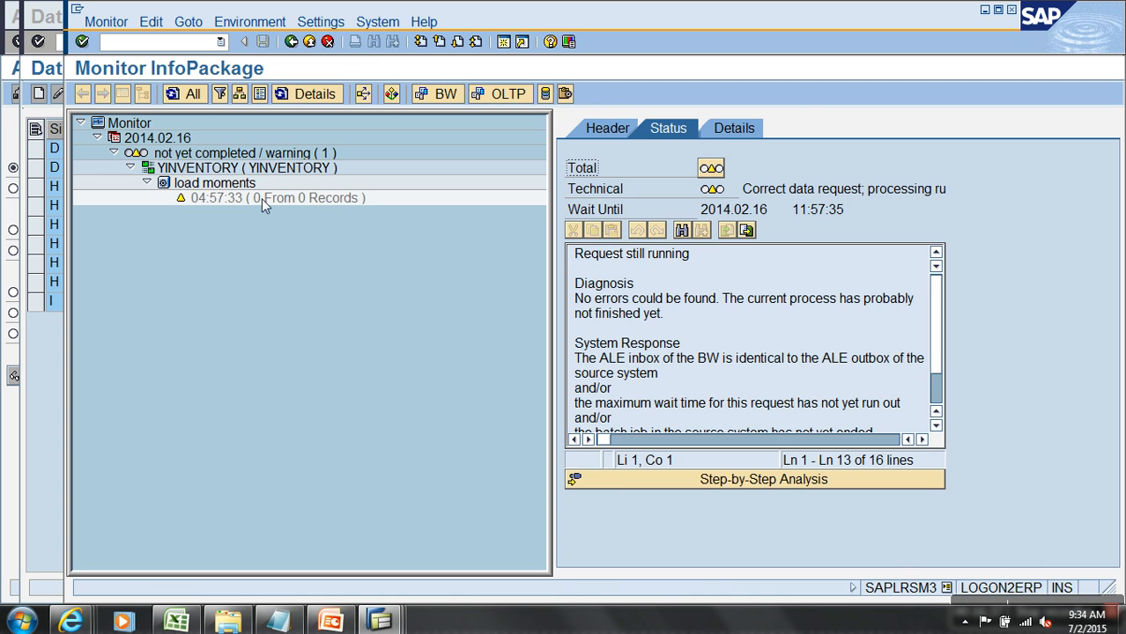
left_click(262, 198)
double_click(232, 199)
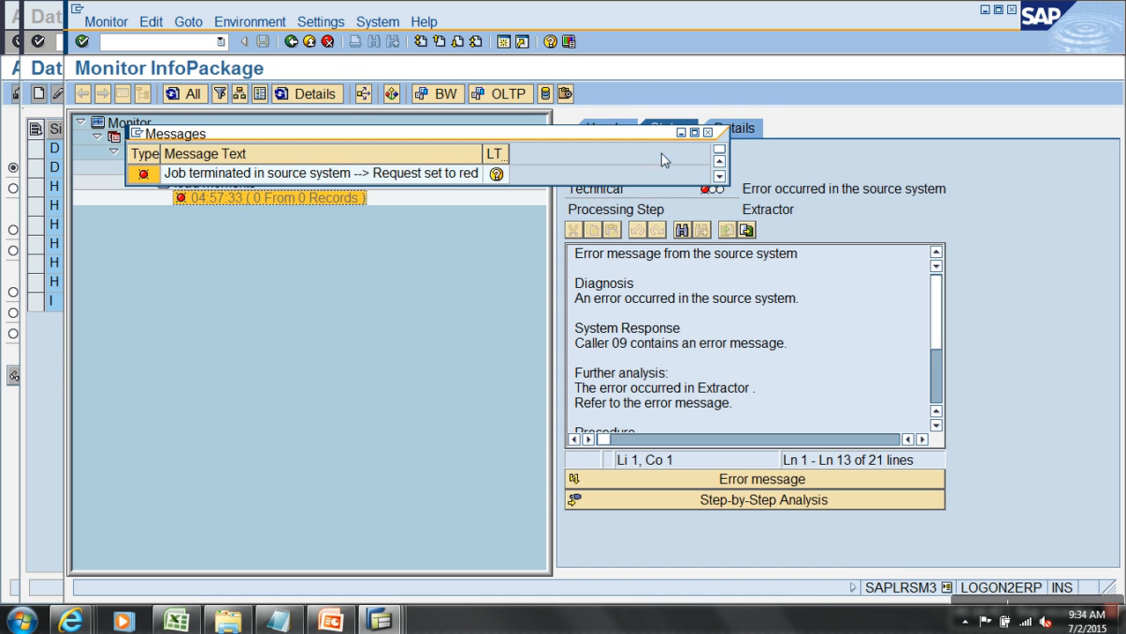
left_click(708, 132)
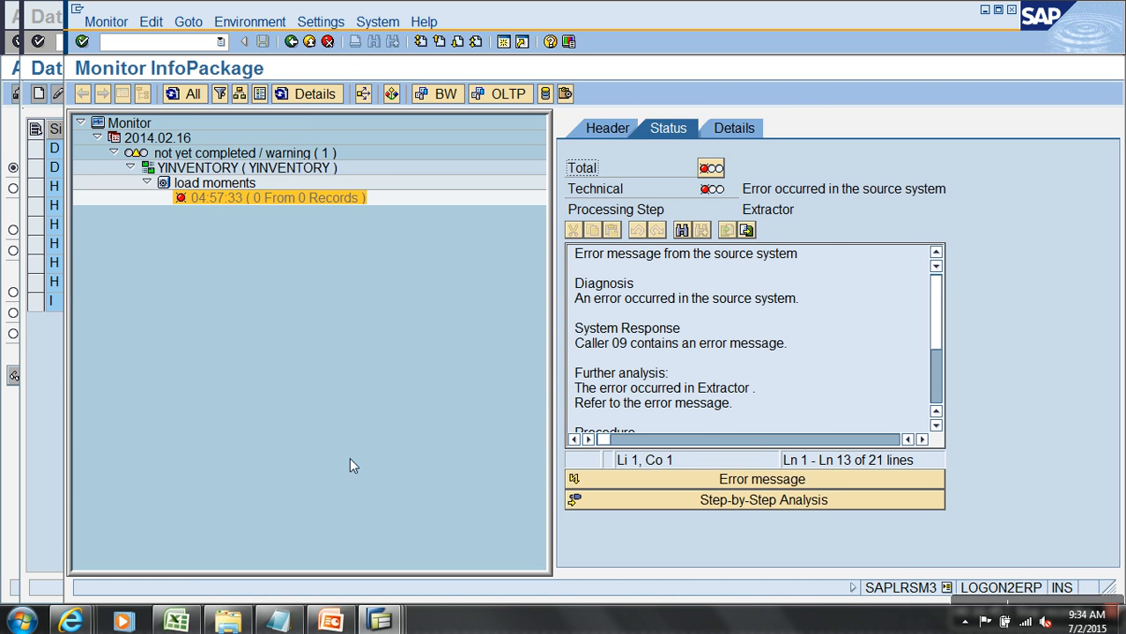
Step: Display the load request's header data and copy its full request number
left_click(621, 129)
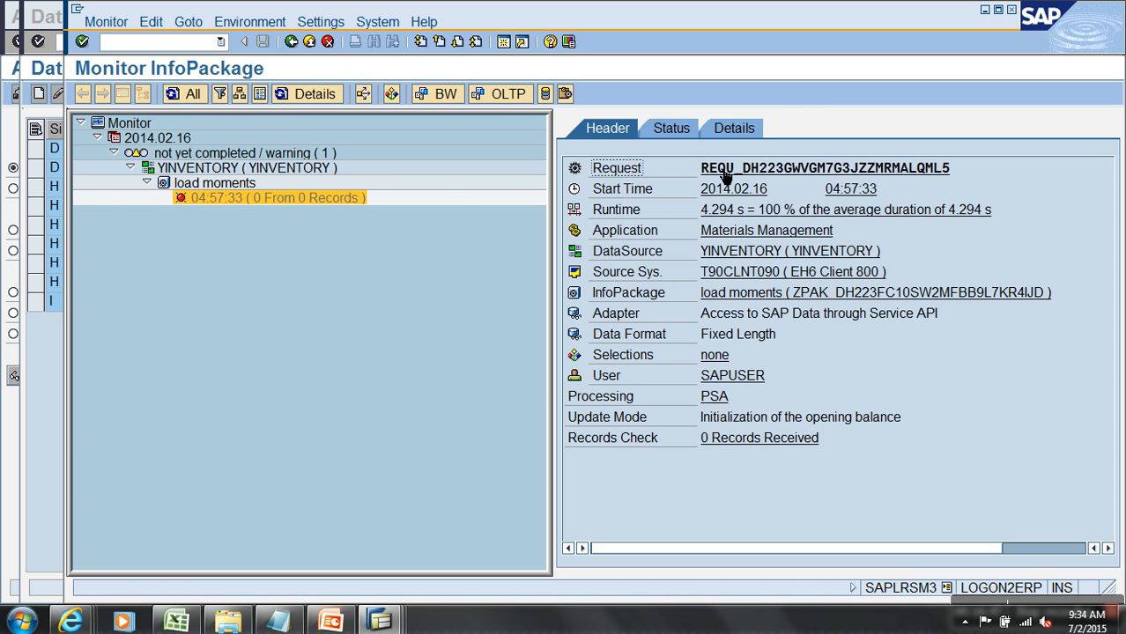
left_click(722, 172)
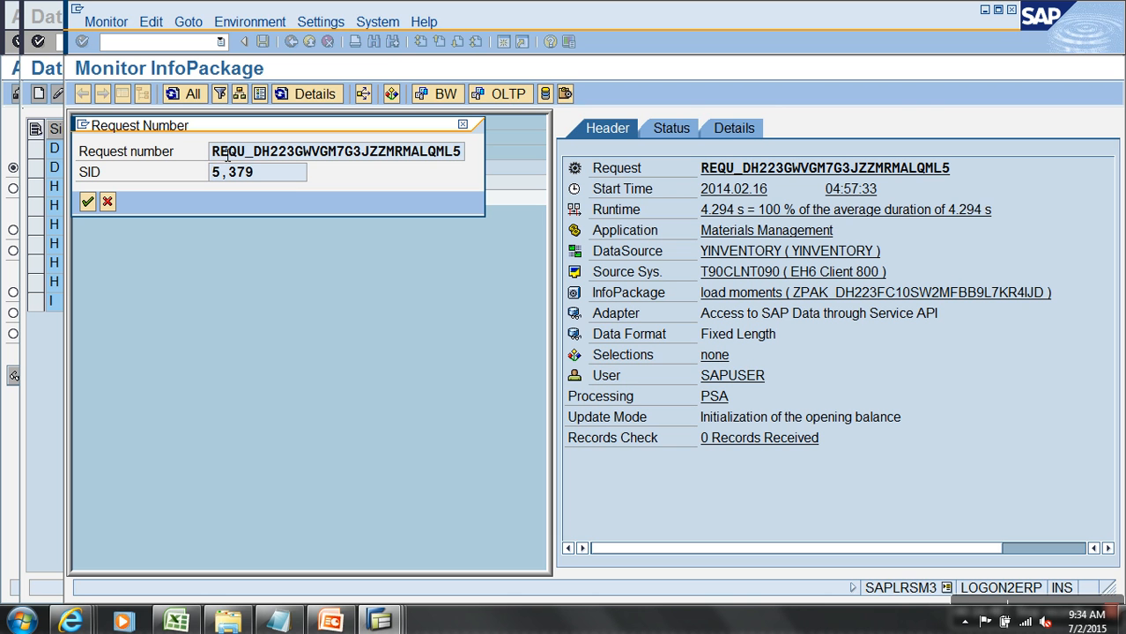
left_click_drag(222, 159, 488, 163)
Step: In the ROOSOURCE Data Browser session, start transaction SM37 and list the job named 'bi' followed by the copied request number
left_click(381, 622)
left_click(666, 559)
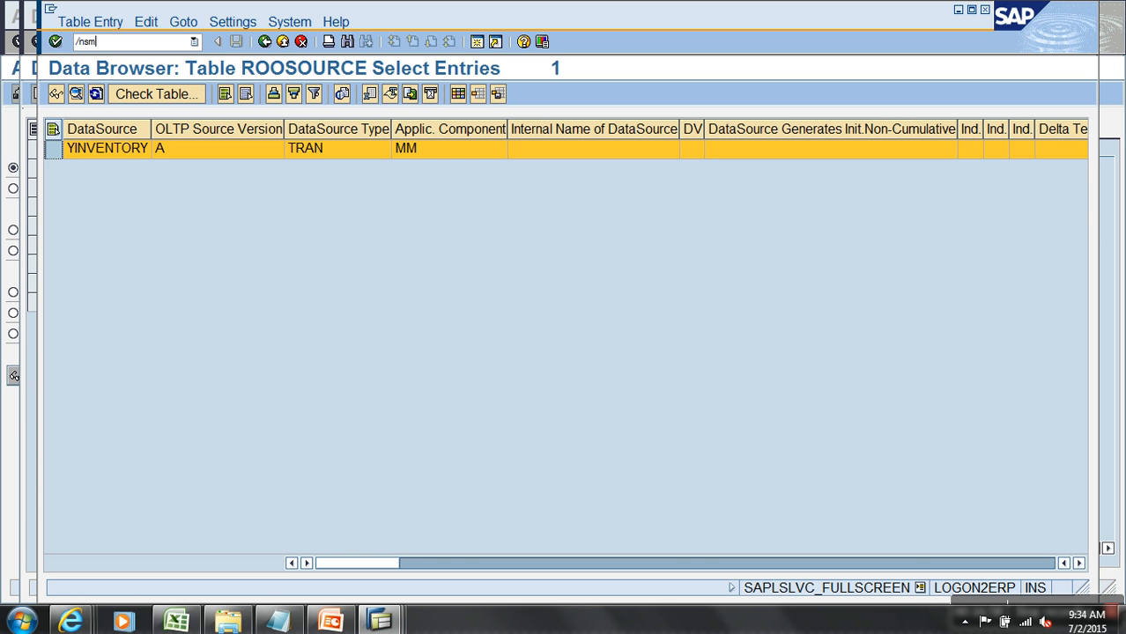
type("/nsm37")
key("Return")
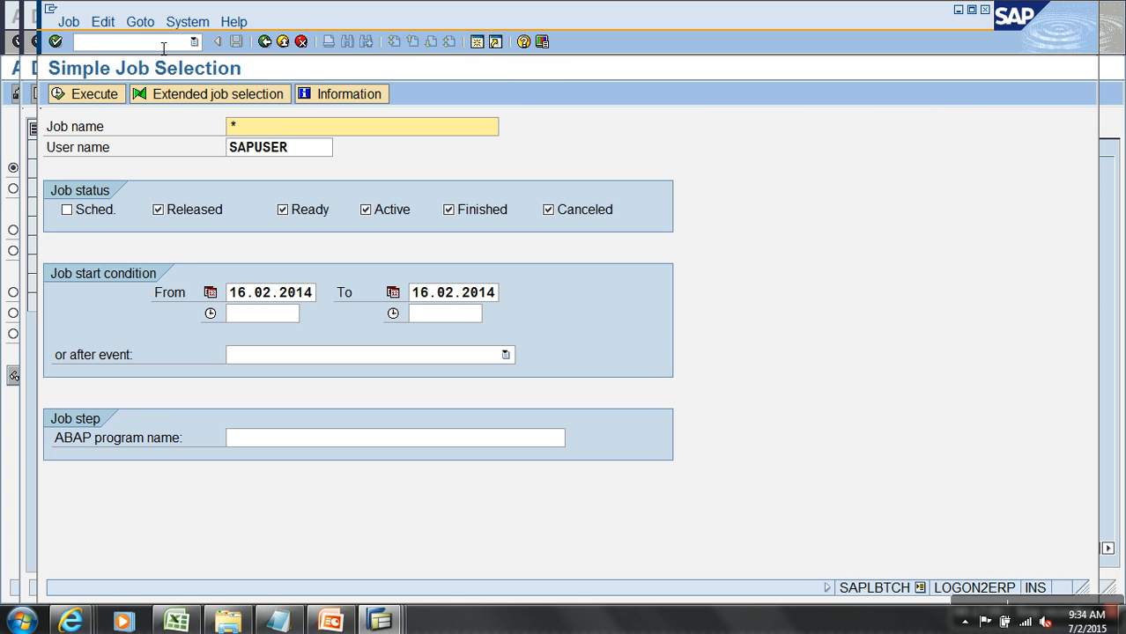
type("bi")
key("ctrl+v")
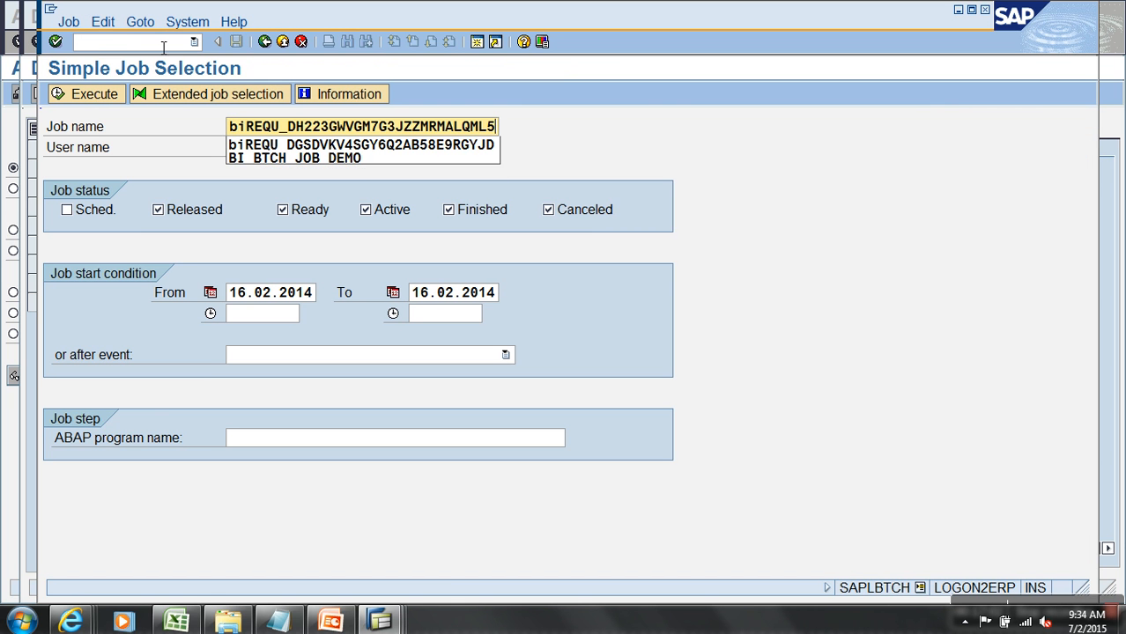
left_click(640, 136)
left_click(88, 94)
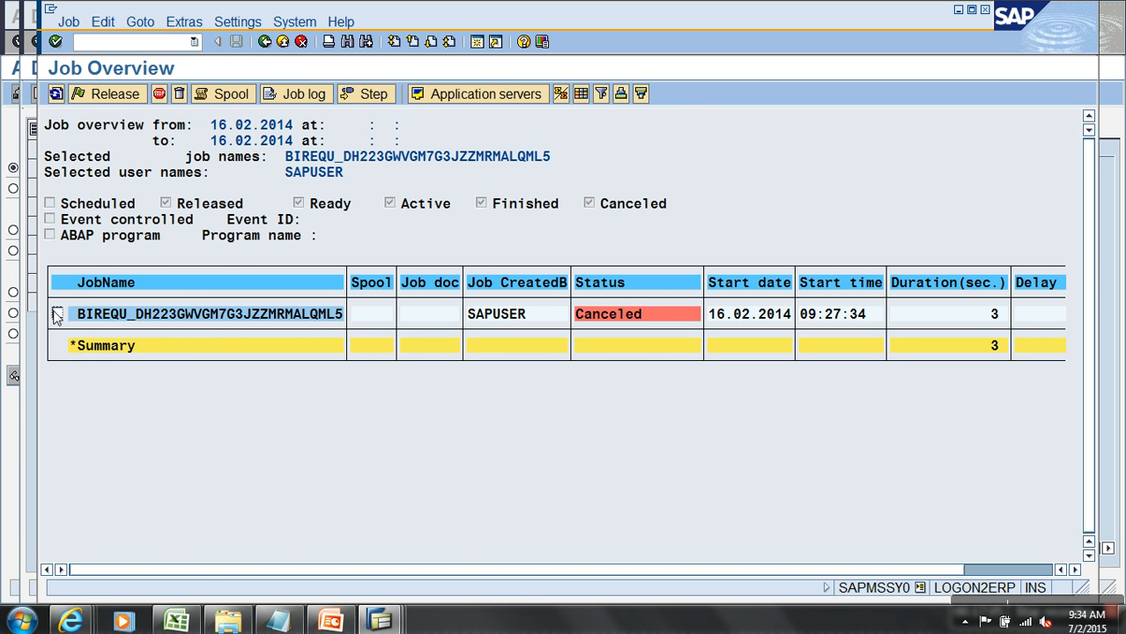
Step: Select the listed BIREQU job and examine its job log through to the last entries
left_click(57, 315)
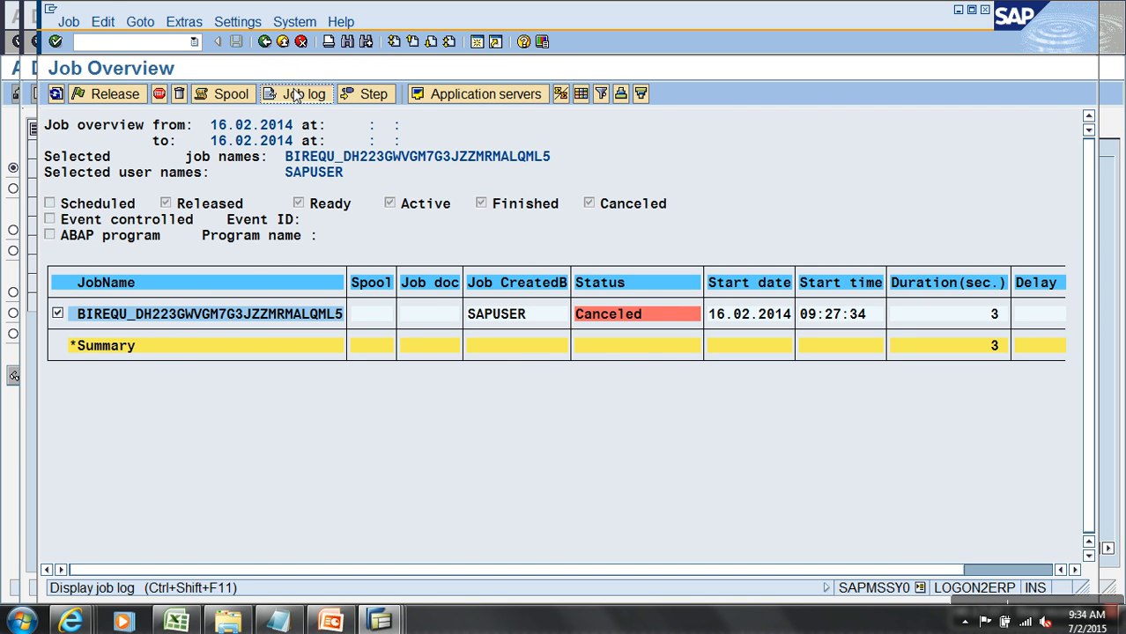
left_click(296, 95)
scroll(453, 440, "down", 2)
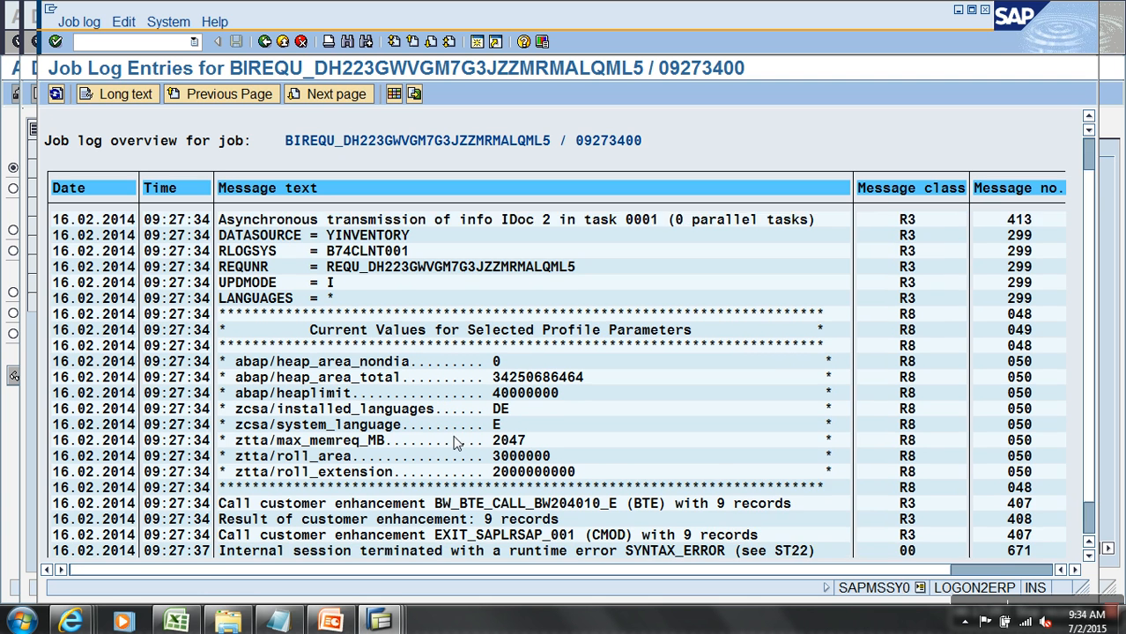
scroll(453, 440, "down", 2)
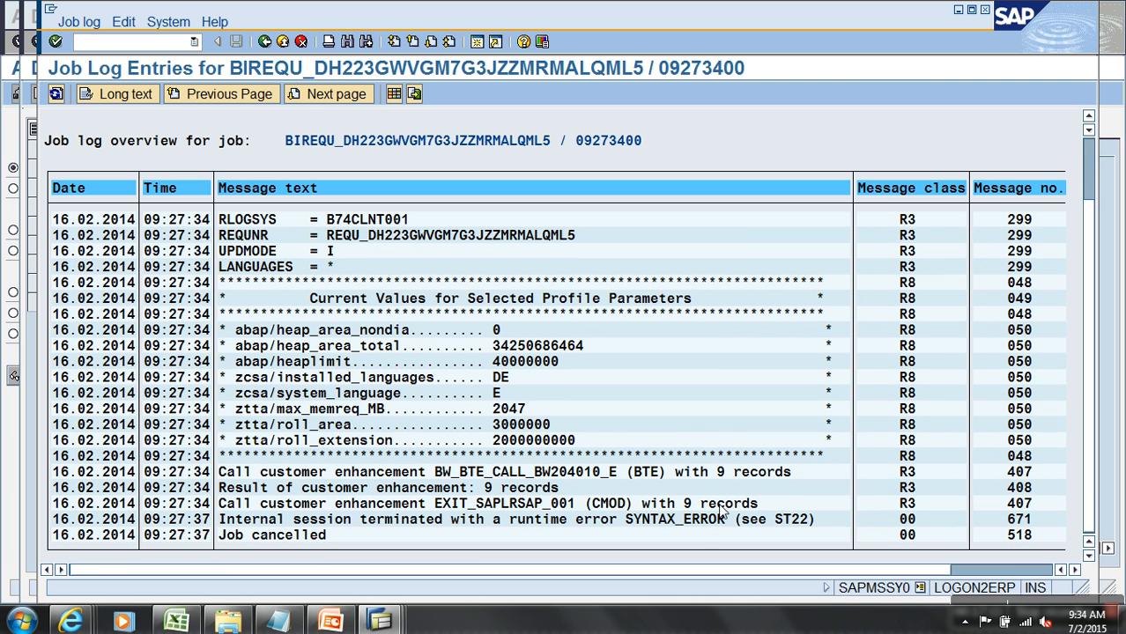
Step: Open the SYNTAX_ERROR runtime dump from the job log and read its error explanation and suggested remedies
double_click(695, 519)
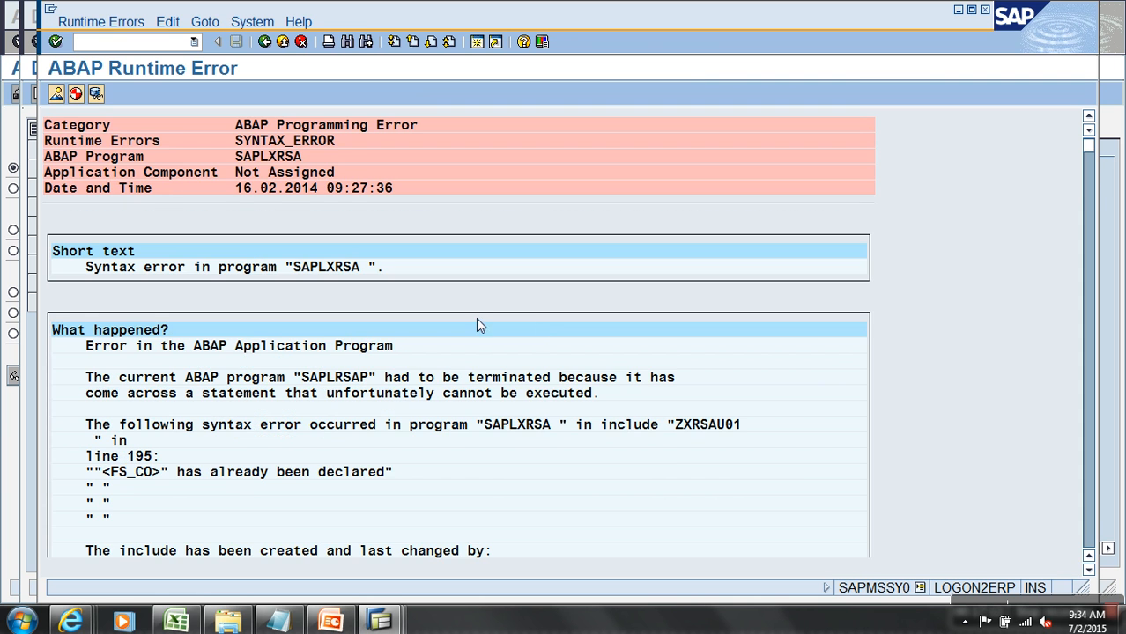
scroll(479, 511, "down", 3)
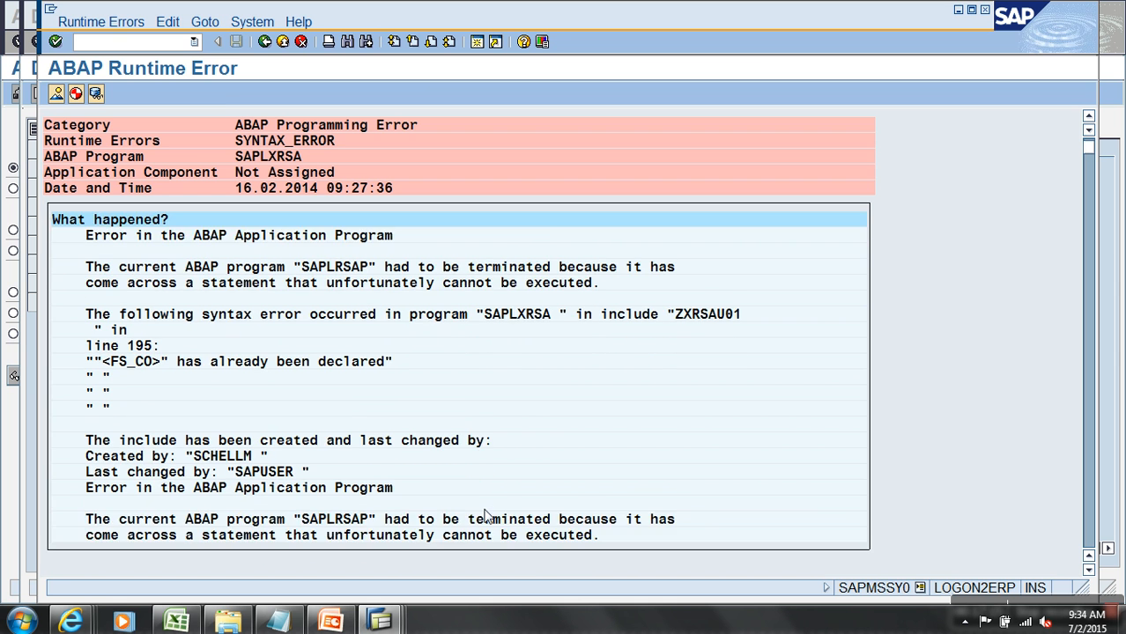
scroll(487, 515, "down", 4)
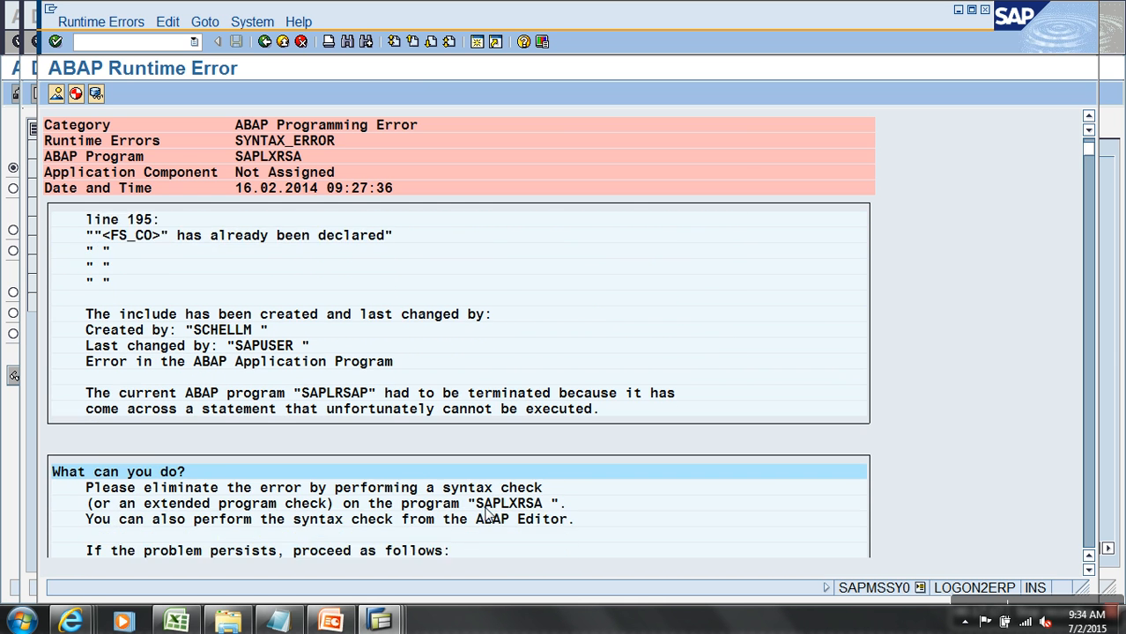
scroll(489, 513, "down", 4)
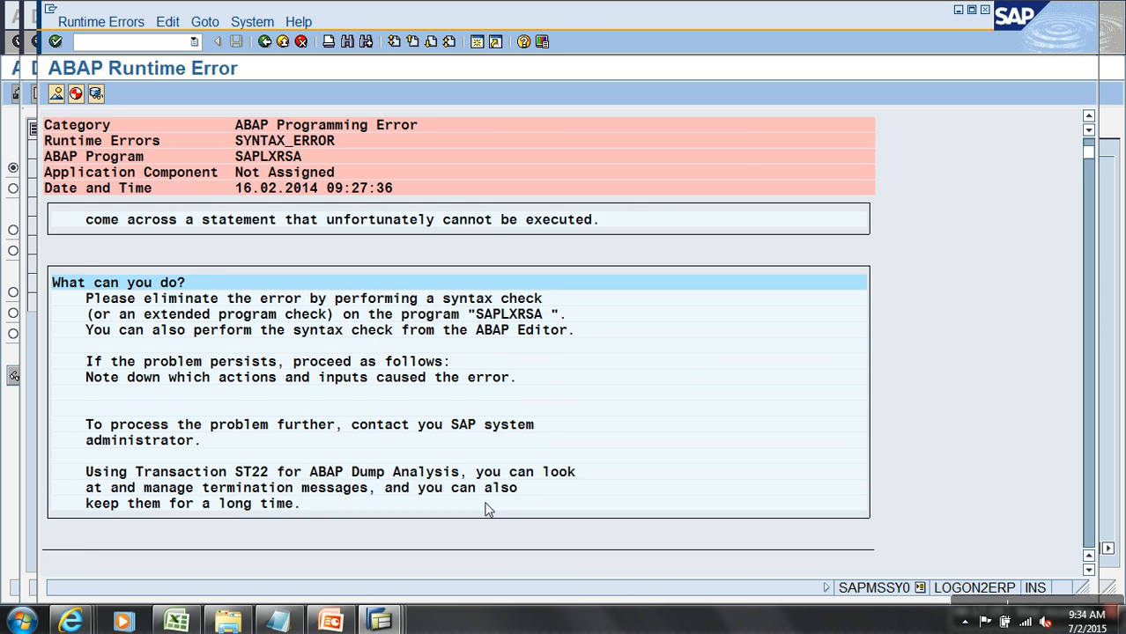
scroll(489, 507, "down", 1)
Step: Go to the dump's source code extract and examine the customer exit call where the program terminated
left_click(1086, 534)
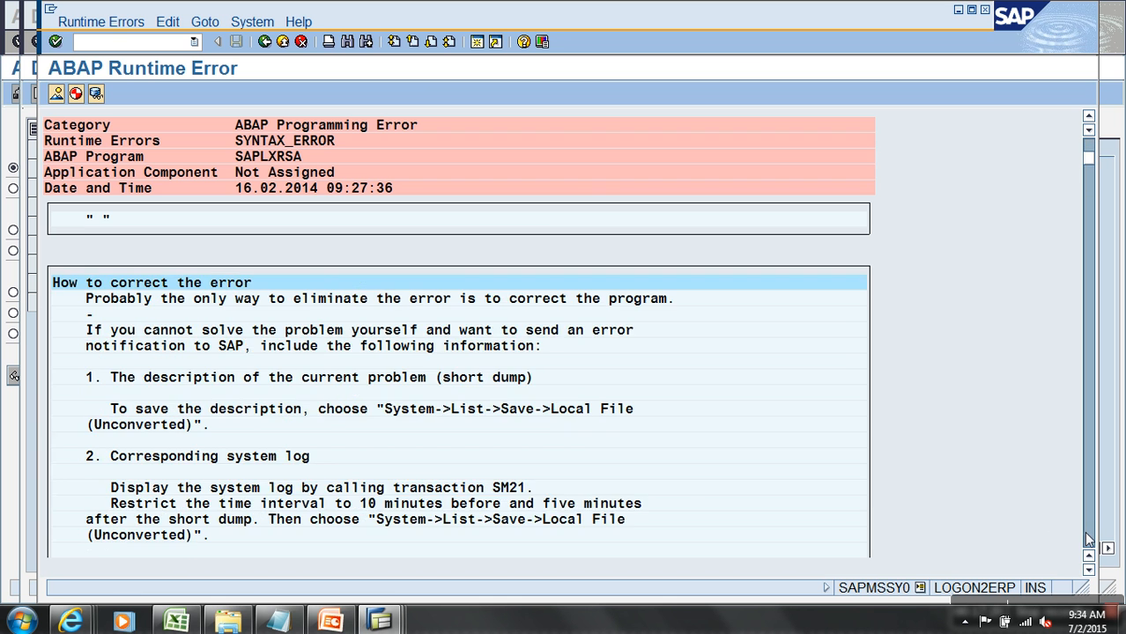
left_click(1088, 540)
left_click(1088, 539)
left_click(1088, 539)
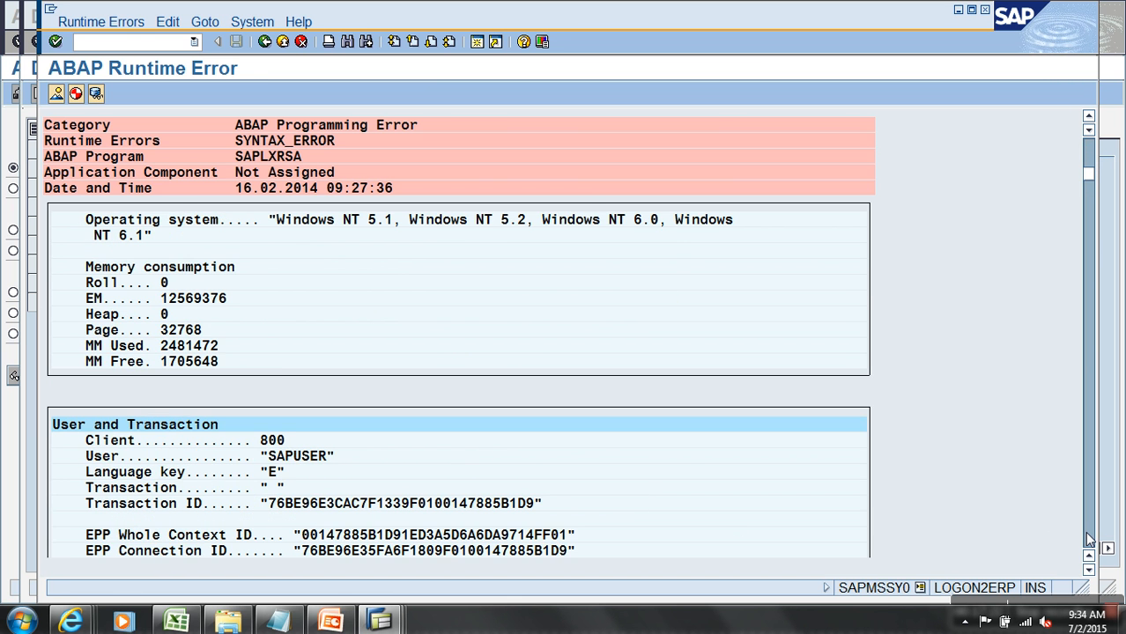
left_click(1088, 539)
left_click(1088, 540)
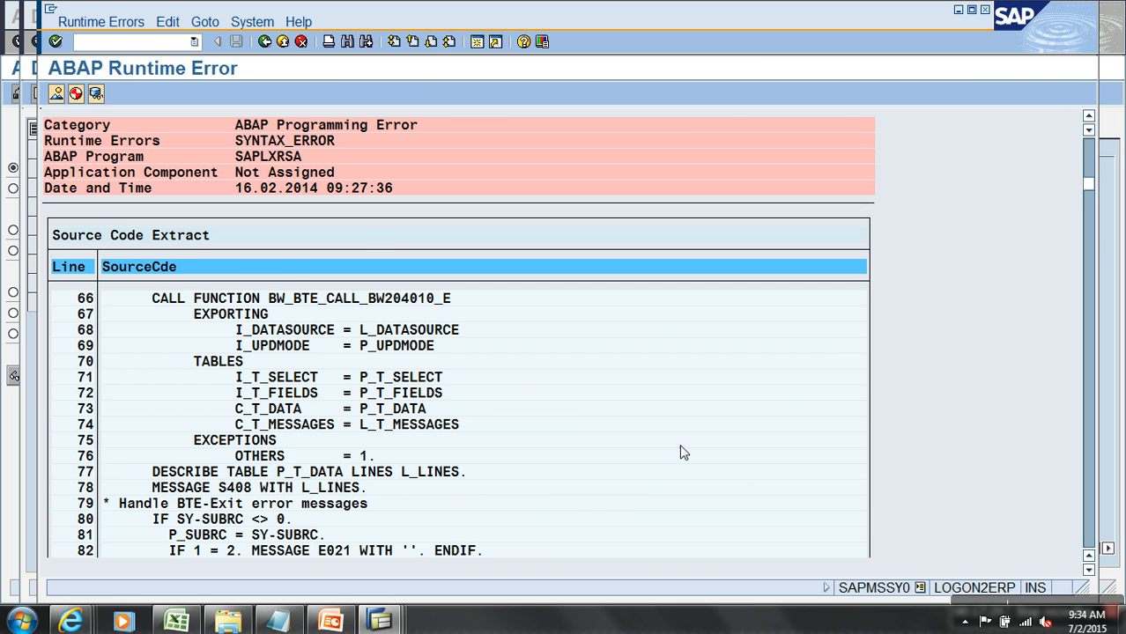
scroll(677, 445, "down", 1)
scroll(676, 445, "down", 4)
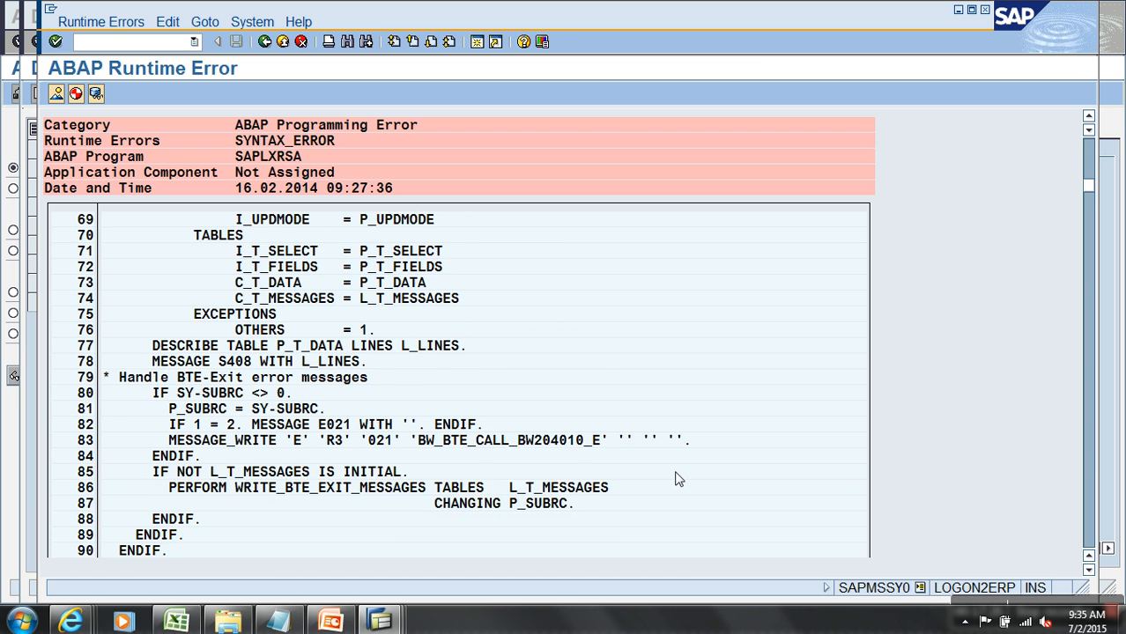
scroll(678, 481, "down", 3)
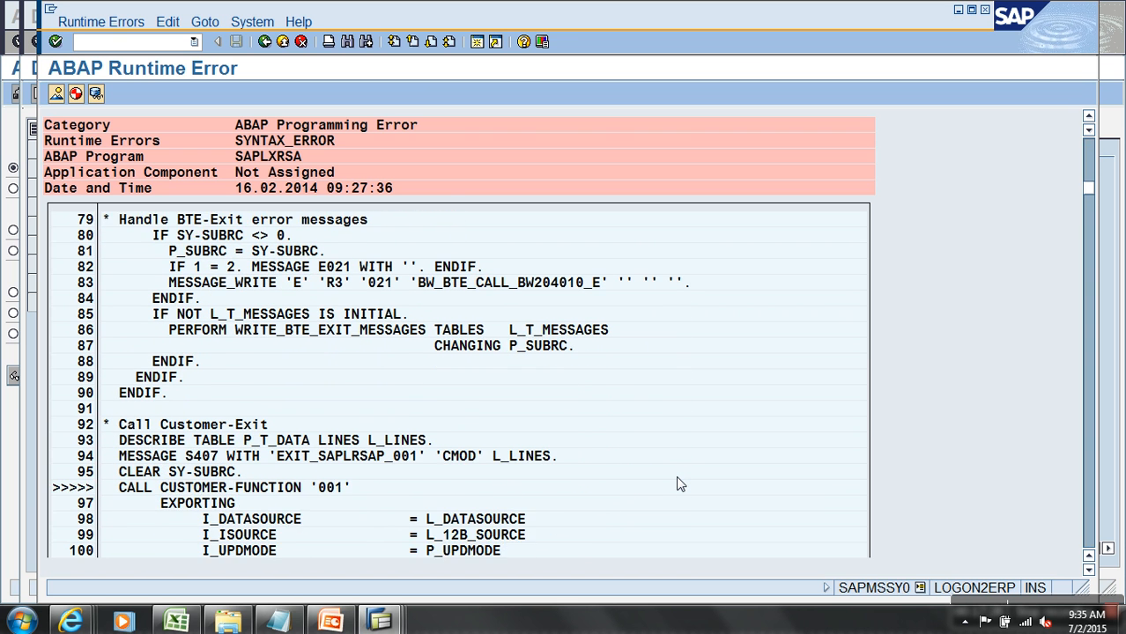
scroll(678, 483, "down", 2)
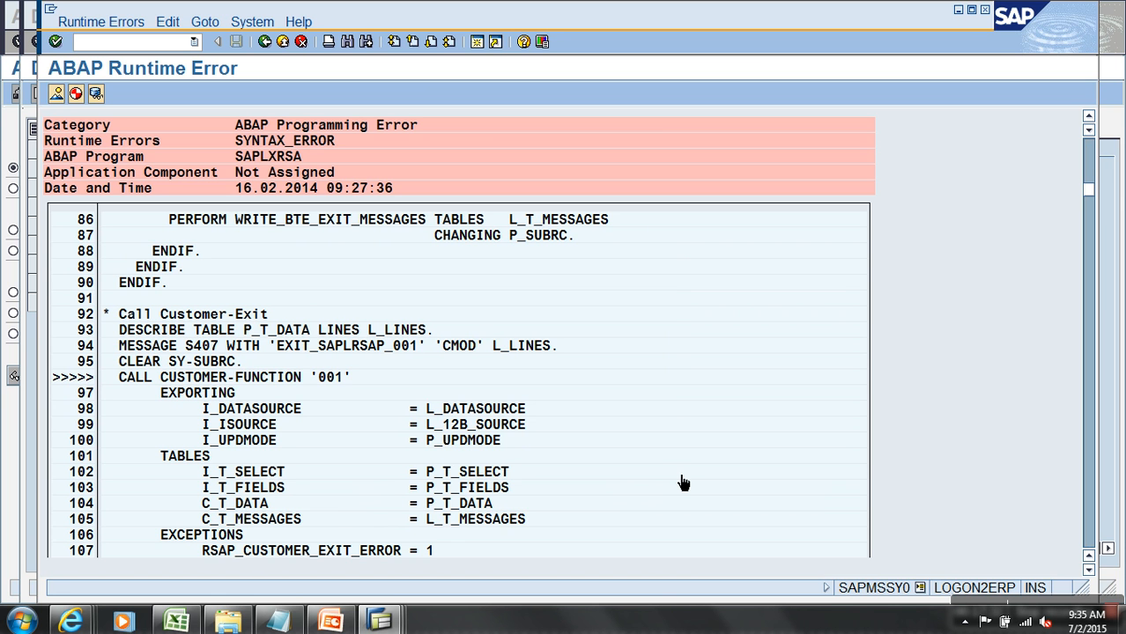
scroll(679, 480, "down", 2)
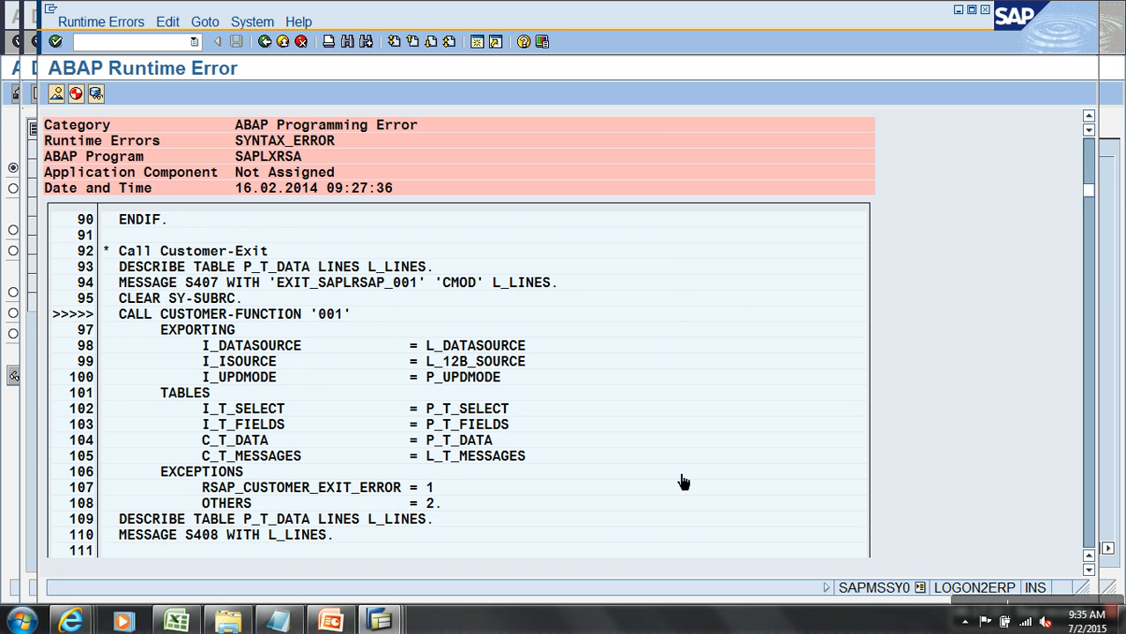
Step: Navigate from the marked CALL CUSTOMER-FUNCTION '001' line through EXIT_SAPLRSAP_001 into include ZXRSAU01
double_click(286, 305)
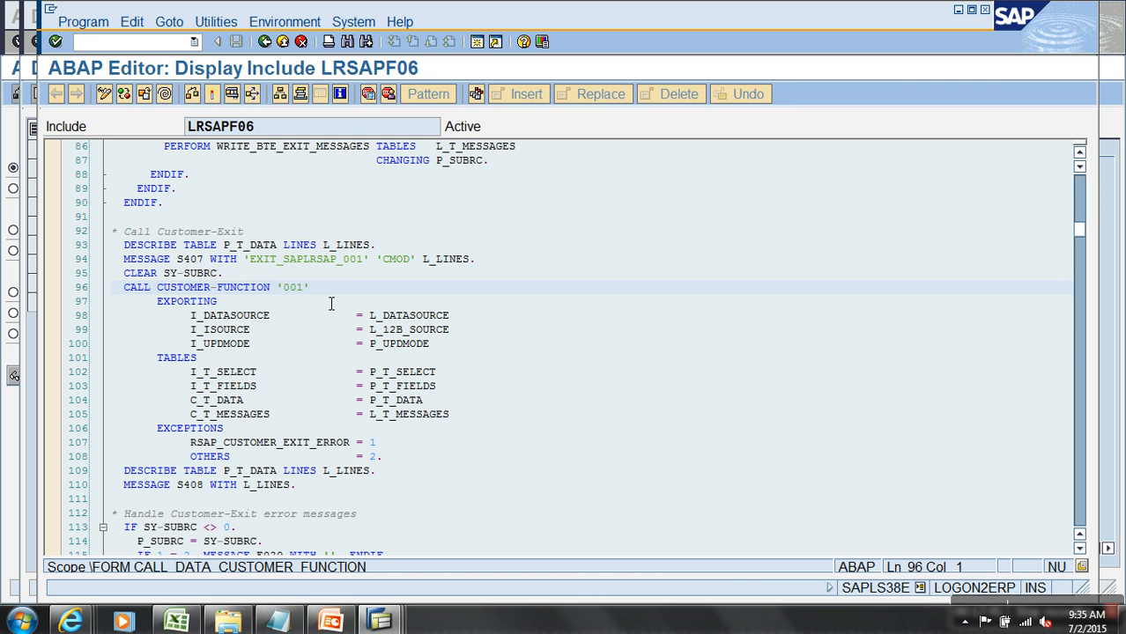
double_click(337, 263)
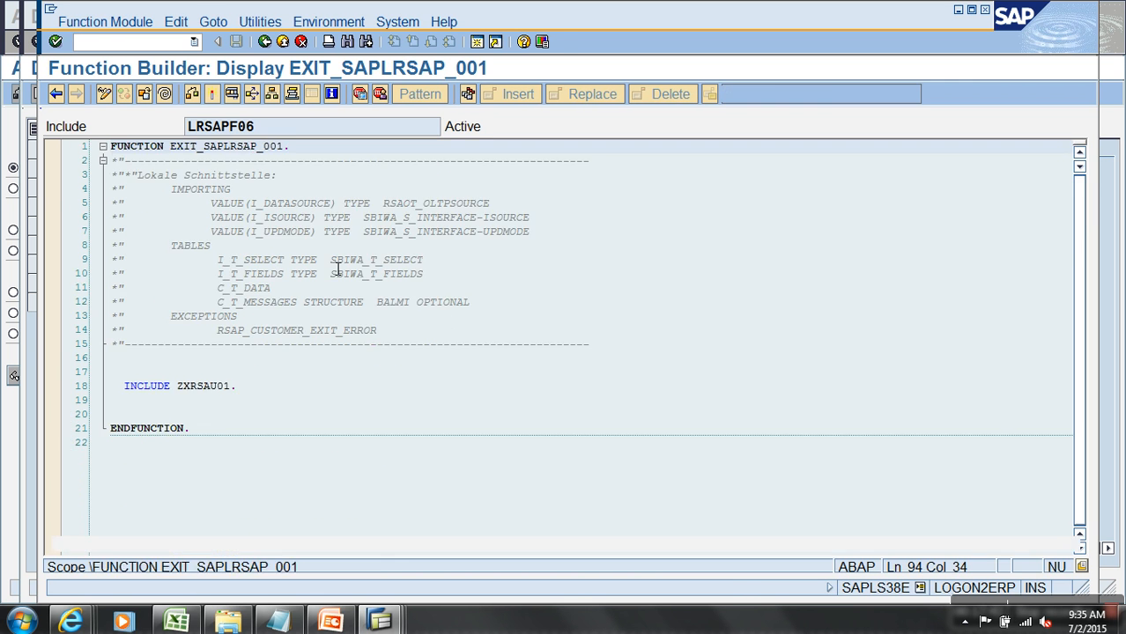
double_click(235, 433)
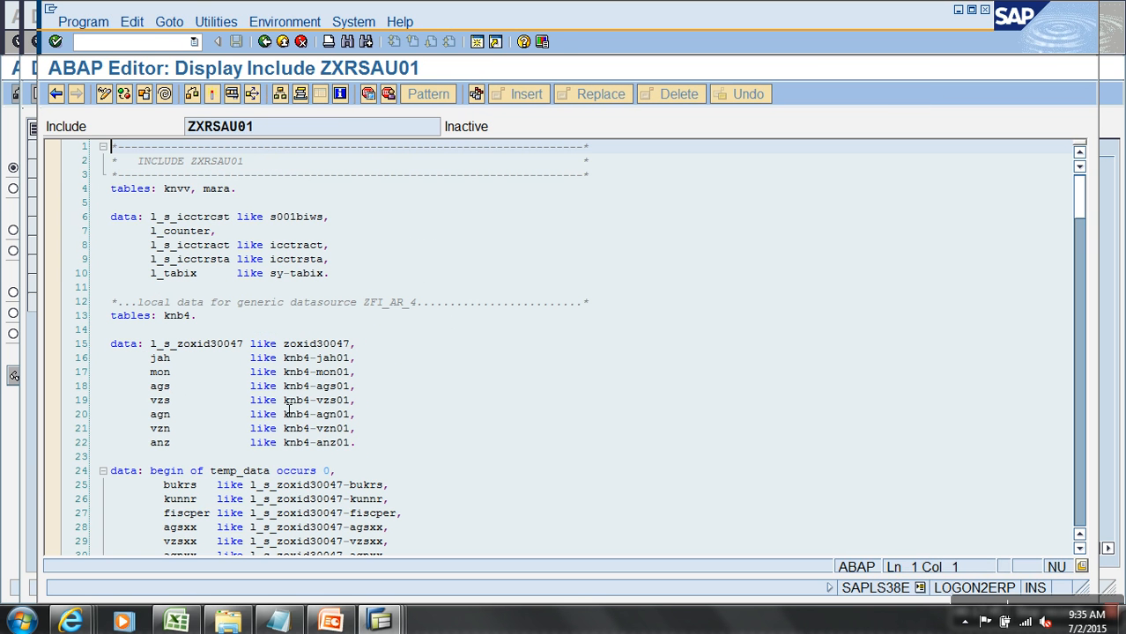
Step: Run a syntax check on include ZXRSAU01, review the reported messages and close the results
key("ctrl+F2")
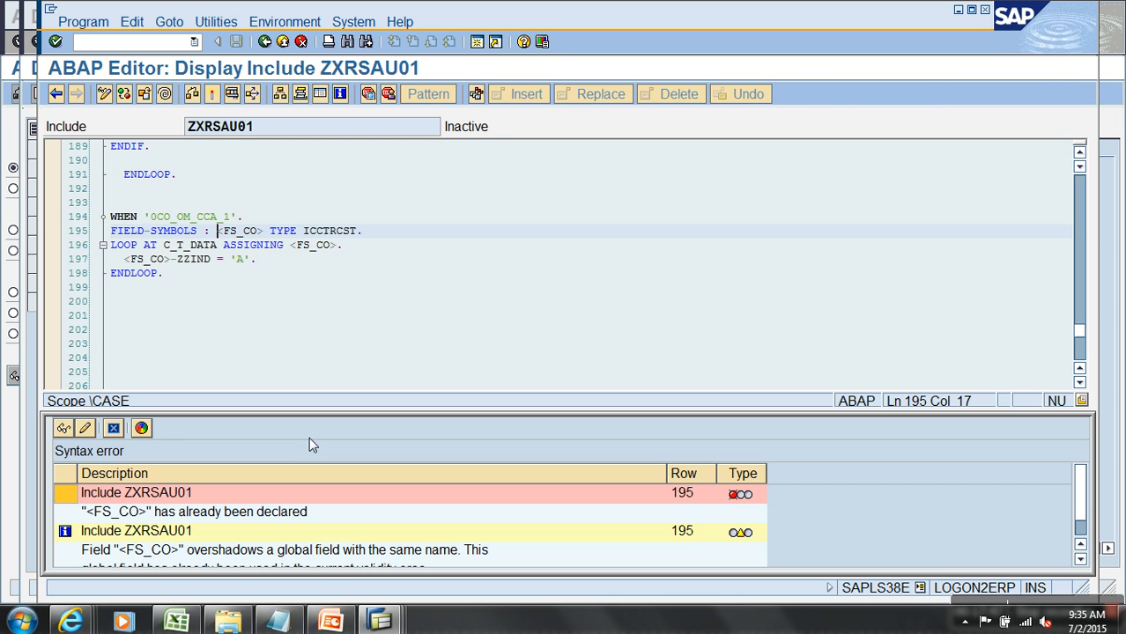
left_click(225, 533)
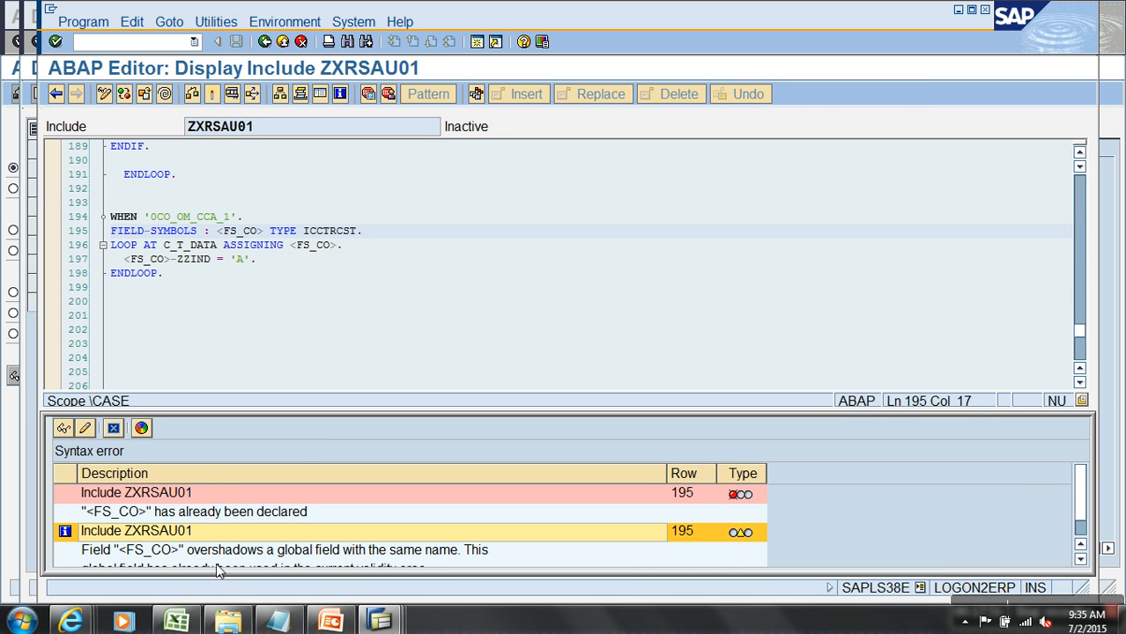
left_click(112, 428)
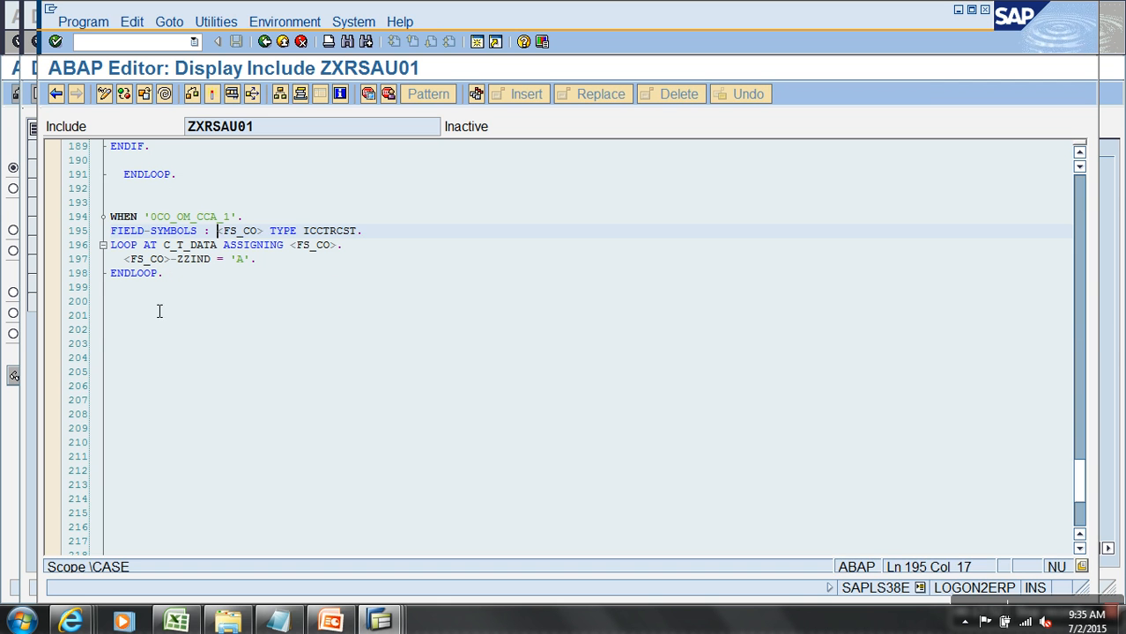
Step: Comment out the WHEN '0CO_OM_CCA_1' block in lines 194 to 198 and activate include ZXRSAU01
left_click(104, 94)
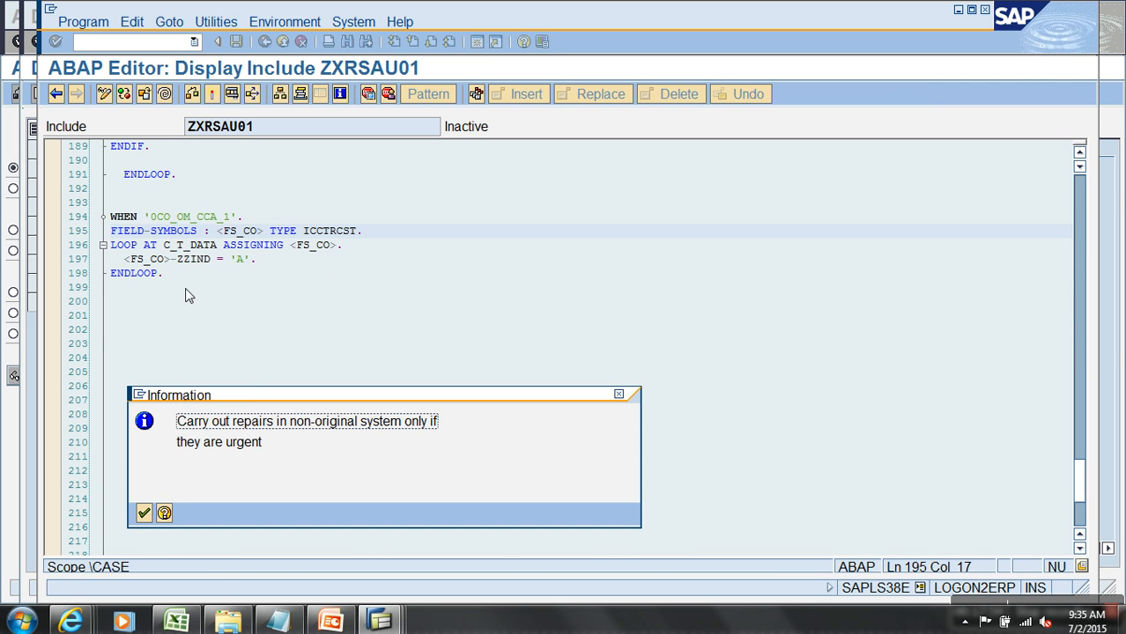
left_click(144, 515)
left_click_drag(171, 291, 103, 222)
key("ctrl+less")
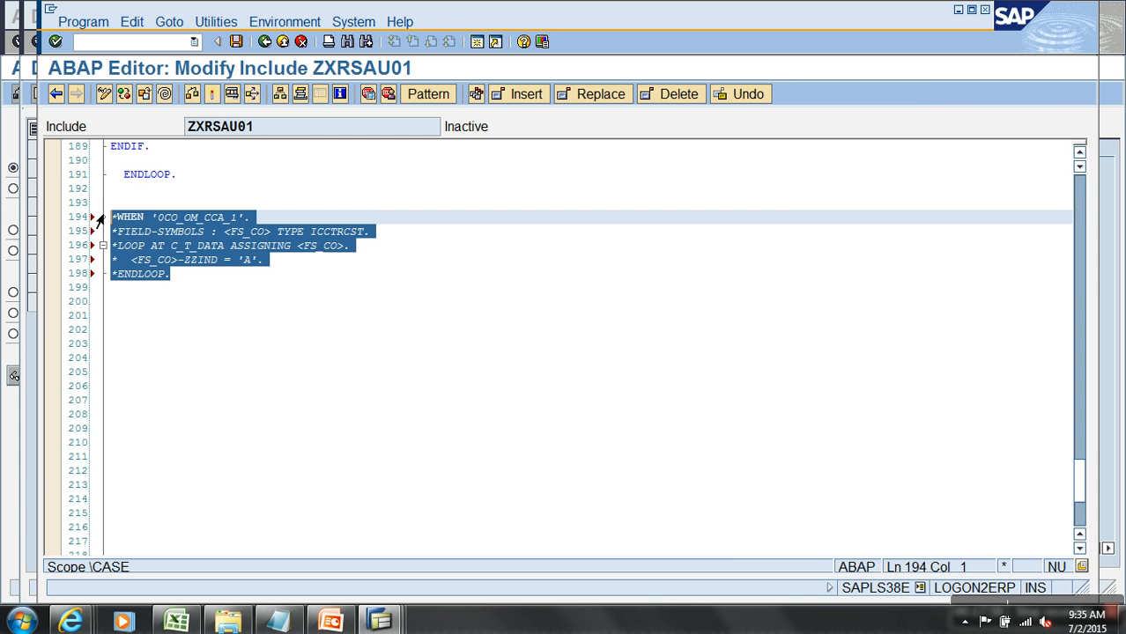
left_click(212, 97)
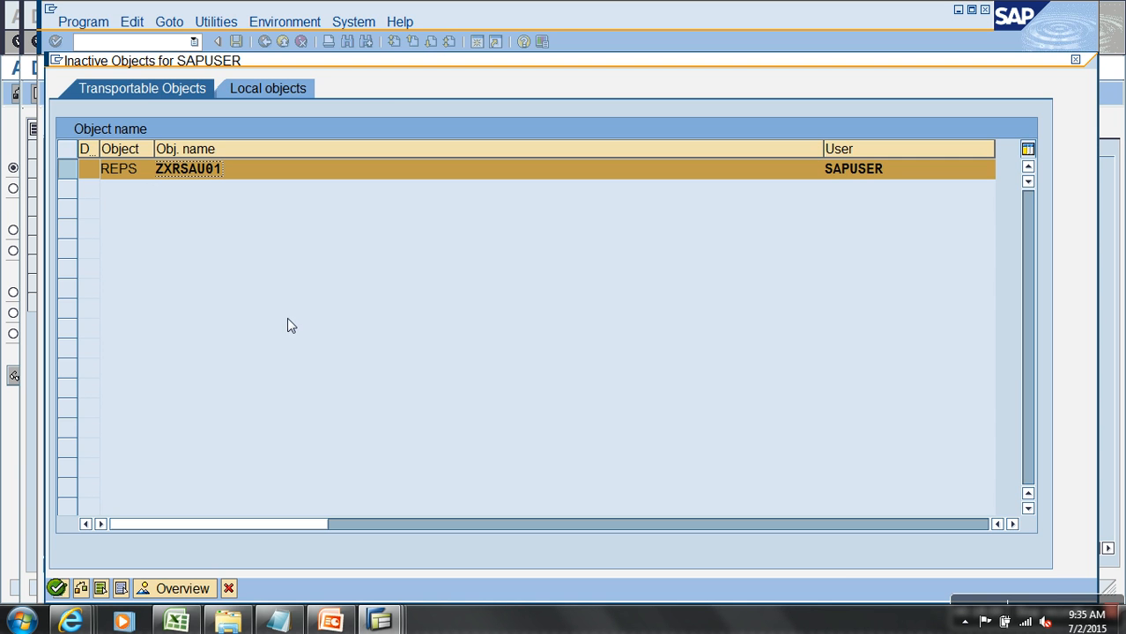
left_click(59, 590)
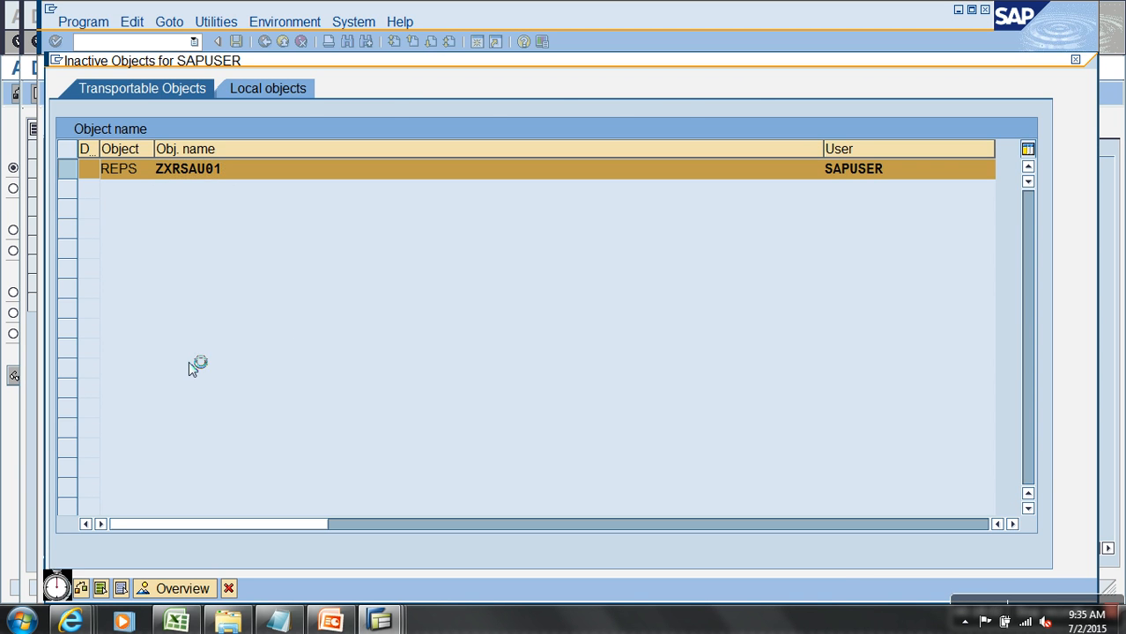
Step: Return to the Monitor InfoPackage session, close the request number window and restart the 'load moments' InfoPackage immediately
left_click(380, 622)
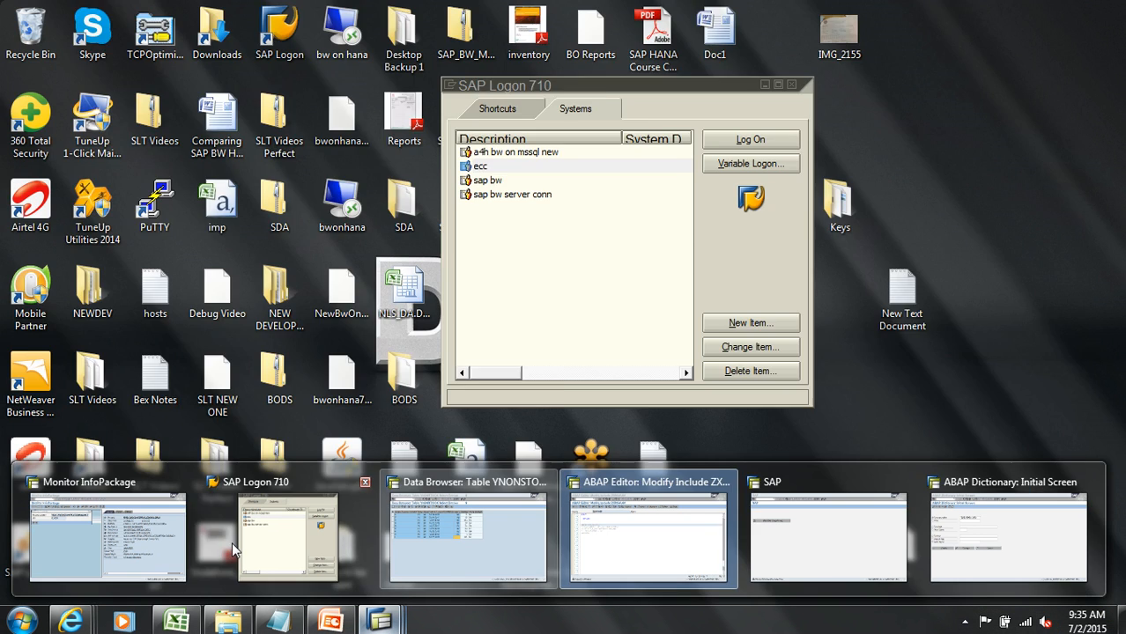
left_click(151, 539)
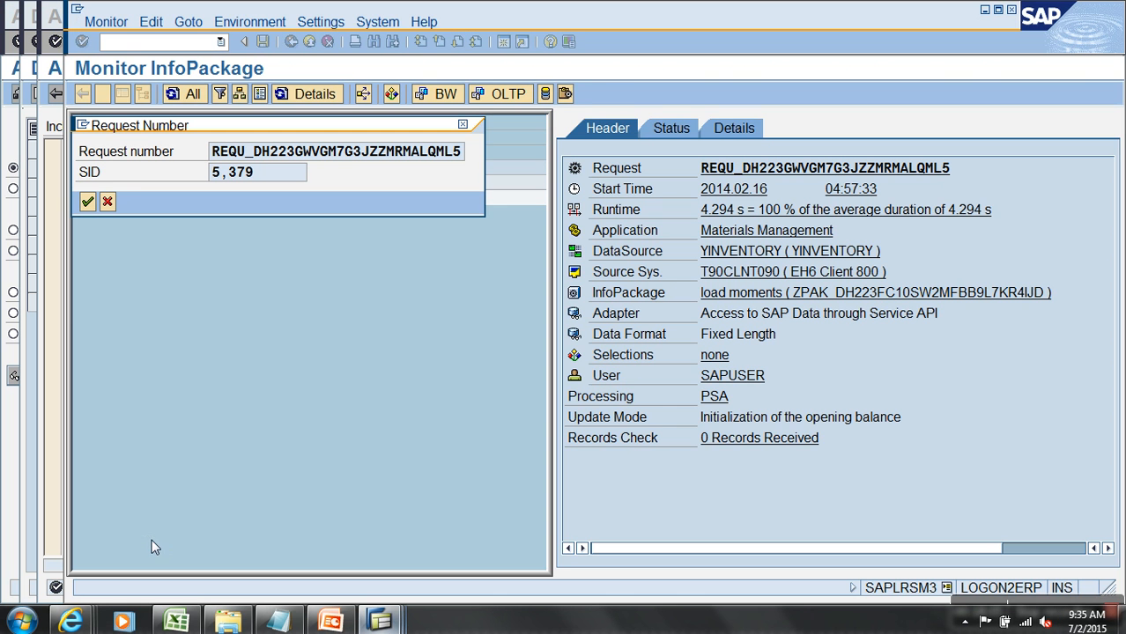
left_click(106, 201)
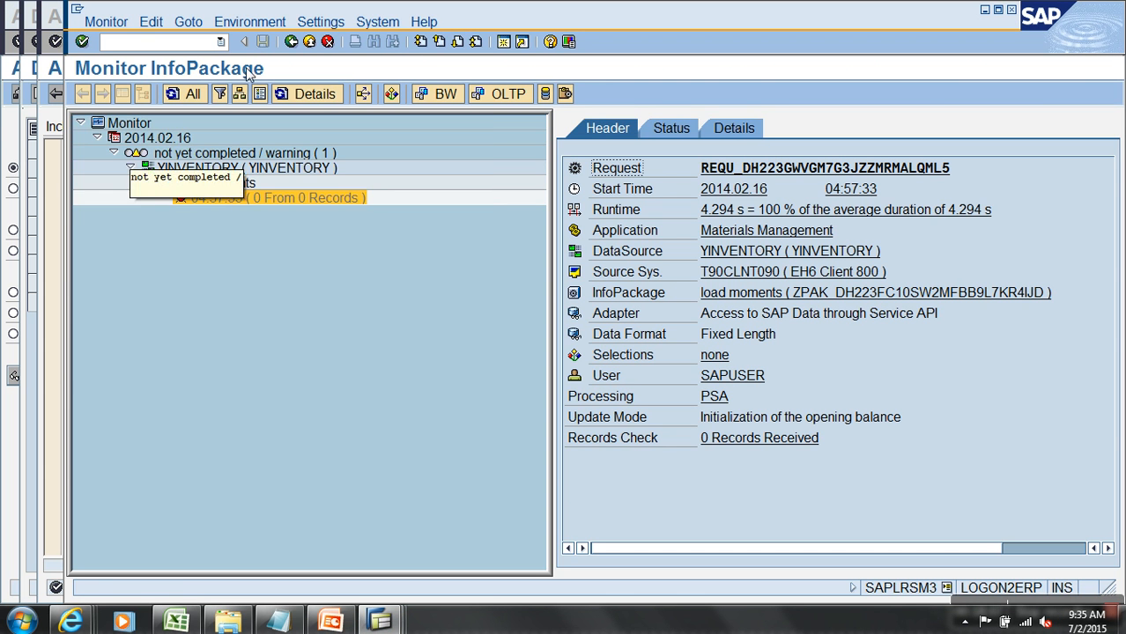
double_click(265, 185)
left_click(190, 437)
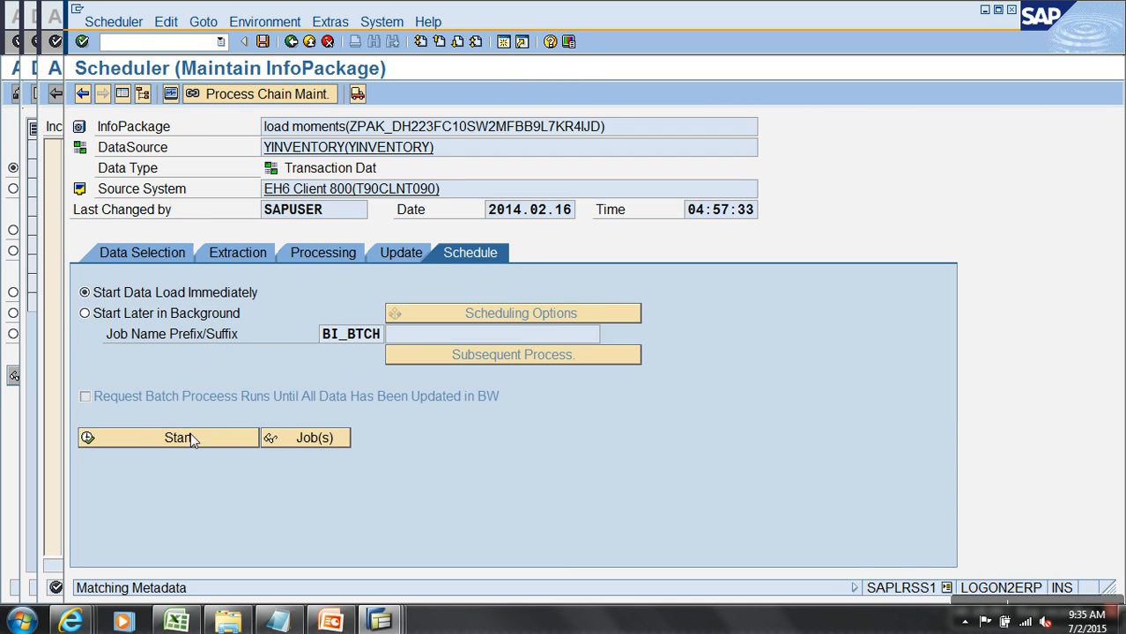
Step: Monitor the restarted load, refresh its request status and go back to the Data Warehousing Workbench
left_click(171, 93)
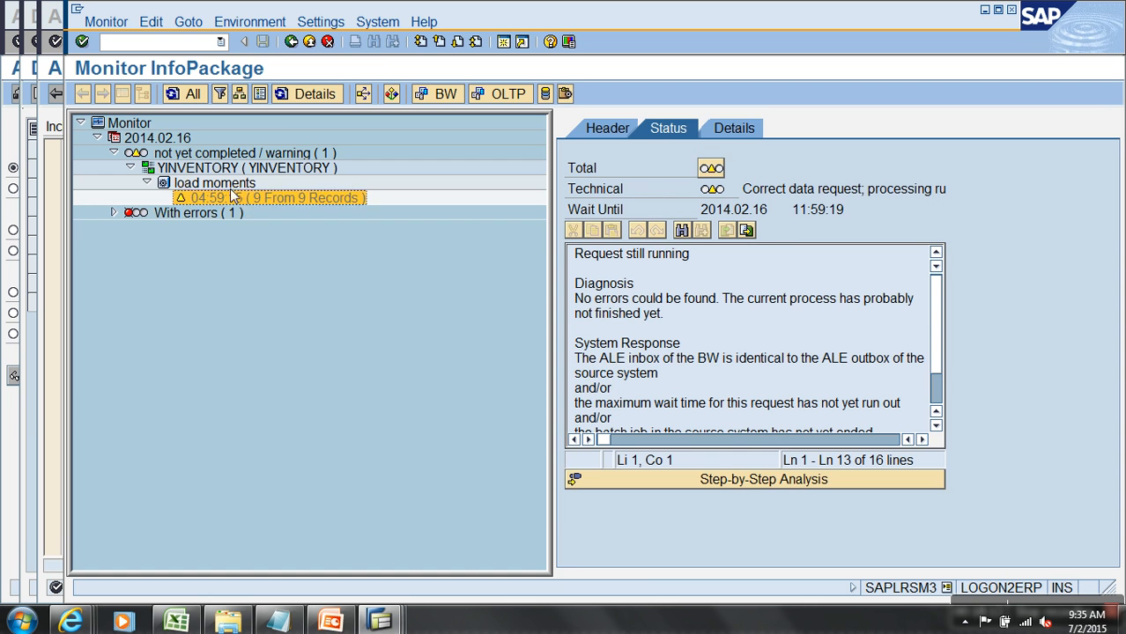
left_click(227, 200)
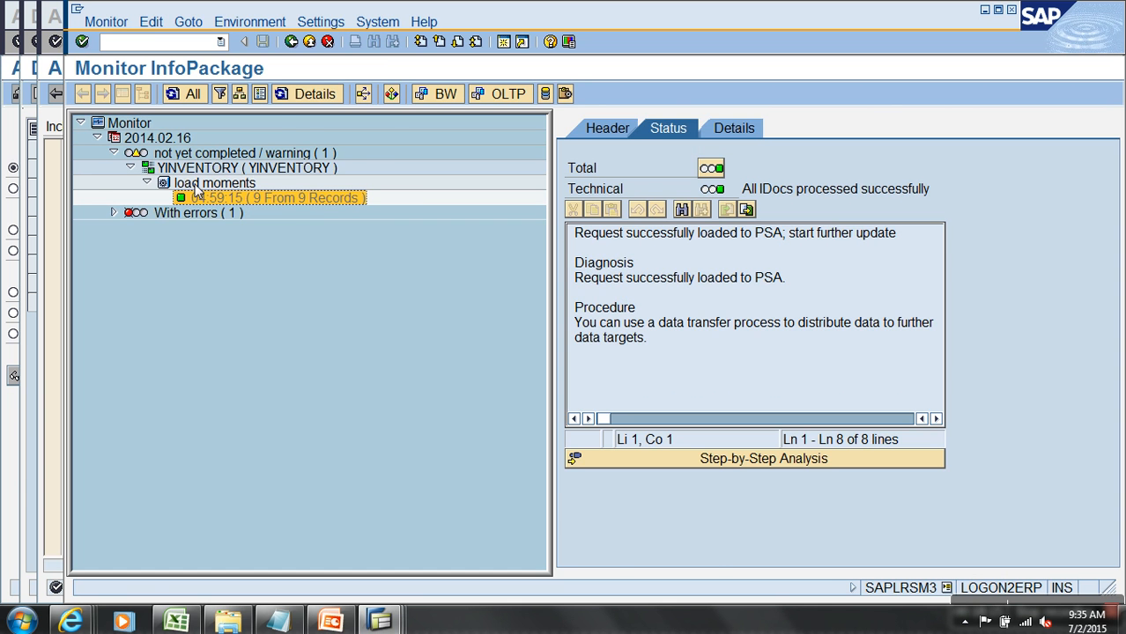
left_click(311, 45)
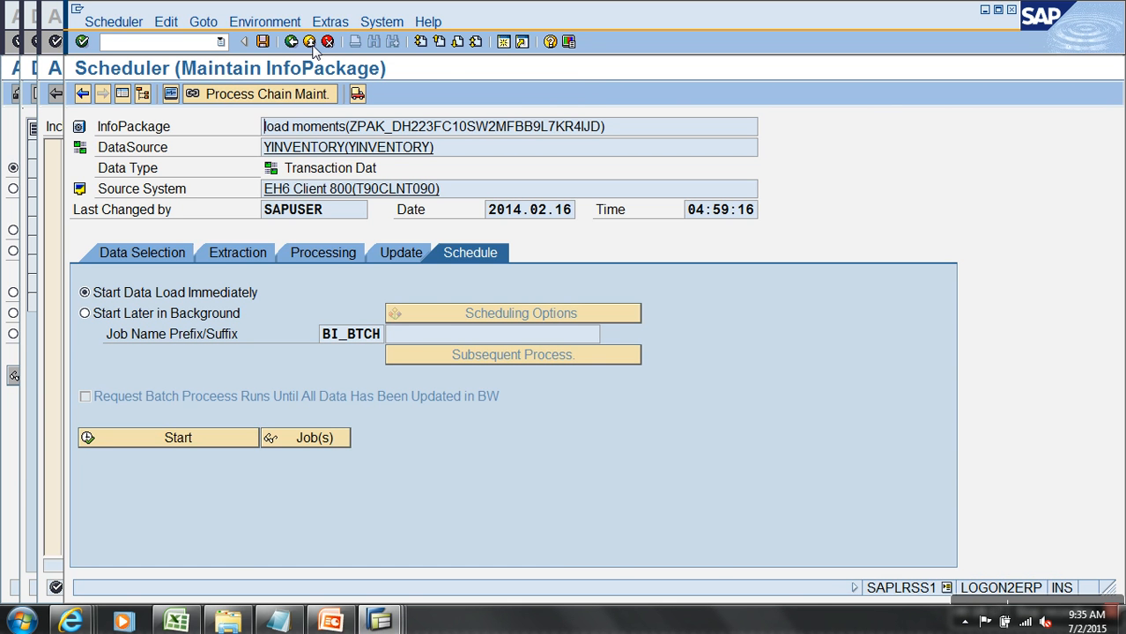
left_click(310, 44)
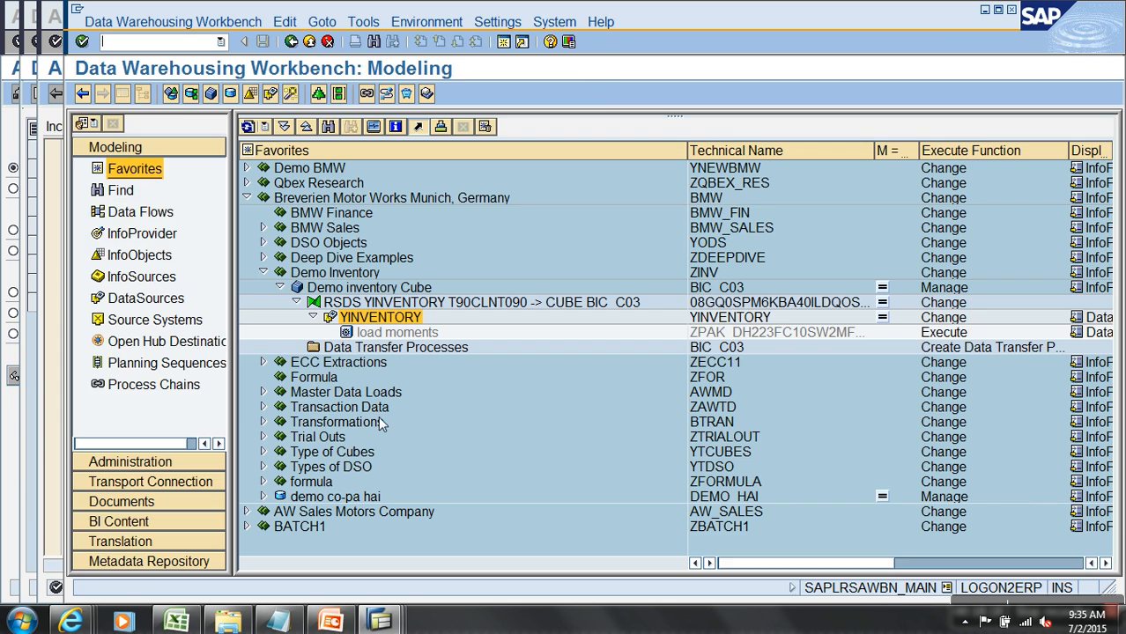
Step: Manage the PSA of DataSource YINVENTORY and delete the earlier failed 'load moments' request
right_click(379, 318)
left_click(414, 472)
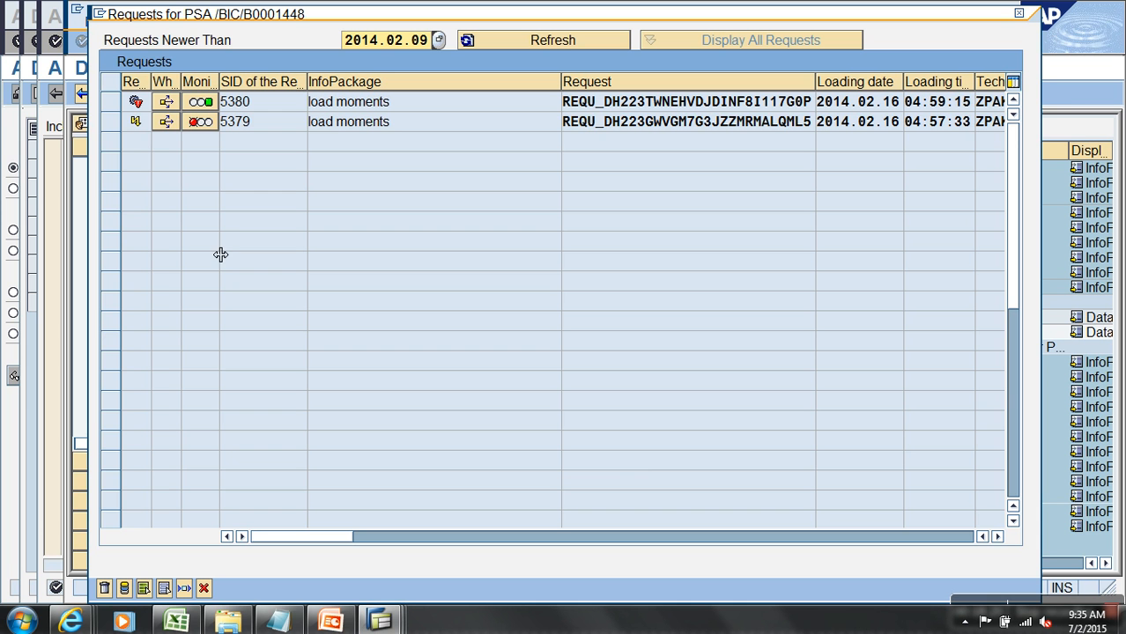
left_click(121, 123)
left_click(104, 589)
left_click(345, 341)
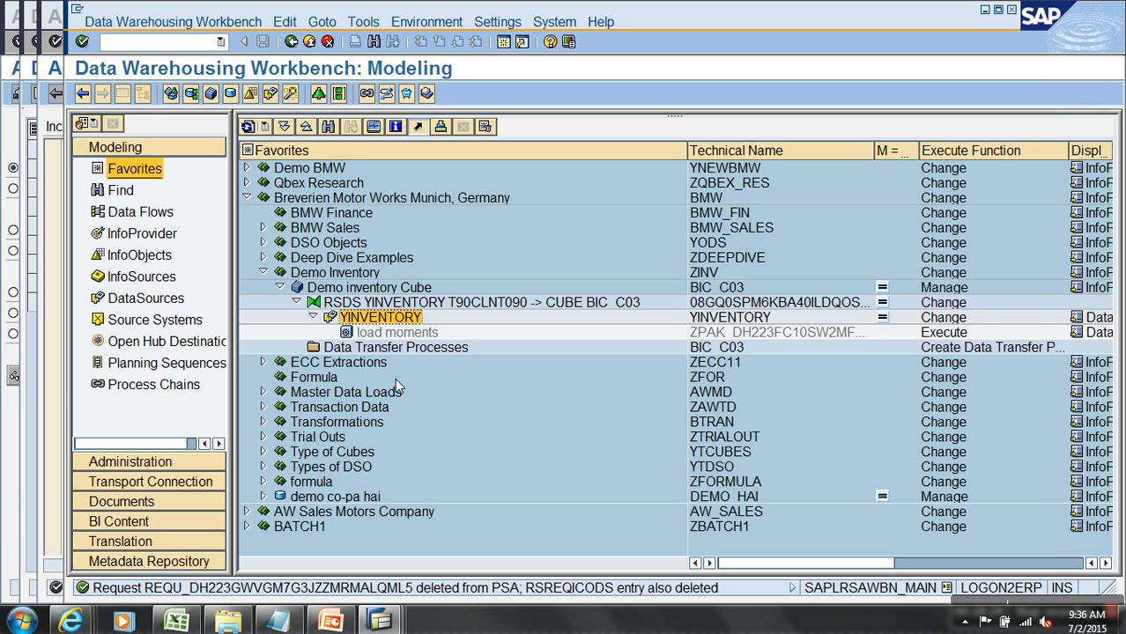
Step: Create a standard DTP from YINVENTORY to InfoCube BIC_C03, appending "- Initial Stock (BX)" to its description
left_click(312, 318)
left_click(393, 336)
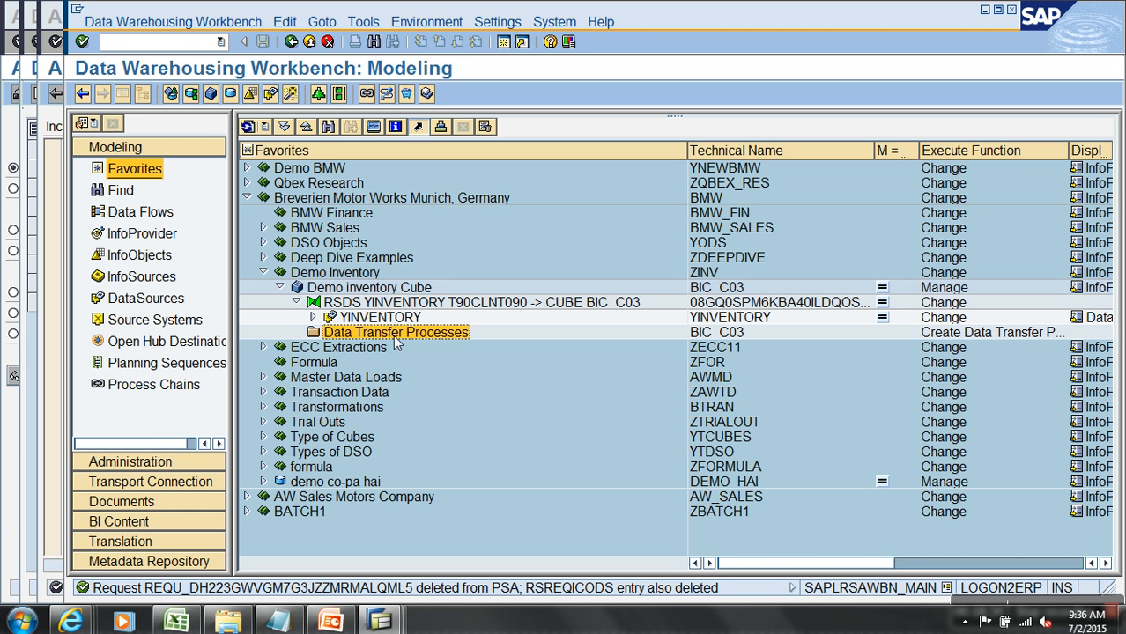
right_click(395, 341)
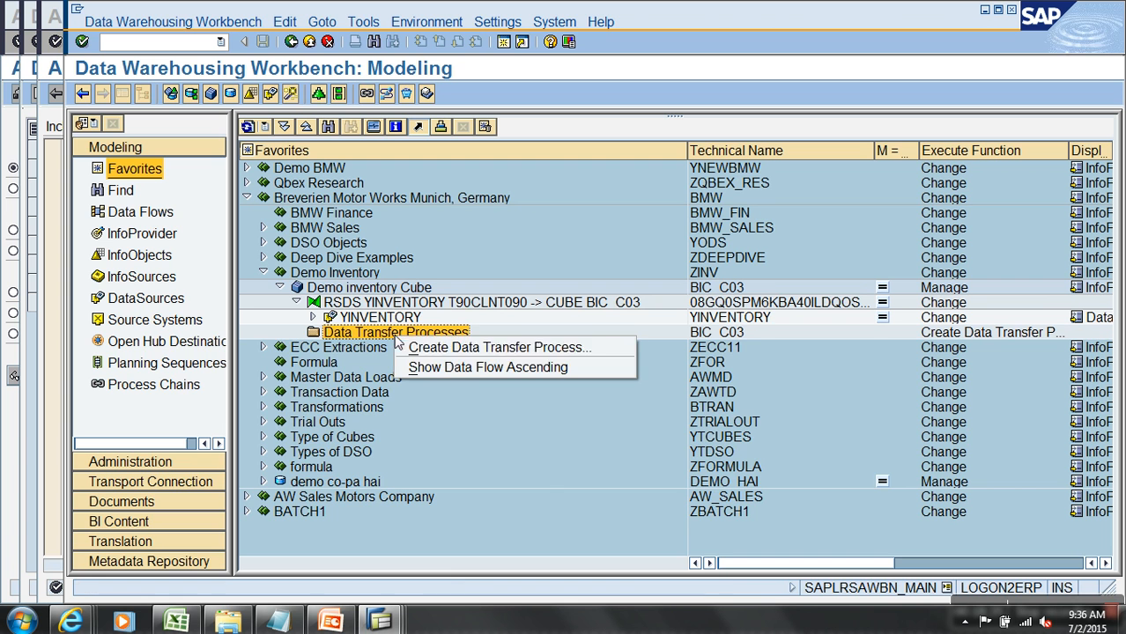
left_click(449, 347)
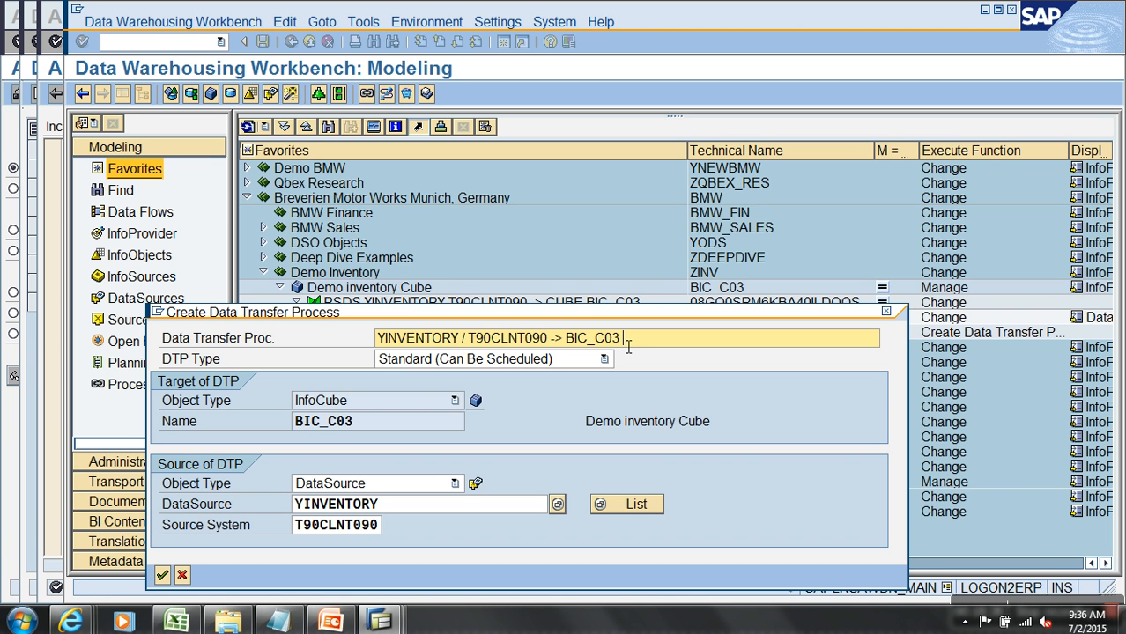
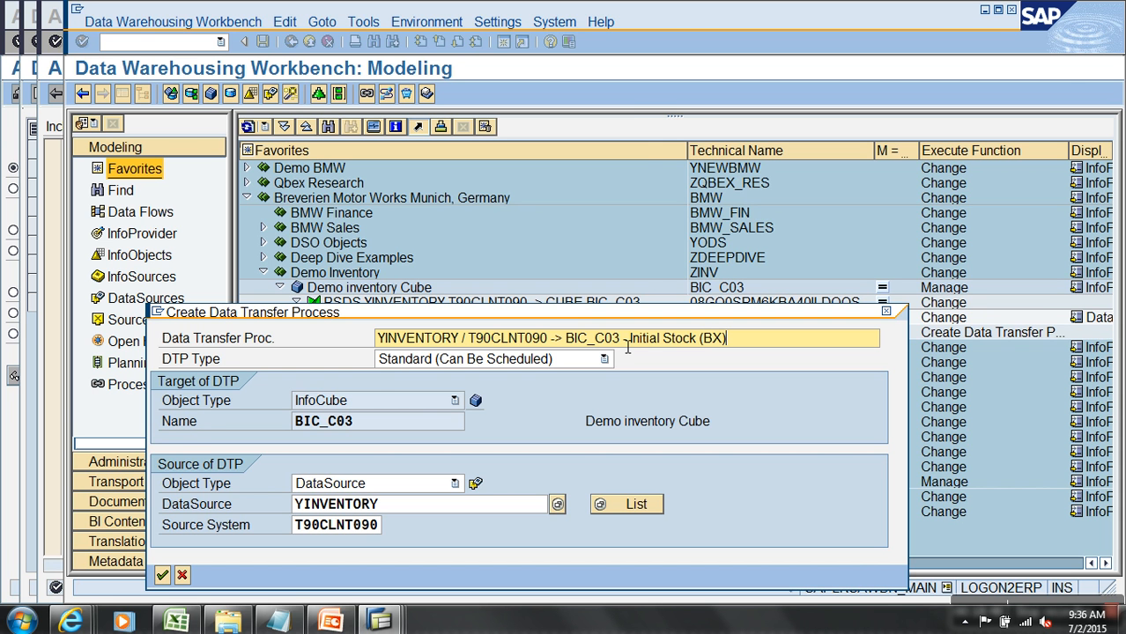
key("Return")
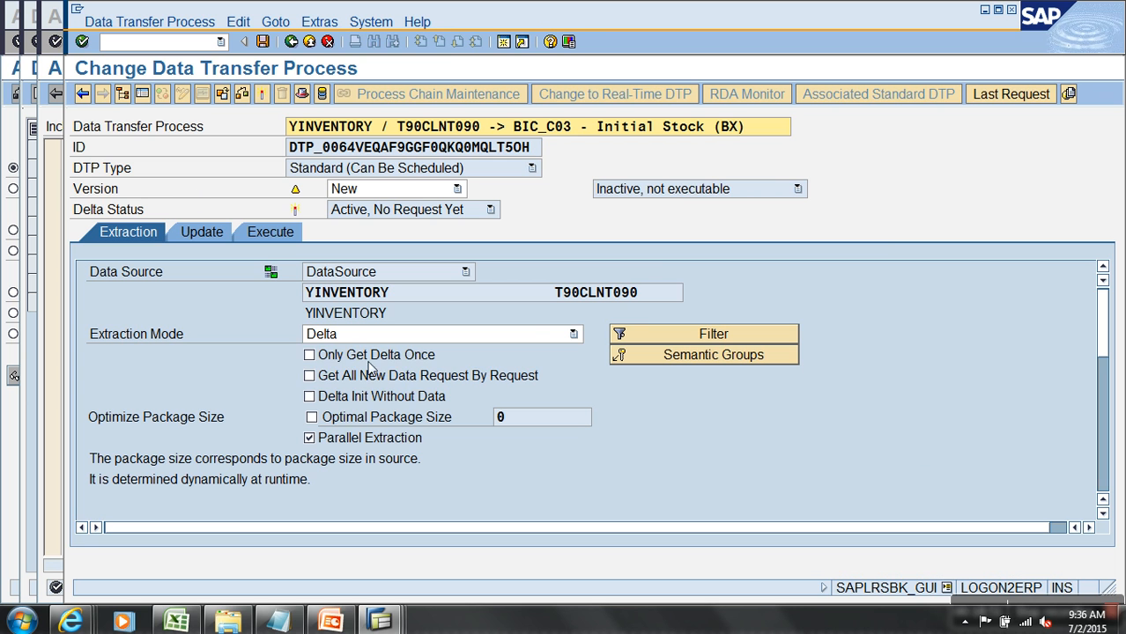
Step: Set the DTP's extraction mode to Initial Non-Cumulative for Non-Cumulative Values and activate the DTP
left_click(539, 333)
left_click(770, 289)
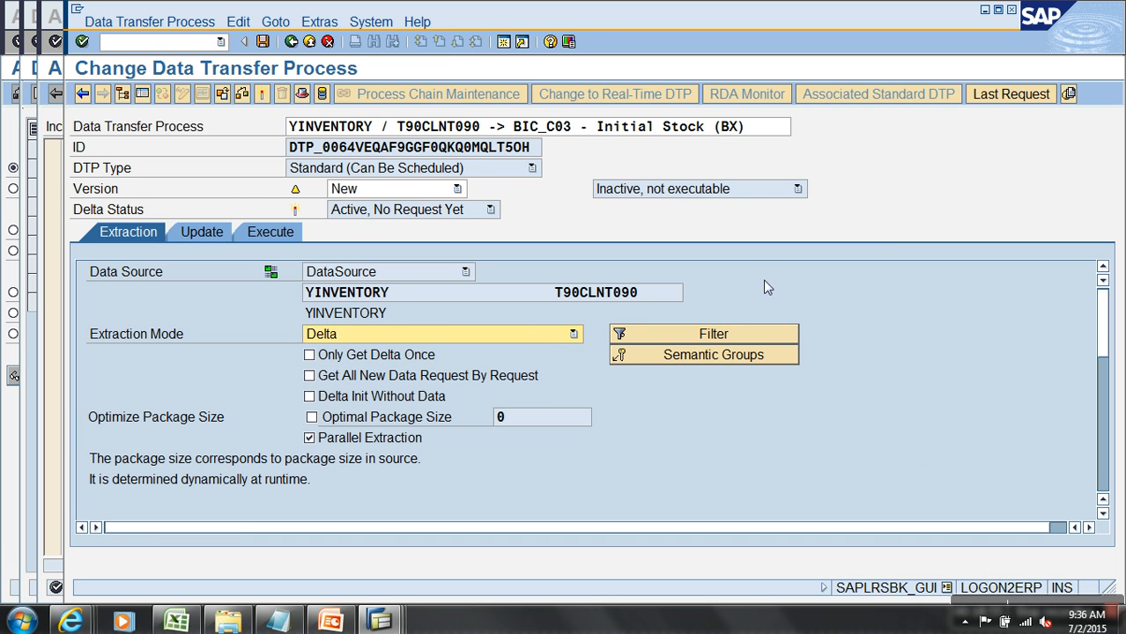
left_click(570, 335)
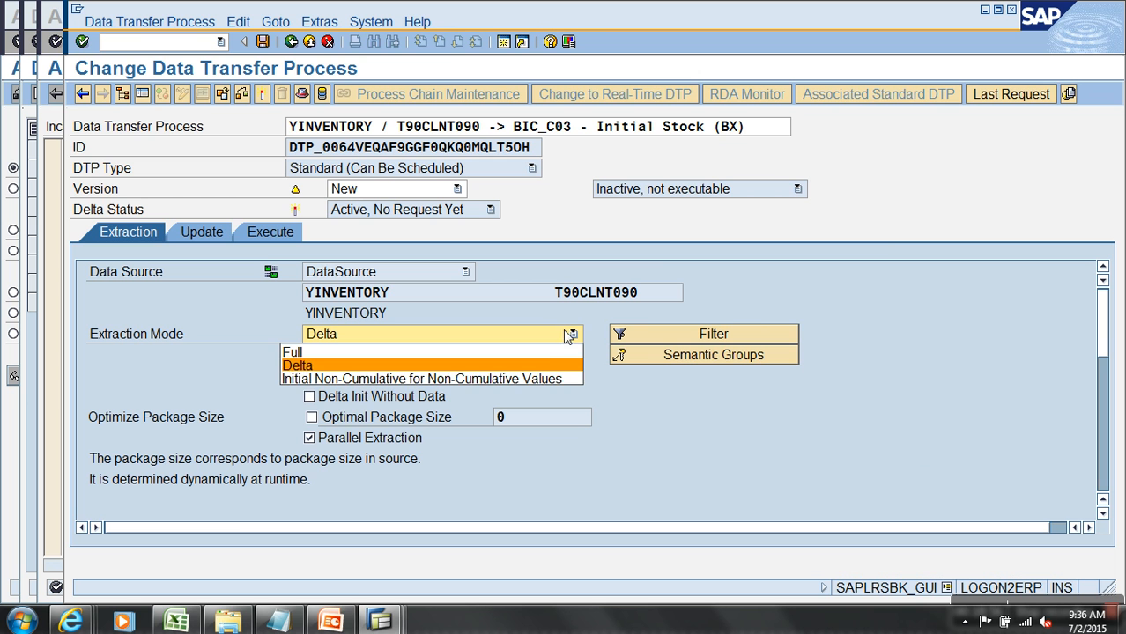
left_click(546, 379)
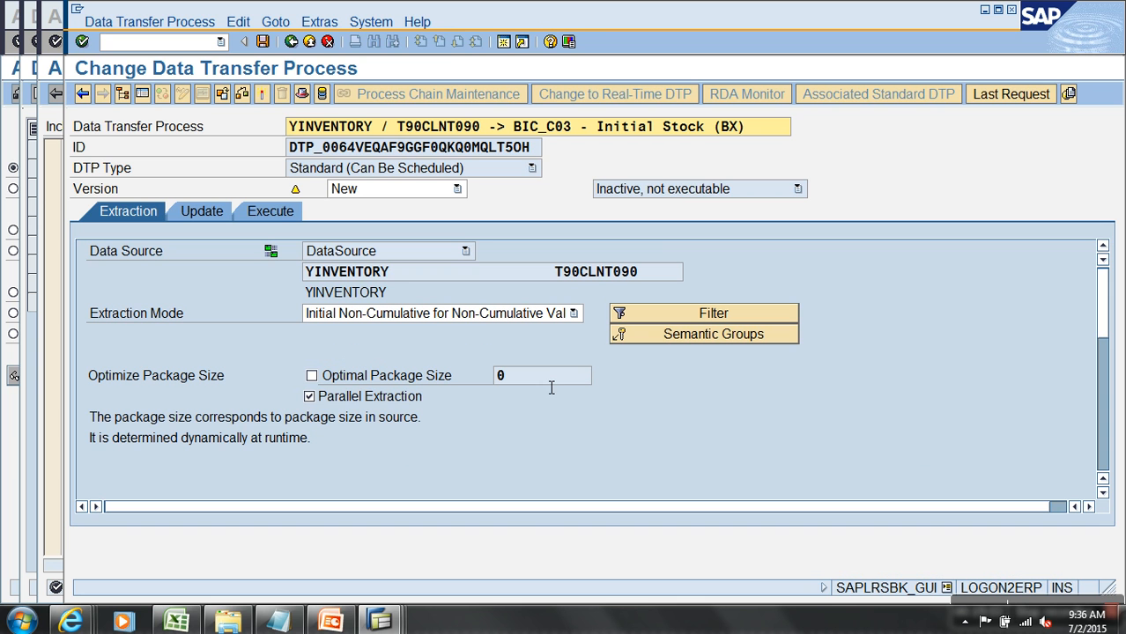
left_click(265, 97)
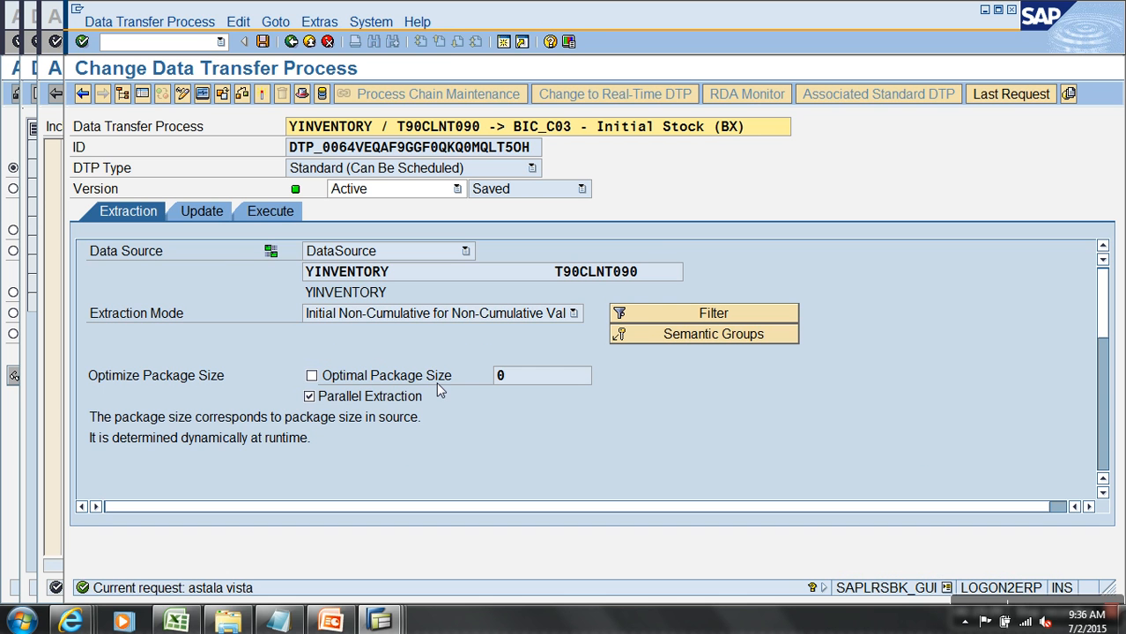
Step: Filter the DTP on RECORDTYP equal to I and activate it again
left_click(640, 314)
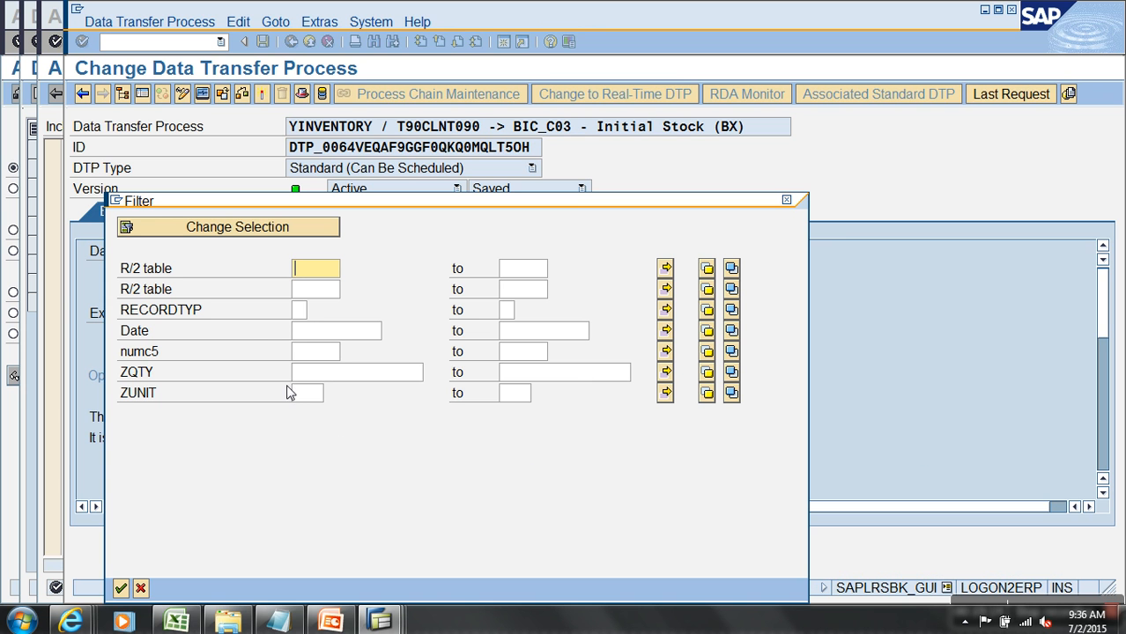
left_click(300, 313)
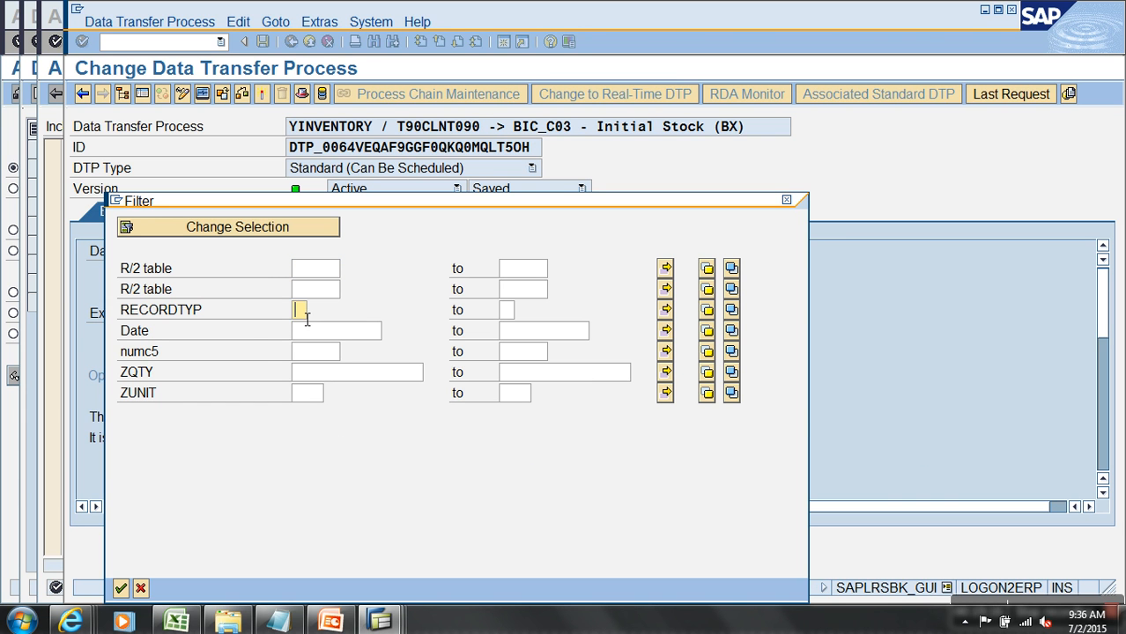
left_click(121, 588)
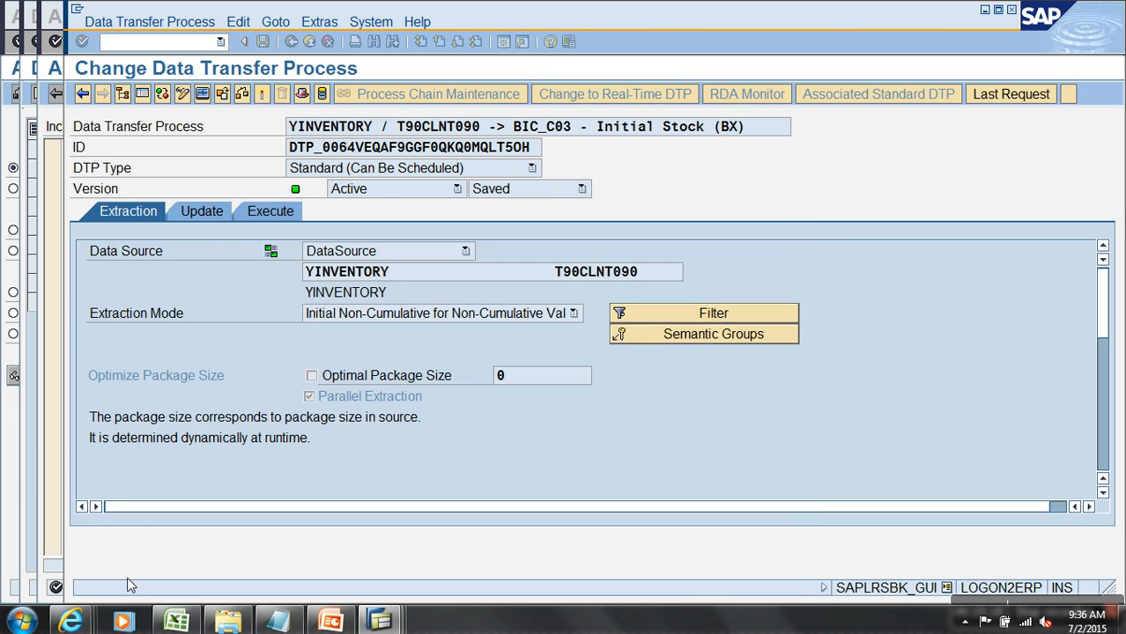
left_click(261, 94)
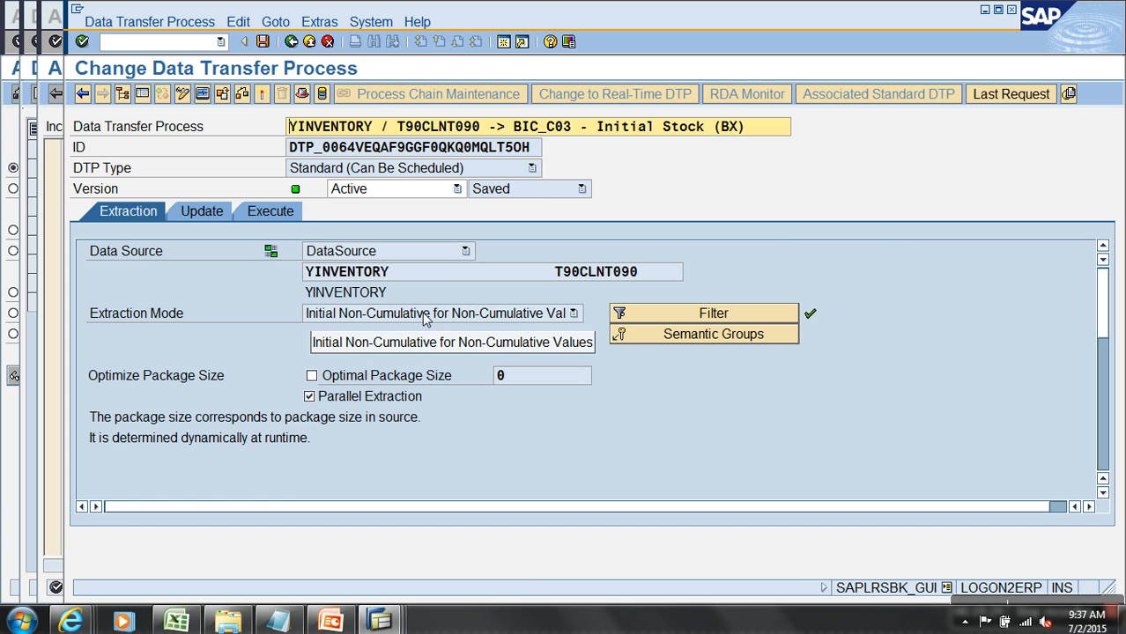
Step: Execute the initial stock DTP, open its request monitor and refresh the request status
left_click(299, 217)
left_click(619, 392)
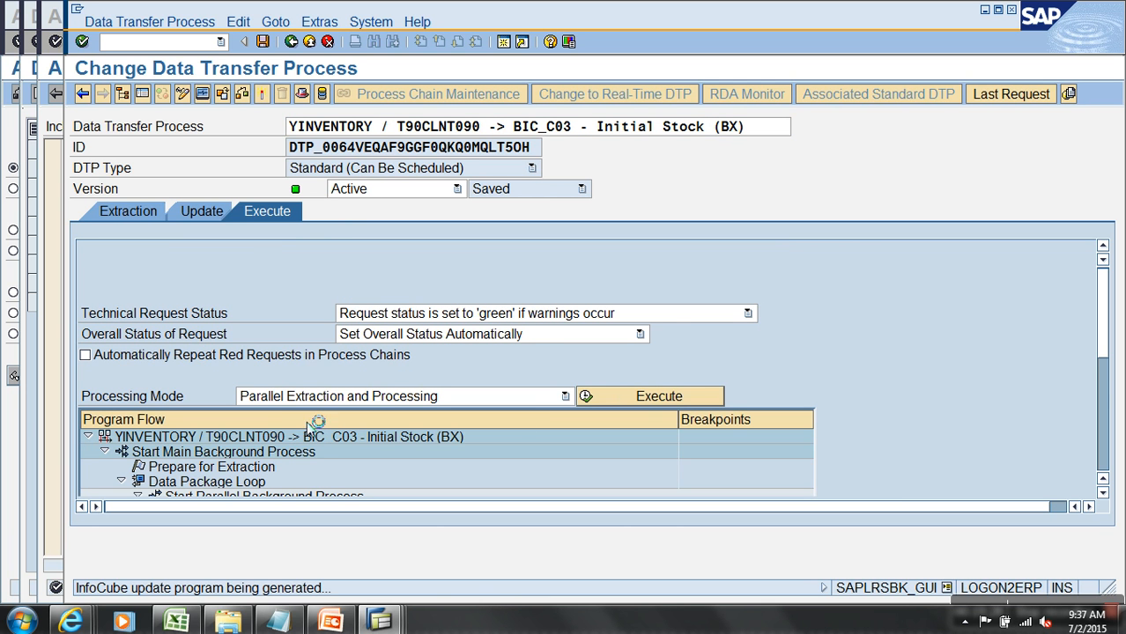
left_click(359, 360)
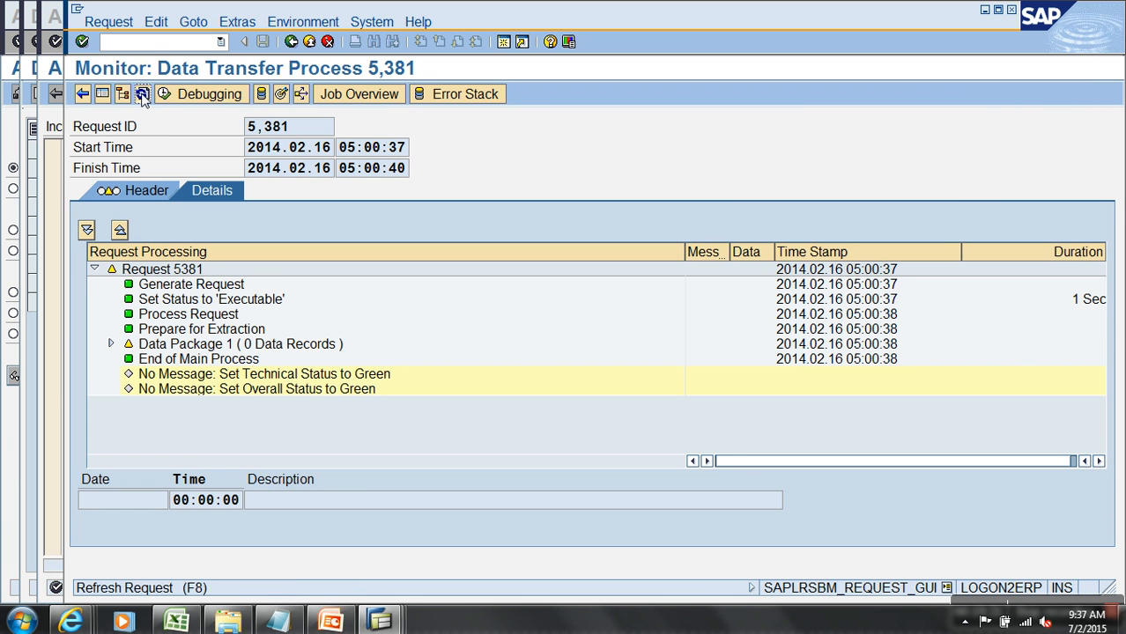
left_click(141, 93)
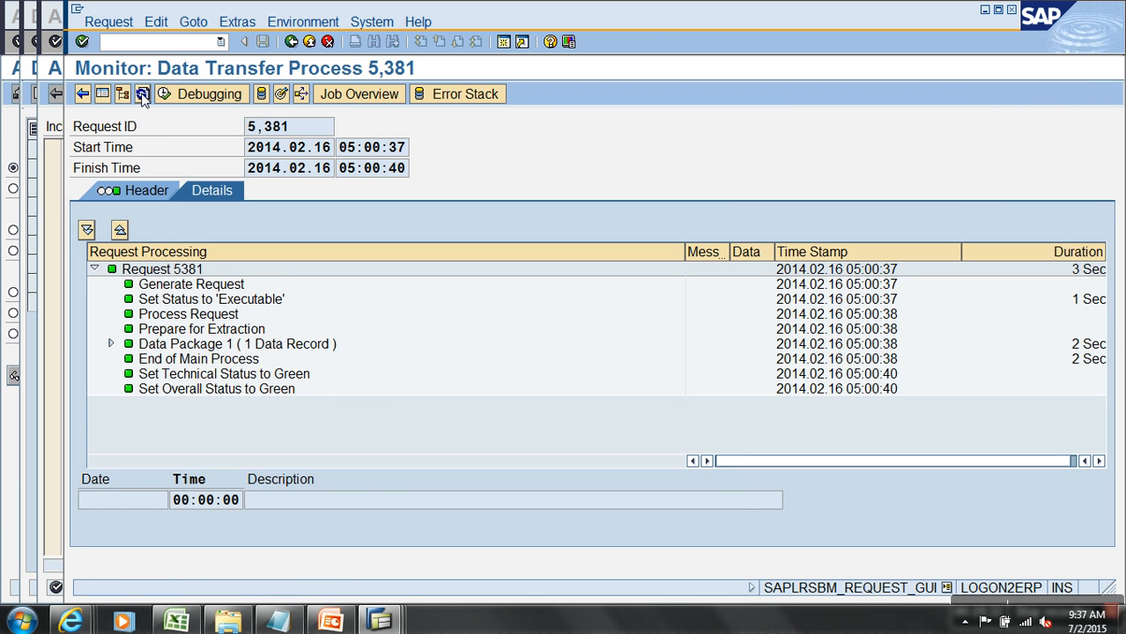
Step: Leave the monitor, restart transaction rsa1 and expand Demo Inventory under Breverien Motor Works Munich, Germany
left_click(308, 41)
left_click(308, 42)
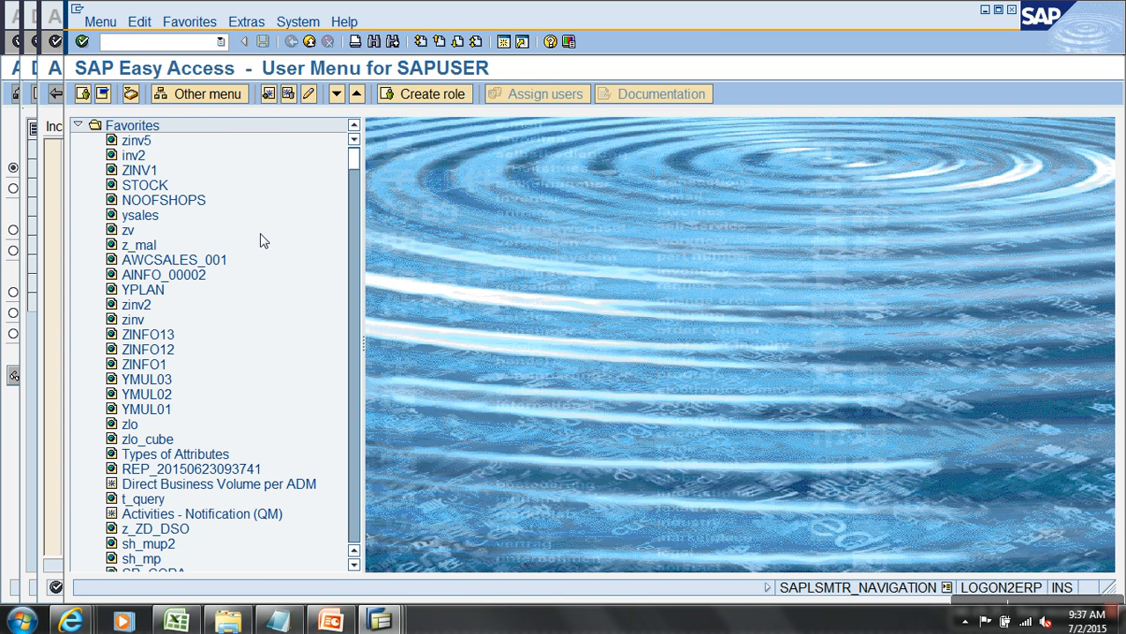
type("rsa1")
key("Return")
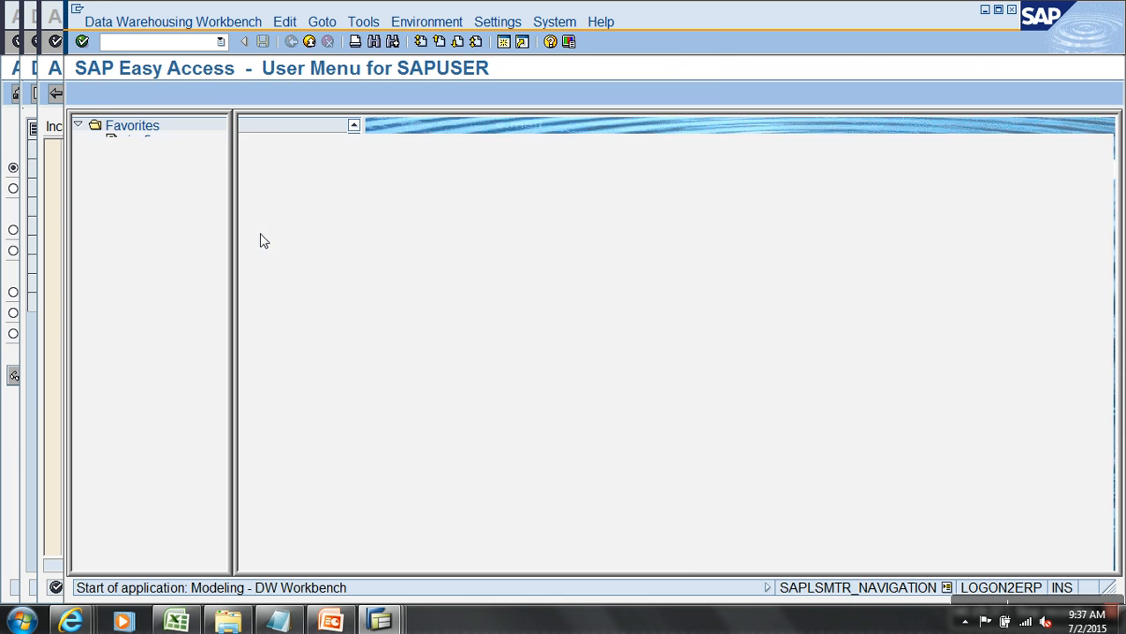
left_click(247, 198)
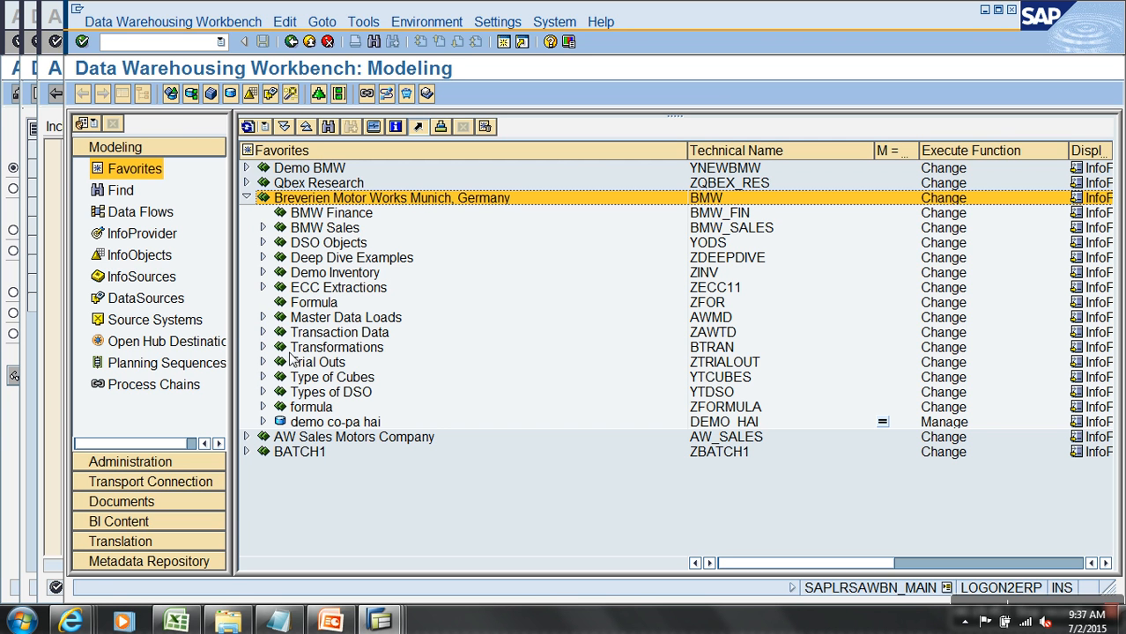
left_click(342, 274)
left_click(263, 272)
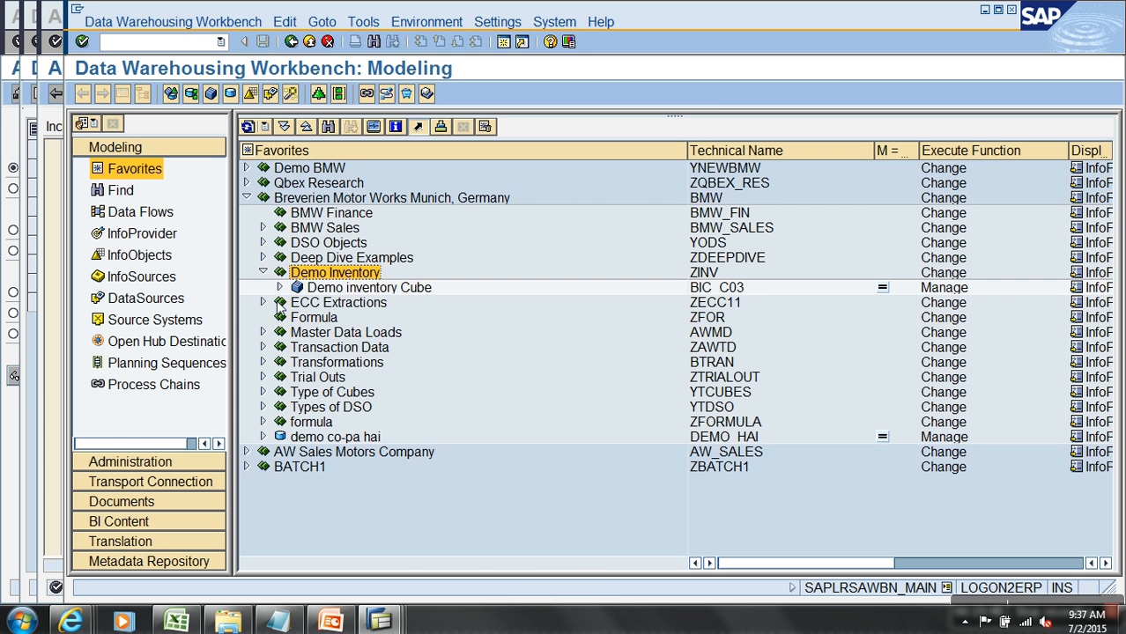
Step: Manage the Demo inventory Cube and check the loaded request's selection conditions, transferred records and added records
right_click(348, 289)
left_click(394, 460)
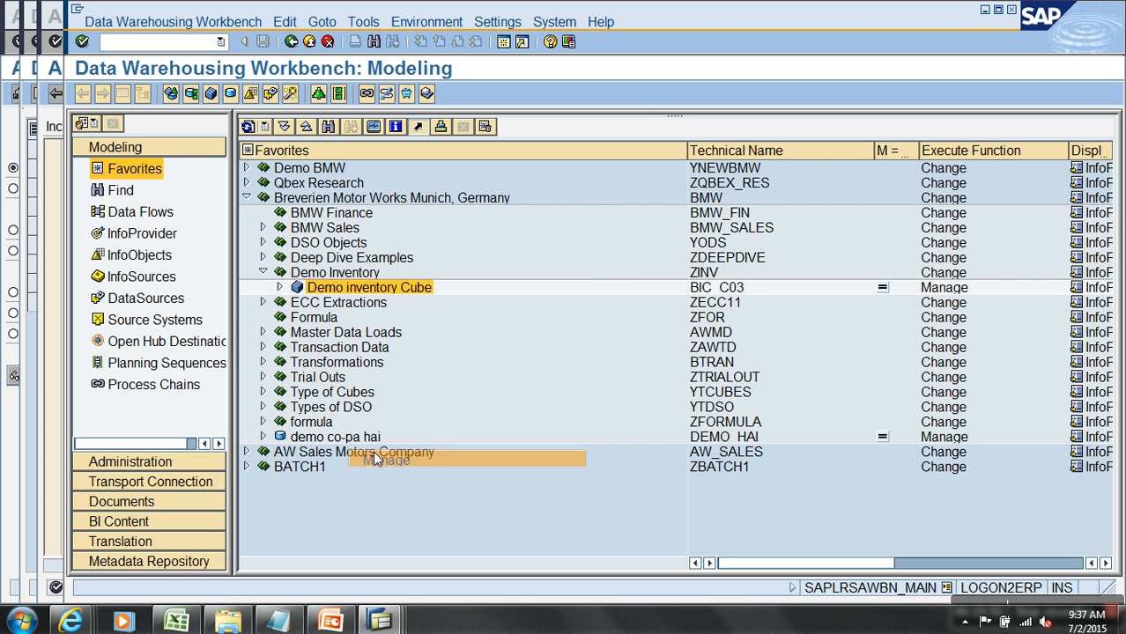
left_click(143, 95)
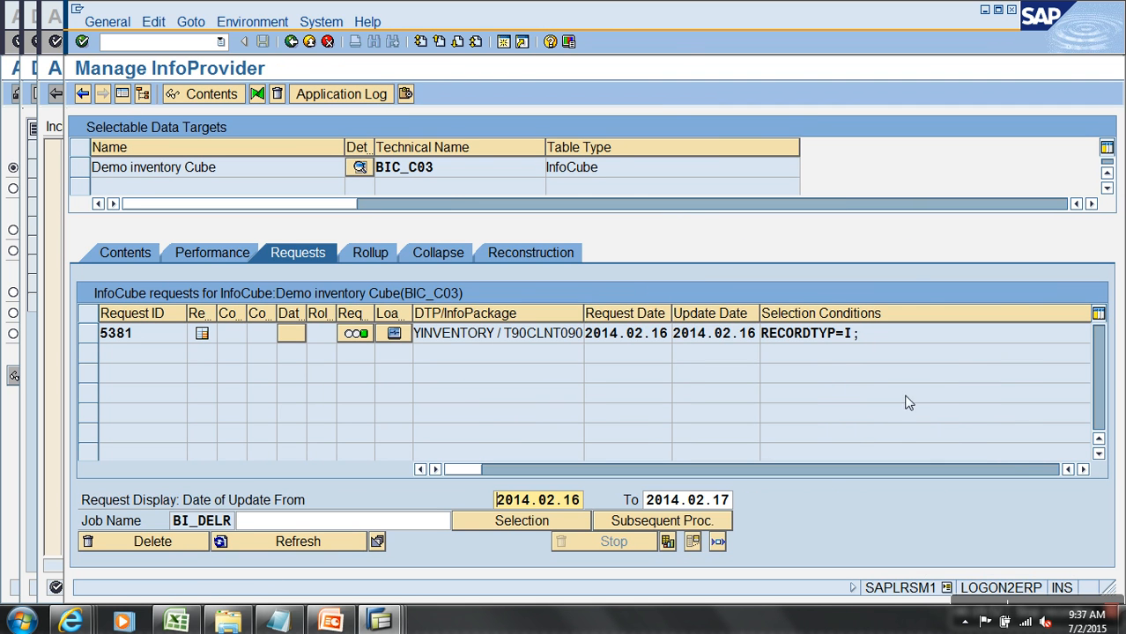
left_click(1082, 469)
left_click(803, 341)
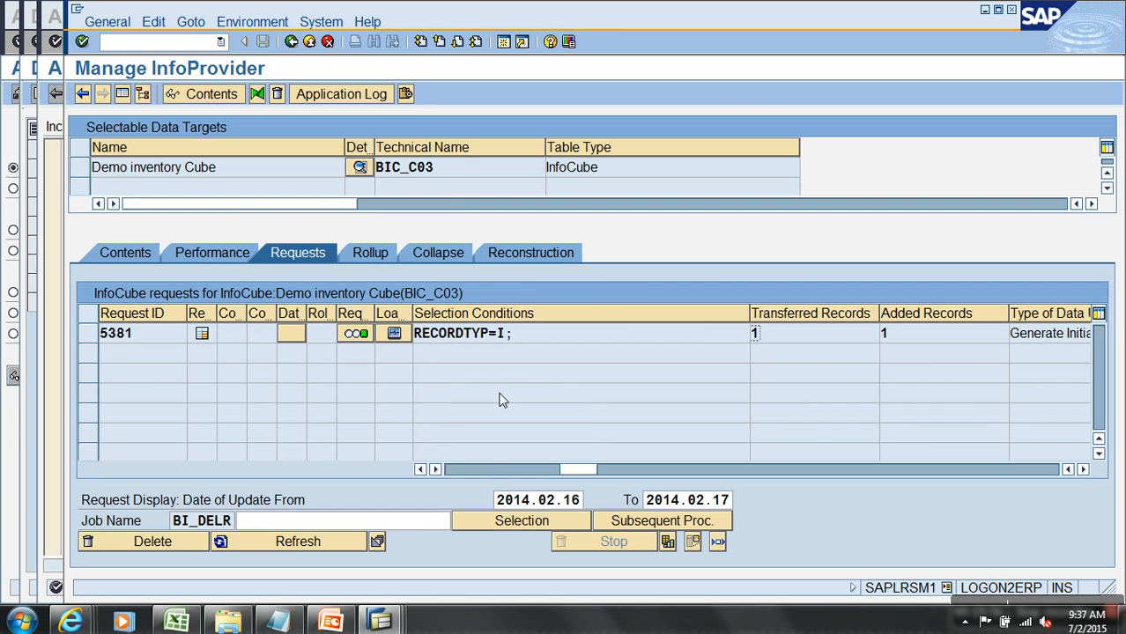
Step: Display the contents of InfoCube BIC_C03 with all characteristics selected for output, and return to managing the InfoProvider
left_click(114, 255)
left_click(200, 499)
left_click(224, 94)
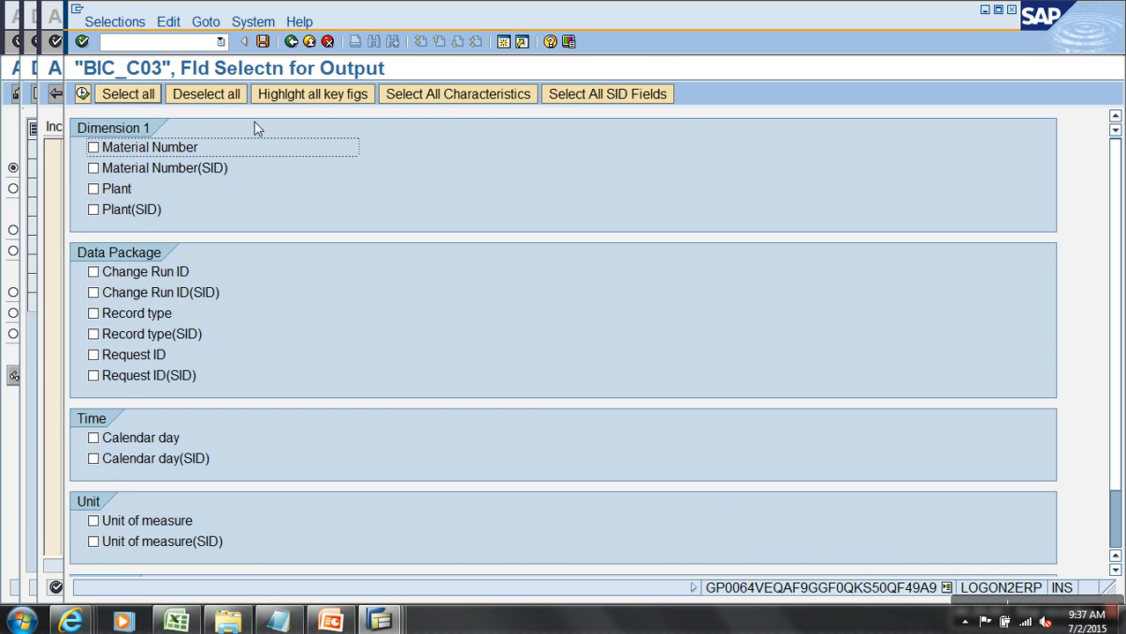
left_click(456, 94)
left_click(83, 94)
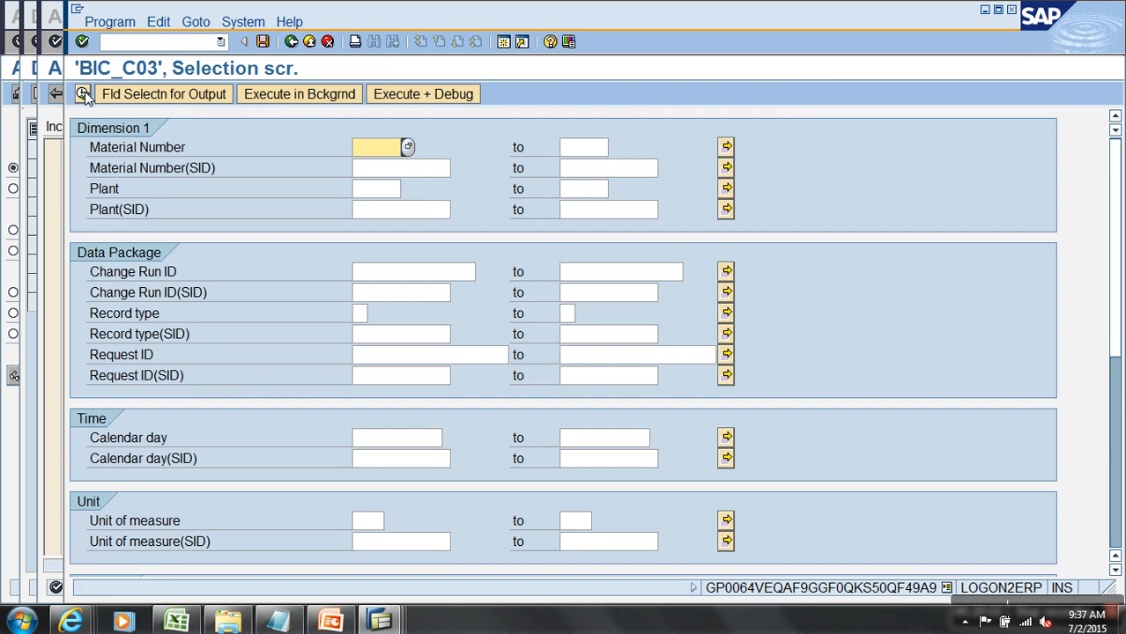
left_click(83, 95)
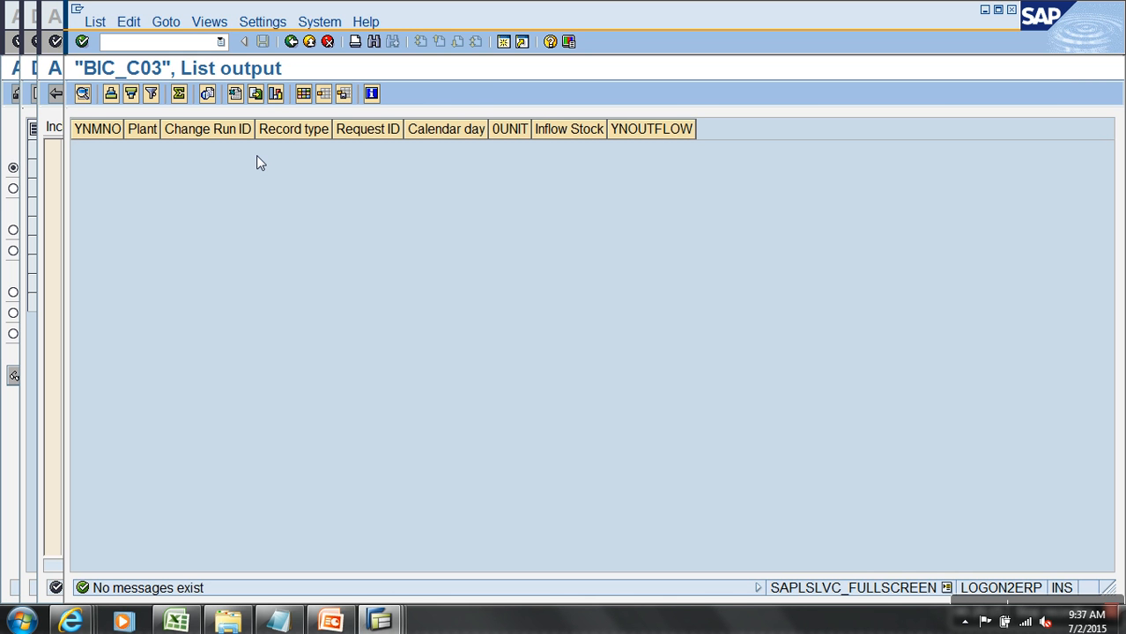
left_click(291, 42)
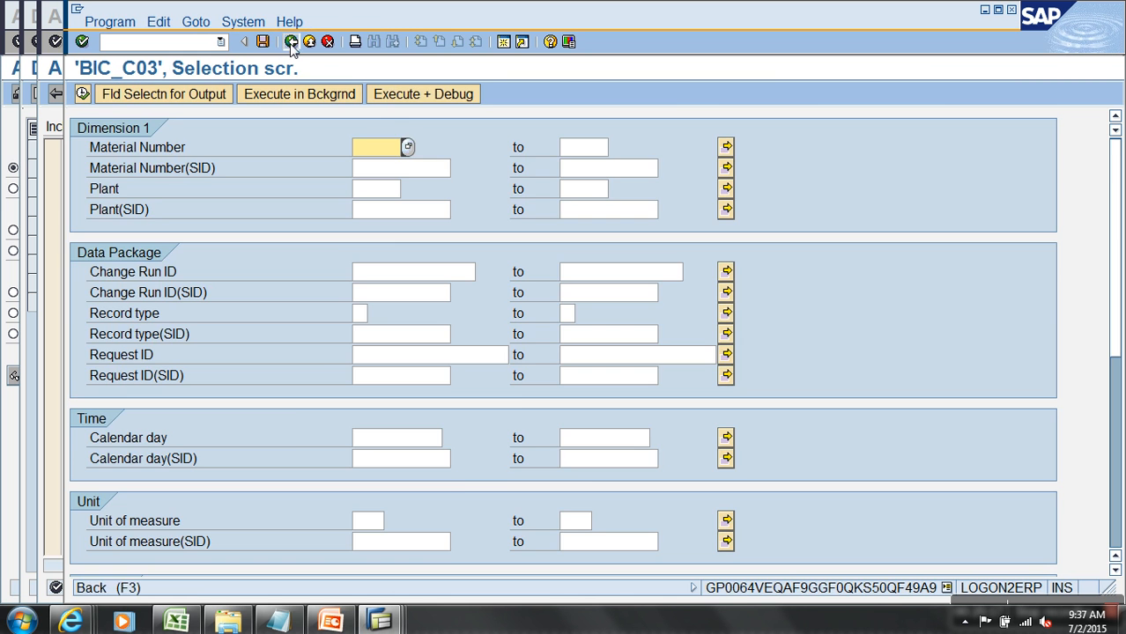
left_click(292, 44)
Step: Select request 5381 of InfoCube BIC_C03 and open its collapse settings with that request ID
left_click(301, 252)
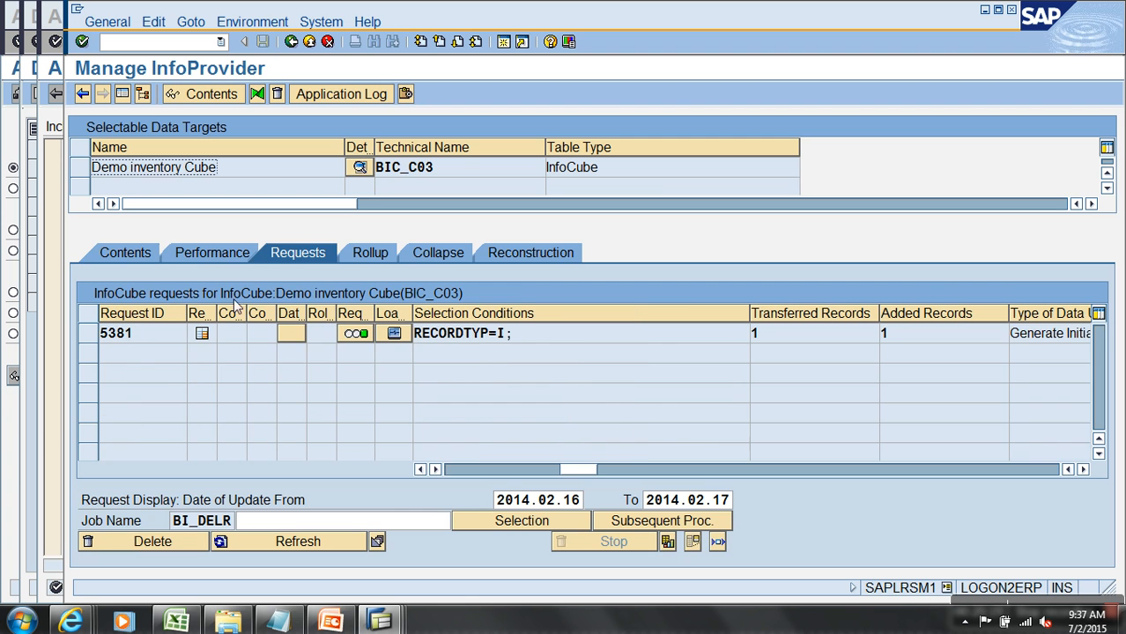
left_click(92, 332)
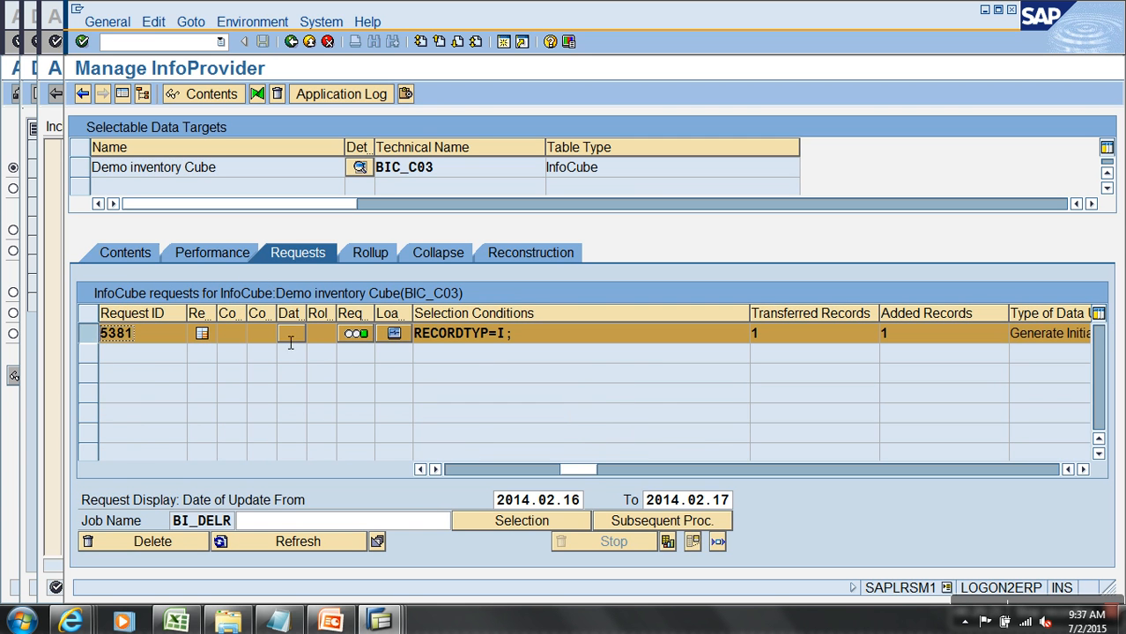
left_click(430, 252)
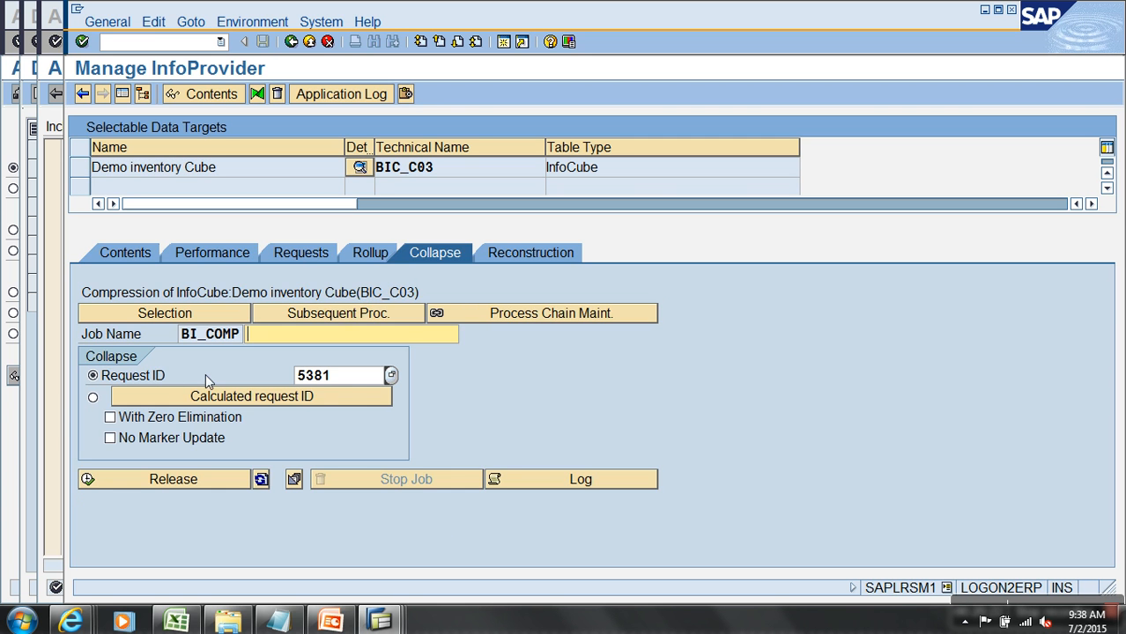
left_click(350, 379)
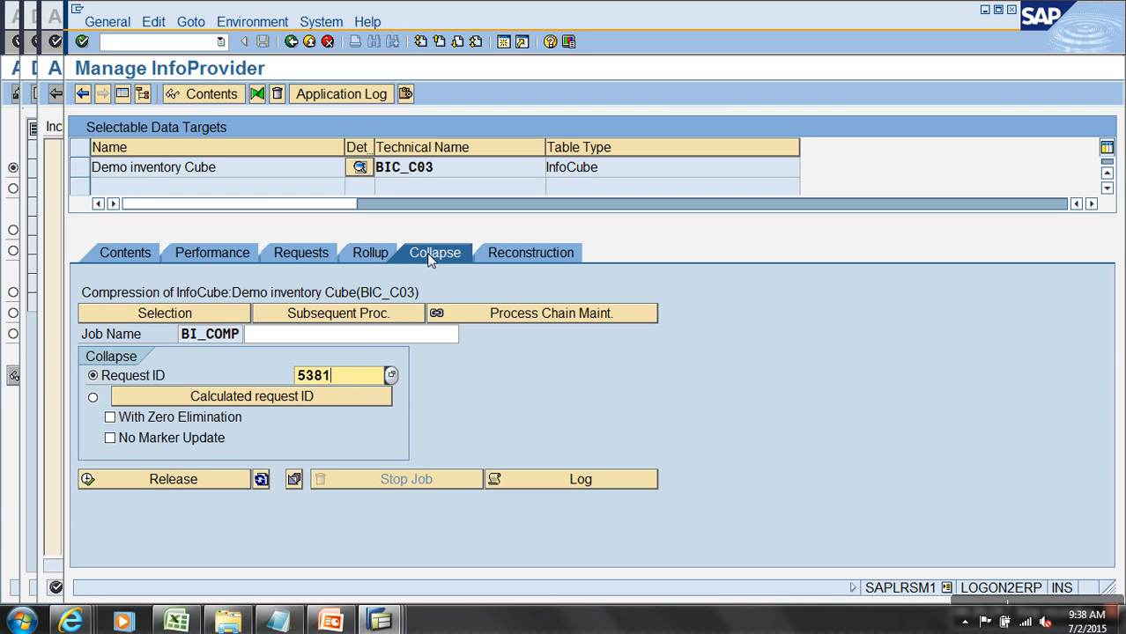
left_click_drag(348, 379, 249, 377)
Step: Review the July initial stock marker row in the Excel Inventory Stock workbook, and release request 5381's compression in SAP with No Marker Update unchecked
left_click(123, 622)
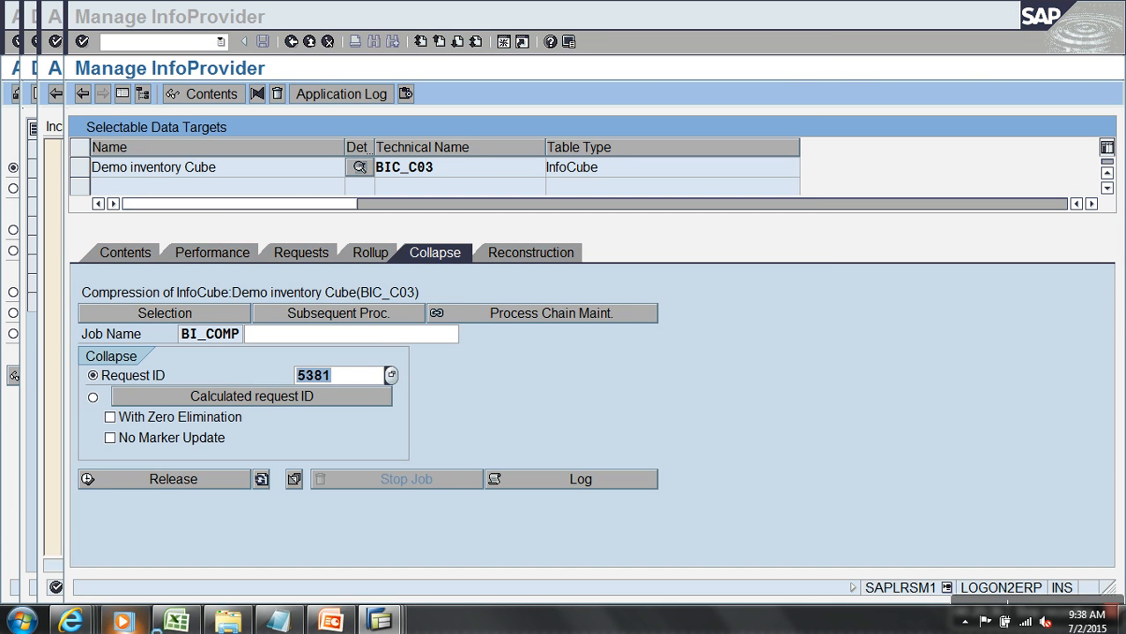
left_click(176, 624)
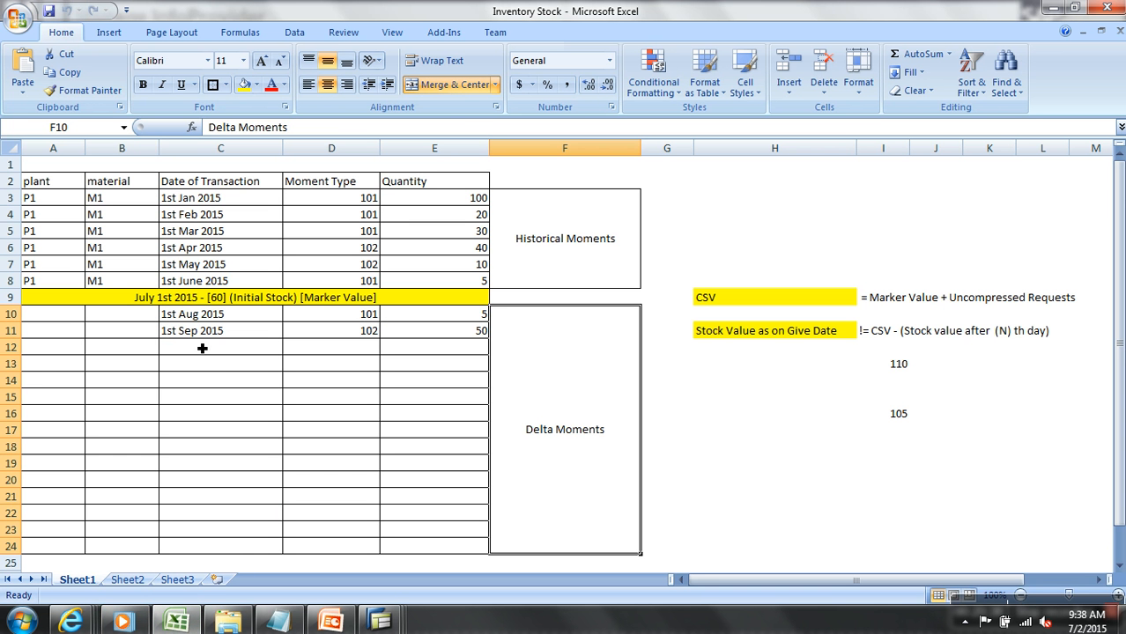
left_click(195, 304)
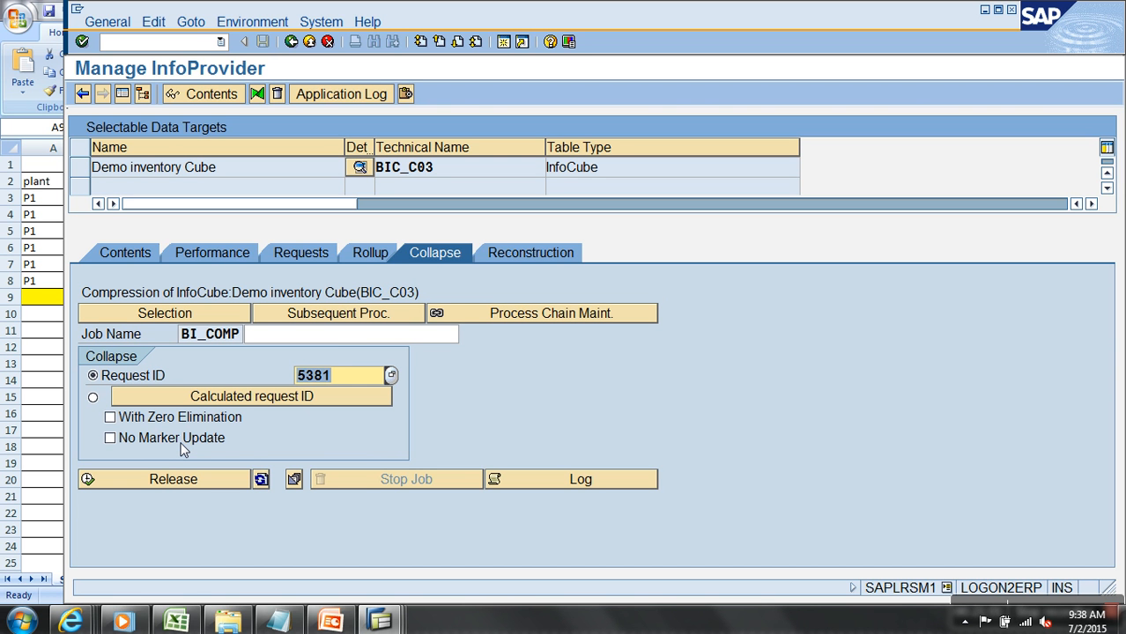
left_click(200, 487)
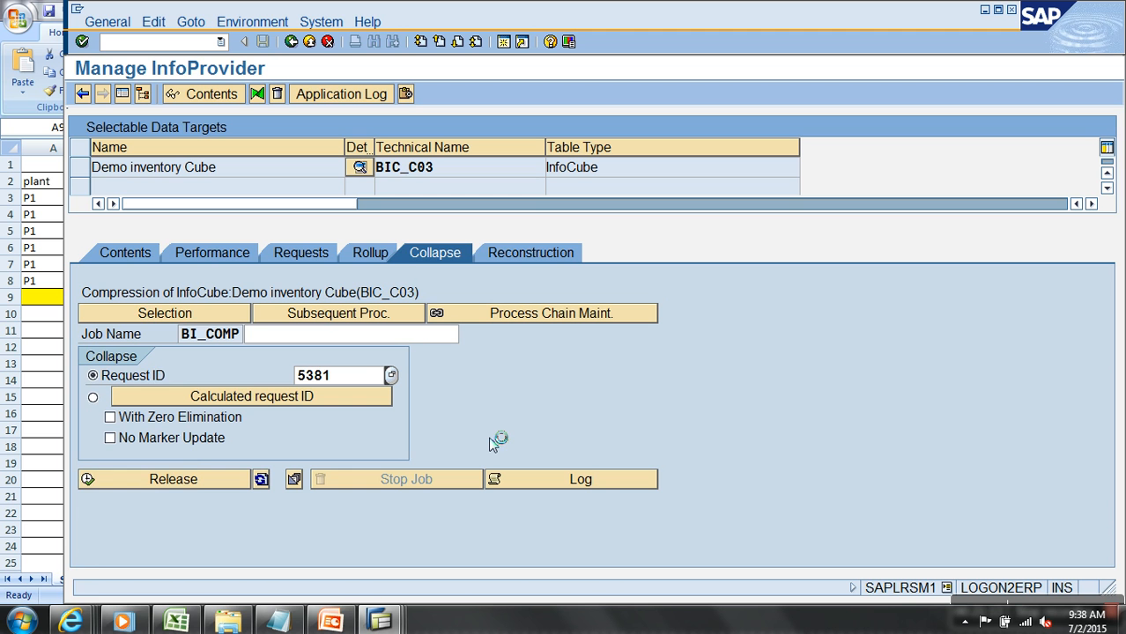
Step: Refresh the compression job status of InfoCube BIC_C03 and check request 5381 in its refreshed request list
left_click(261, 479)
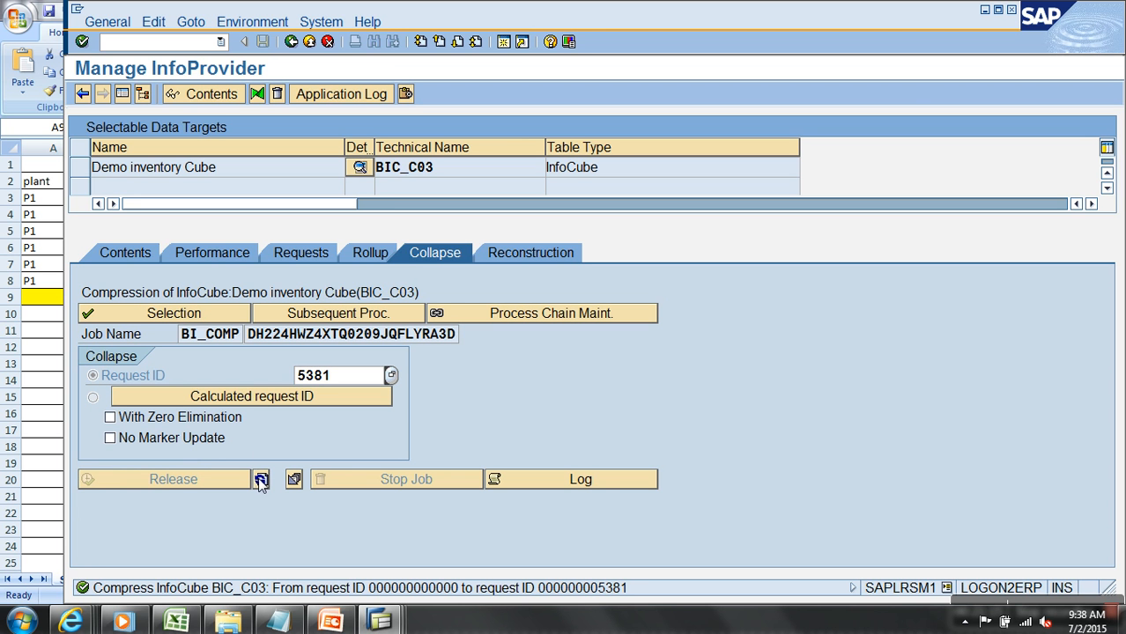
left_click(302, 253)
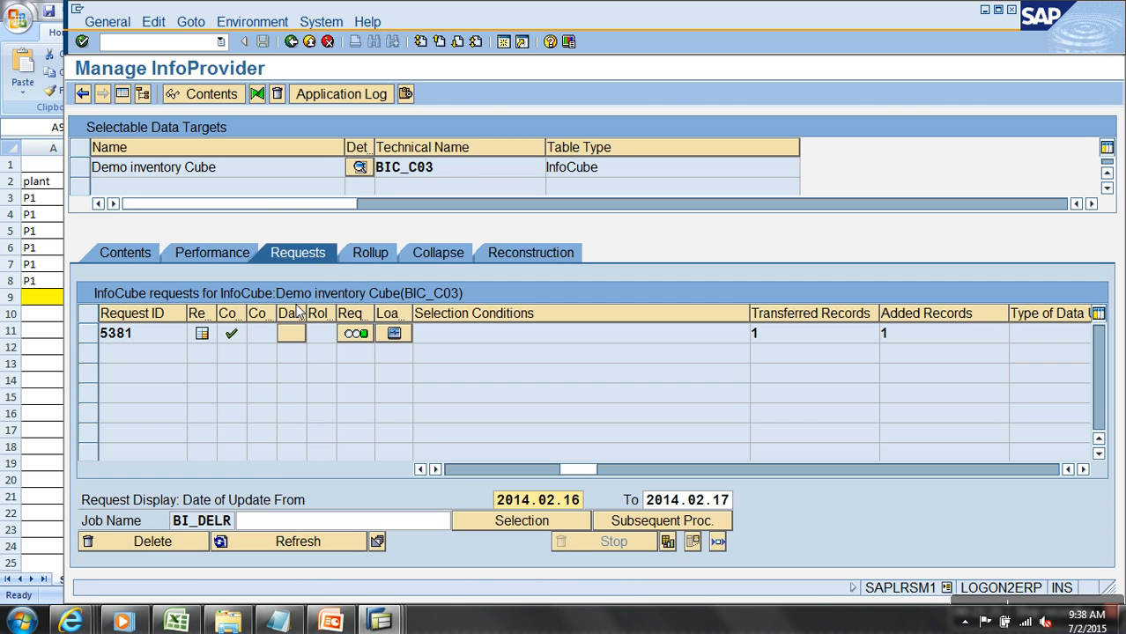
left_click(264, 543)
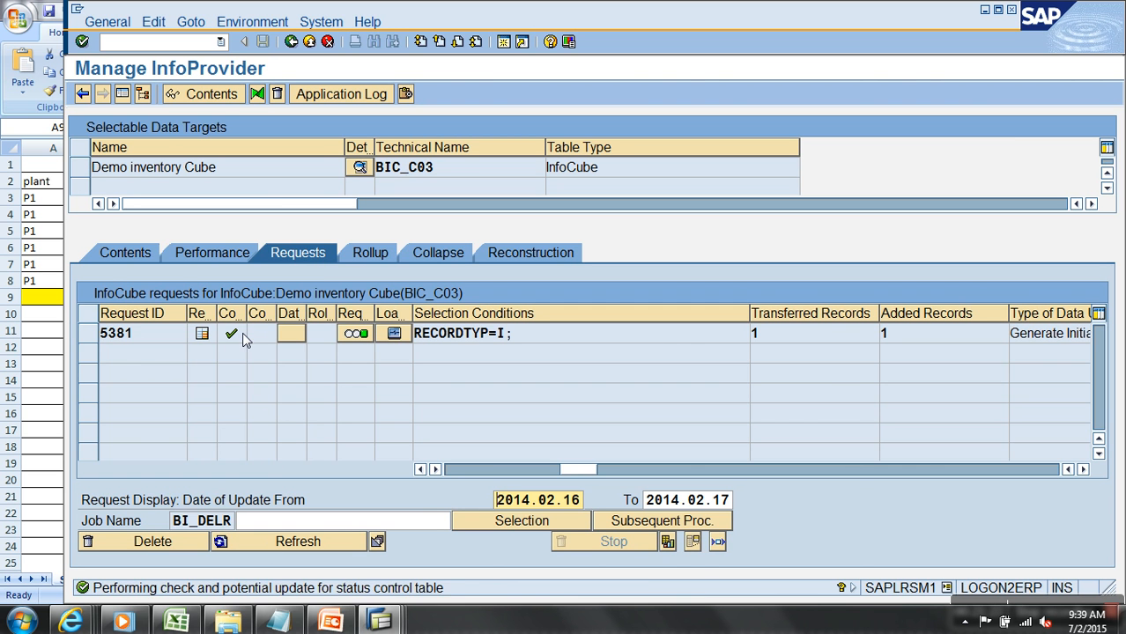
Step: Display the contents of InfoCube BIC_C03 after compression with all characteristics selected for output, and return to managing the InfoProvider
left_click(117, 256)
left_click(205, 501)
left_click(201, 95)
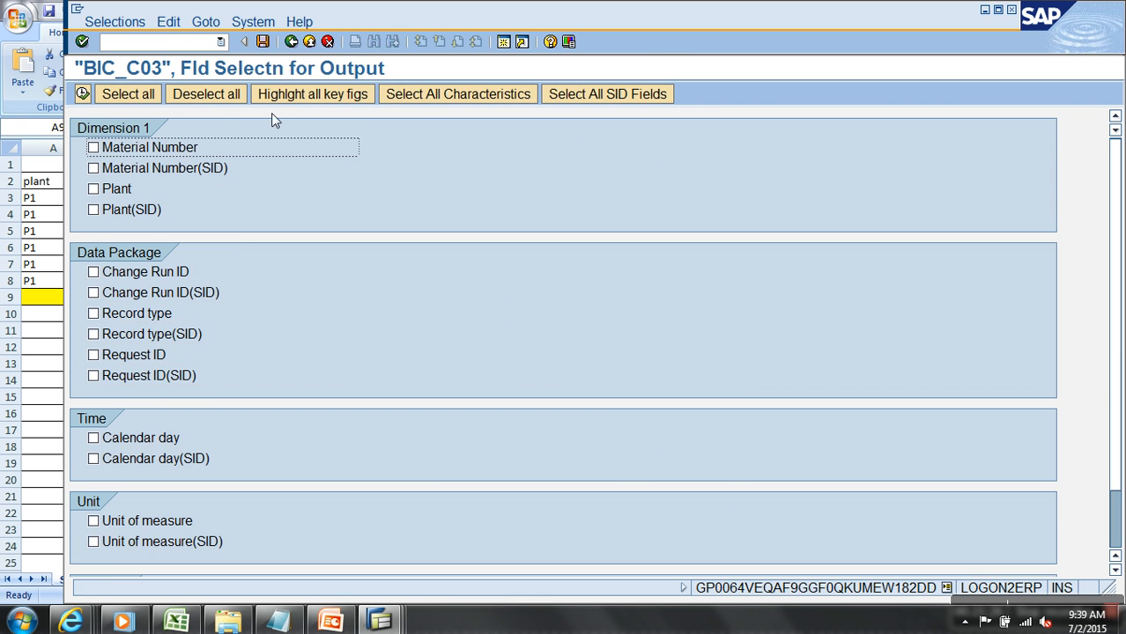
left_click(409, 94)
left_click(83, 94)
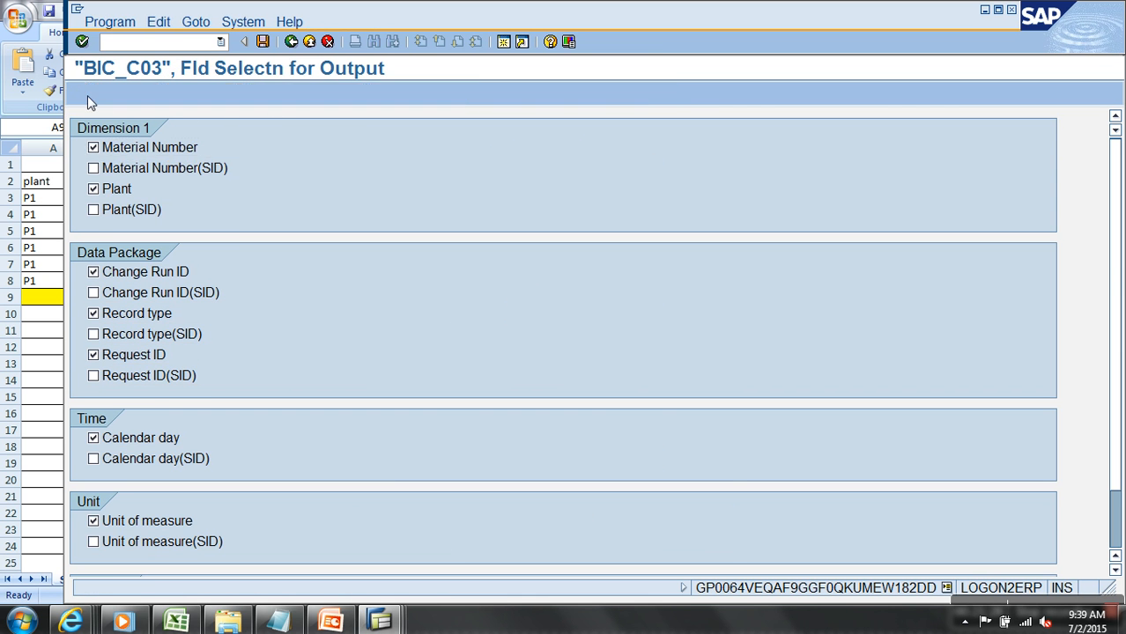
left_click(83, 93)
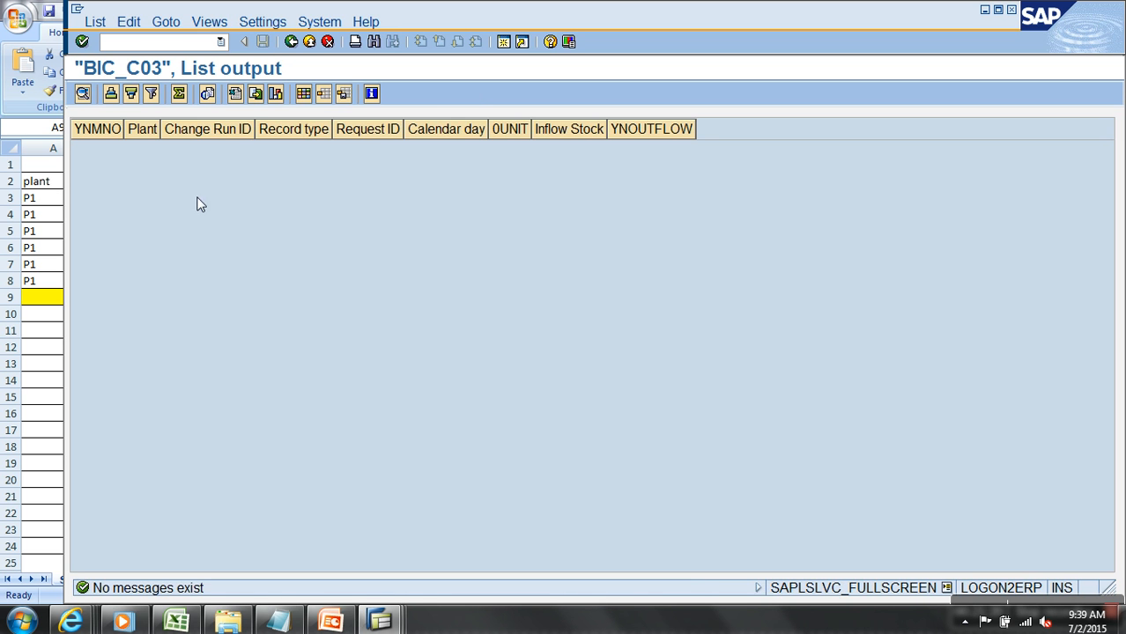
left_click(291, 42)
left_click(291, 42)
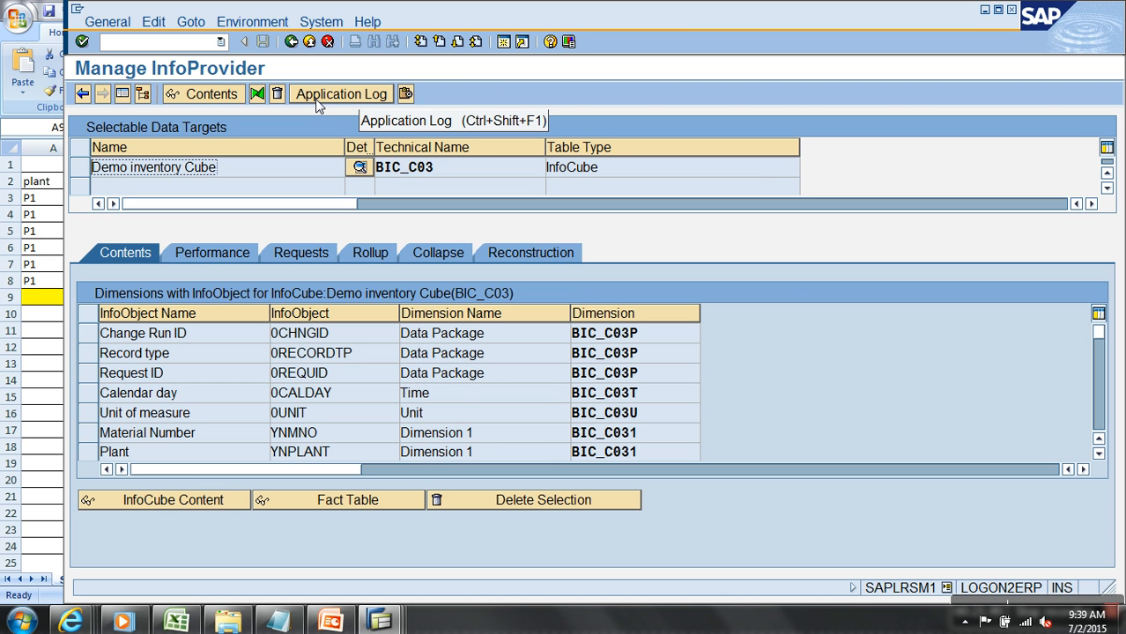
Step: Query the entries of fact table /BIC/FBIC_C03 without restrictions, and check the database system in the system status
left_click(380, 502)
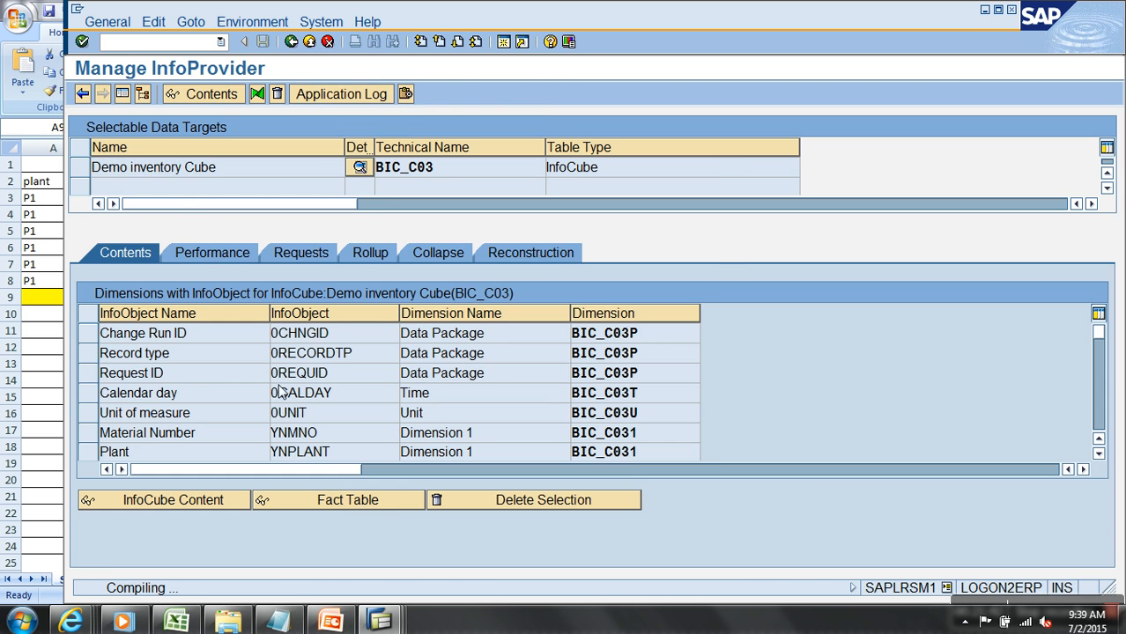
left_click(83, 94)
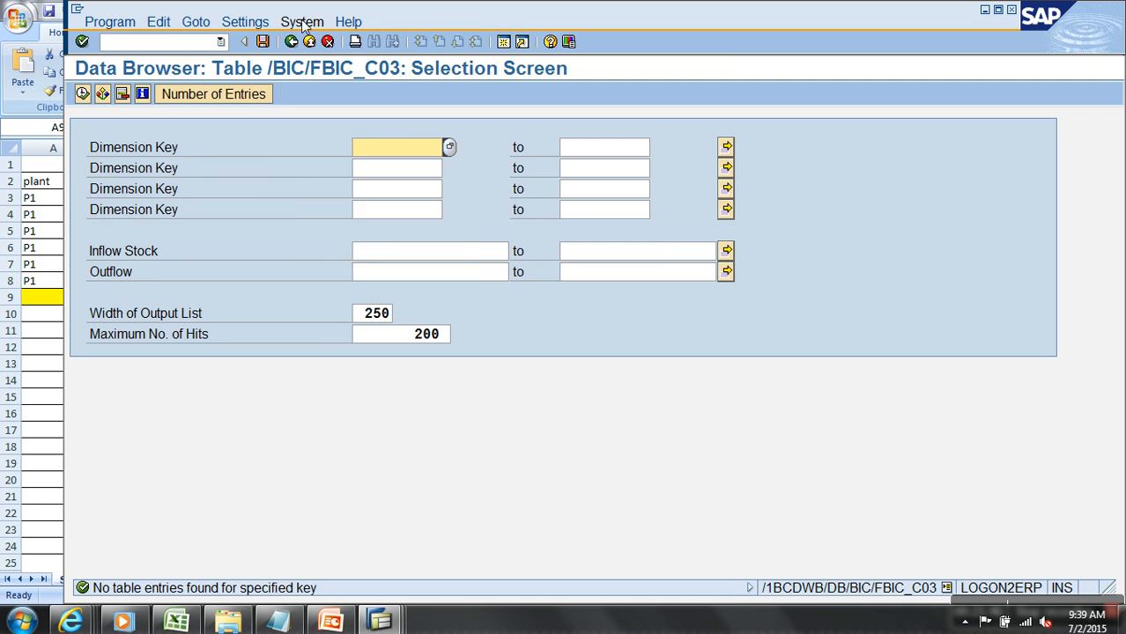
left_click(302, 24)
left_click(330, 240)
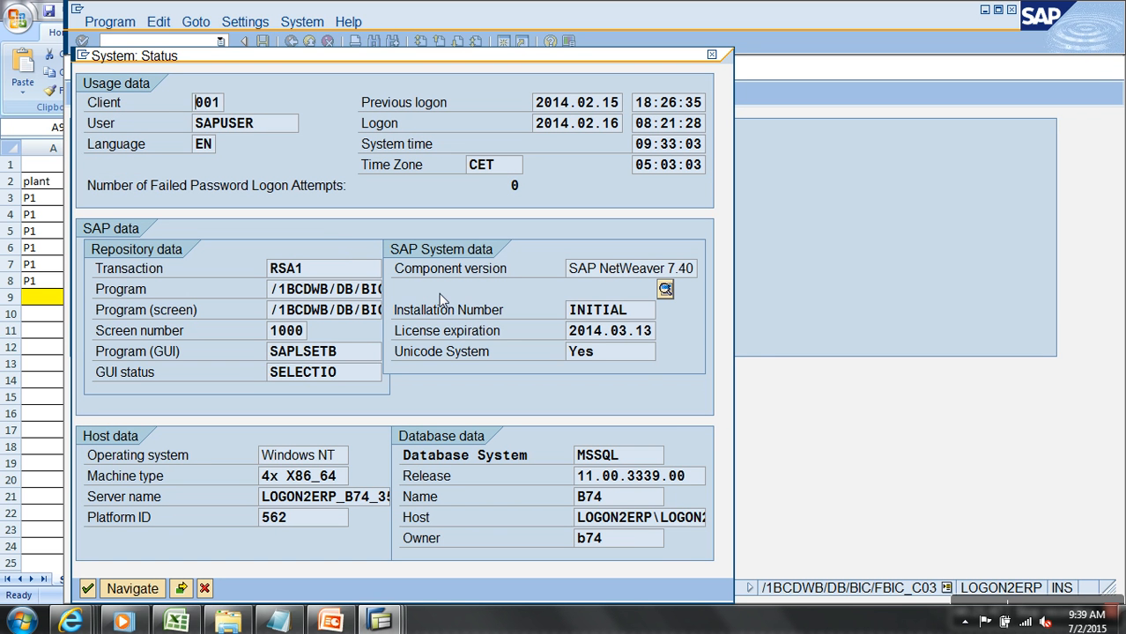
left_click_drag(629, 458, 569, 458)
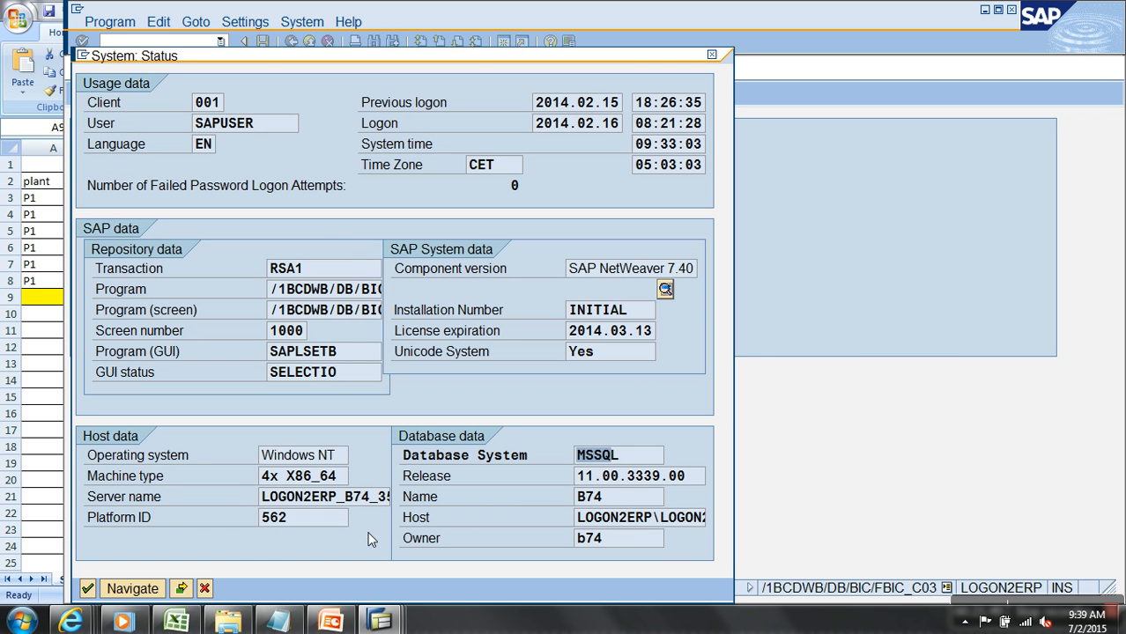
left_click(204, 589)
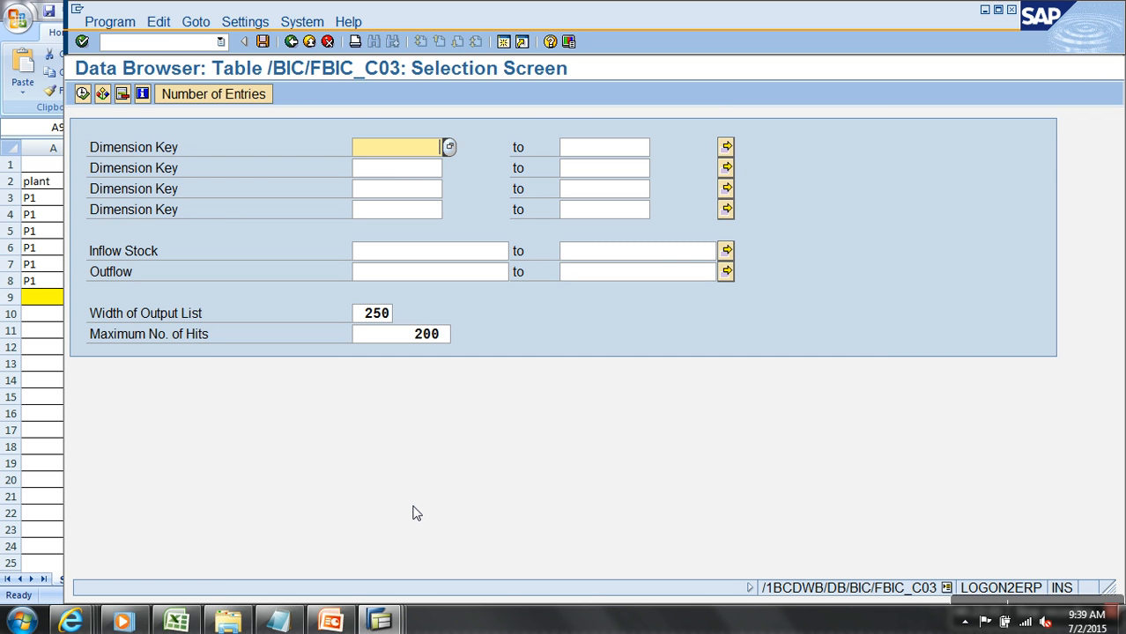
Step: Return from the fact table to the Data Warehousing Workbench and expand the Demo inventory Cube
left_click(292, 42)
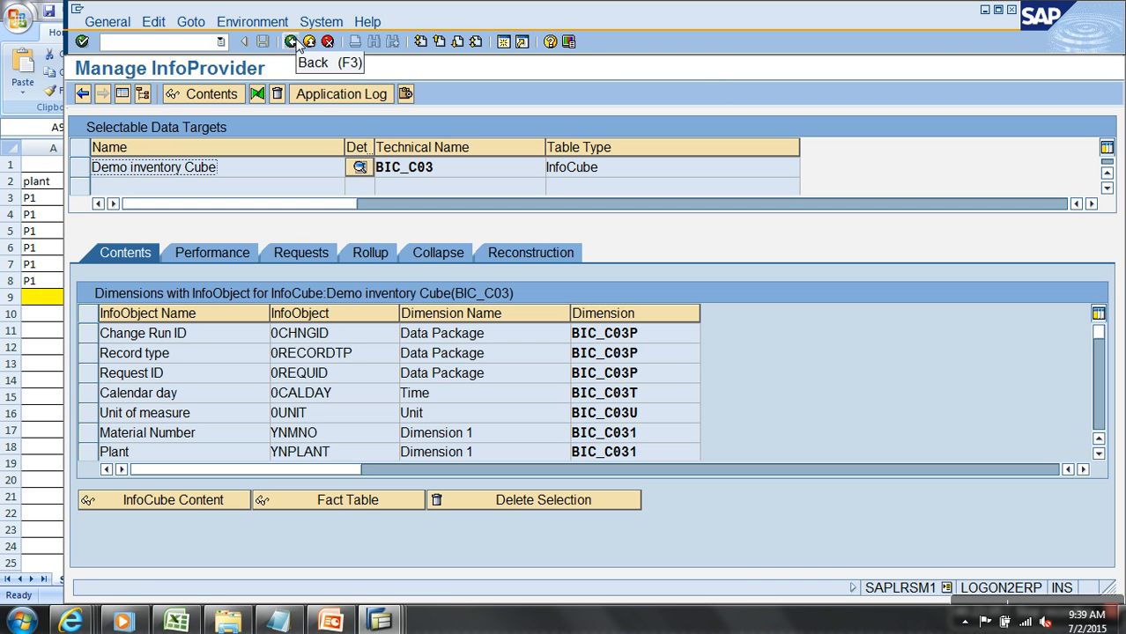
left_click(293, 42)
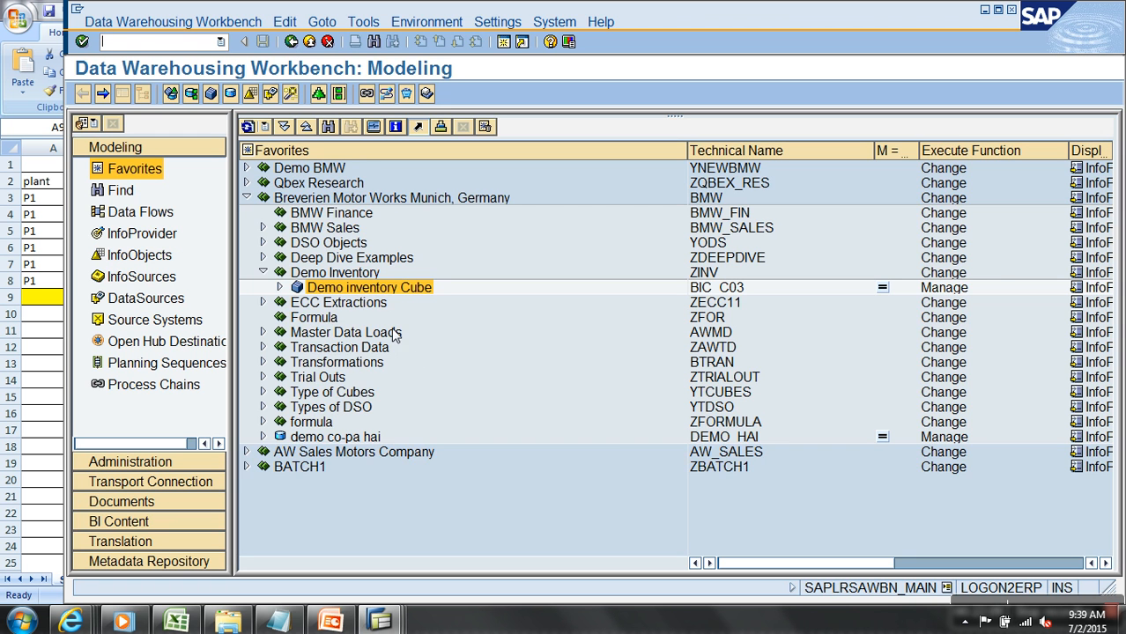
left_click(280, 288)
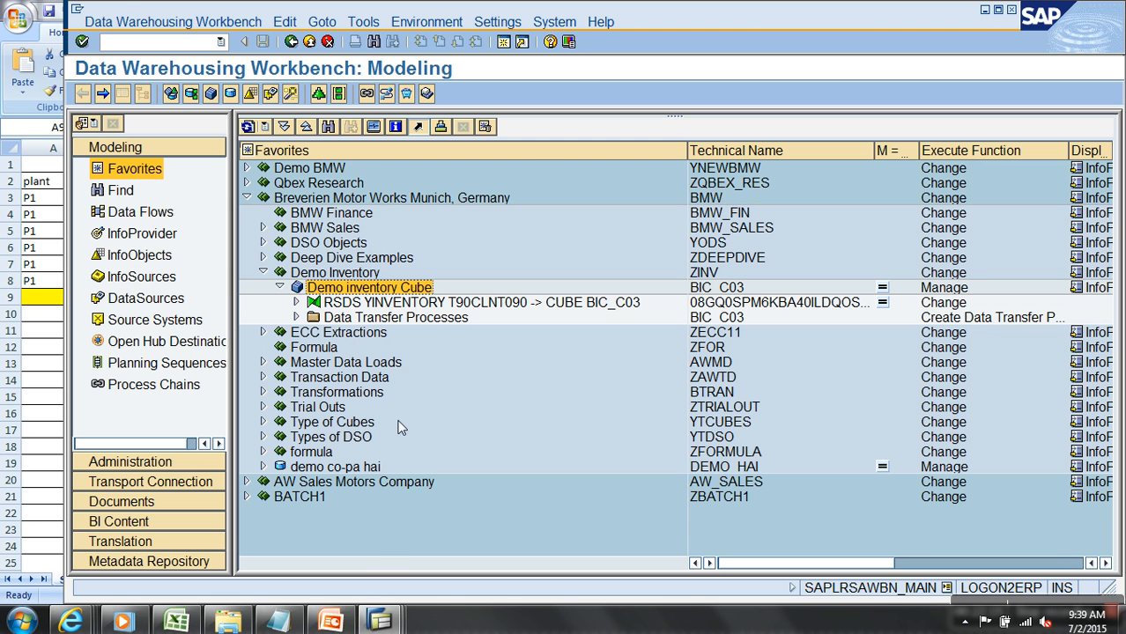
Step: Switch to the Excel Inventory Stock workbook and enter M1 in cell A33 and P1 in cell B33
left_click(176, 623)
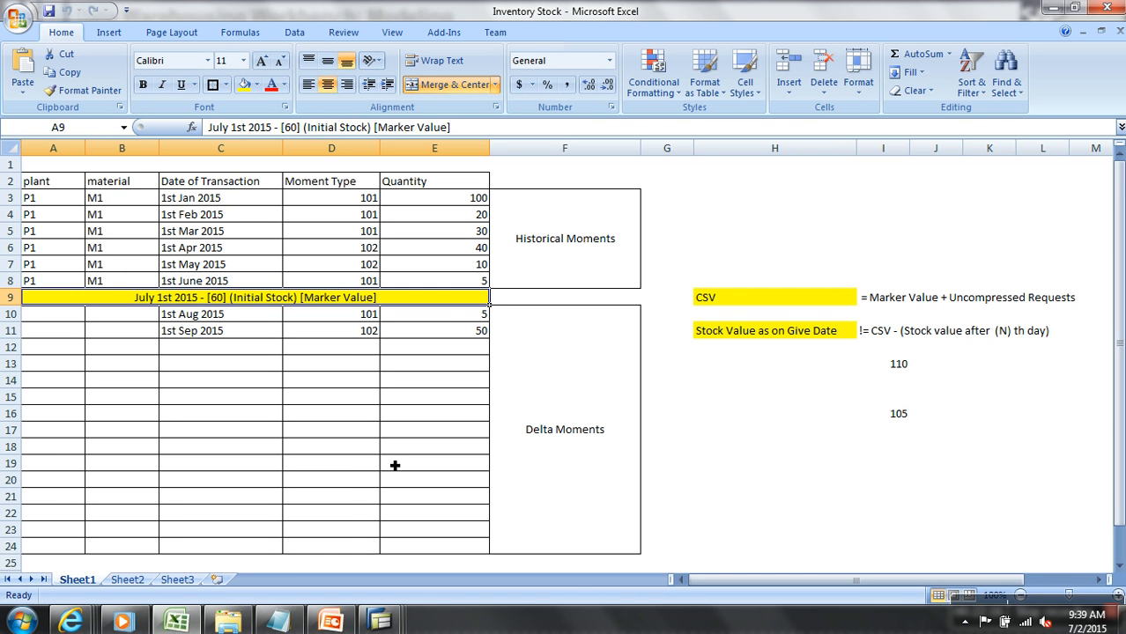
scroll(265, 519, "down", 5)
left_click(106, 448)
key("Left")
type("M1")
key("Tab")
type("P1")
key("Tab")
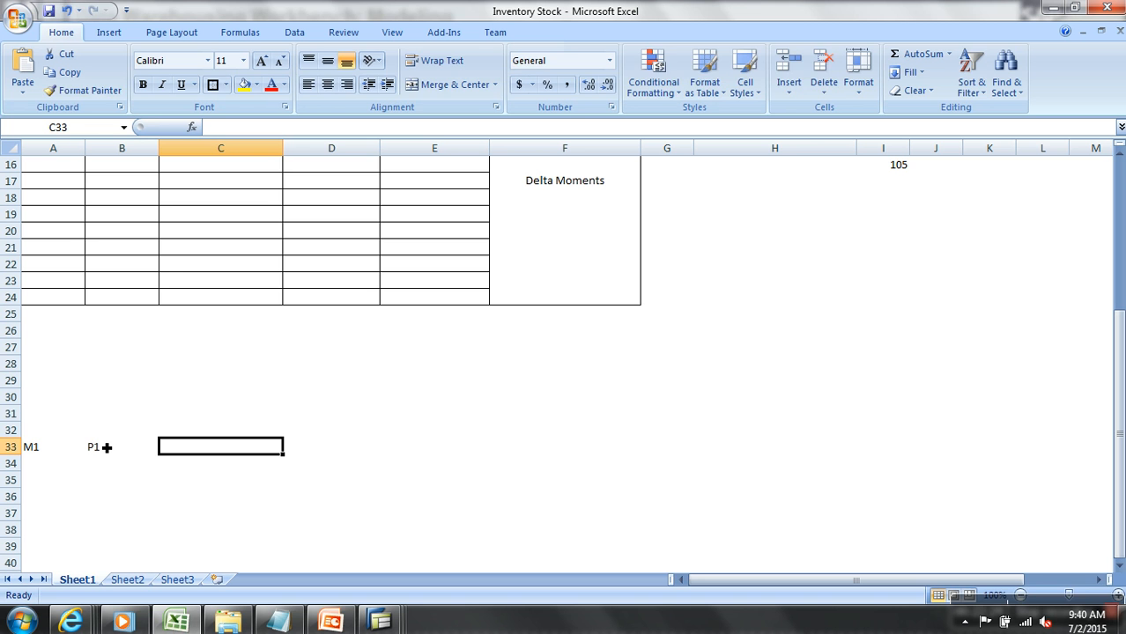
Step: Complete row 33 with 31.12.9999 in C33 and 105 in D33, and fill cells A33 to E33 with yellow
type("31.12.9999")
key("Tab")
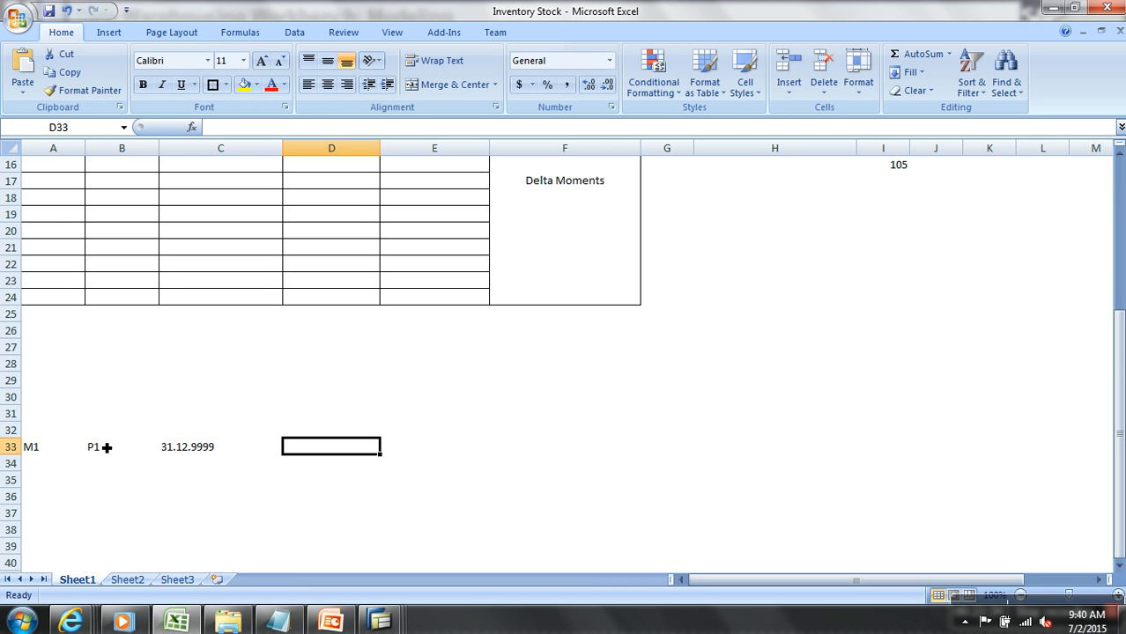
type("105")
left_click(307, 503)
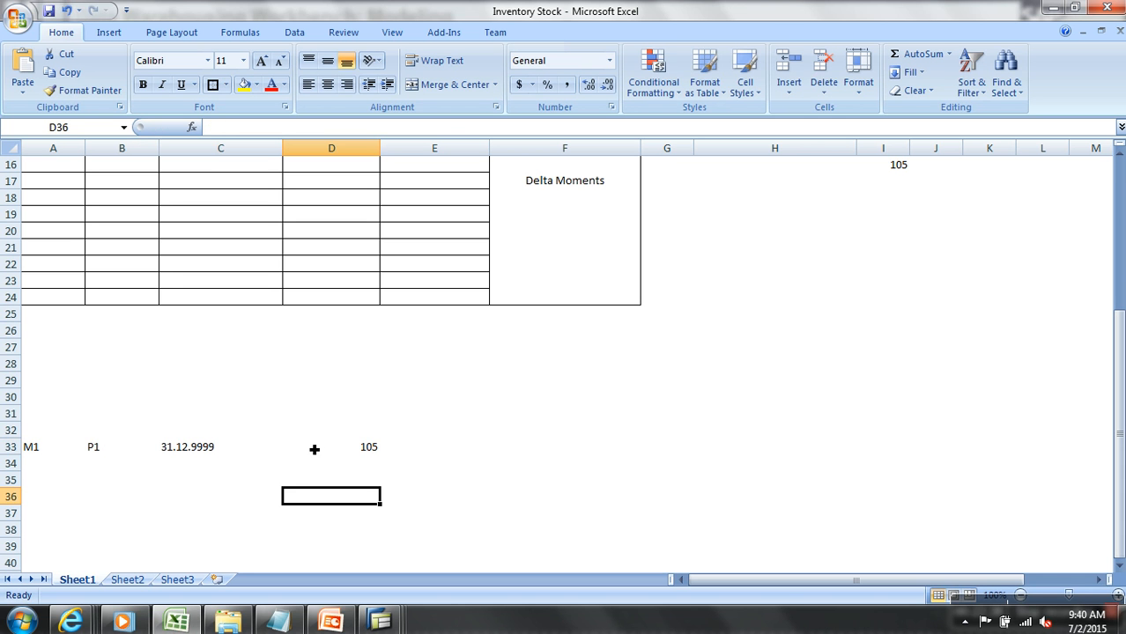
left_click_drag(71, 450, 435, 447)
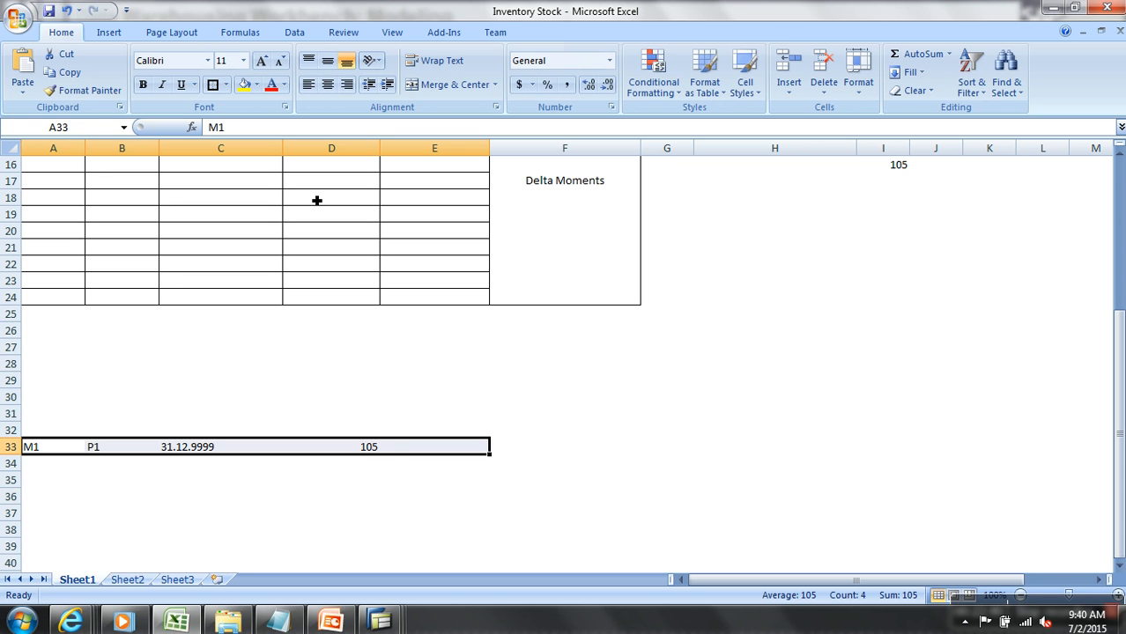
left_click(244, 84)
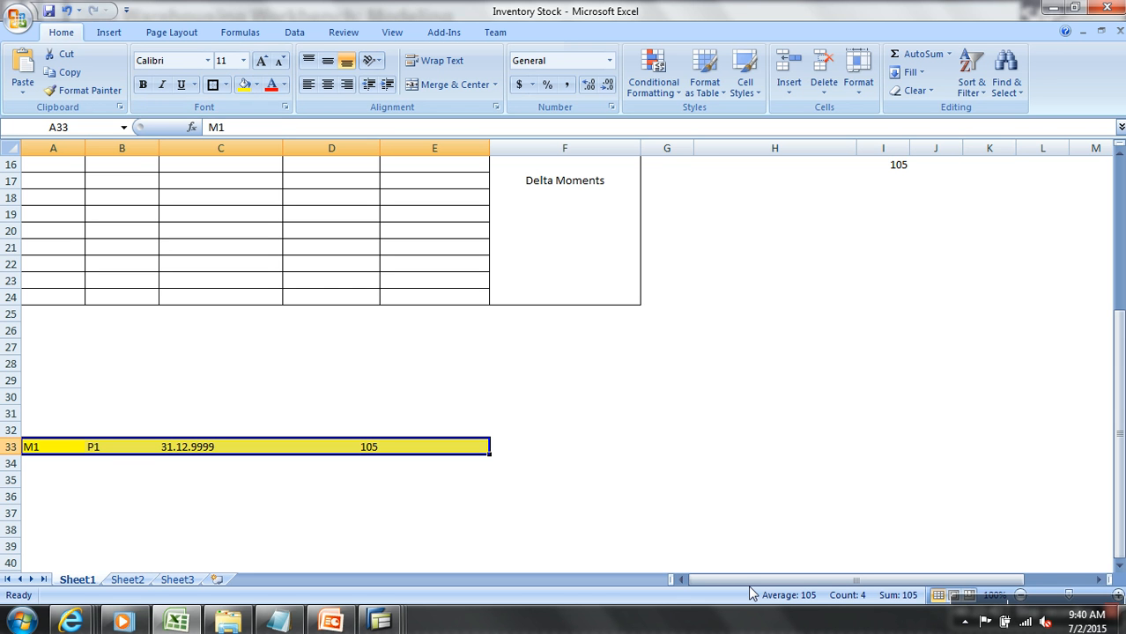
Step: Switch back to SAP, start Query Designer and choose the sap bw system to log on to
left_click(379, 623)
left_click(110, 568)
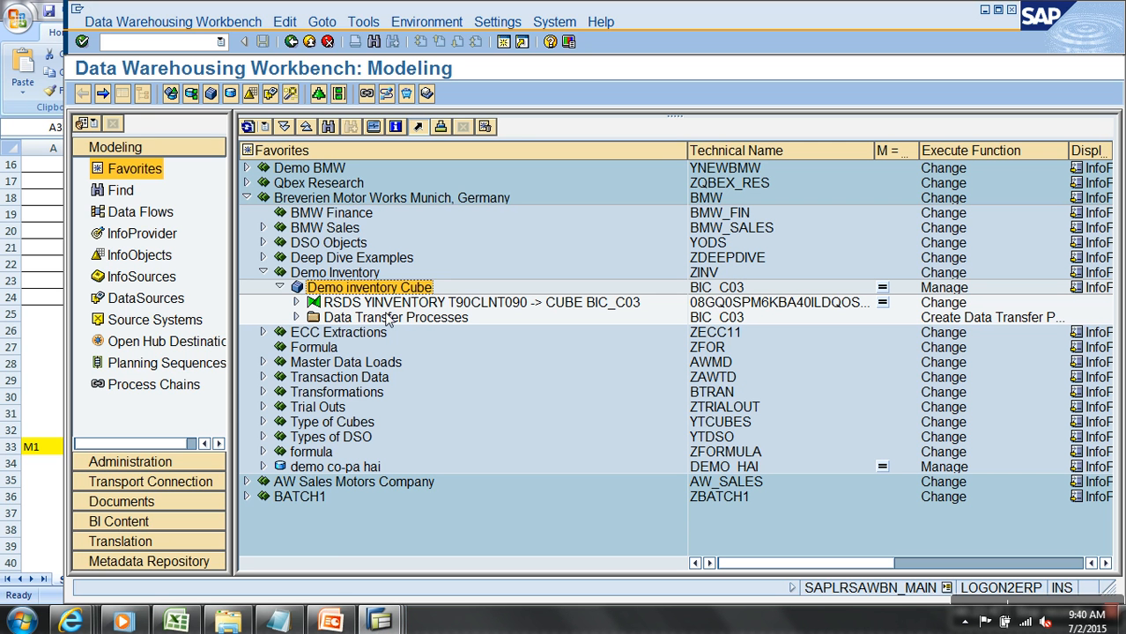
left_click(20, 621)
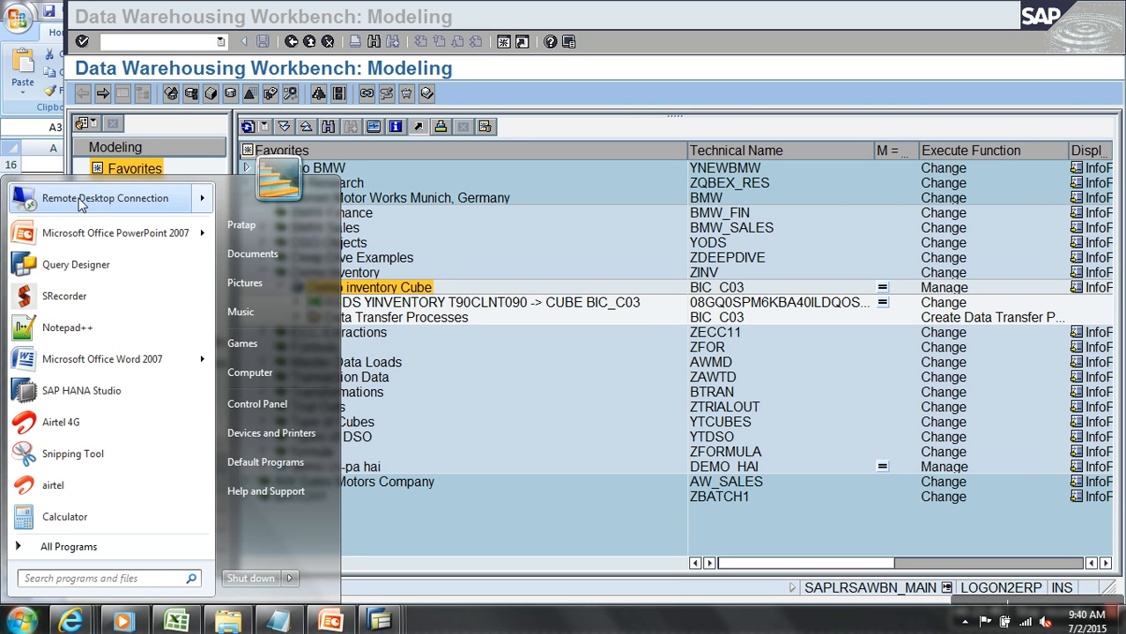
left_click(77, 263)
left_click(504, 284)
left_click(602, 399)
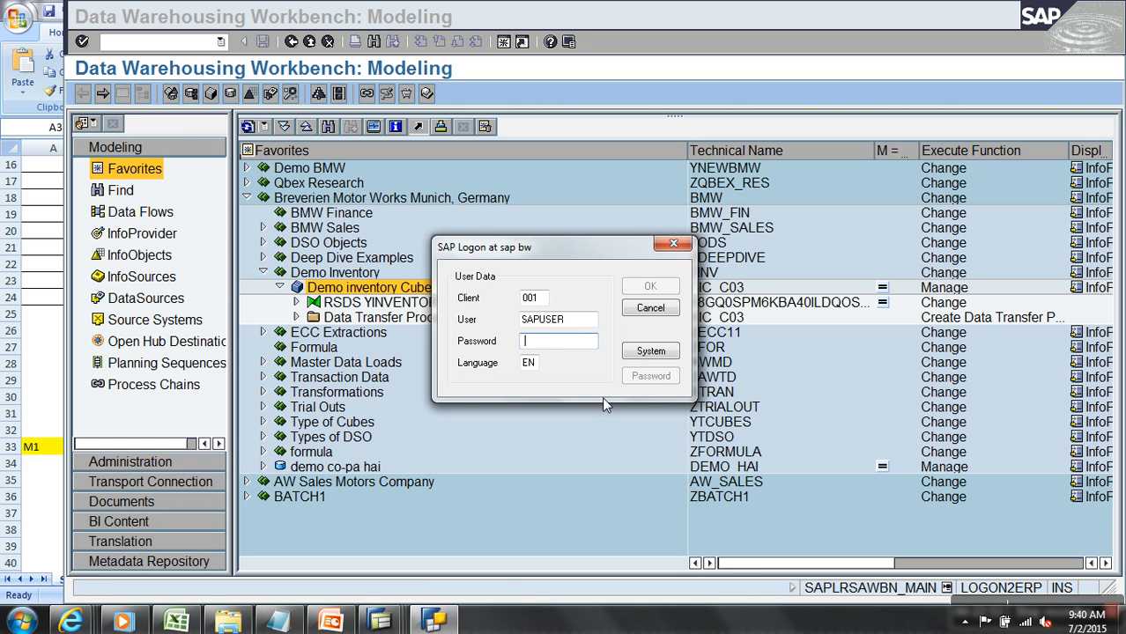
Step: Enter the account password and log on to the SAP BW system
type("•••")
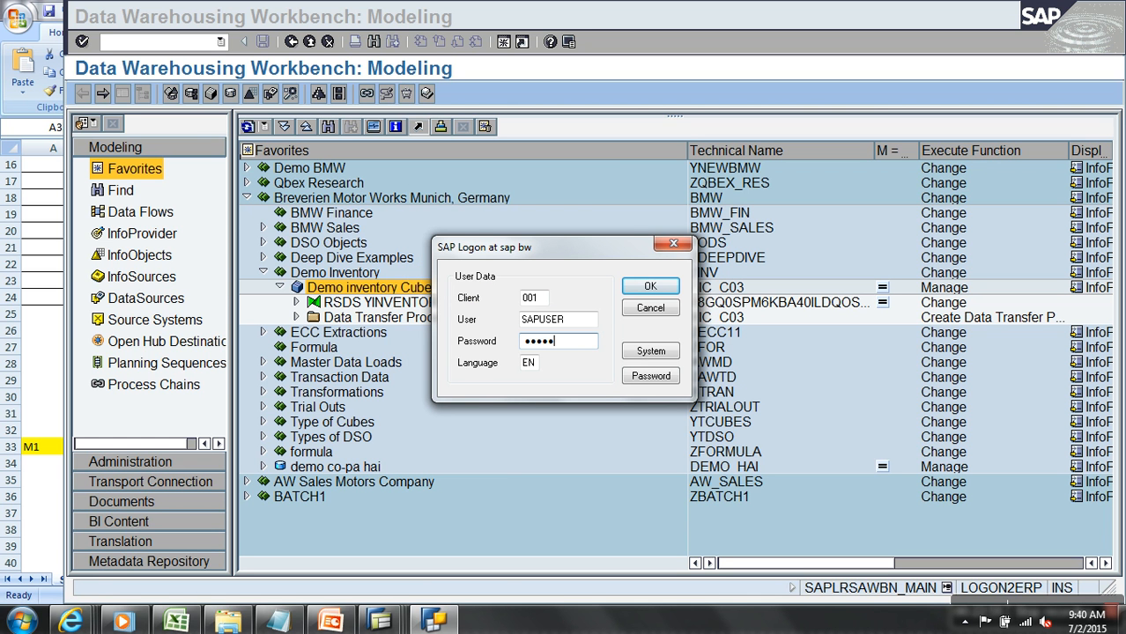
left_click(650, 286)
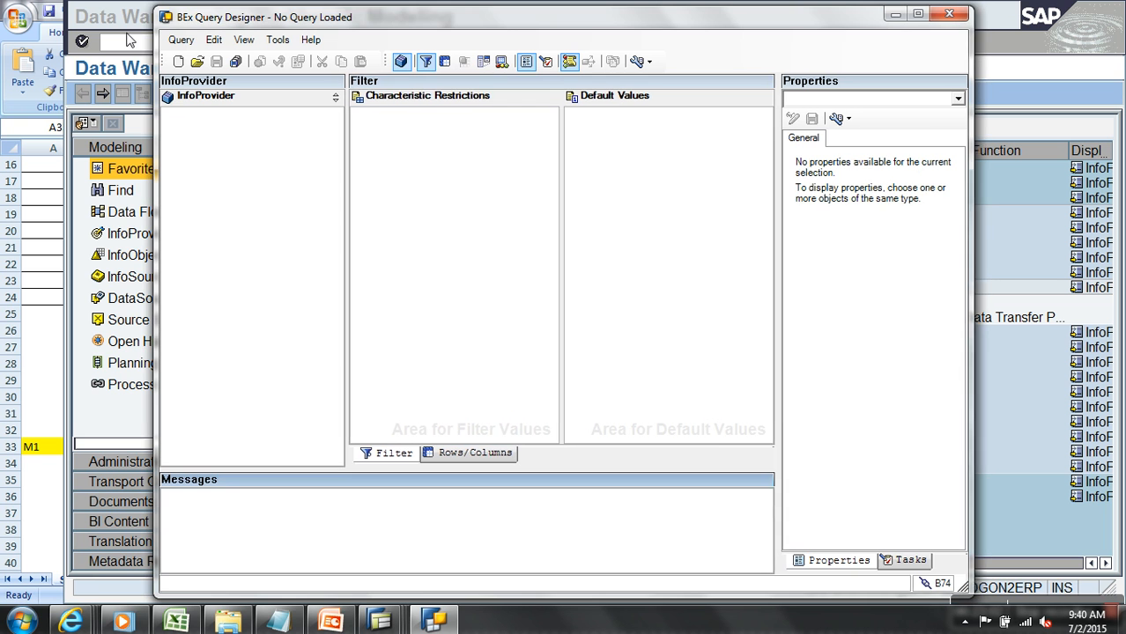
Step: Create a new query on the InfoProvider BIC_C03, finding it by technical name
left_click(175, 62)
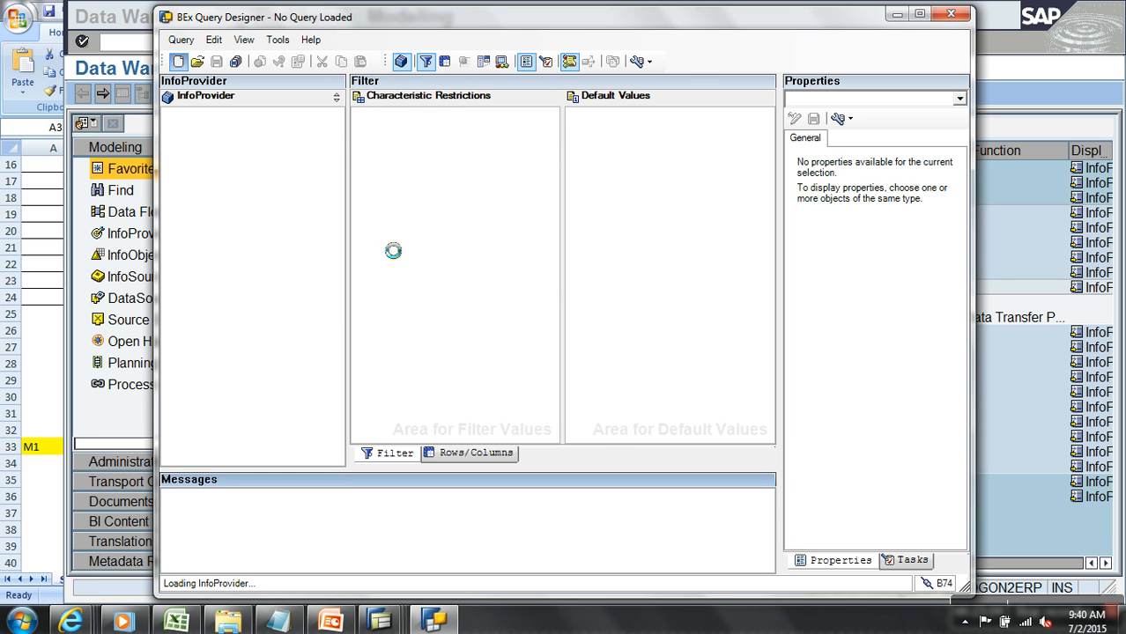
left_click(370, 218)
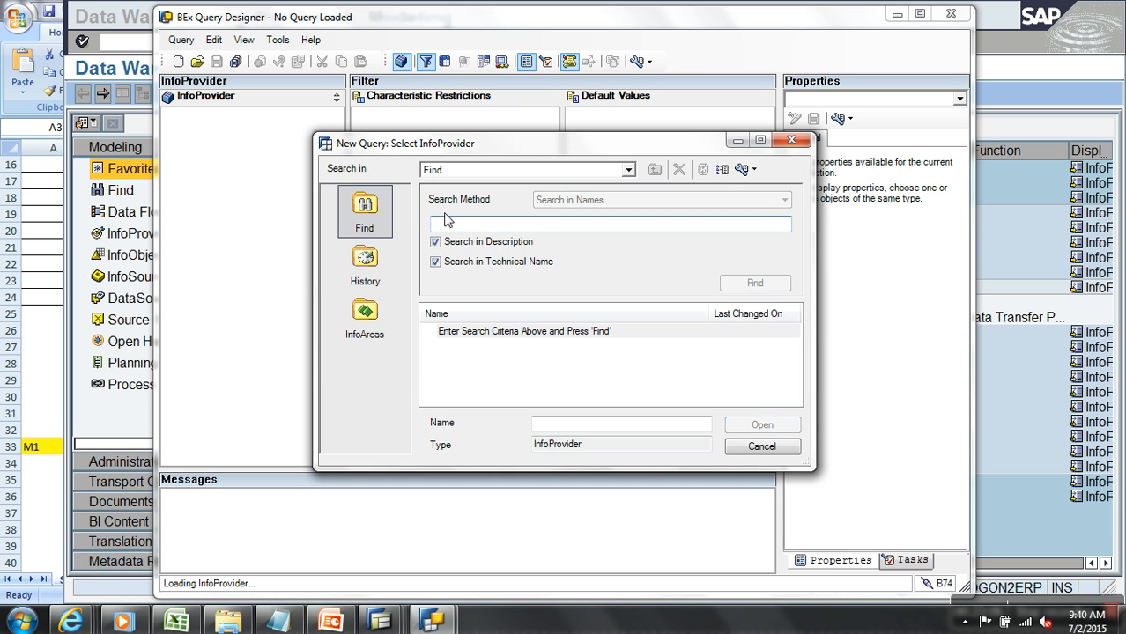
type("BI")
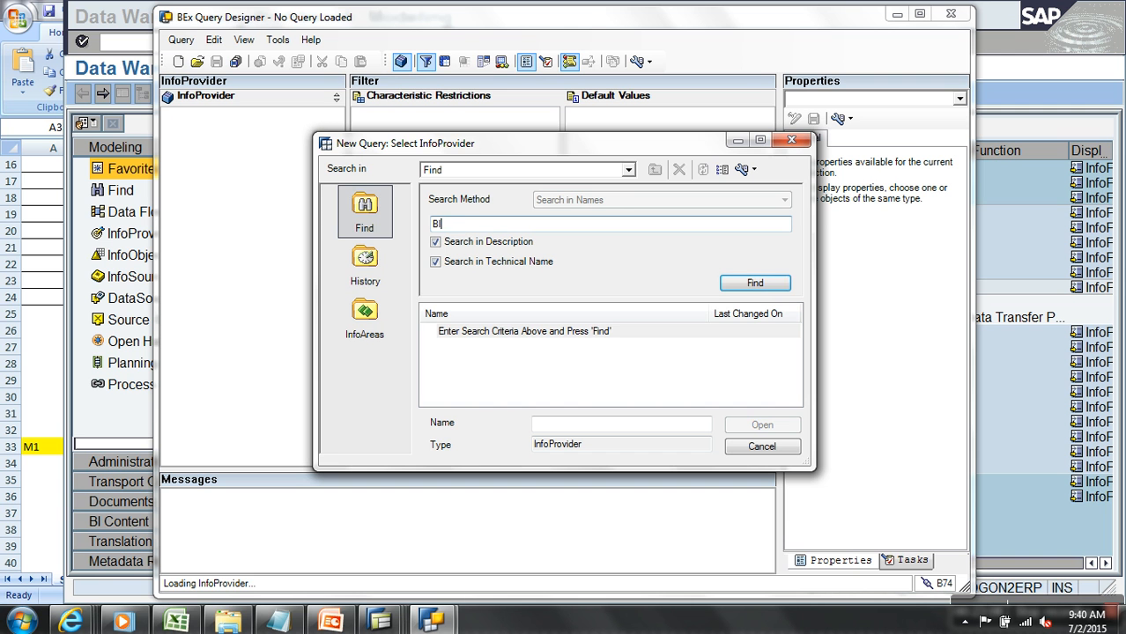
type("C_C03")
key("Return")
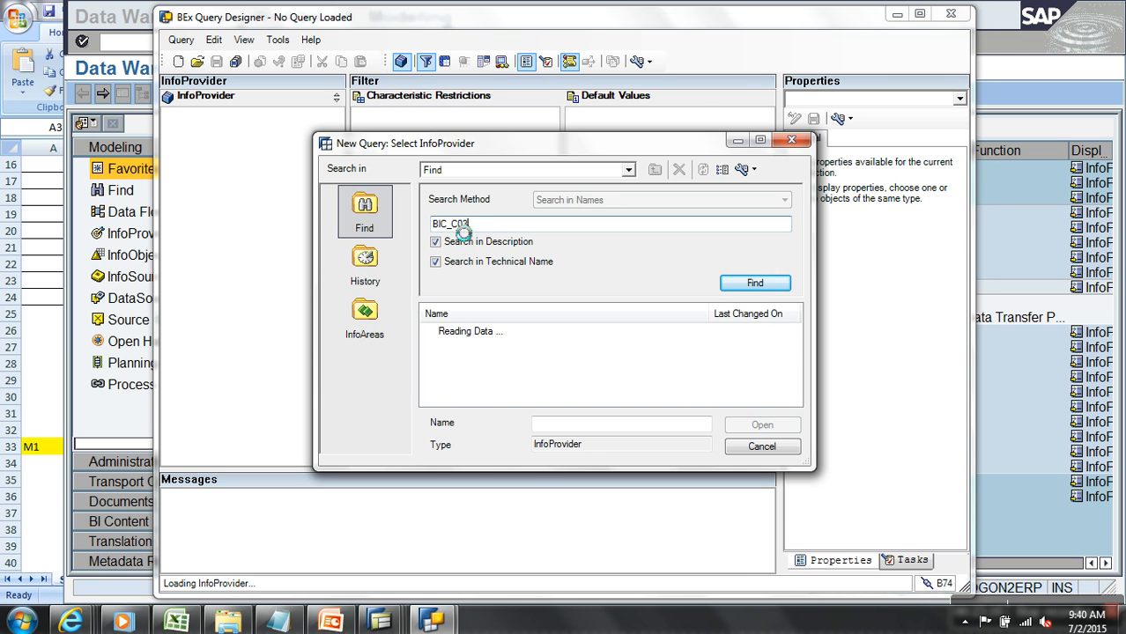
double_click(521, 343)
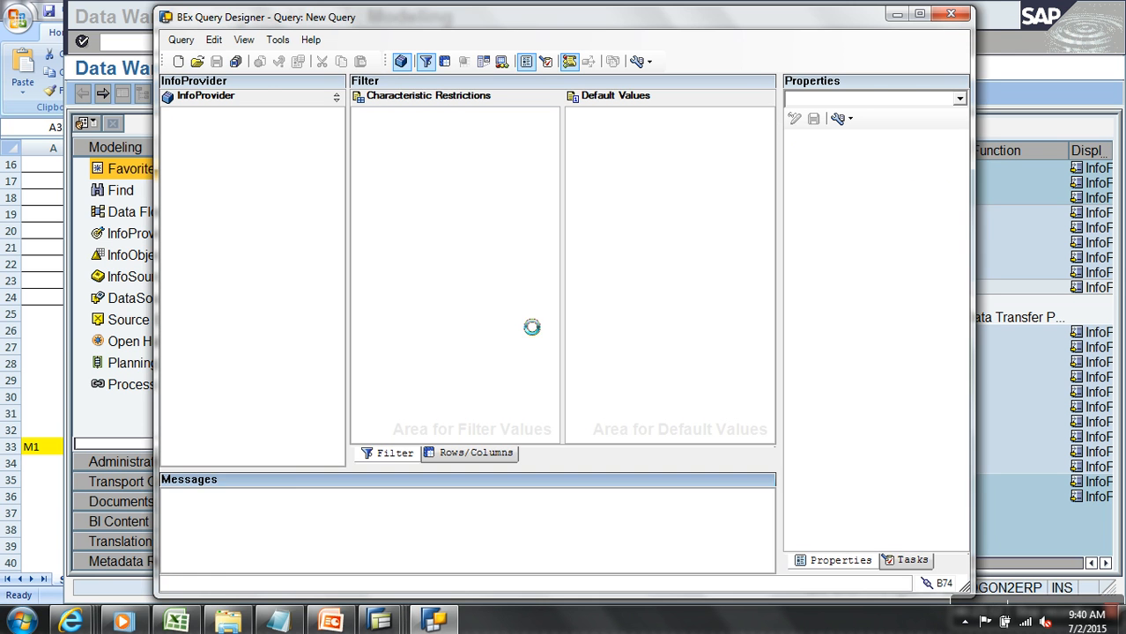
Step: Place Plant and Material Number in the query's rows and Total Stock in its columns
left_click(428, 452)
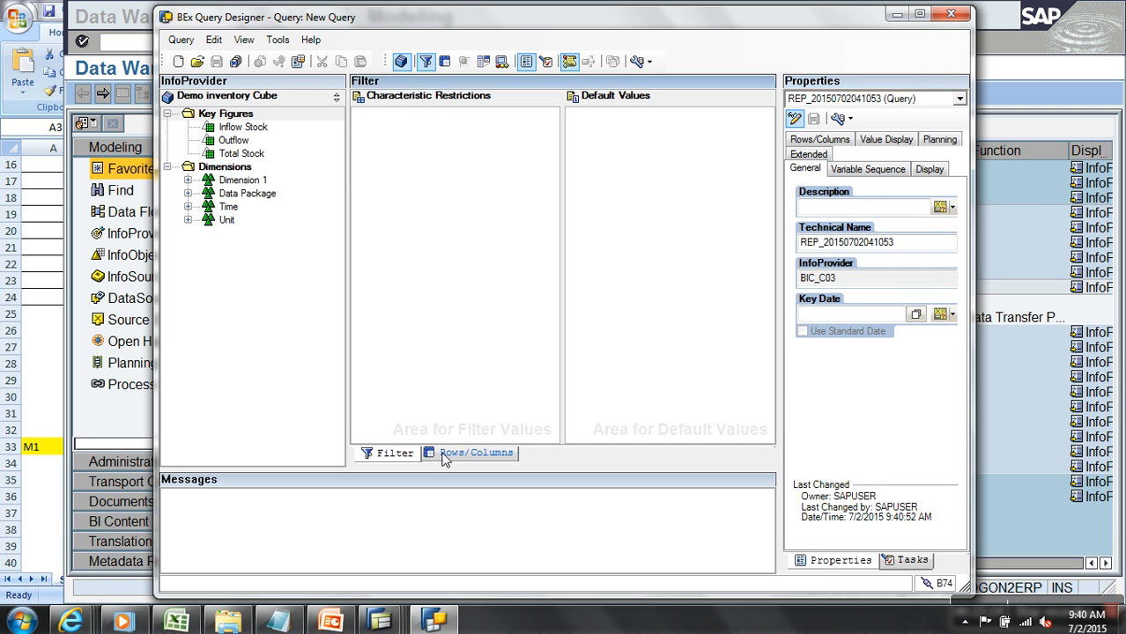
left_click(187, 180)
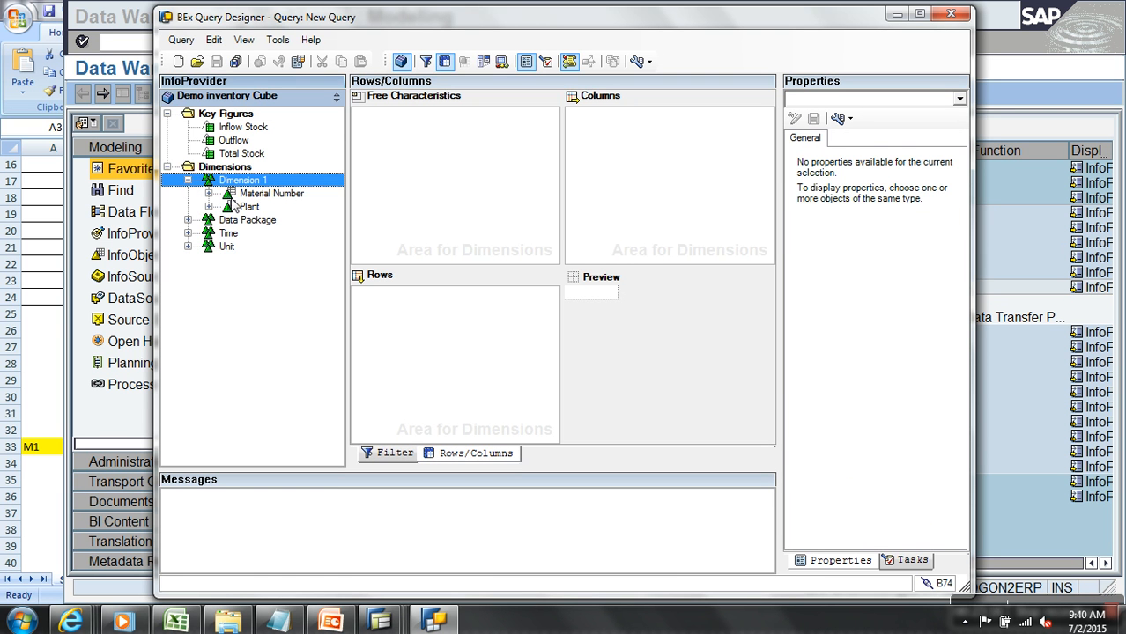
left_click_drag(250, 206, 409, 309)
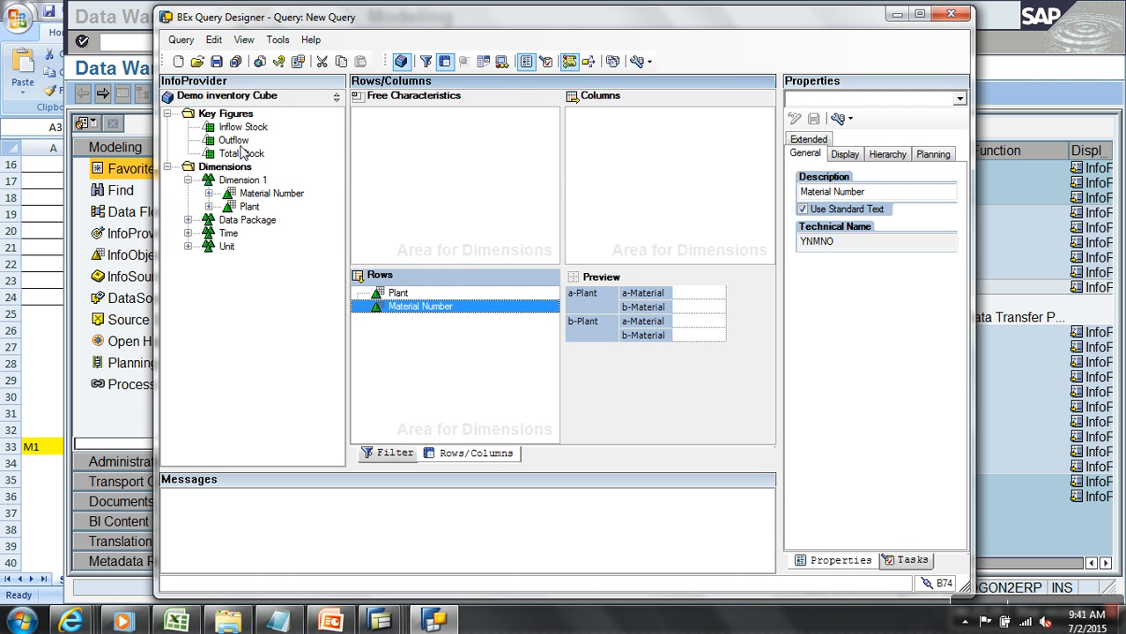
left_click_drag(242, 154, 638, 160)
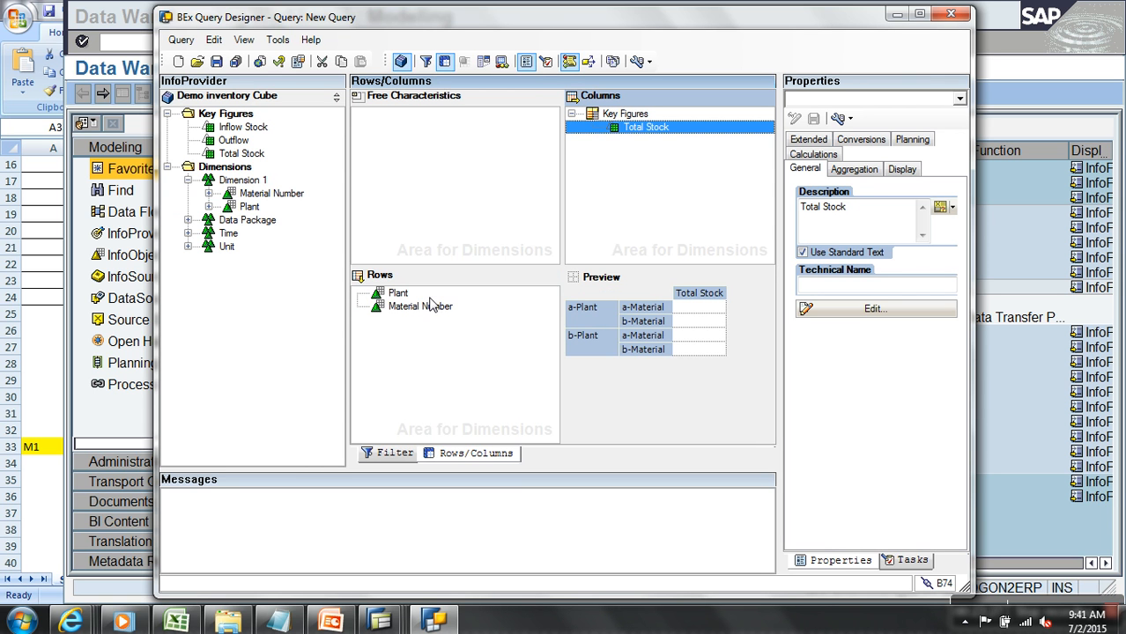
Step: Set the results rows of the Material Number characteristic to Always Suppress
left_click(430, 306)
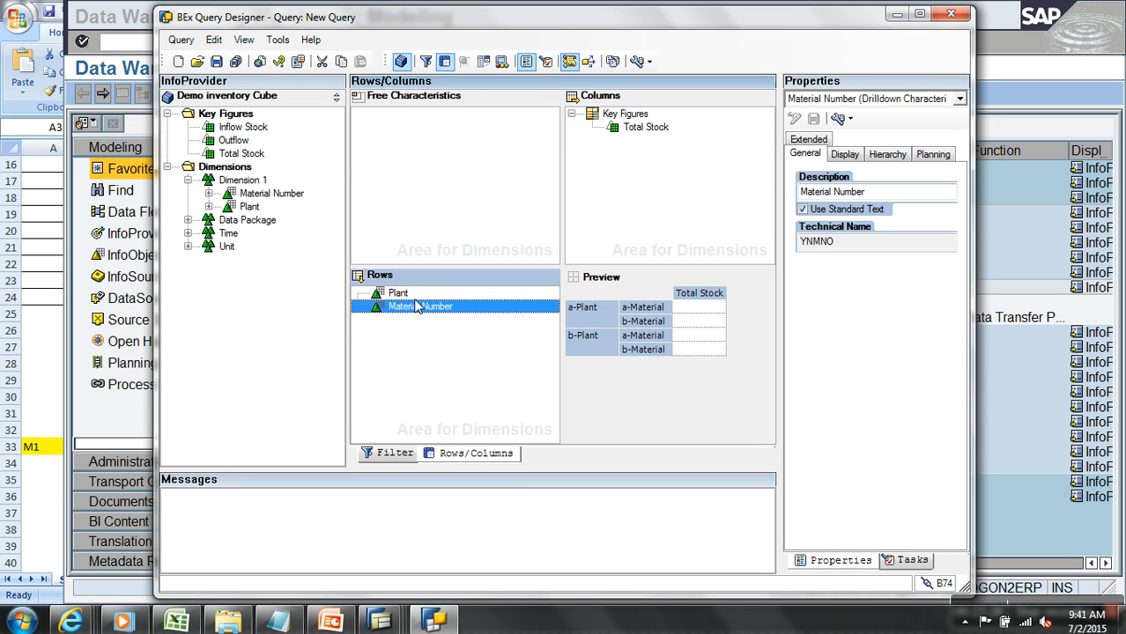
left_click(845, 155)
left_click(898, 420)
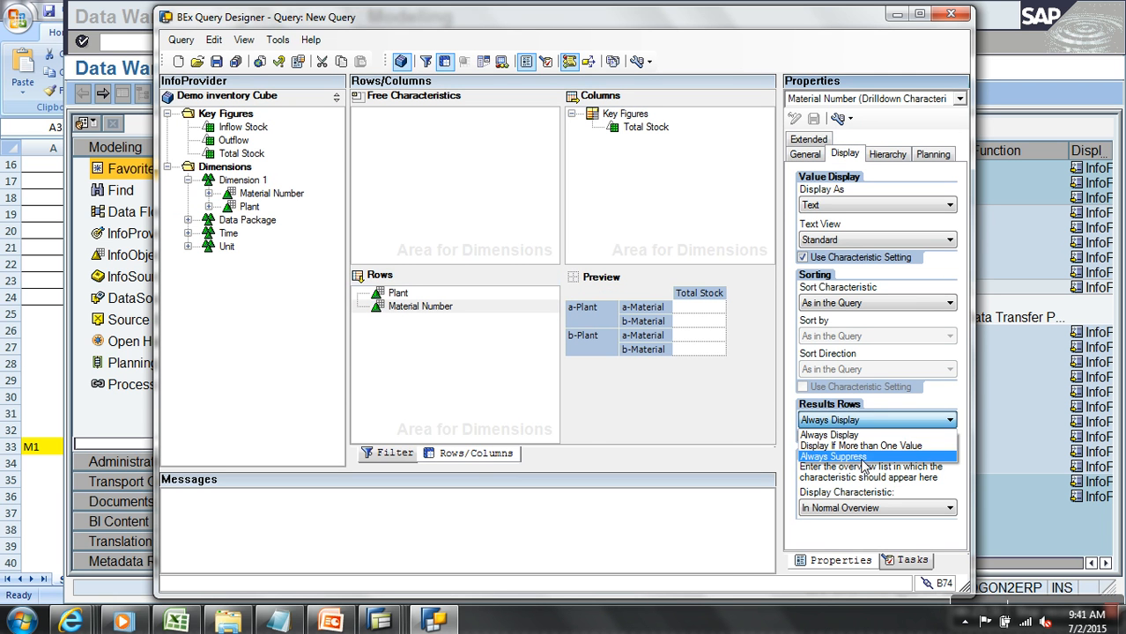
left_click(861, 458)
Step: Save the query with description STOCK and technical name STOCK888, accepting a second entry with the same description
left_click(217, 61)
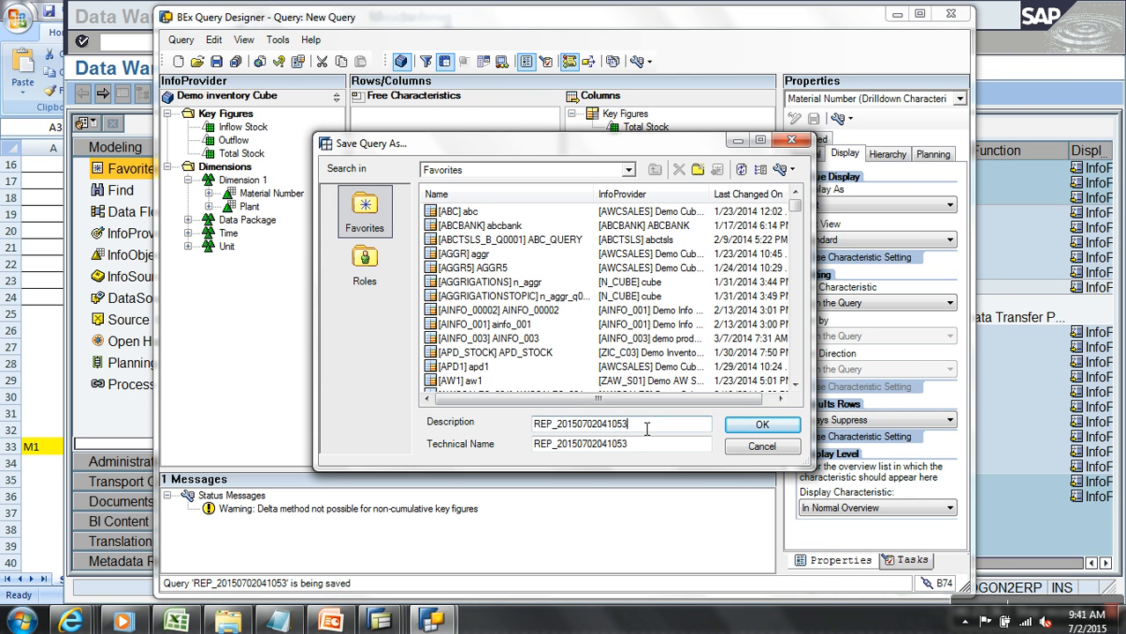
double_click(646, 425)
type("STOCK")
key("Tab")
type("S")
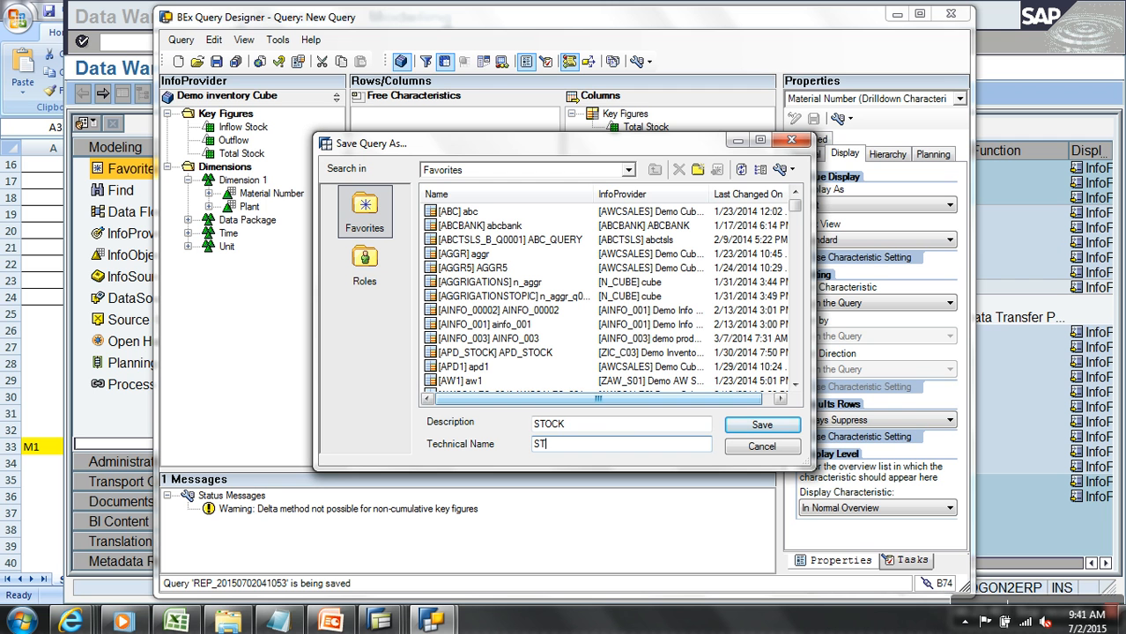
type("TOCK888")
left_click(759, 426)
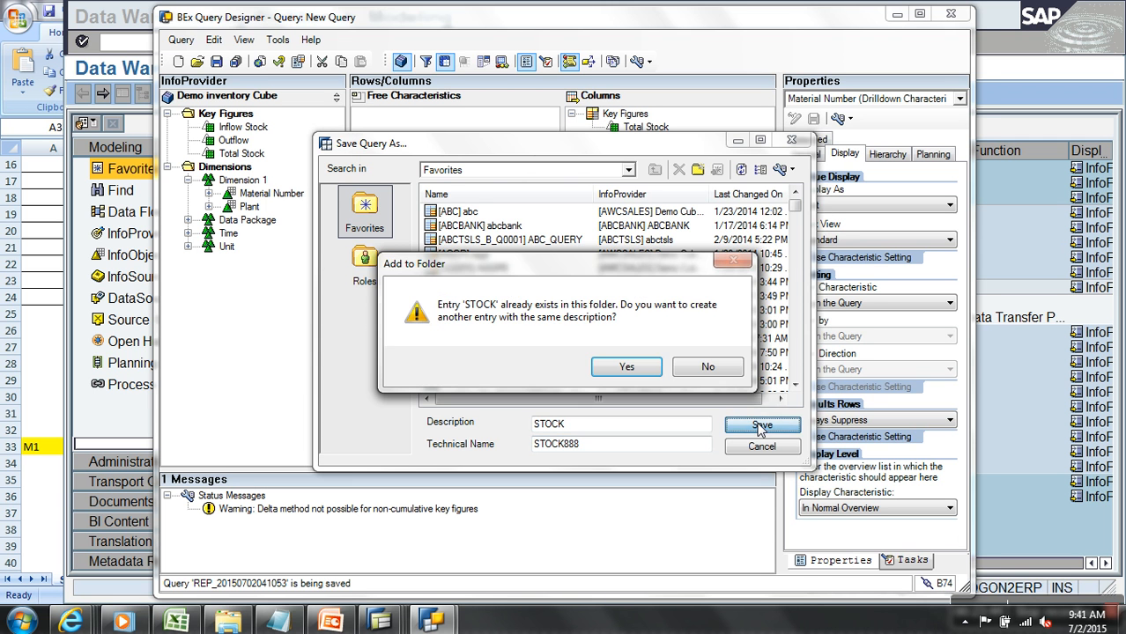
left_click(624, 366)
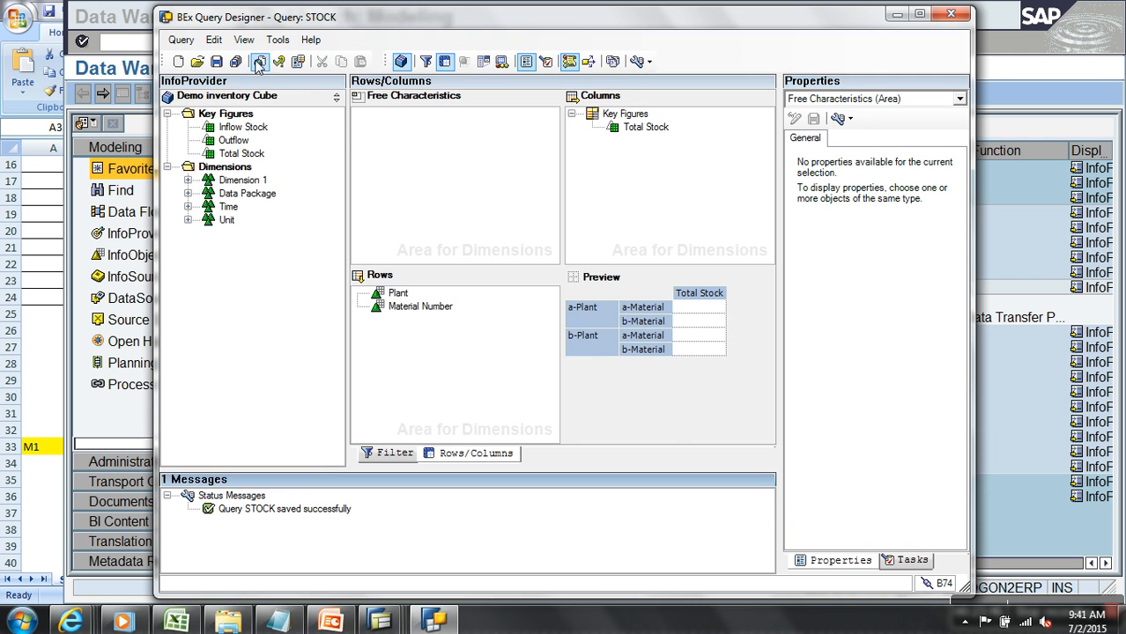
Step: Execute the query in the web browser, replacing the host name in the address with 192.168.0.6, and view the report full screen
left_click(259, 62)
left_click(308, 34)
key("Home")
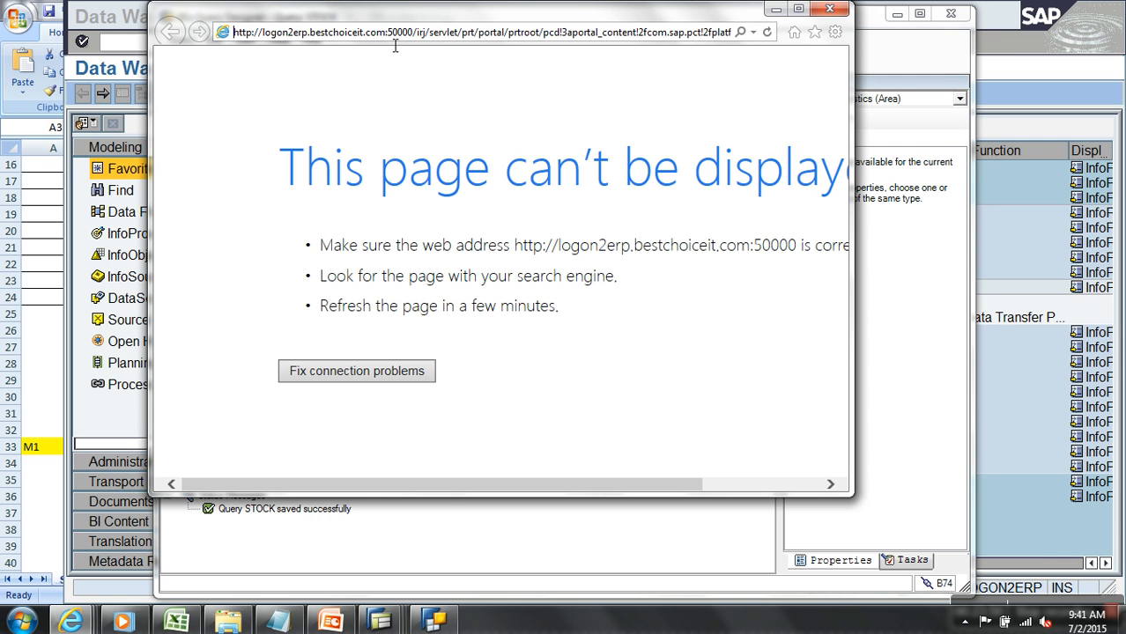
key("BackSpace")
key("BackSpace")
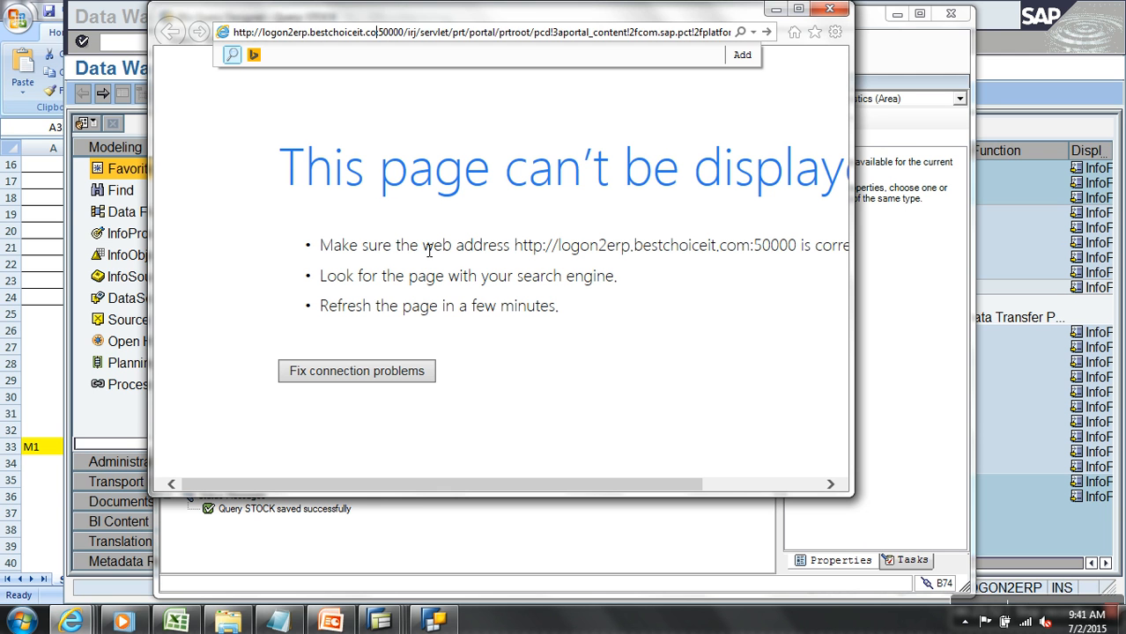
key("BackSpace")
key("BackSpace")
key("BackSpace")
key("BackSpace")
key("BackSpace")
key("BackSpace")
key("BackSpace")
key("BackSpace")
key("BackSpace")
key("BackSpace")
key("BackSpace")
key("BackSpace")
key("BackSpace")
key("BackSpace")
key("BackSpace")
key("BackSpace")
key("BackSpace")
key("BackSpace")
key("BackSpace")
key("BackSpace")
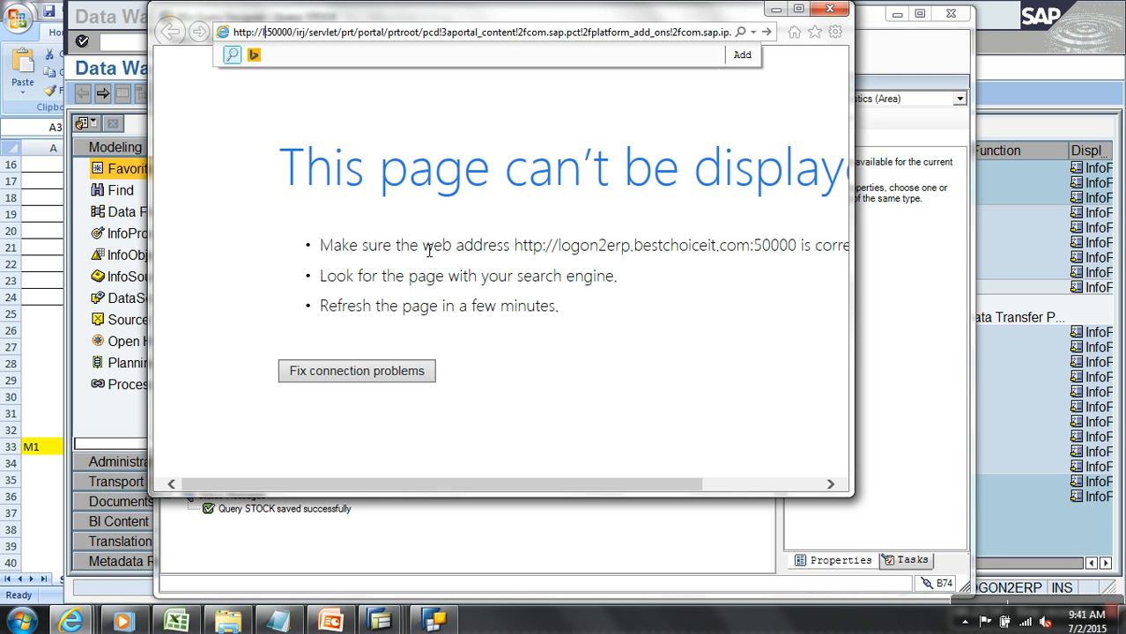
type("192.16")
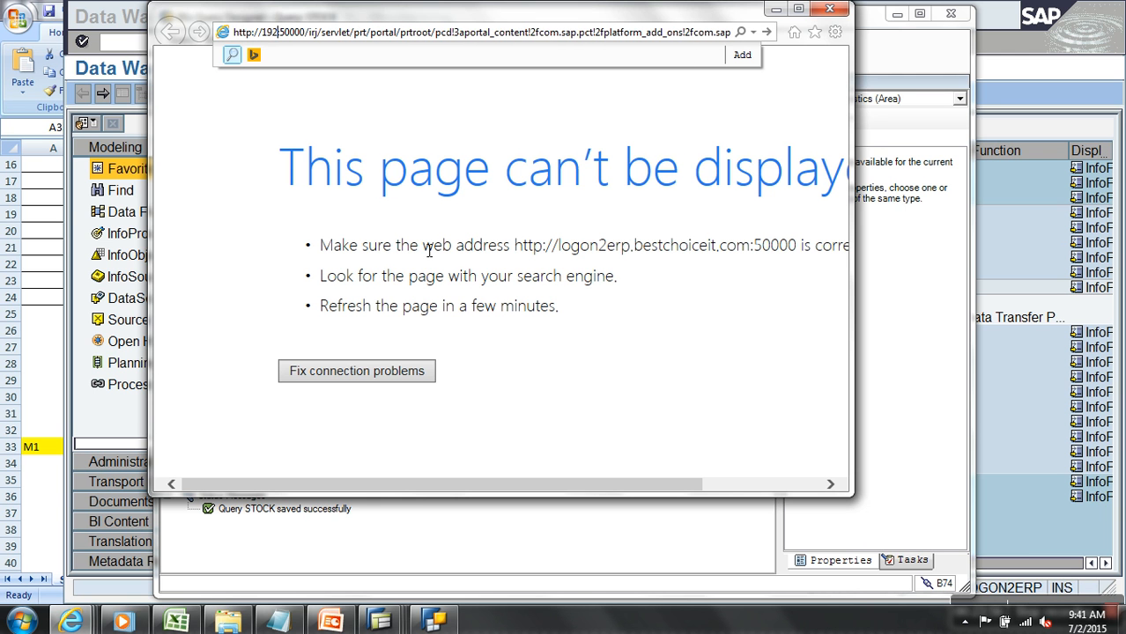
type("8")
type(".0.6")
key("Return")
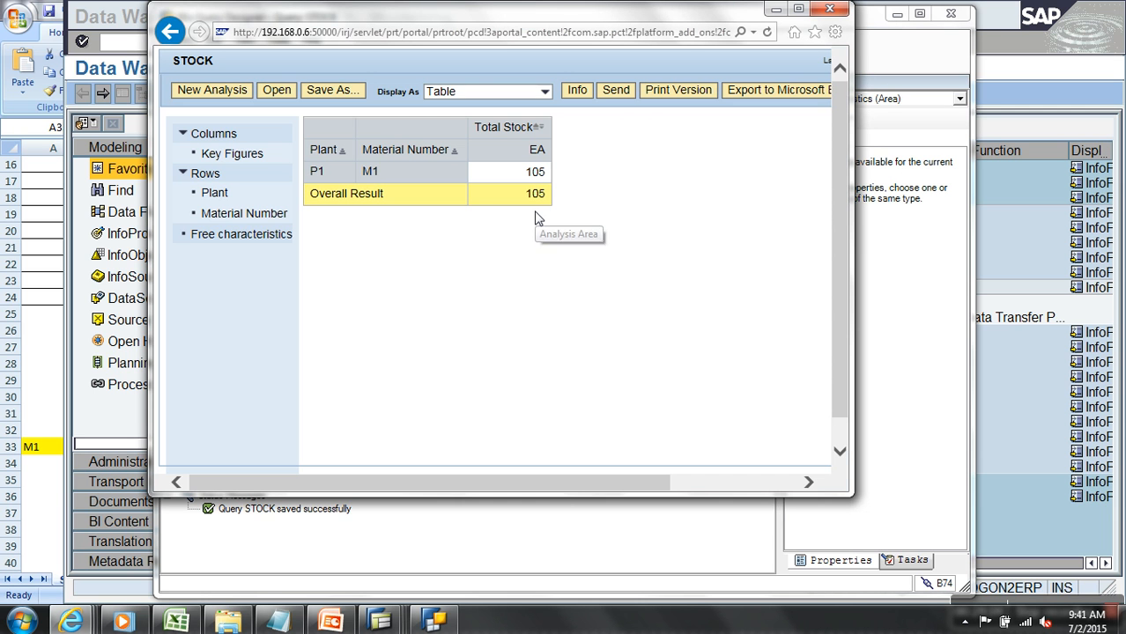
left_click(798, 8)
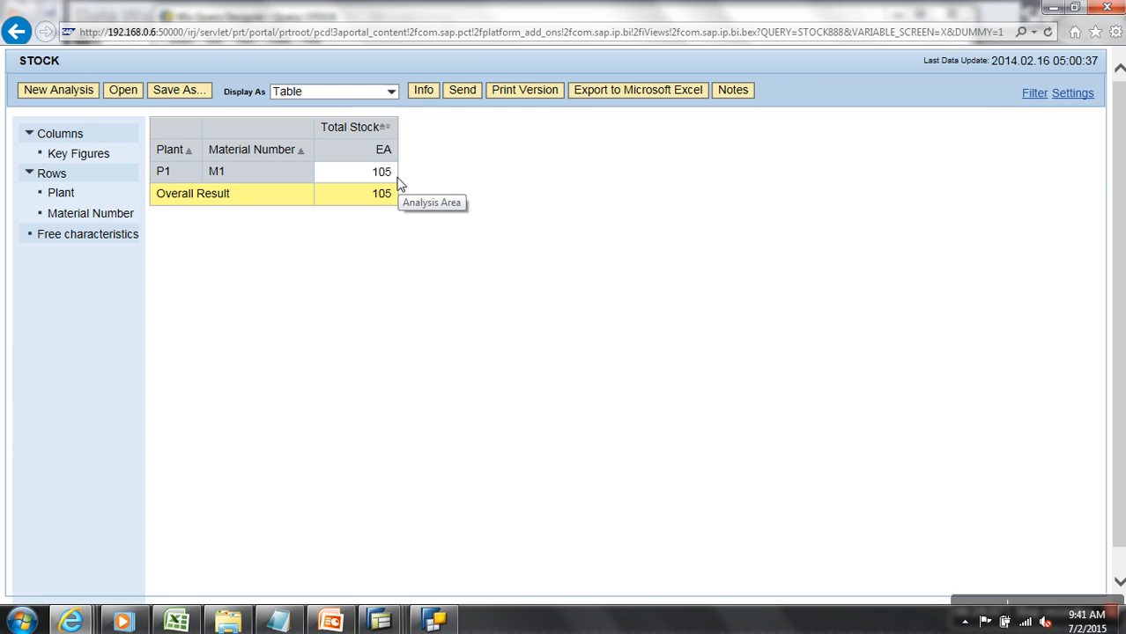
Step: Switch to BEx Query Designer, add Calendar day from the Time dimension to the free characteristics and save the query
left_click(433, 622)
left_click(188, 207)
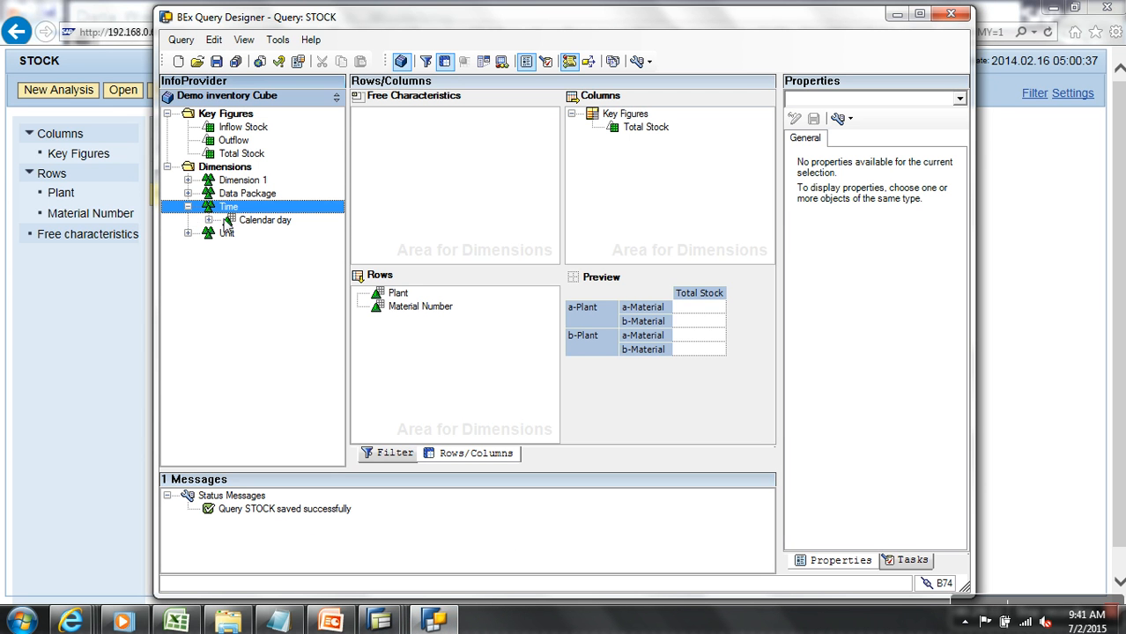
left_click(261, 224)
left_click_drag(260, 225, 401, 224)
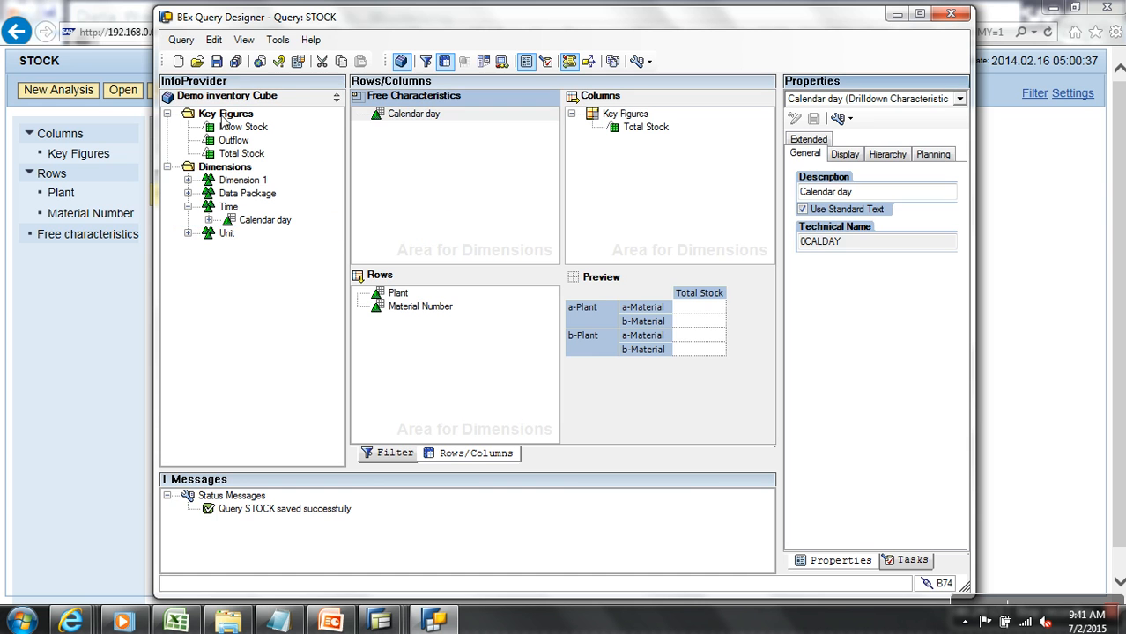
left_click(217, 62)
Step: Reload the STOCK web report, drill it down by Calendar day after Material Number, and return Calendar day to the free characteristics
left_click(76, 394)
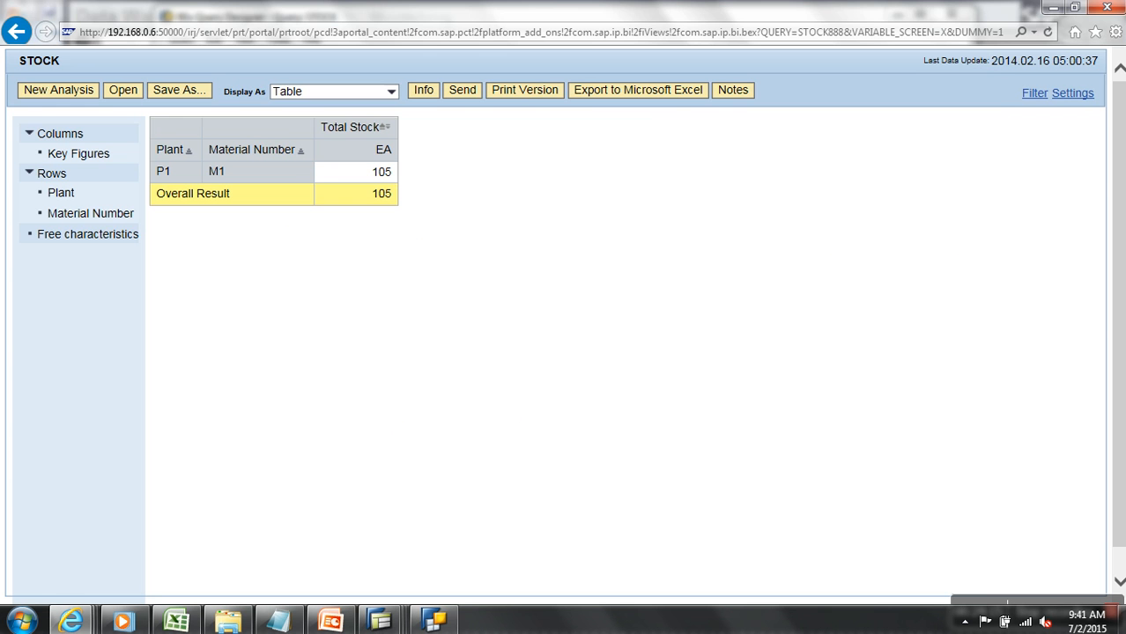
left_click(1048, 31)
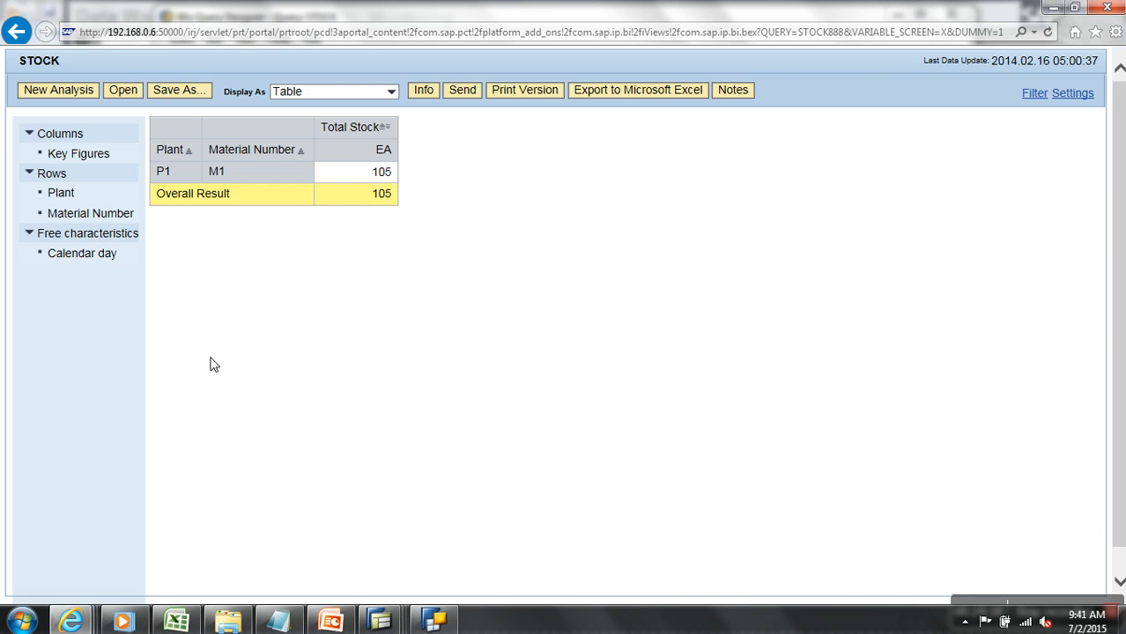
left_click_drag(111, 254, 316, 152)
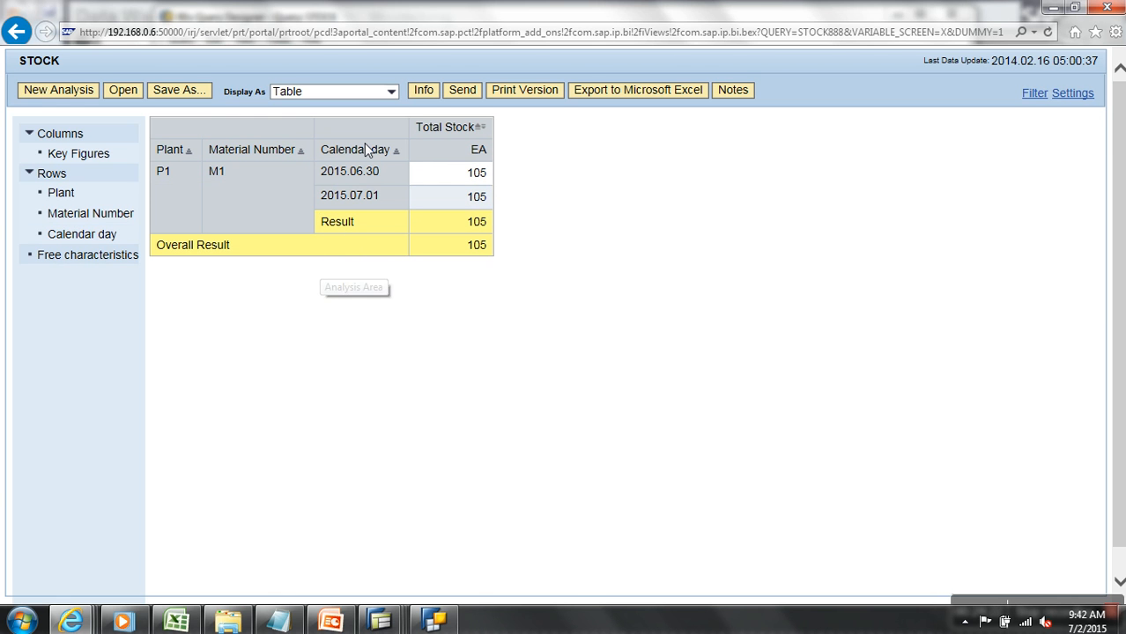
left_click_drag(371, 155, 103, 303)
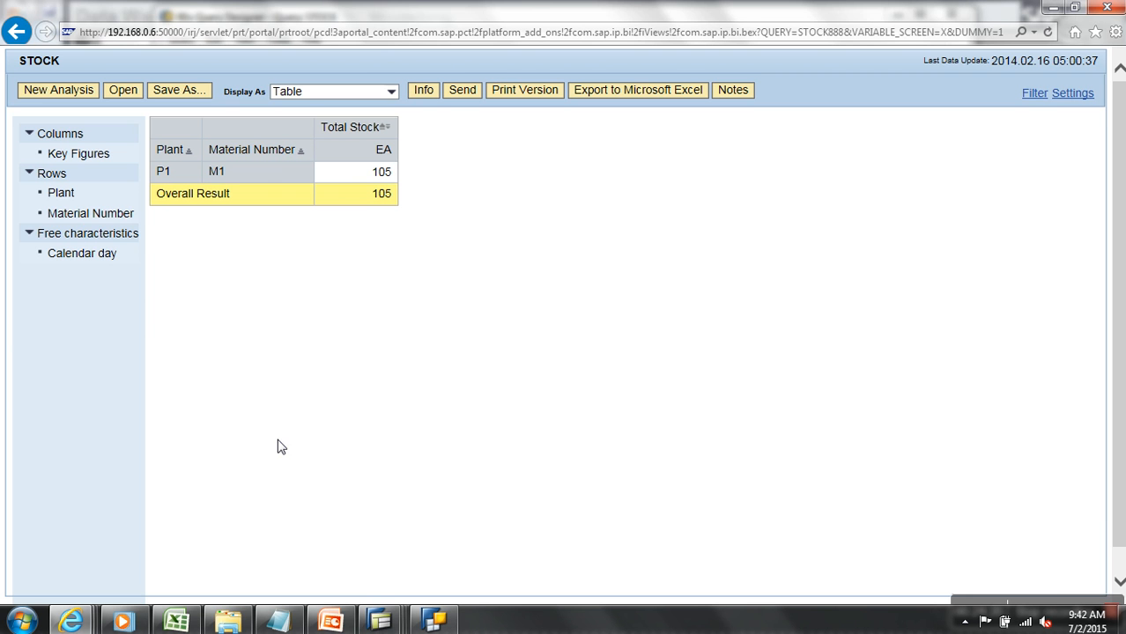
Step: Switch to the Data Warehousing Workbench and expand the data transfer processes and the YINVENTORY transformation under Demo inventory Cube
left_click(332, 622)
left_click(190, 571)
left_click(296, 317)
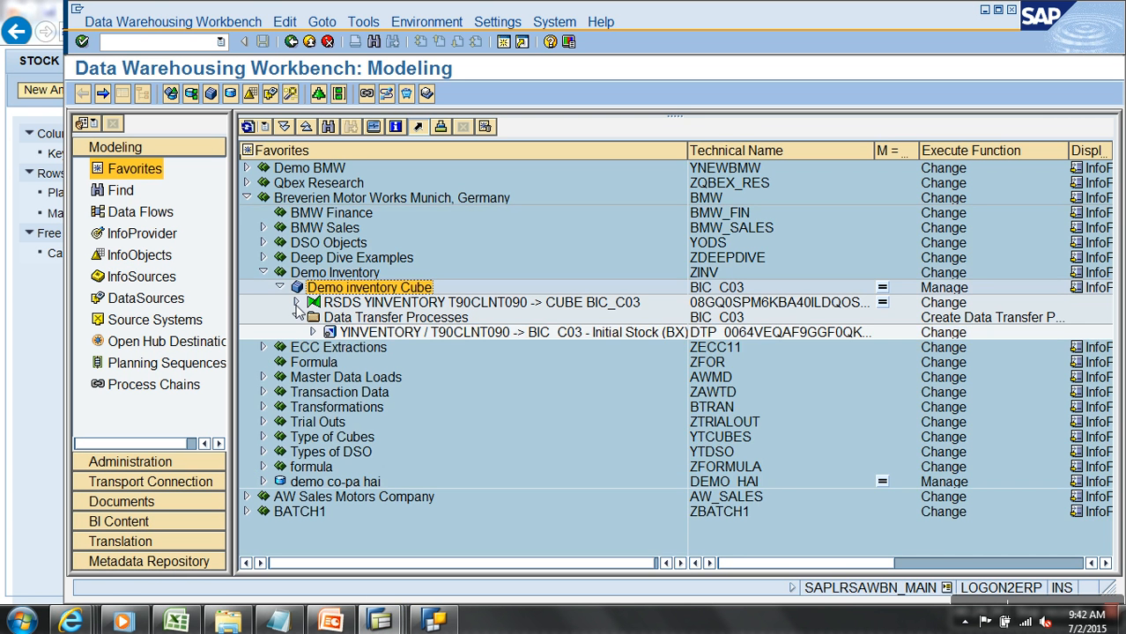
left_click(296, 302)
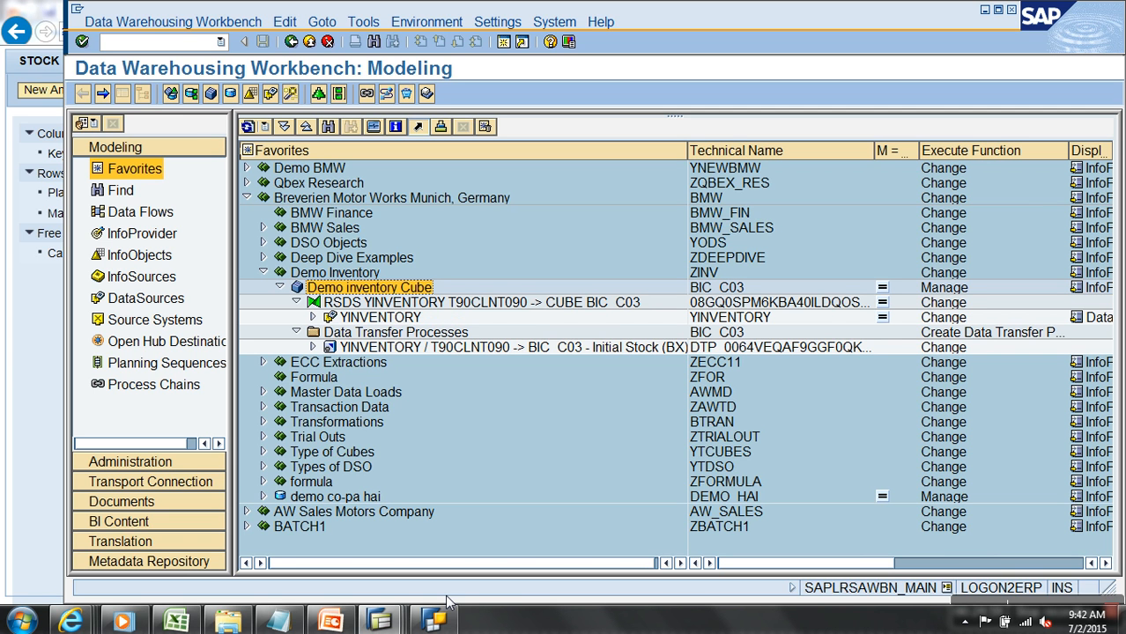
Step: Create a standard data transfer process from YINVENTORY to BIC_C03, appending "- BF Initload" to its description
left_click(408, 334)
right_click(408, 334)
left_click(474, 339)
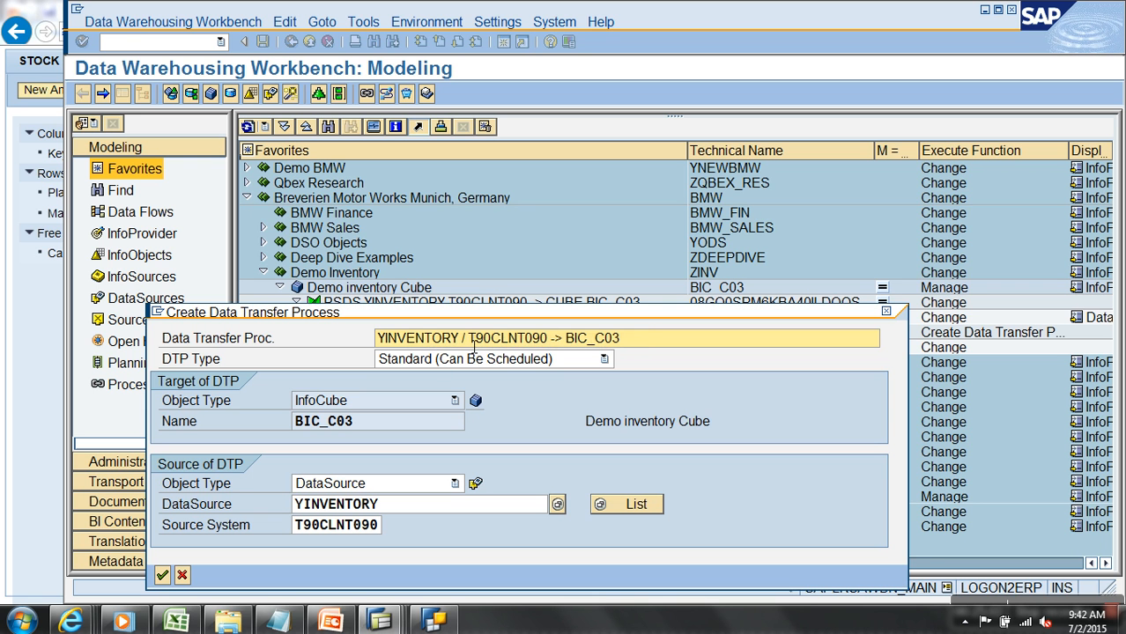
left_click(657, 343)
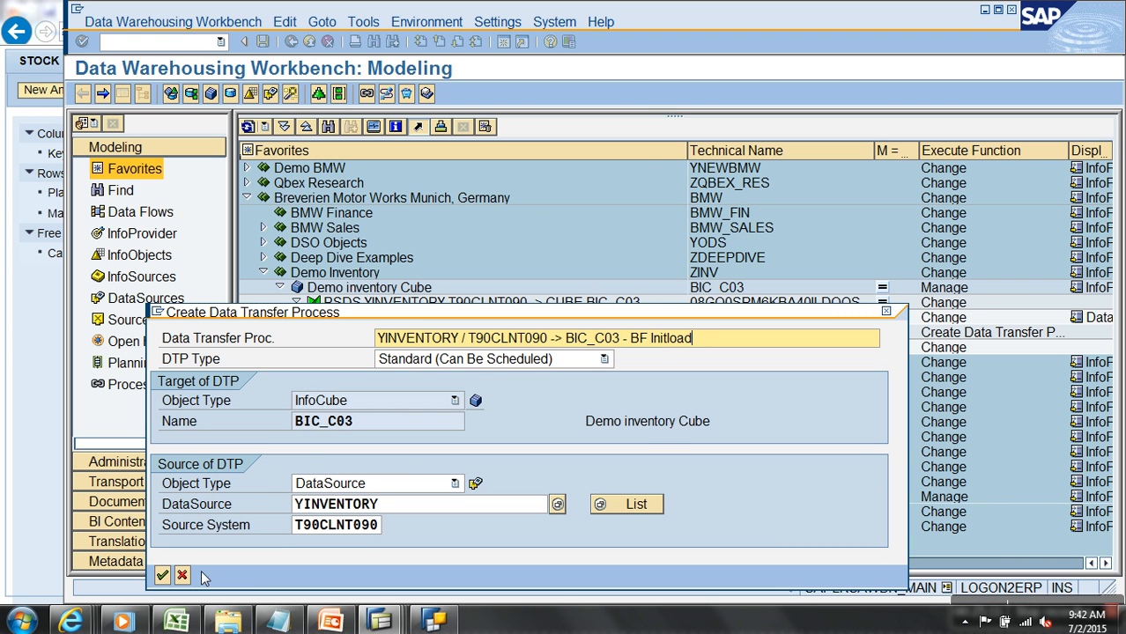
left_click(162, 577)
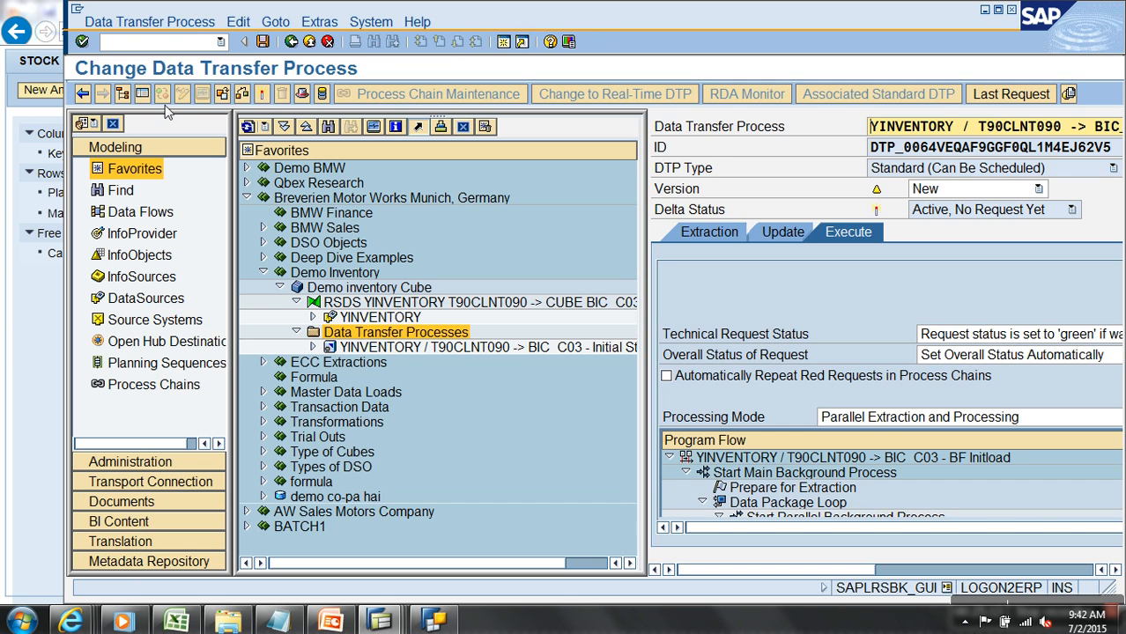
Step: Set the BF Initload data transfer process to Full extraction mode and filter RECORDTYP on H
left_click(142, 93)
left_click(160, 236)
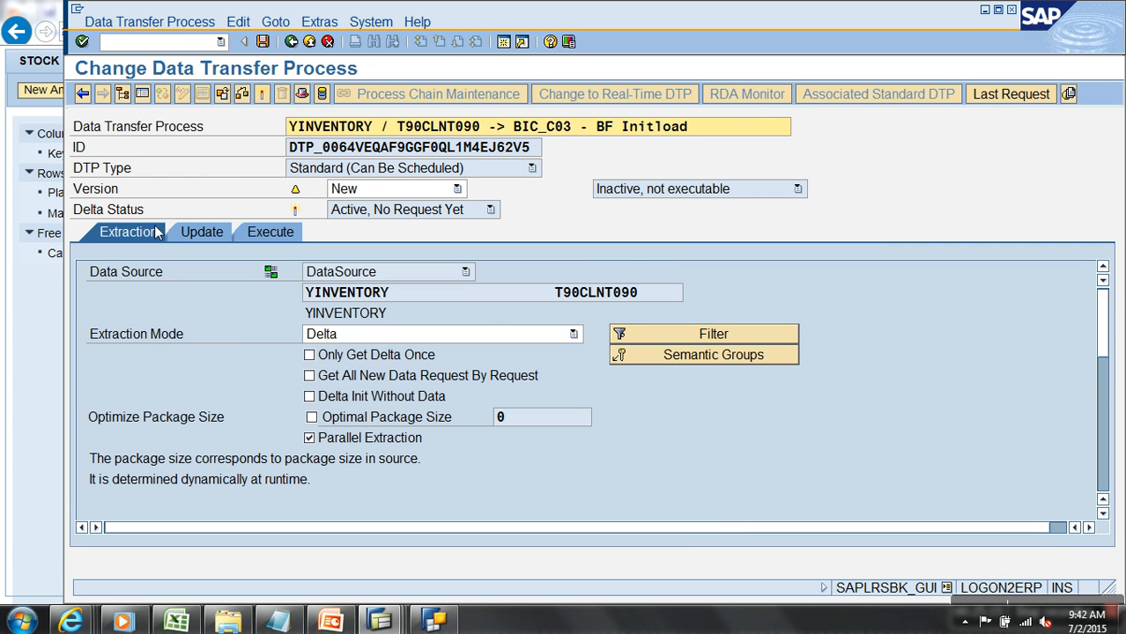
left_click(366, 337)
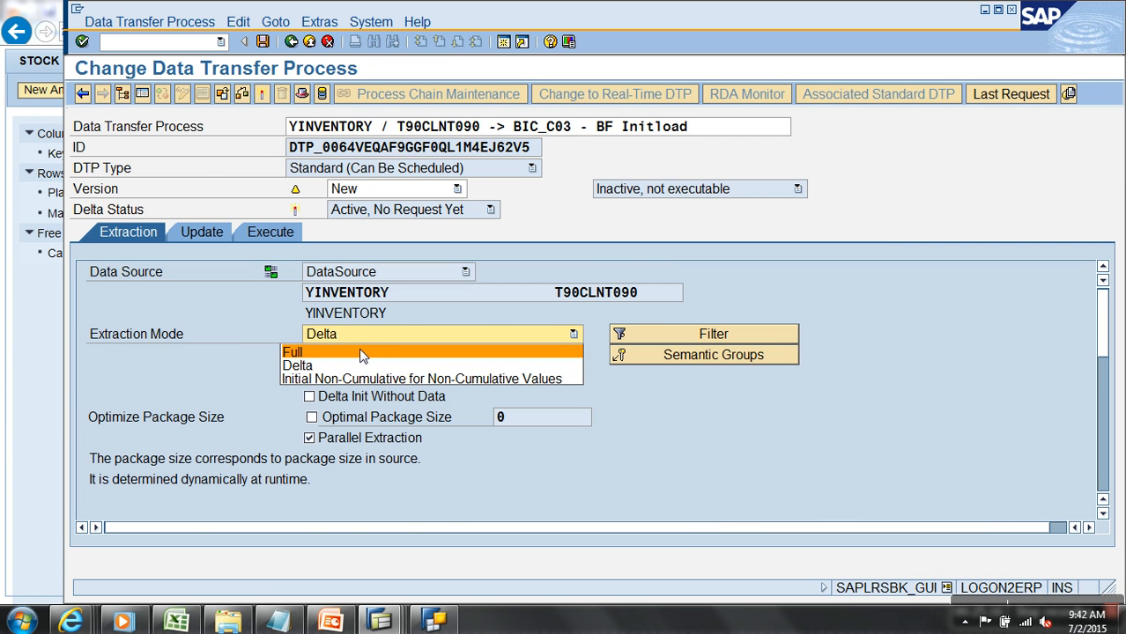
left_click(362, 353)
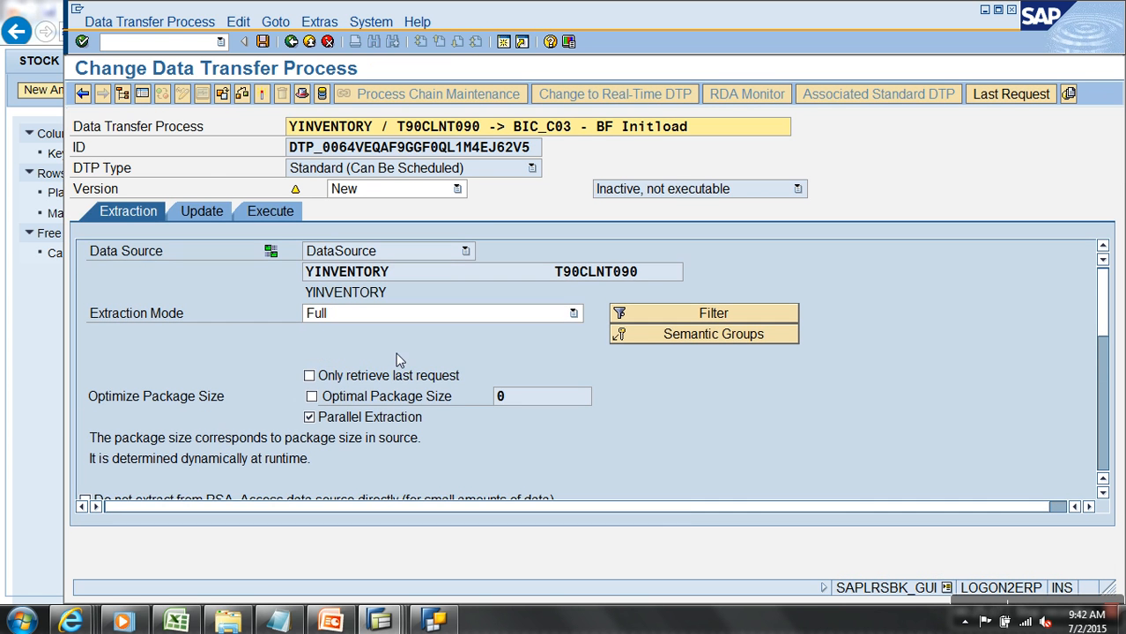
left_click(620, 317)
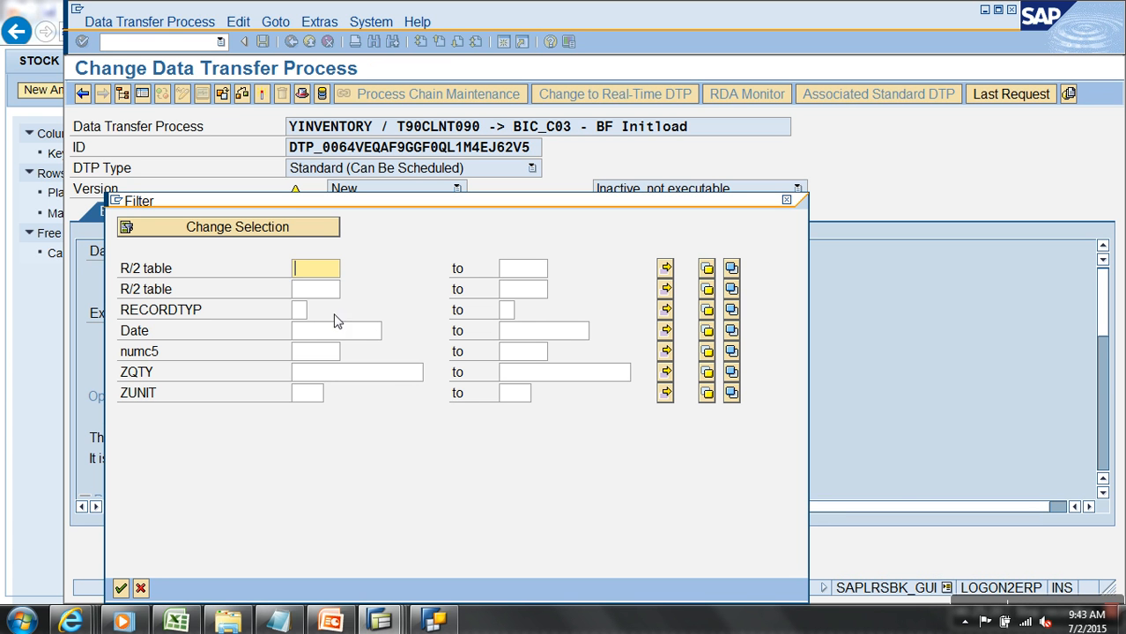
left_click(303, 310)
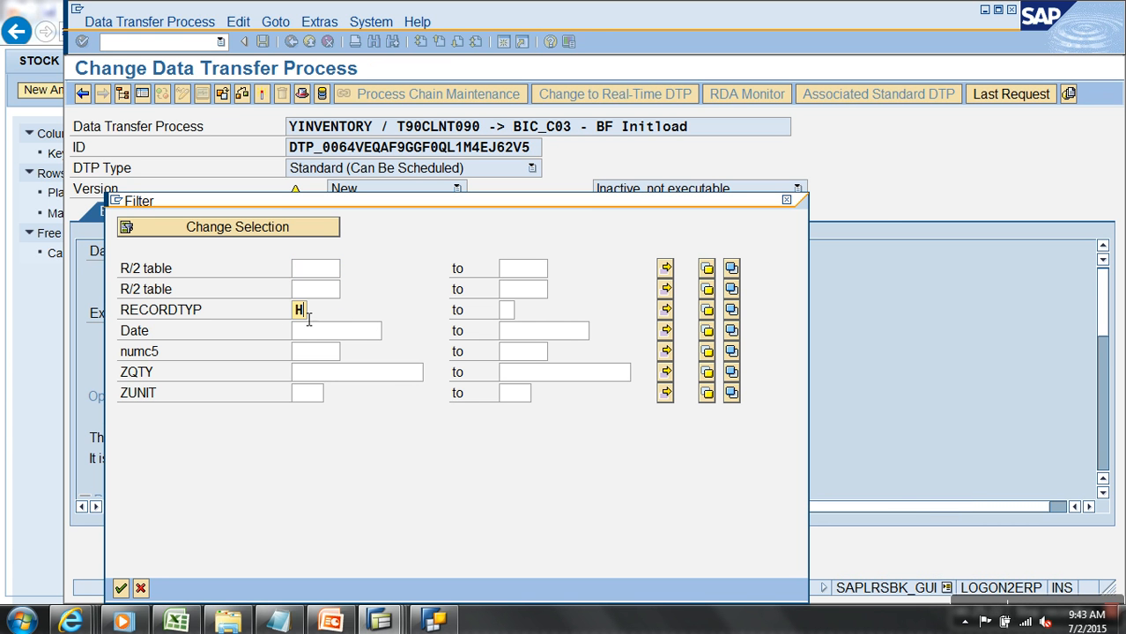
left_click(121, 588)
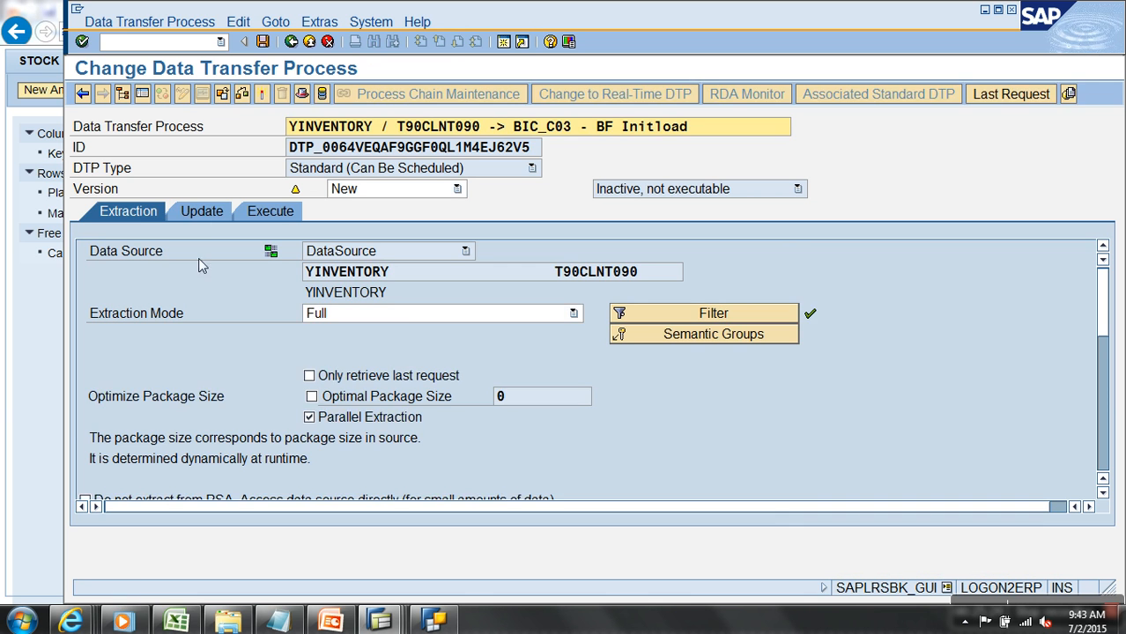
Step: Review the update settings of the BF Initload data transfer process and activate it
left_click(212, 213)
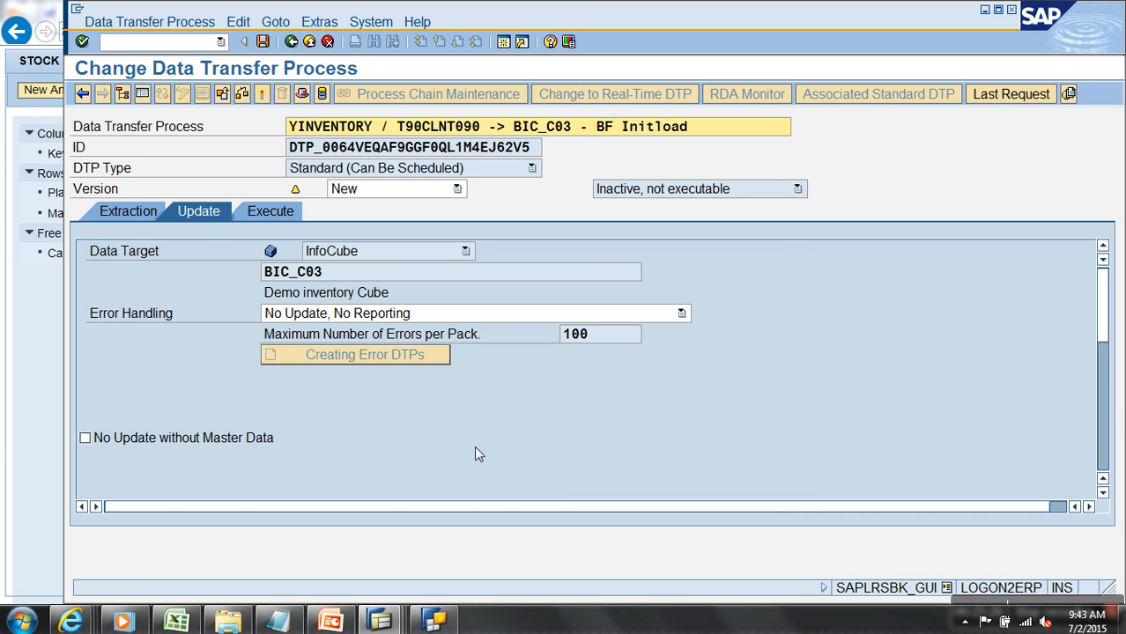
left_click(1104, 409)
left_click_drag(1105, 414, 1093, 295)
left_click(262, 94)
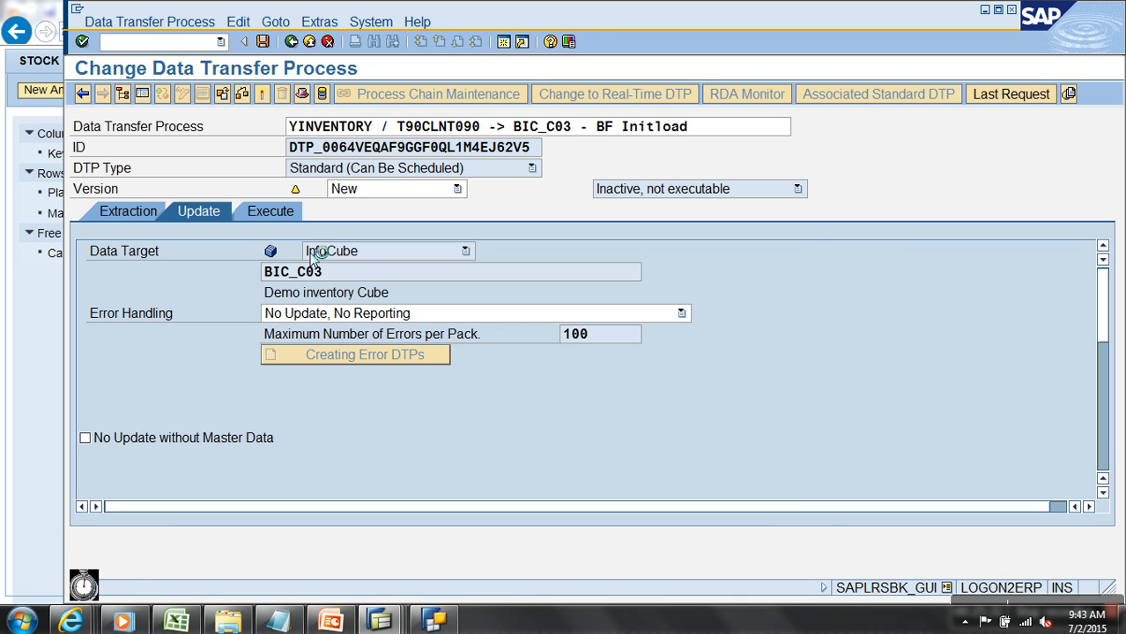
Step: Execute the BF Initload data transfer process, check its request in the refreshed monitor, and return to the modeling tree
left_click(284, 214)
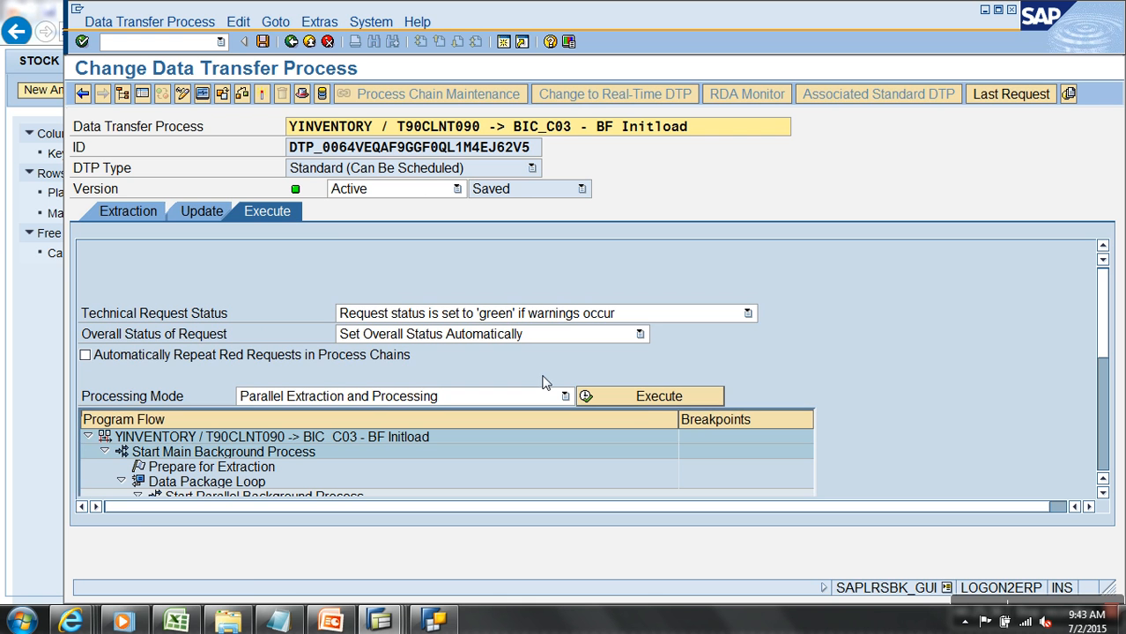
left_click(648, 398)
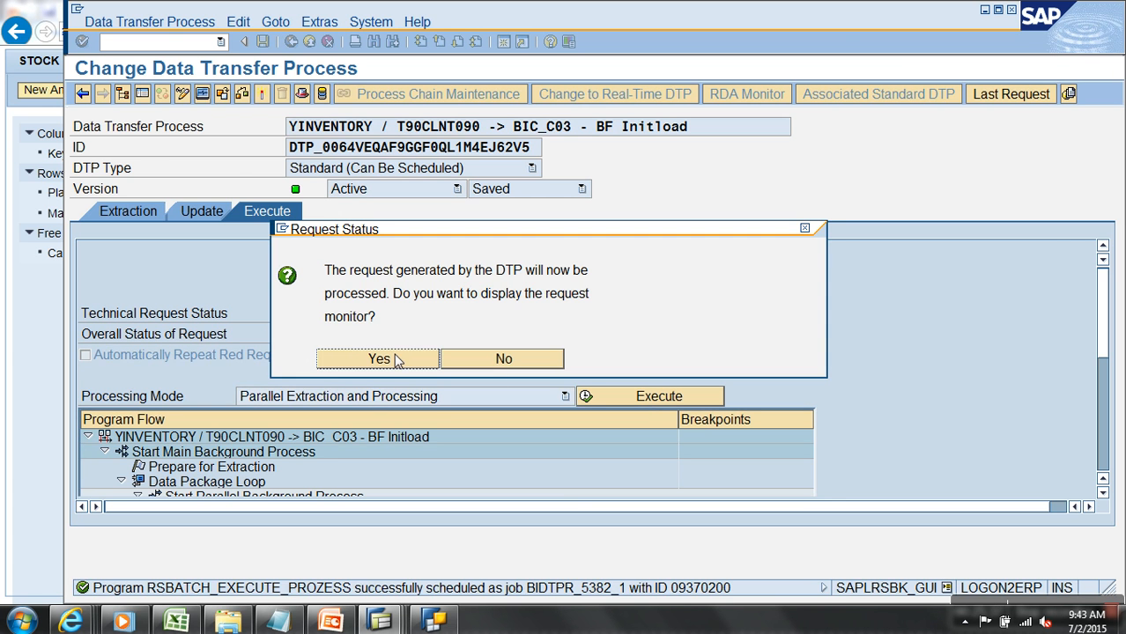
left_click(391, 359)
left_click(82, 93)
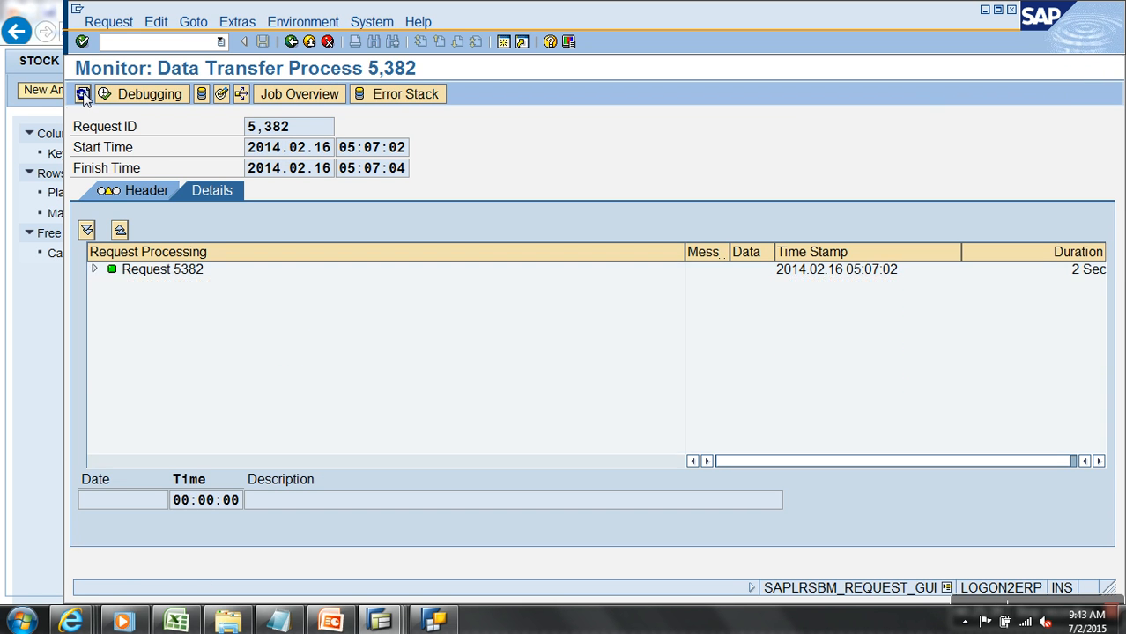
left_click(310, 44)
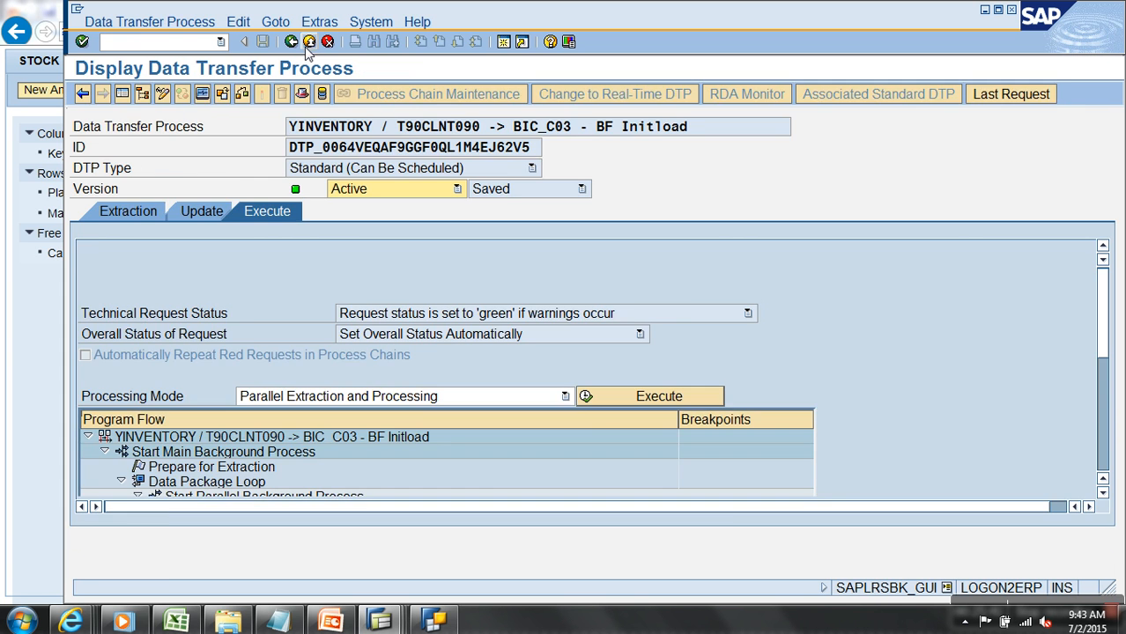
left_click(309, 44)
Step: Open the management view of Demo inventory Cube in full width and select the request with selection condition RECORDTYP=H
right_click(356, 363)
right_click(354, 279)
right_click(353, 289)
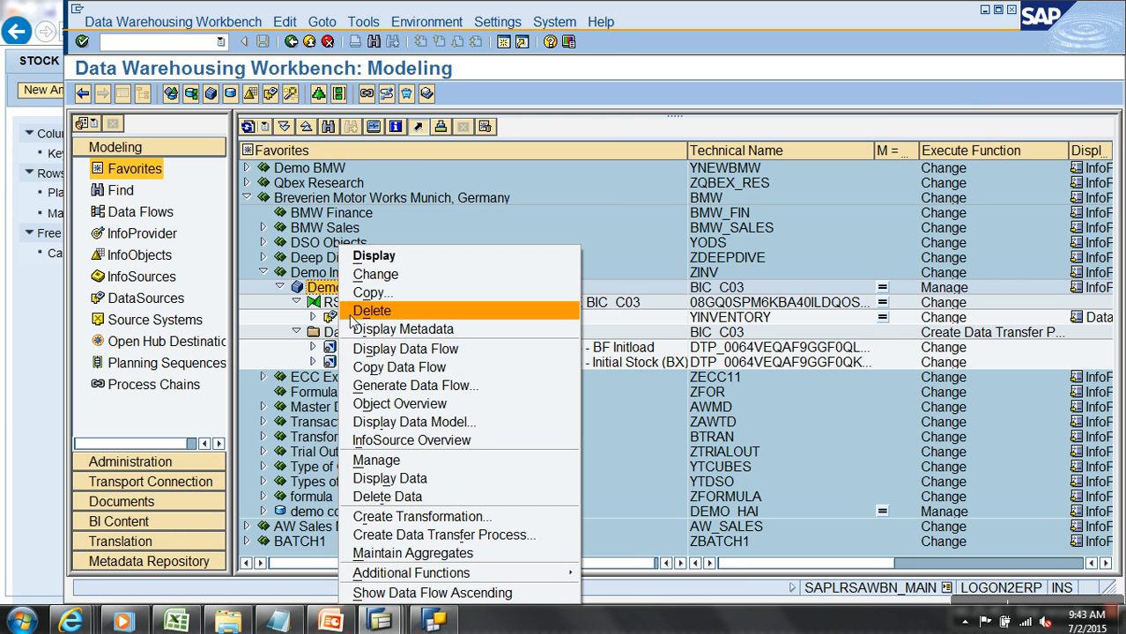
left_click(413, 459)
left_click(122, 93)
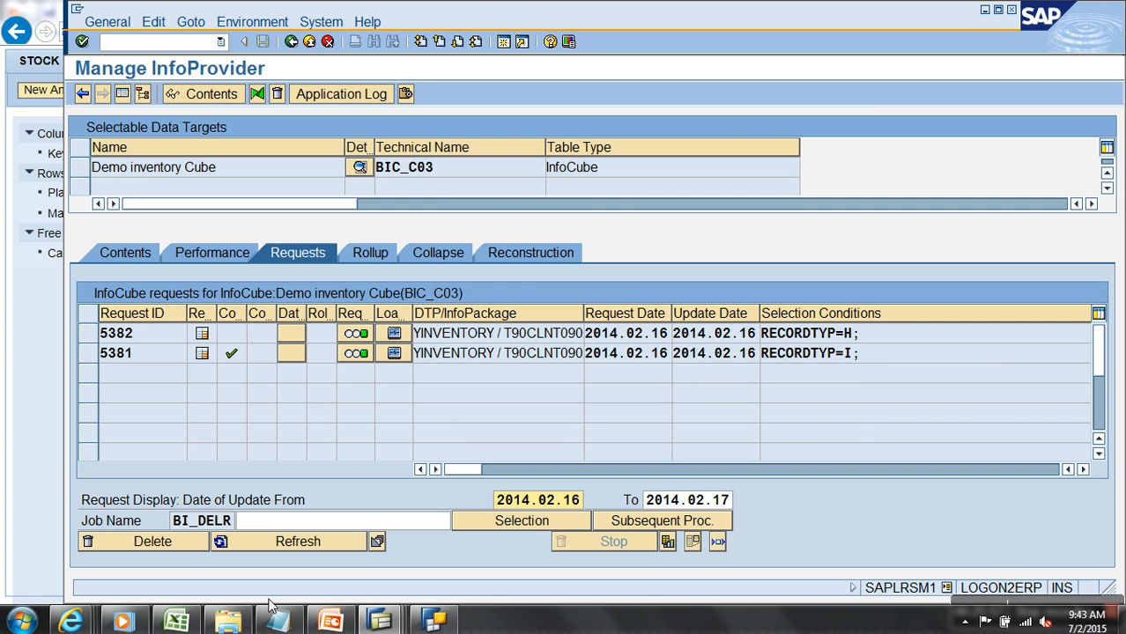
left_click(88, 333)
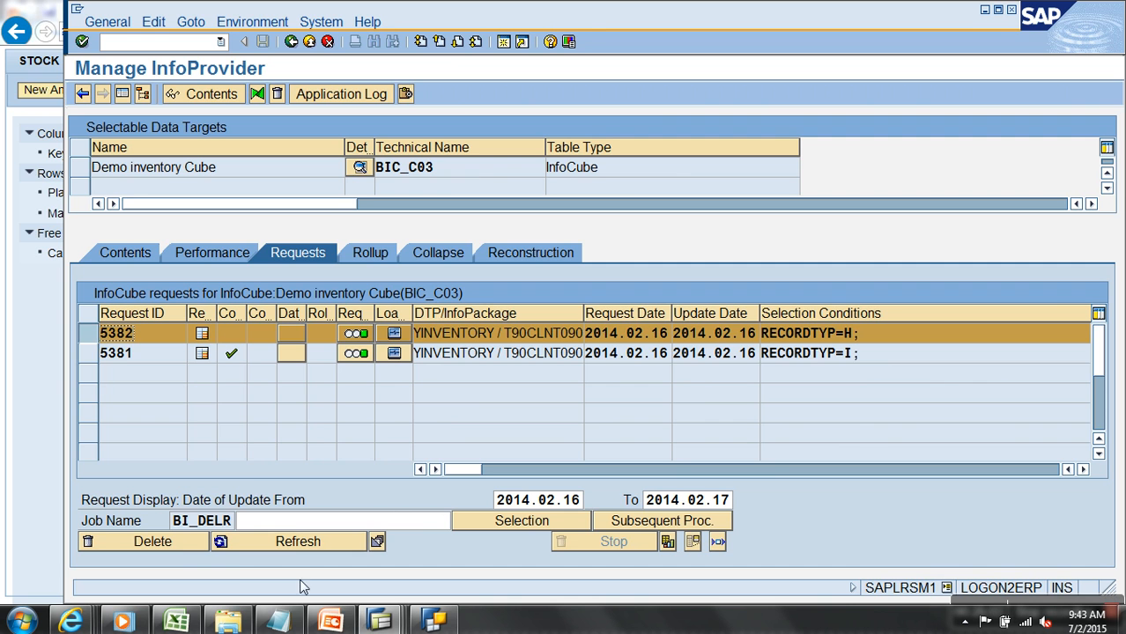
Step: Switch to the Inventory Stock workbook in Excel and examine the historical moment types, quantities and the marker value in row 33
left_click(176, 621)
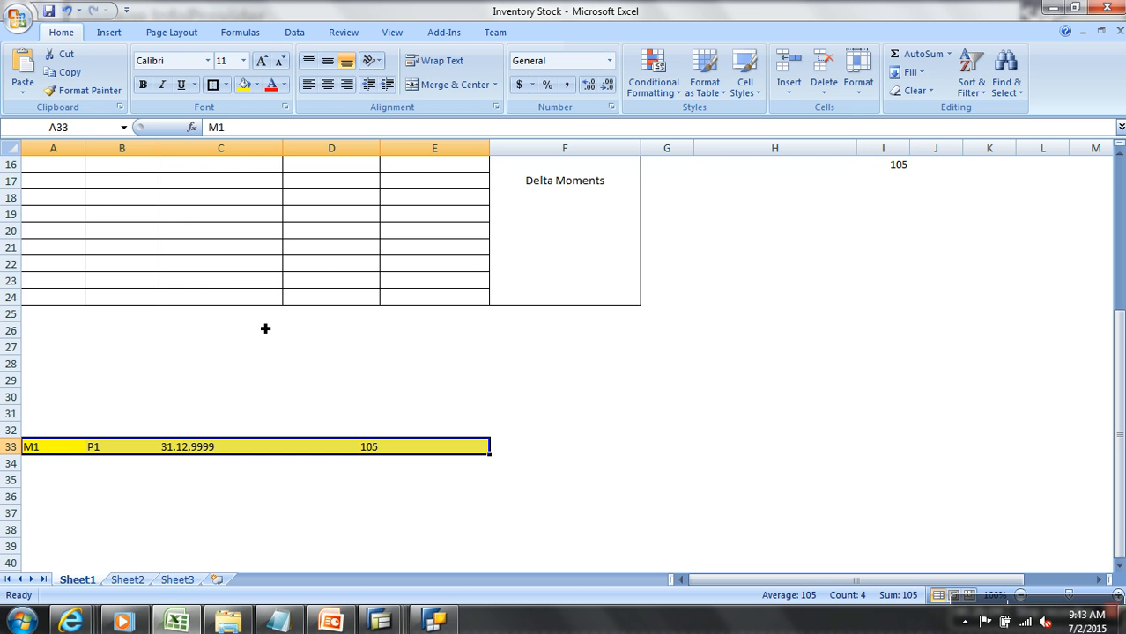
scroll(265, 329, "up", 5)
left_click_drag(367, 197, 458, 282)
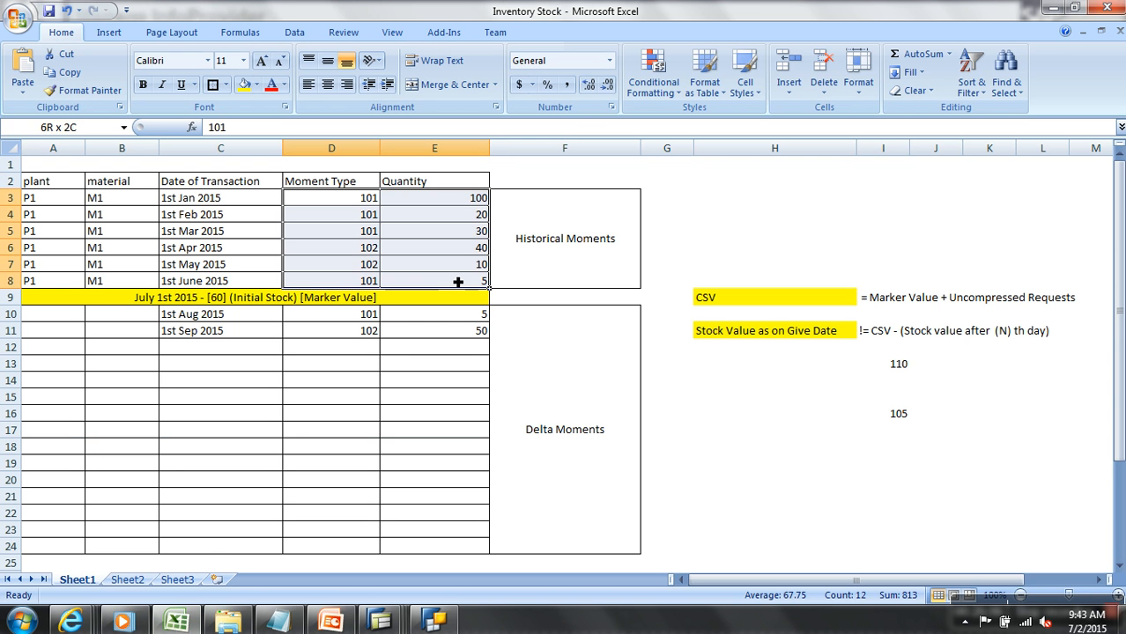
left_click_drag(359, 203, 457, 281)
scroll(309, 397, "down", 5)
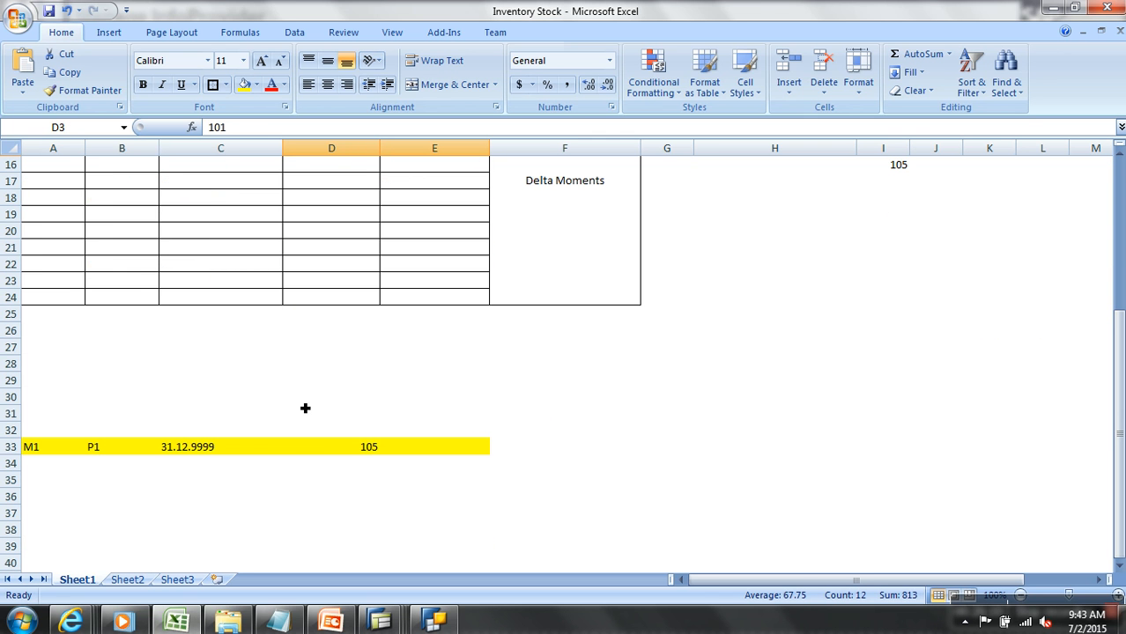
left_click(353, 452)
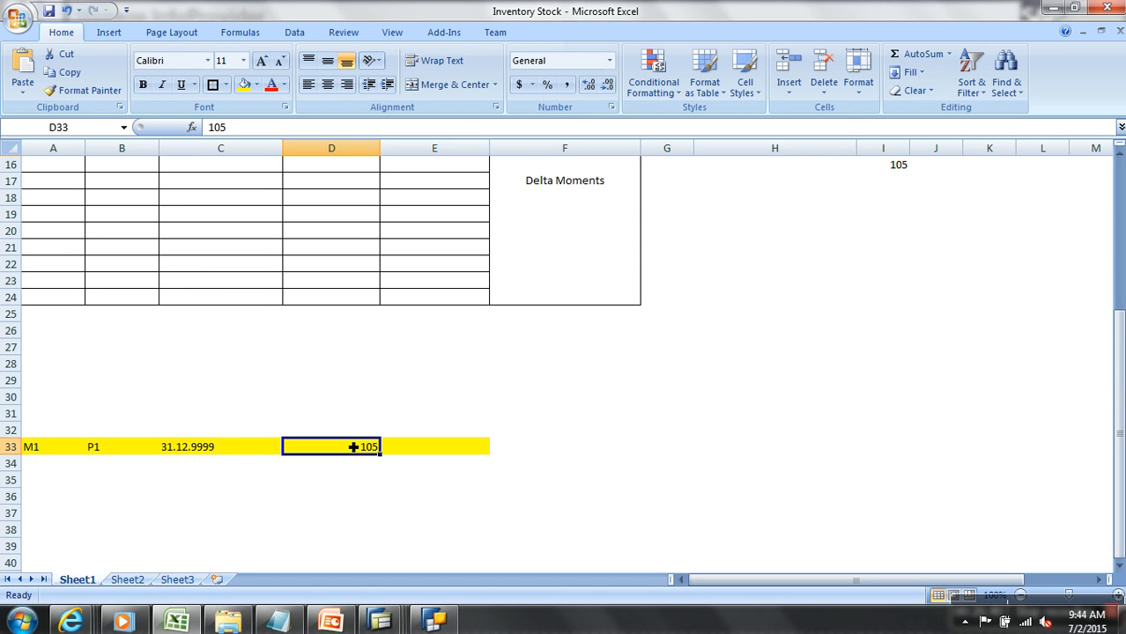
Step: Switch back to SAP and compress request 5382 of BIC_C03 with No Marker Update, accepting a transport request for the changed setting
key("alt+Tab")
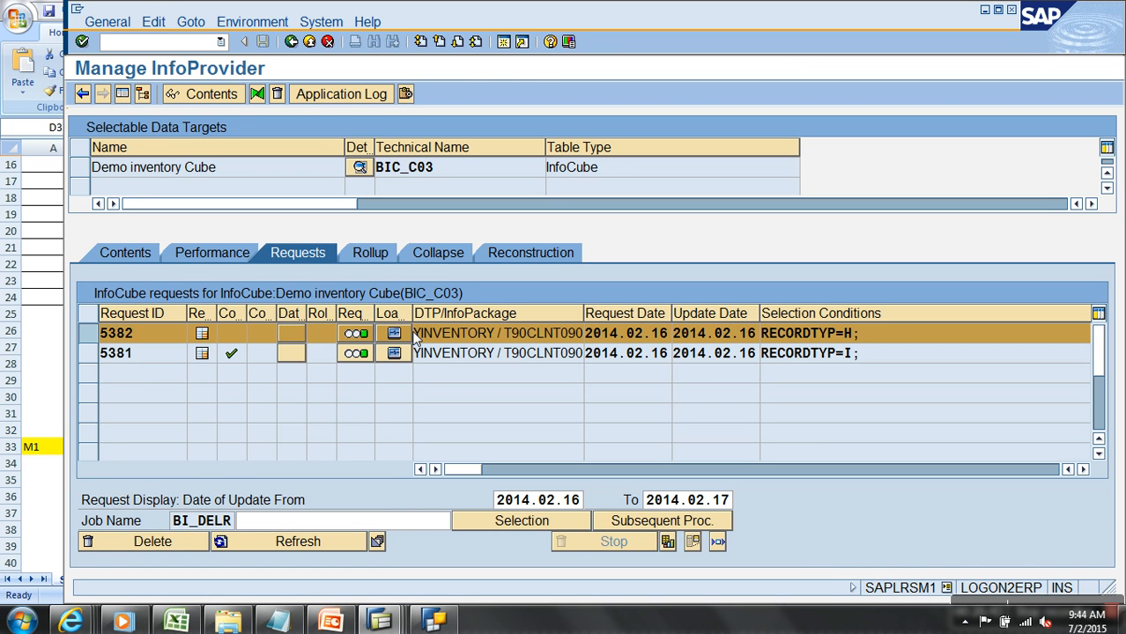
left_click(437, 253)
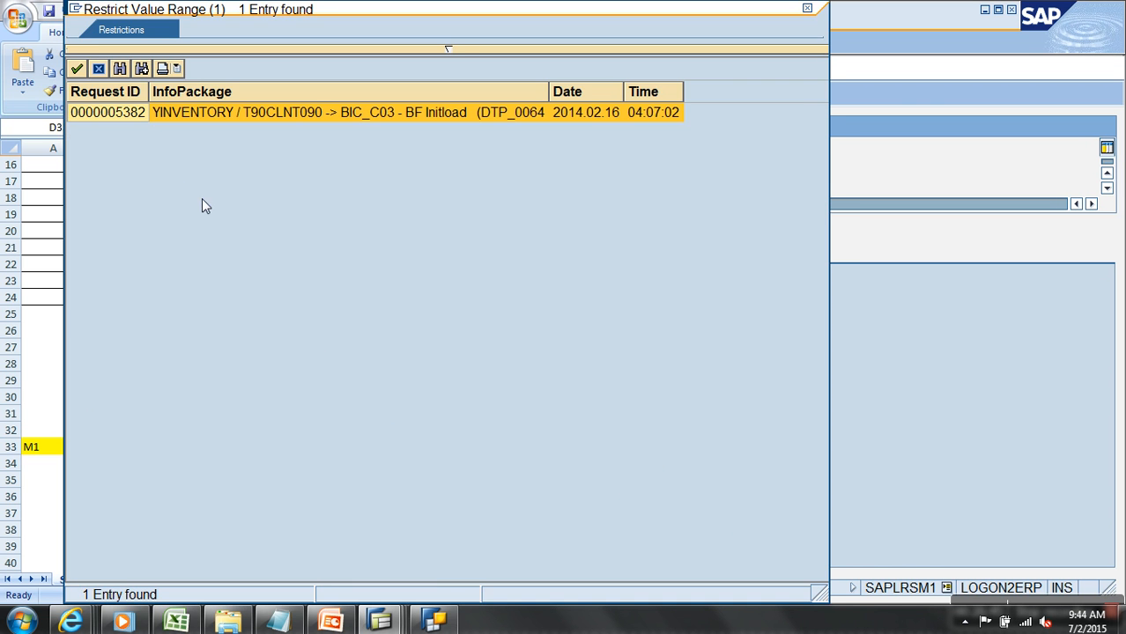
left_click(112, 115)
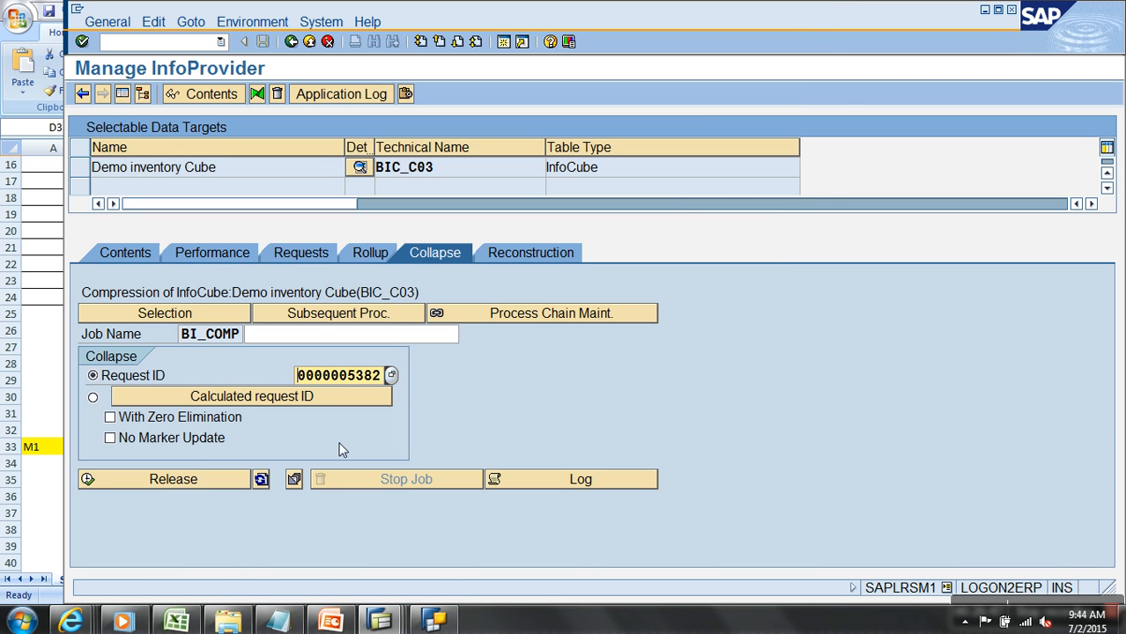
left_click(186, 441)
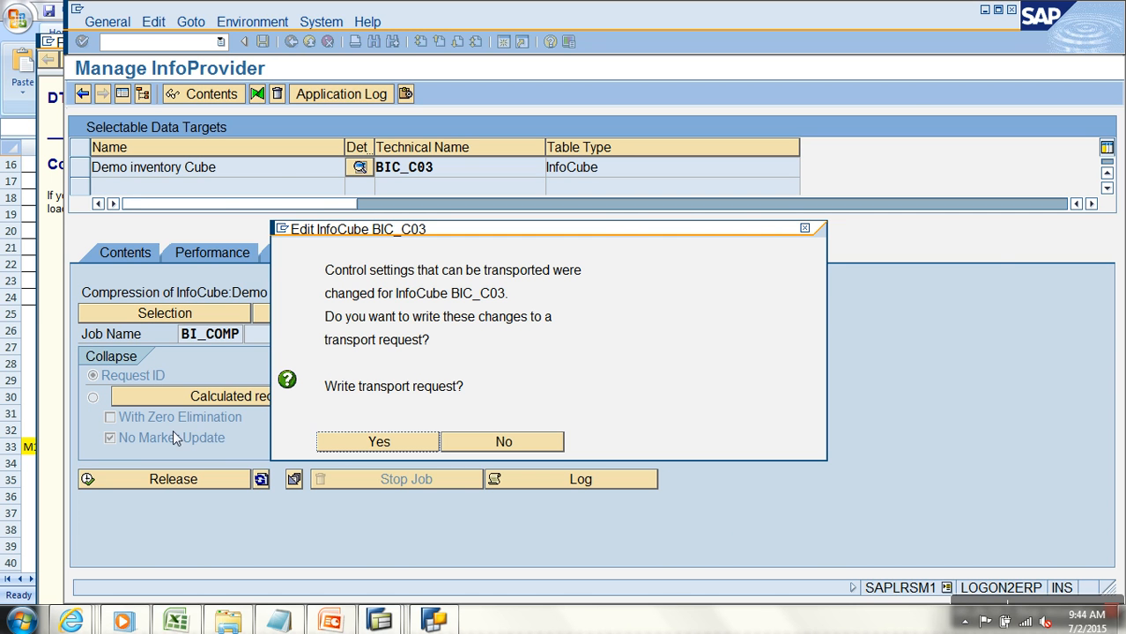
left_click(374, 443)
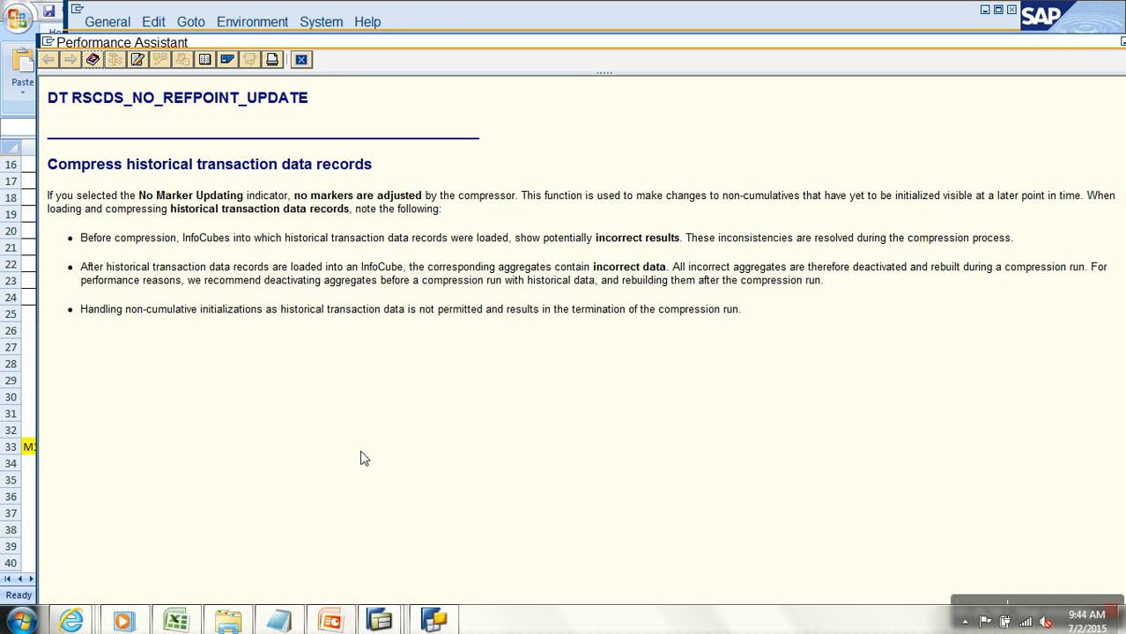
left_click(300, 59)
left_click(211, 479)
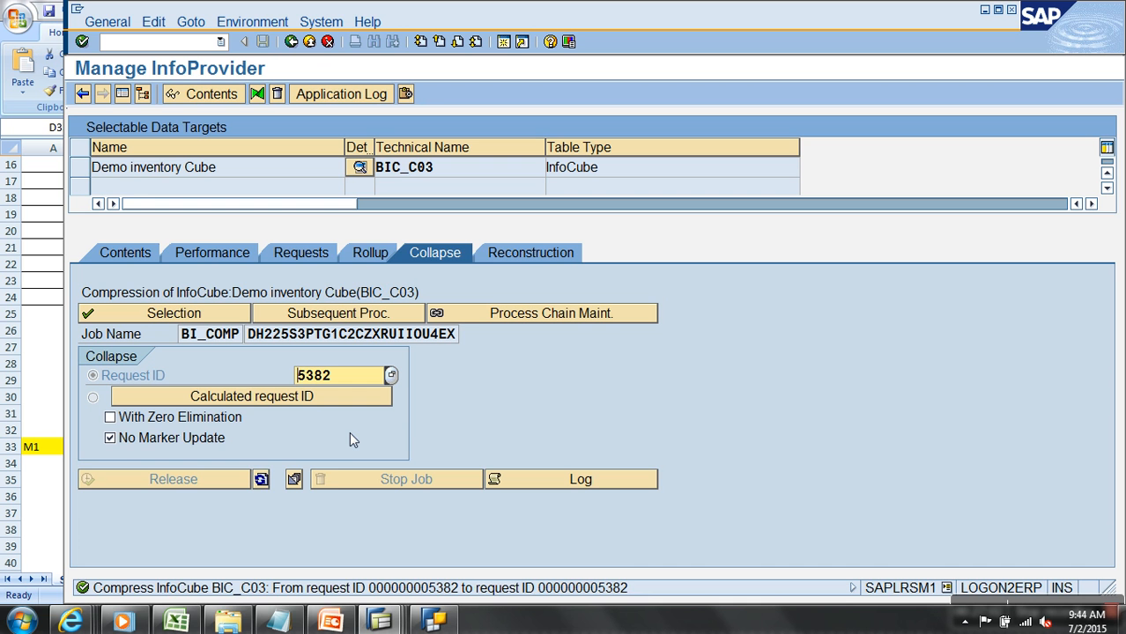
left_click(261, 478)
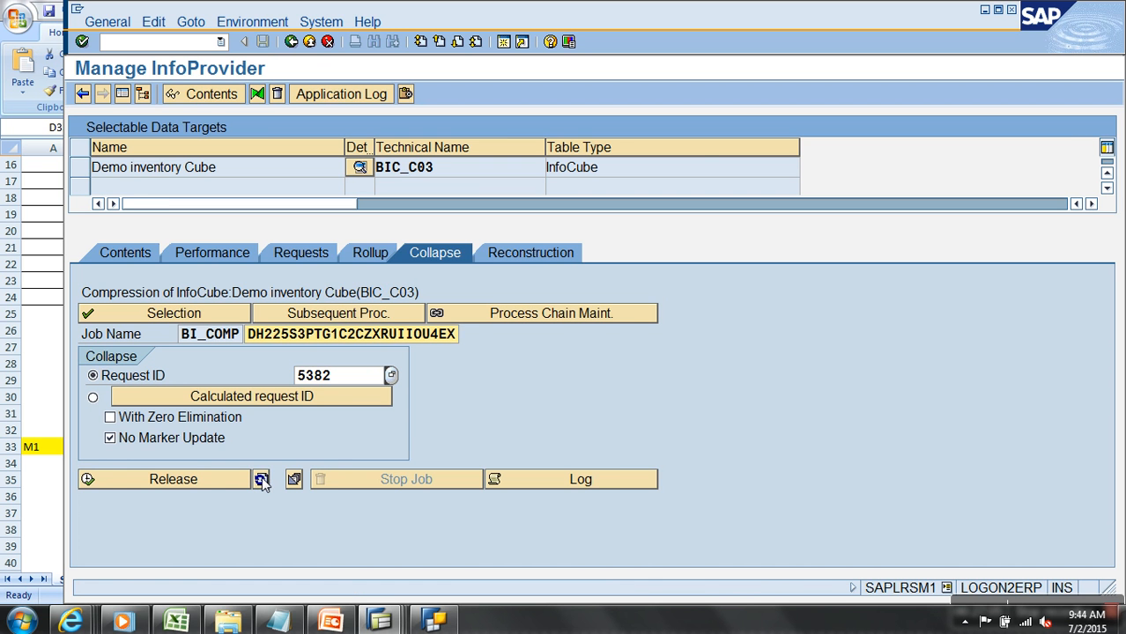
Step: List the InfoCube content of Demo inventory Cube without any selection restrictions
left_click(132, 254)
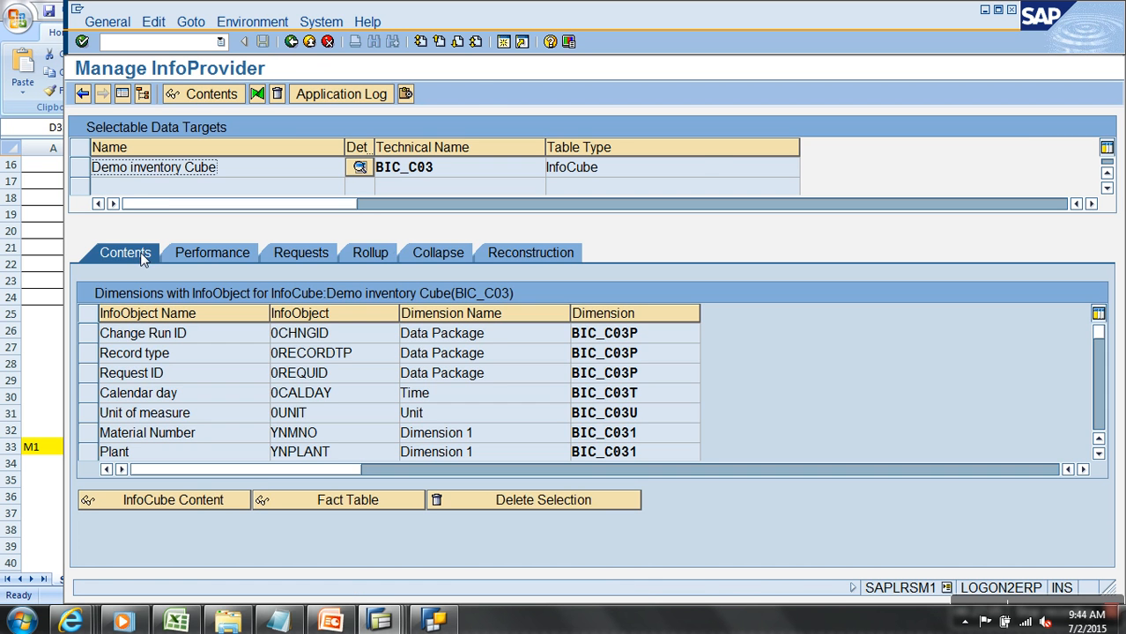
left_click(221, 499)
left_click(145, 97)
left_click(458, 94)
left_click(82, 95)
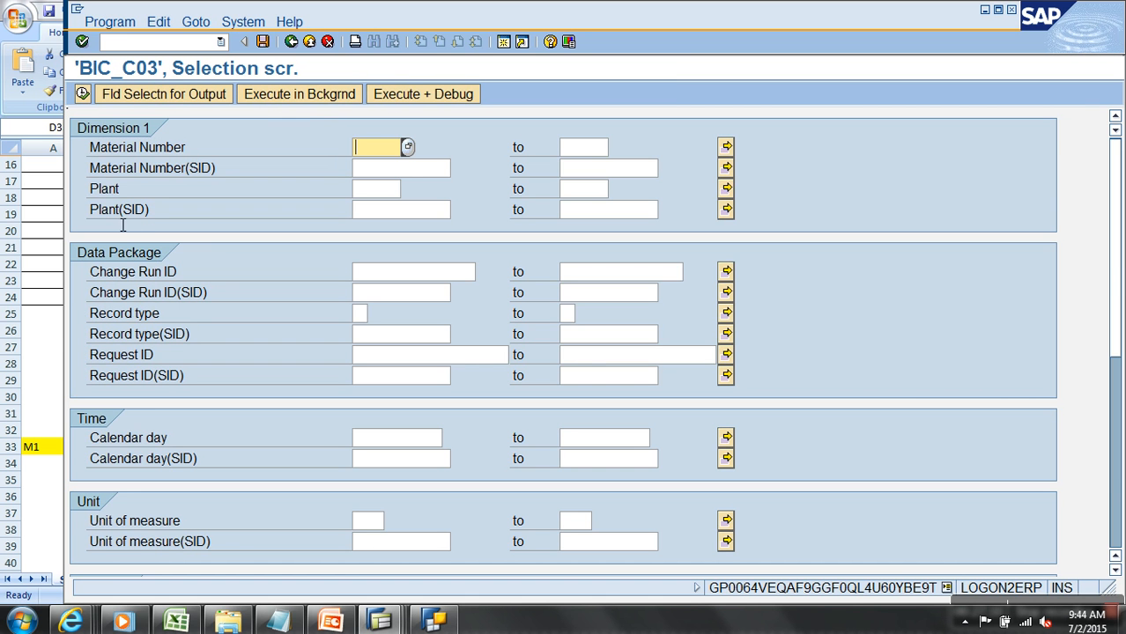
left_click(82, 94)
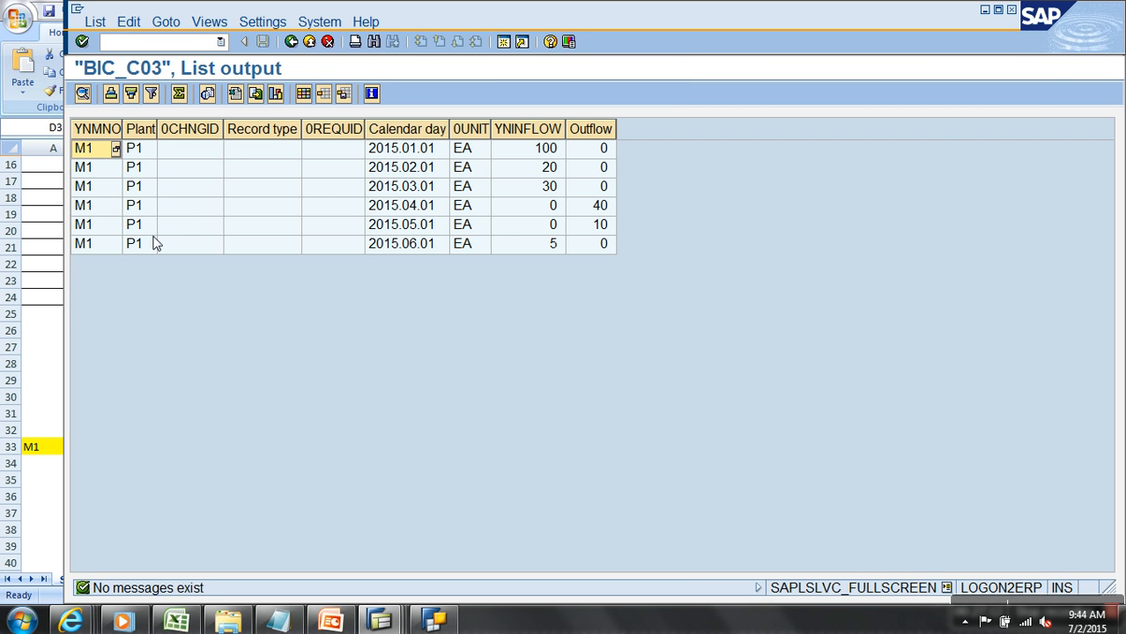
Step: Examine the calendar days, inflows and outflows in the BIC_C03 list output, and leave the list
left_click(441, 129)
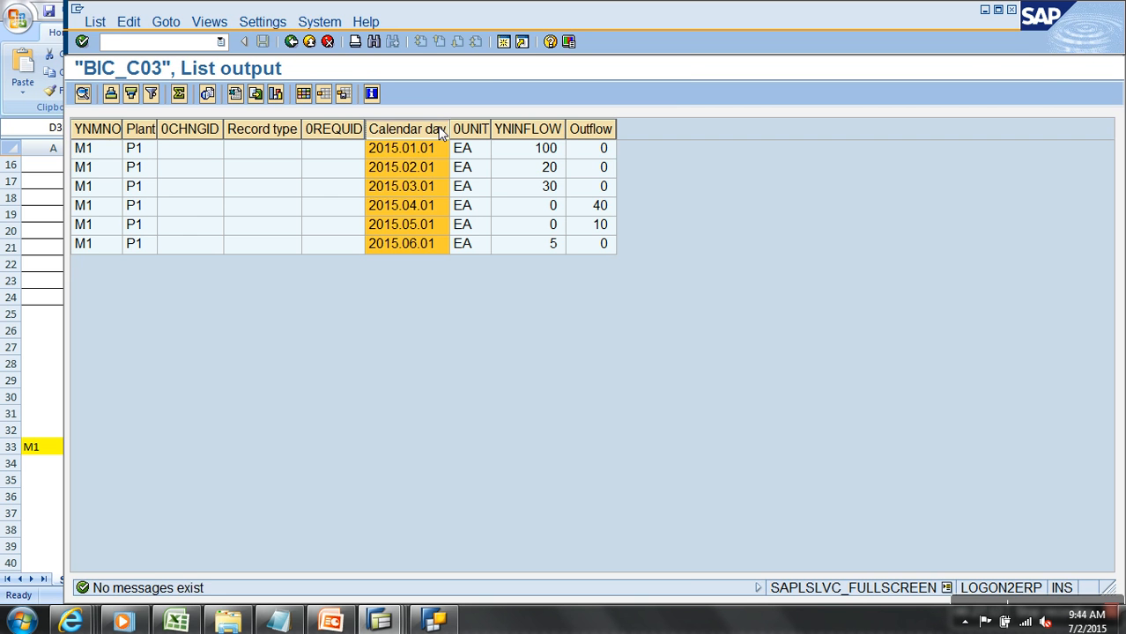
left_click(548, 167)
left_click(547, 189)
left_click(599, 212)
left_click(602, 226)
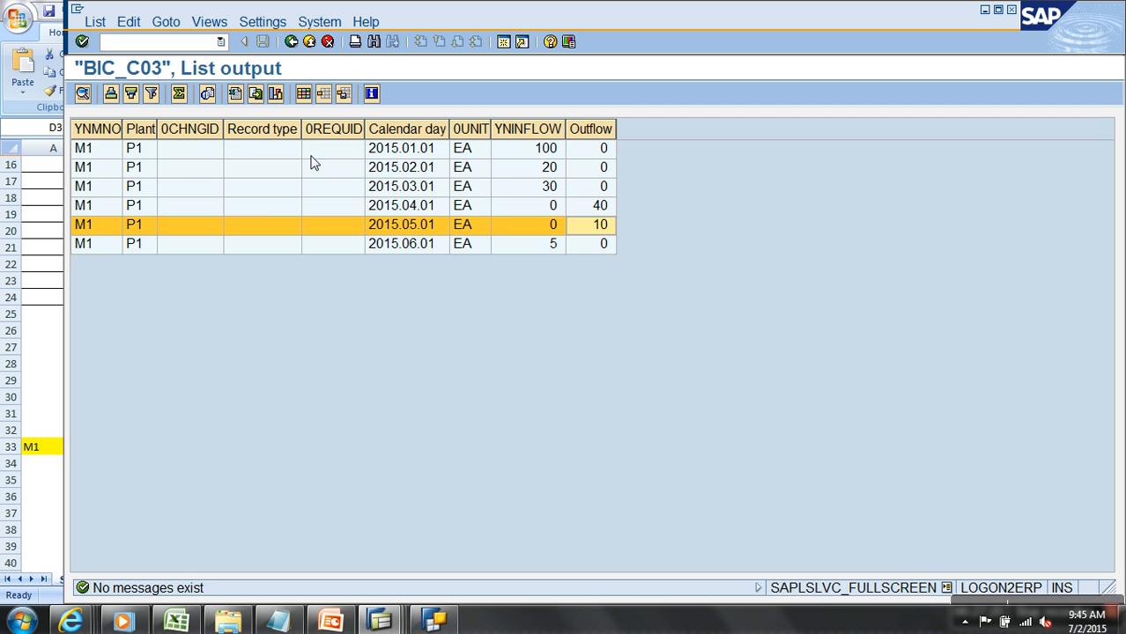
left_click(309, 42)
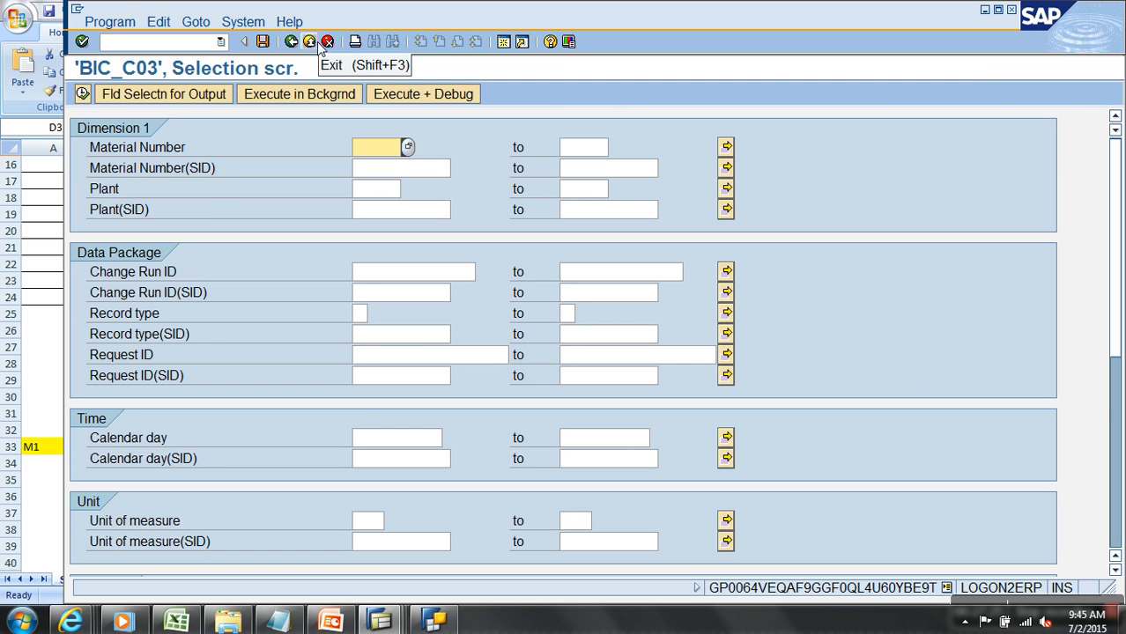
Step: Switch to the STOCK web report in the browser, reload it, and drill it down by Calendar day after Material Number
left_click(455, 620)
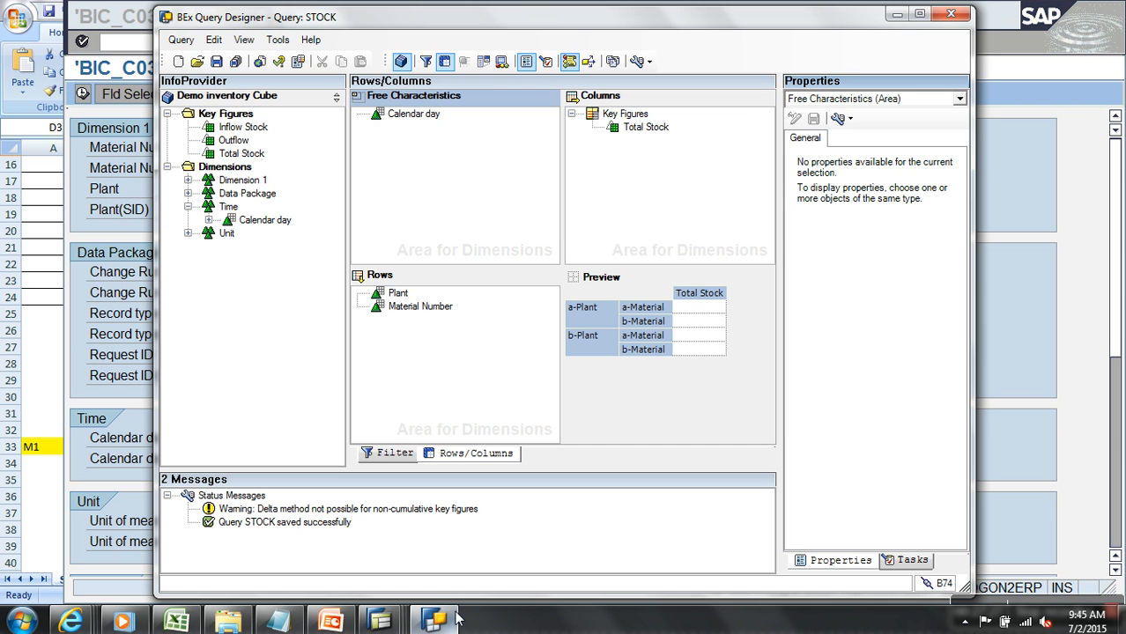
mouse_move(88, 625)
left_click(892, 537)
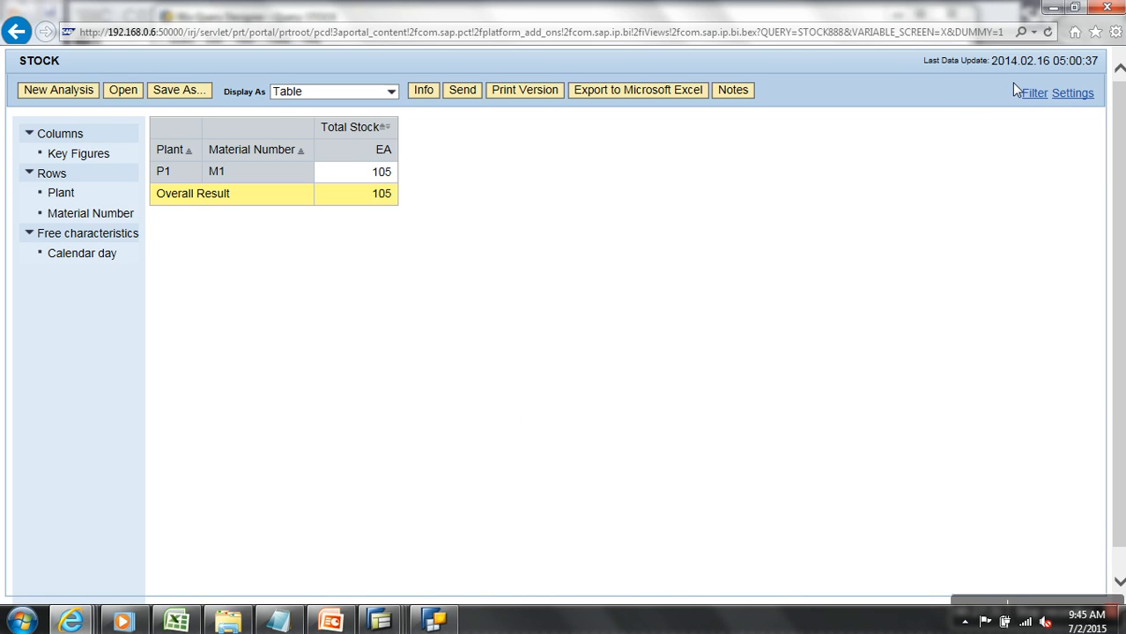
left_click(1048, 32)
left_click_drag(106, 256, 315, 153)
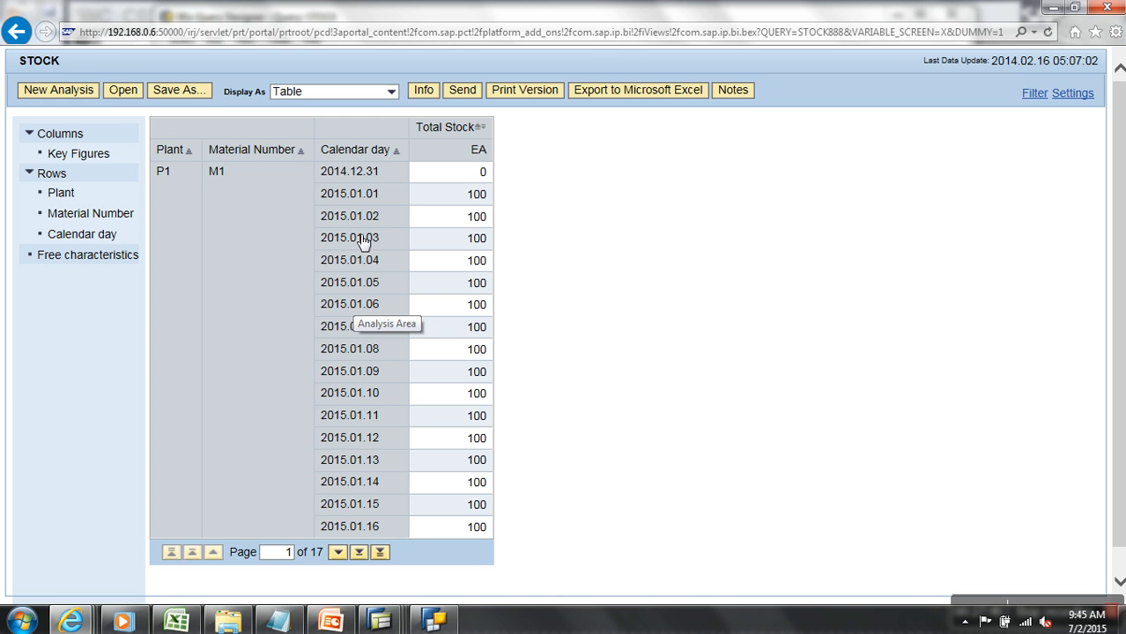
Step: Page through the STOCK report and examine the daily total stock of material M1 from January to May 2015
scroll(414, 211, "down", 1)
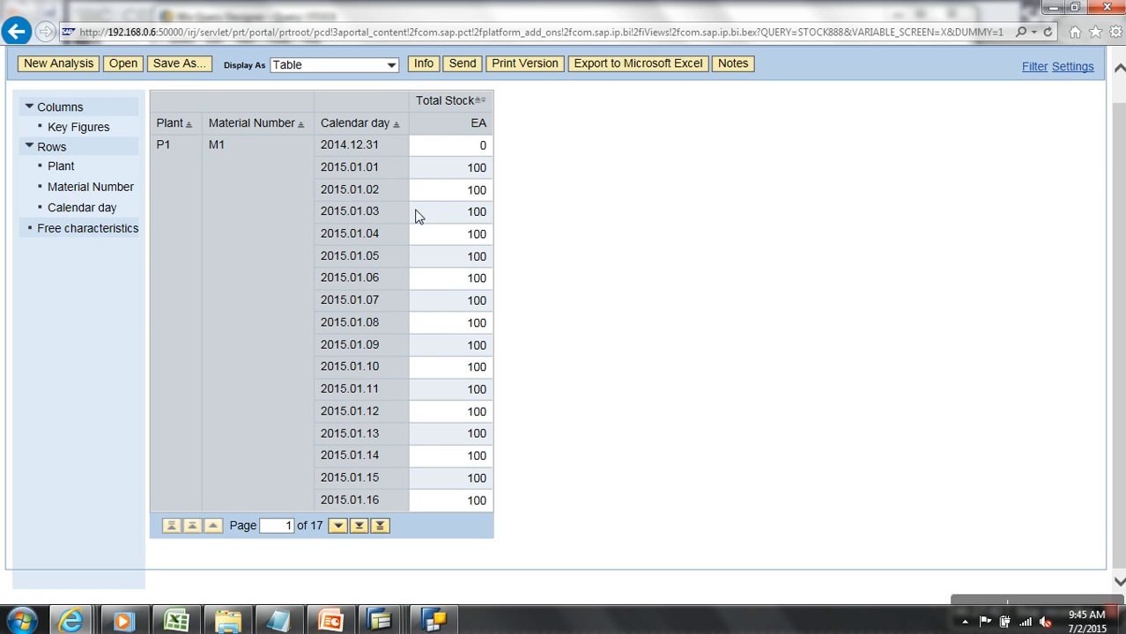
left_click(359, 528)
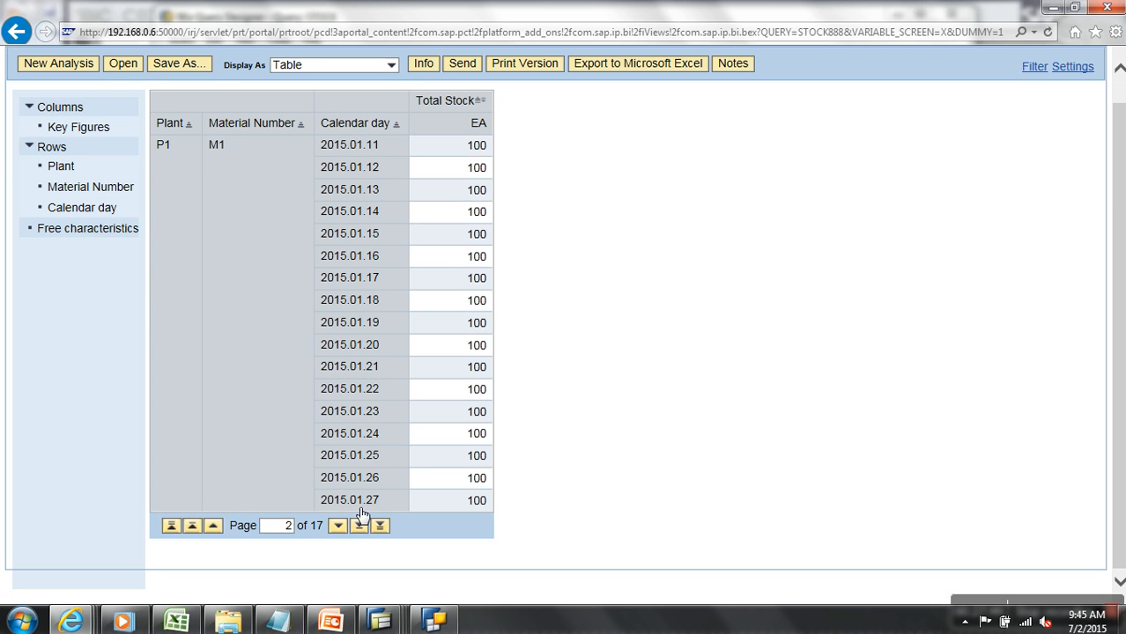
left_click(359, 526)
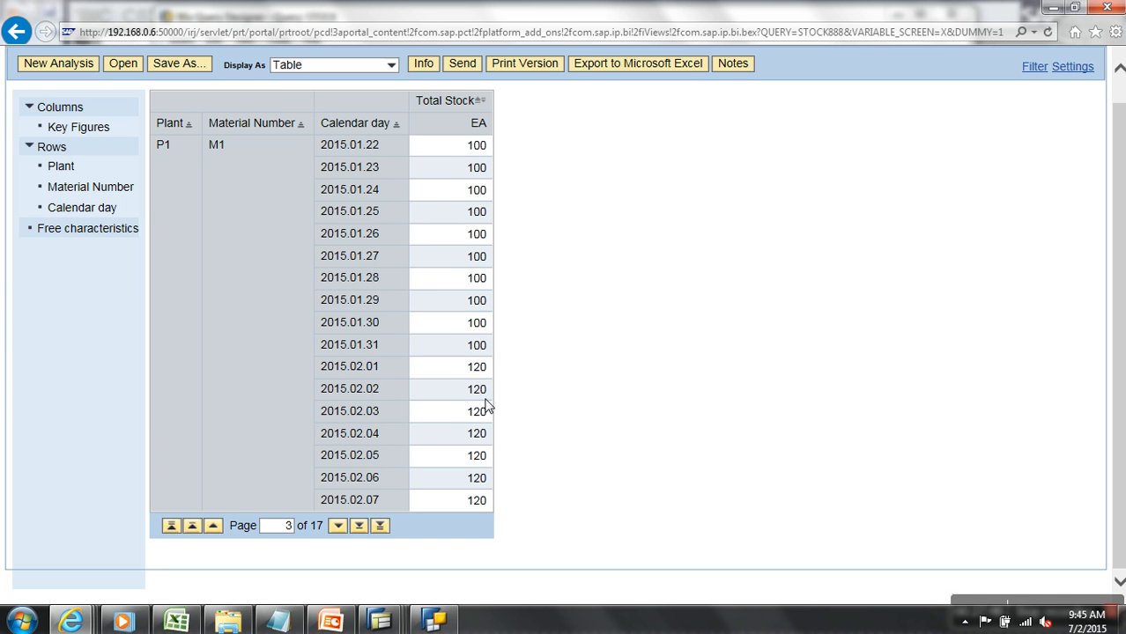
left_click(360, 526)
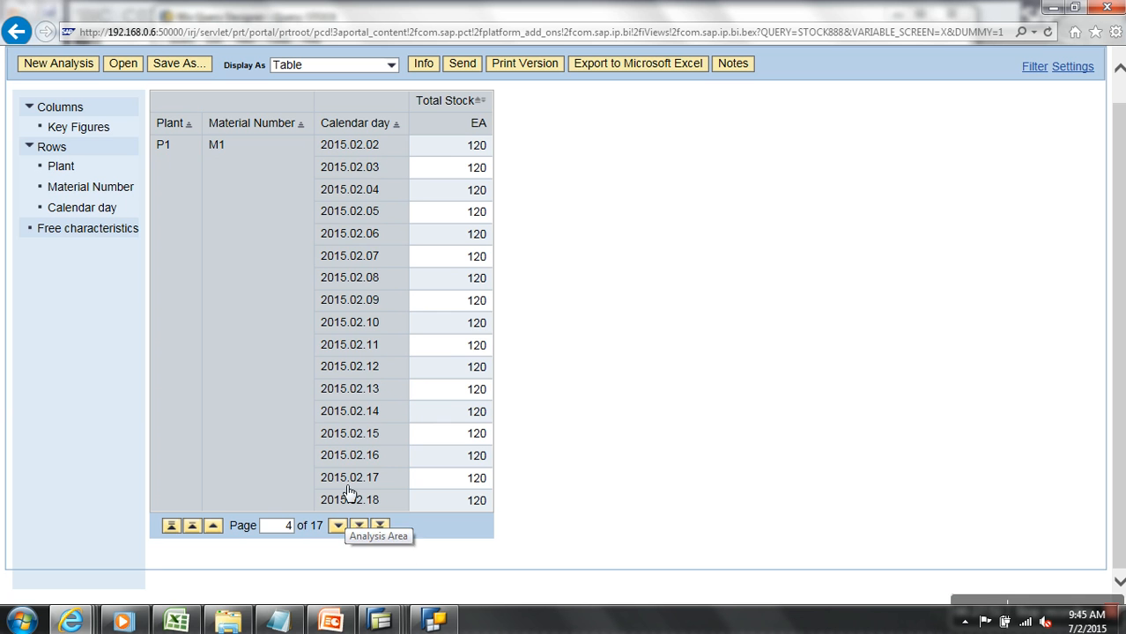
left_click(360, 526)
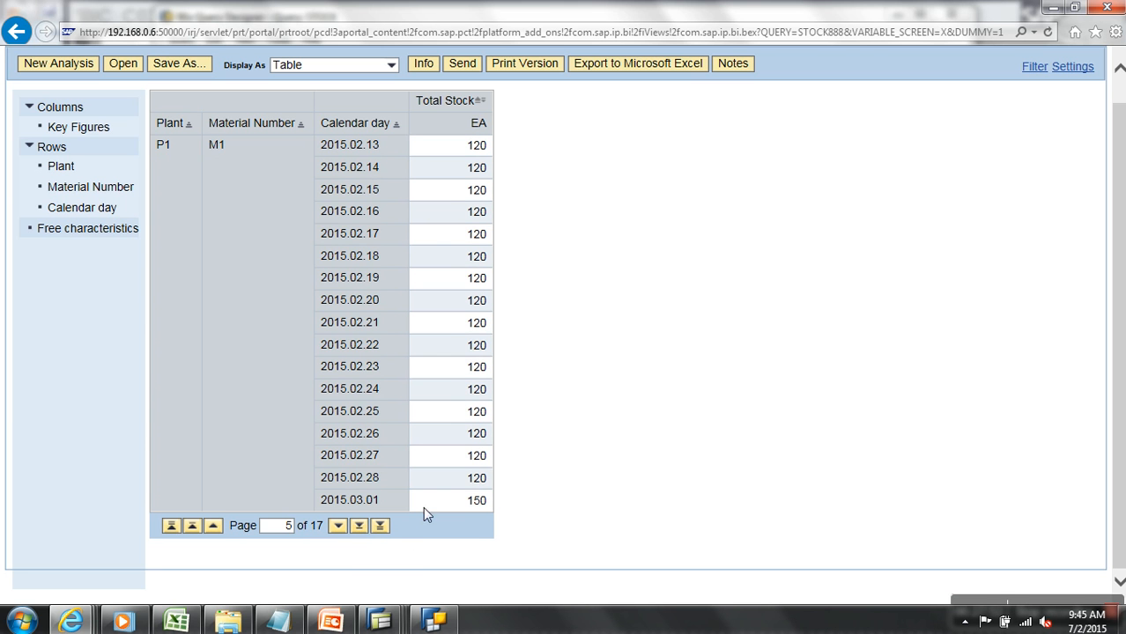
left_click(361, 527)
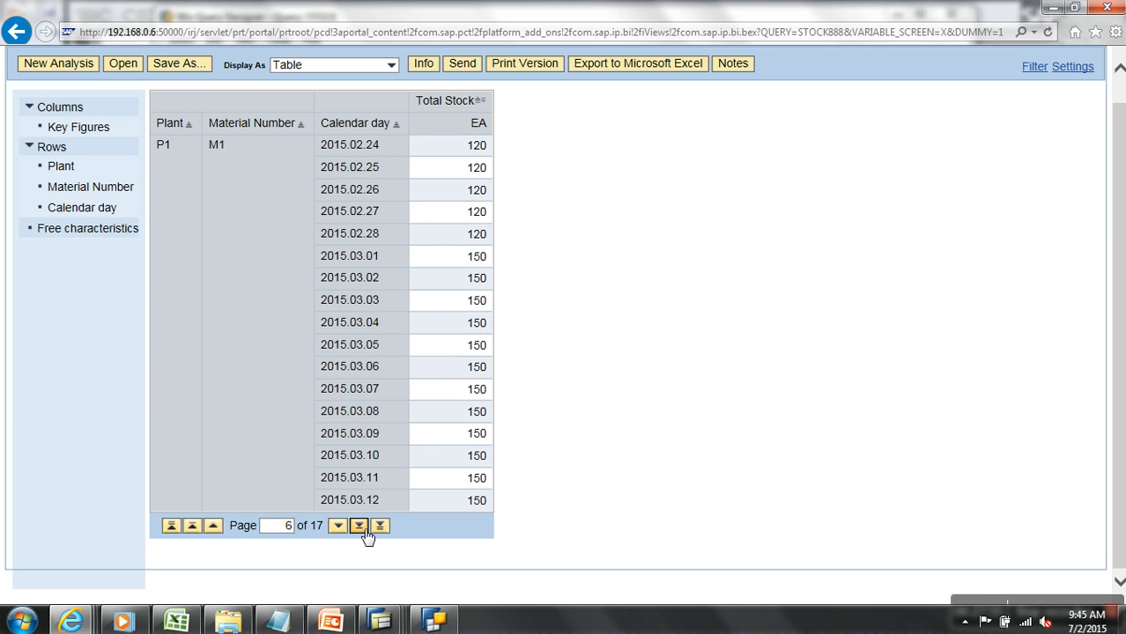
left_click(360, 526)
left_click(360, 526)
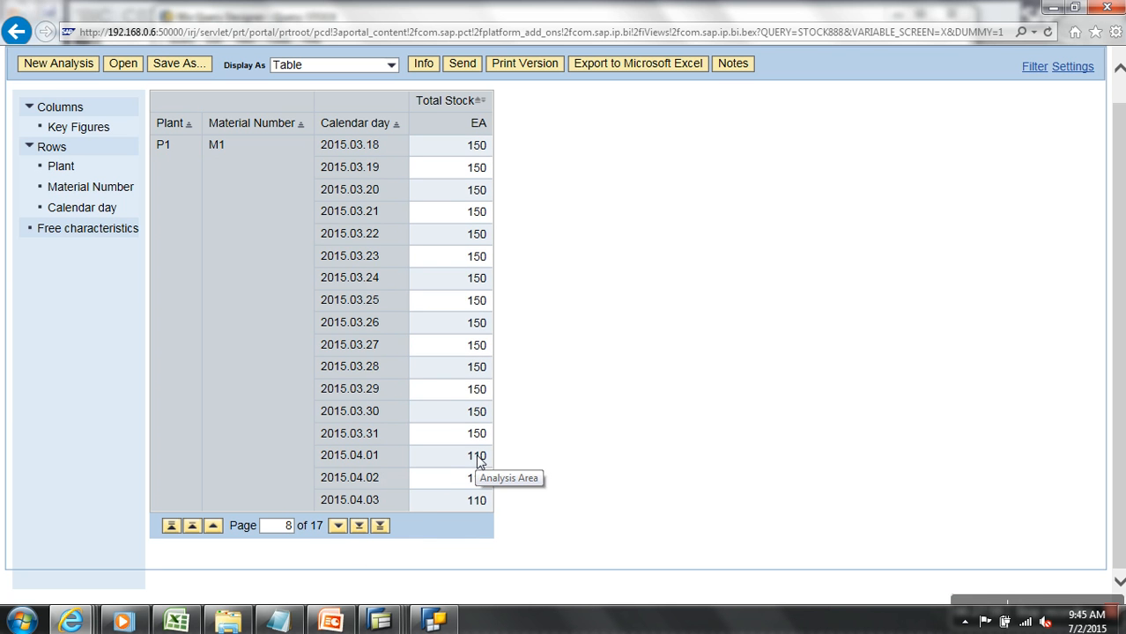
left_click(359, 526)
left_click(360, 526)
left_click(359, 526)
left_click(359, 526)
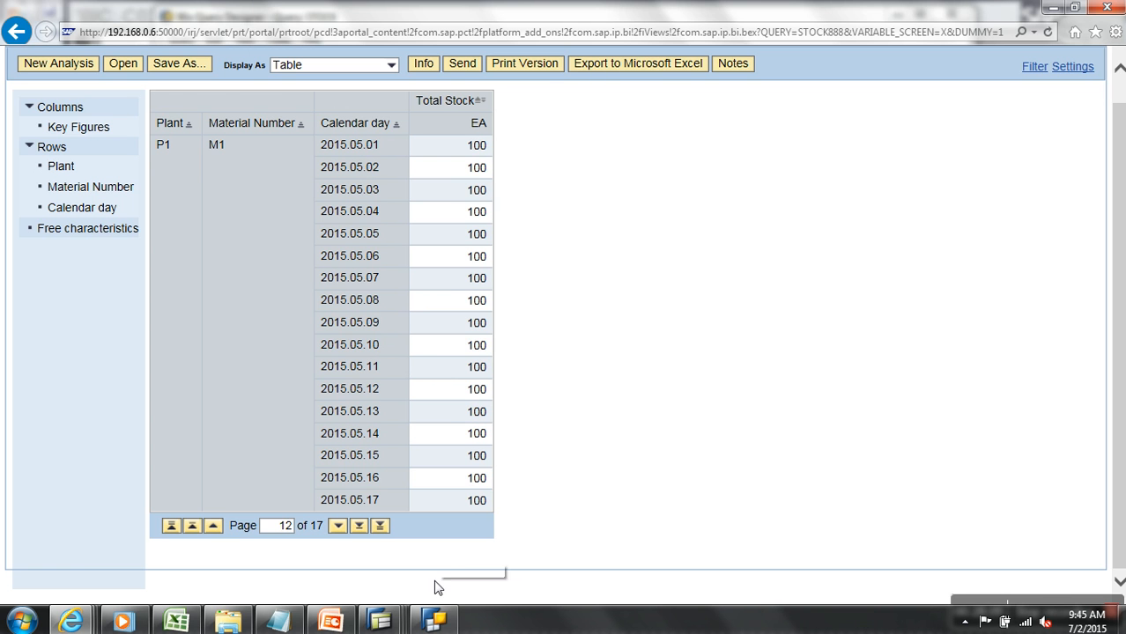
Step: Switch to SAP and create a data transfer process from YINVENTORY to BIC_C03 with "- BF Delta Load" added to its description
mouse_move(385, 624)
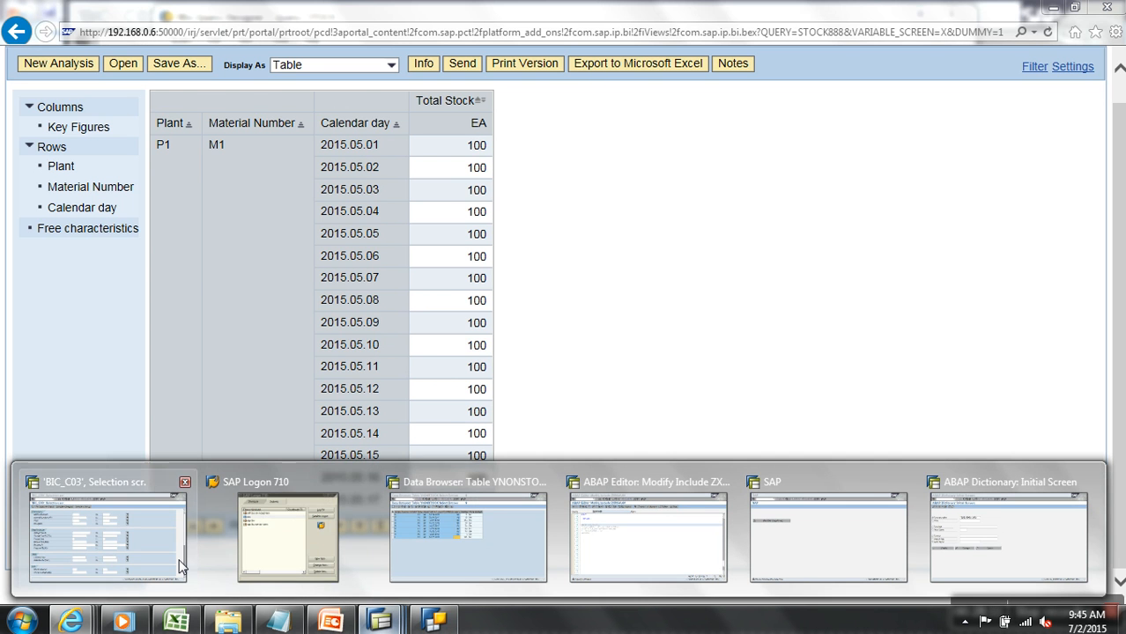
left_click(97, 538)
left_click(311, 42)
left_click(310, 42)
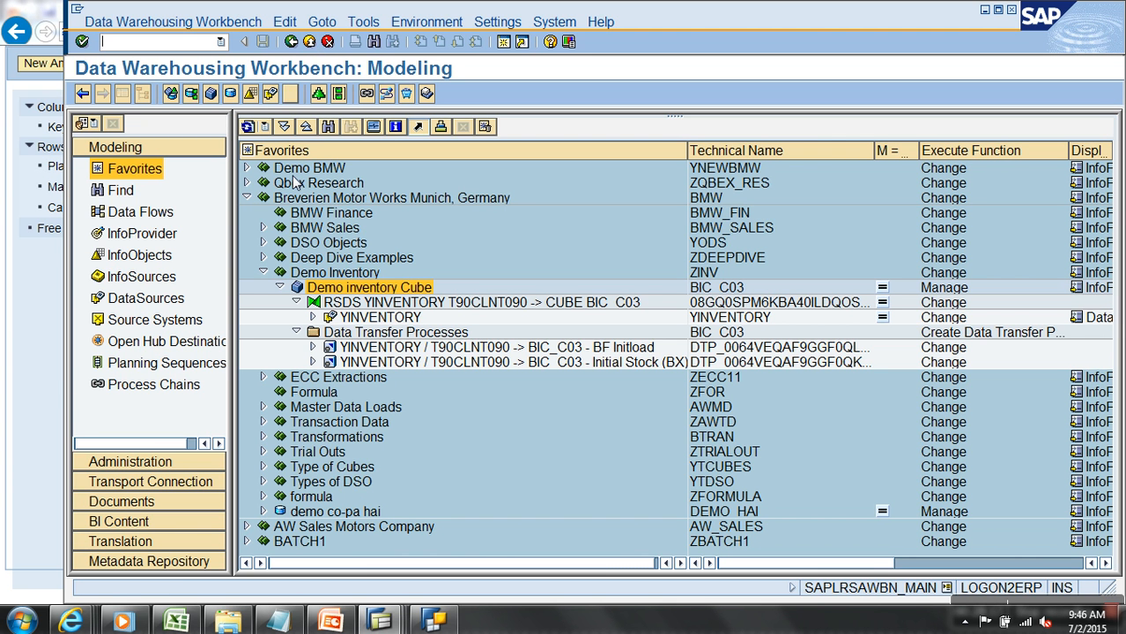
right_click(398, 335)
left_click(432, 346)
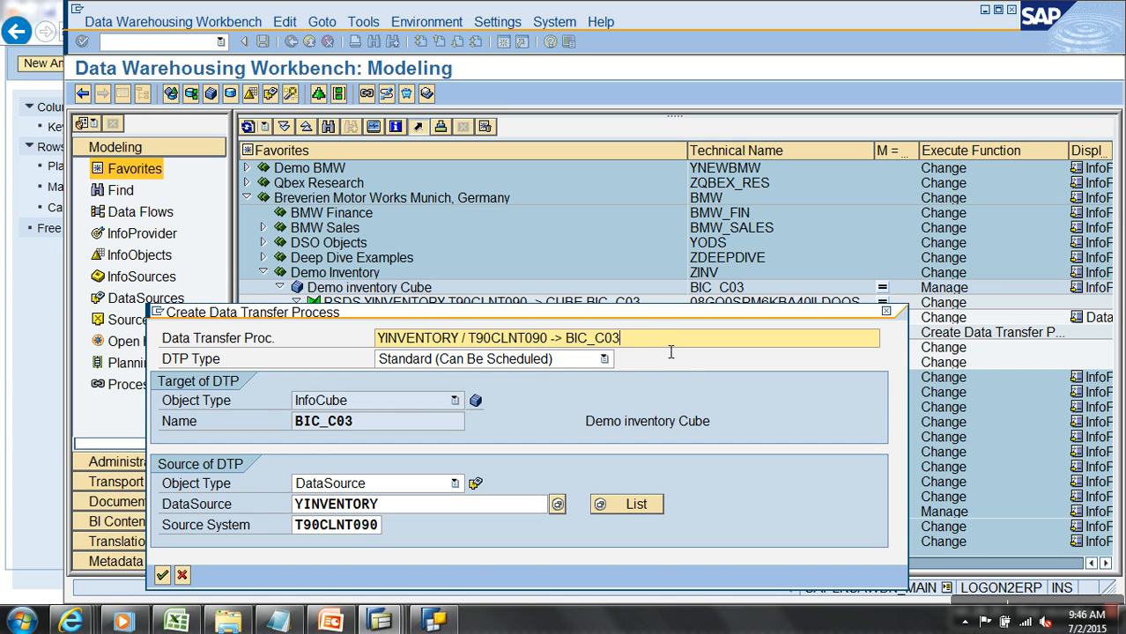
type("- BF Delta Load")
key("Return")
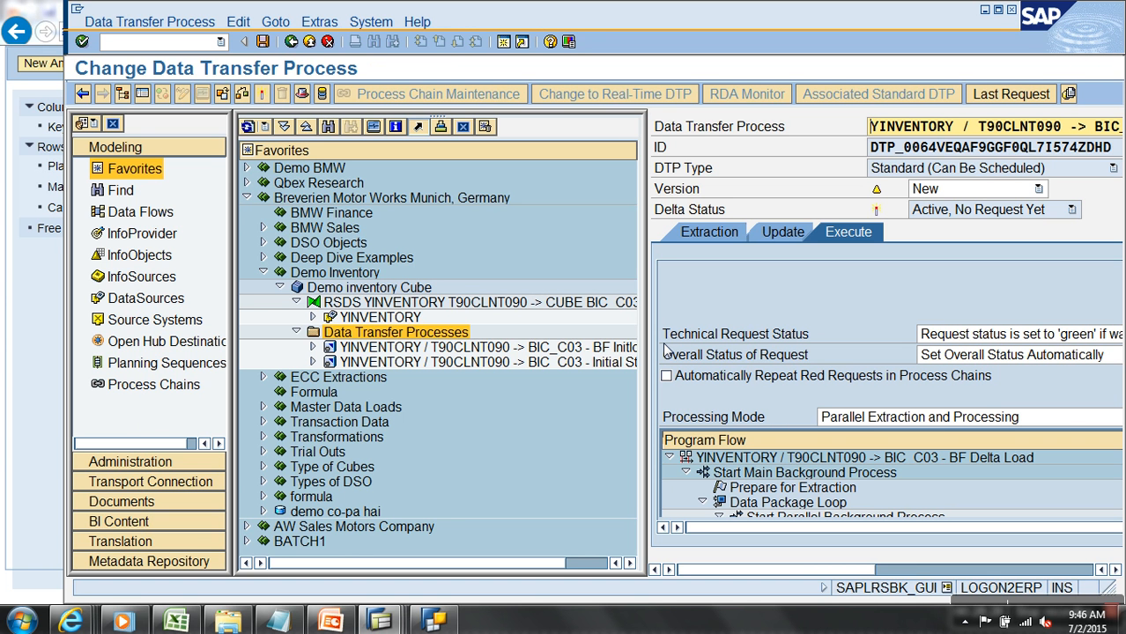
Step: Set the BF Delta Load process to Full extraction mode and filter RECORDTYP on D
left_click(142, 95)
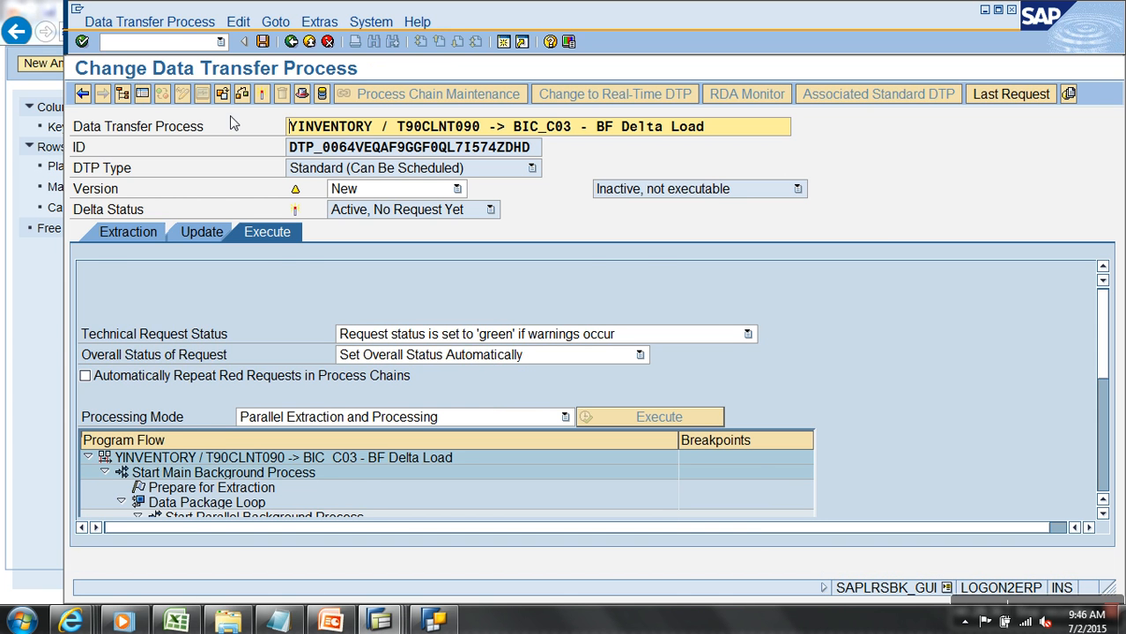
left_click(127, 232)
left_click(360, 338)
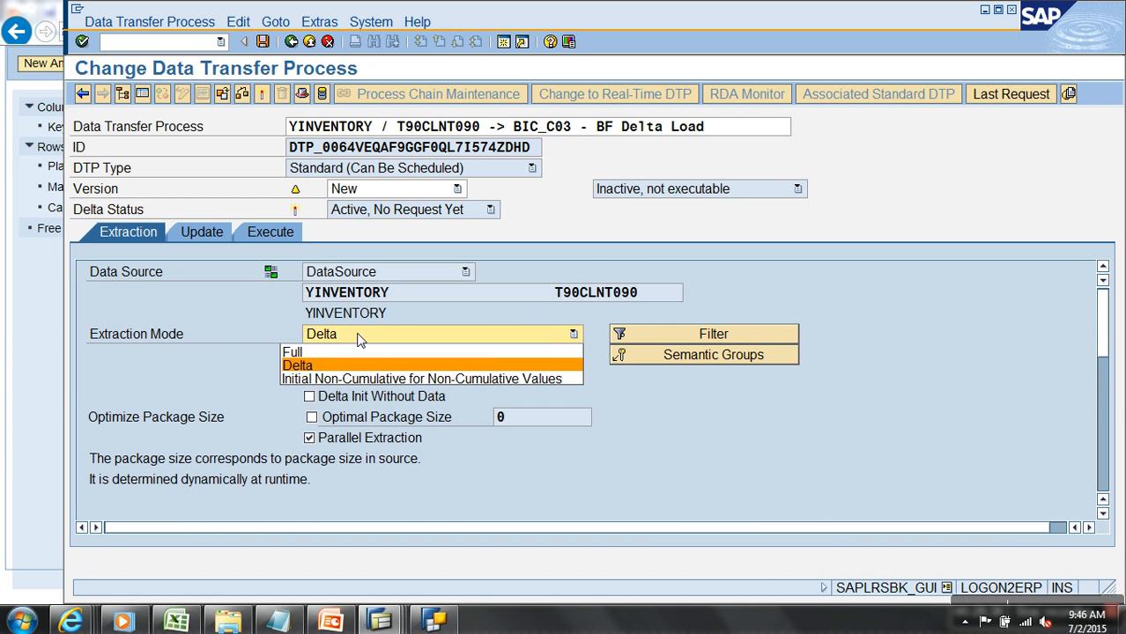
left_click(304, 350)
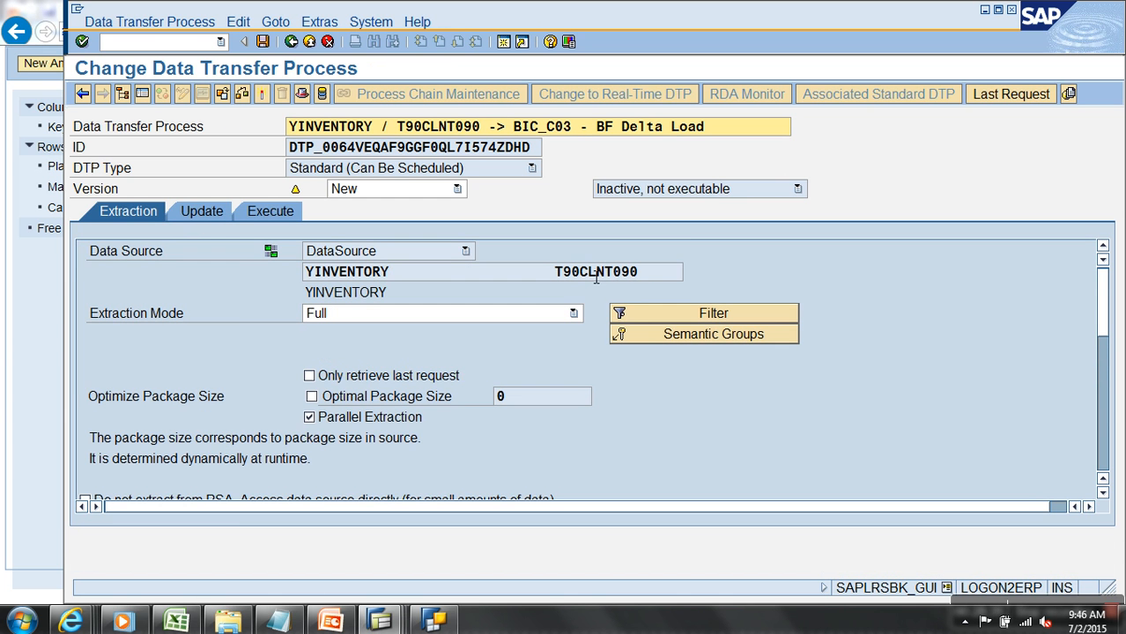
left_click(687, 317)
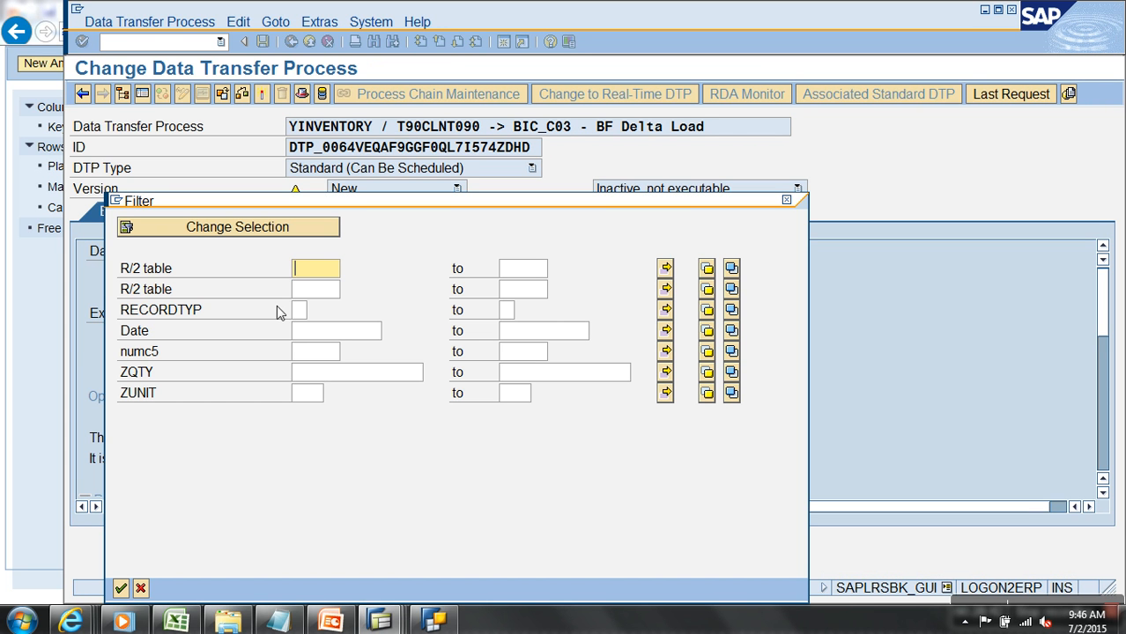
left_click(301, 311)
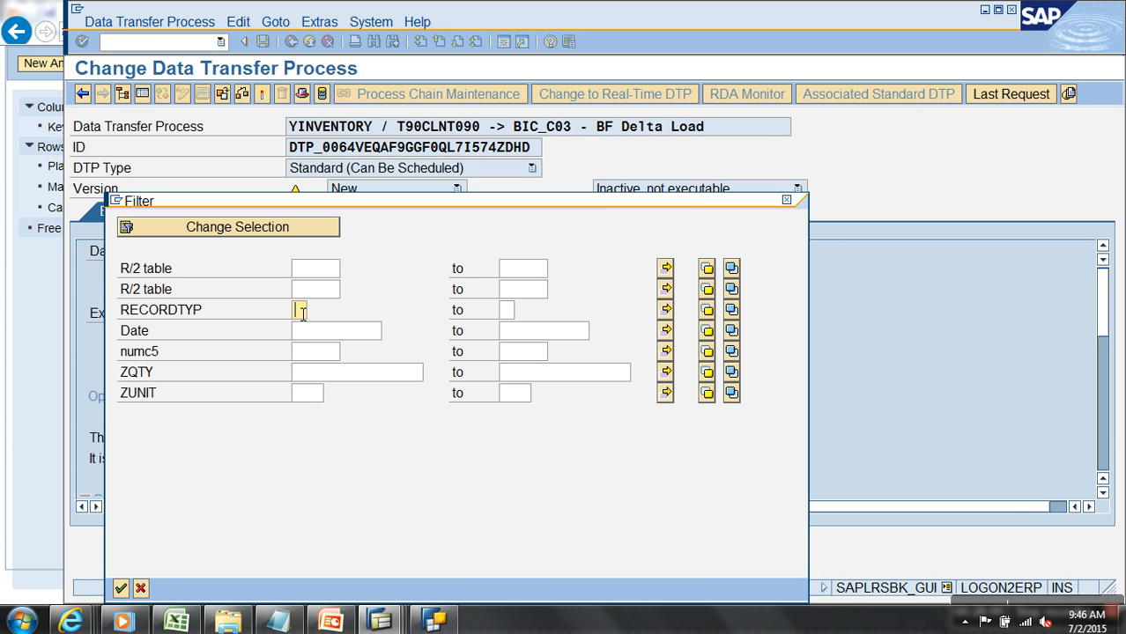
left_click(121, 587)
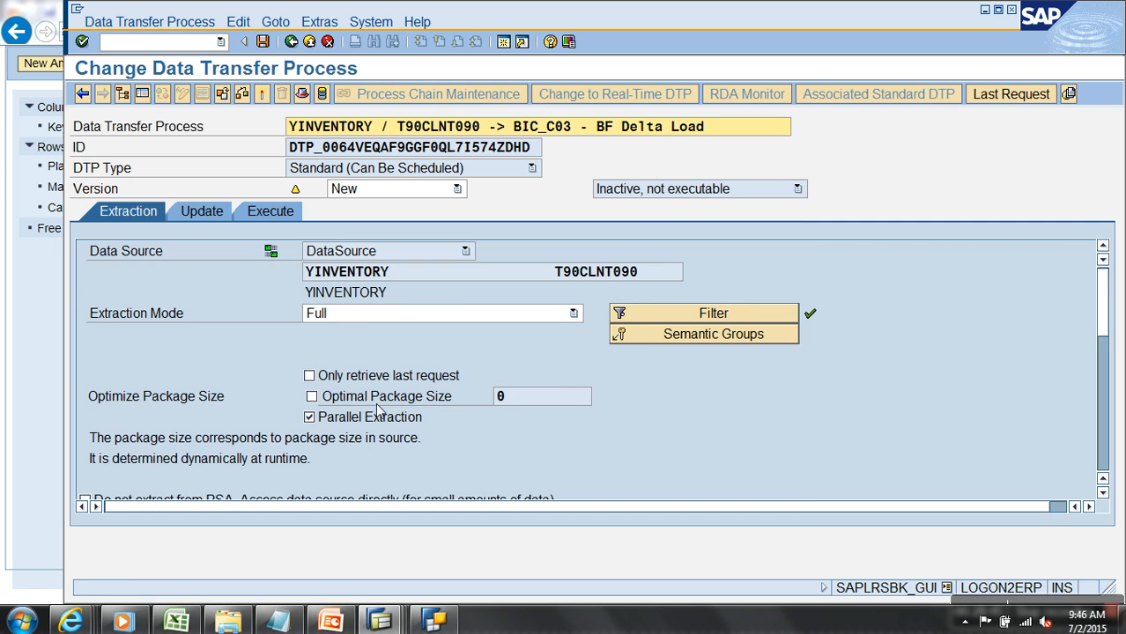
Step: Activate and execute the BF Delta Load data transfer process, and display its request monitor
left_click(266, 215)
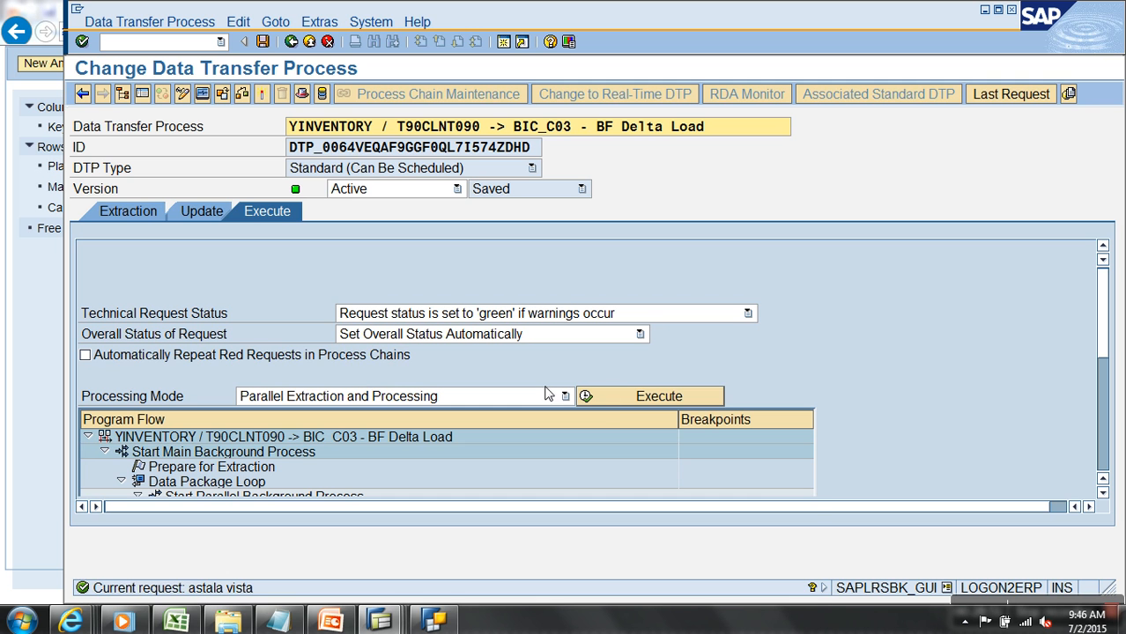
left_click(620, 399)
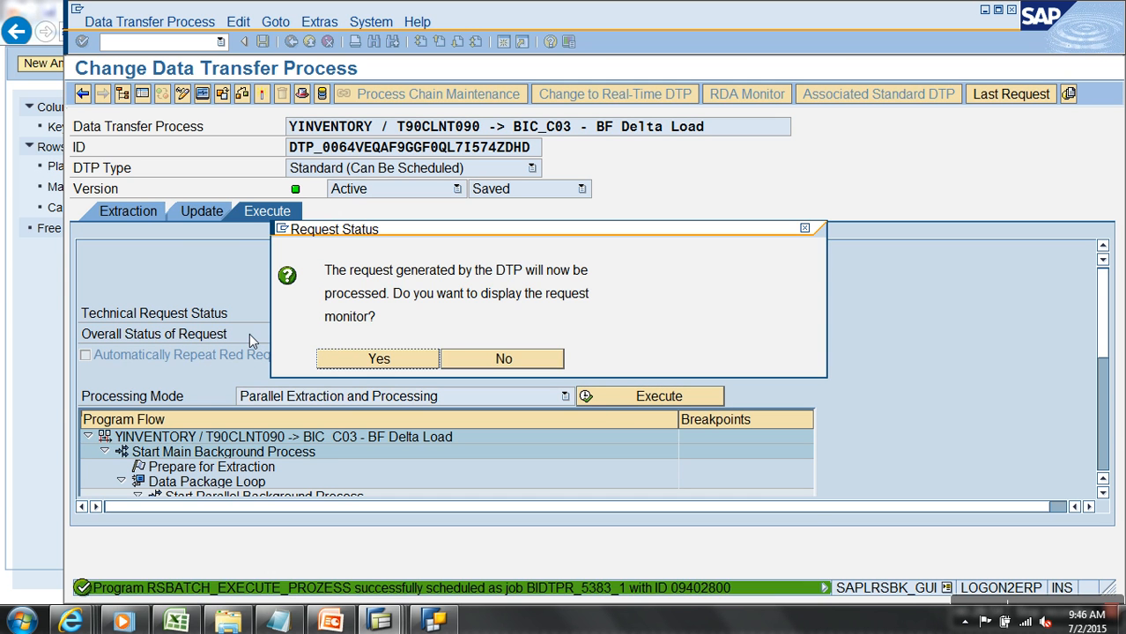
left_click(378, 359)
Step: Refresh the request monitor to check the delta load's processing status, and return to the Modeling overview
left_click(82, 93)
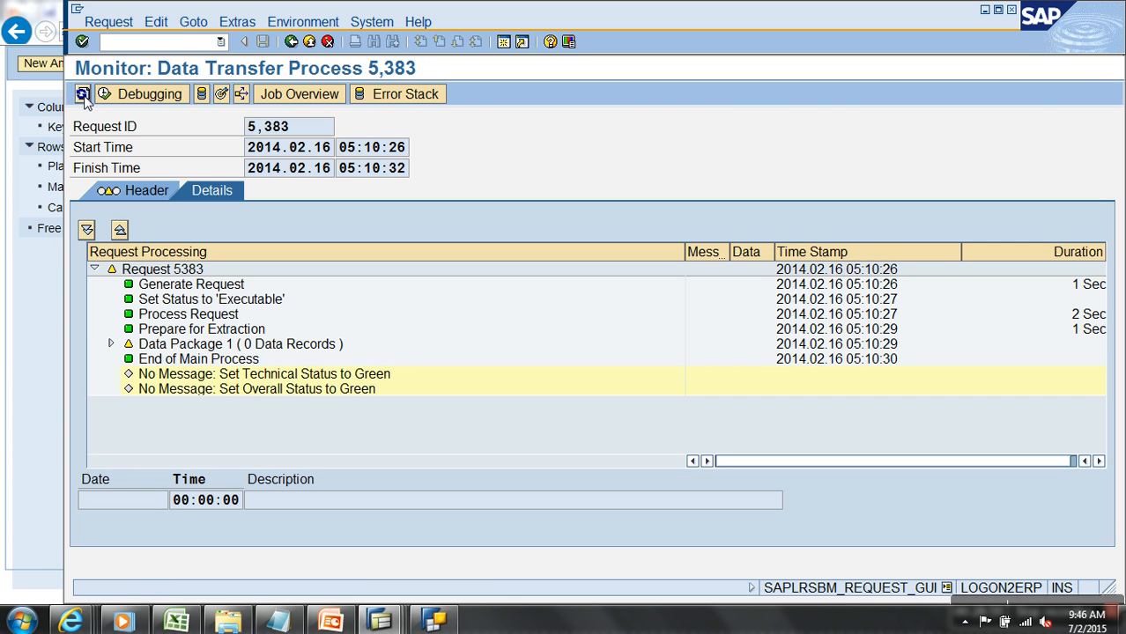
left_click(82, 94)
left_click(82, 93)
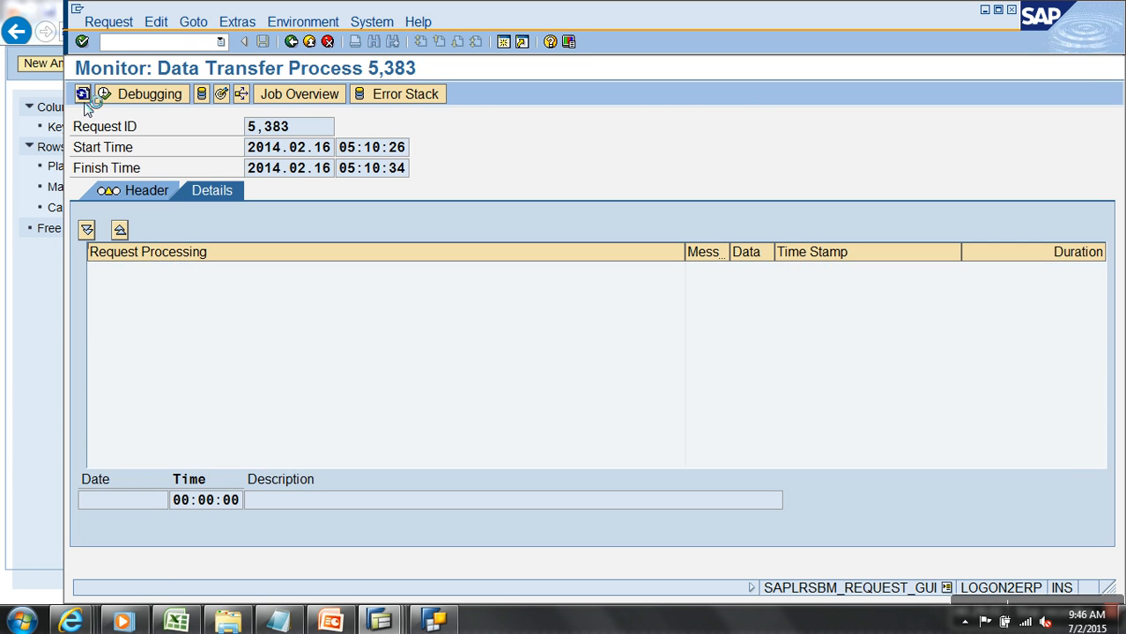
left_click(263, 347)
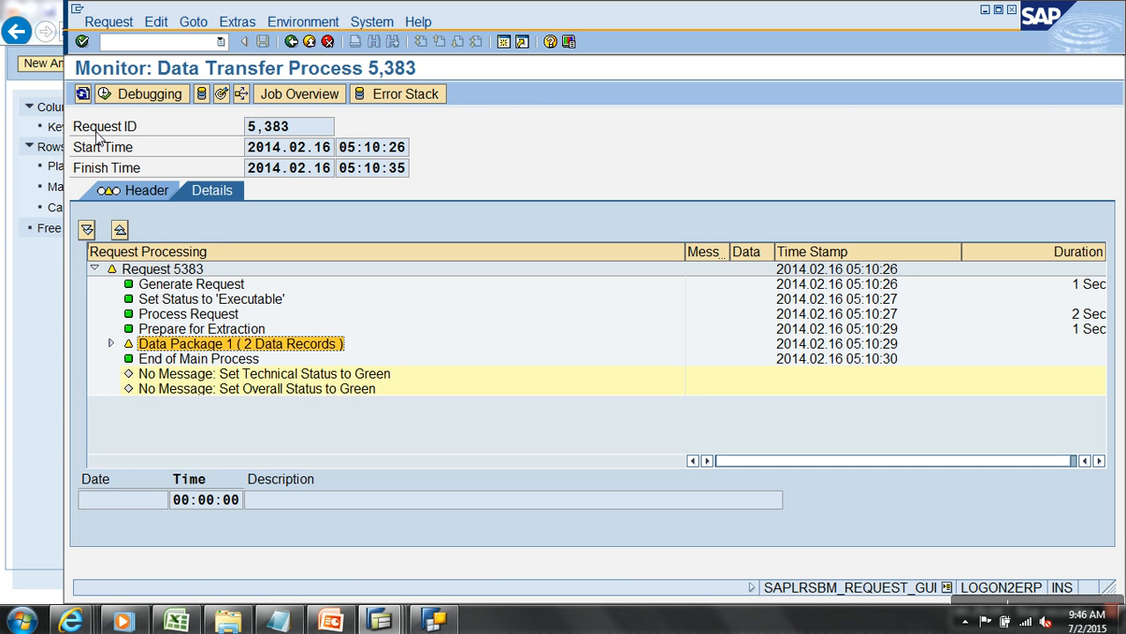
left_click(82, 94)
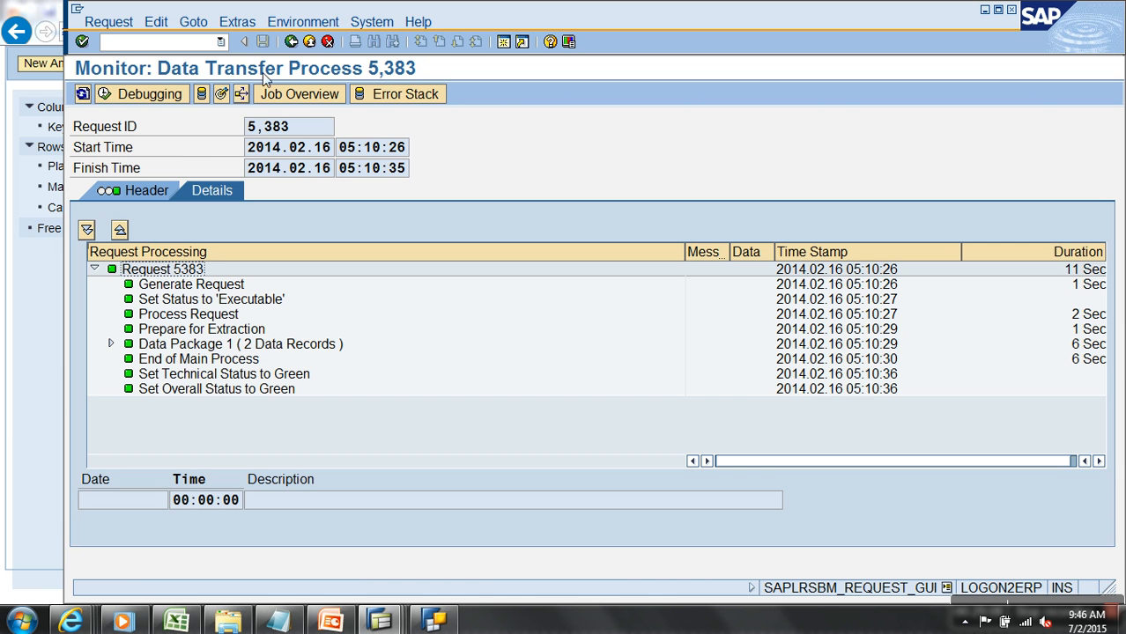
left_click(291, 42)
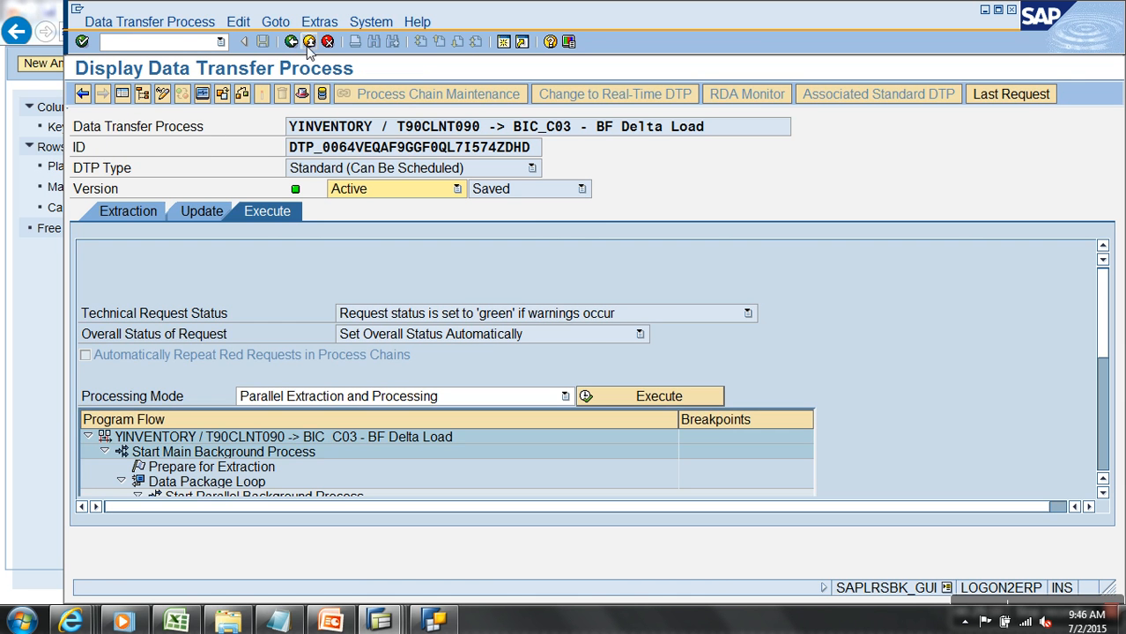
left_click(292, 42)
Step: Compress request 5383 of Demo inventory Cube with No Marker Update switched off, so that the marker is updated
right_click(347, 288)
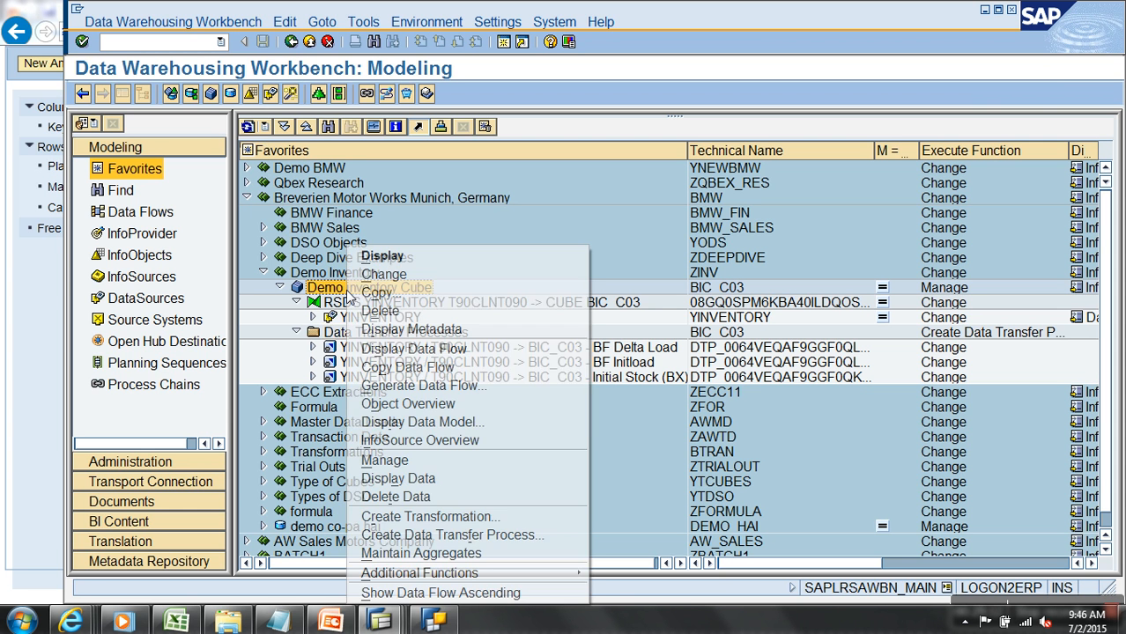
left_click(435, 459)
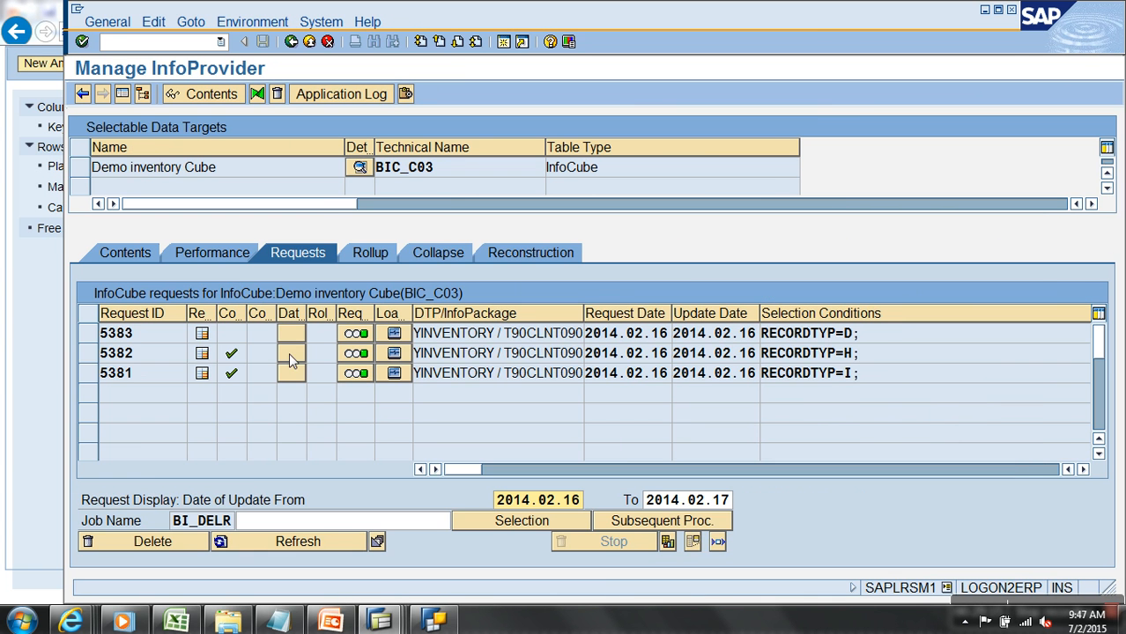
left_click(430, 257)
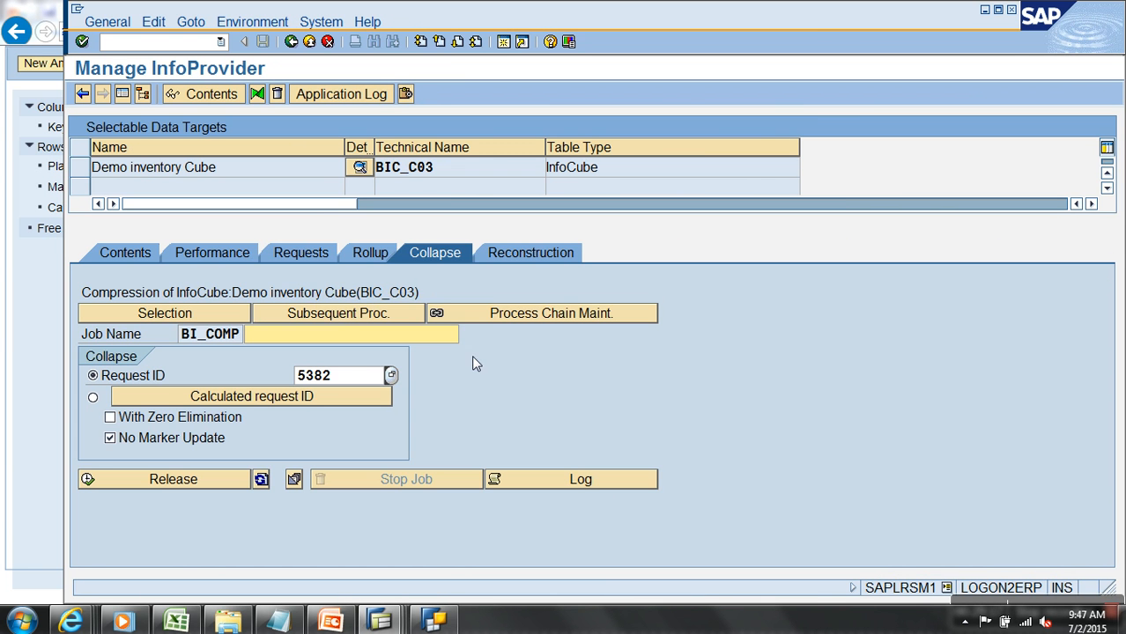
left_click(390, 376)
double_click(111, 113)
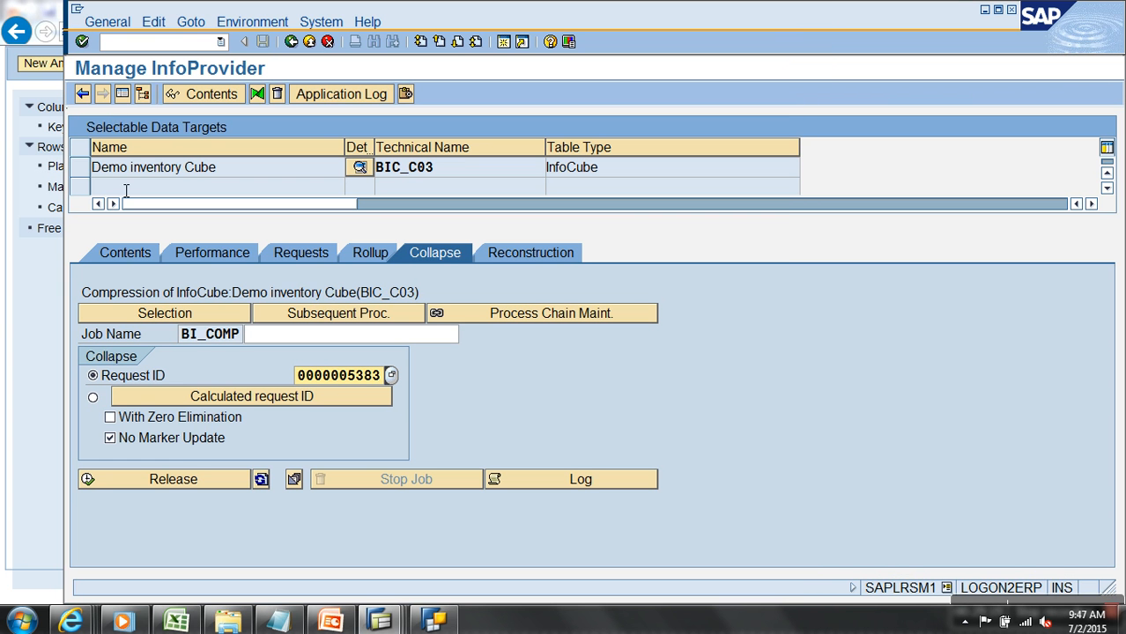
left_click(173, 444)
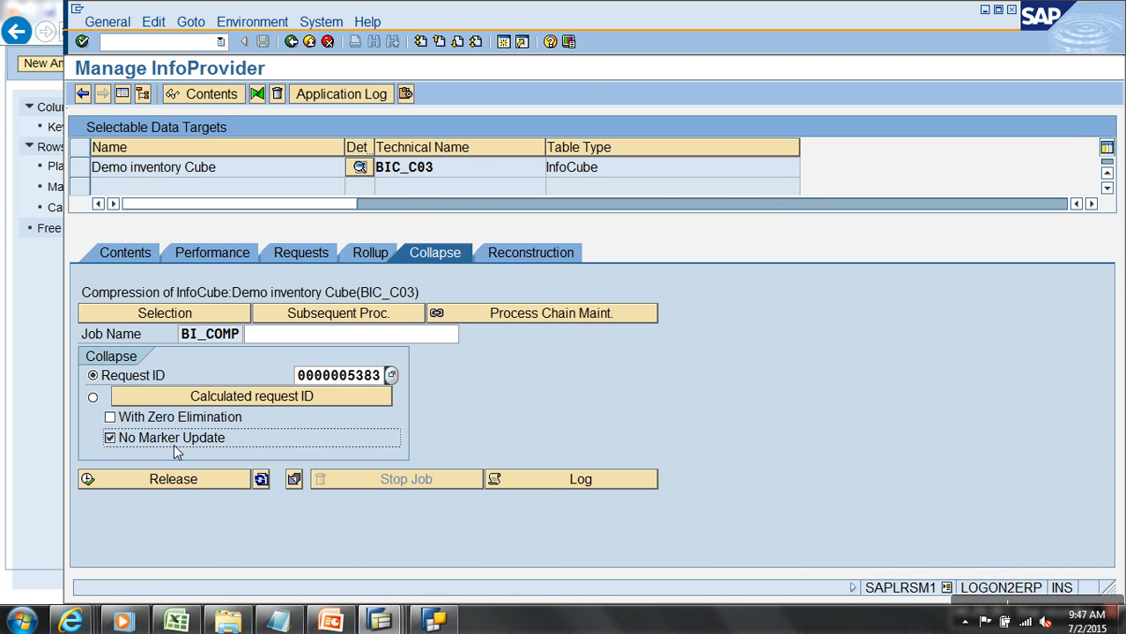
left_click(348, 447)
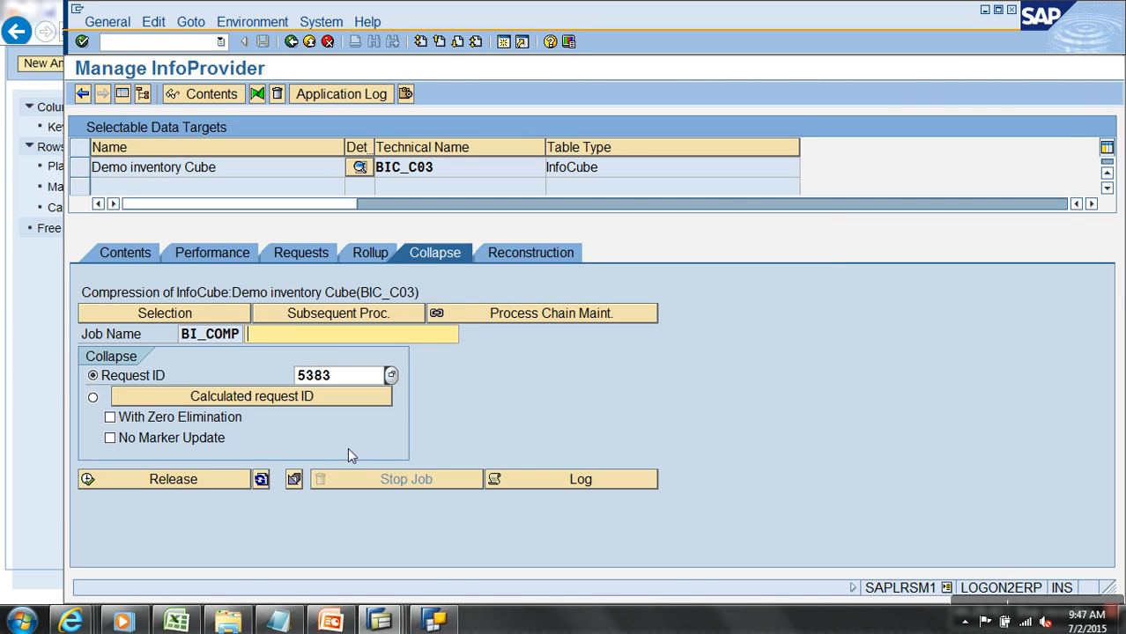
left_click(200, 479)
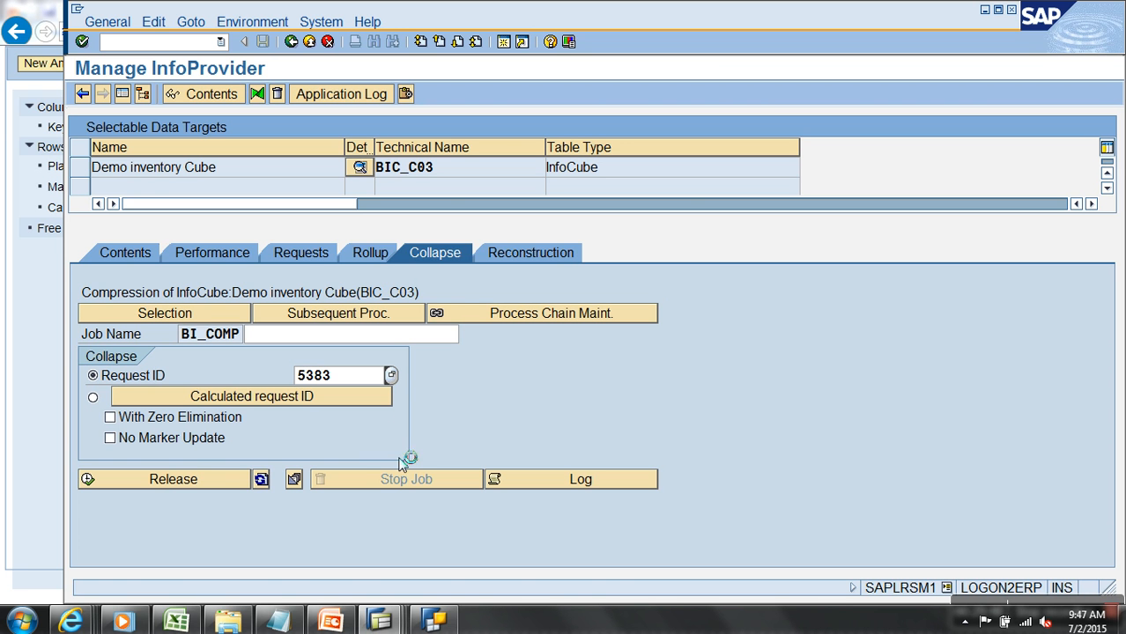
Step: Switch to the Inventory Stock workbook in Excel and examine the quantities of the 1st Aug and 1st Sep 2015 delta movements
left_click(176, 622)
right_click(238, 429)
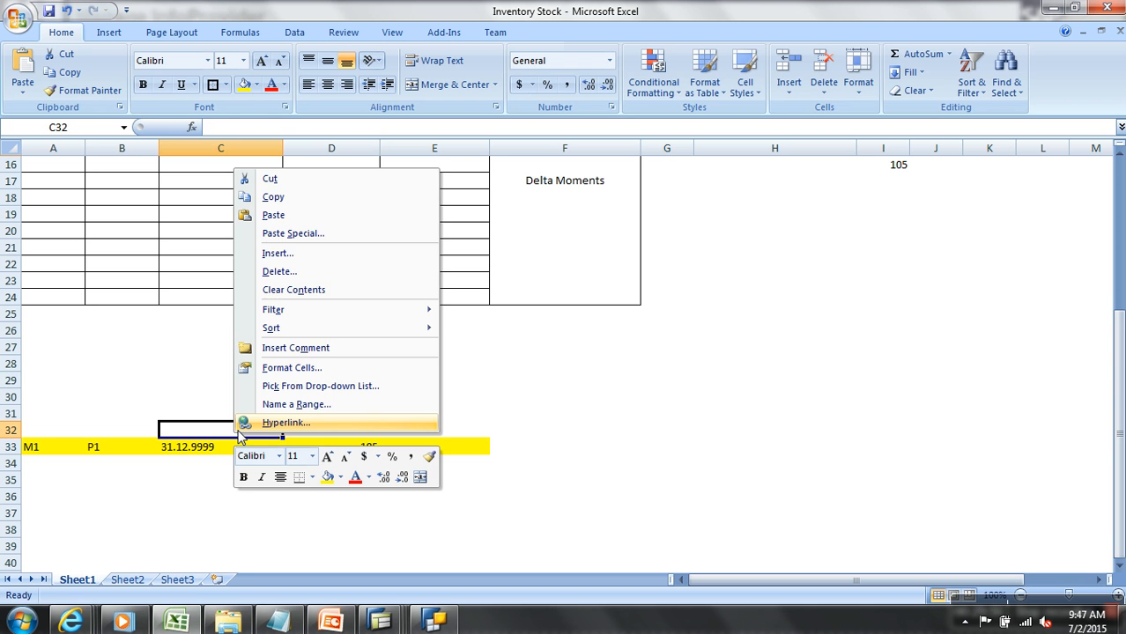
key("Escape")
scroll(547, 399, "up", 5)
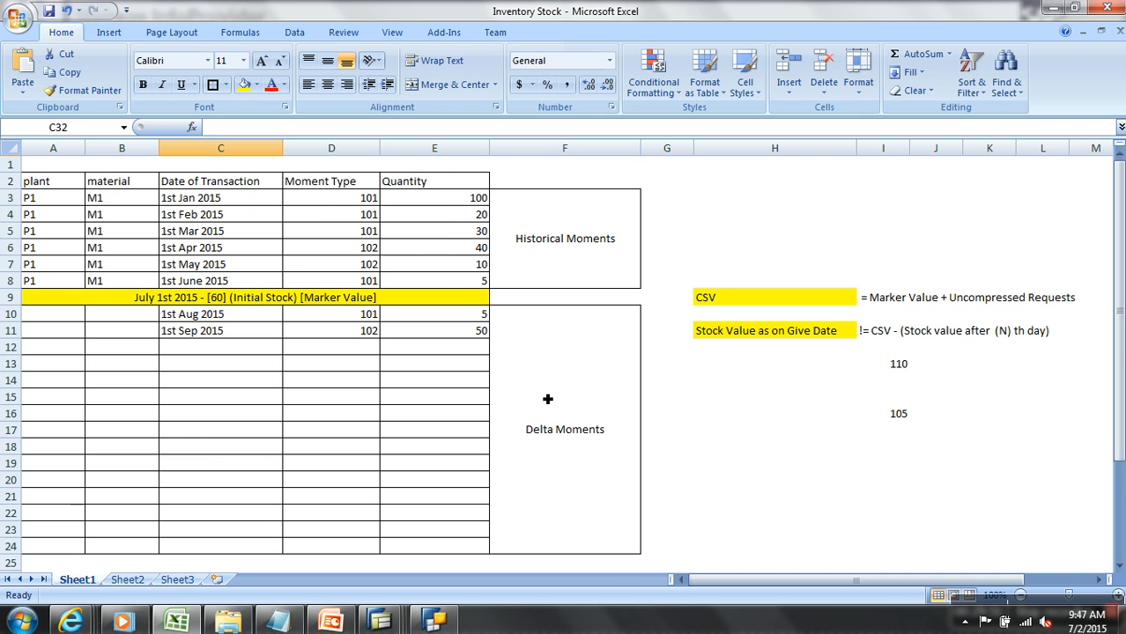
left_click(476, 319)
left_click(476, 337)
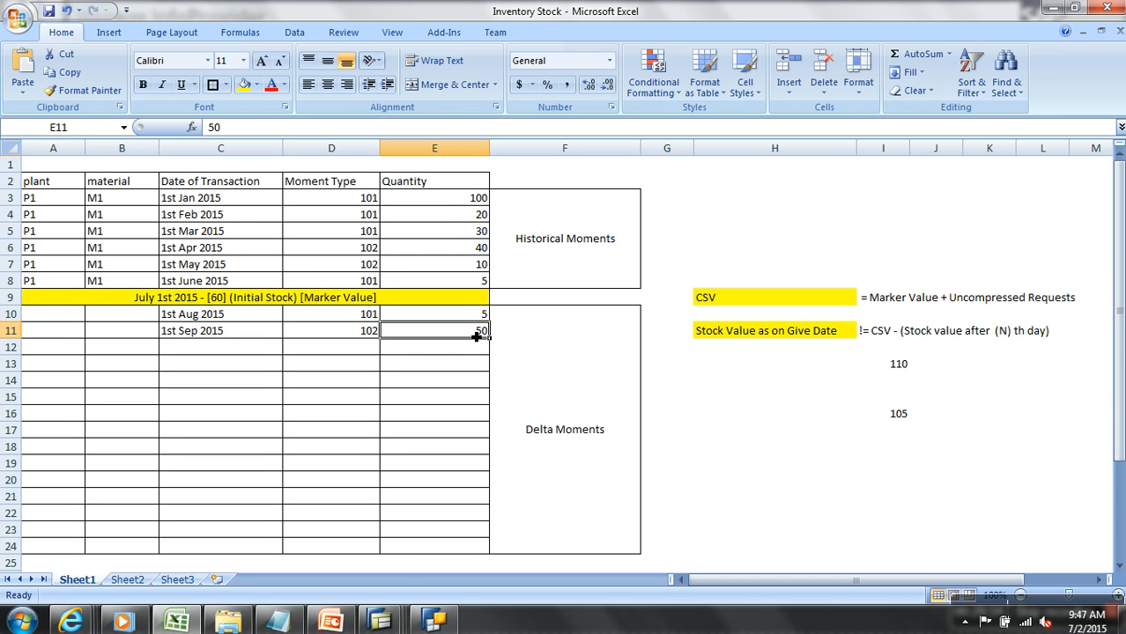
Step: Examine the July 1st 2015 initial stock marker row against the 1st June, 1st Aug and 1st Sep 2015 movement quantities
left_click(238, 300)
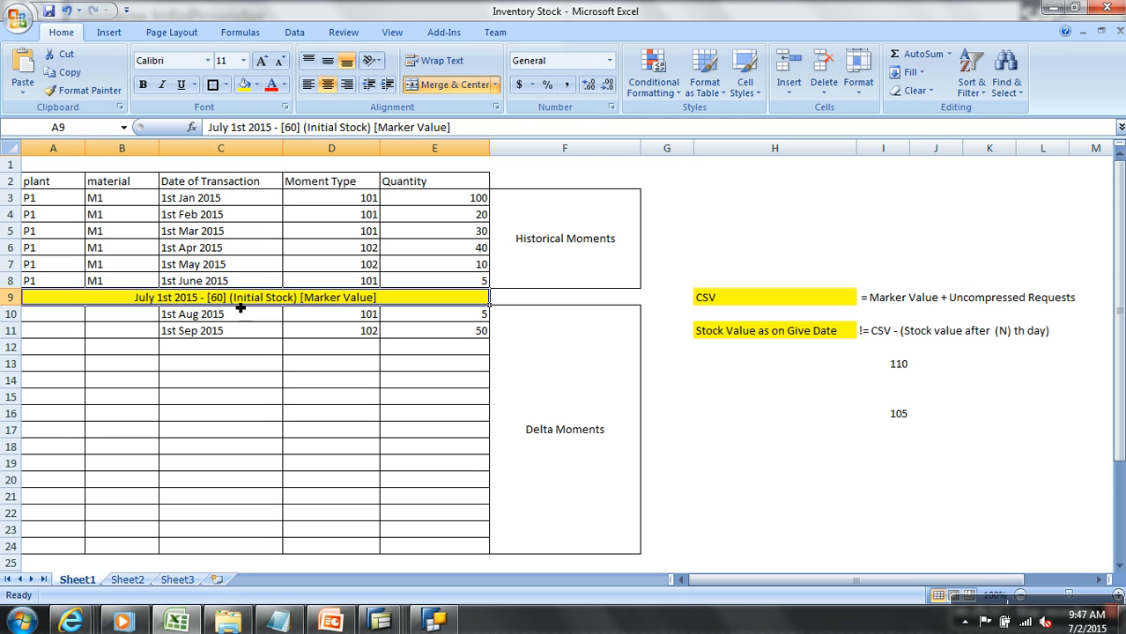
double_click(227, 304)
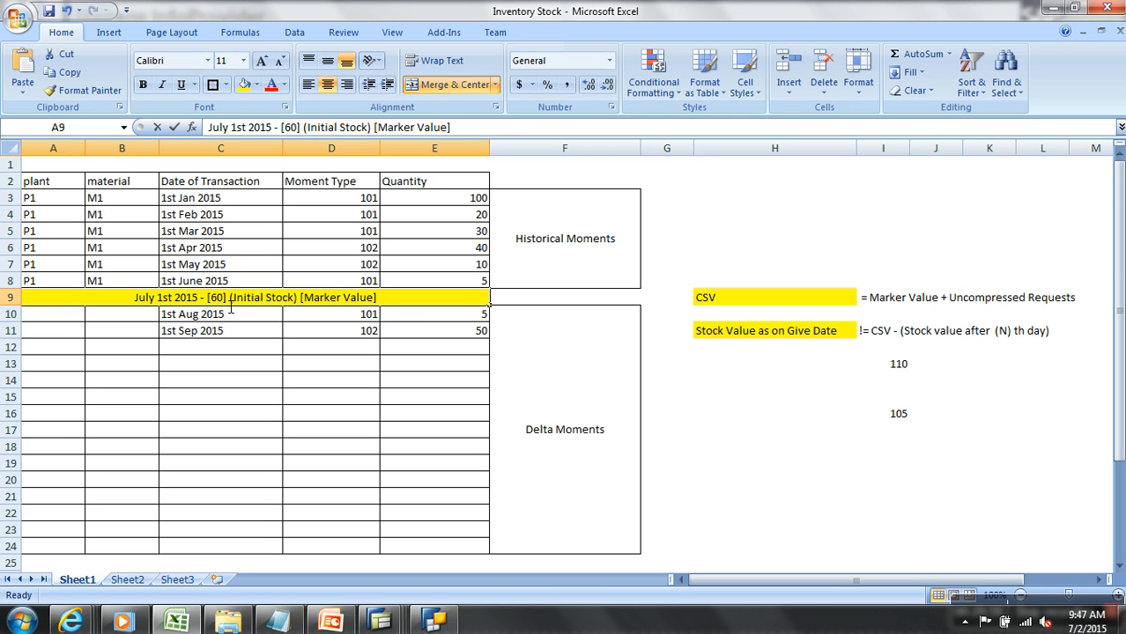
left_click_drag(402, 307, 176, 305)
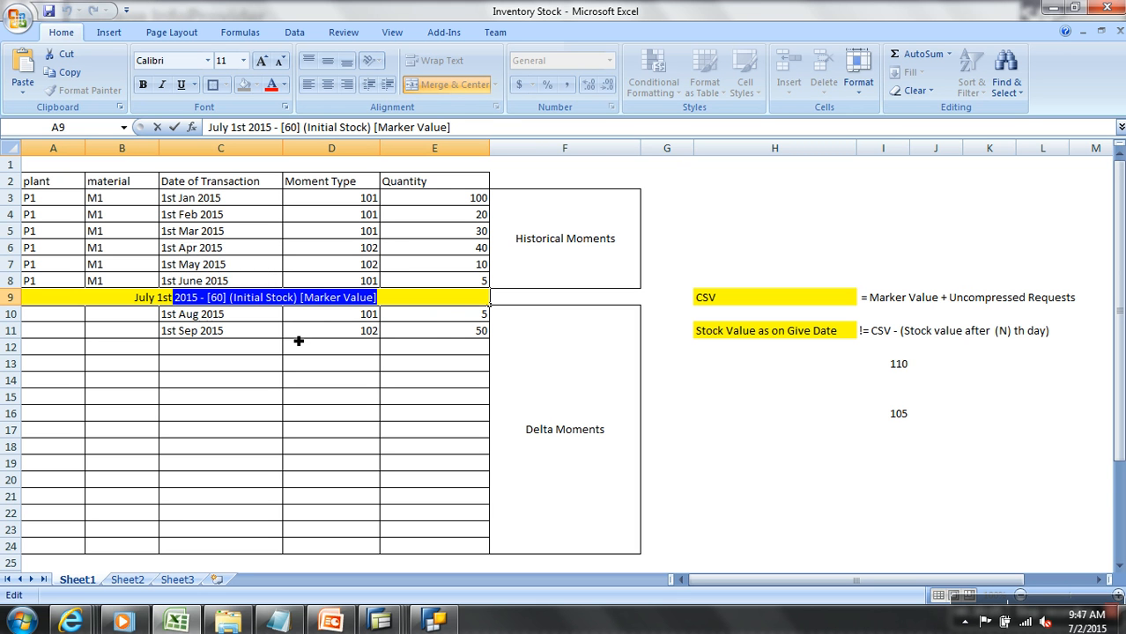
left_click(451, 317)
left_click(463, 336)
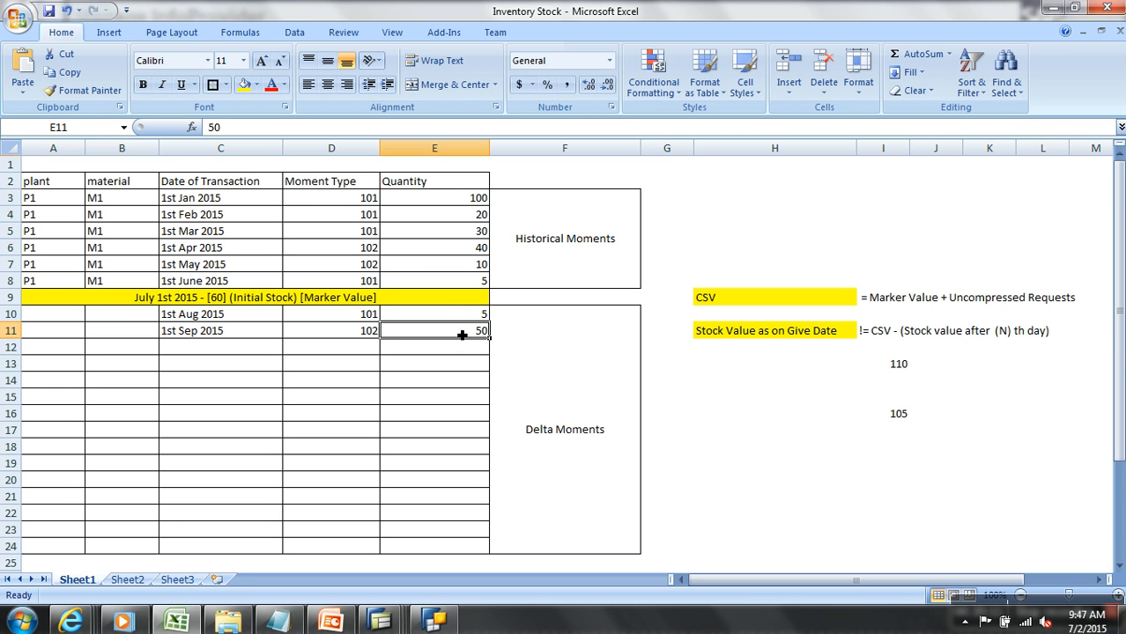
left_click(457, 282)
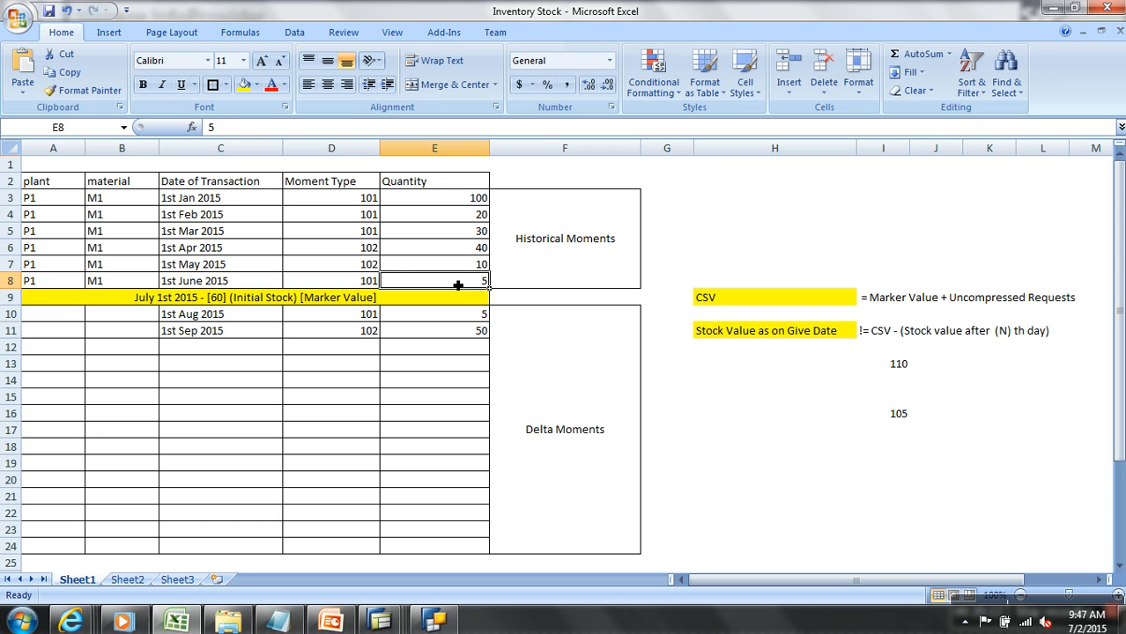
left_click(469, 318)
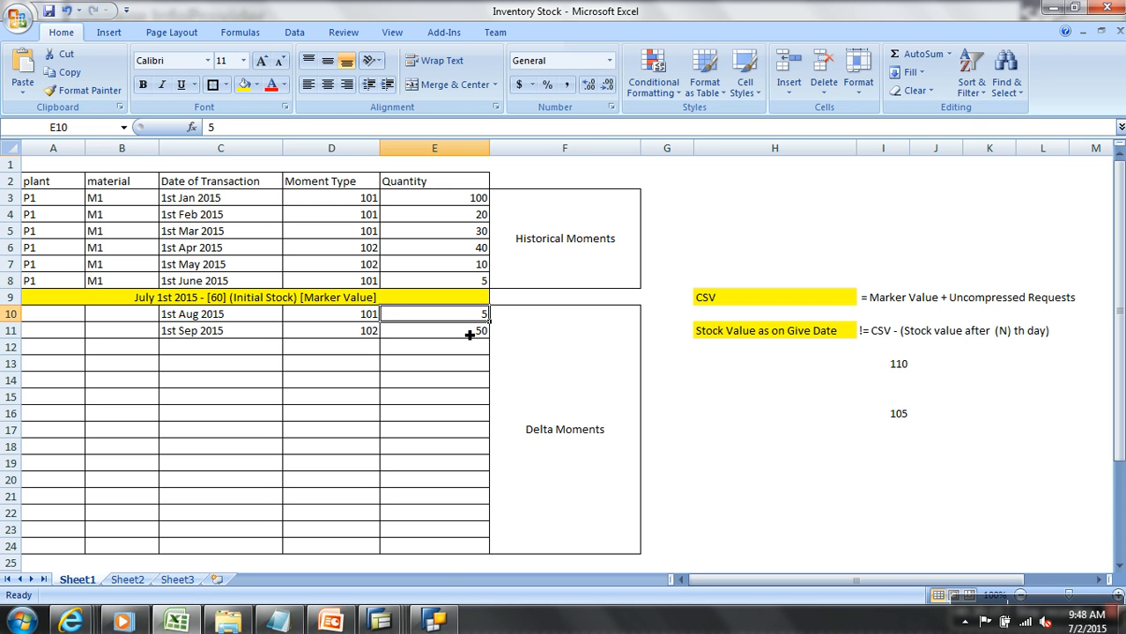
key("Down")
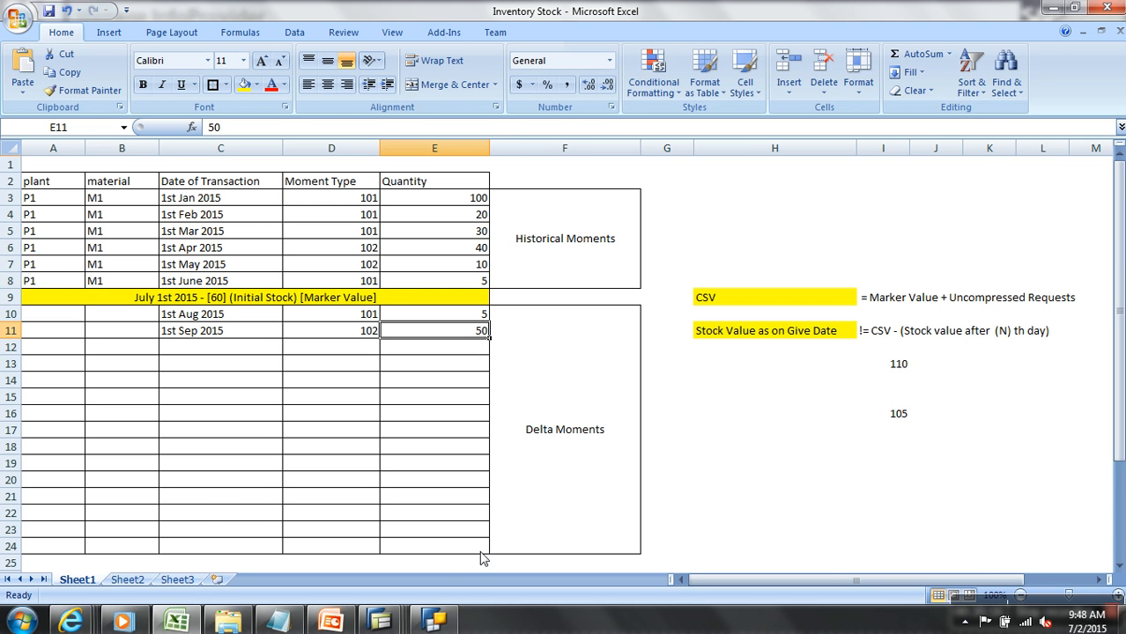
Step: Switch to the SAP Manage InfoProvider window and refresh the compression job status and request list of Demo inventory Cube
left_click(449, 627)
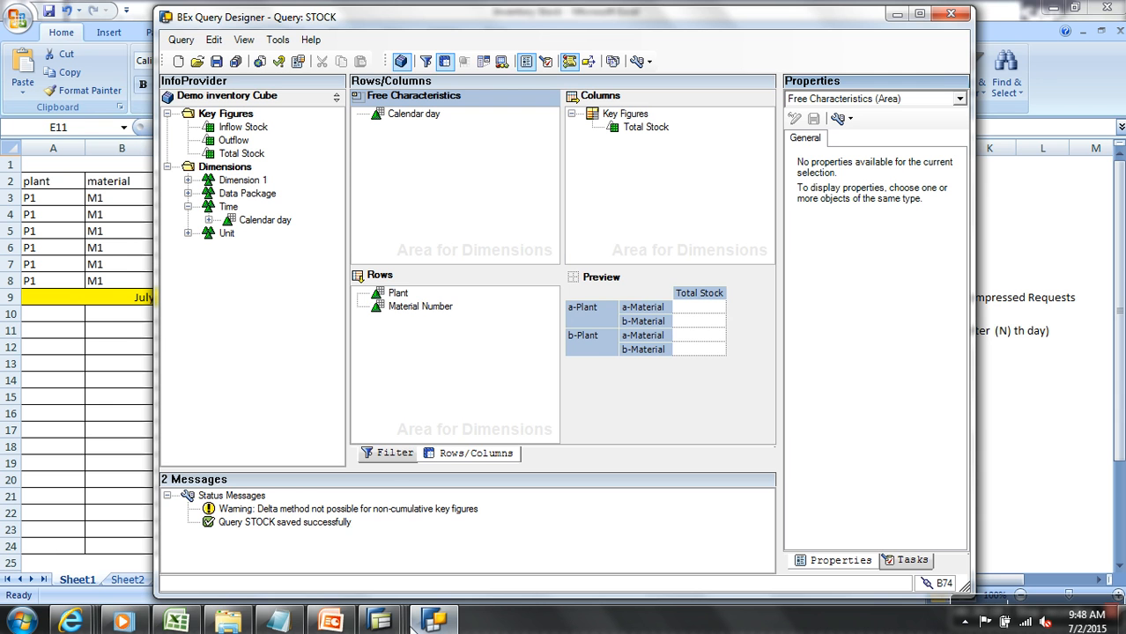
left_click(380, 622)
left_click(143, 543)
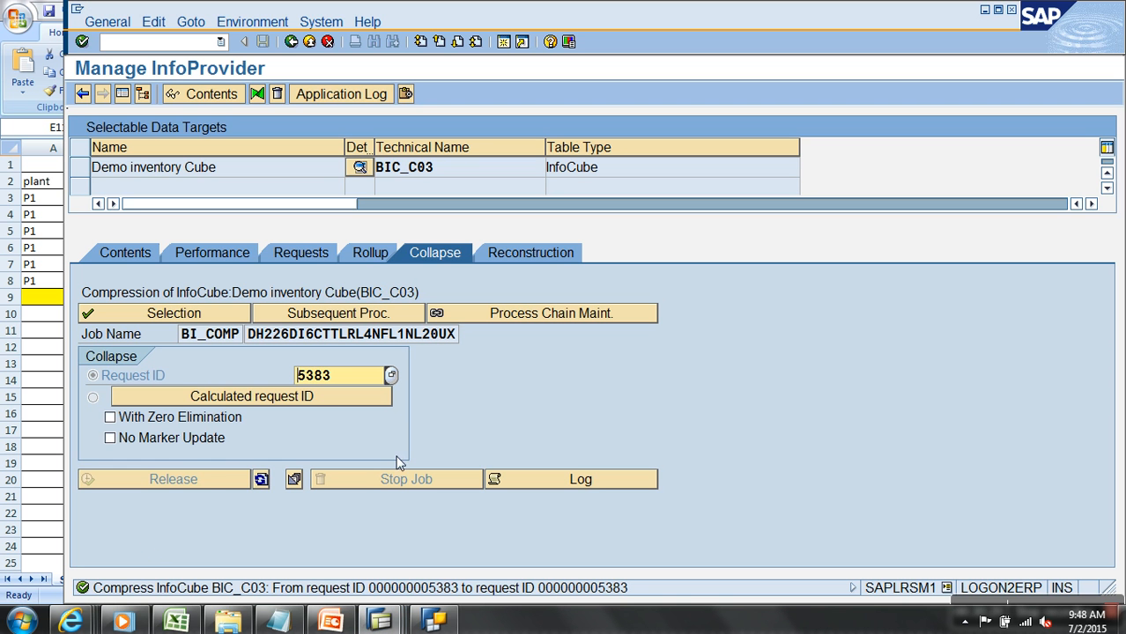
left_click(261, 480)
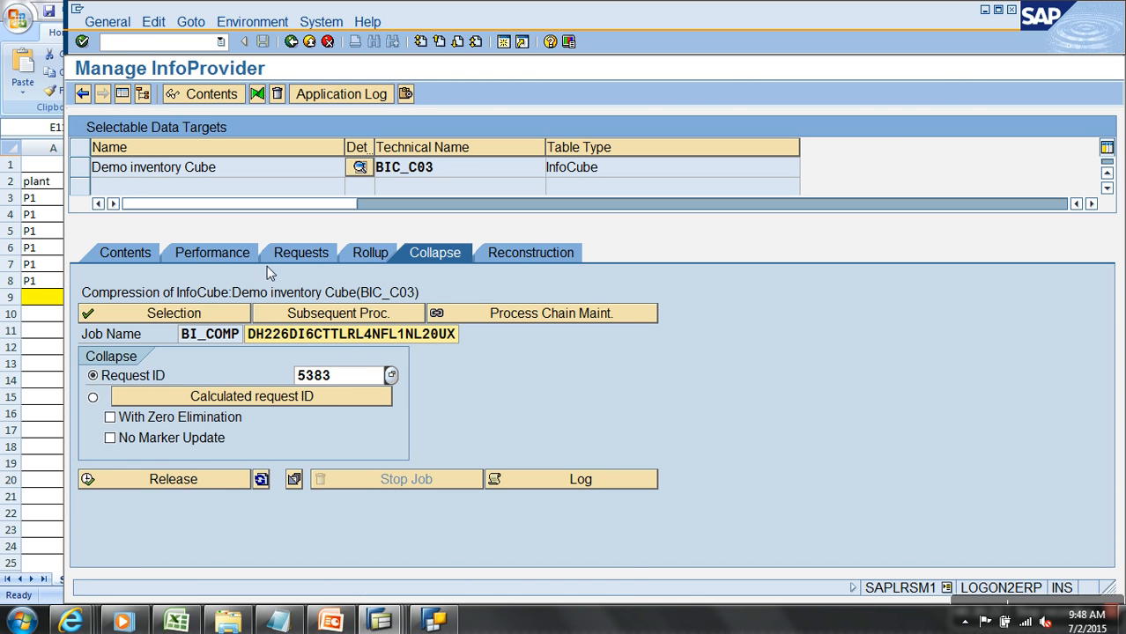
left_click(302, 253)
left_click(283, 542)
Step: Display the InfoCube content of BIC_C03 with all characteristics and key figures as output fields
left_click(122, 253)
left_click(227, 500)
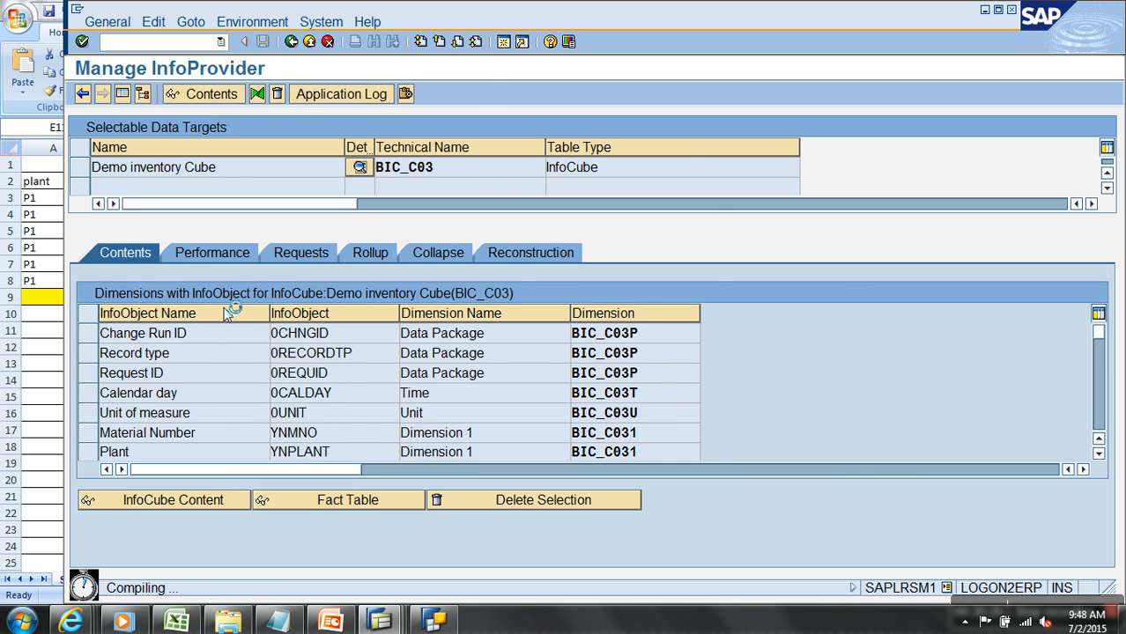
left_click(176, 94)
left_click(359, 99)
left_click(405, 99)
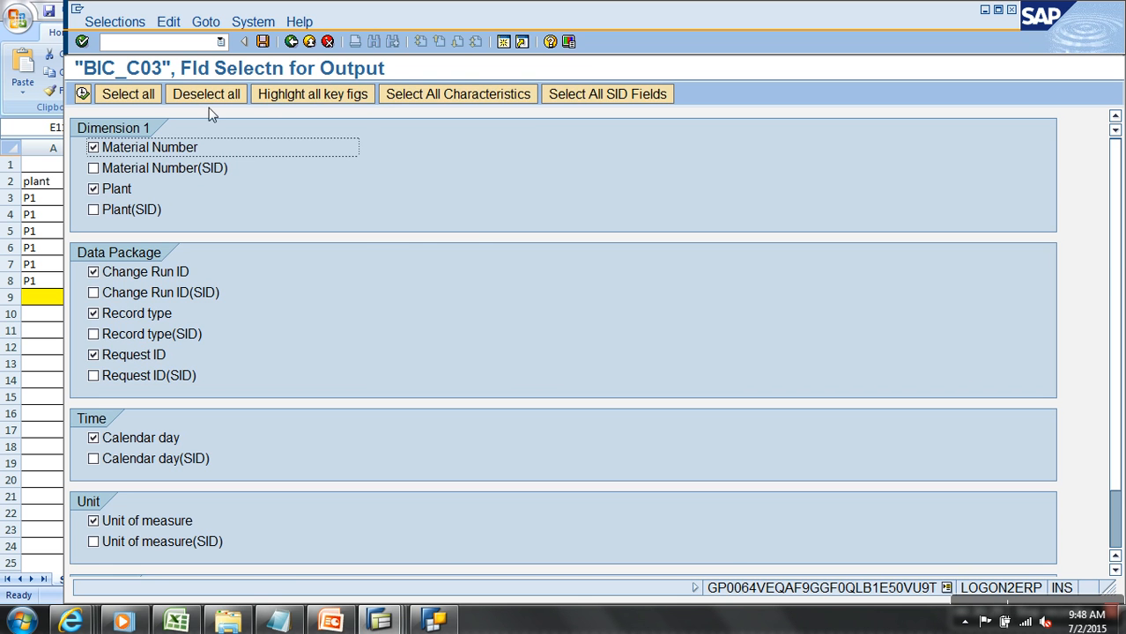
left_click(83, 94)
left_click(85, 94)
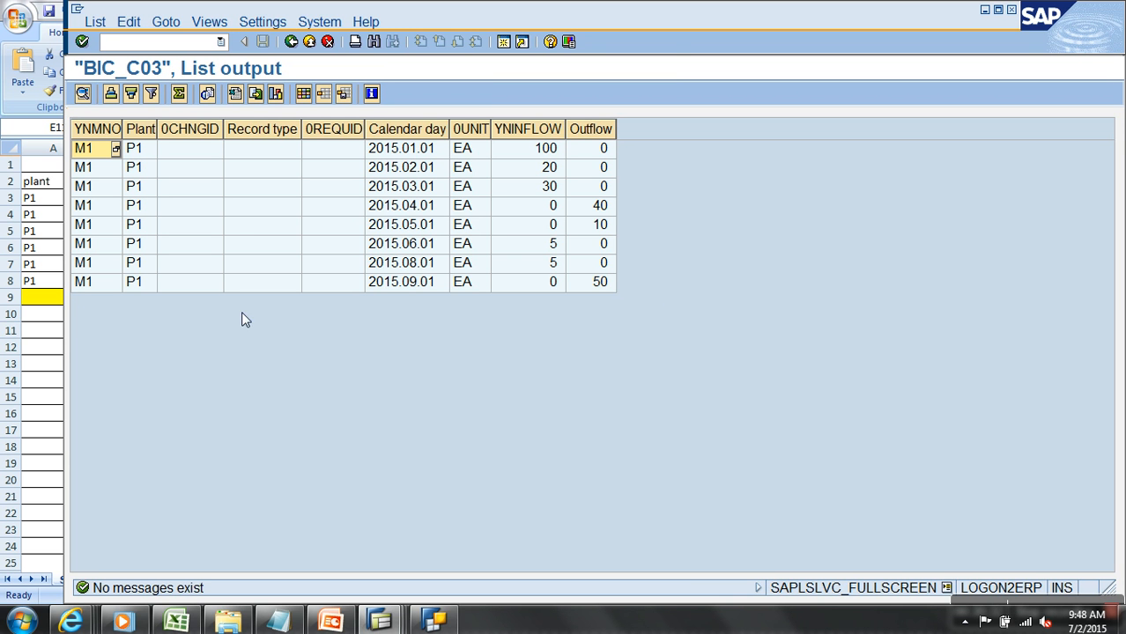
Step: Examine the inflow and outflow of the 2015.08.01 and 2015.09.01 records in the BIC_C03 list output
left_click(421, 267)
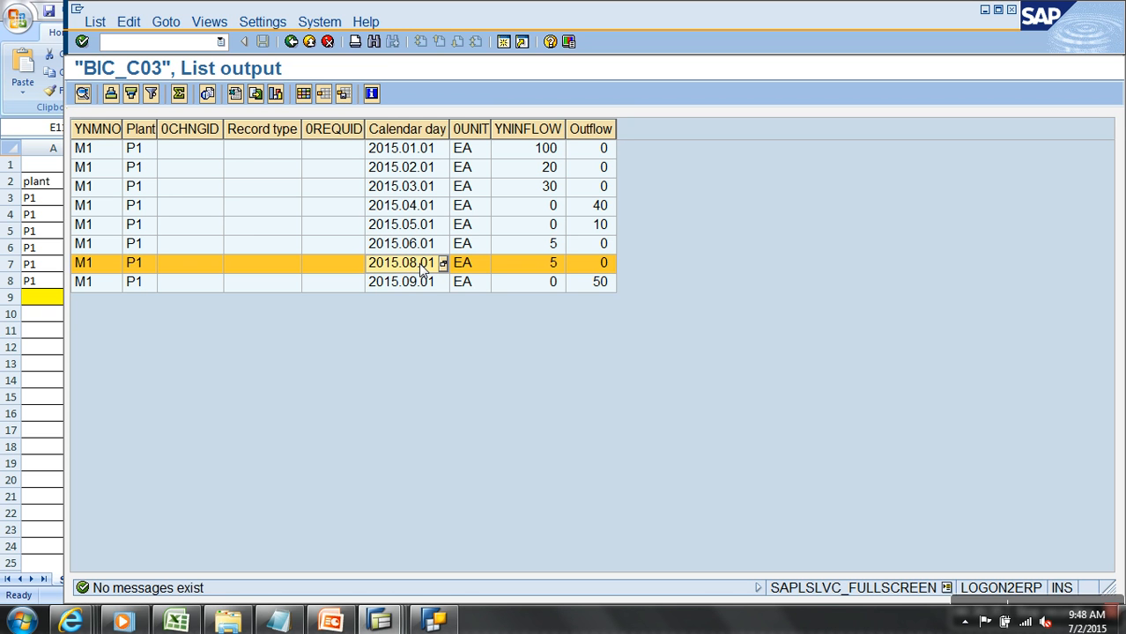
left_click(419, 282)
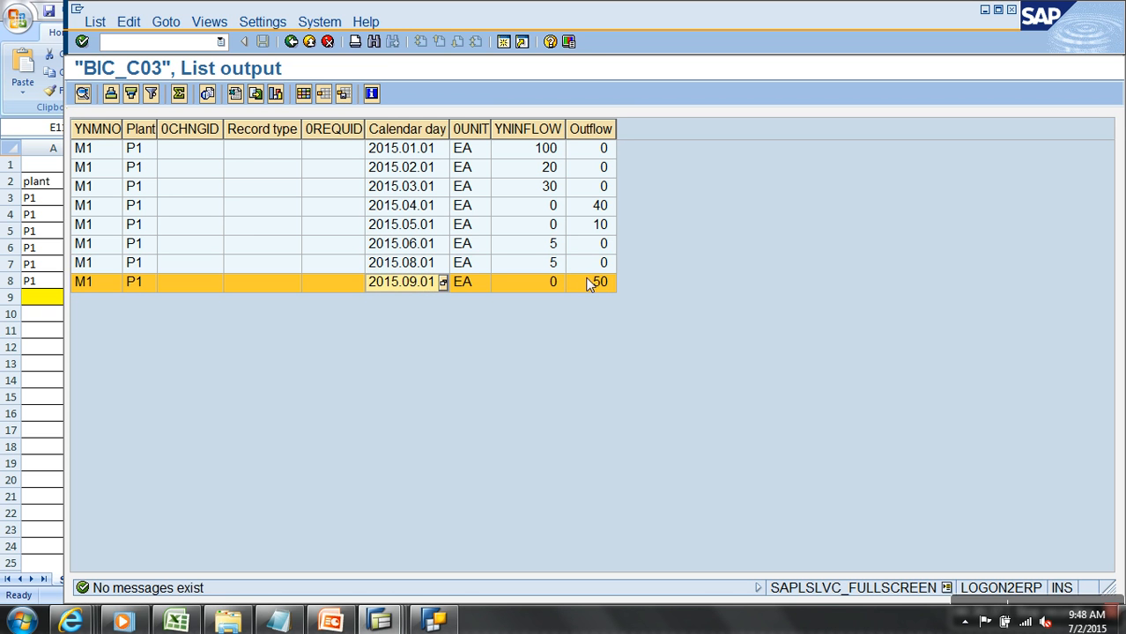
left_click(551, 266)
left_click(588, 286)
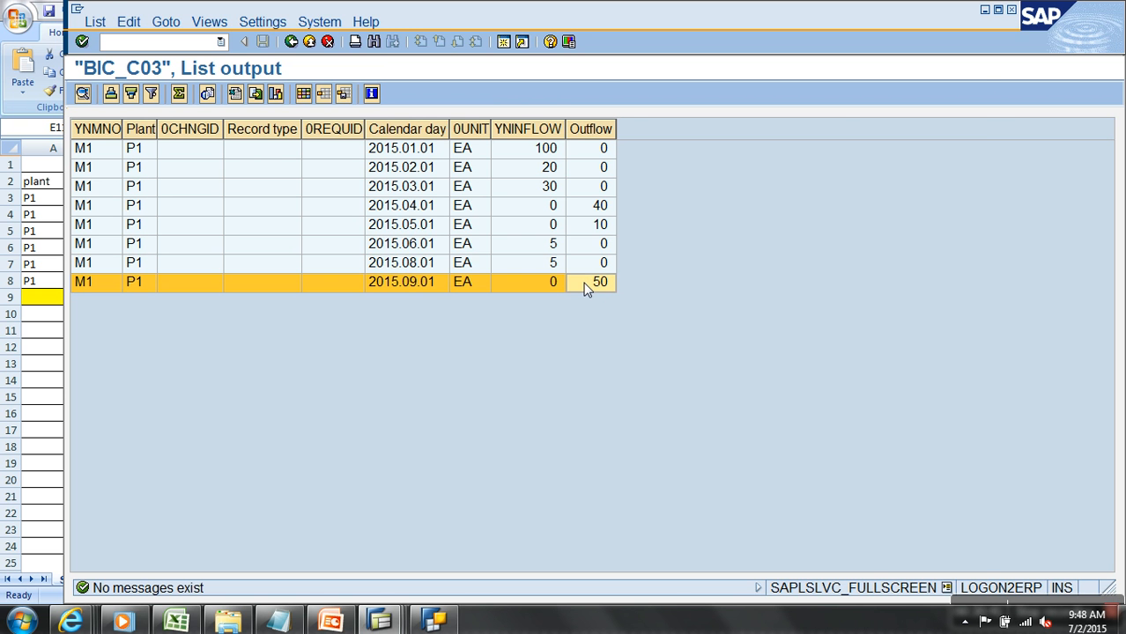
Step: Switch to the Inventory Stock workbook in Excel and set the marker value of the M1, P1, 31.12.9999 row to 60
key("alt+Tab")
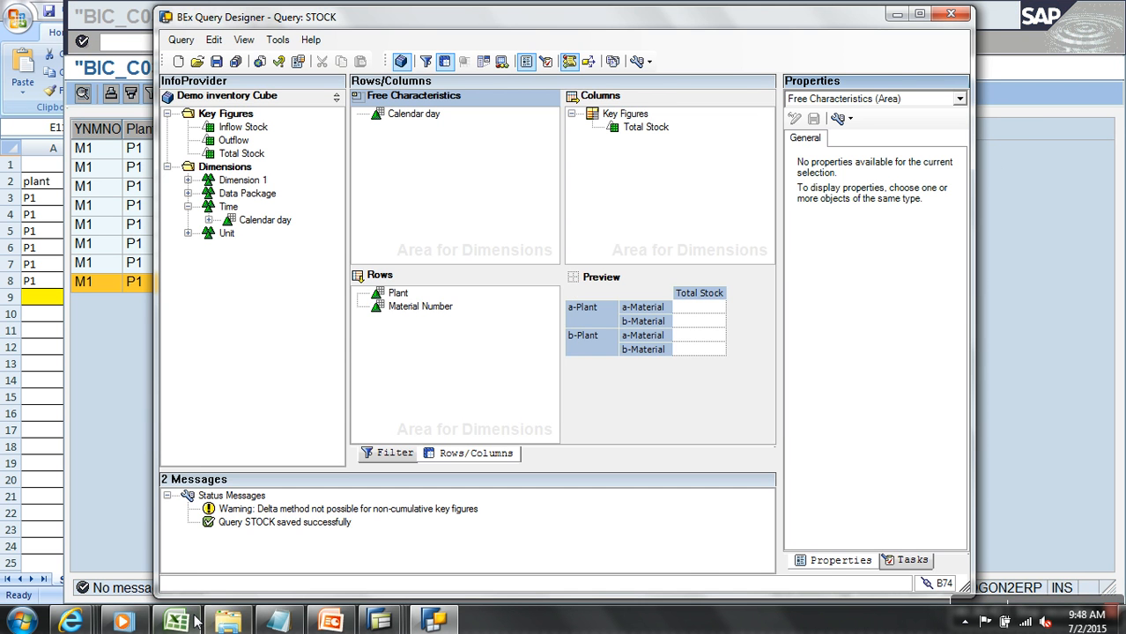
left_click(193, 620)
scroll(259, 465, "down", 6)
left_click(217, 398)
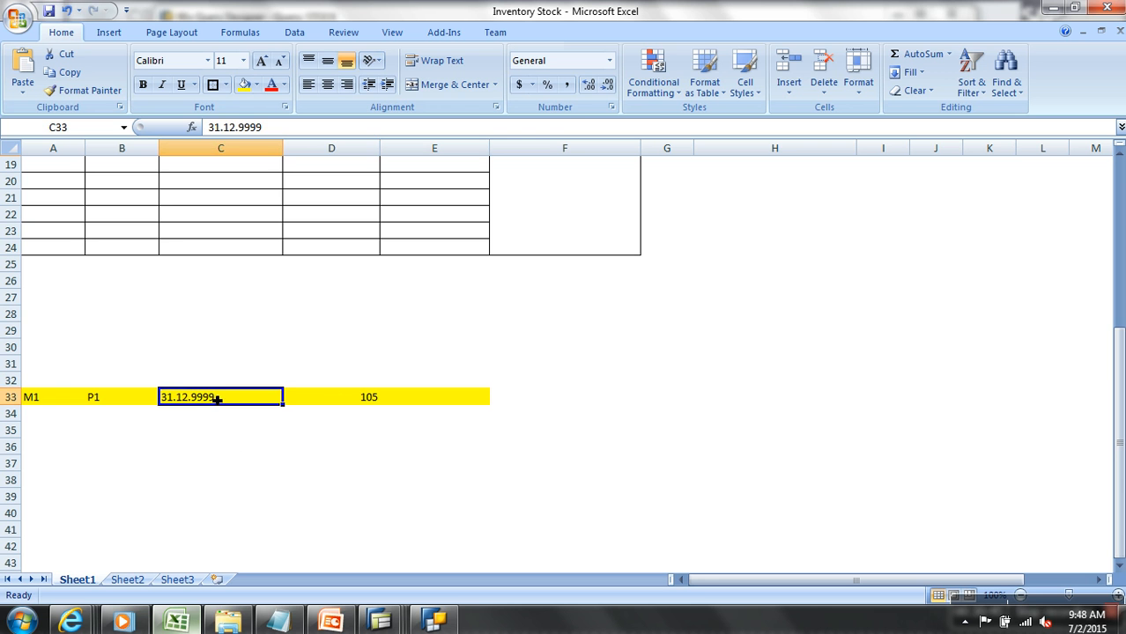
left_click(372, 399)
type("60")
left_click(561, 448)
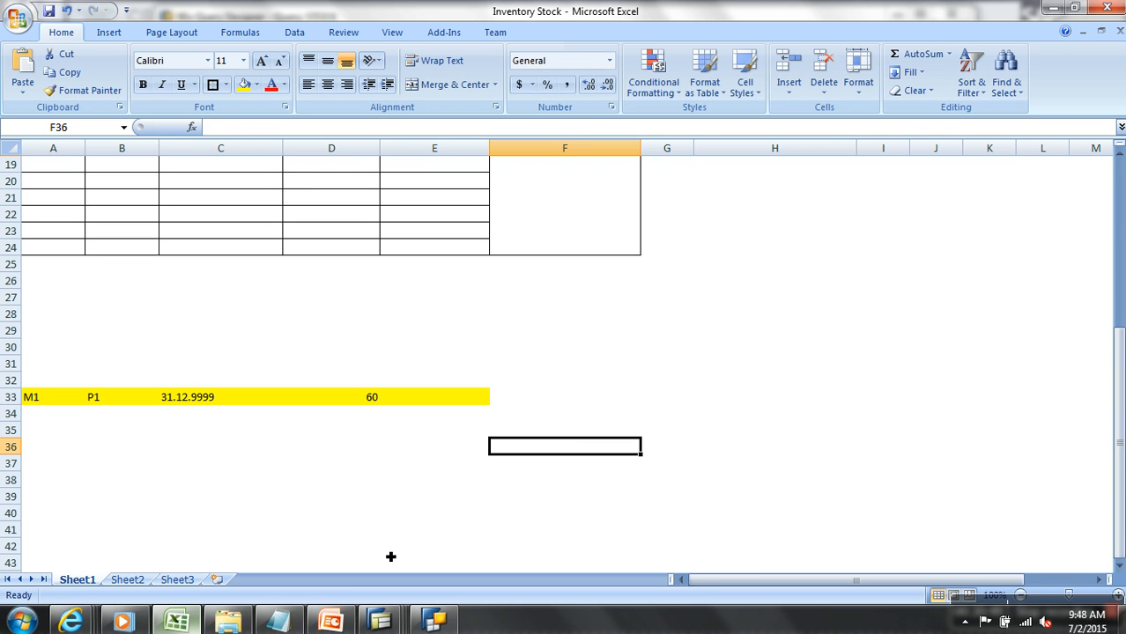
Step: Switch to the BEx Web STOCK report in Internet Explorer, remove Calendar day from the rows and reload the report
left_click(71, 622)
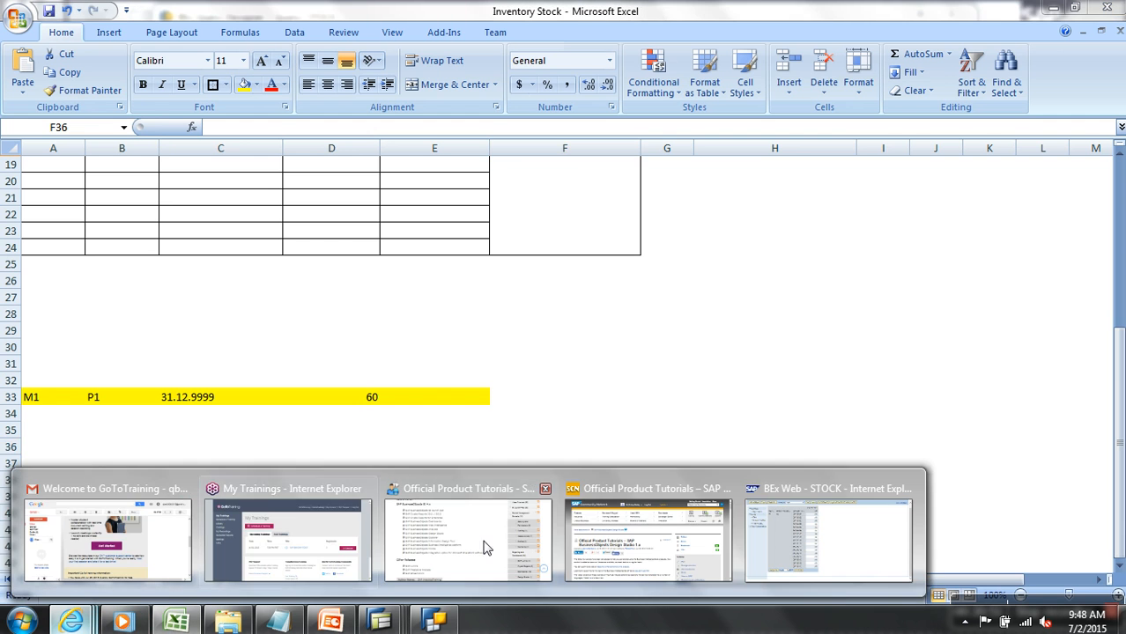
left_click(866, 559)
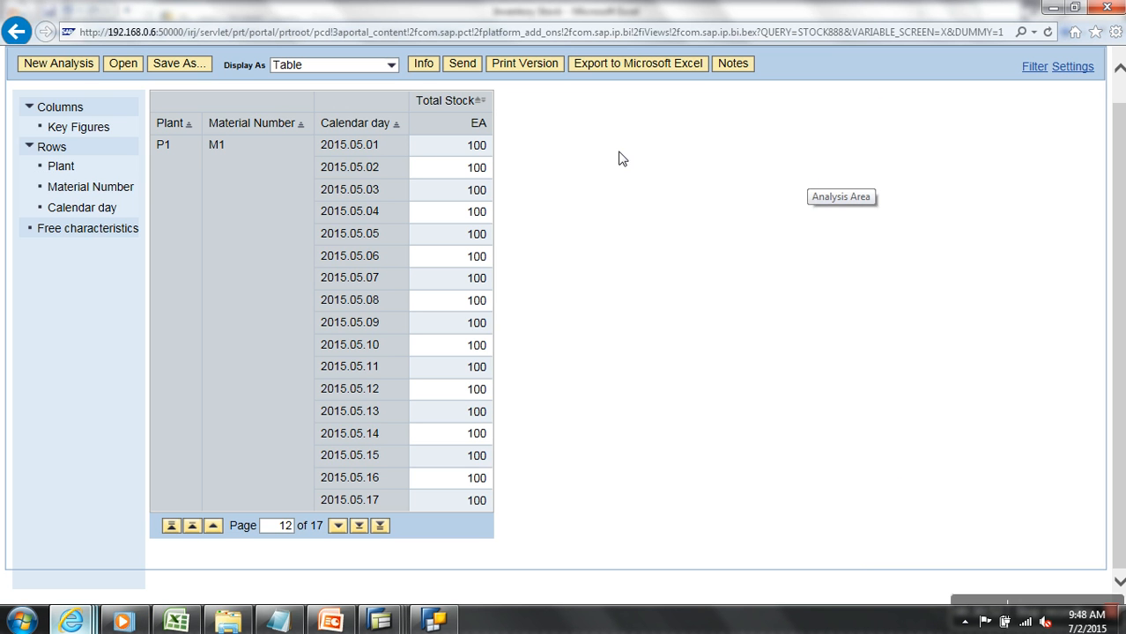
left_click_drag(389, 134, 55, 302)
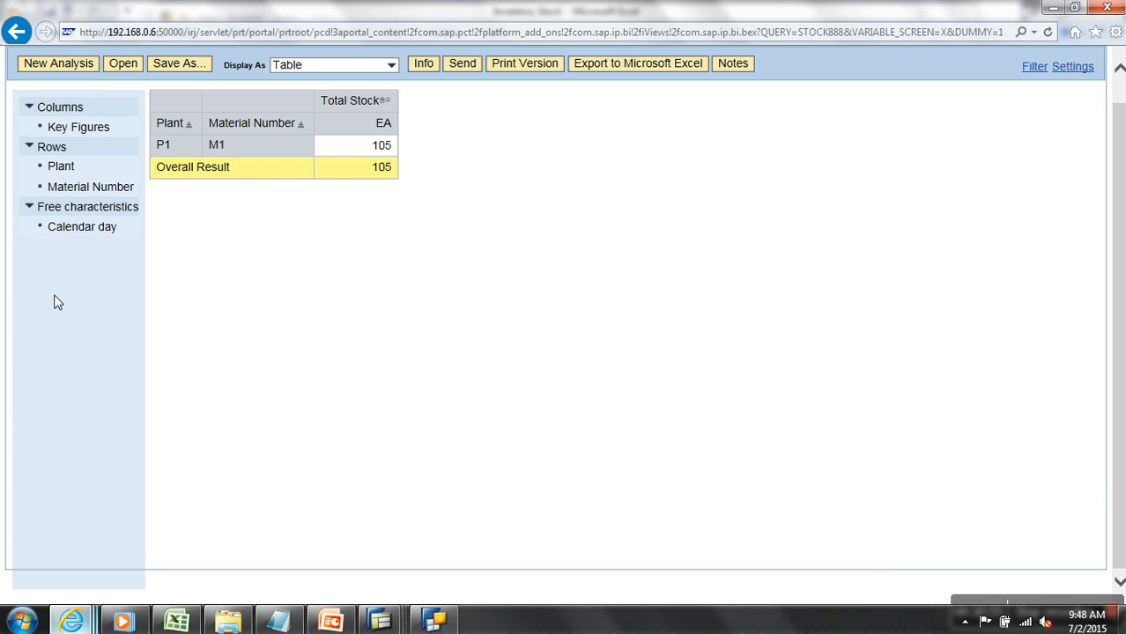
left_click(1047, 33)
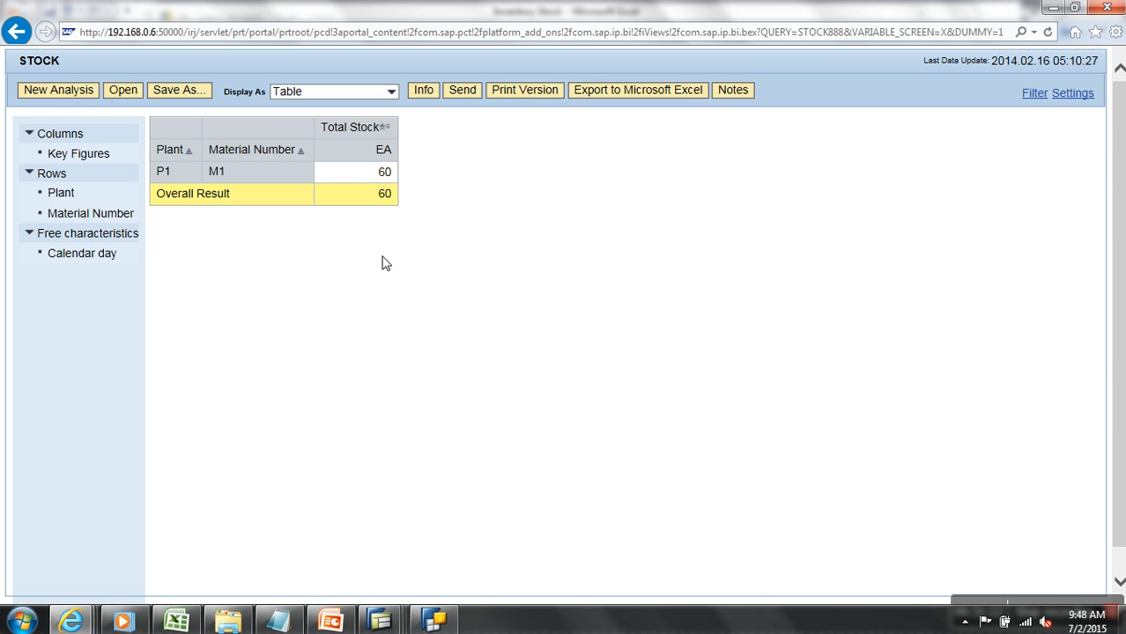
Step: Add Calendar day to the report rows after Material Number and open its filter value selection
left_click_drag(97, 256, 317, 160)
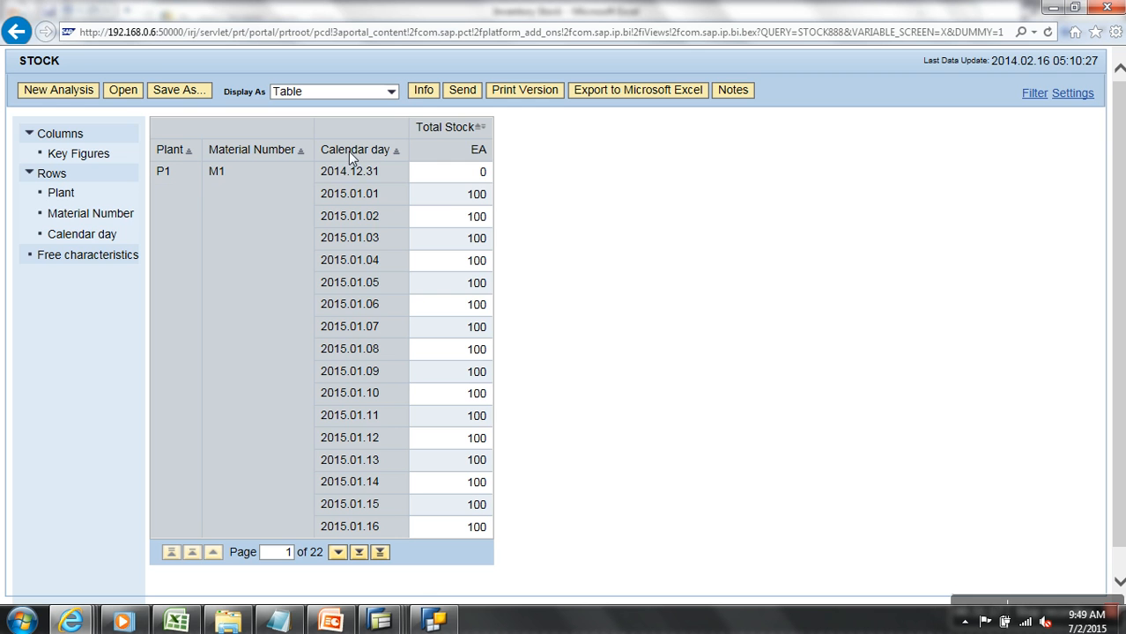
right_click(360, 152)
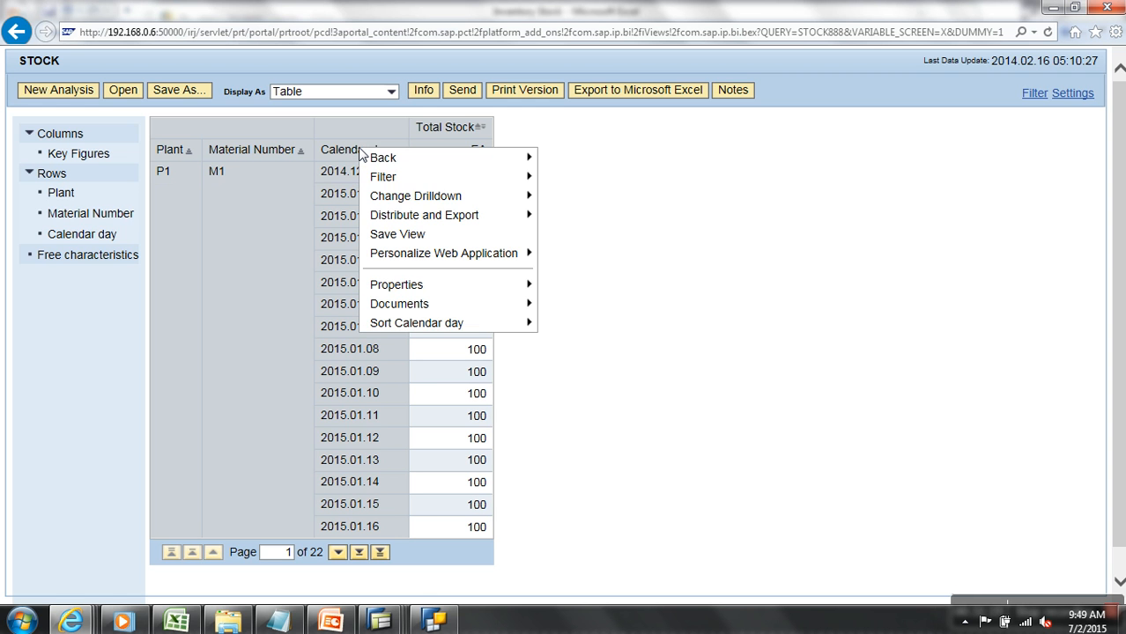
mouse_move(399, 180)
left_click(627, 188)
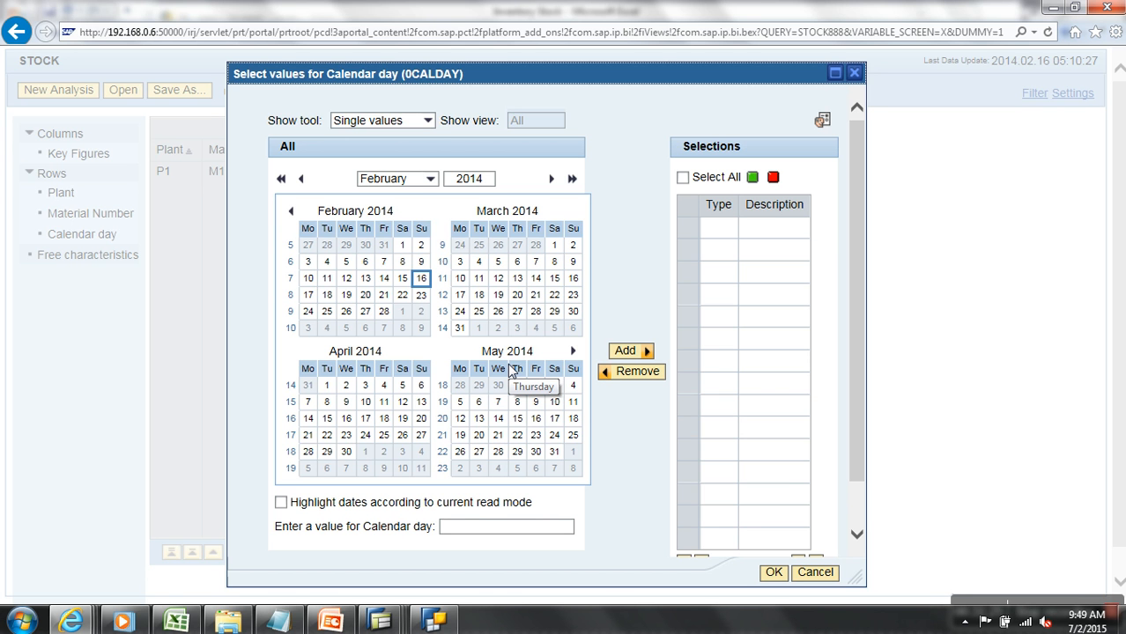
Step: Advance the Calendar day value-selection calendar to August 2015
left_click(572, 180)
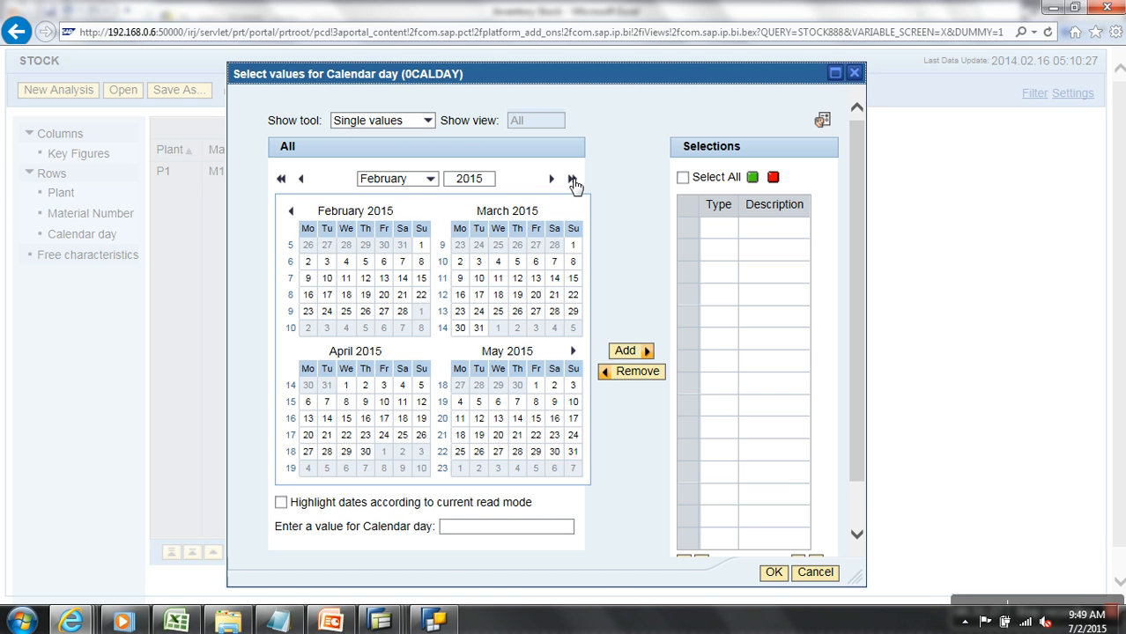
left_click(431, 180)
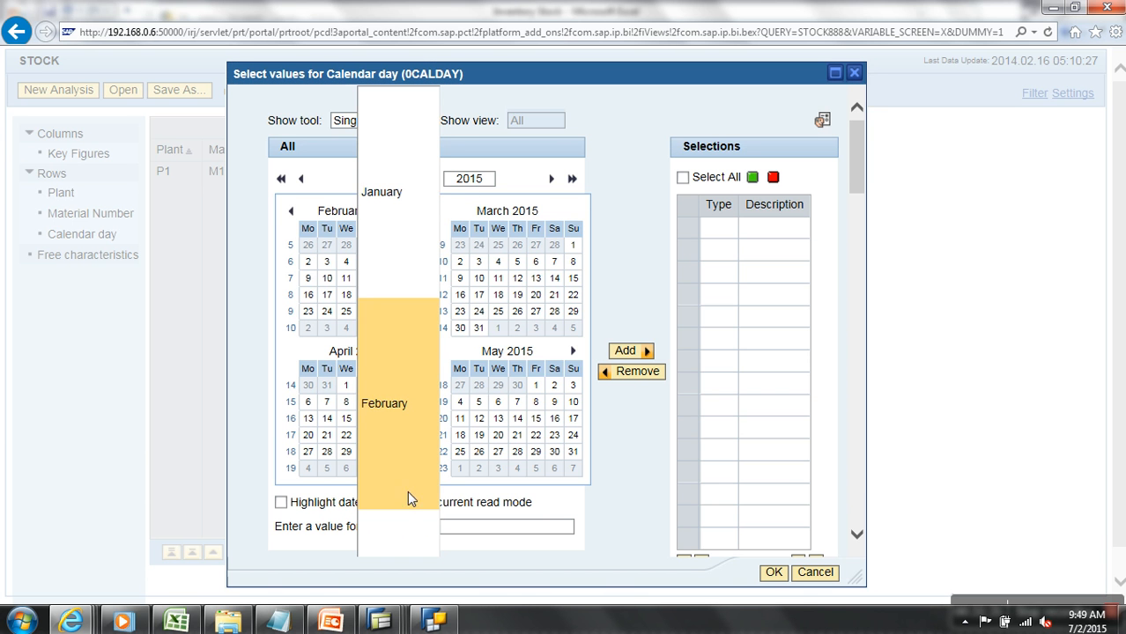
left_click(621, 230)
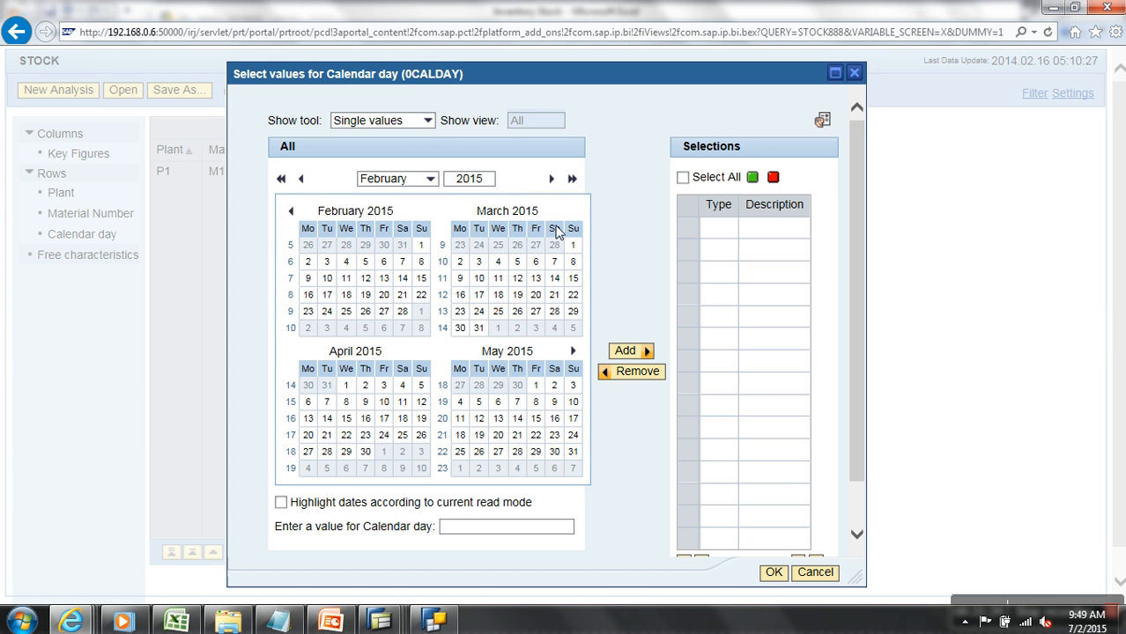
left_click(552, 179)
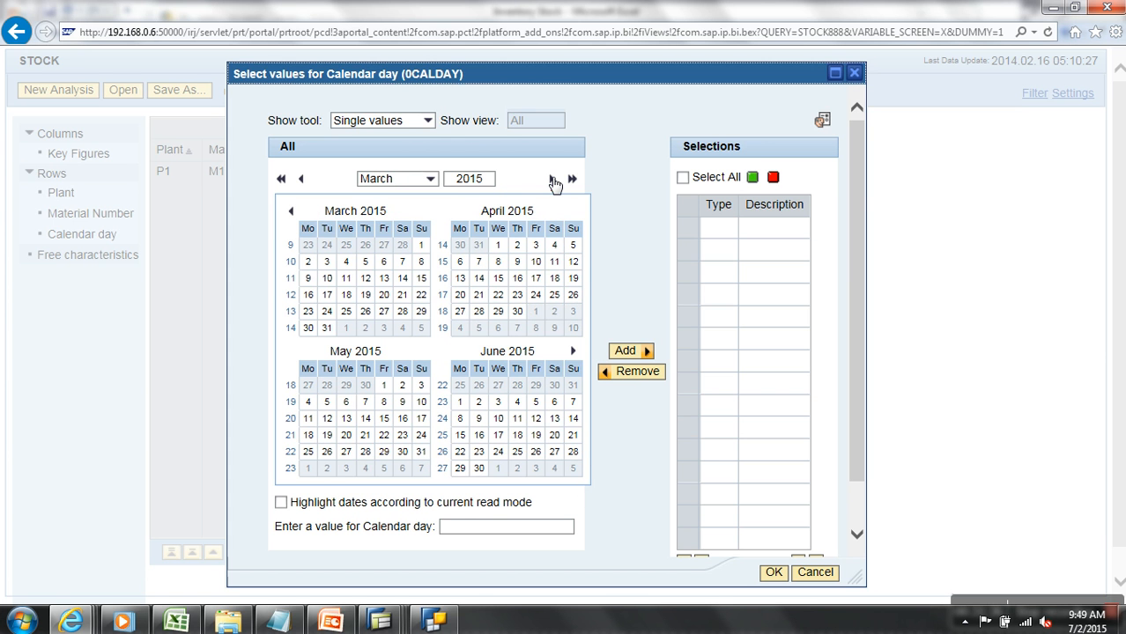
left_click(552, 180)
left_click(552, 179)
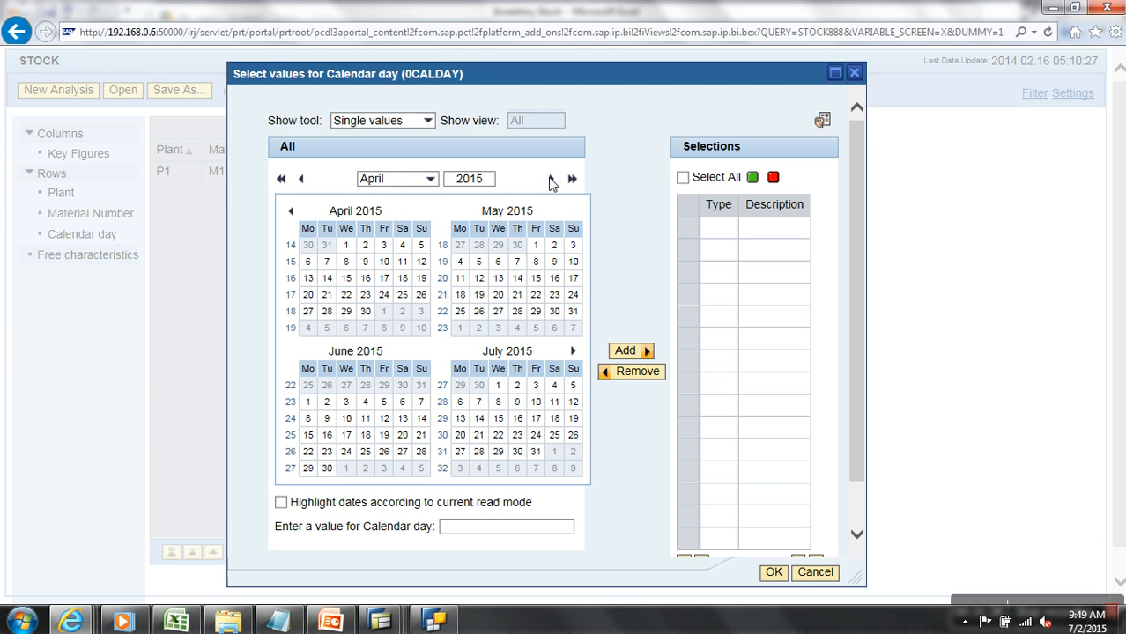
left_click(552, 179)
left_click(552, 180)
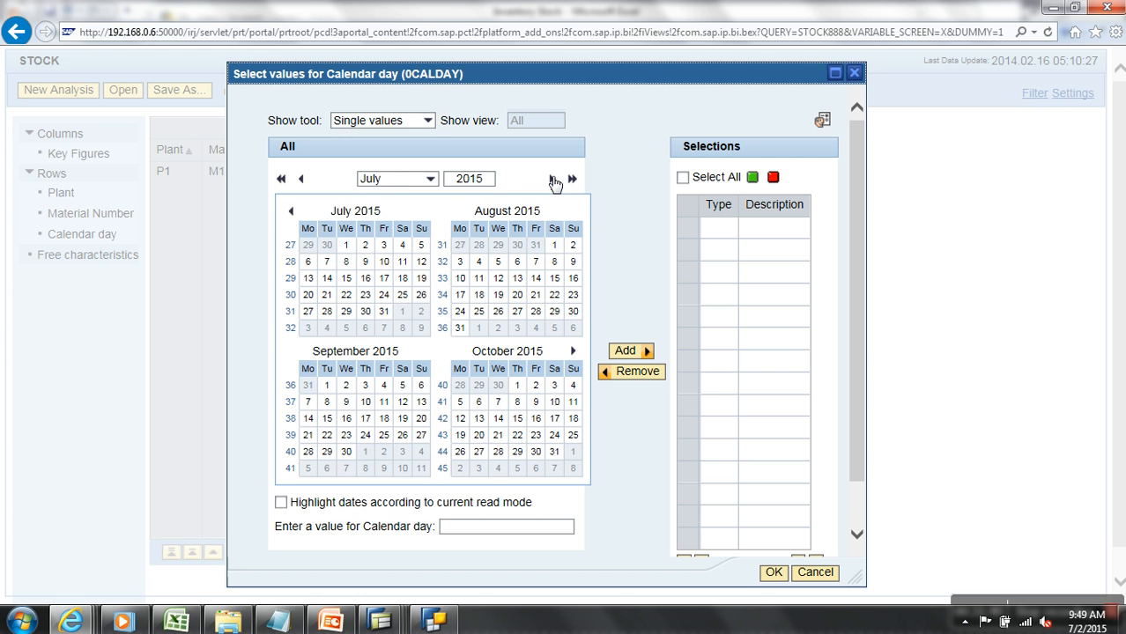
left_click(552, 180)
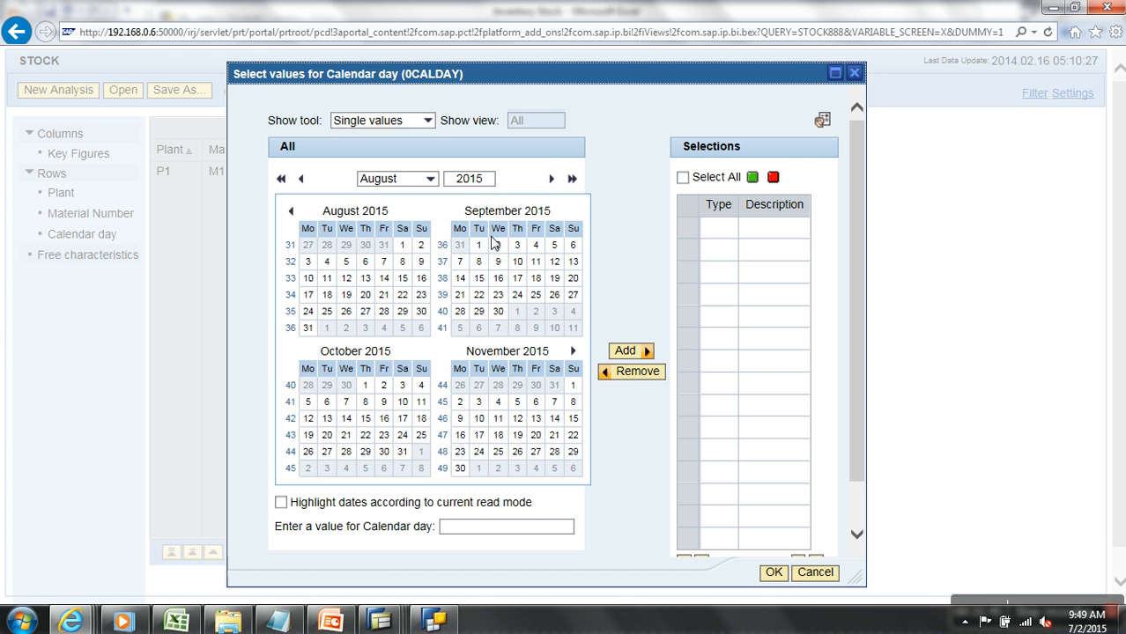
Step: Add 2015.08.15 and 2015.08.20 to the Calendar day selections, and remove 2015.08.20 again
left_click(366, 296)
left_click(401, 278)
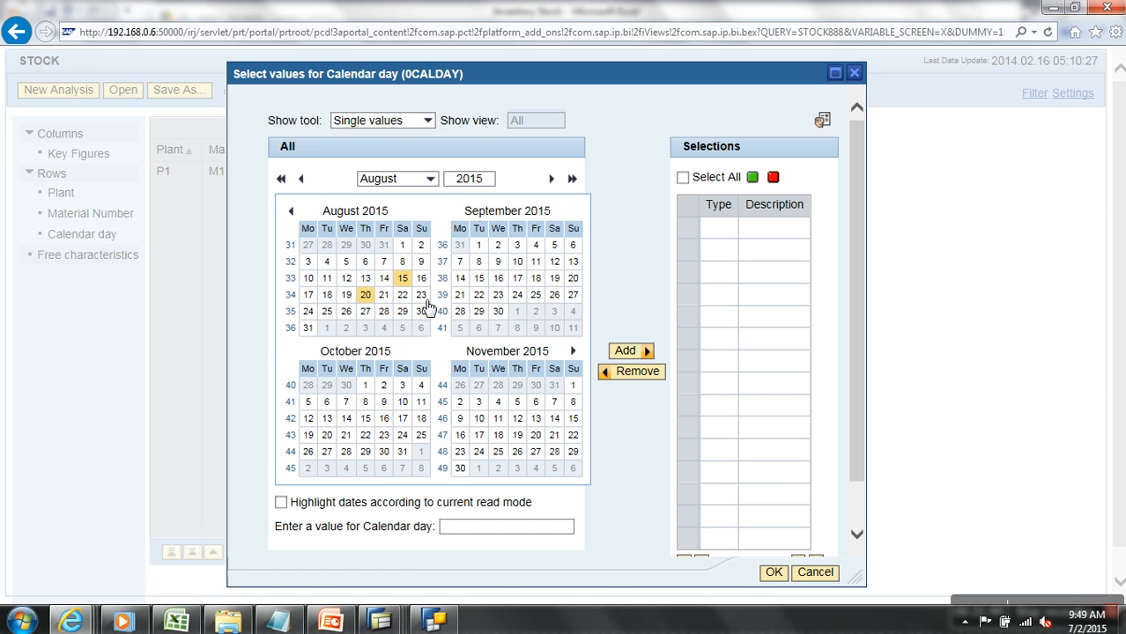
left_click(632, 351)
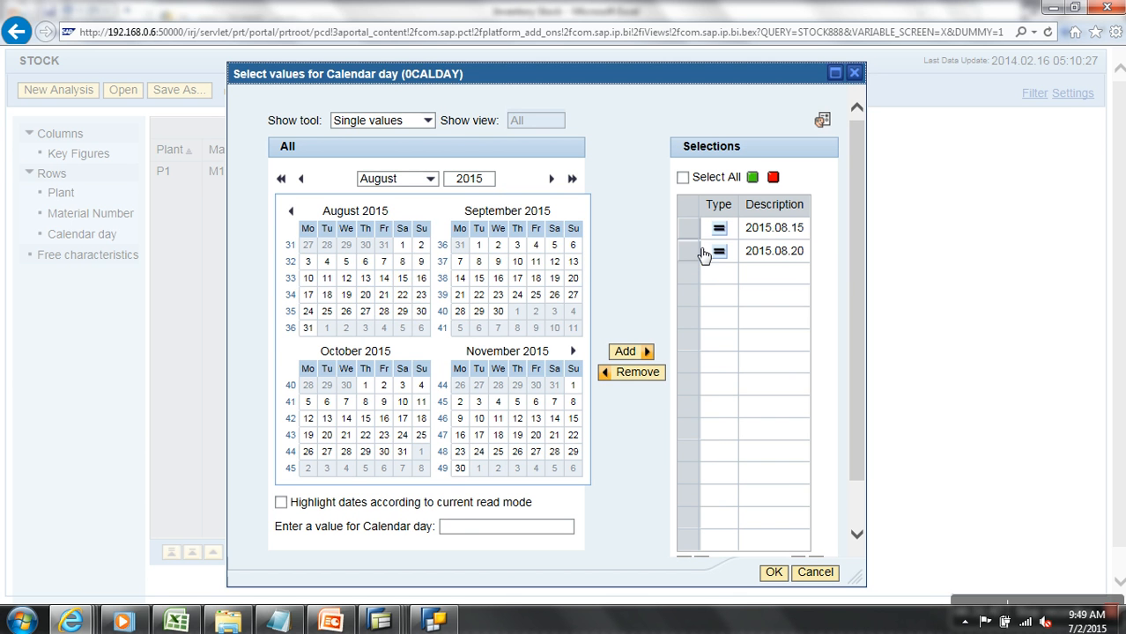
left_click(703, 254)
left_click(632, 372)
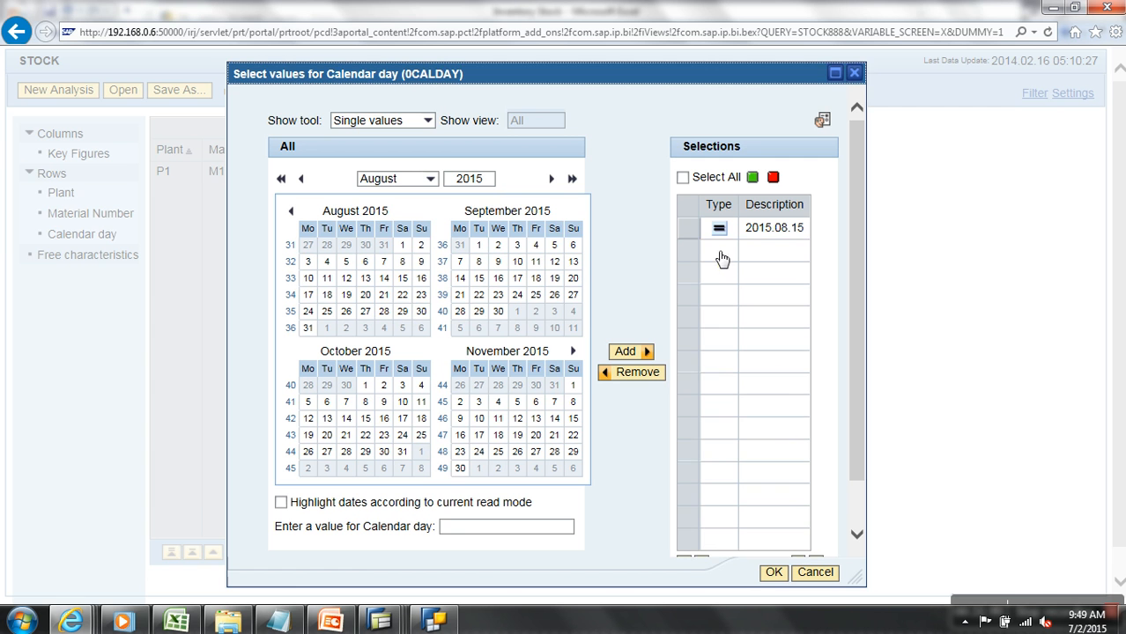
Step: Switch to the Inventory Stock workbook in Excel and examine the July 1st initial stock row and the 1st Aug and 1st Sep delta moments
left_click(192, 623)
scroll(254, 447, "up", 5)
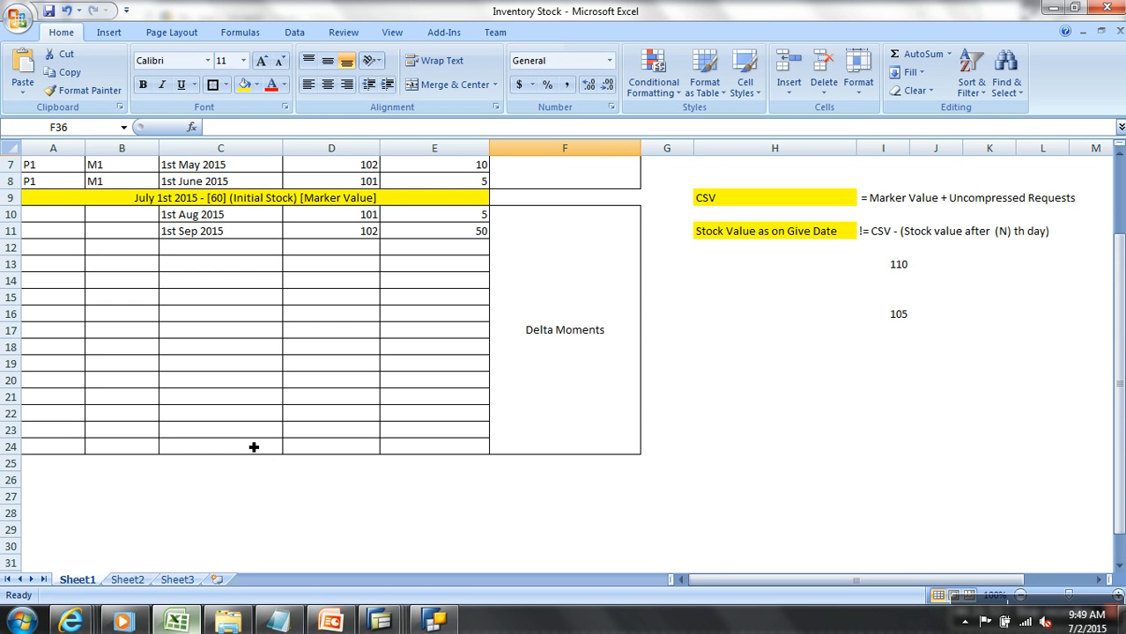
scroll(255, 442, "down", 3)
scroll(256, 441, "up", 5)
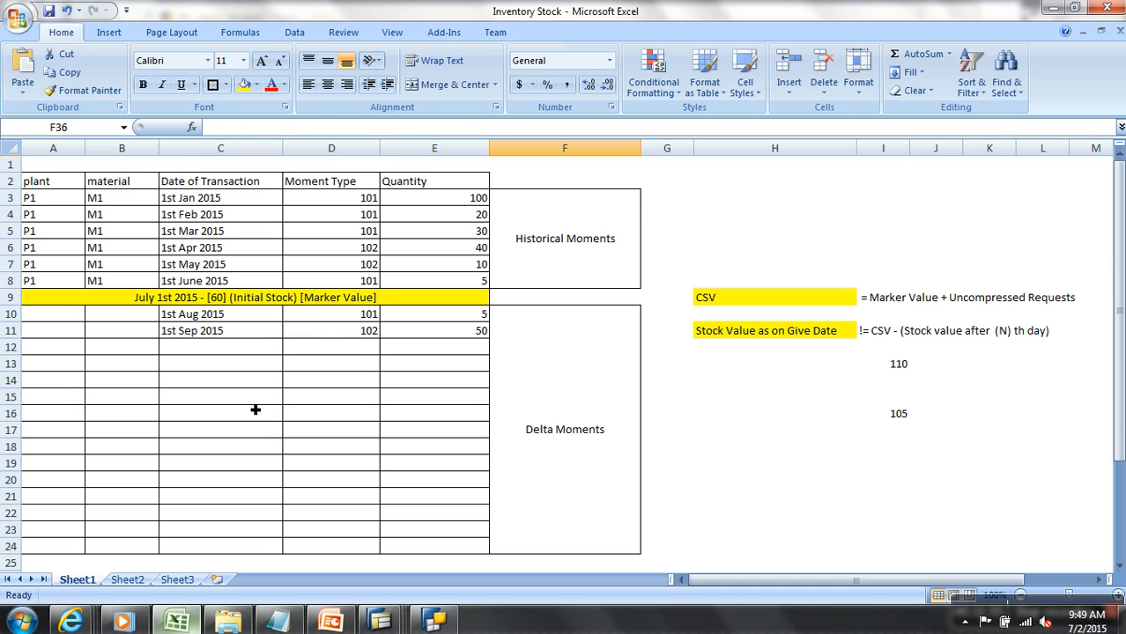
left_click(237, 301)
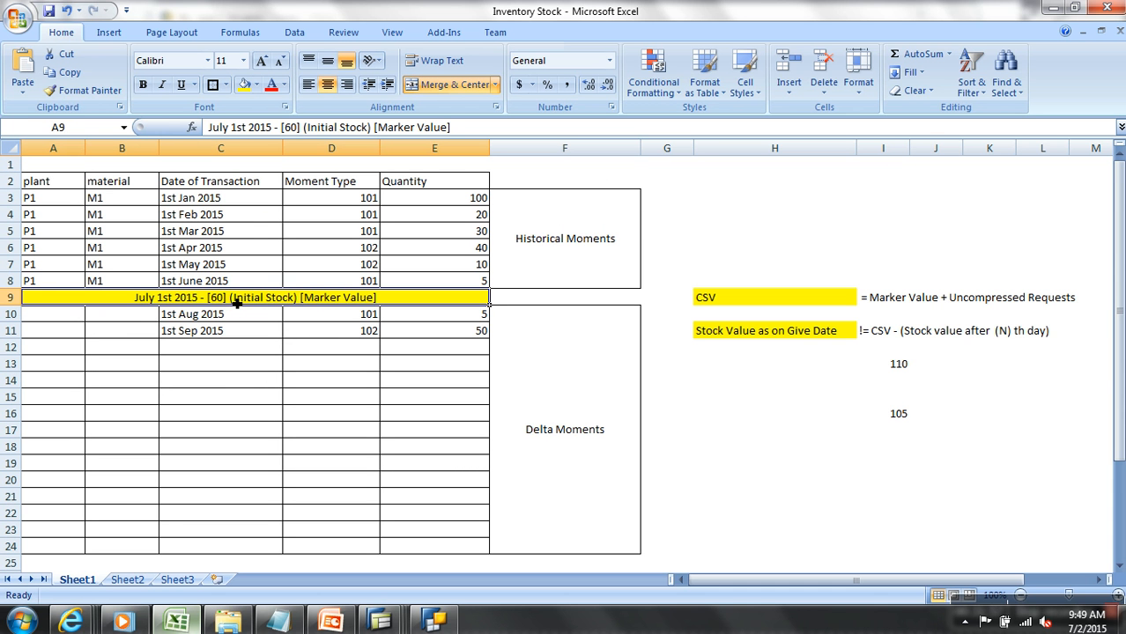
left_click_drag(451, 334, 60, 346)
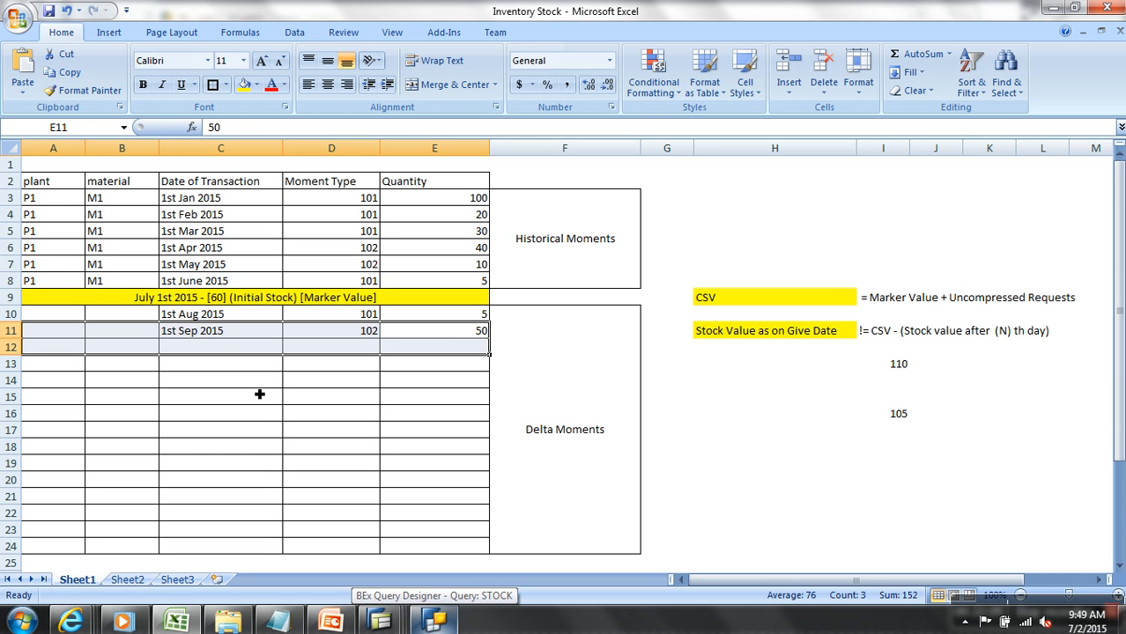
left_click(211, 320)
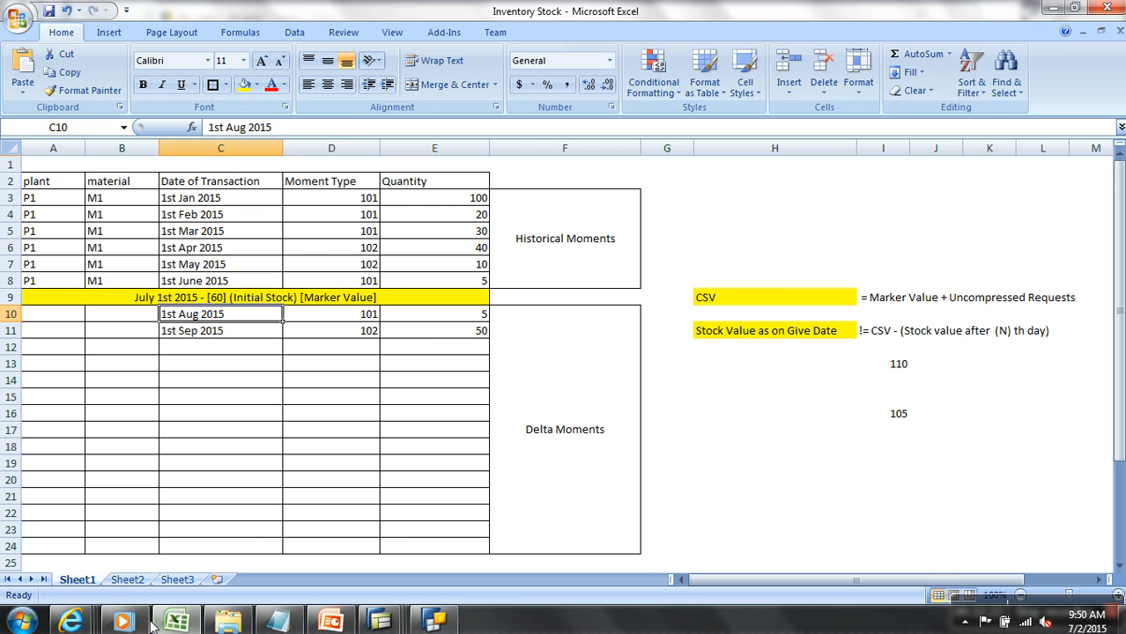
Step: Switch back to the STOCK report in Internet Explorer and apply the Calendar day filter for 2015.08.15
mouse_move(70, 622)
left_click(750, 522)
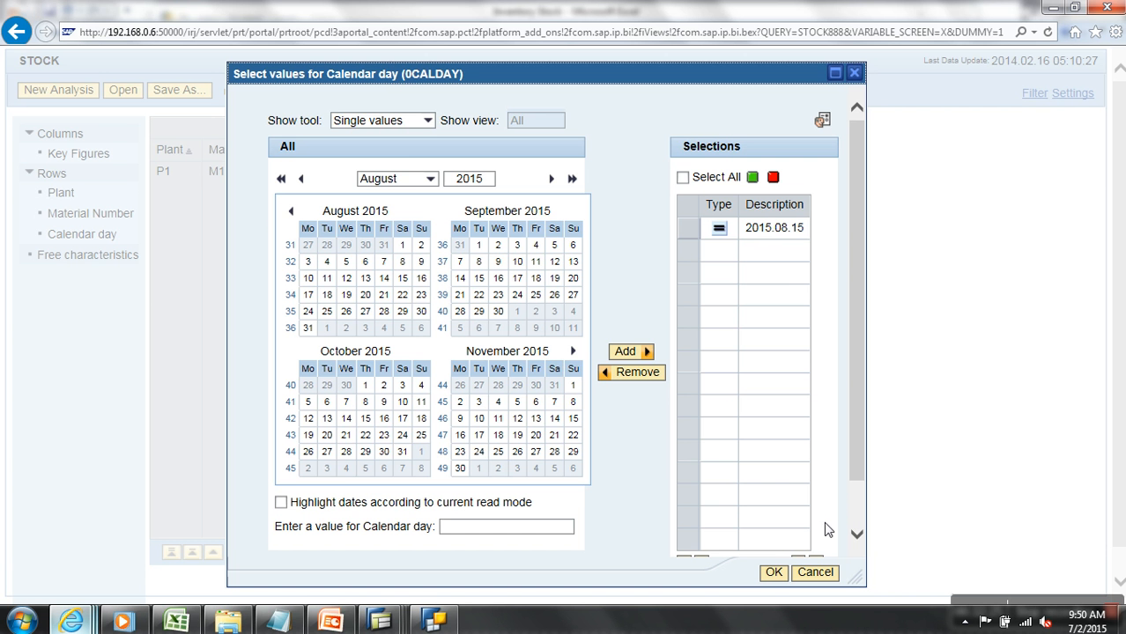
left_click(776, 575)
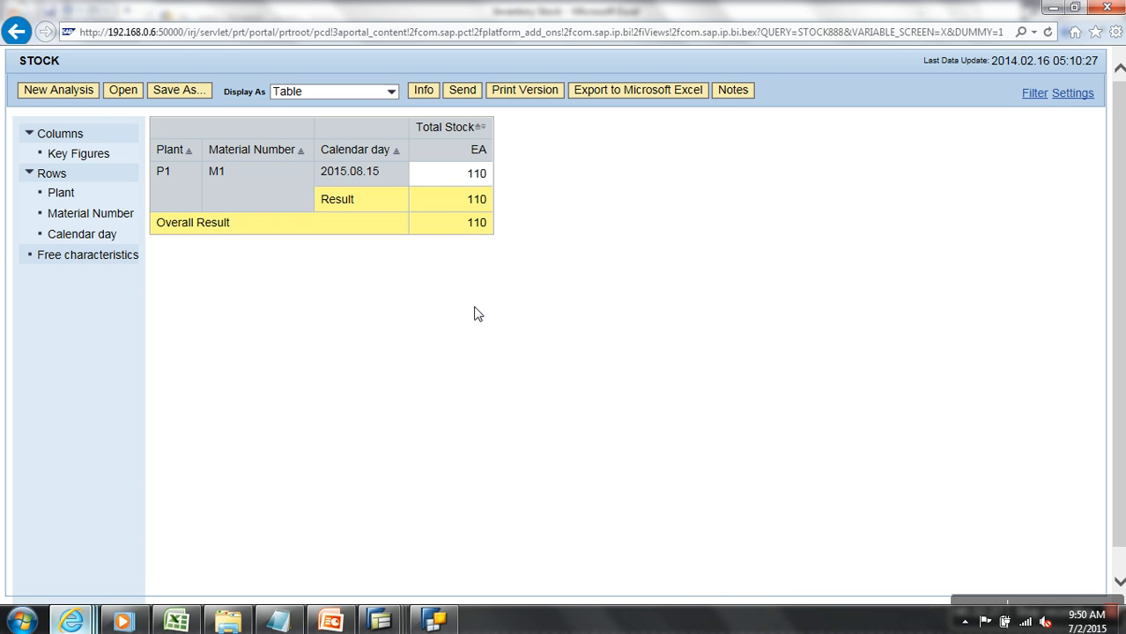
left_click_drag(455, 181, 490, 183)
Step: Remove the Calendar day filter from the STOCK report and go to the last page of the daily results
right_click(360, 154)
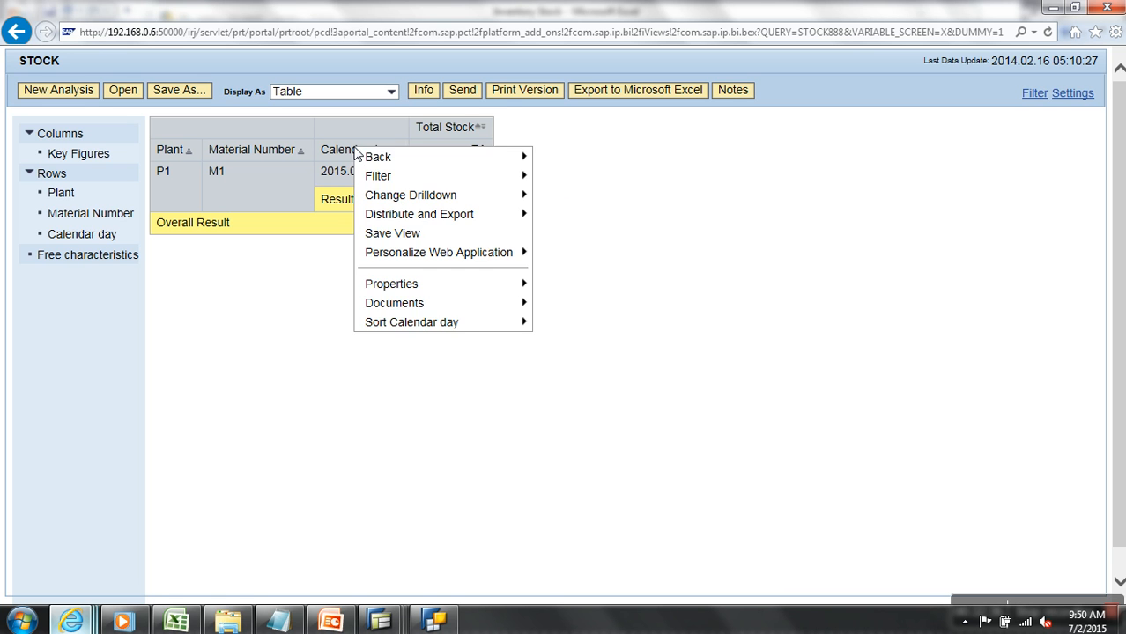
mouse_move(420, 176)
left_click(564, 208)
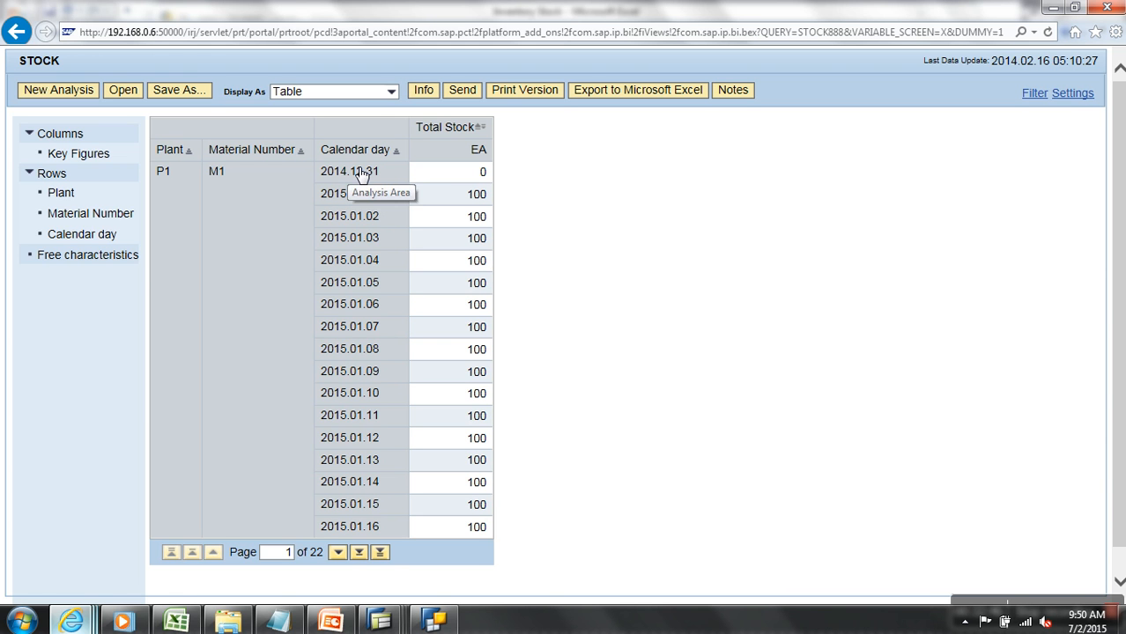
left_click(380, 553)
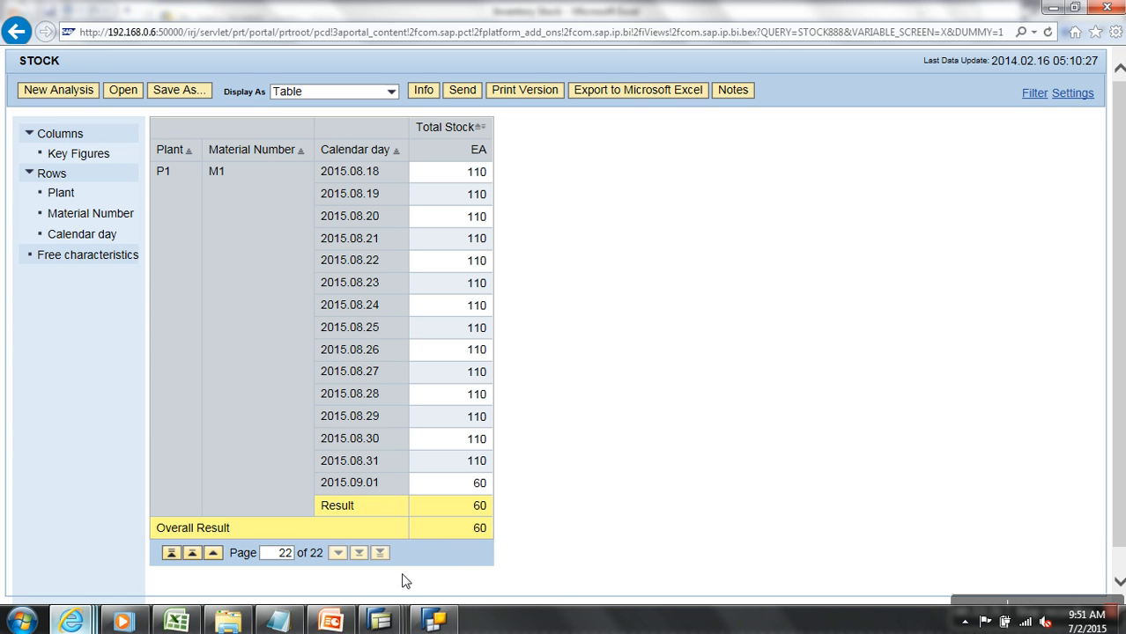
Step: Switch to the ABAP Dictionary window in SAP GUI and display the contents of table /BIC/LBIC_C03 in the Data Browser
mouse_move(377, 622)
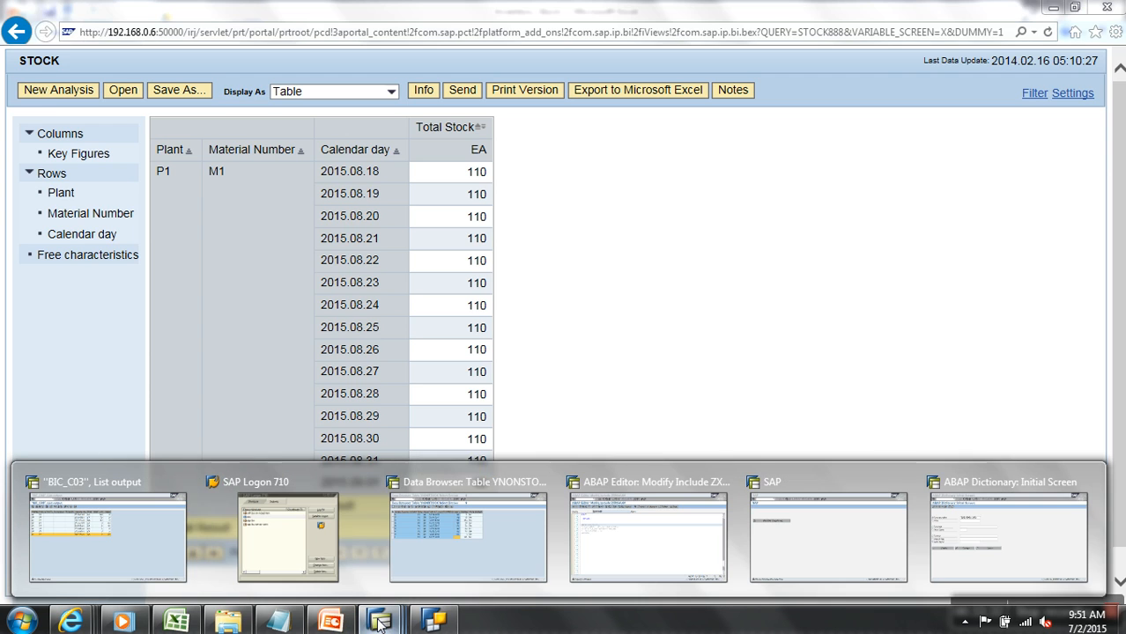
mouse_move(818, 570)
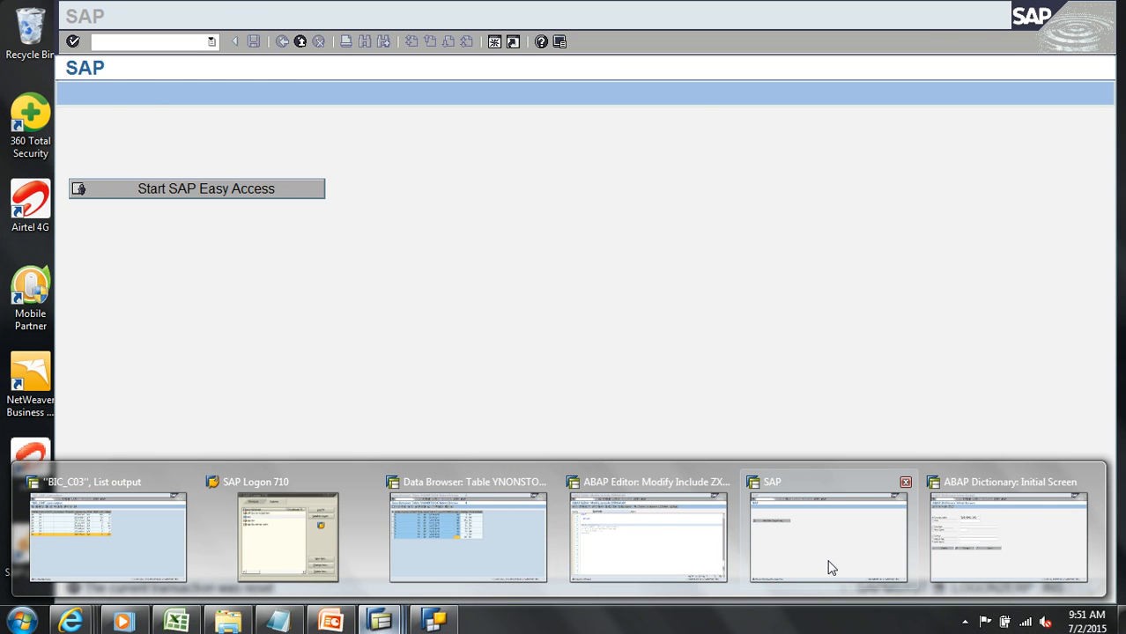
left_click(952, 542)
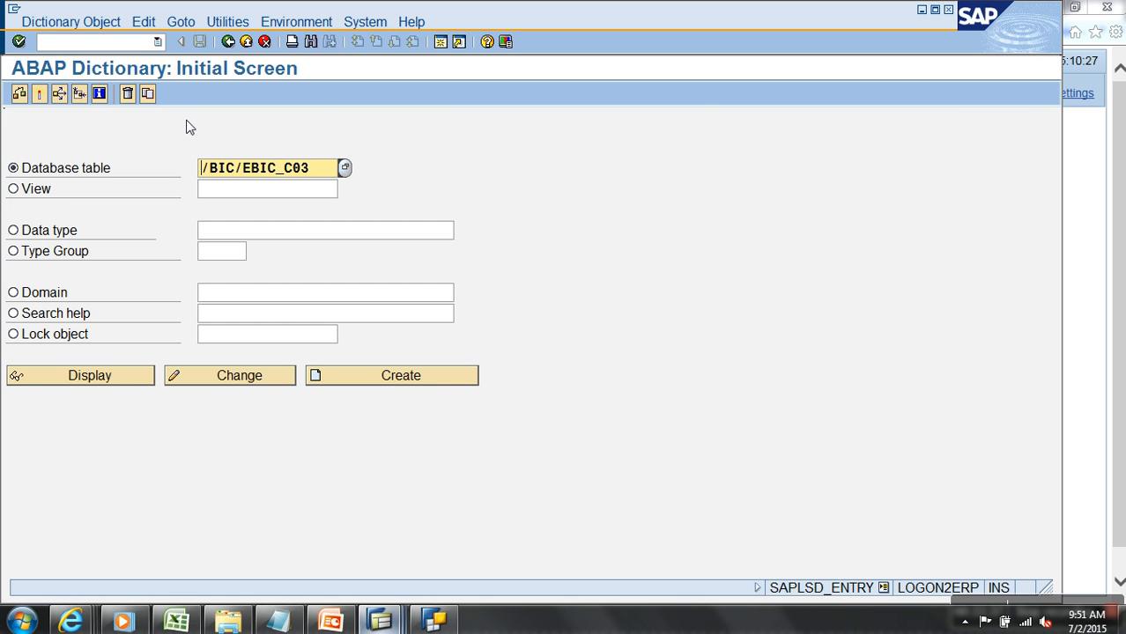
key("Delete")
type("L")
left_click(130, 378)
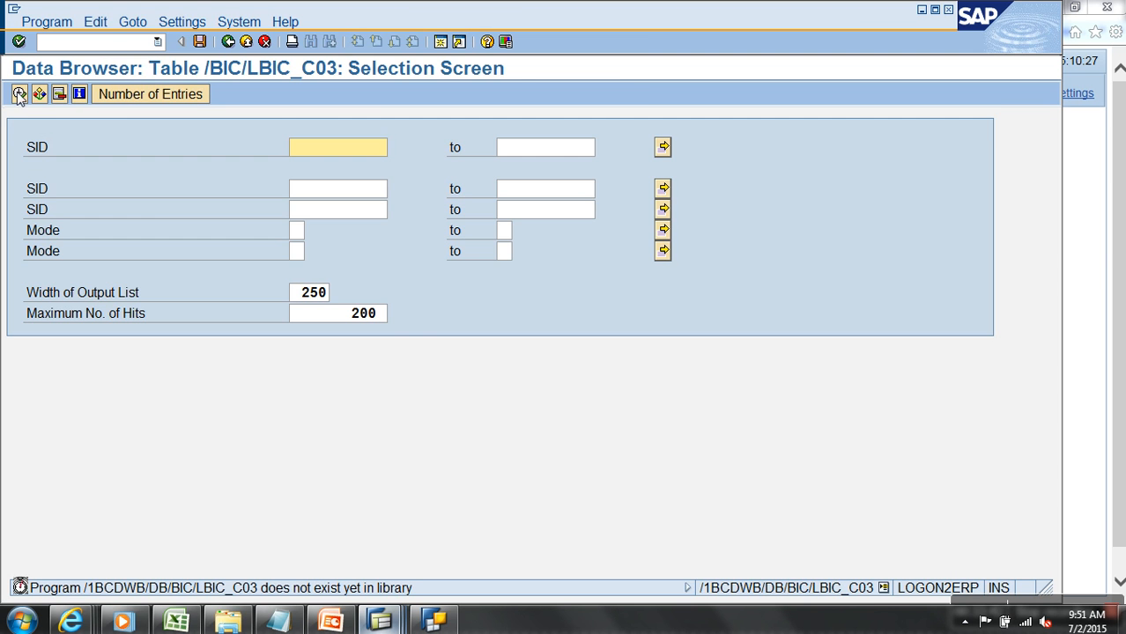
left_click(21, 95)
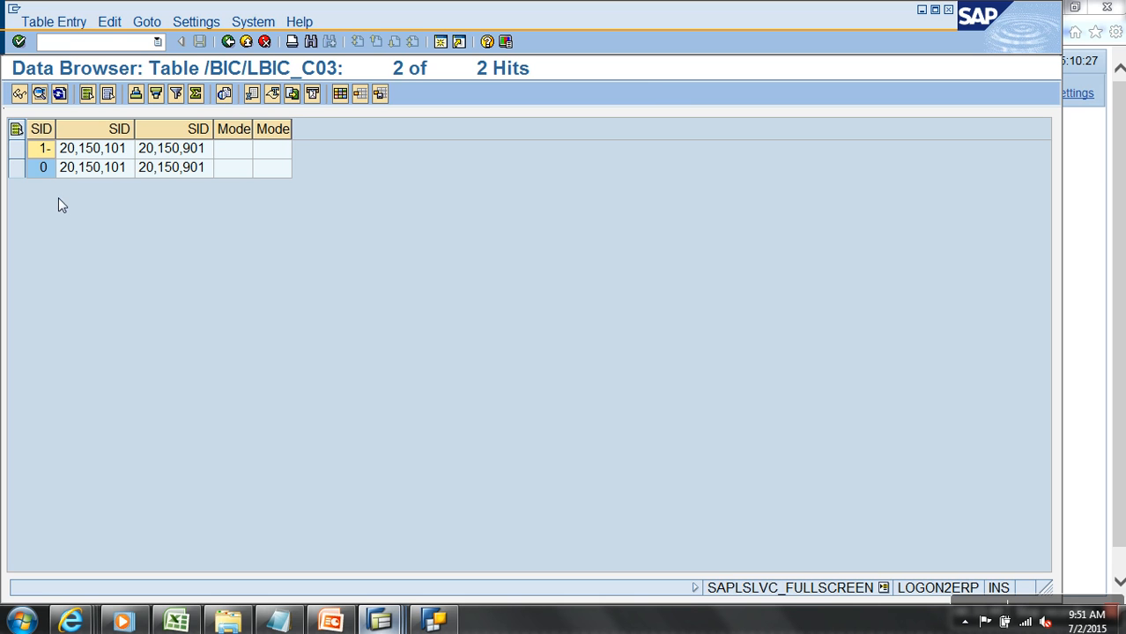
Step: Display the details of the SID 1- record in /BIC/LBIC_C03 and start the ABAP Debugger with /h
left_click(27, 154)
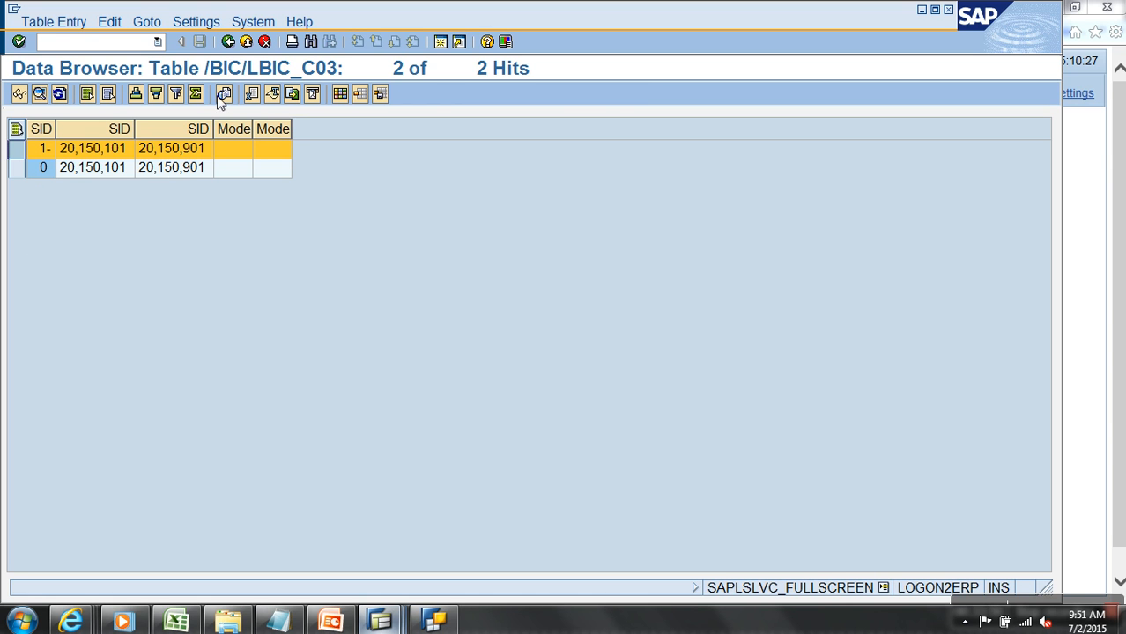
left_click(112, 154)
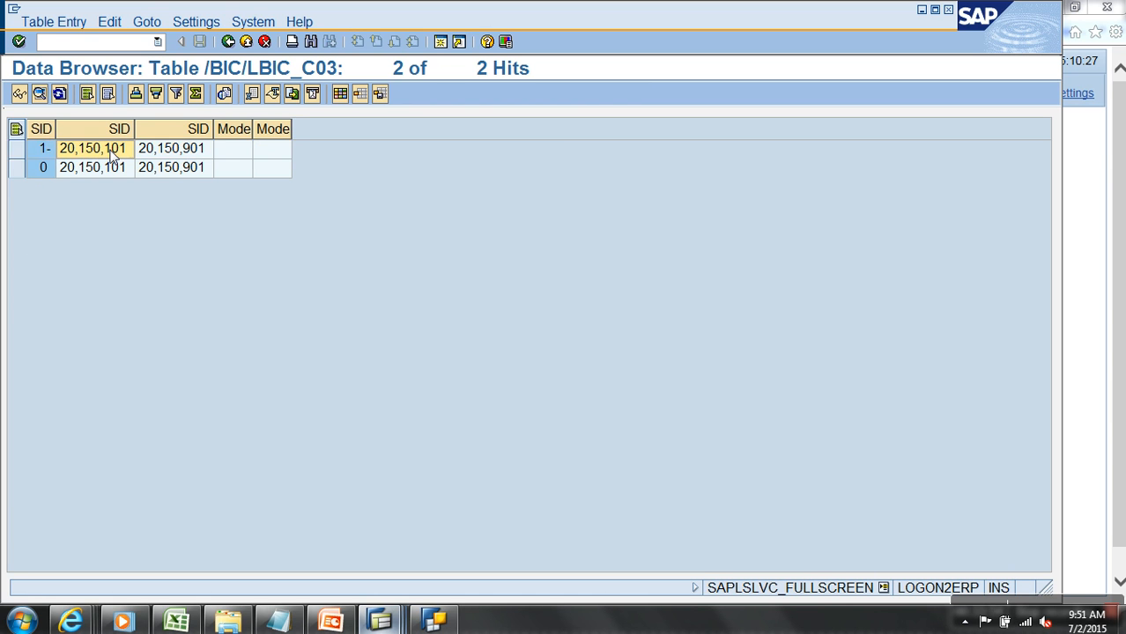
left_click(171, 156)
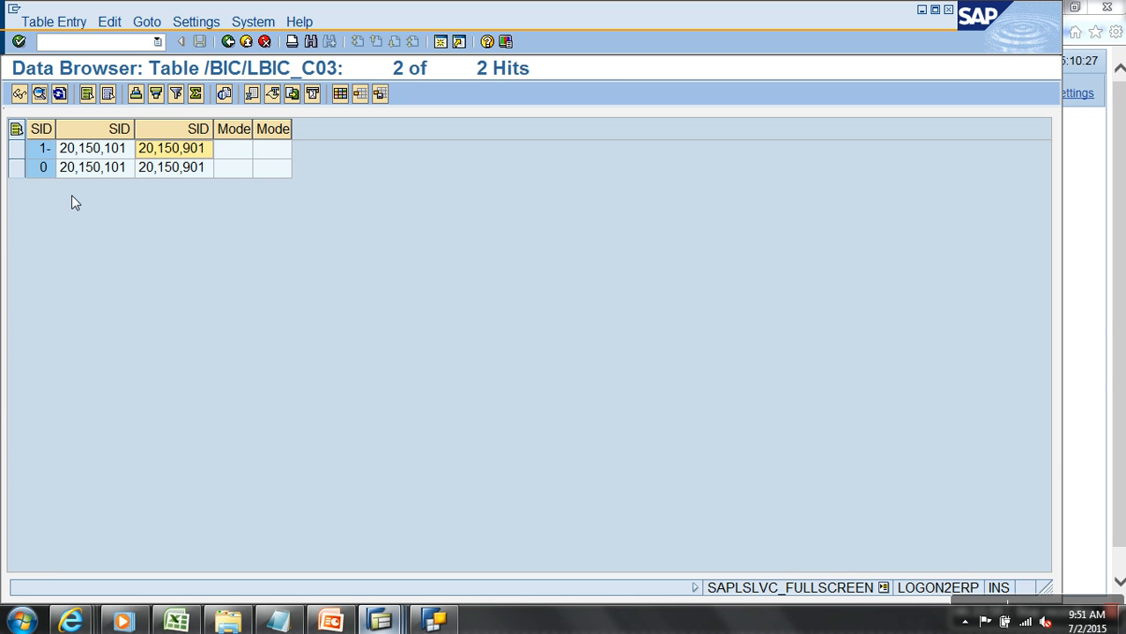
left_click(16, 148)
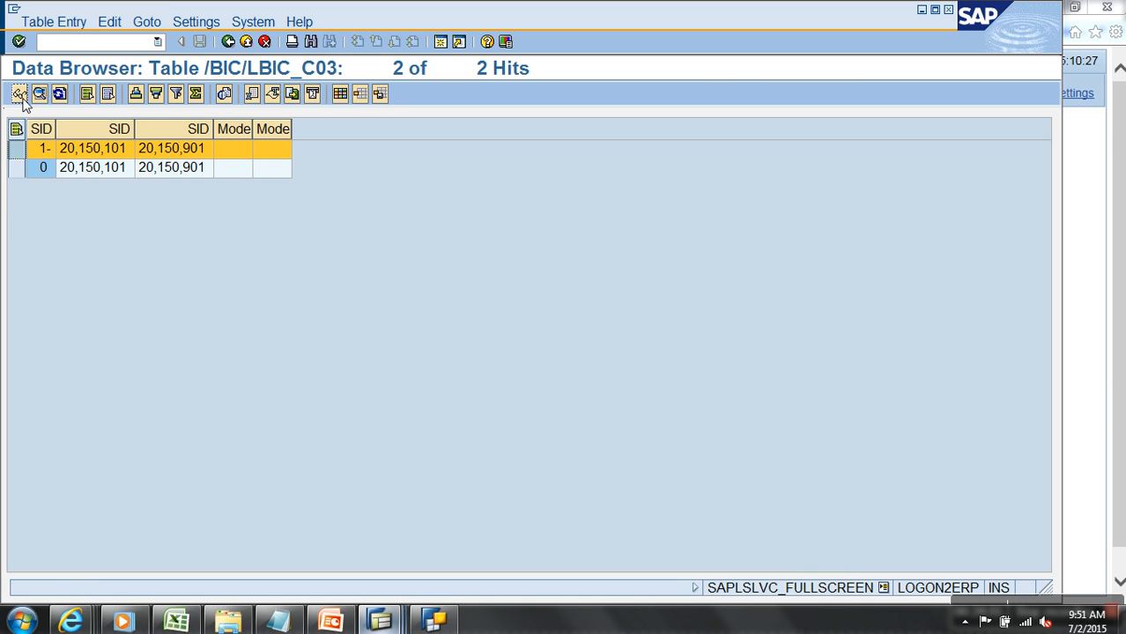
left_click(19, 93)
left_click(124, 46)
type("/h")
key("Return")
key("Return")
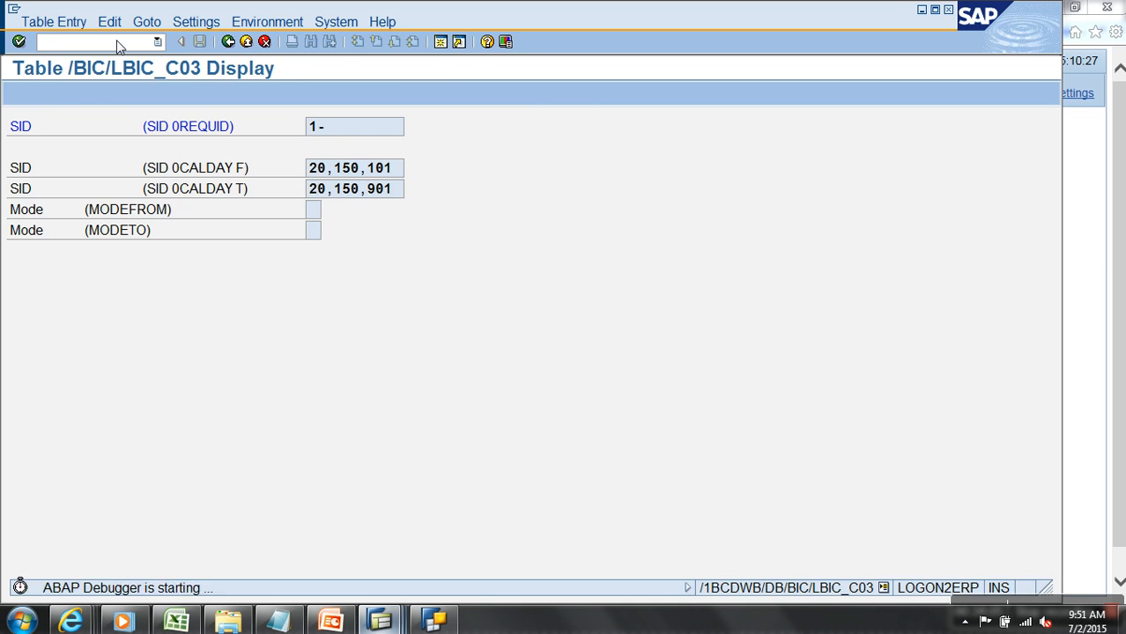
Step: Set the debugger variable code to EDIT and continue execution so the table record opens in change mode
left_click(156, 377)
double_click(157, 377)
left_click(969, 527)
left_click(972, 484)
key("BackSpace")
key("BackSpace")
key("BackSpace")
key("BackSpace")
type("EDIT")
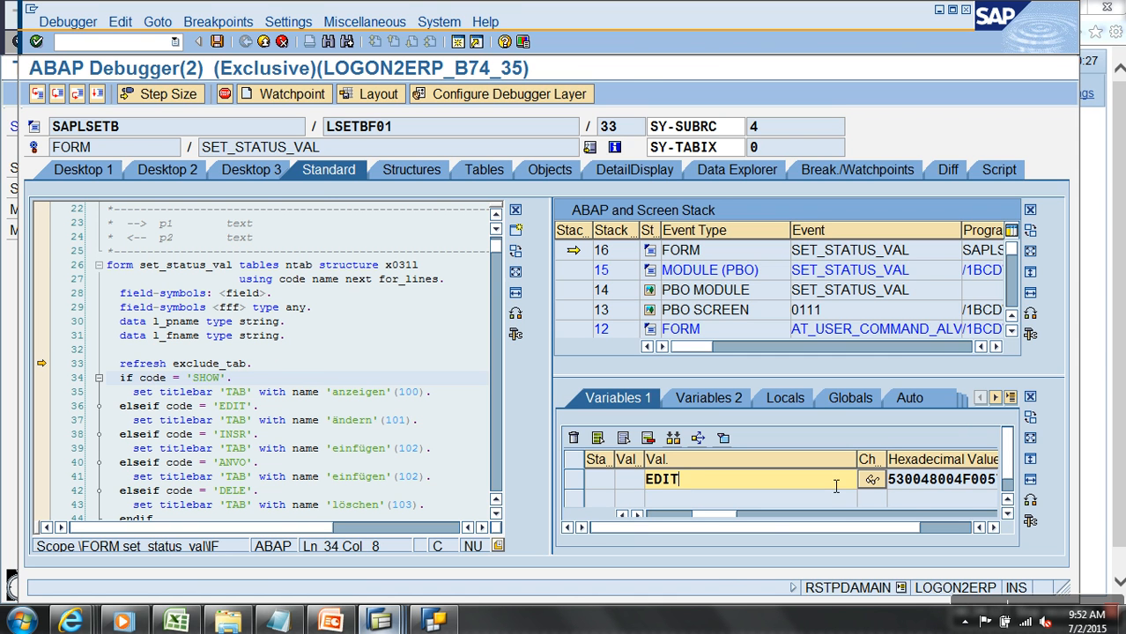
key("Return")
key("F8")
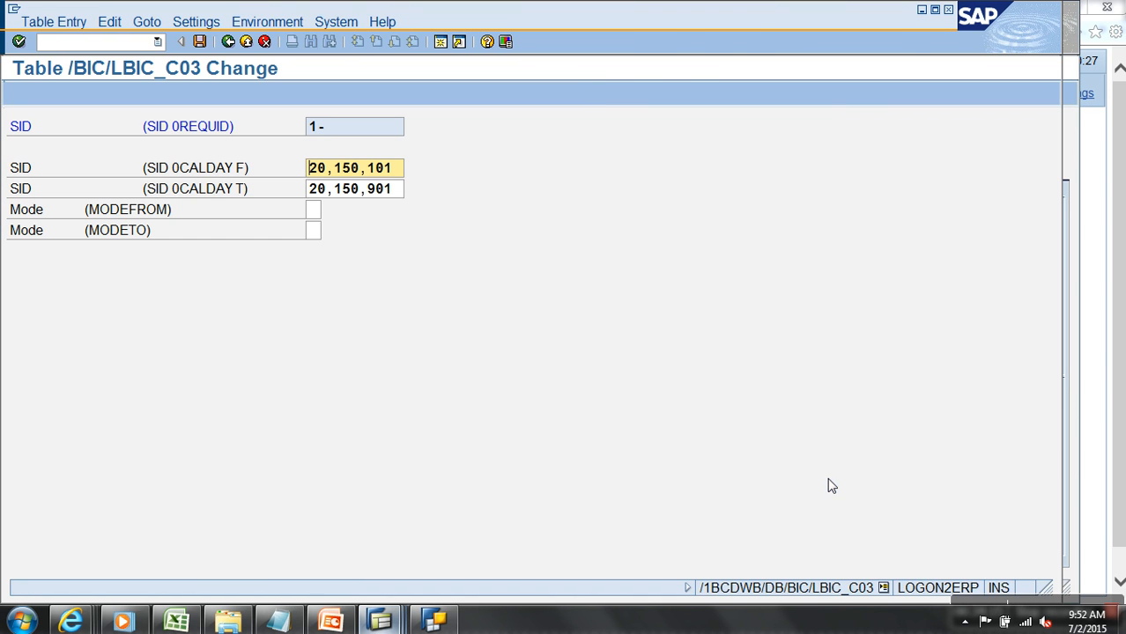
Step: Set SID 0CALDAY T of the SID 1- record to 20,150,915, save it and return to the table entries
left_click(398, 190)
key("BackSpace")
key("BackSpace")
type("15")
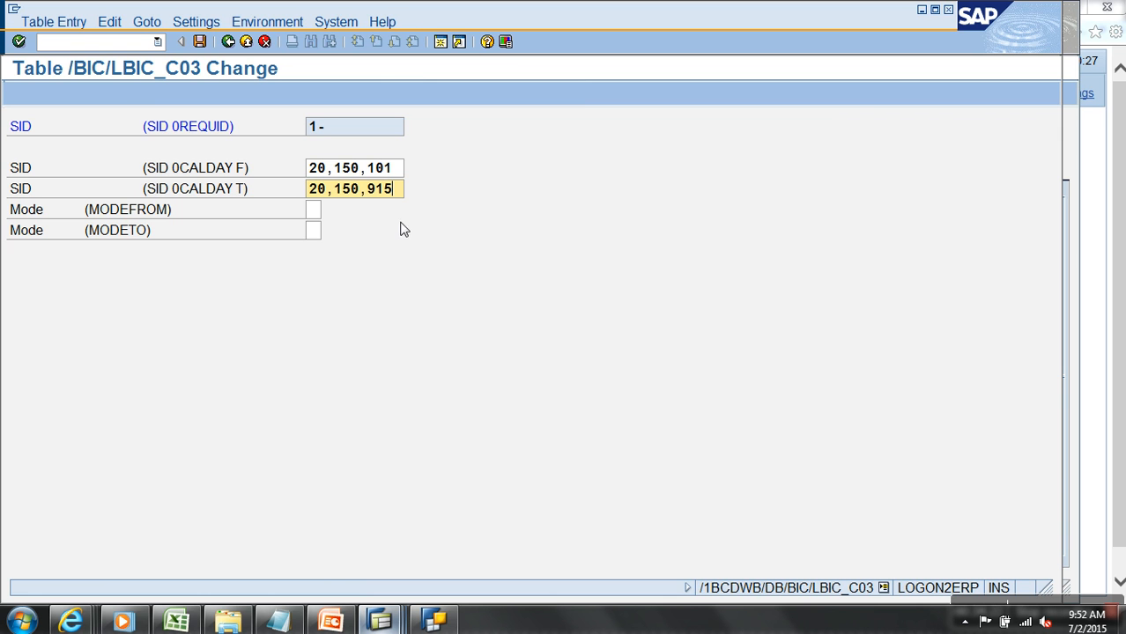
left_click(199, 42)
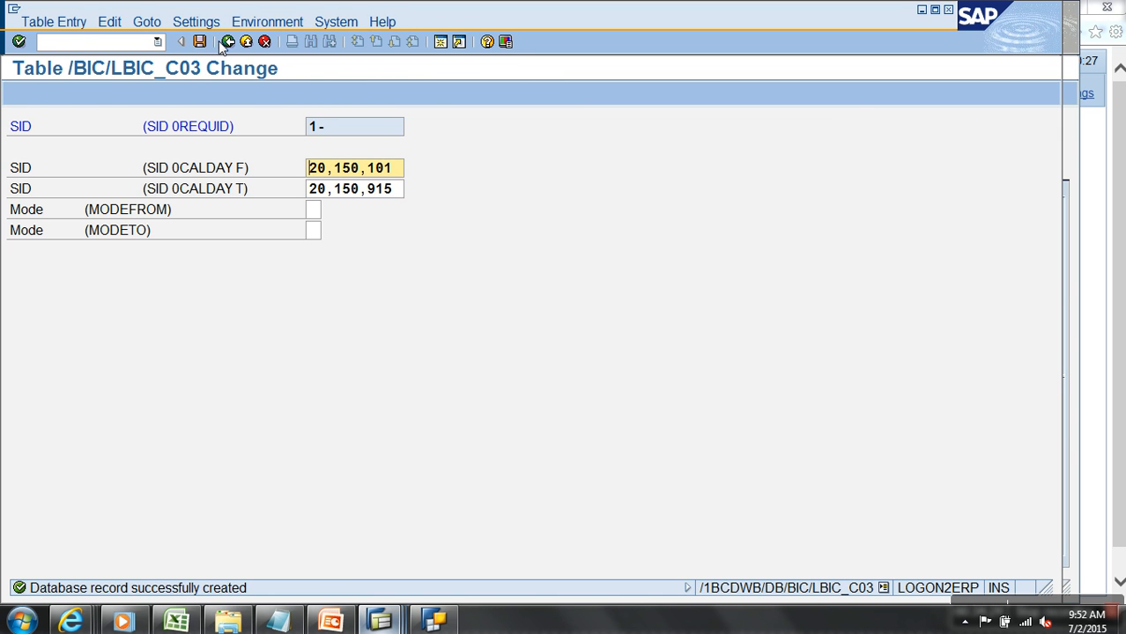
left_click(225, 42)
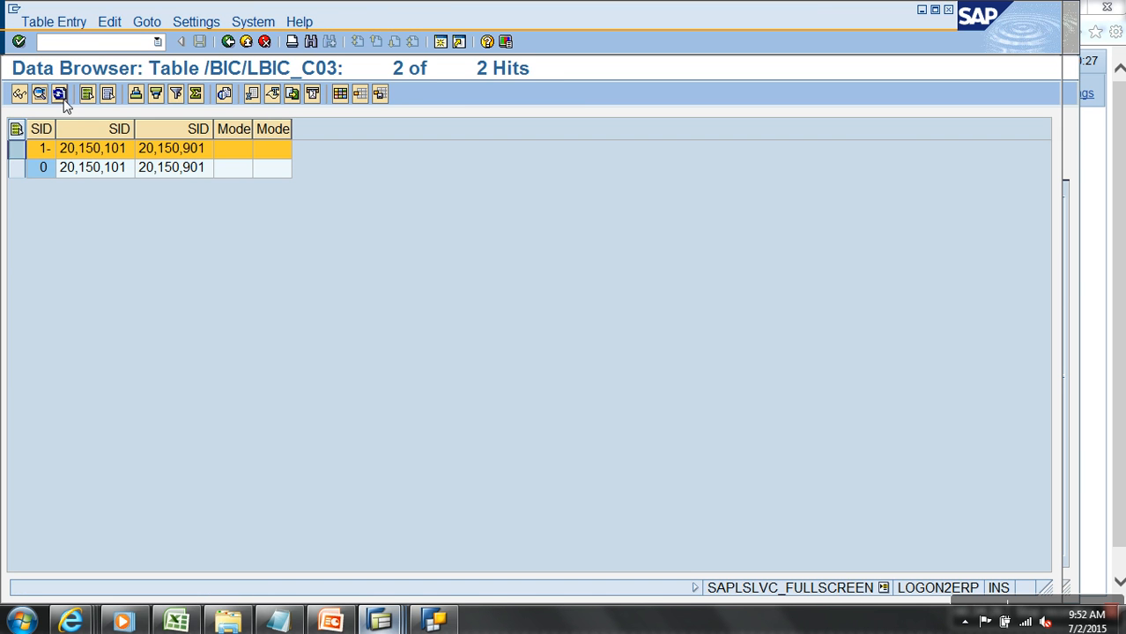
Step: Refresh the /BIC/LBIC_C03 table entries and reload the STOCK report in Internet Explorer
left_click(64, 100)
mouse_move(72, 622)
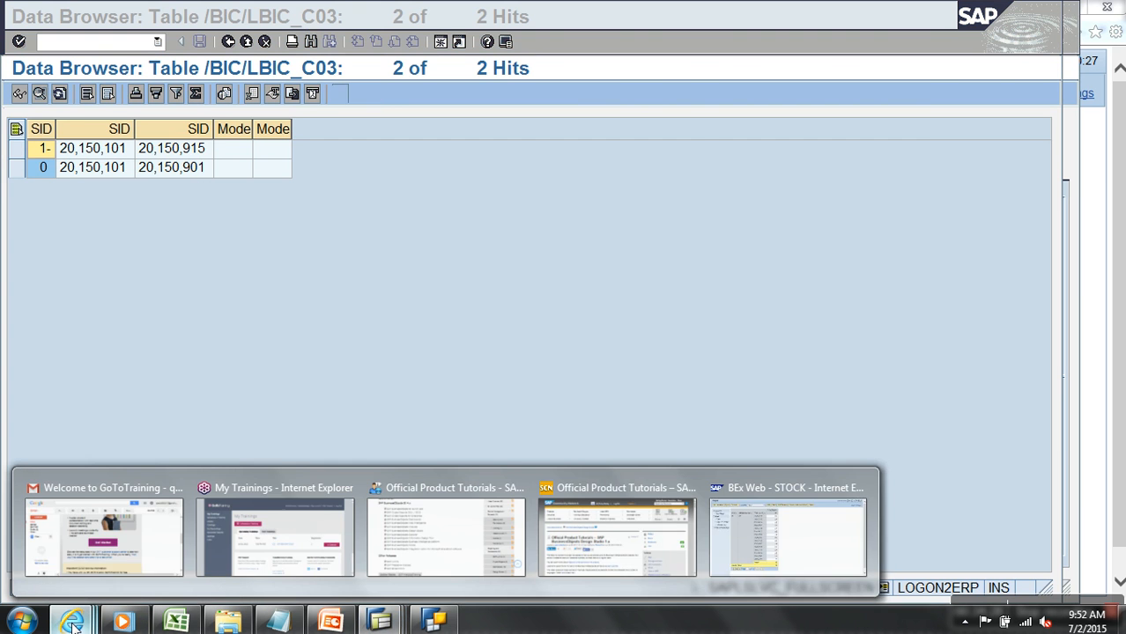
left_click(825, 574)
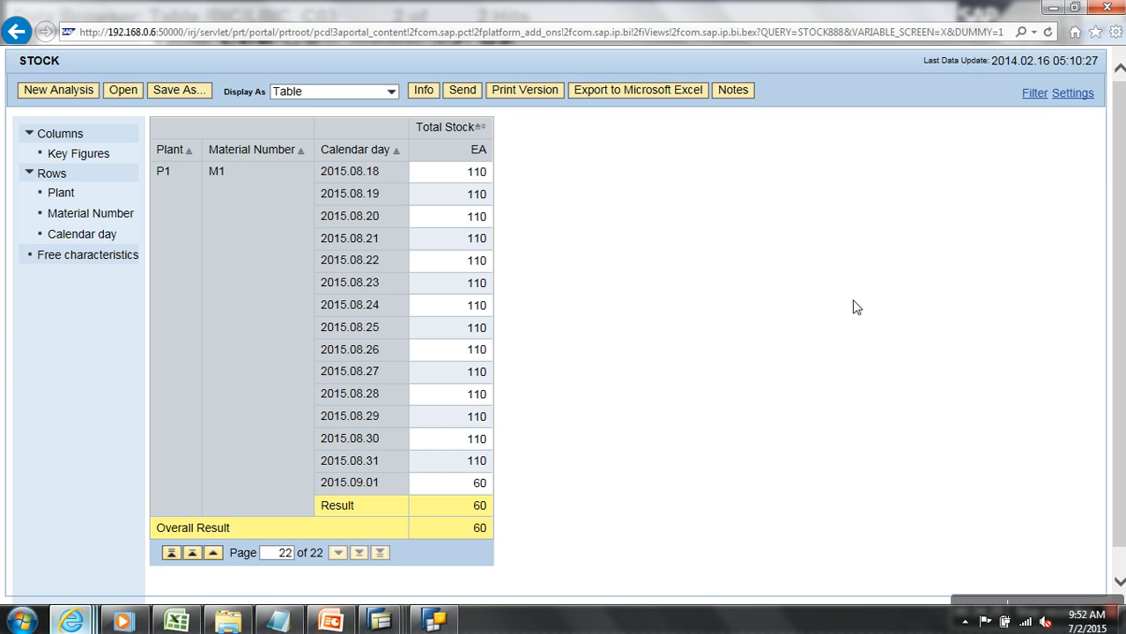
left_click(1049, 33)
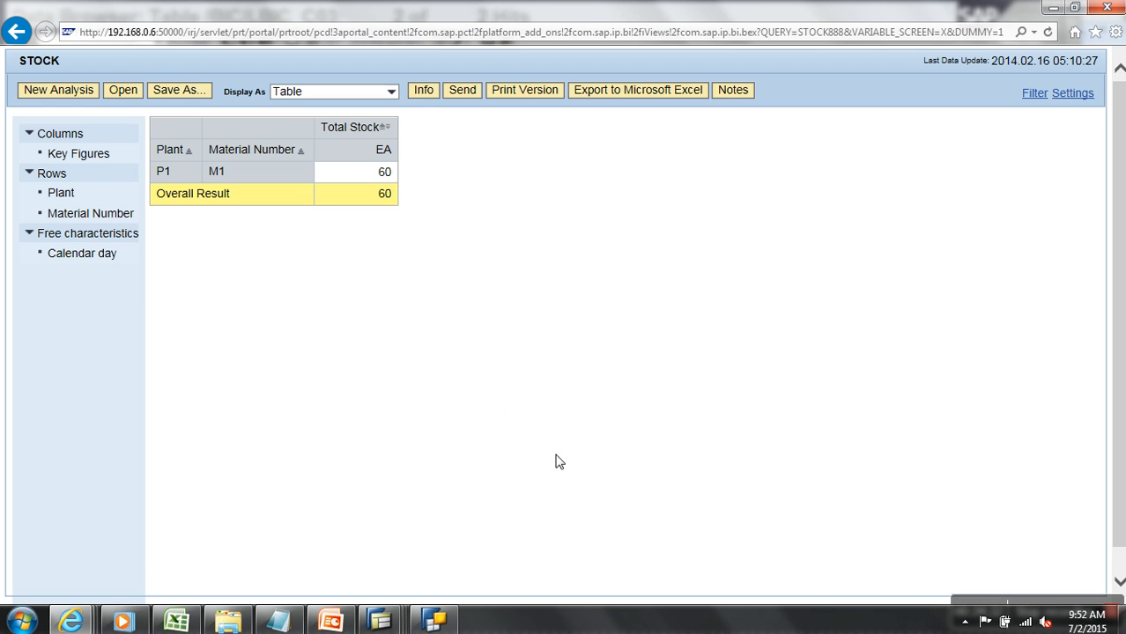
Step: Break down the stock report by Calendar day after Material Number and show the last page of daily values
left_click_drag(84, 258, 315, 151)
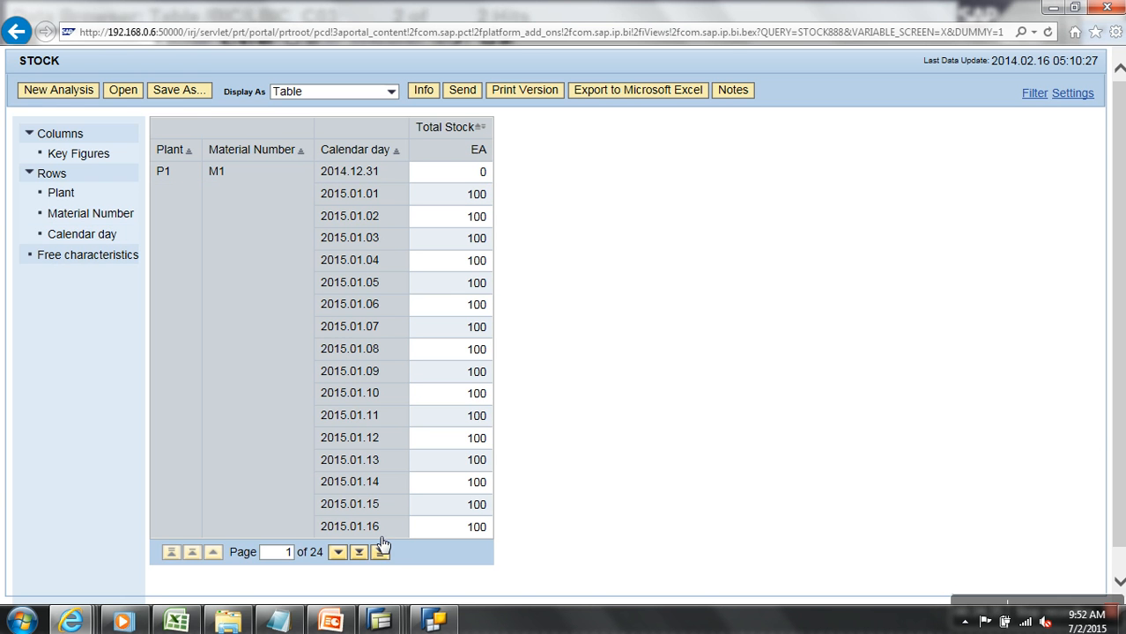
left_click(379, 553)
scroll(377, 461, "down", 1)
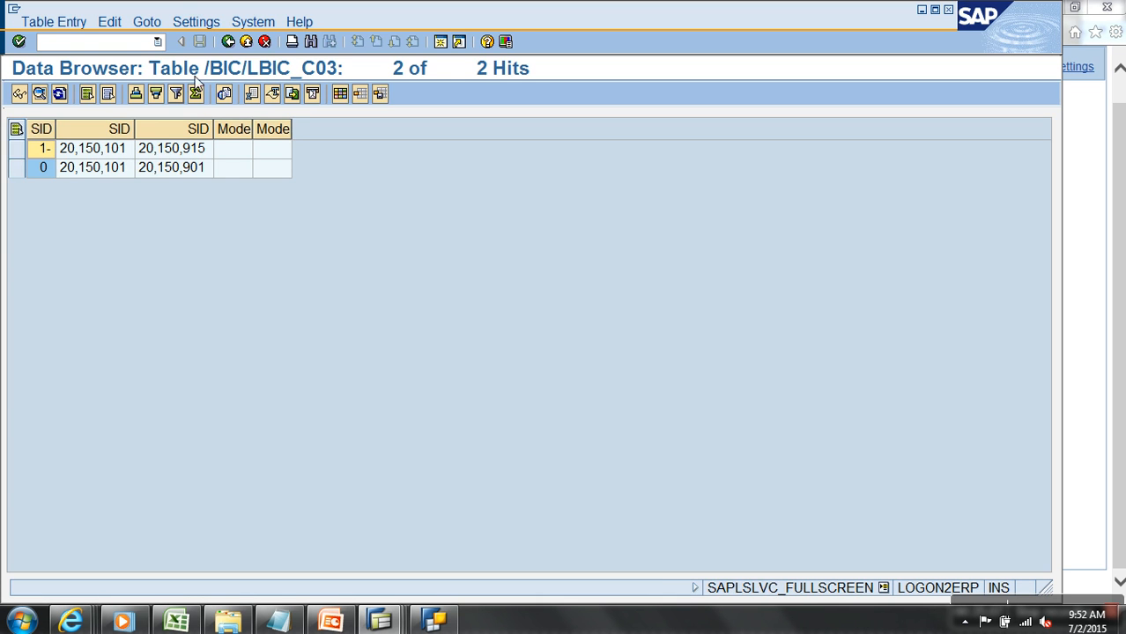
Step: Leave the /BIC/LBIC_C03 entries for the Dictionary table display and bring up the BIC_C03 list output window
left_click(228, 42)
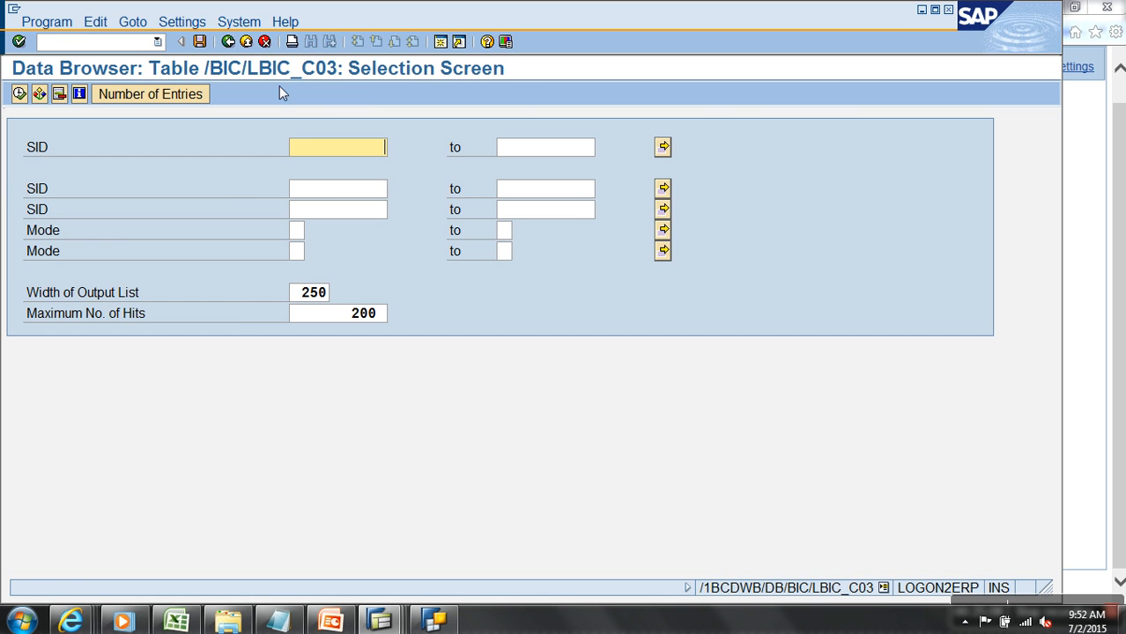
left_click(228, 42)
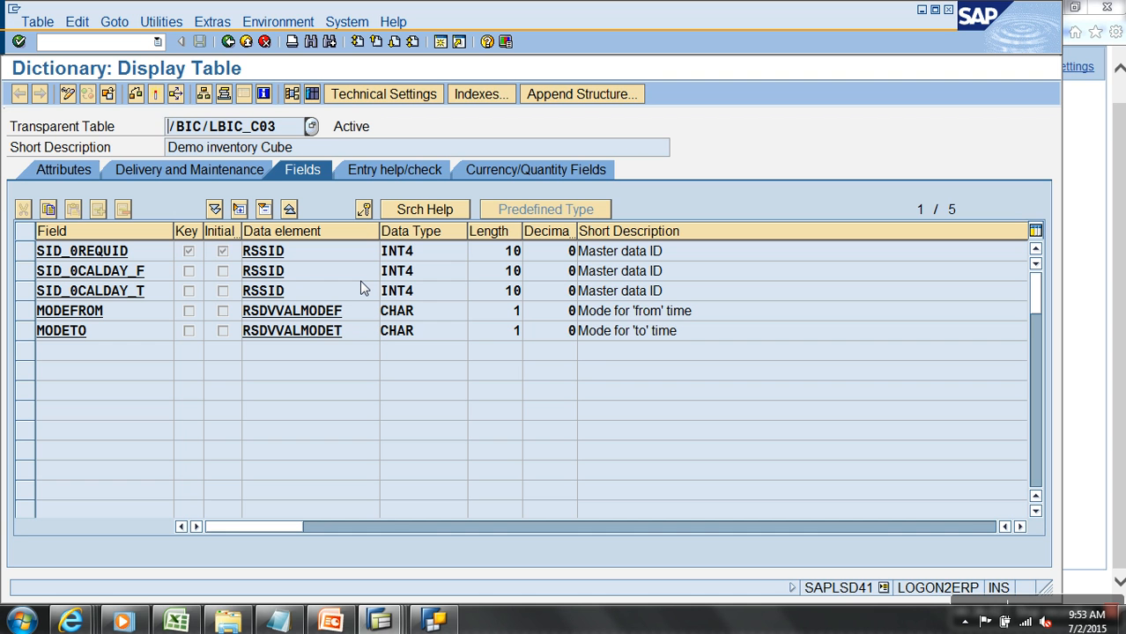
left_click(382, 622)
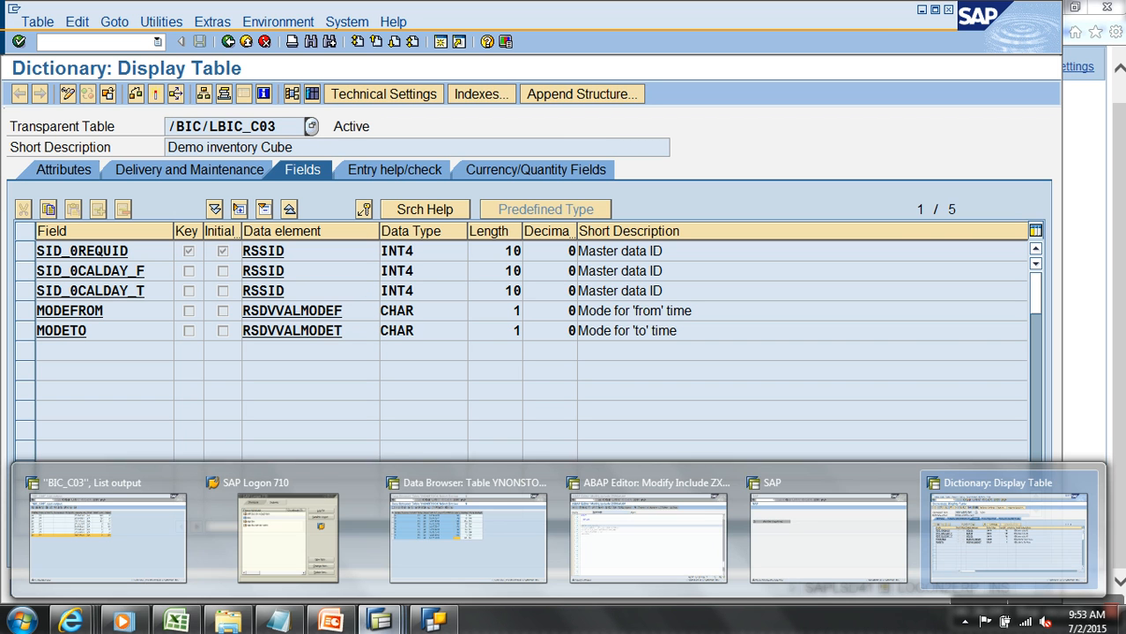
left_click(169, 571)
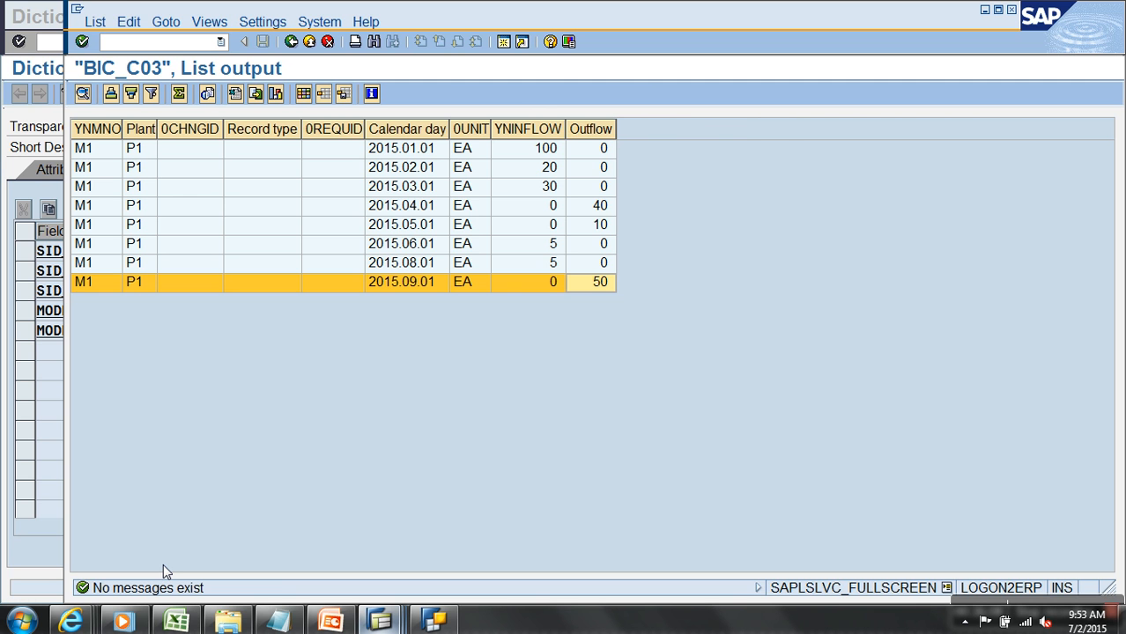
Step: Switch to the Inventory Stock workbook in Excel and select the date and quantity of the 31.12.9999 marker record in row 33
left_click(176, 622)
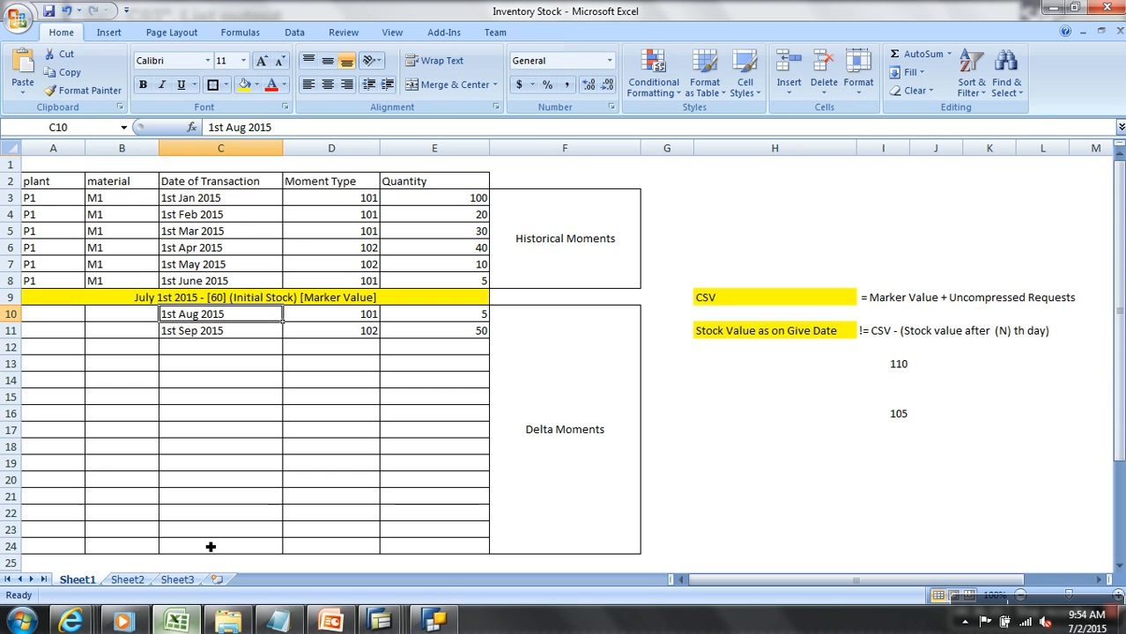
scroll(213, 546, "down", 5)
left_click_drag(194, 467, 394, 456)
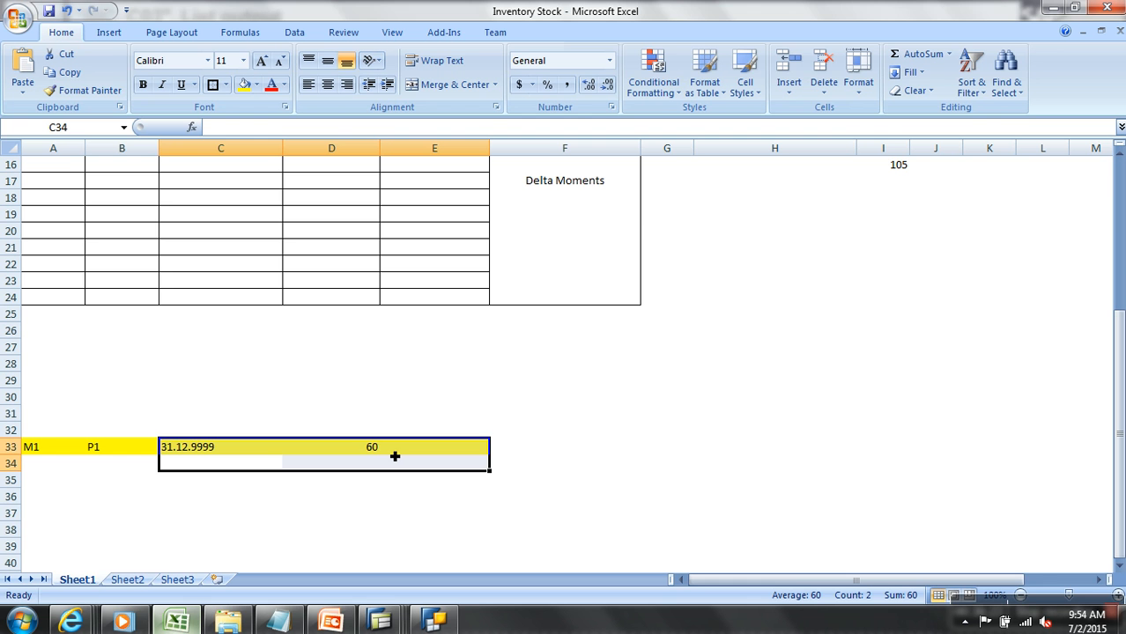
Step: Switch back to the BIC_C03 list output in SAP GUI and examine the database system and owner in the system status
left_click(381, 622)
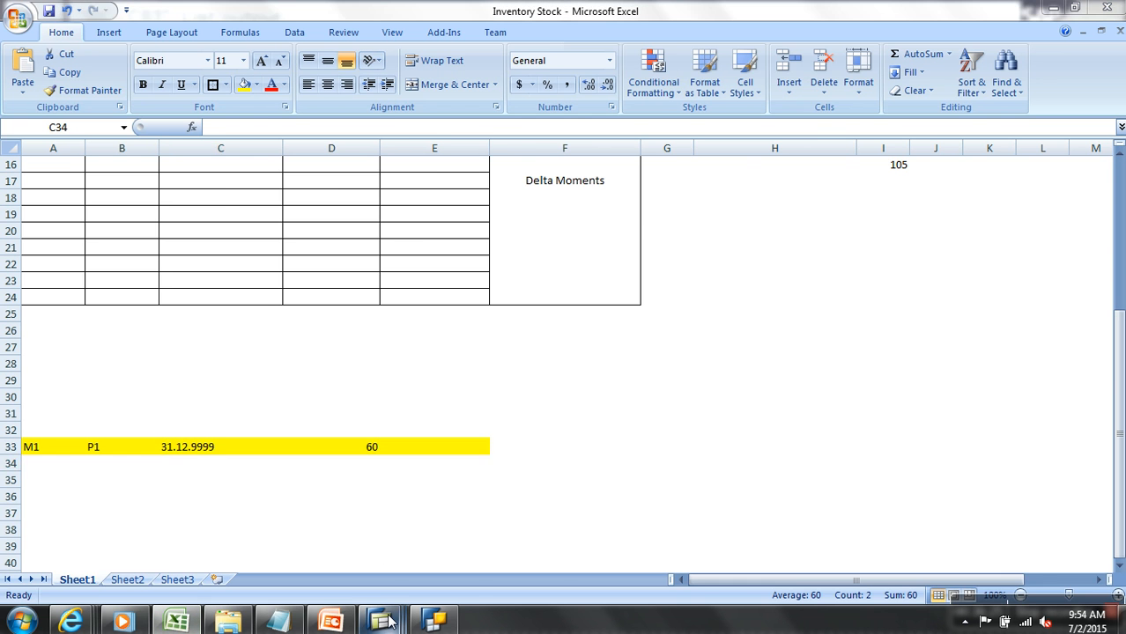
left_click(101, 544)
left_click(319, 22)
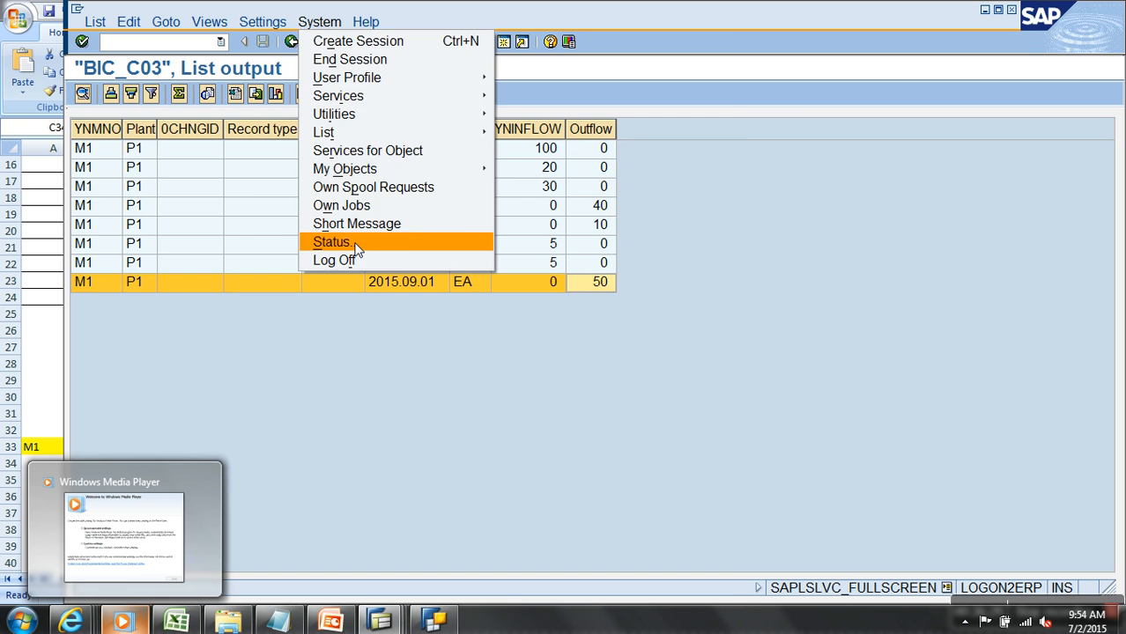
left_click(356, 243)
left_click_drag(628, 458, 548, 449)
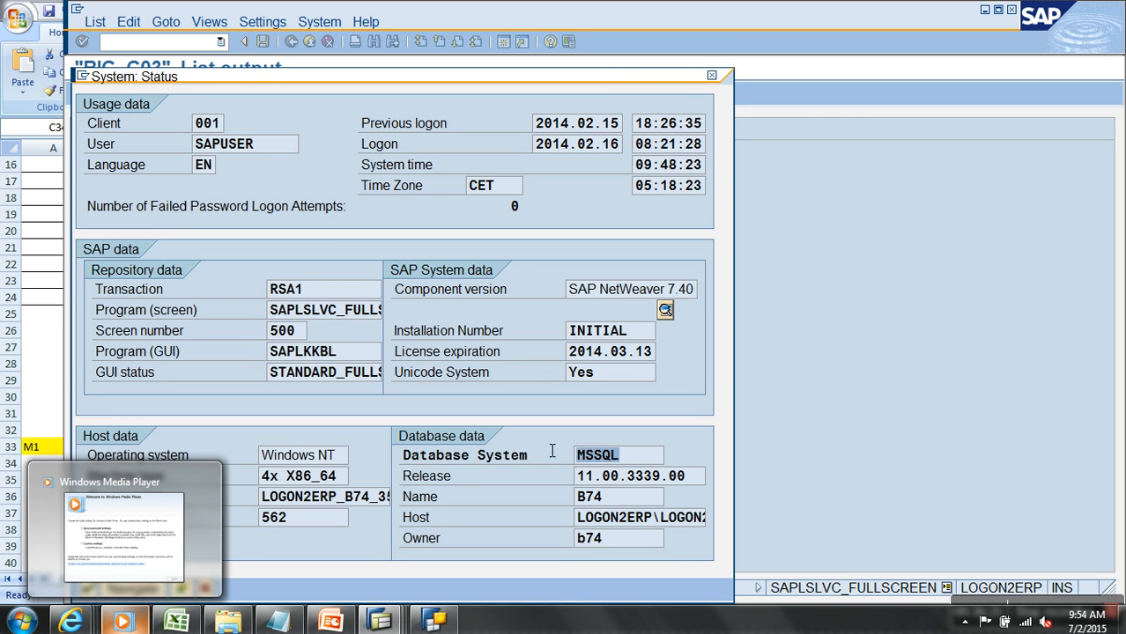
left_click_drag(625, 543, 577, 544)
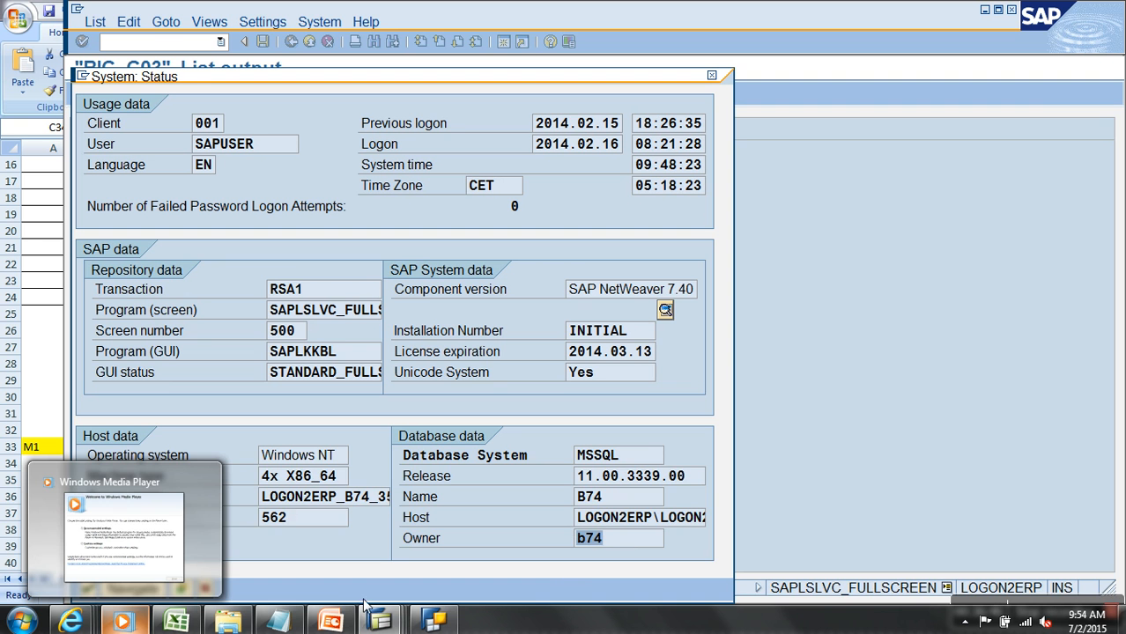
Step: Switch to the YNONSTOCK Data Browser window and start a new entry with indicator D, plant P1 and material M1
mouse_move(377, 621)
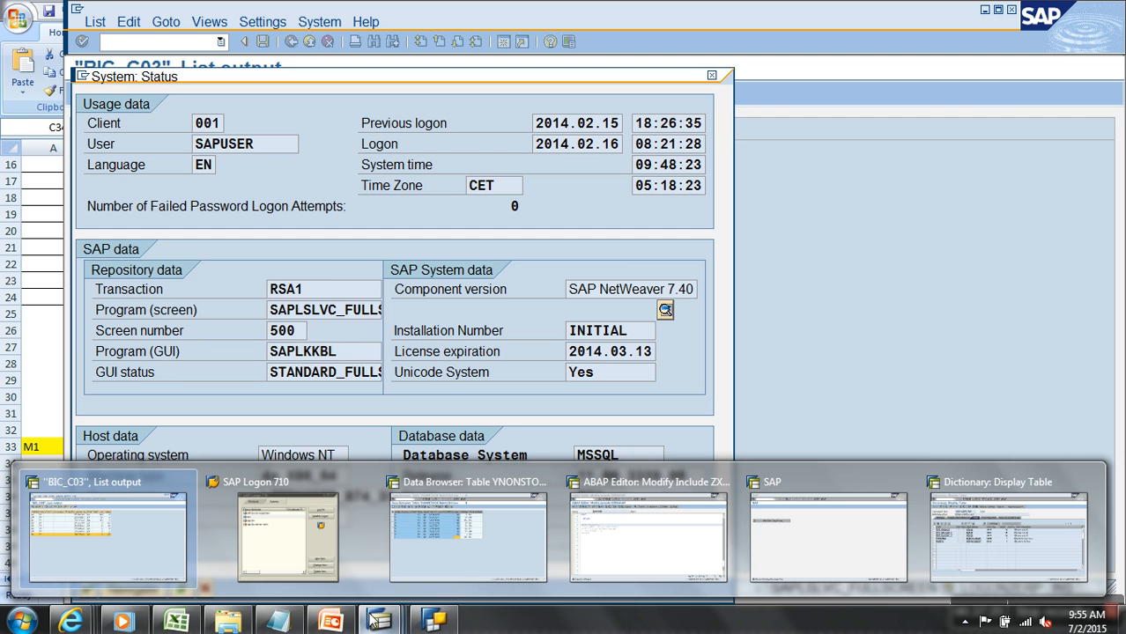
mouse_move(300, 504)
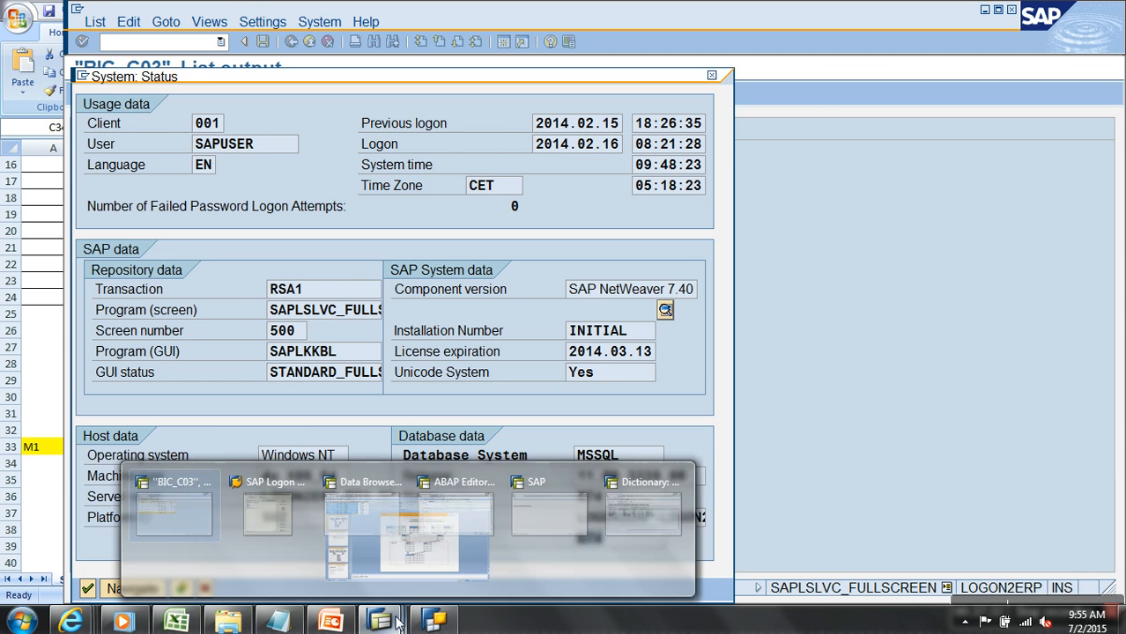
left_click(467, 572)
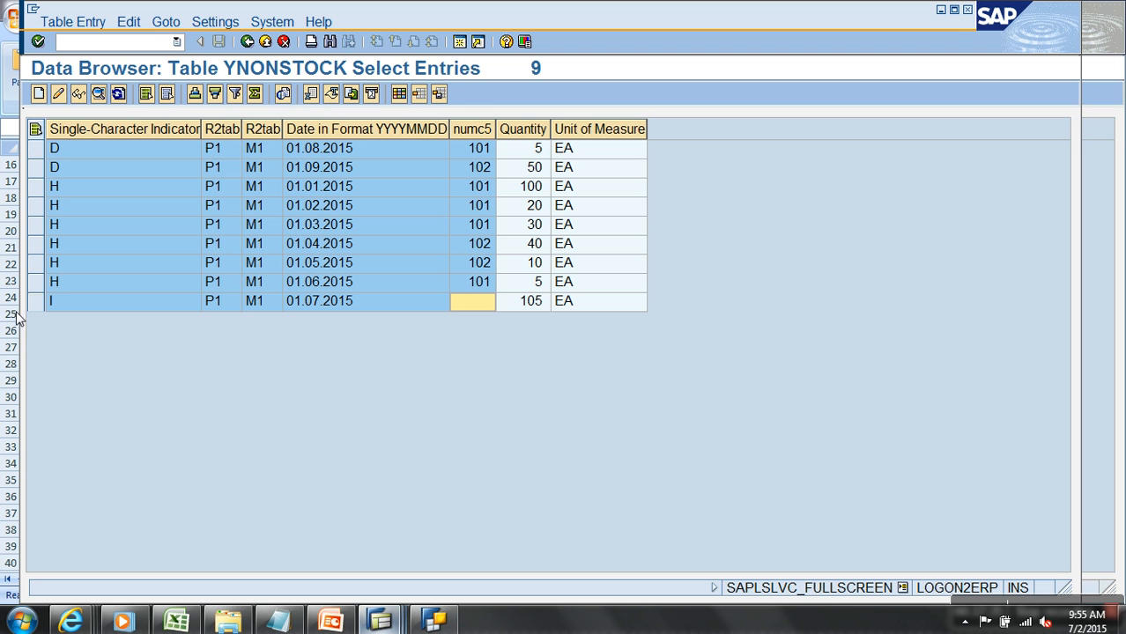
left_click(37, 168)
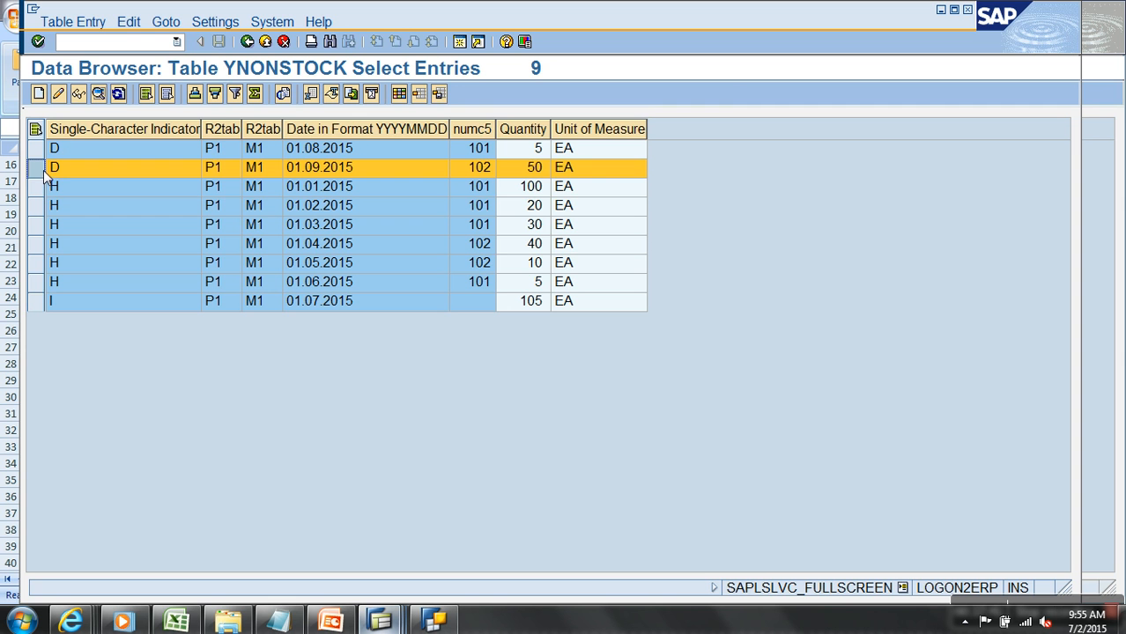
left_click(38, 95)
type("D")
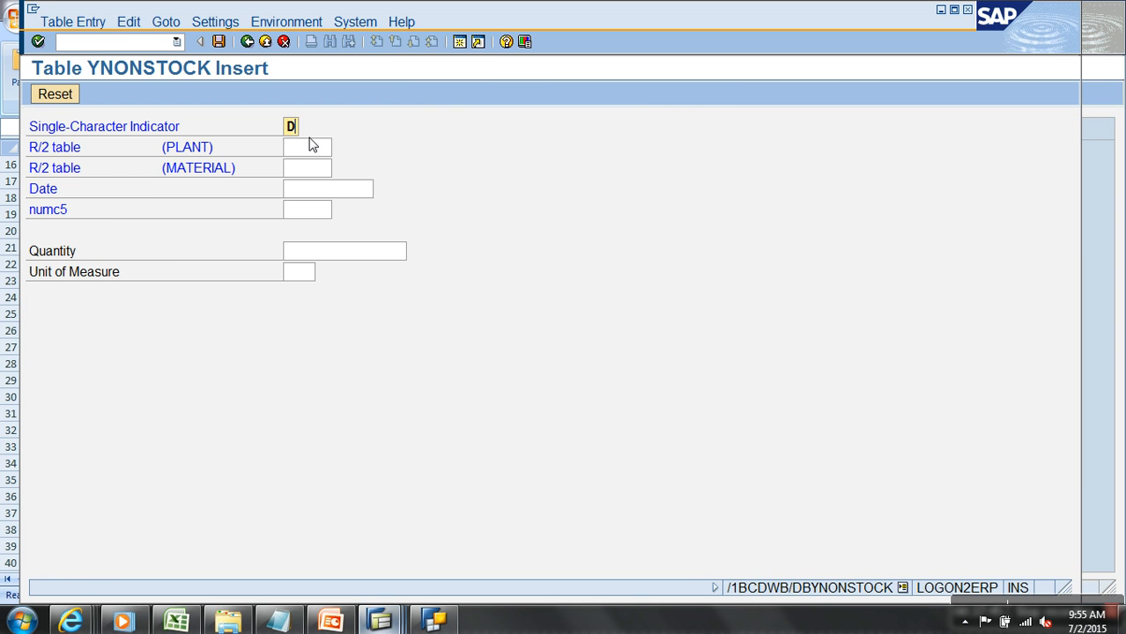
left_click(317, 148)
left_click(318, 164)
left_click(319, 167)
left_click(310, 188)
Step: Set the new YNONSTOCK entry's date to 20.09.2015 and its numc5 value to 102
left_click(317, 189)
left_click(327, 208)
key("Left")
key("Left")
key("Left")
key("BackSpace")
key("BackSpace")
type("20")
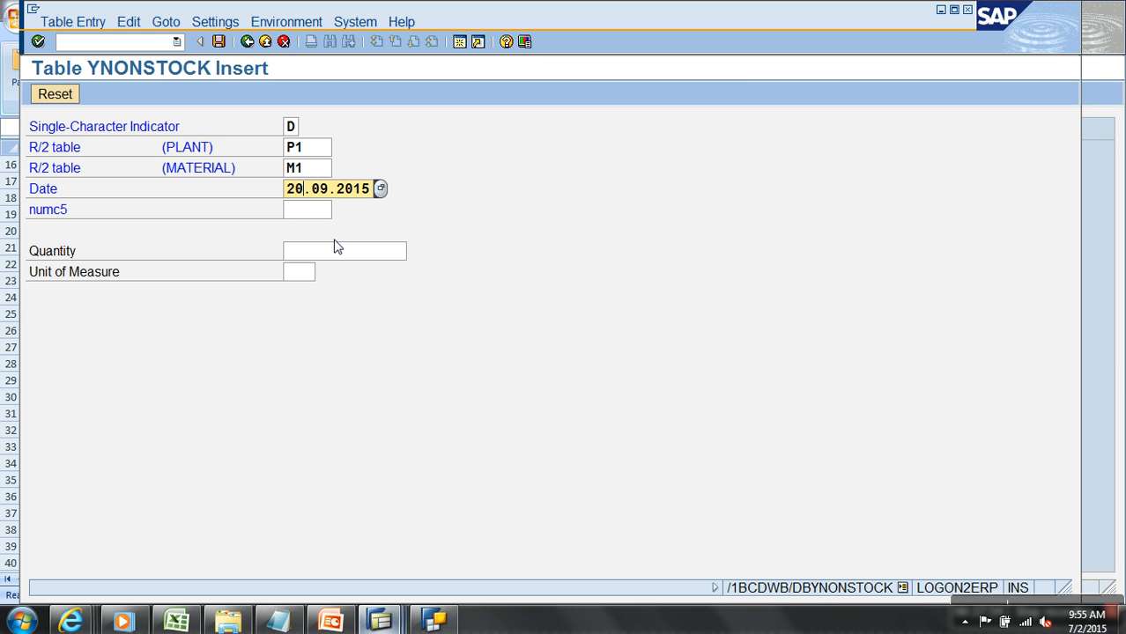
left_click(326, 215)
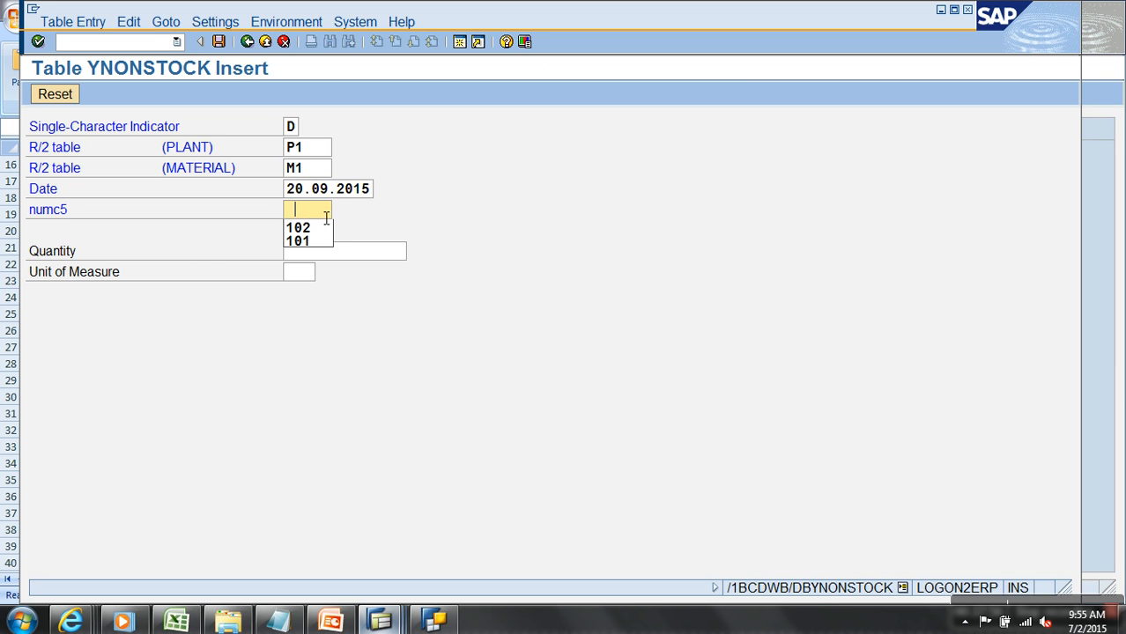
left_click(313, 228)
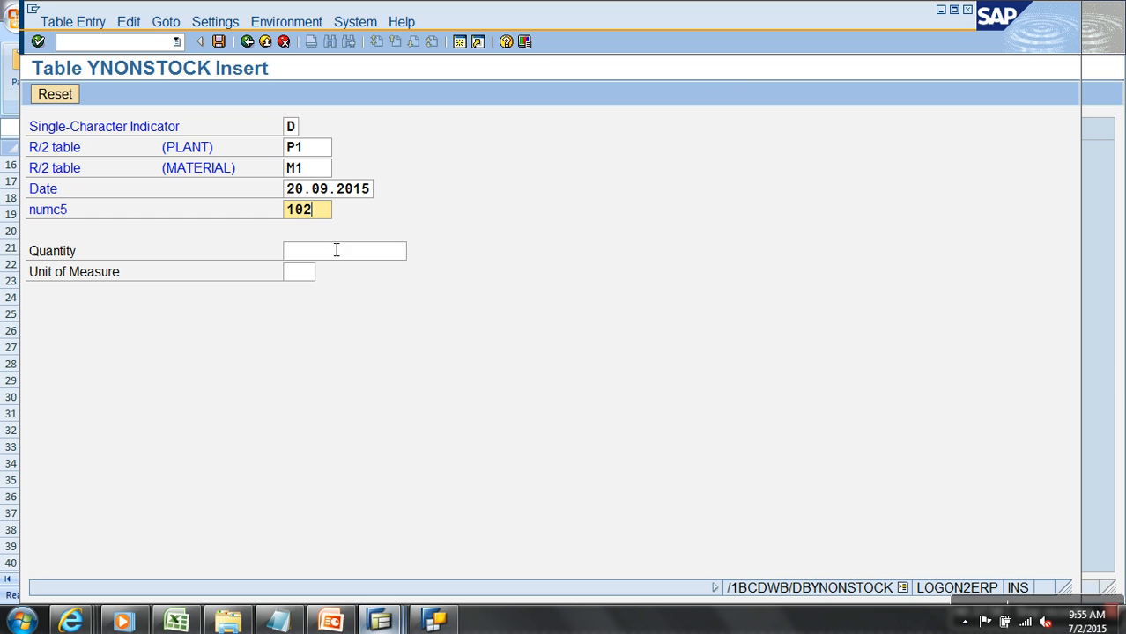
Step: Enter quantity 5 with unit of measure EA, and save the record before returning to the YNONSTOCK entries
left_click(337, 256)
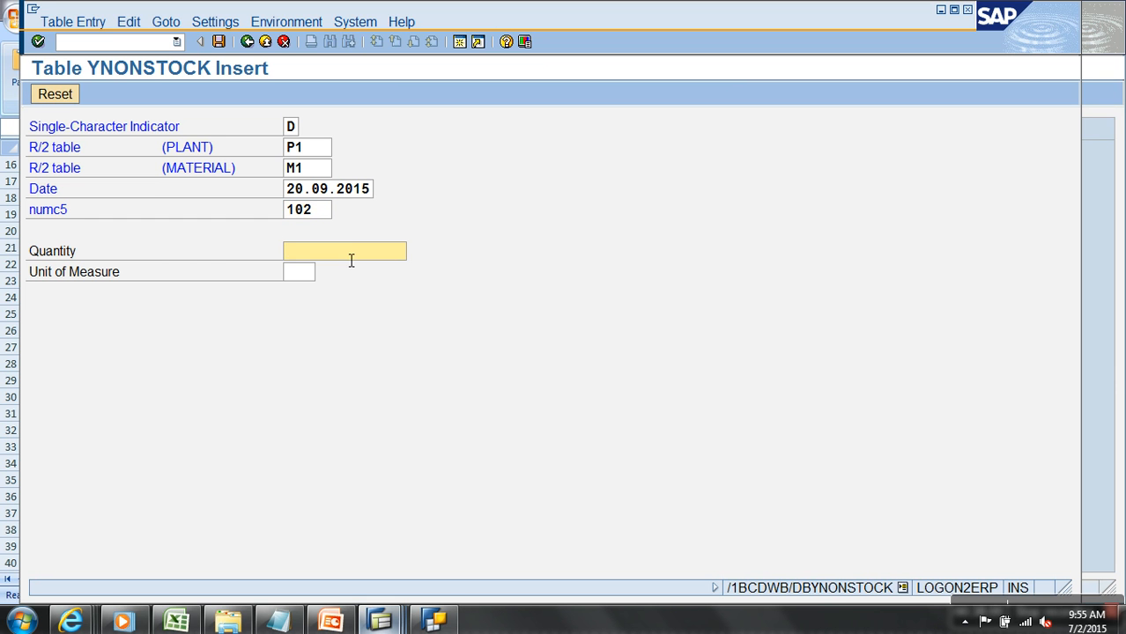
type("5")
left_click(484, 229)
left_click(304, 275)
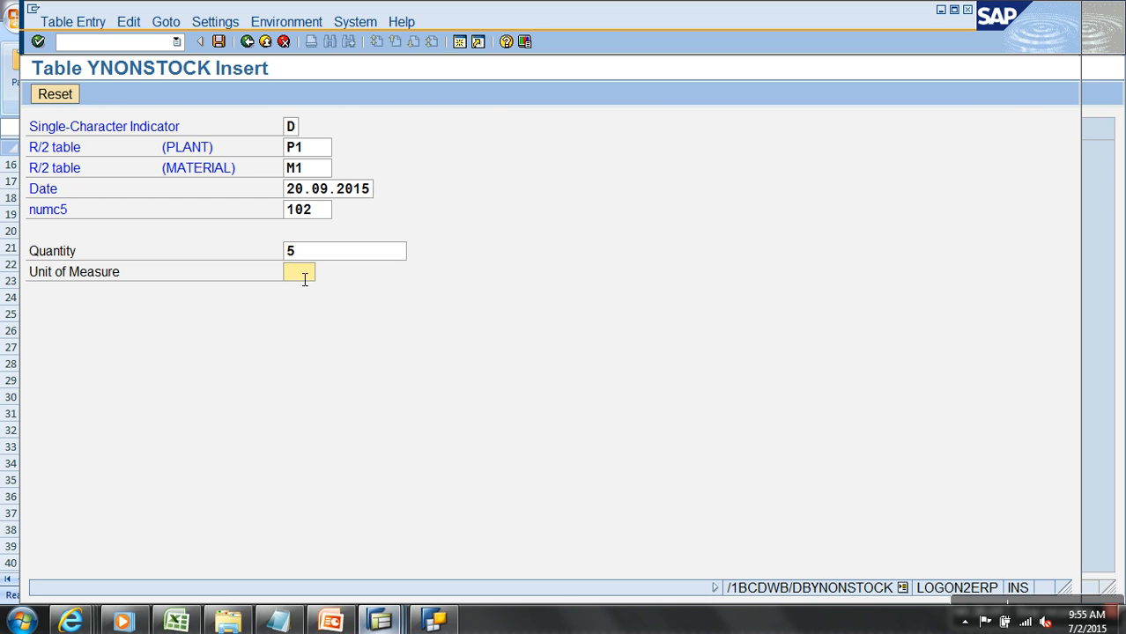
left_click(299, 290)
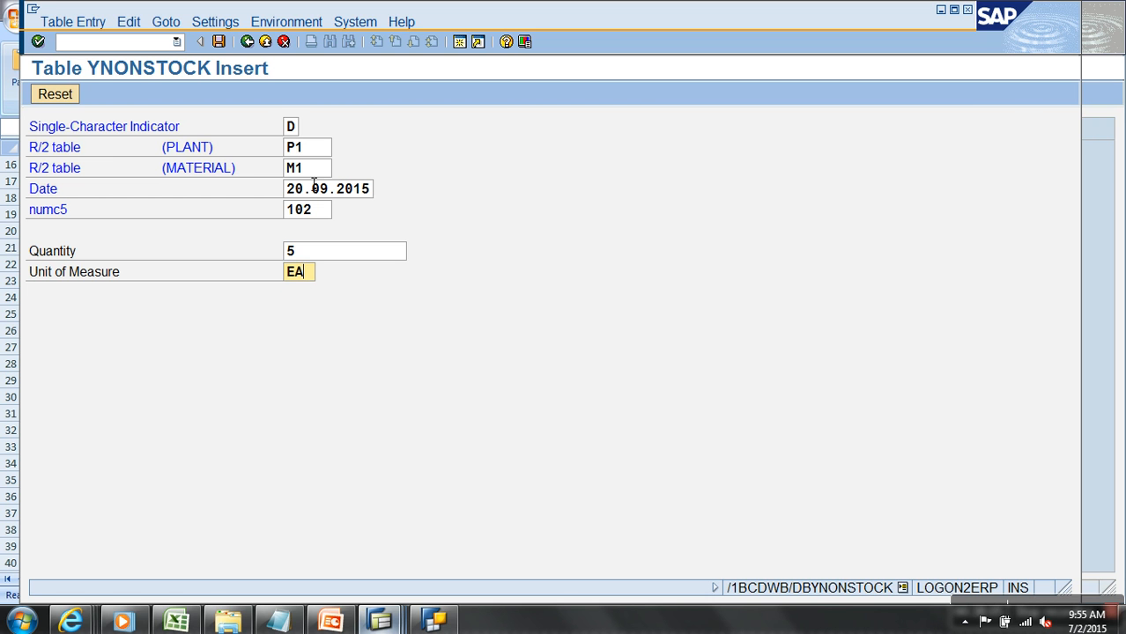
left_click(219, 41)
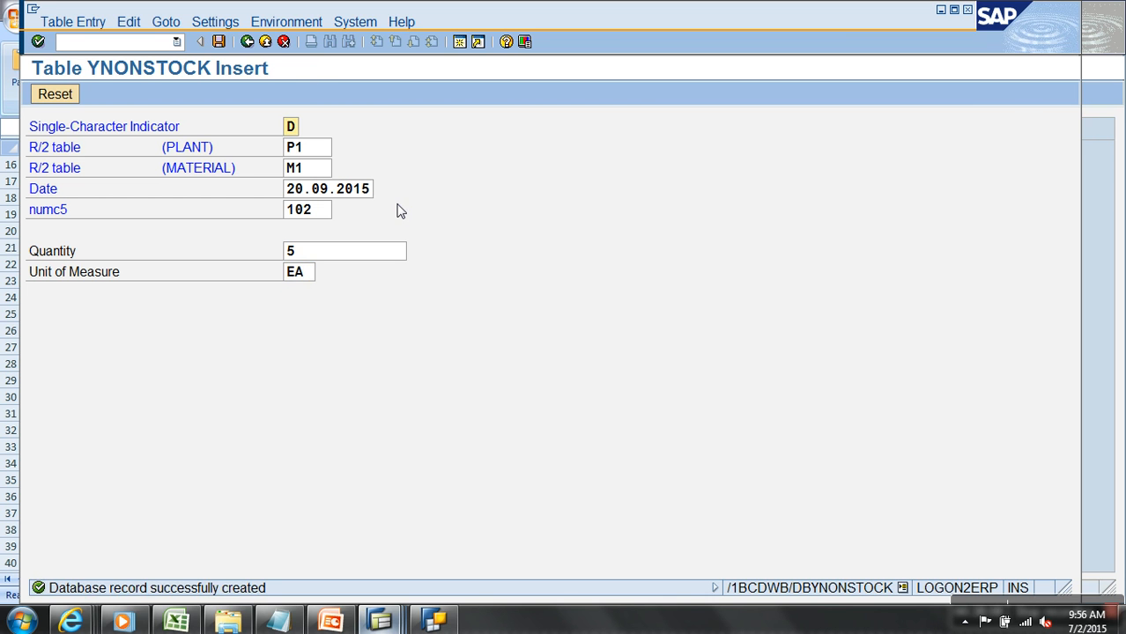
left_click(247, 42)
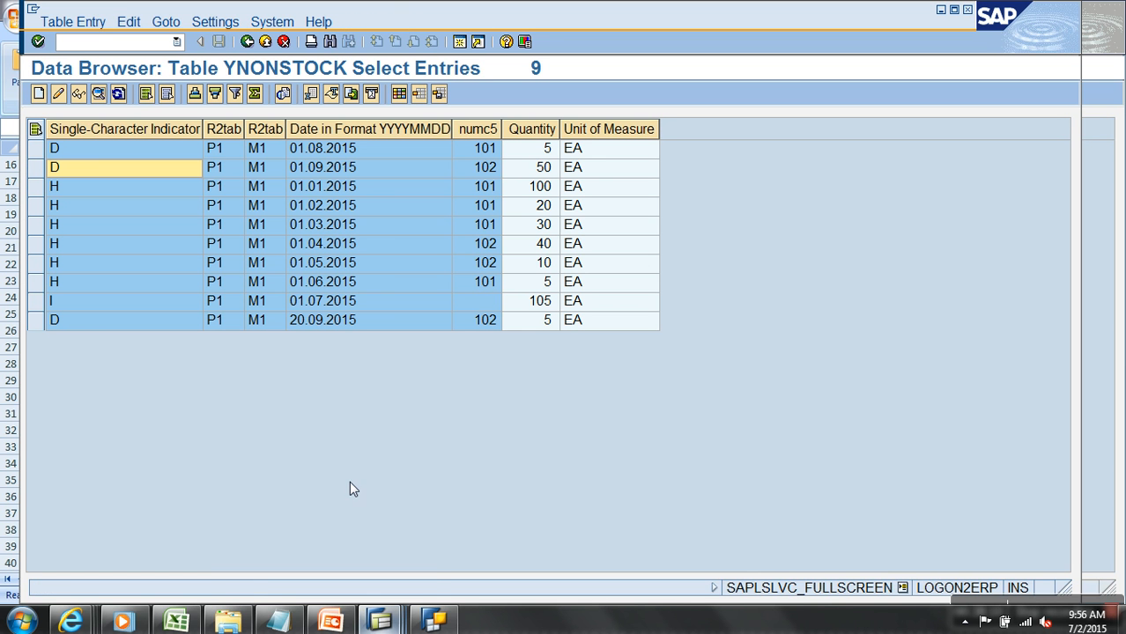
Step: Close the system status in the BIC_C03 window and return to the Data Warehousing Workbench modeling view
mouse_move(432, 622)
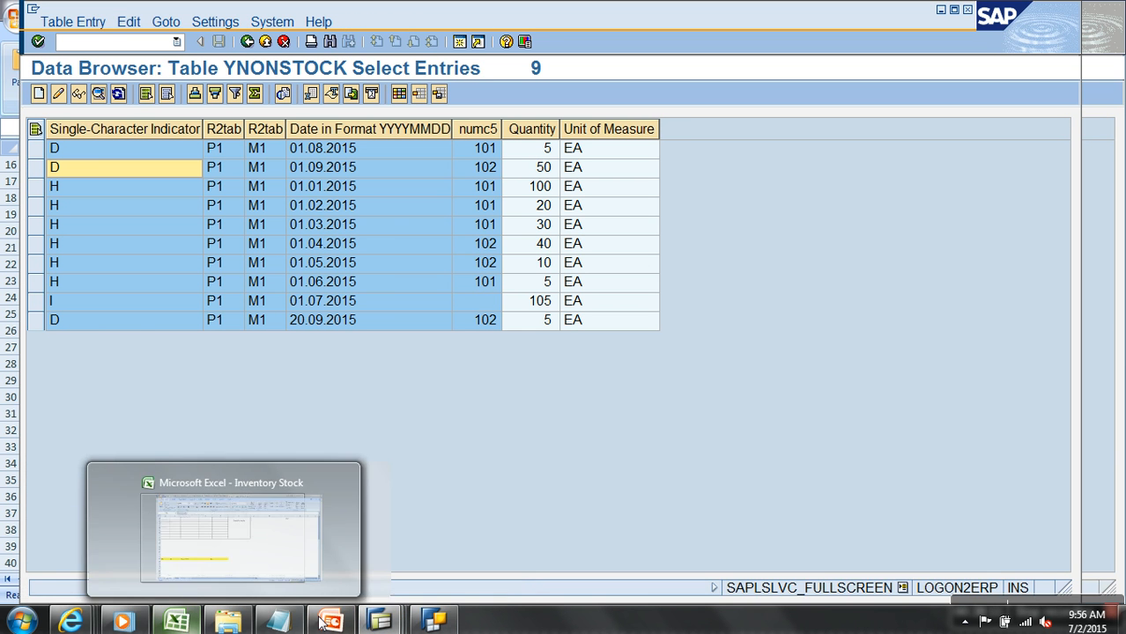
left_click(126, 574)
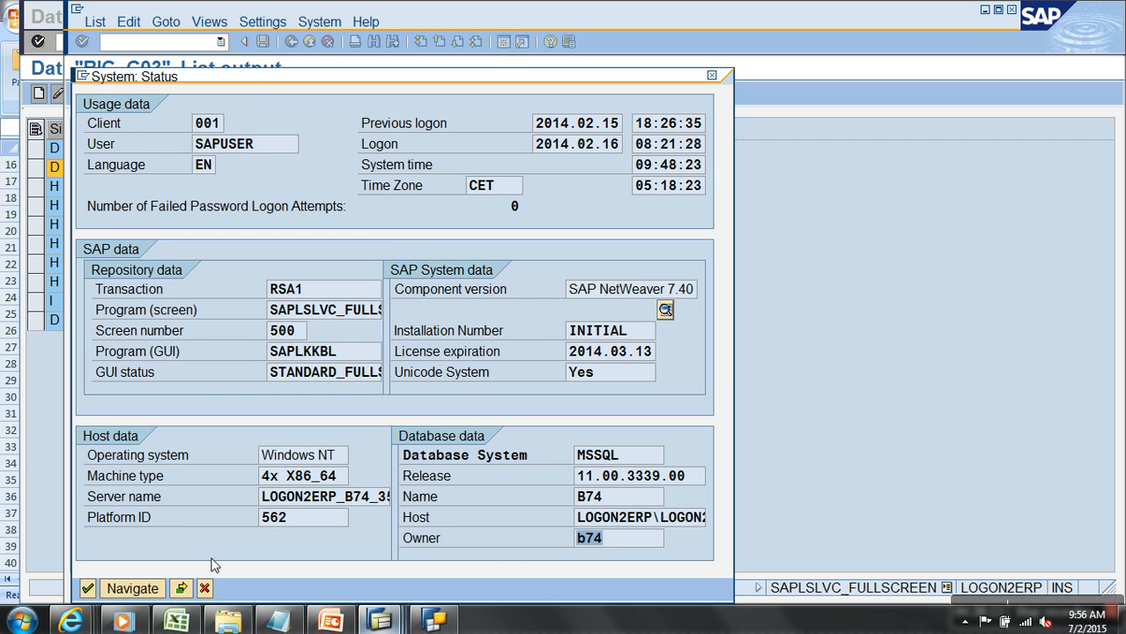
left_click(212, 589)
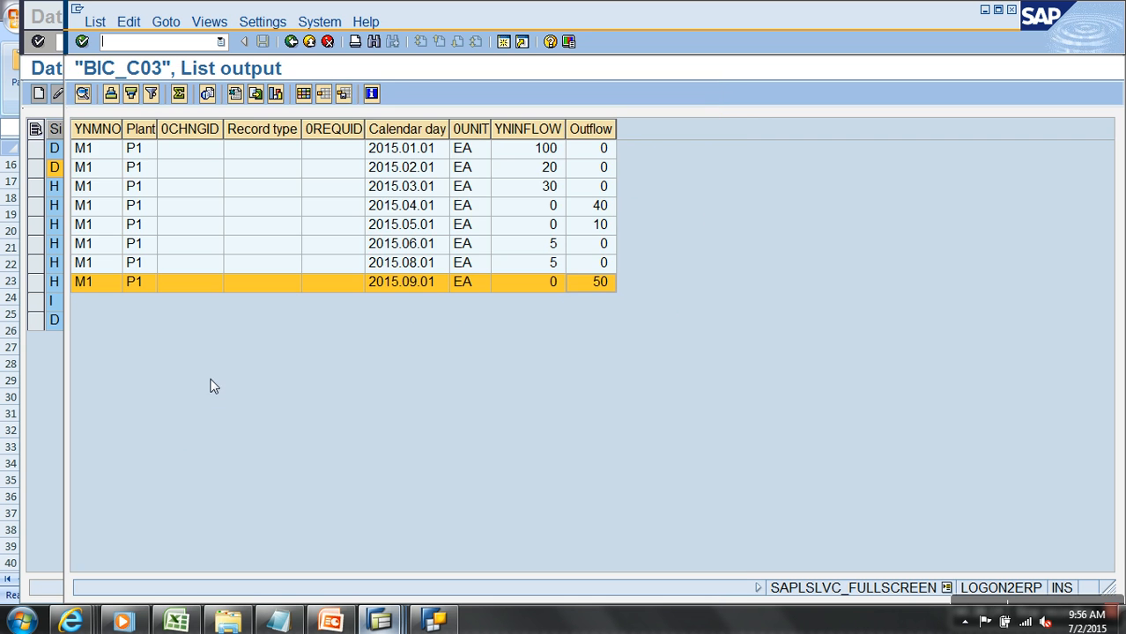
left_click(309, 42)
left_click(309, 41)
left_click(310, 41)
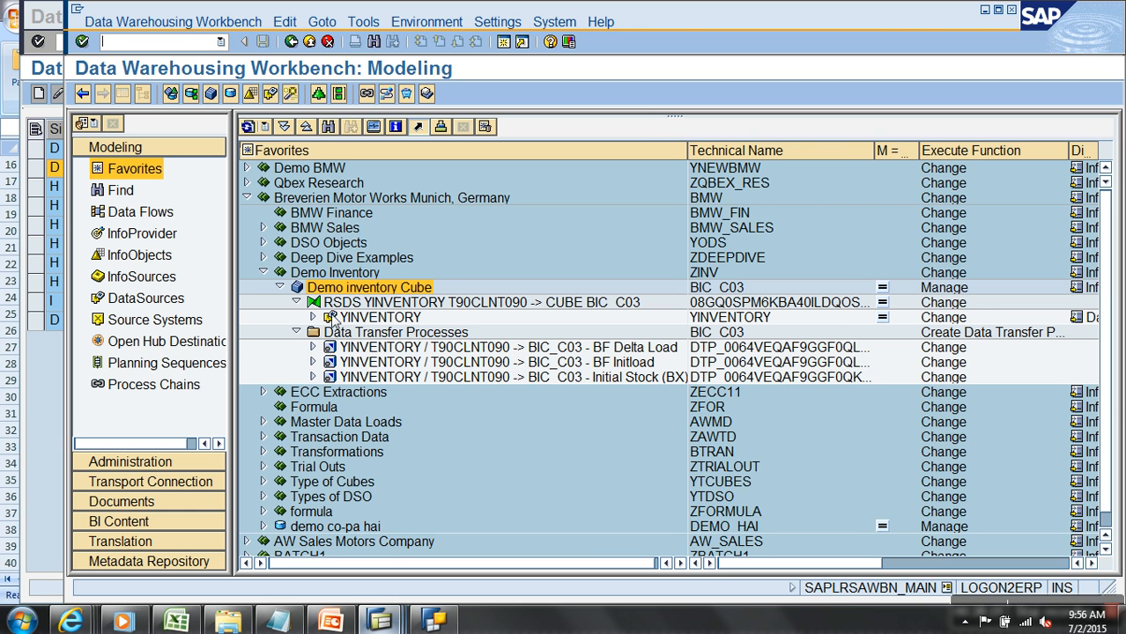
Step: Open the load moments InfoPackage of DataSource YINVENTORY without the navigation tree and display its data selection criteria
left_click(313, 317)
double_click(396, 332)
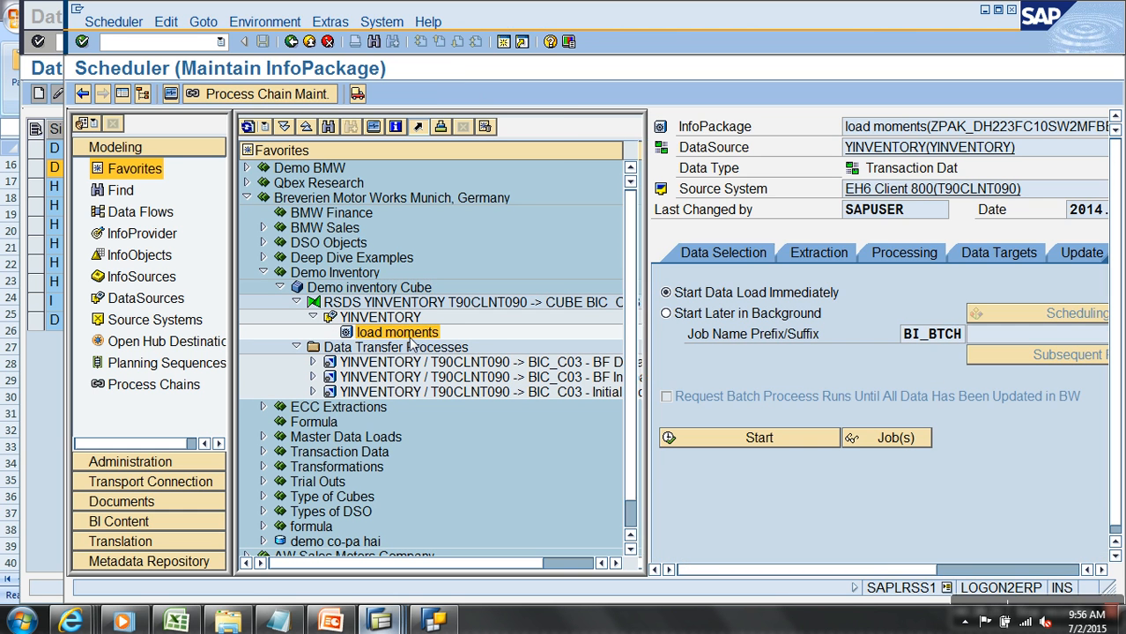
left_click(122, 94)
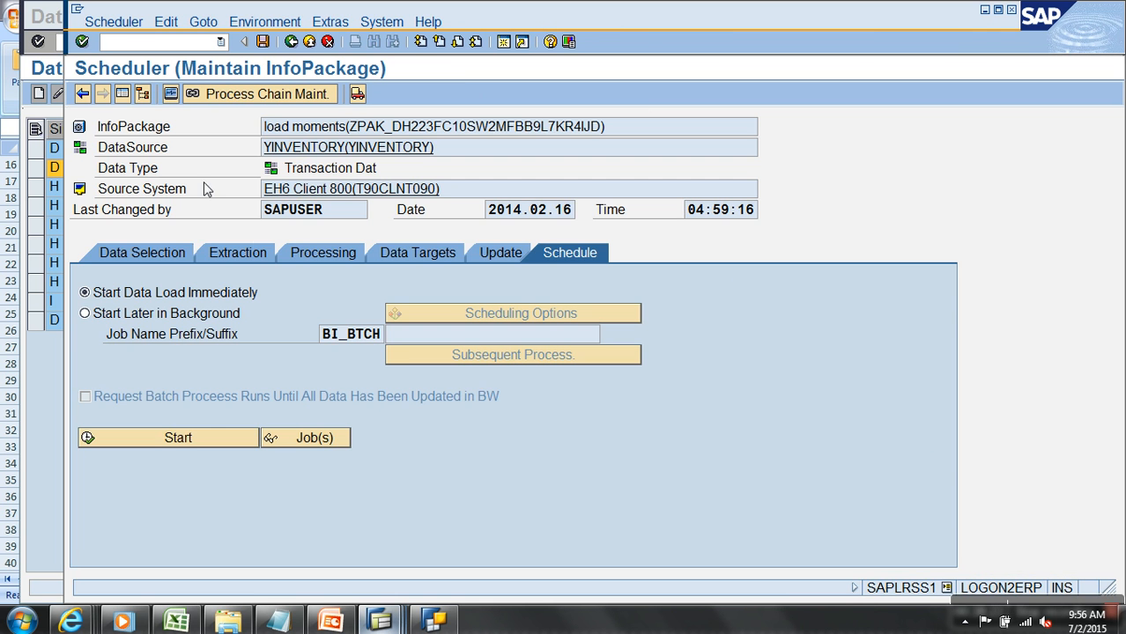
left_click(141, 253)
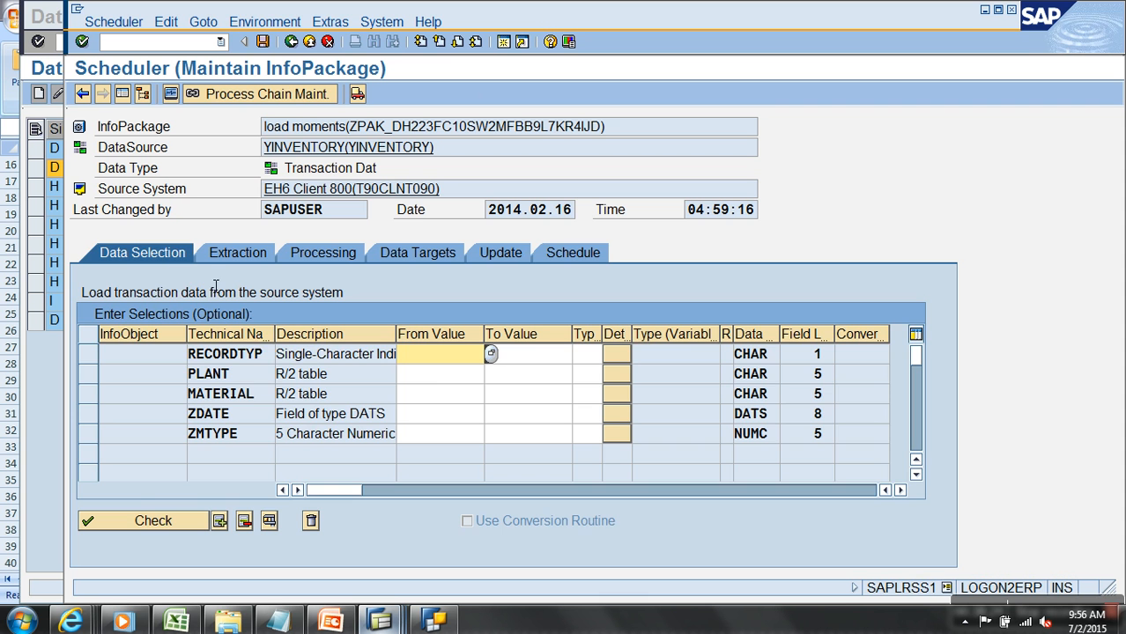
Step: Try to restrict the InfoPackage's ZDATE selection to a from value of 20.09.2015
left_click(432, 417)
left_click(491, 414)
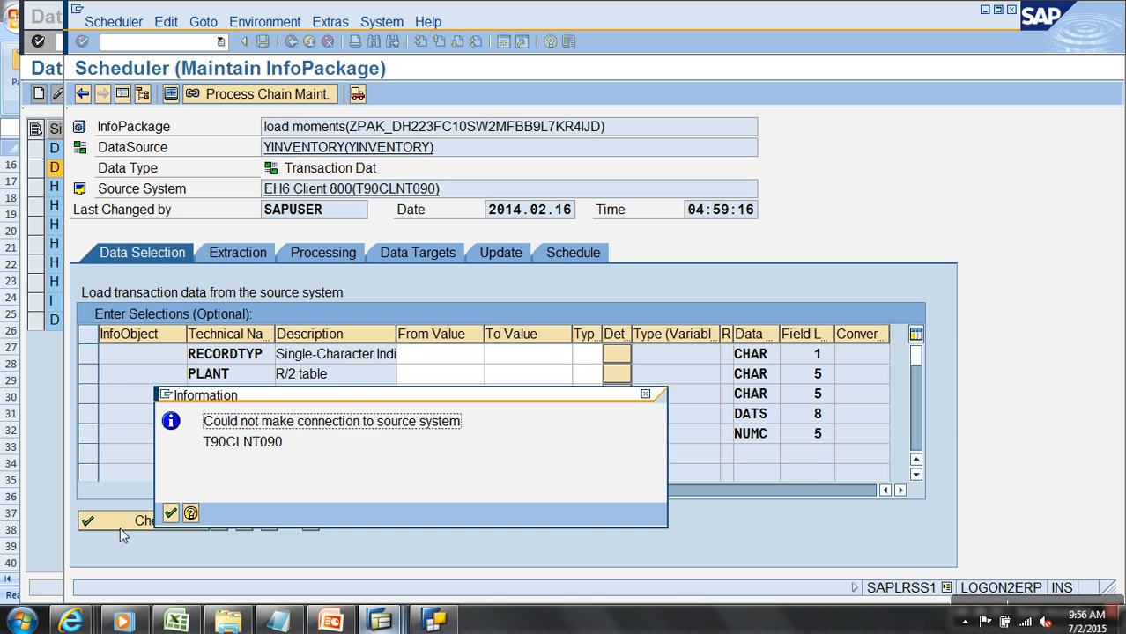
left_click(172, 513)
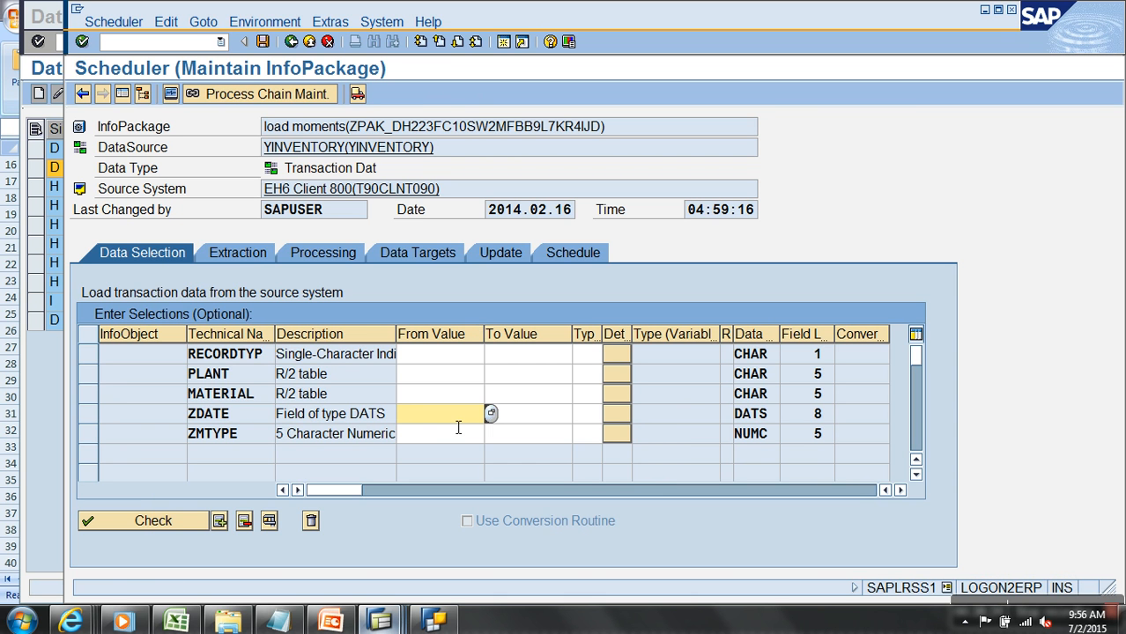
type("20.09.2015")
key("Return")
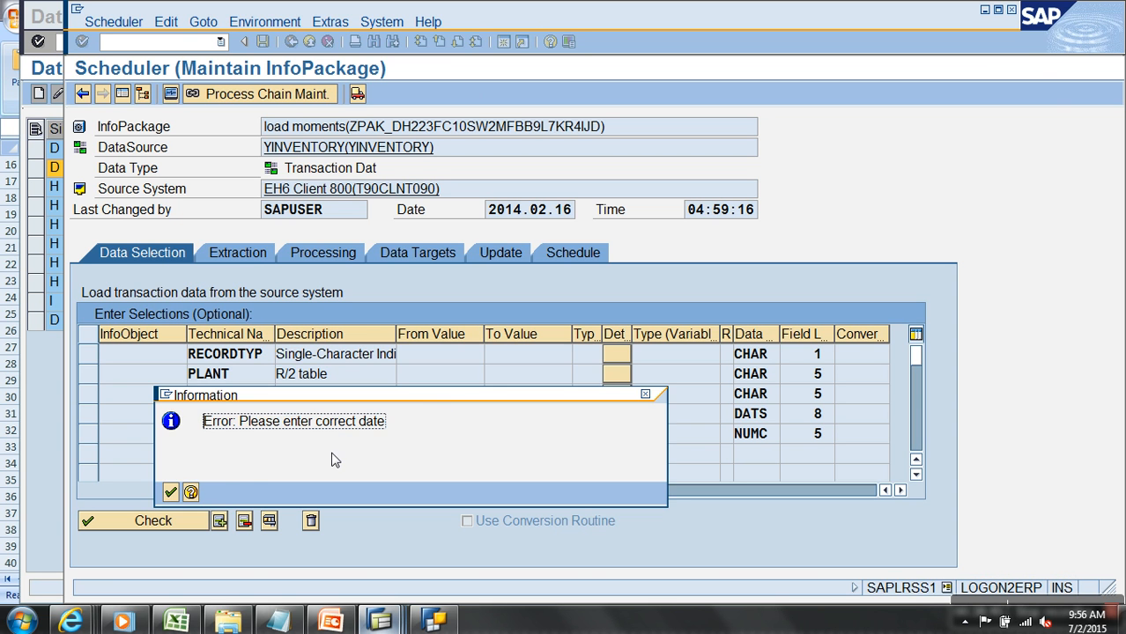
left_click(170, 492)
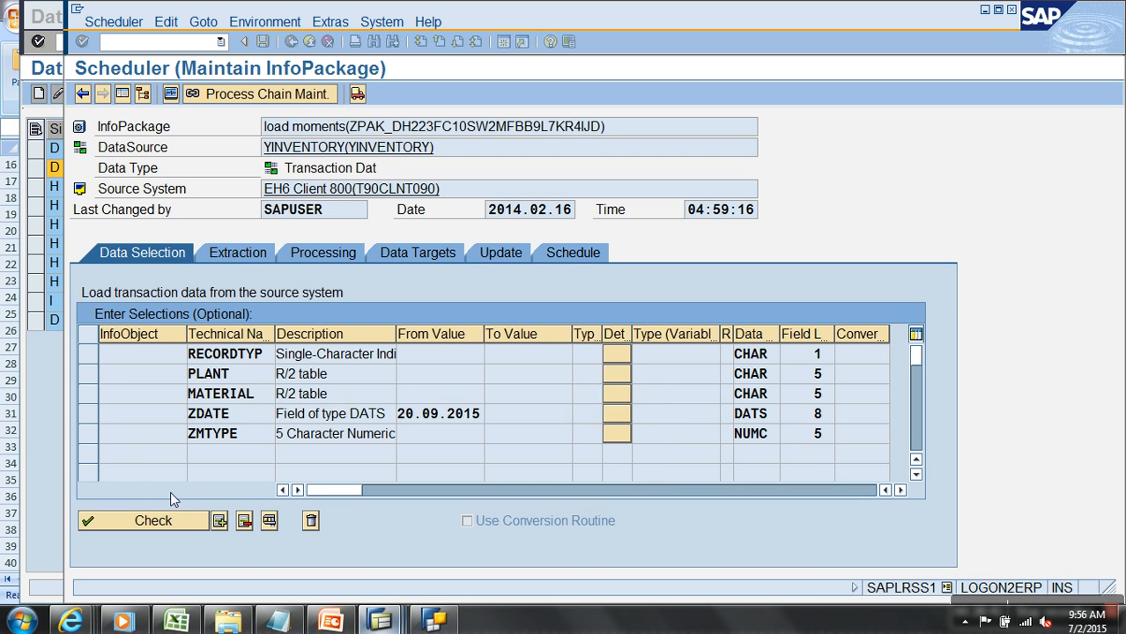
Step: Set the ZDATE from value in the data selection to 2015.09.20
left_click_drag(481, 414, 422, 418)
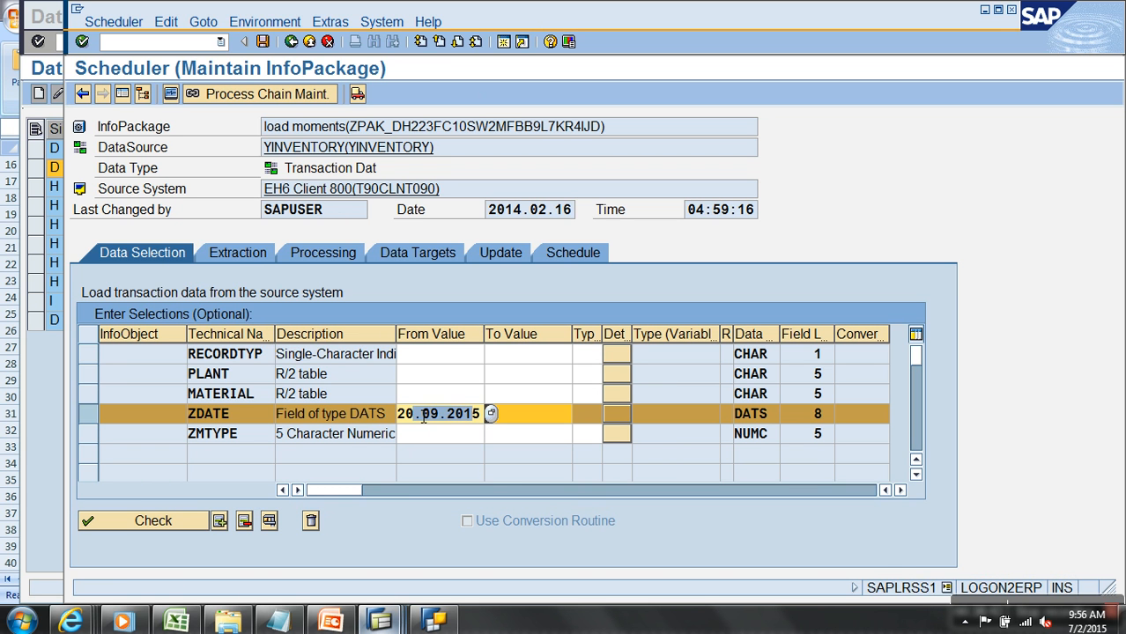
key("BackSpace")
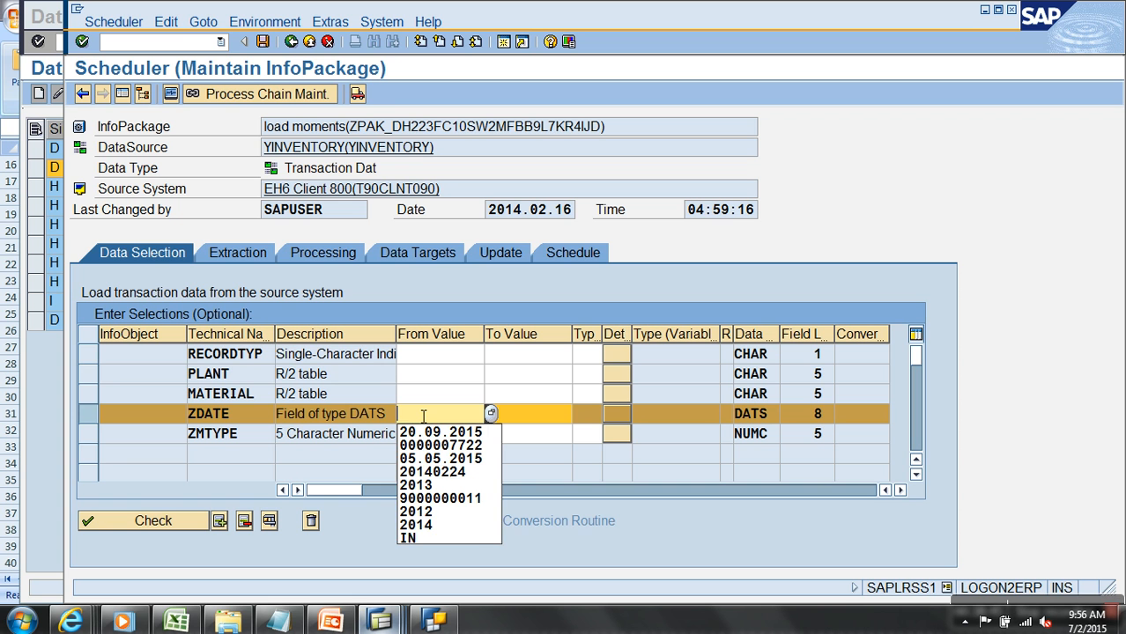
type("15.")
type("09.20")
key("Return")
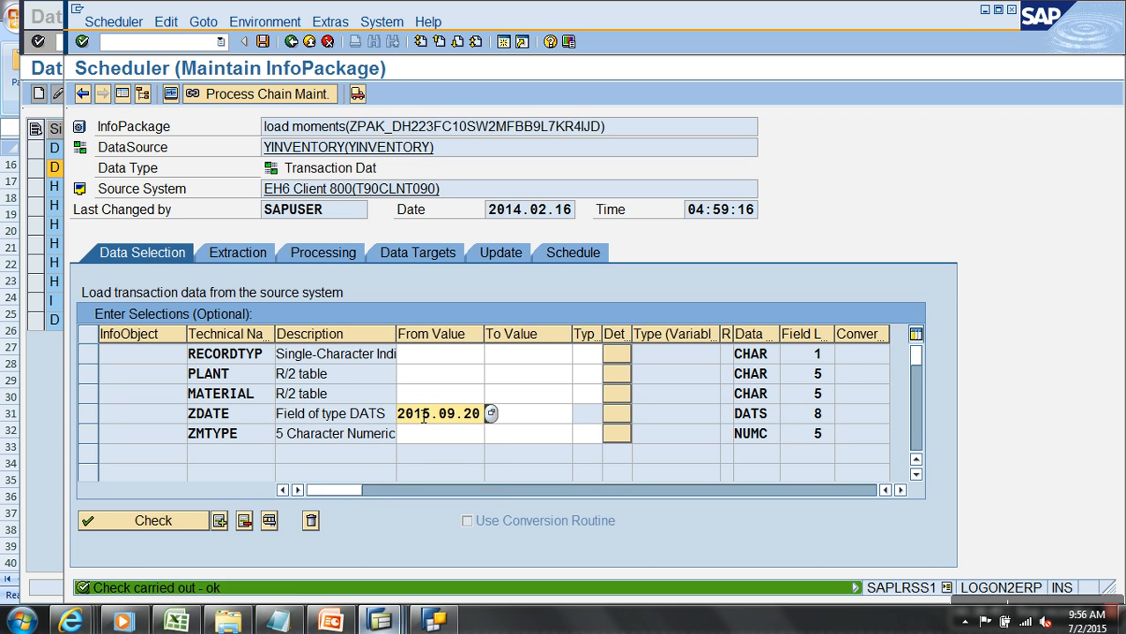
Step: Start the InfoPackage's data load immediately, check the new request's status in the monitor, and return to the modeling view
left_click(571, 256)
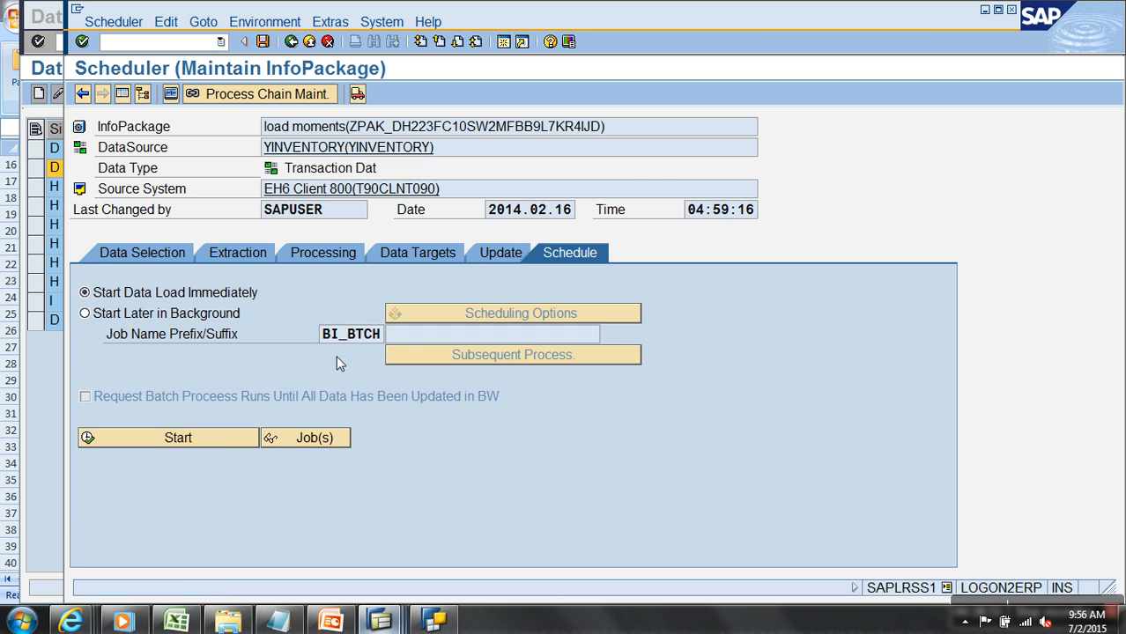
left_click(217, 435)
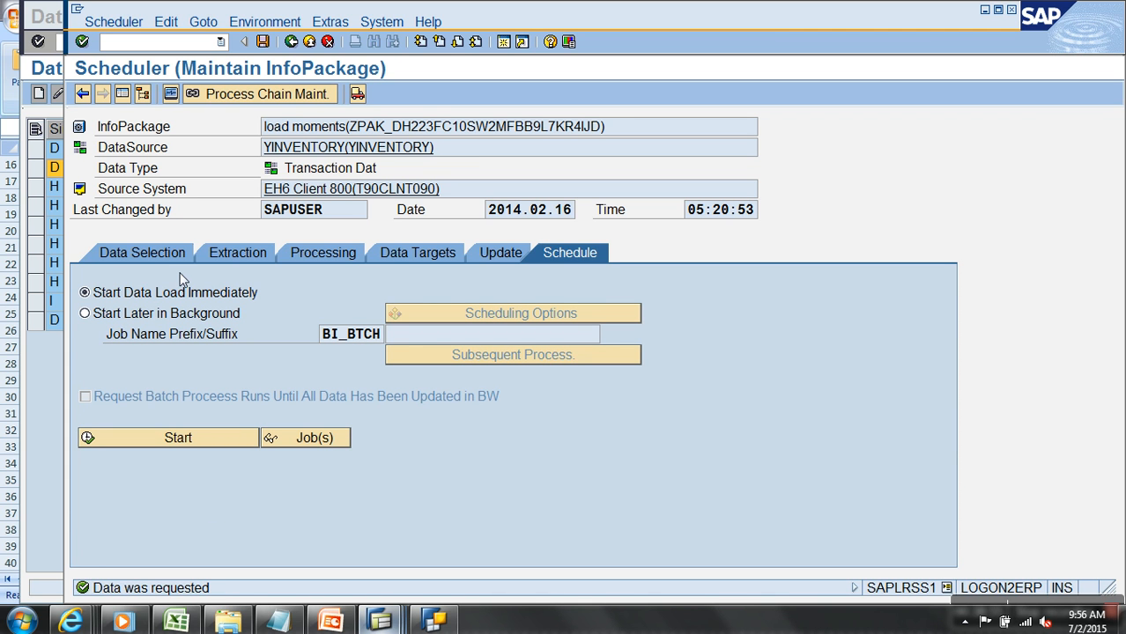
left_click(170, 93)
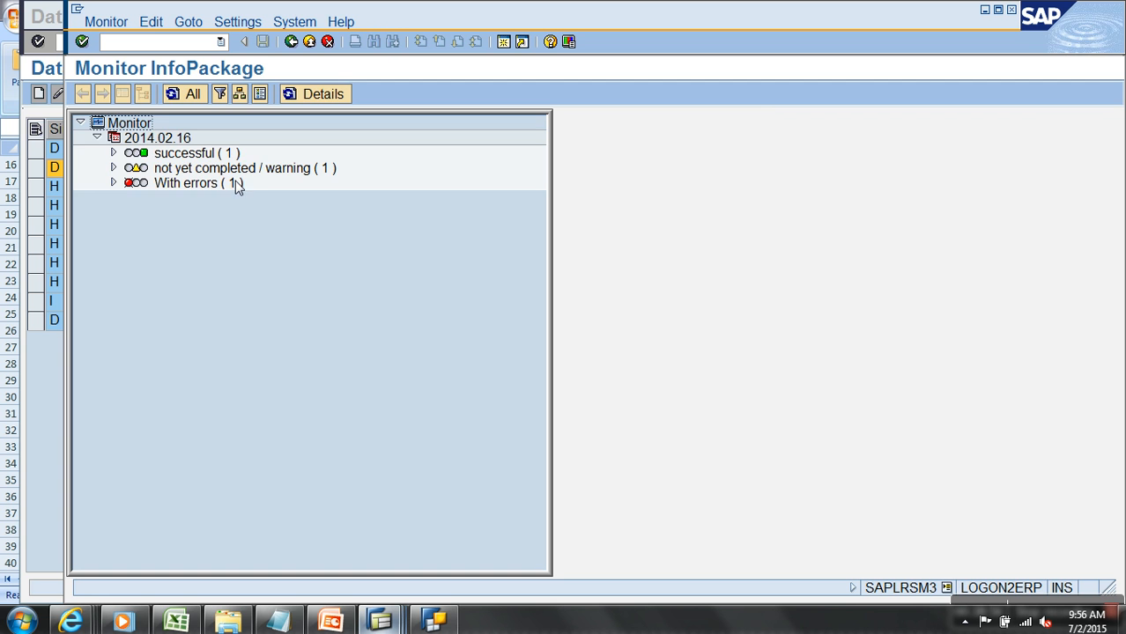
left_click(114, 168)
left_click(275, 220)
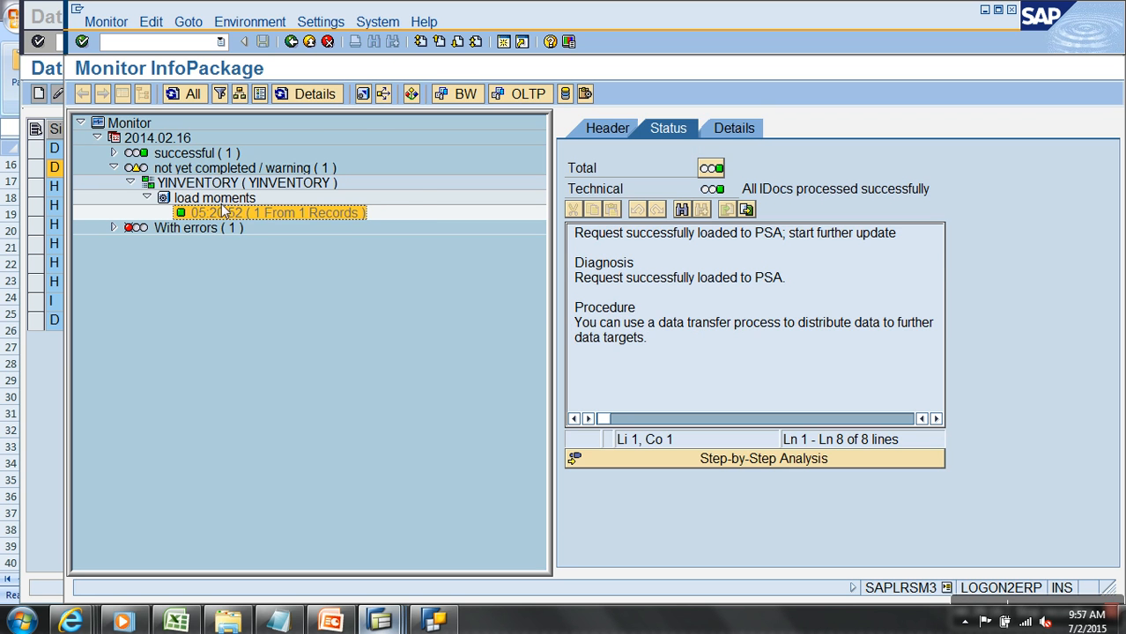
left_click(310, 42)
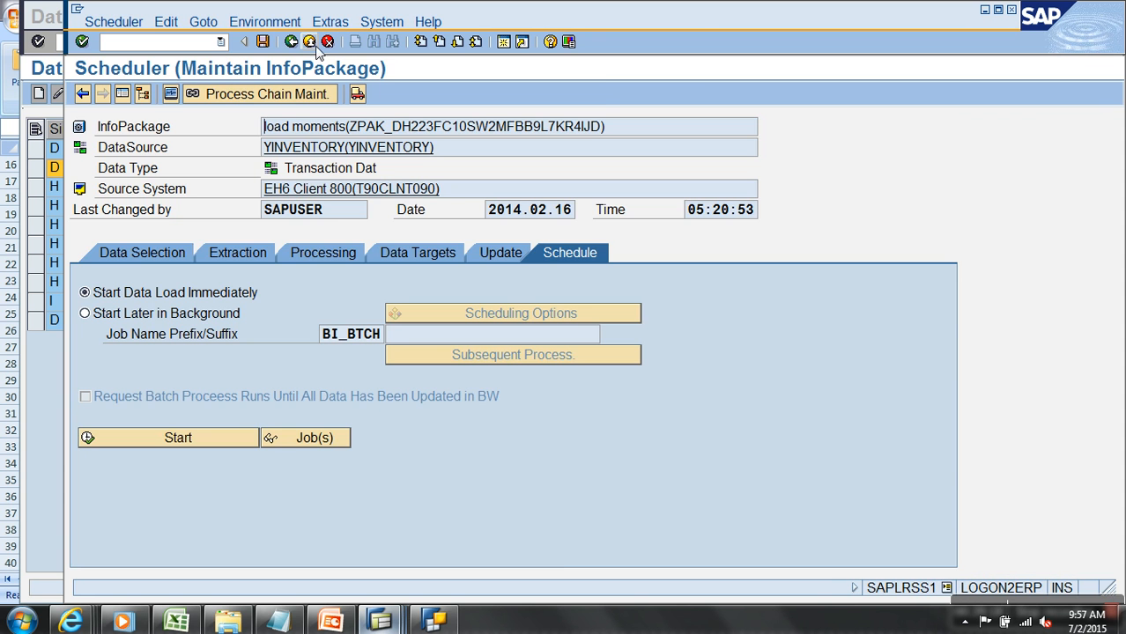
left_click(310, 42)
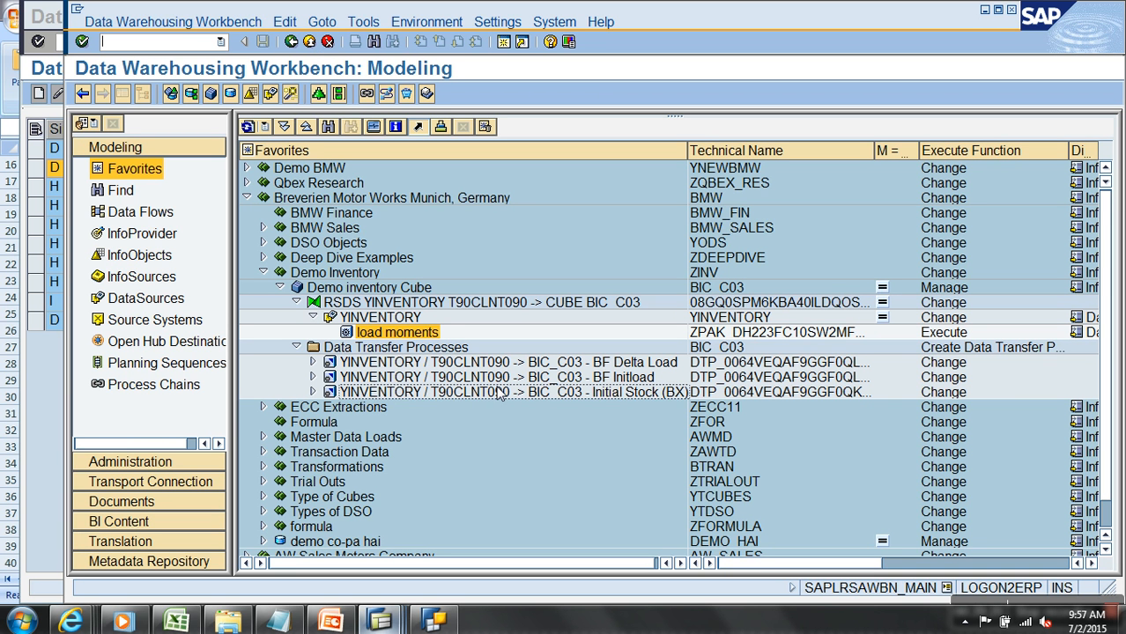
Step: Execute the BF Delta Load data transfer process of BIC_C03 and expand Data Package 1 in its request monitor
left_click(622, 365)
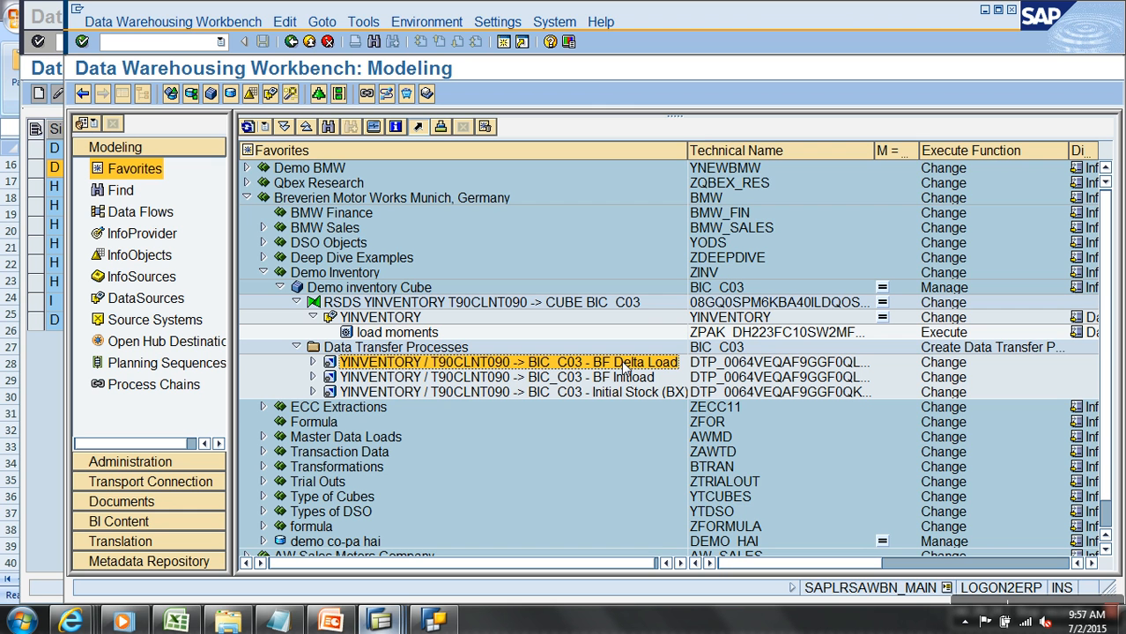
left_click(637, 393)
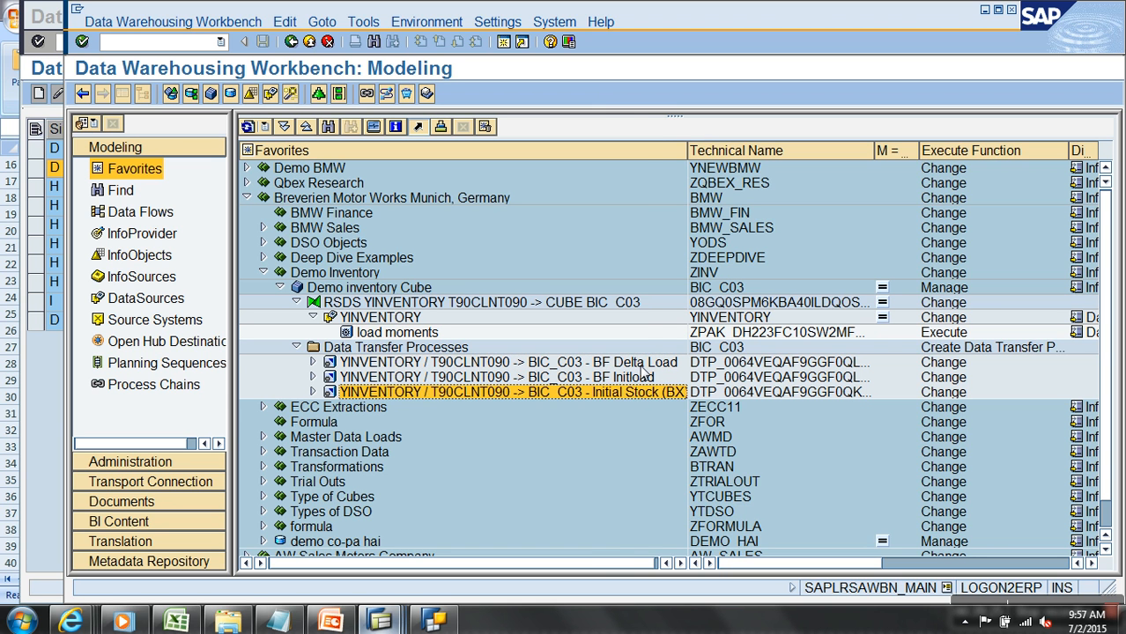
double_click(640, 364)
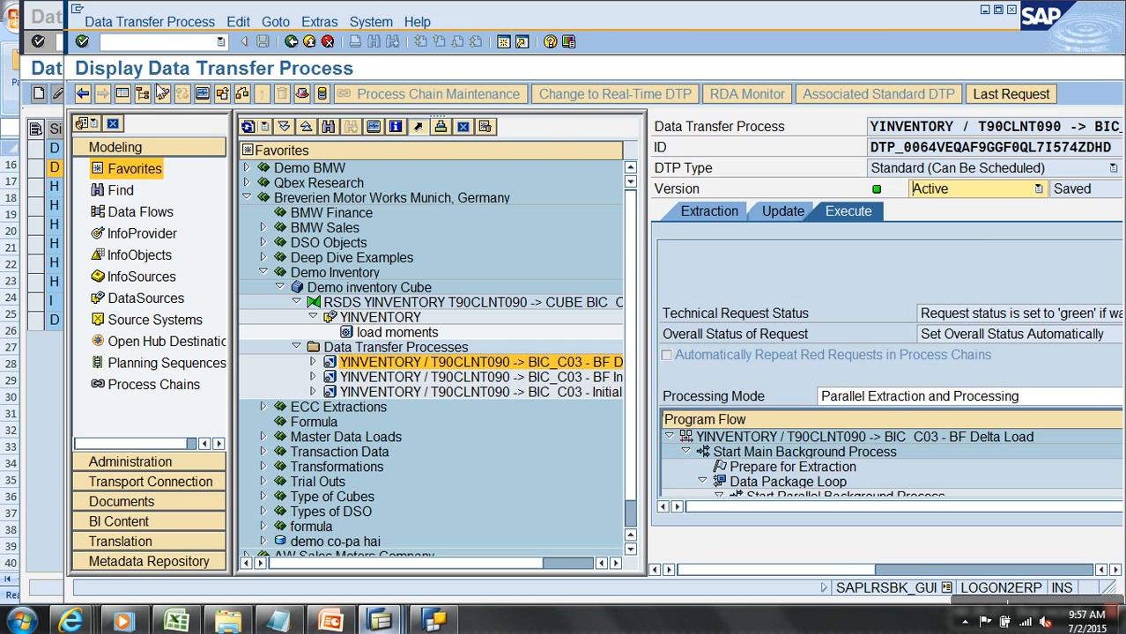
left_click(122, 93)
left_click(631, 397)
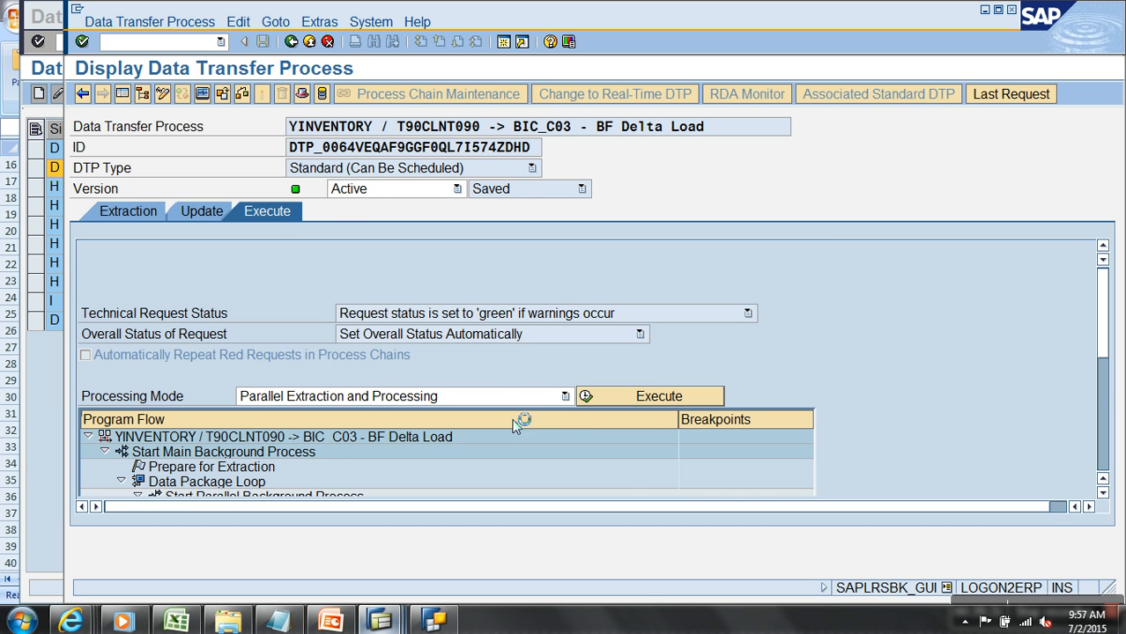
left_click(400, 366)
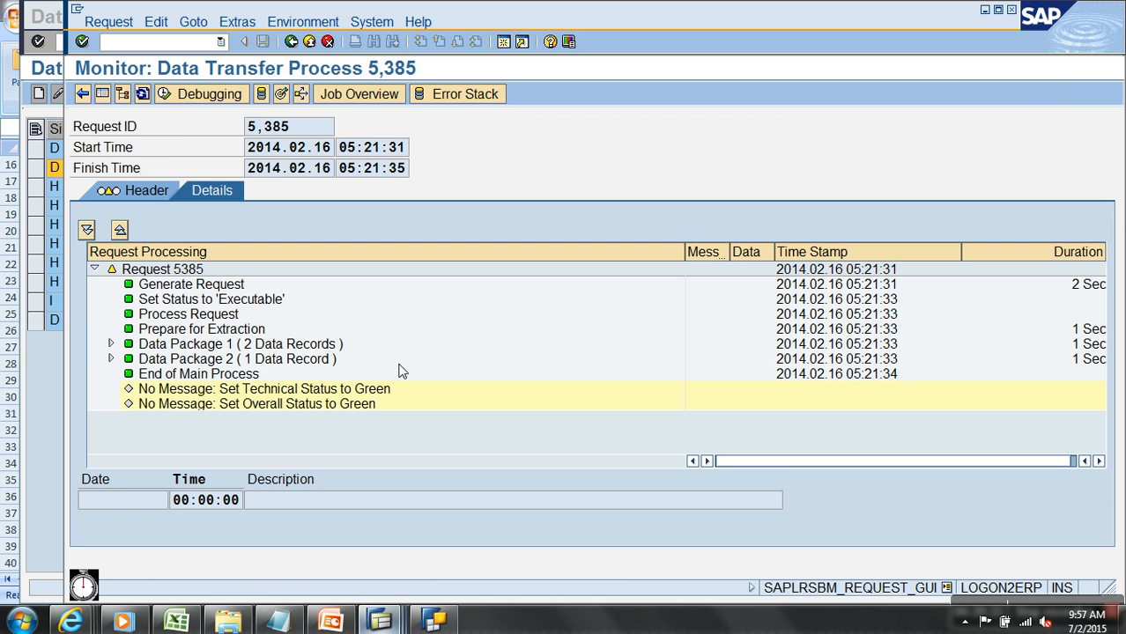
left_click(111, 345)
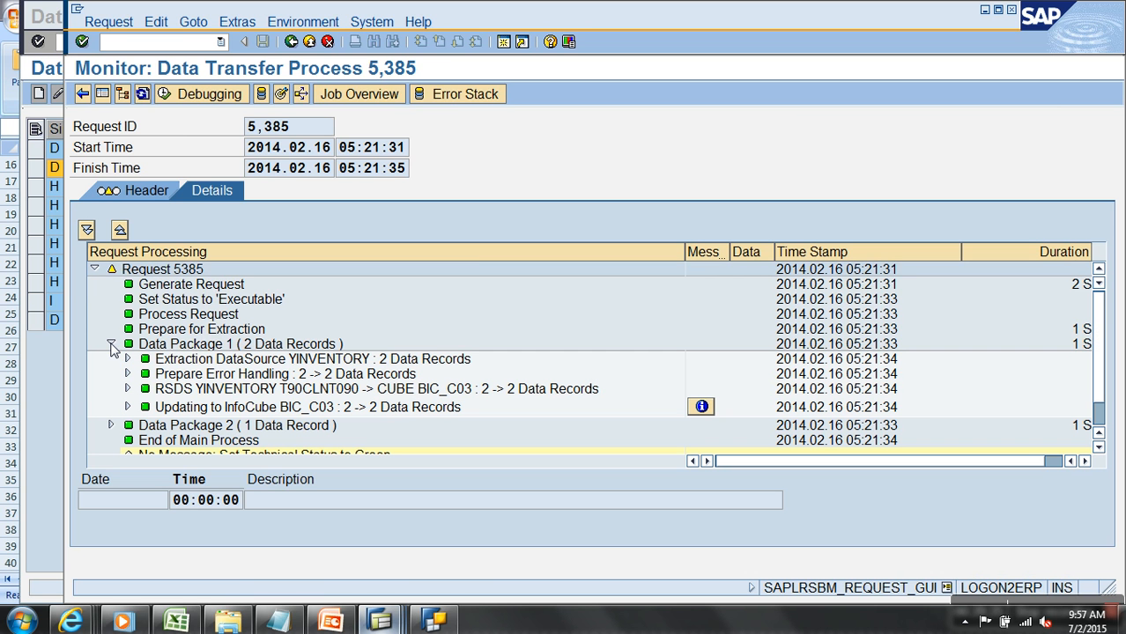
left_click(338, 375)
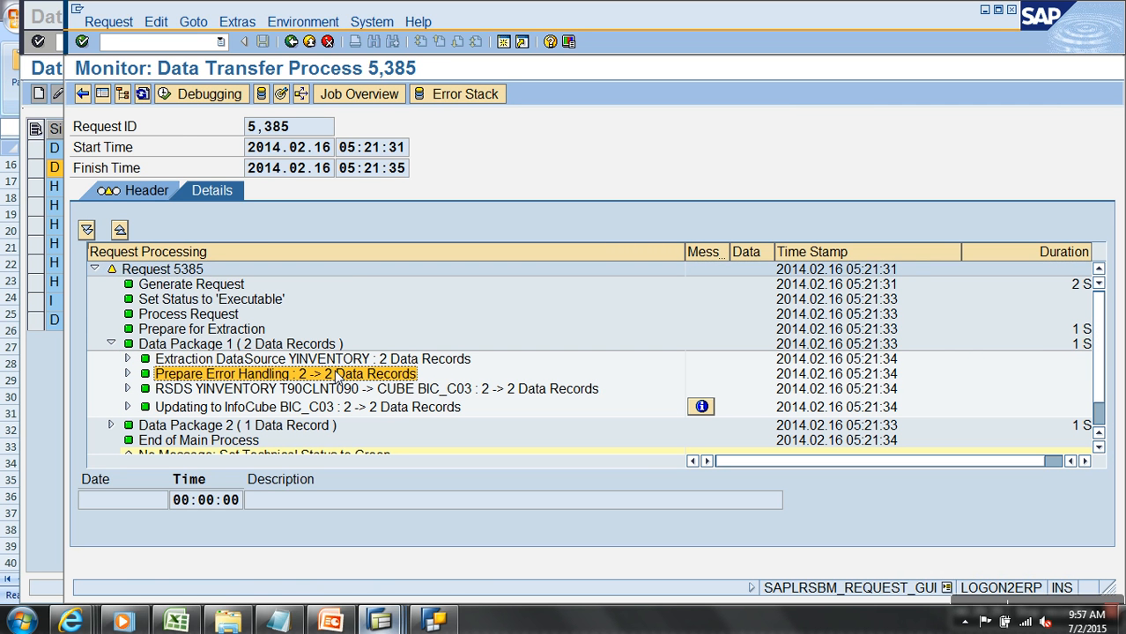
Step: Delete the newest load request from the Demo inventory Cube, refresh the request list, and return to the modeling view
left_click(280, 93)
left_click(88, 333)
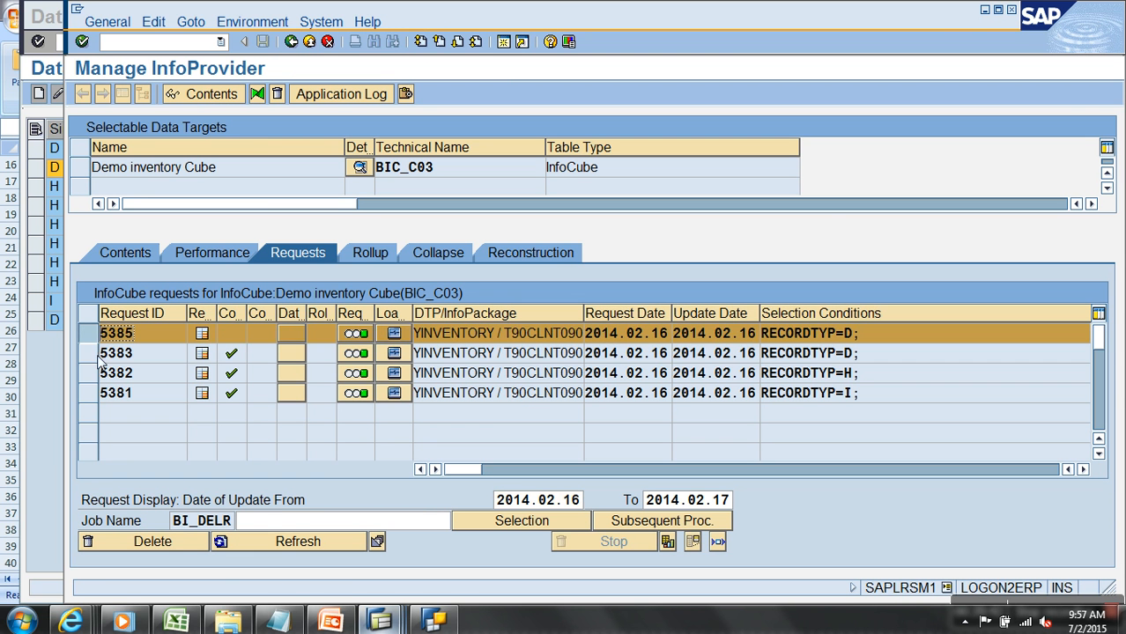
left_click(161, 542)
left_click(366, 338)
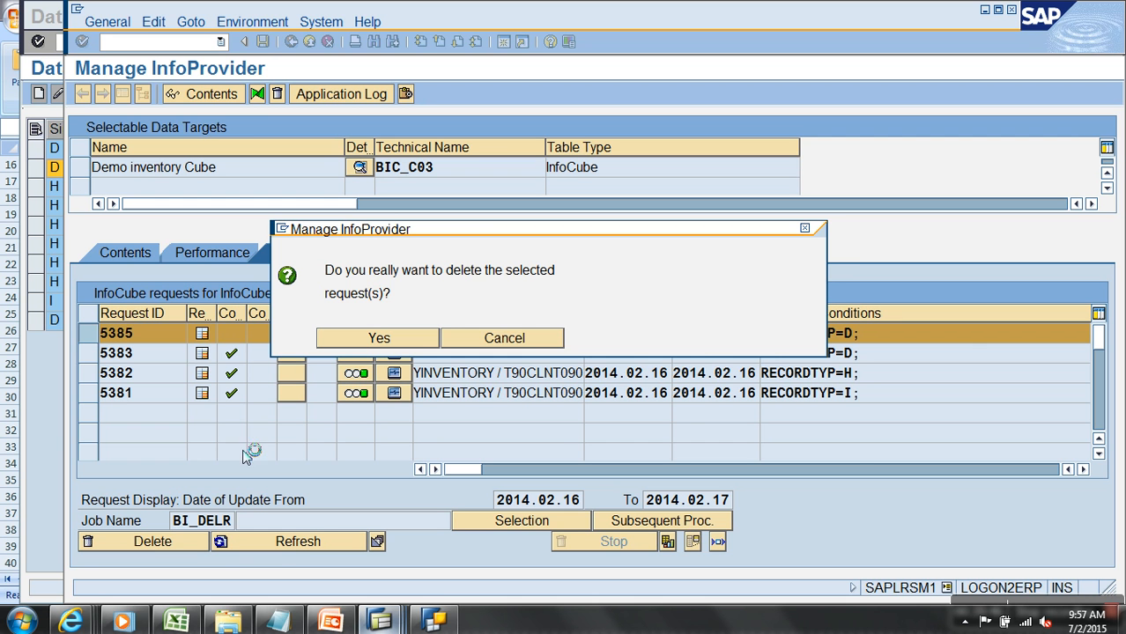
left_click(300, 541)
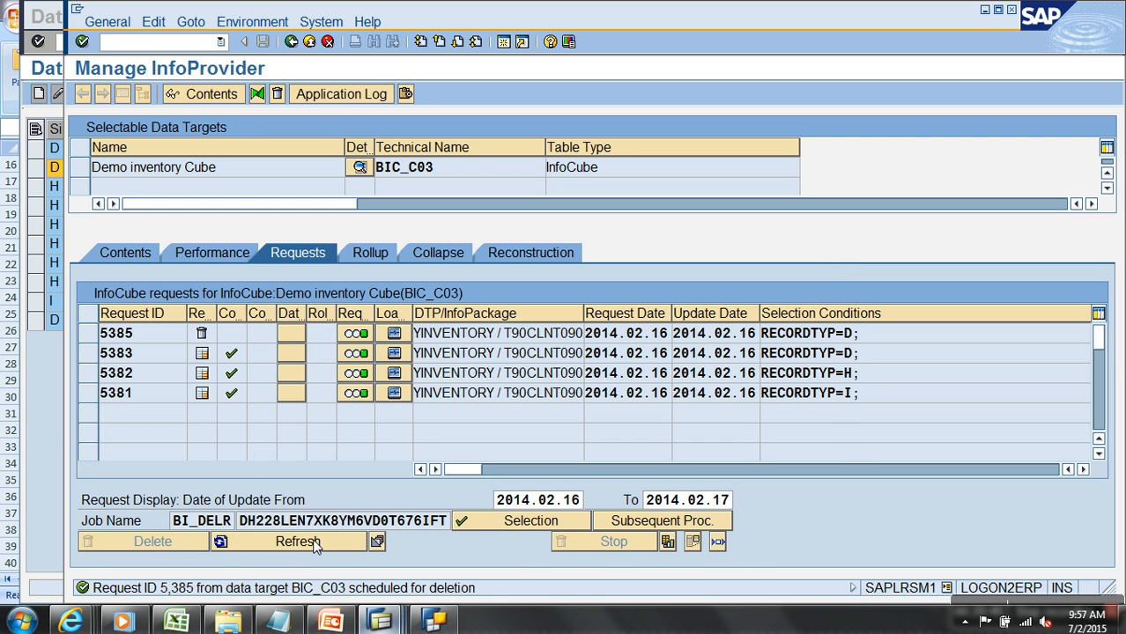
left_click(309, 41)
left_click(309, 41)
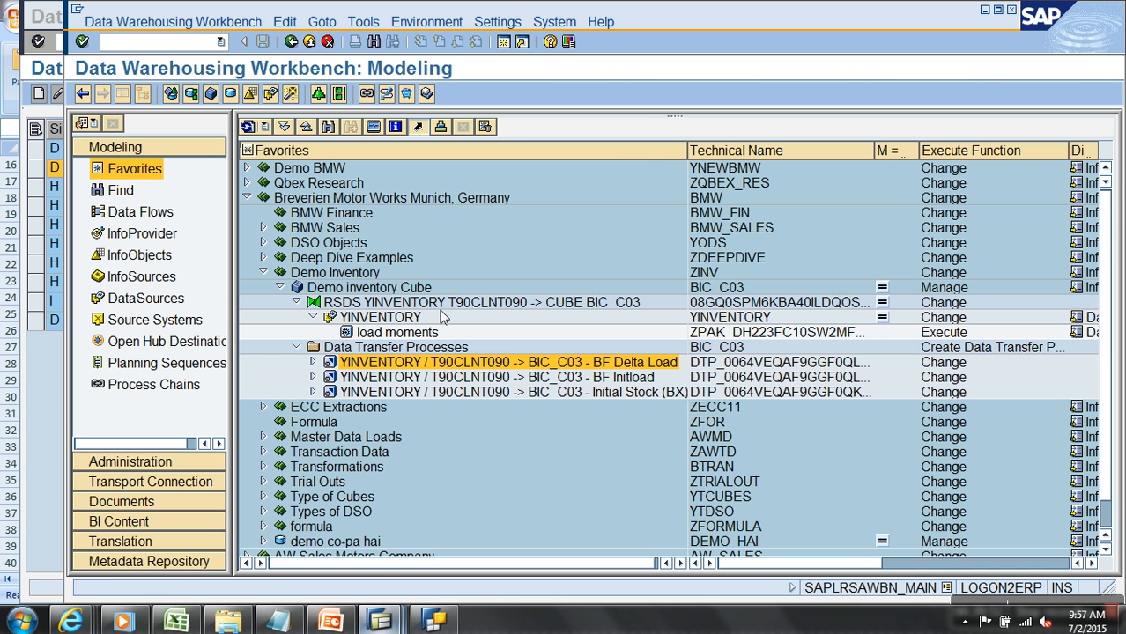
Step: Open the BF Delta Load data transfer process for changing and set its extraction filter's date to 2015.09.20
right_click(501, 364)
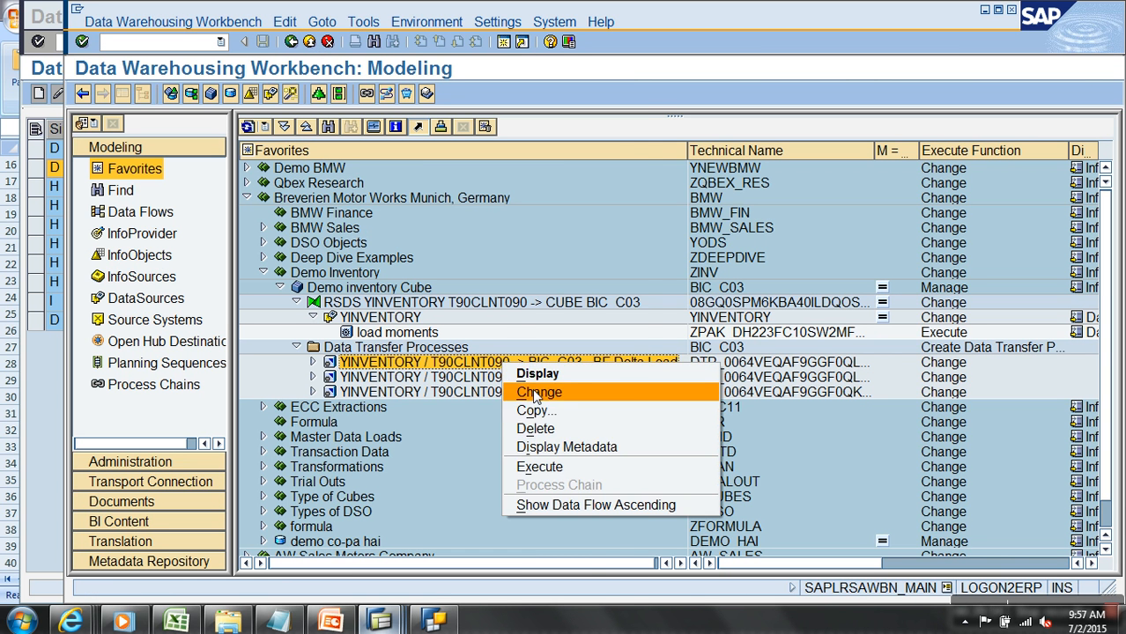
left_click(535, 394)
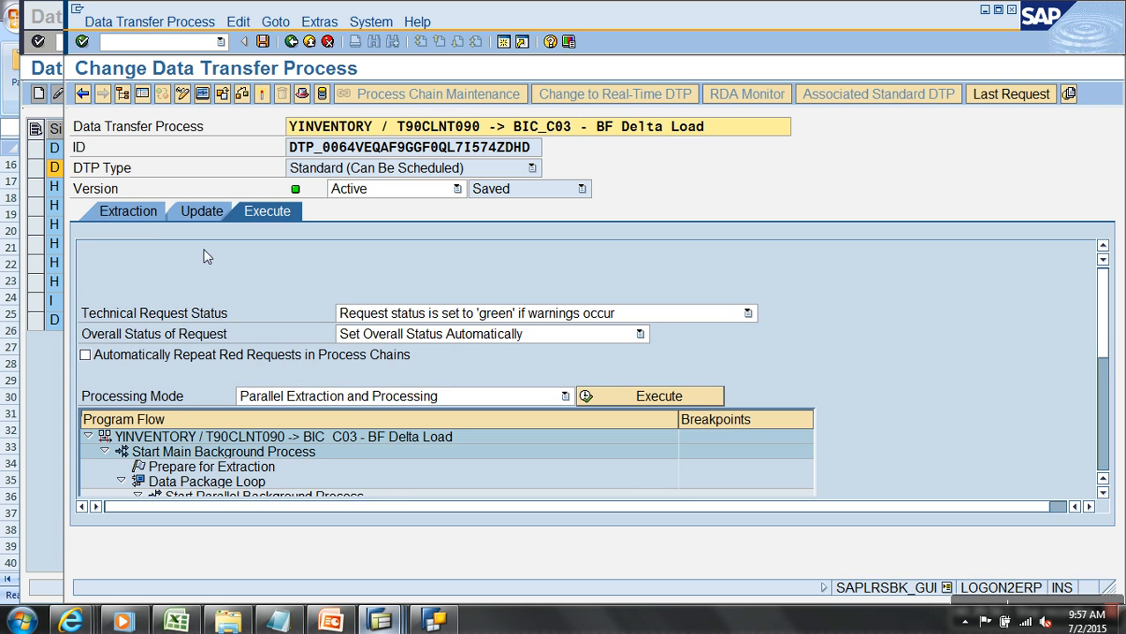
left_click(147, 216)
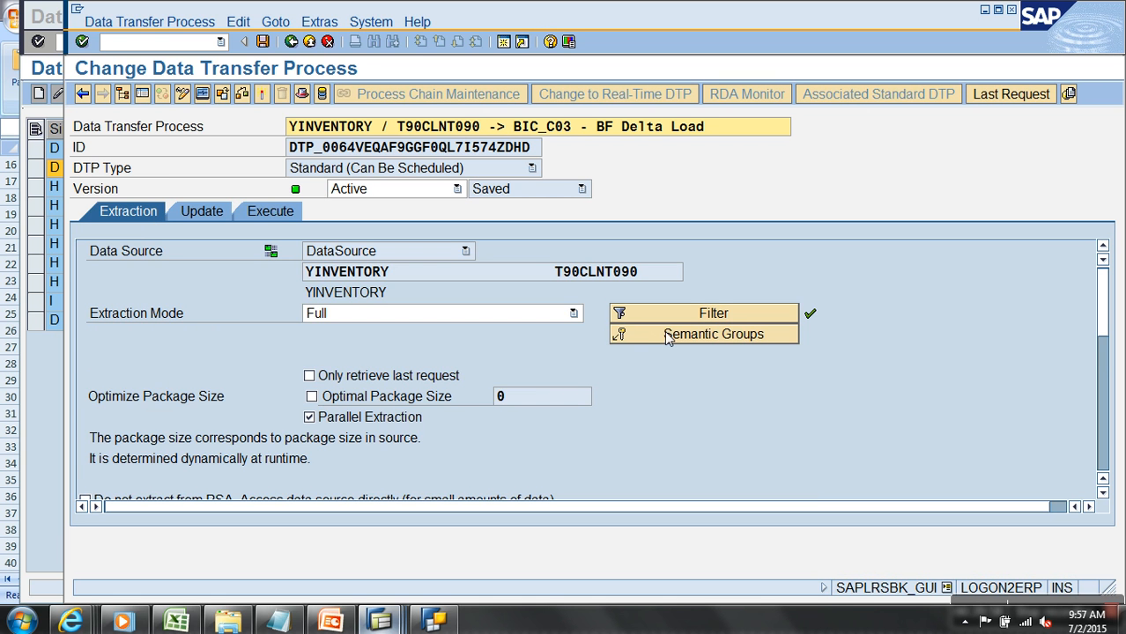
left_click(649, 317)
left_click(328, 334)
left_click(391, 329)
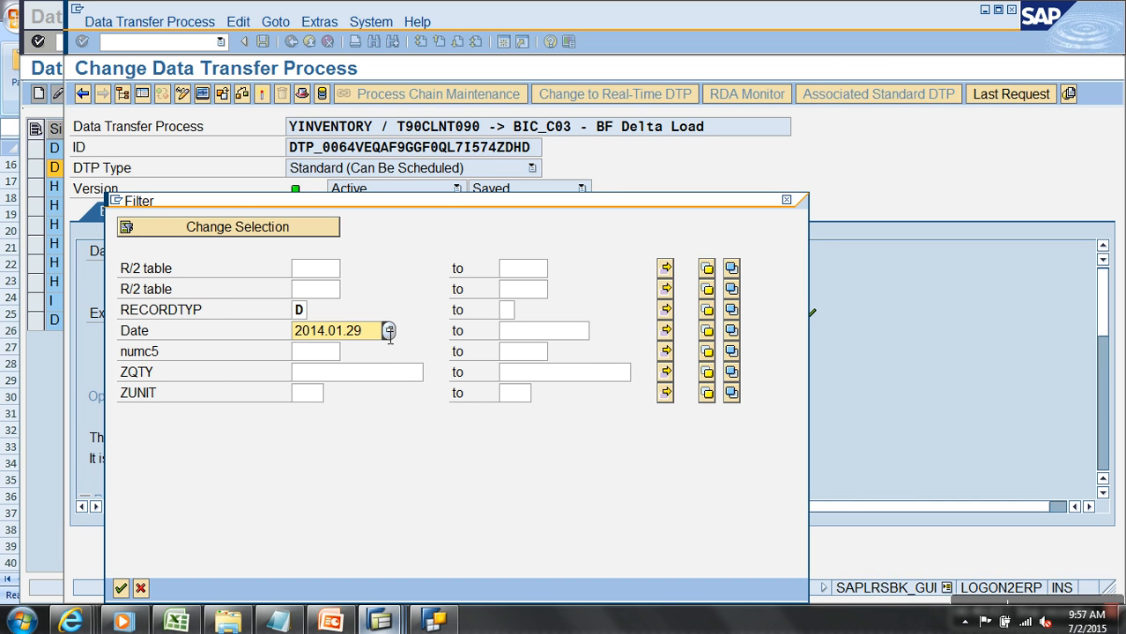
key("BackSpace")
key("BackSpace")
key("BackSpace")
key("BackSpace")
key("BackSpace")
key("BackSpace")
key("BackSpace")
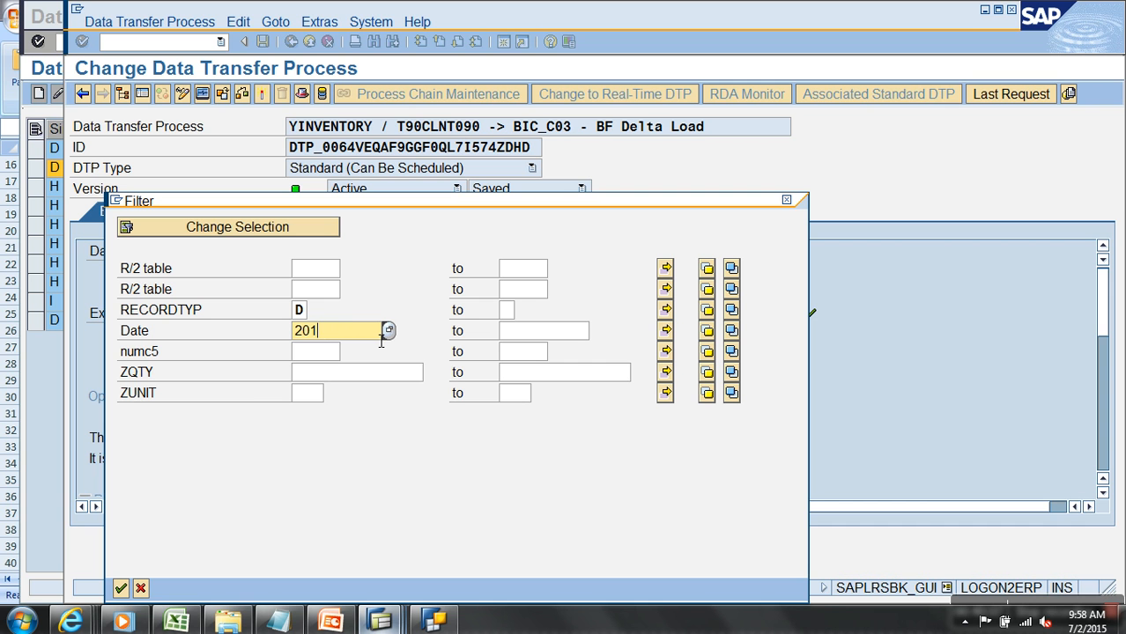
type("5.09.20")
left_click(120, 587)
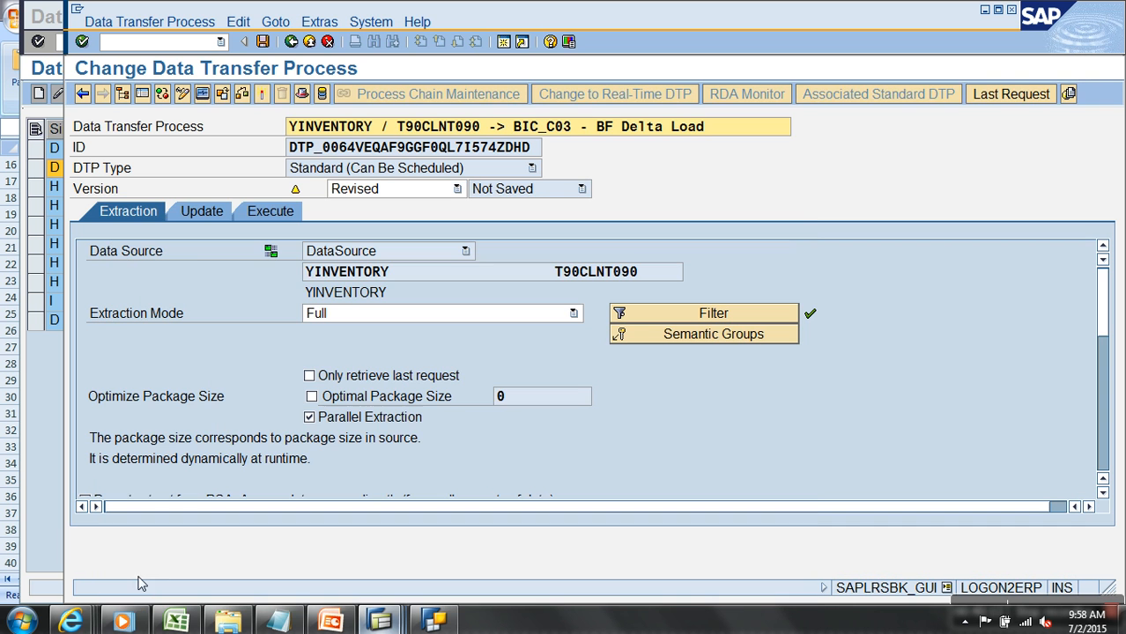
Step: Execute the revised BF Delta Load data transfer process and agree to display its request monitor
left_click(284, 214)
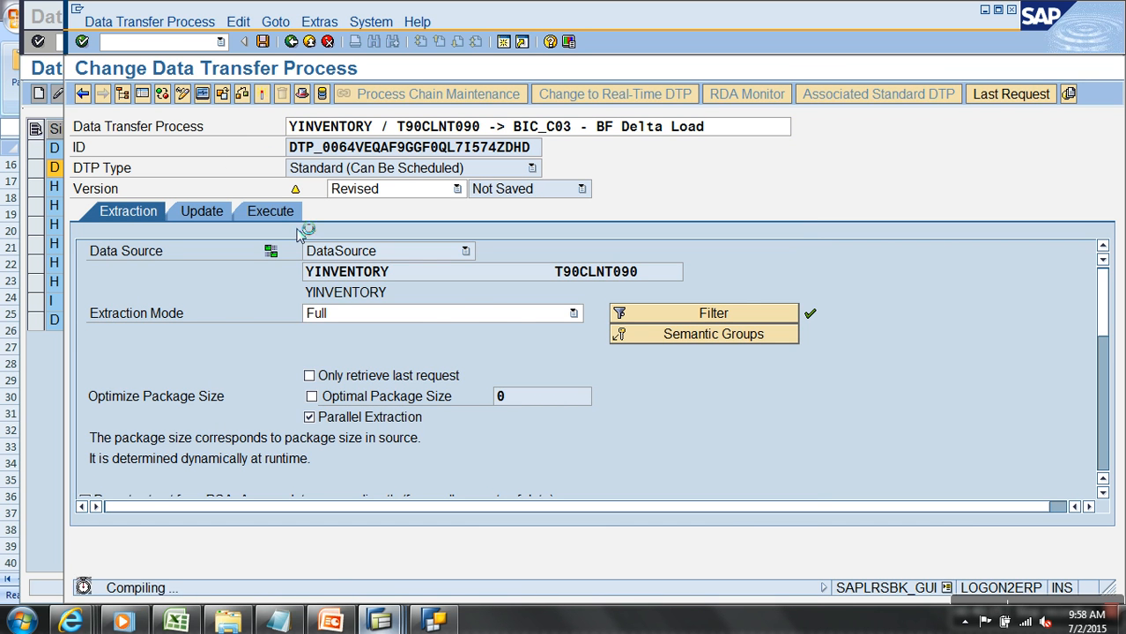
left_click(667, 400)
left_click(379, 358)
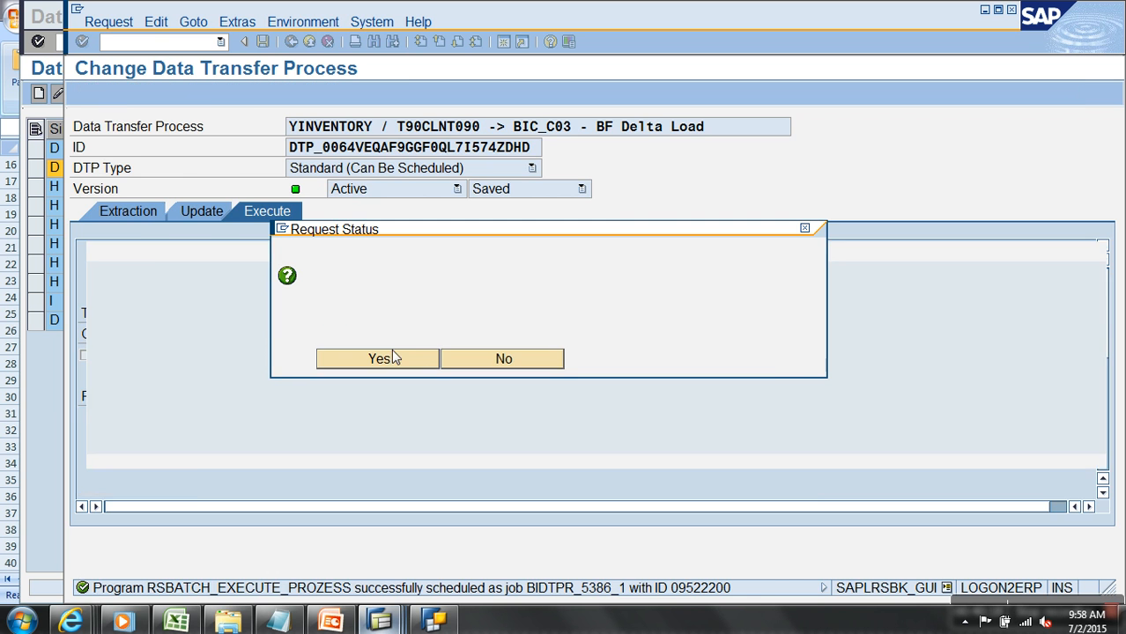
Step: Return to the modeling view and open the request management of the Demo inventory Cube
left_click(82, 93)
left_click(316, 44)
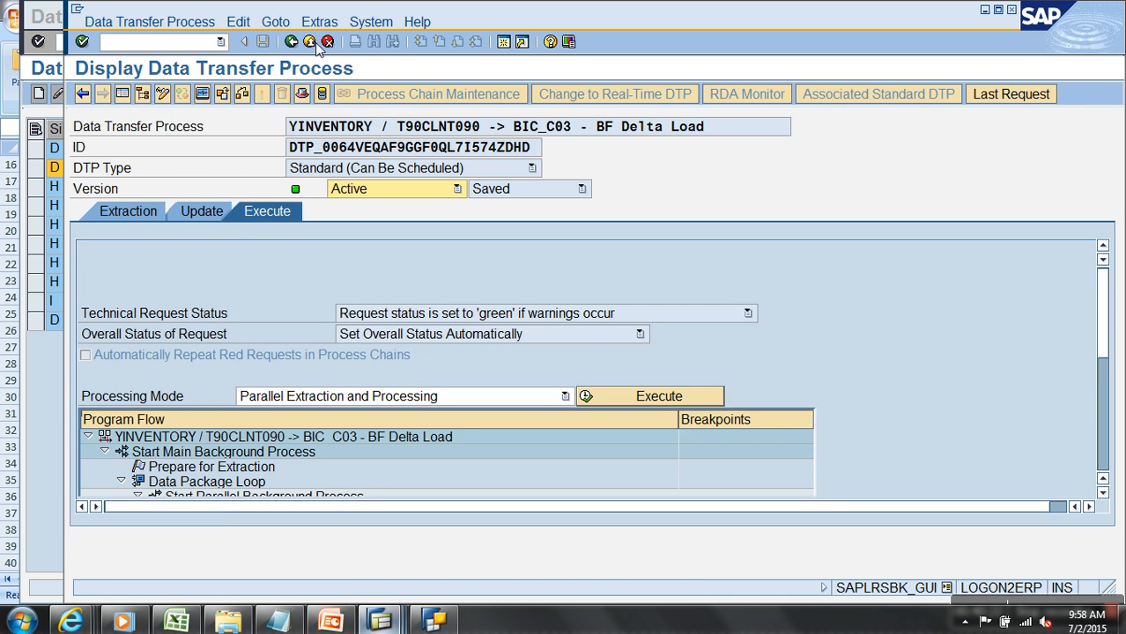
left_click(316, 44)
right_click(363, 287)
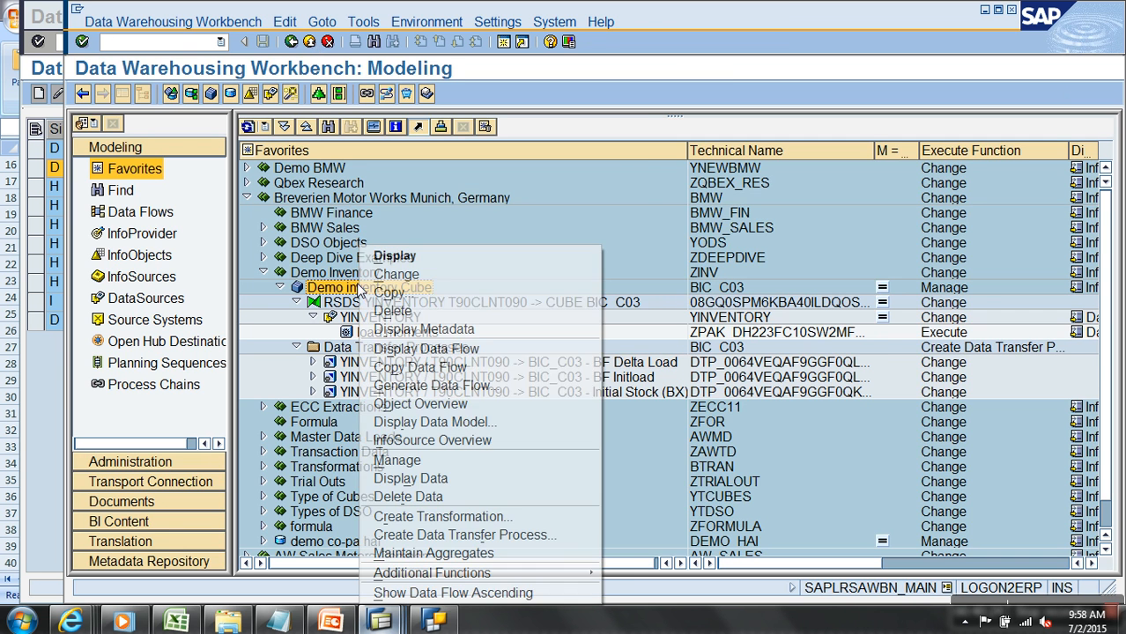
left_click(407, 460)
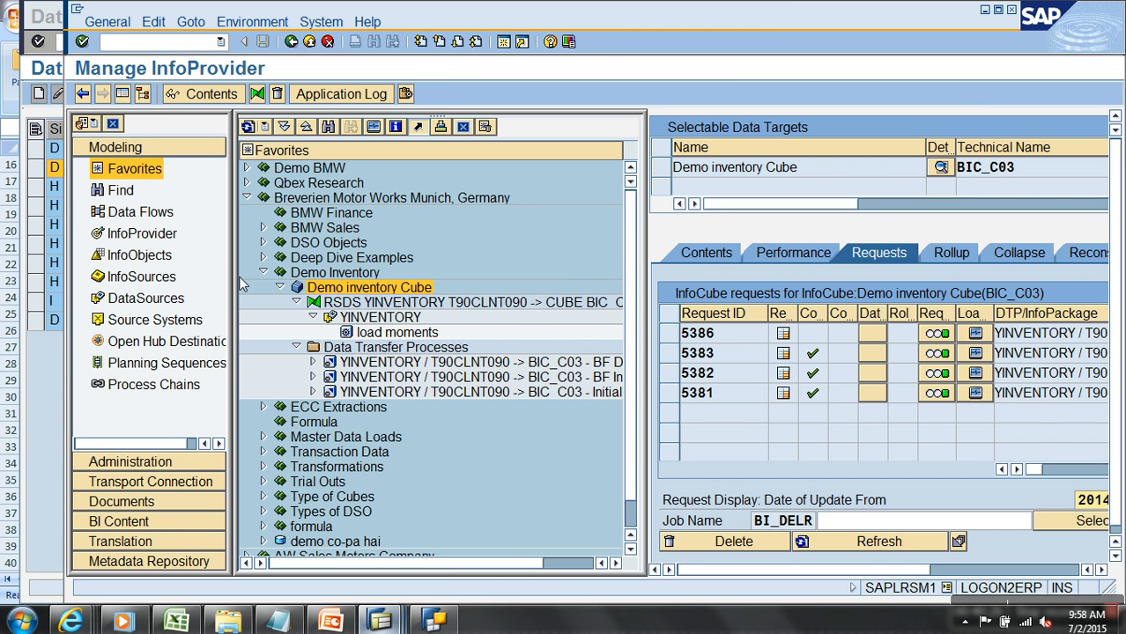
Step: Examine the Demo inventory Cube's full request list, and reload the STOCK report in the BEx Web browser window
left_click(122, 93)
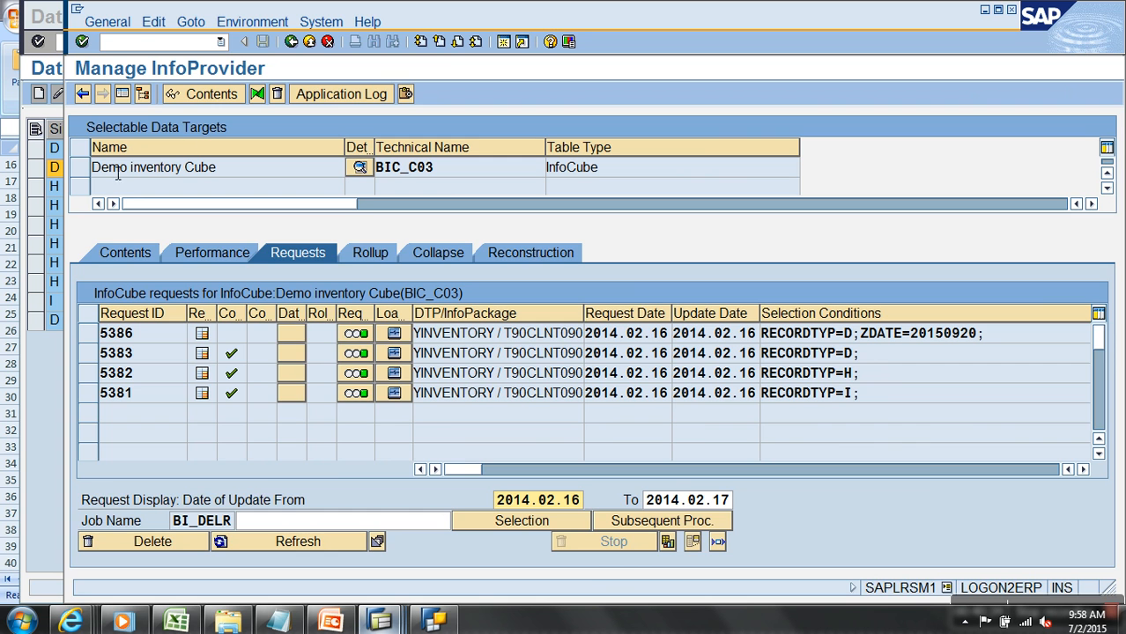
left_click(70, 622)
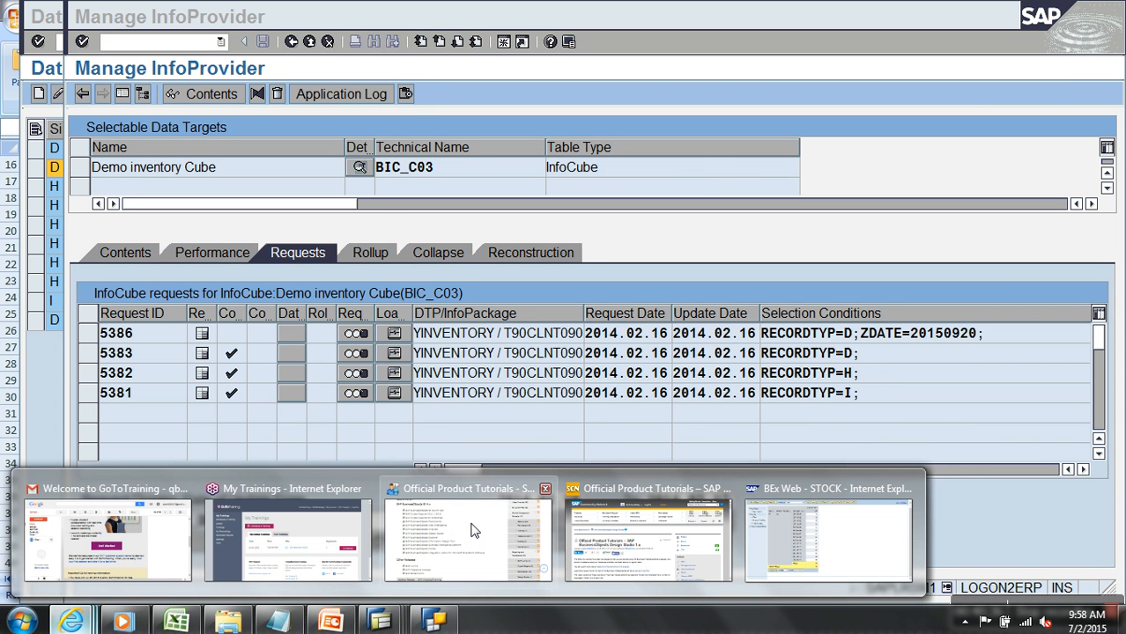
left_click(879, 520)
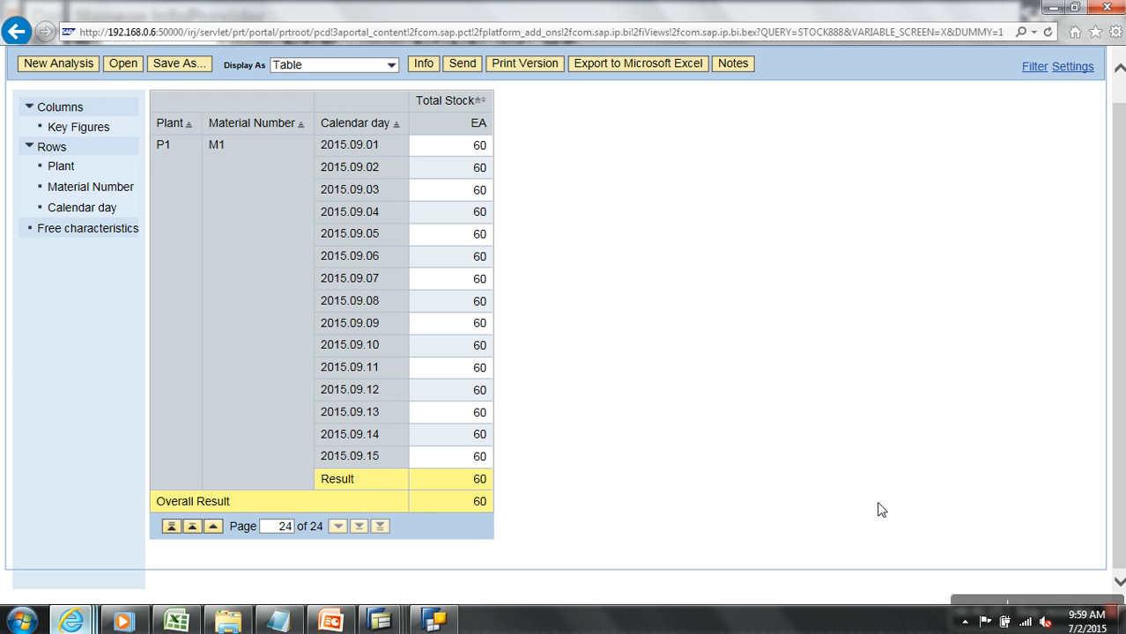
left_click(1046, 32)
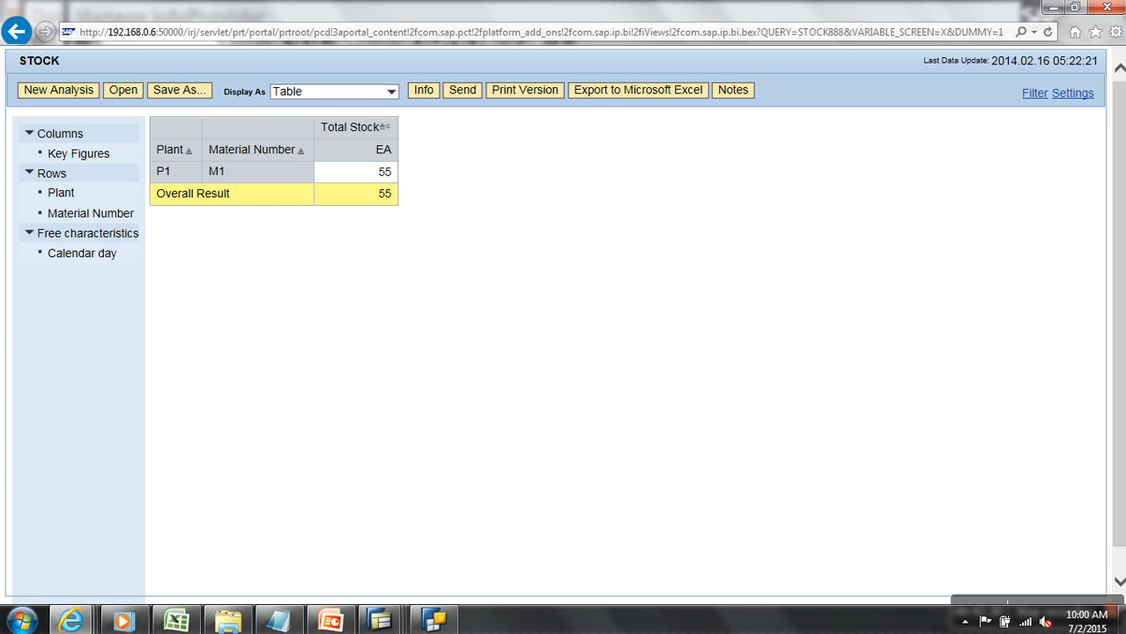
Step: Return to the SAP modeling view and delete all data from the Demo inventory Cube, accepting the deletion log
key("alt+Tab")
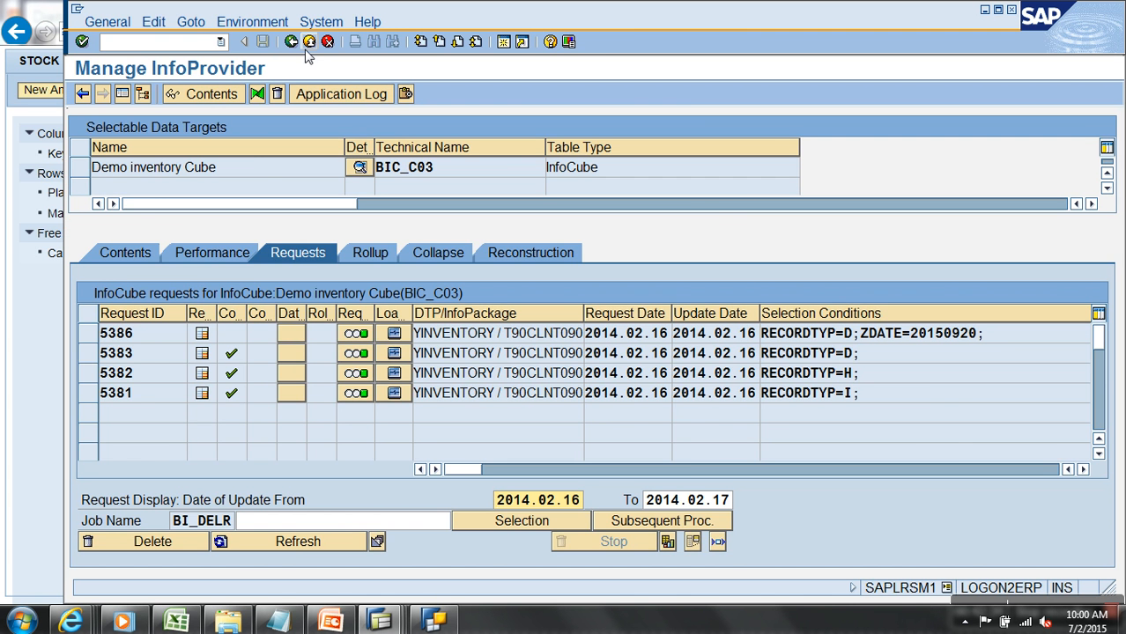
left_click(309, 42)
right_click(359, 291)
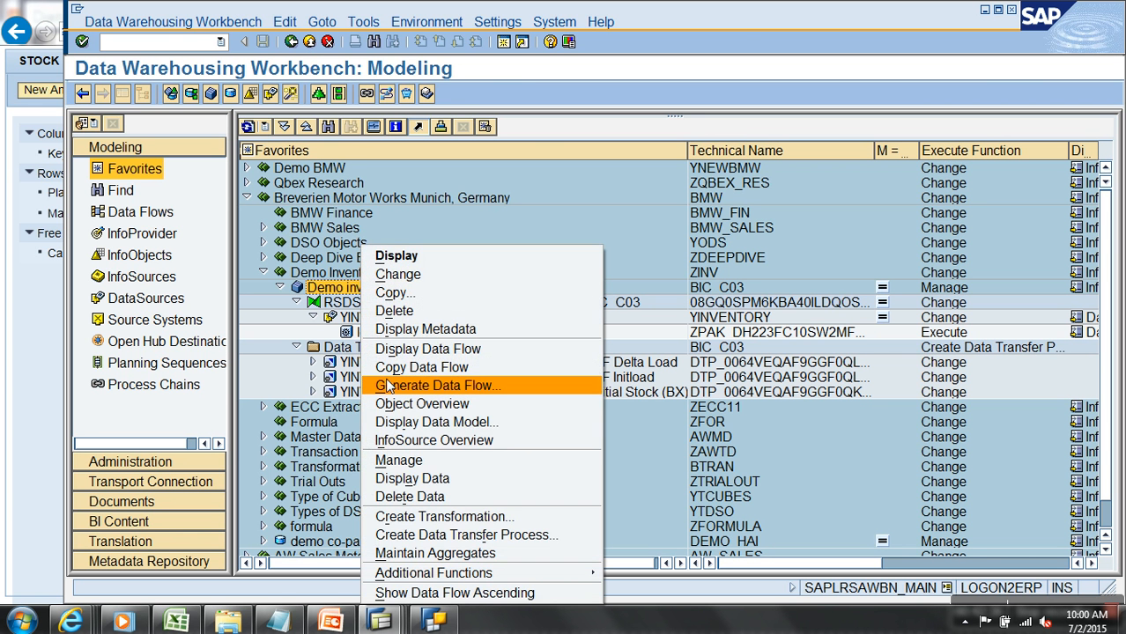
left_click(422, 497)
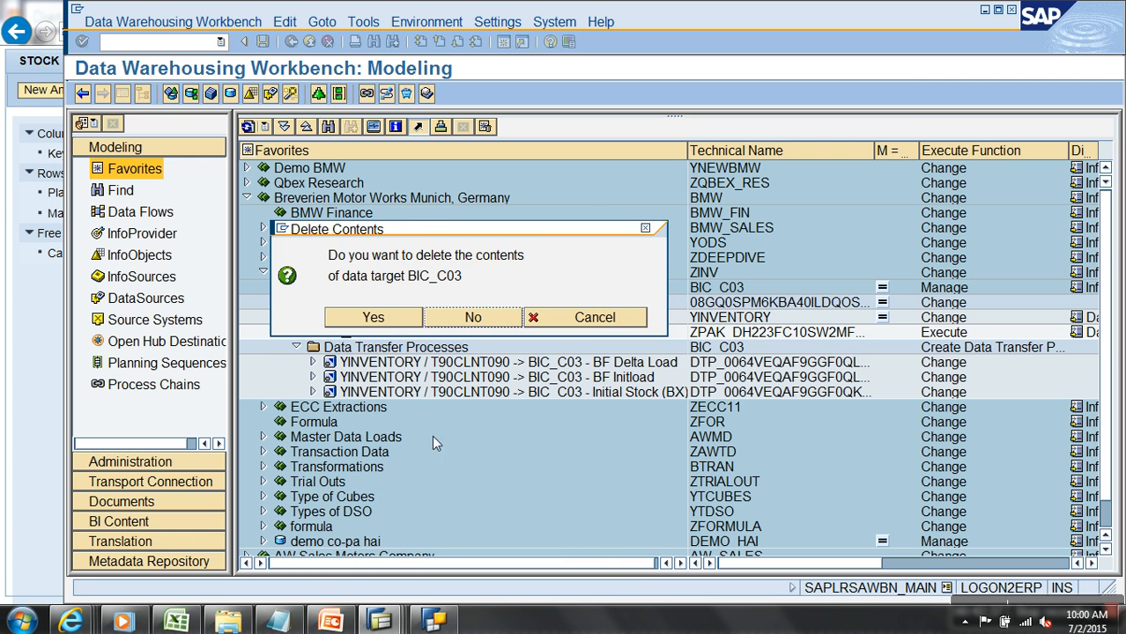
left_click(392, 325)
left_click(499, 339)
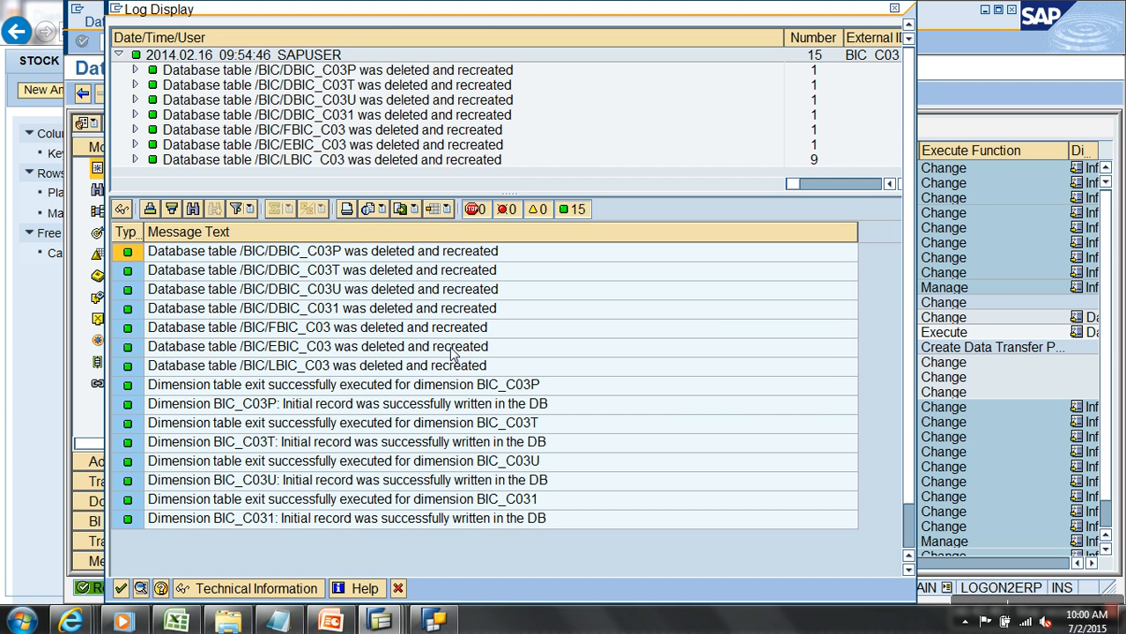
left_click(121, 589)
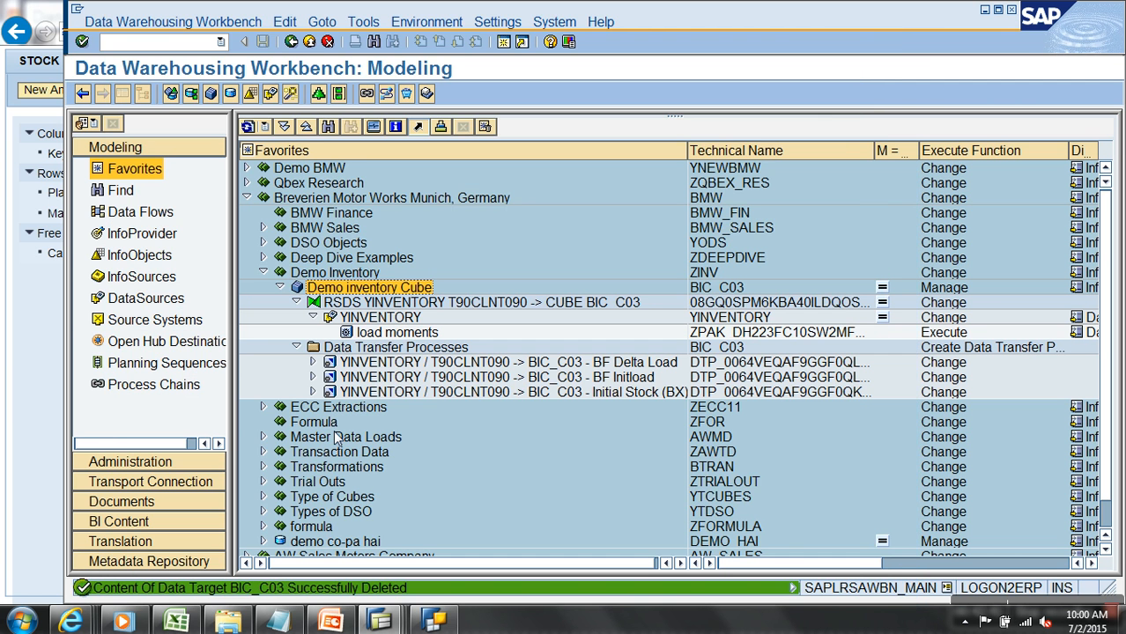
Step: Execute the BF Initload data transfer process of the Demo inventory Cube and agree to display its request monitor
double_click(535, 378)
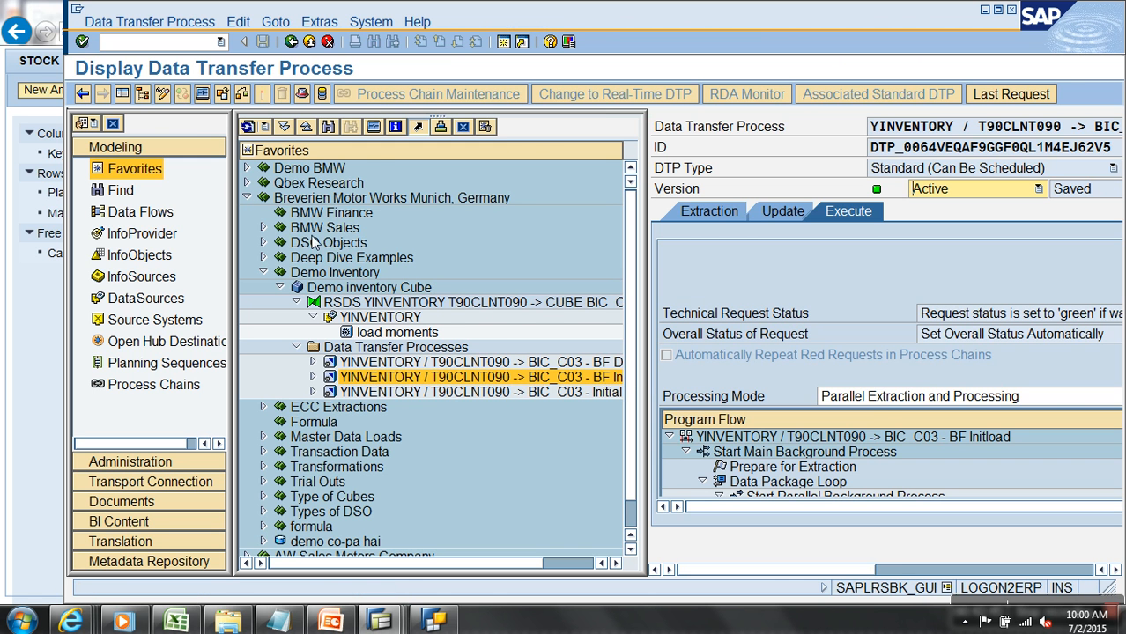
left_click(128, 93)
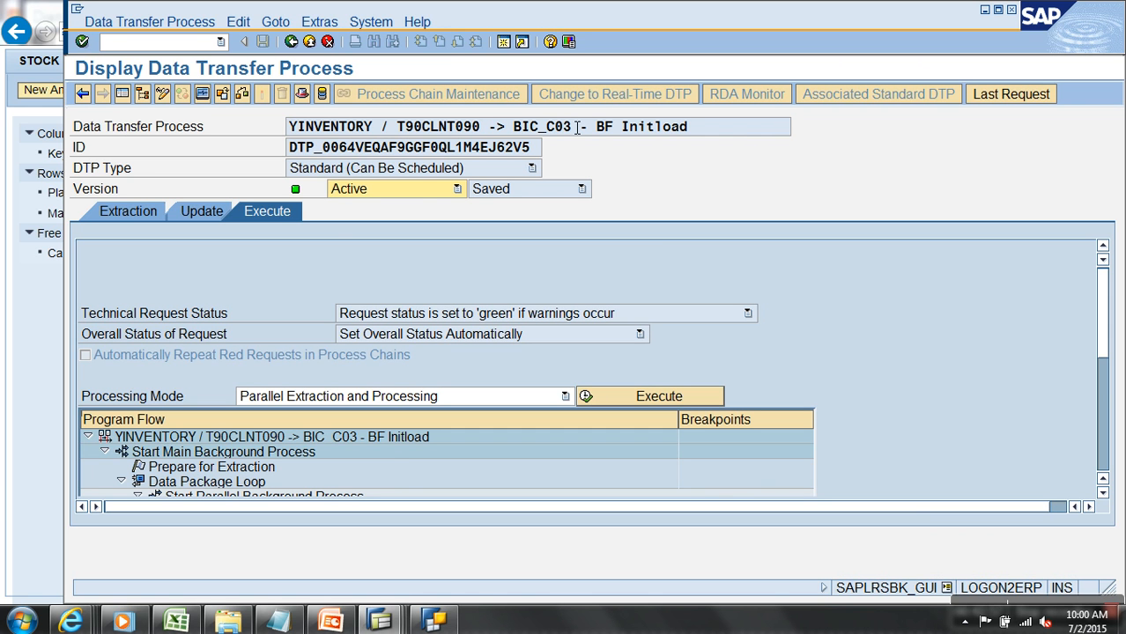
left_click_drag(603, 138, 724, 133)
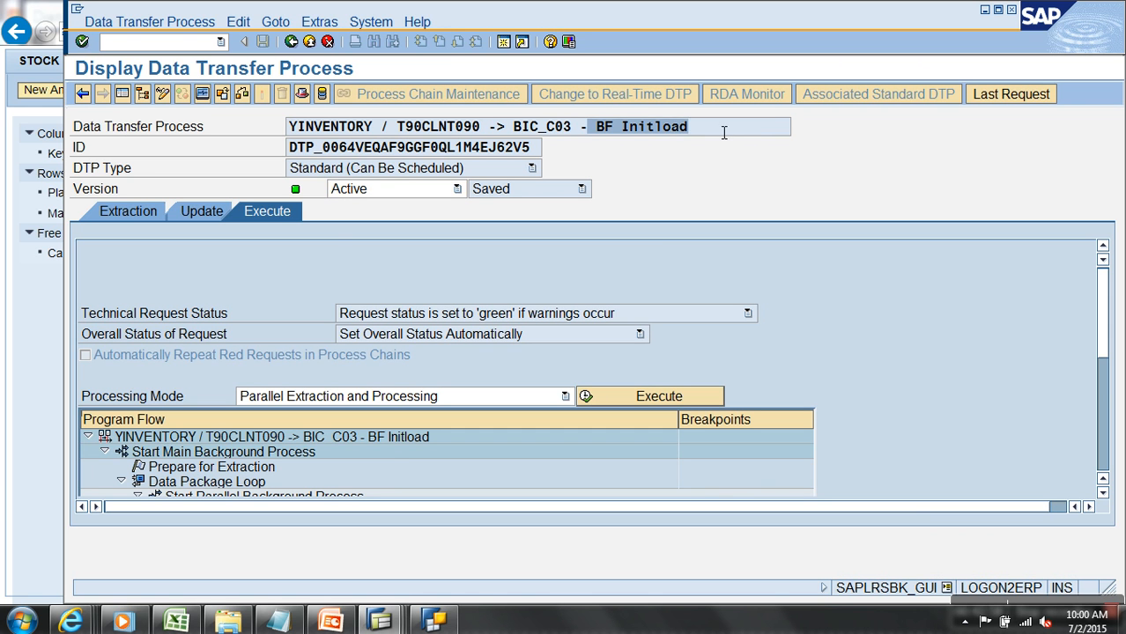
left_click(638, 399)
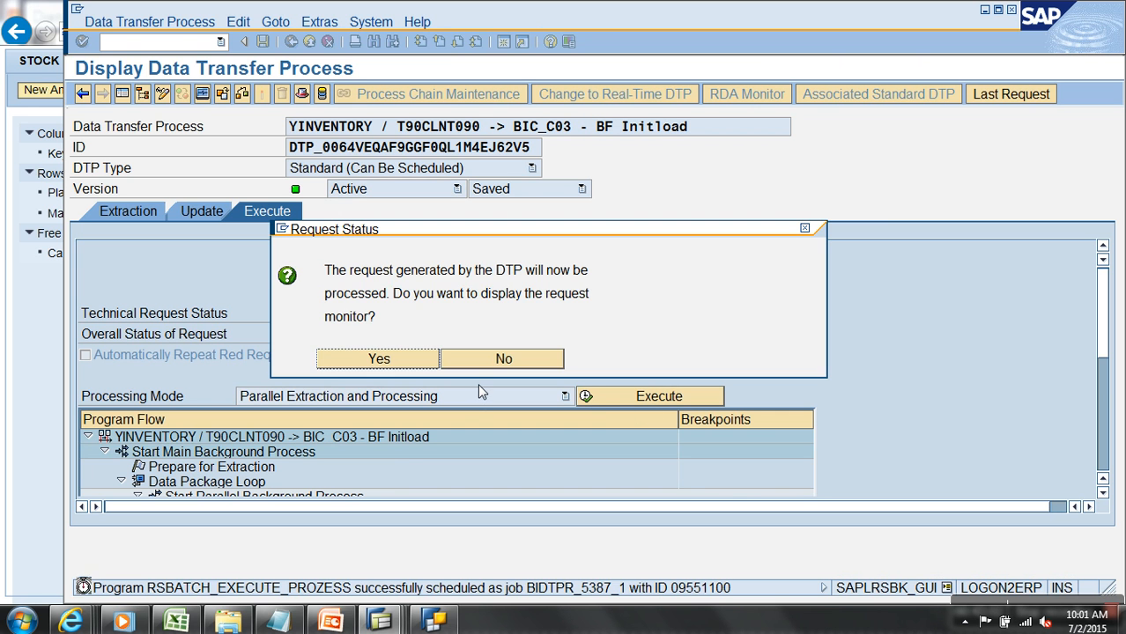
left_click(401, 362)
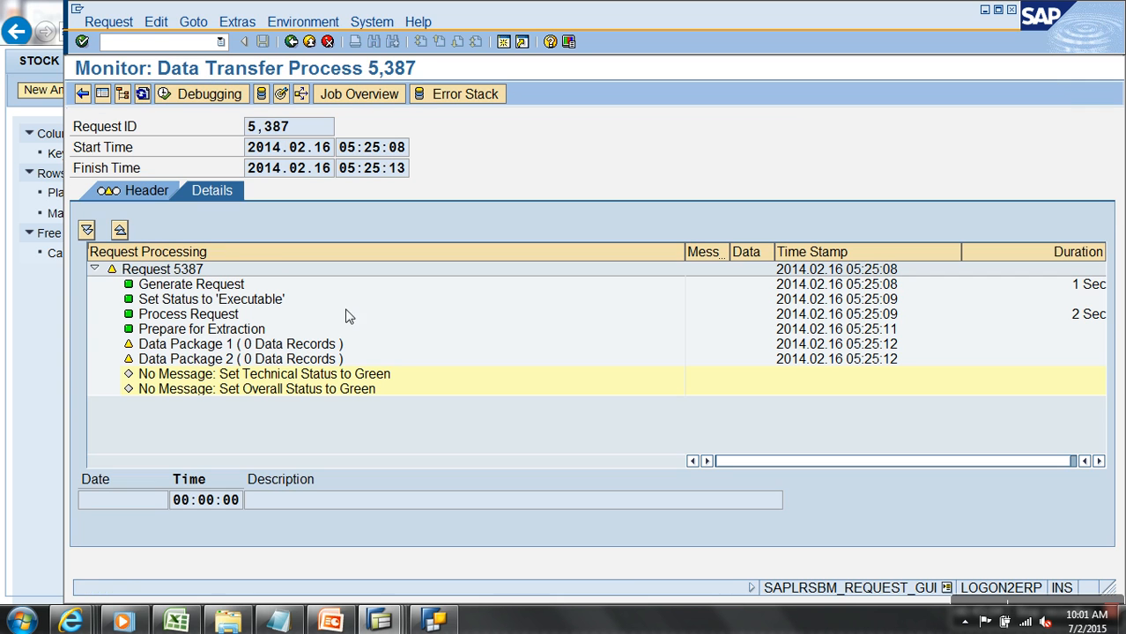
Step: Refresh the BF Initload request monitor until processing is finished, and return to the modeling view
left_click(142, 95)
left_click(142, 94)
left_click(143, 94)
left_click(142, 94)
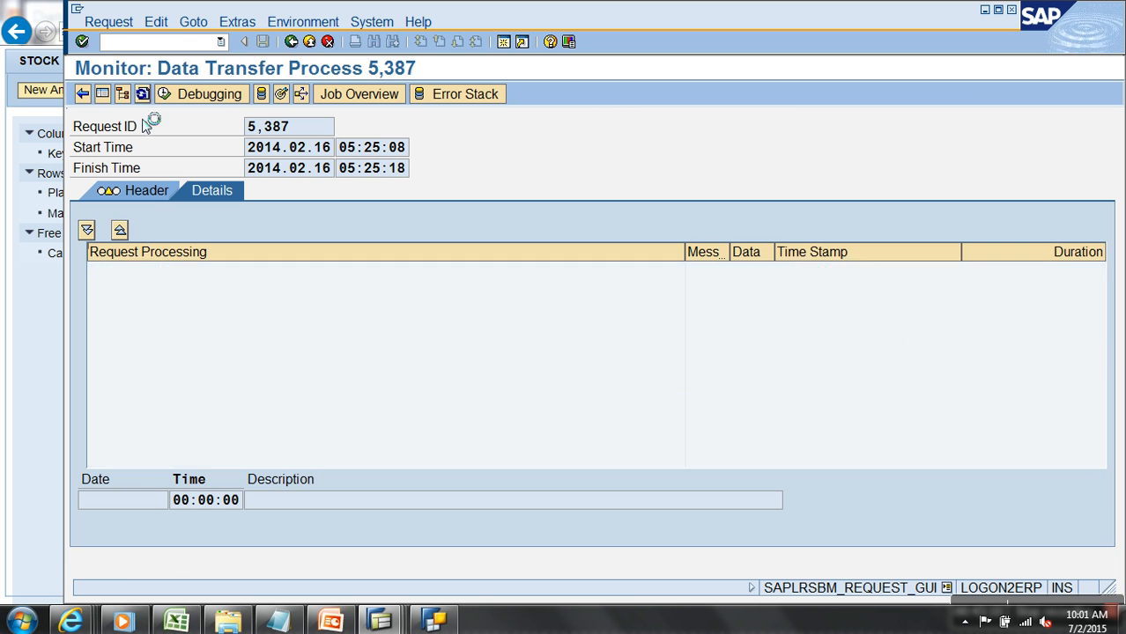
left_click(142, 97)
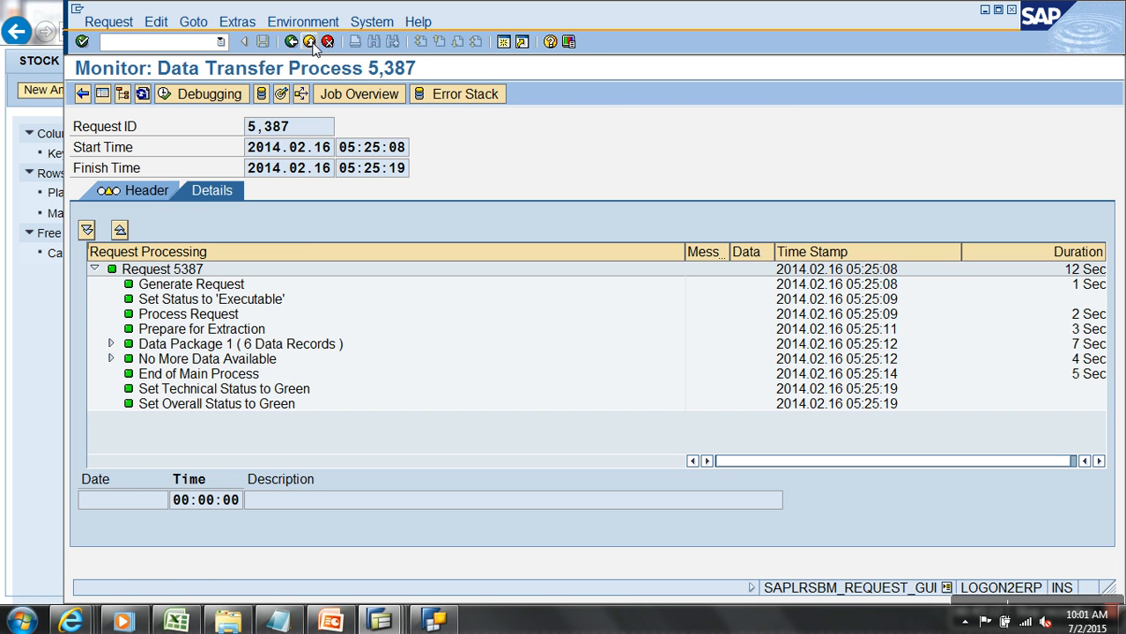
left_click(310, 42)
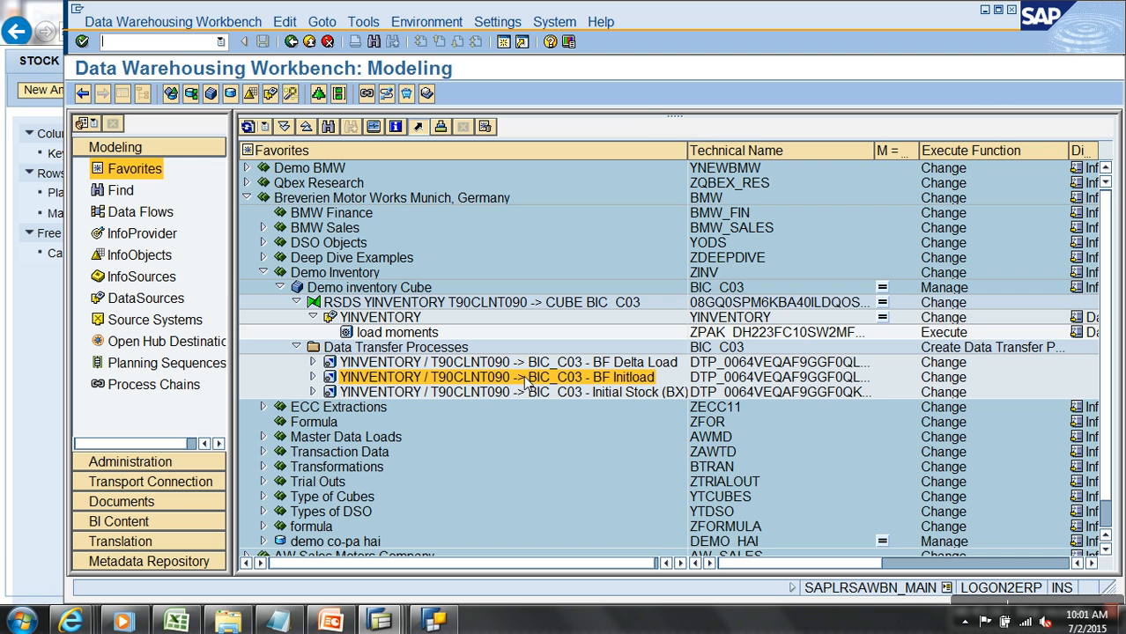
Step: Open the BF Delta Load data transfer process for changing and clear the date from its extraction filter
double_click(544, 362)
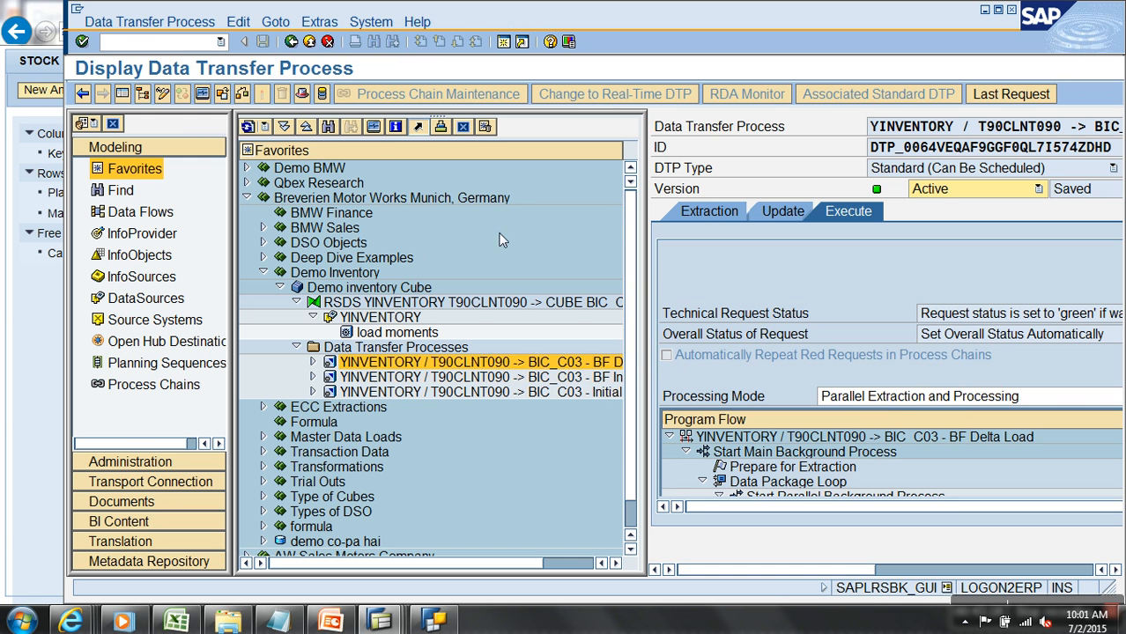
left_click(125, 94)
left_click(164, 94)
left_click(128, 220)
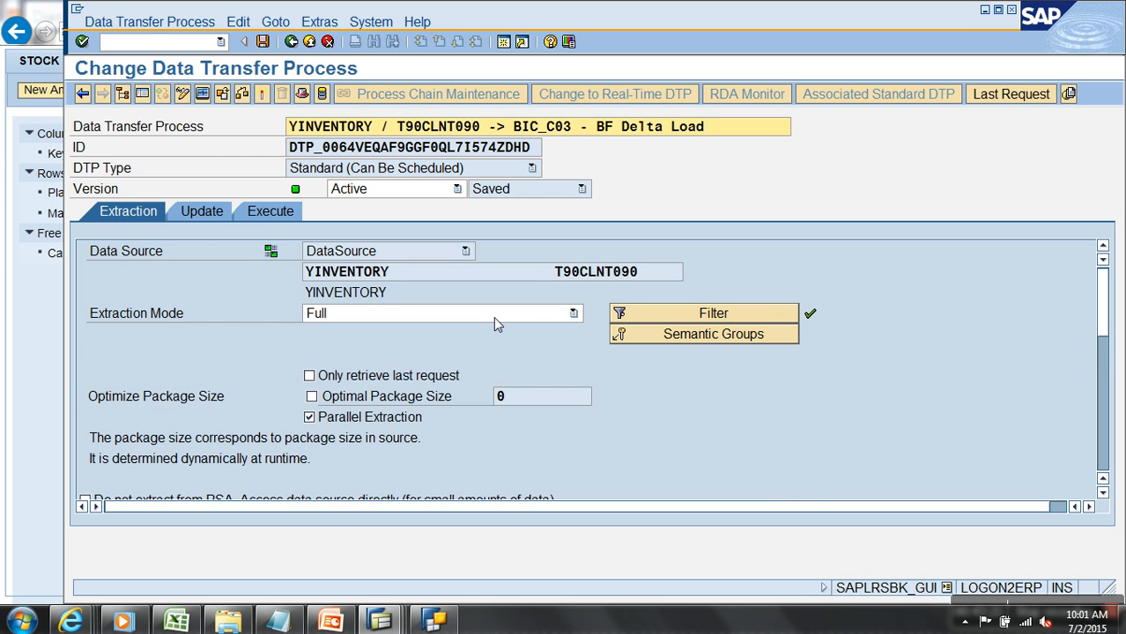
left_click(659, 315)
left_click_drag(372, 332, 300, 330)
key("Delete")
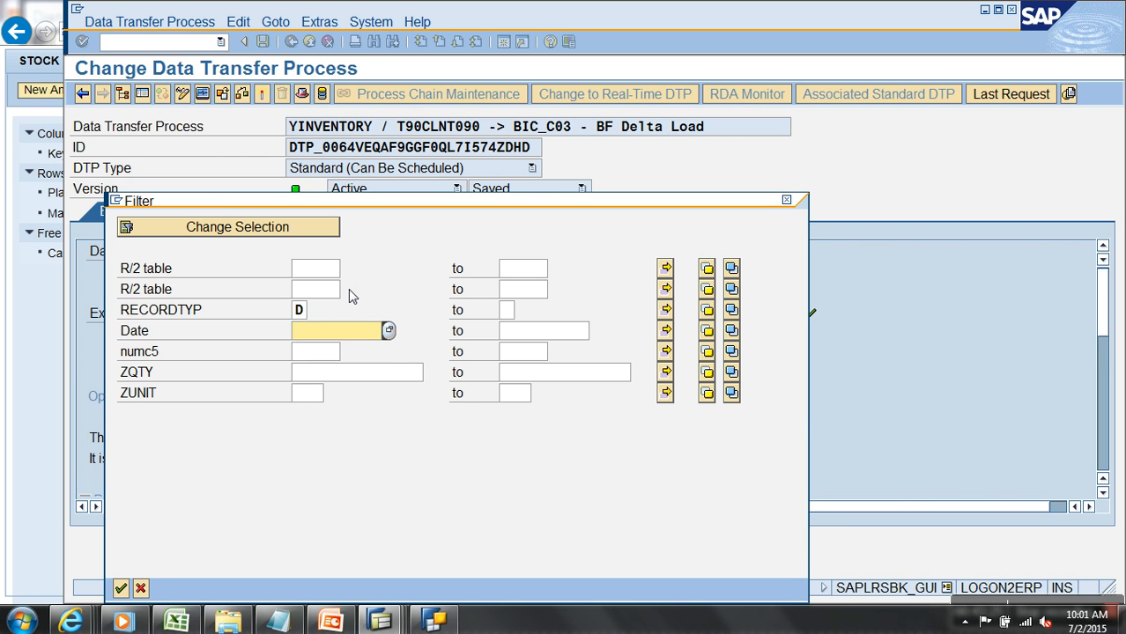
left_click(121, 588)
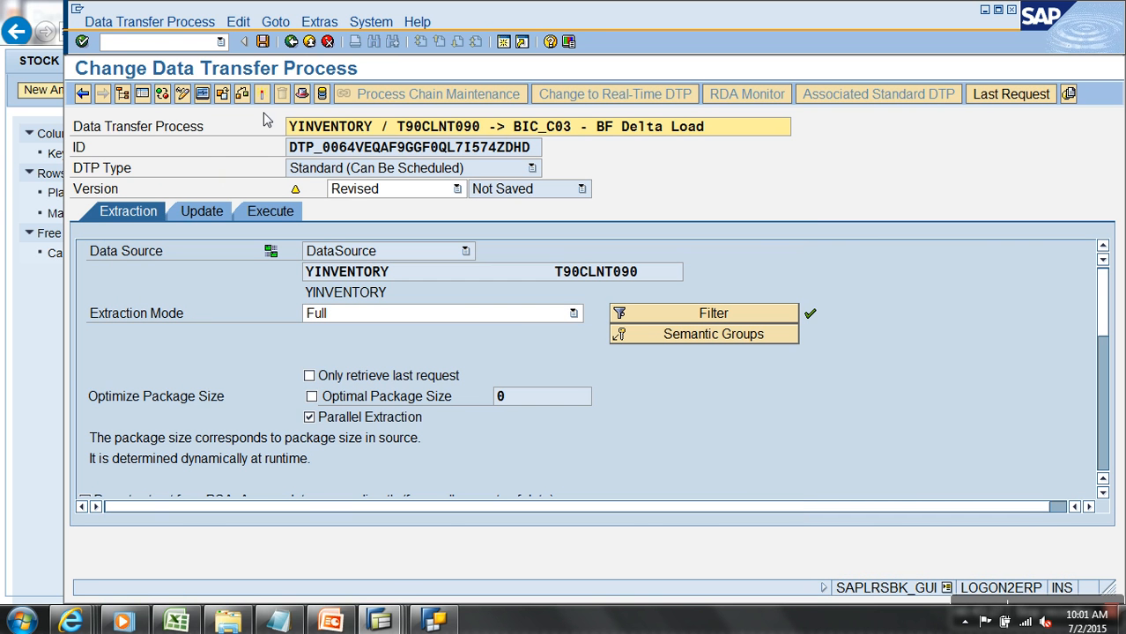
Step: Activate the revised BF Delta Load process and try to execute it, choosing to delete the previous red request
left_click(280, 215)
left_click(618, 401)
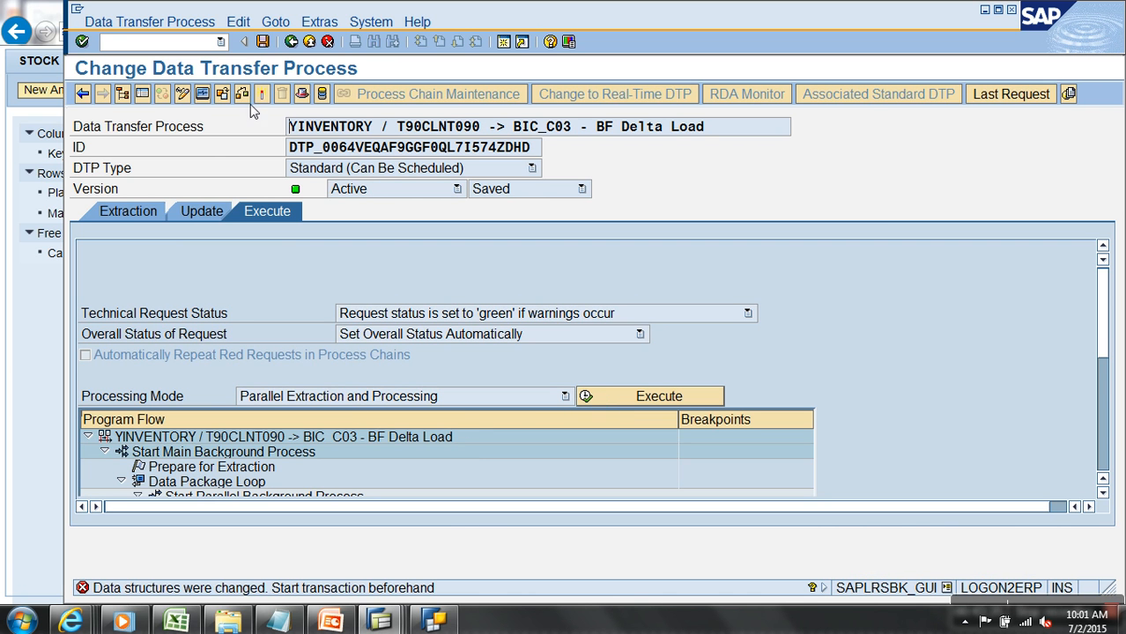
left_click(592, 398)
left_click(391, 385)
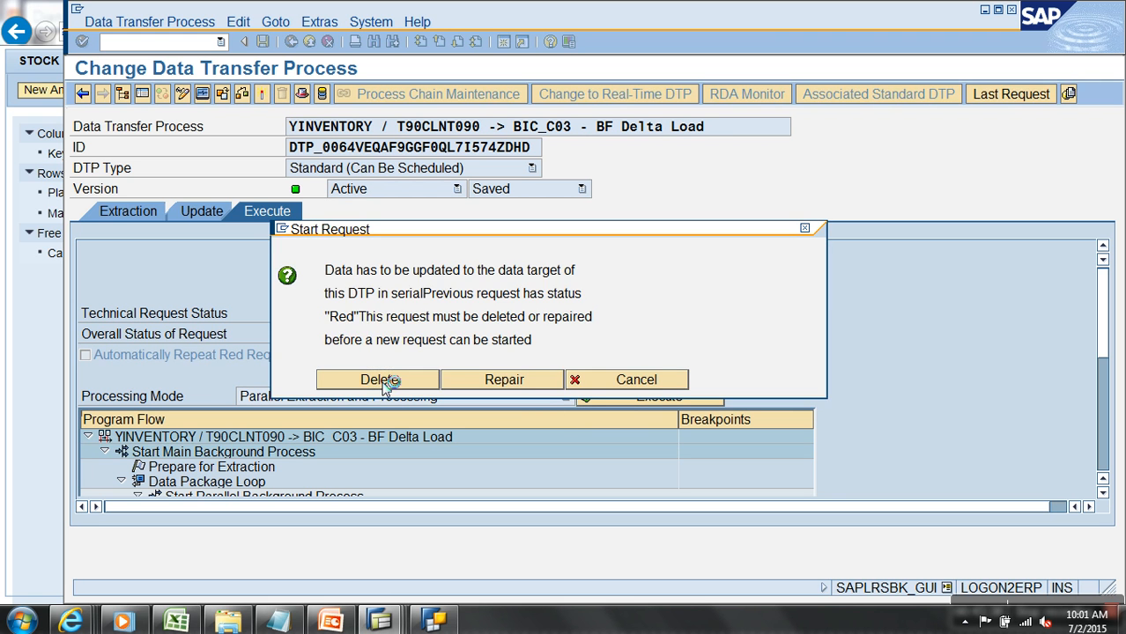
Step: Restart the workbench with /NRSA1 and expand Breverien Motor Works down to the Demo inventory Cube's data transfer processes
left_click(196, 41)
type("/NRSA1")
key("Return")
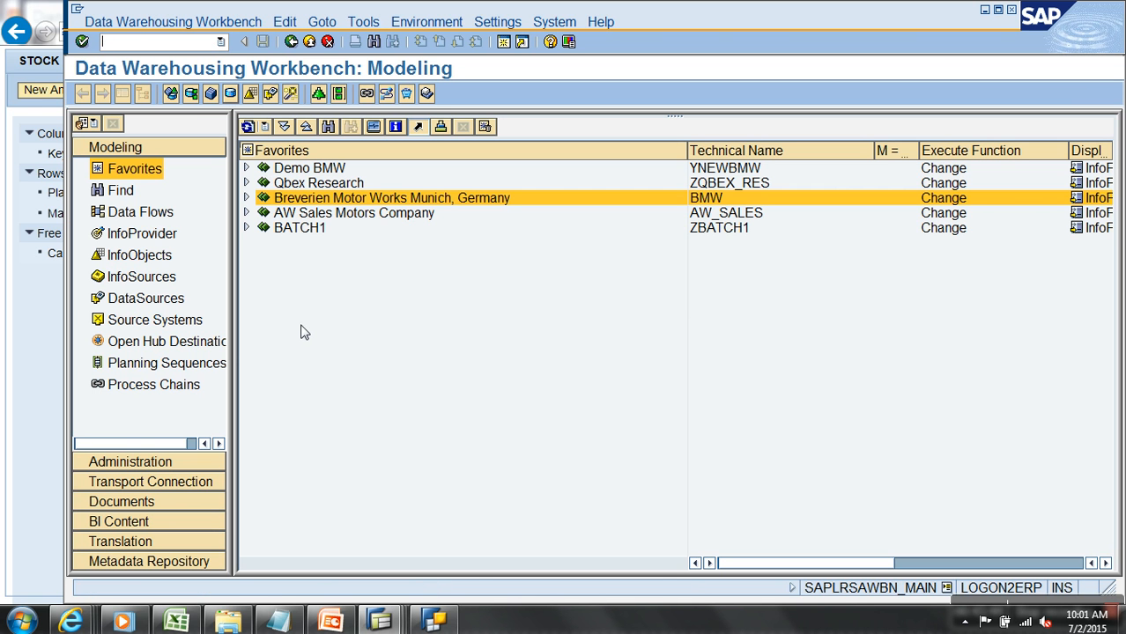
left_click(245, 198)
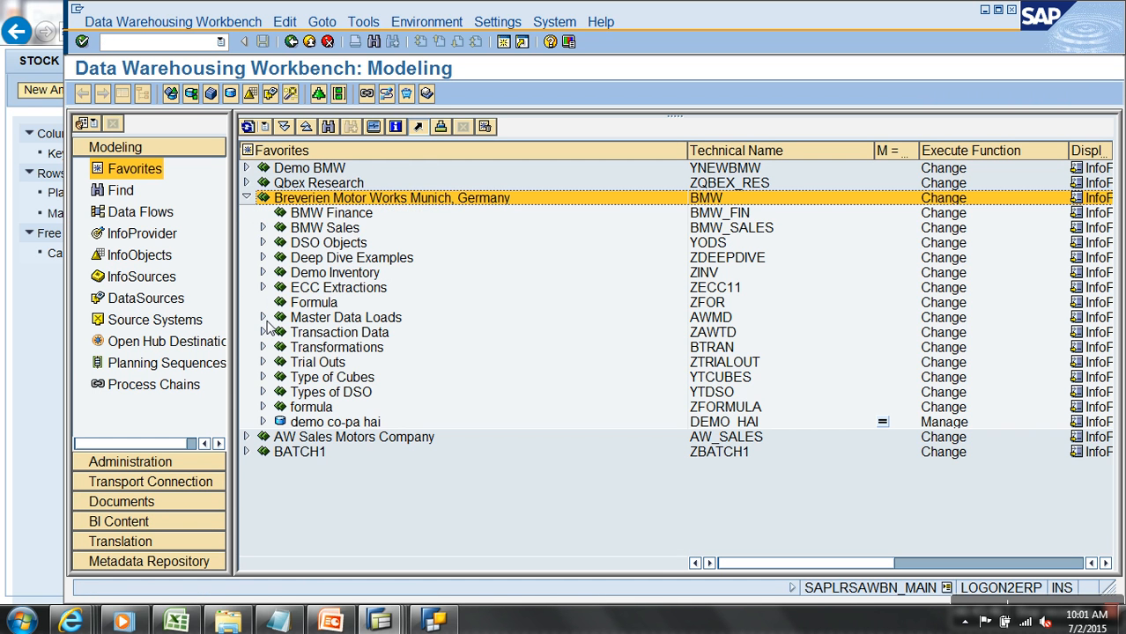
left_click(263, 272)
left_click(279, 287)
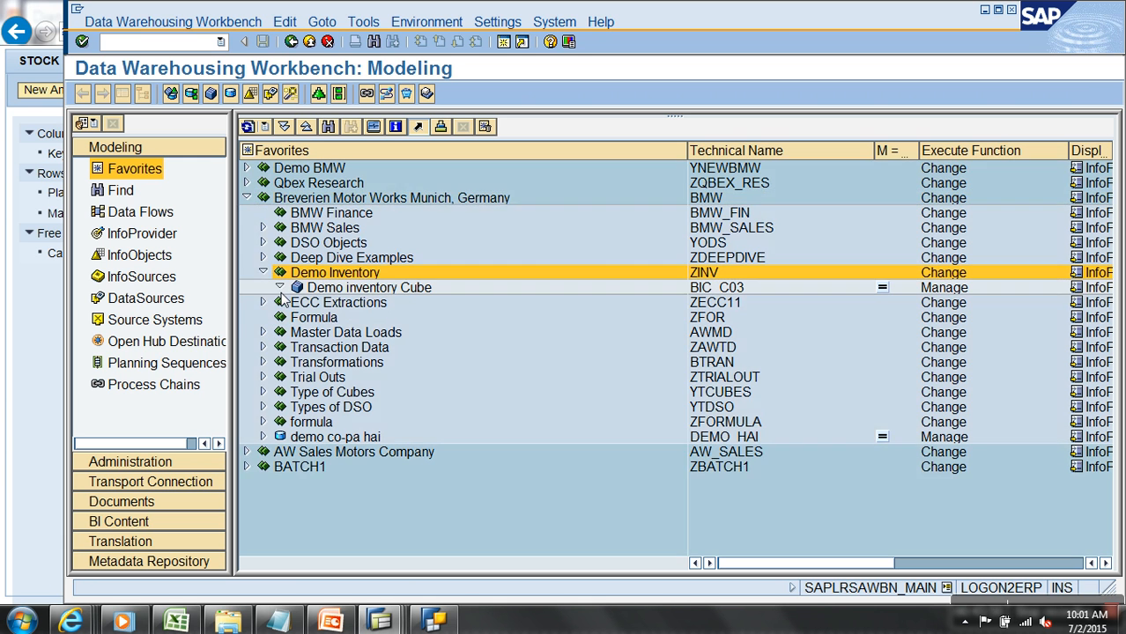
left_click(296, 317)
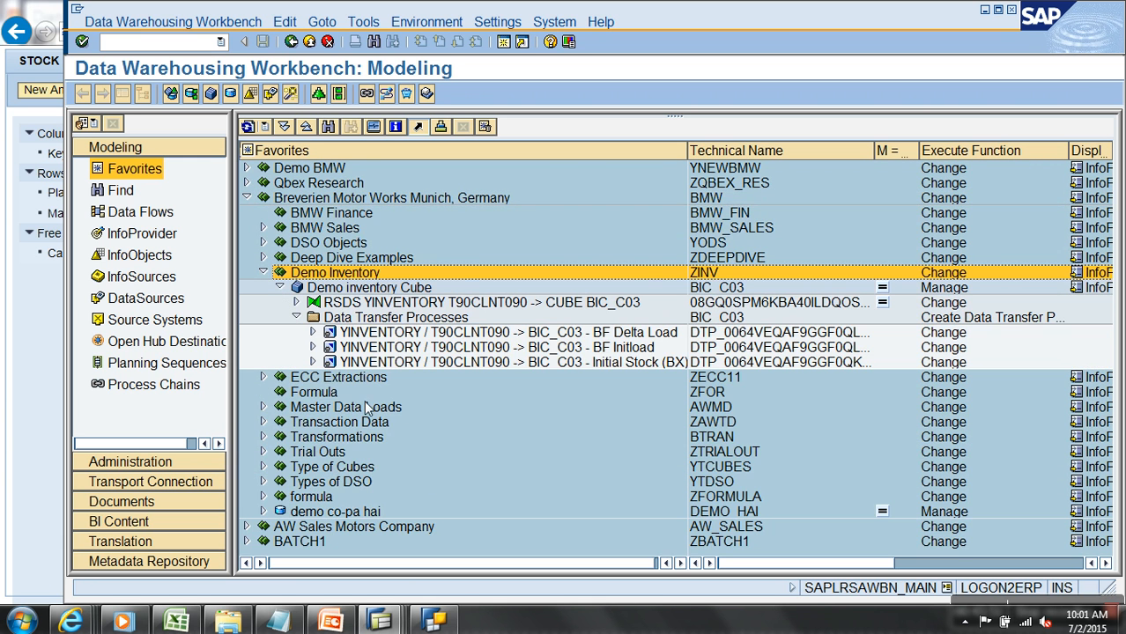
Step: Reopen the BF Delta Load data transfer process for changing and check the date selection in its extraction filter
right_click(499, 338)
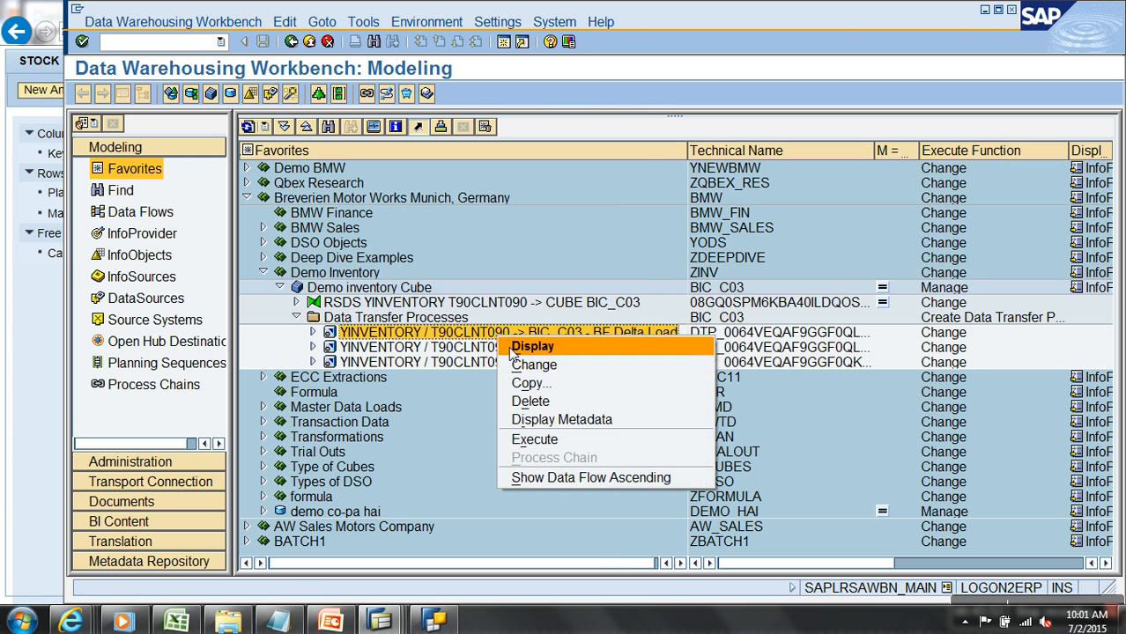
left_click(527, 366)
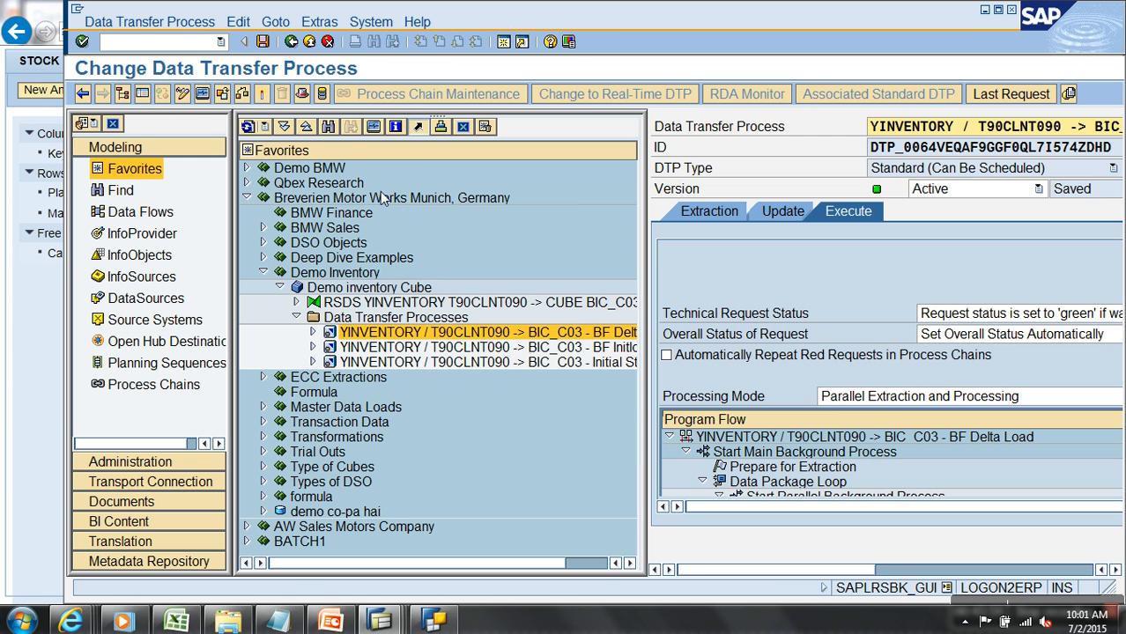
left_click(142, 95)
left_click(128, 212)
left_click(643, 319)
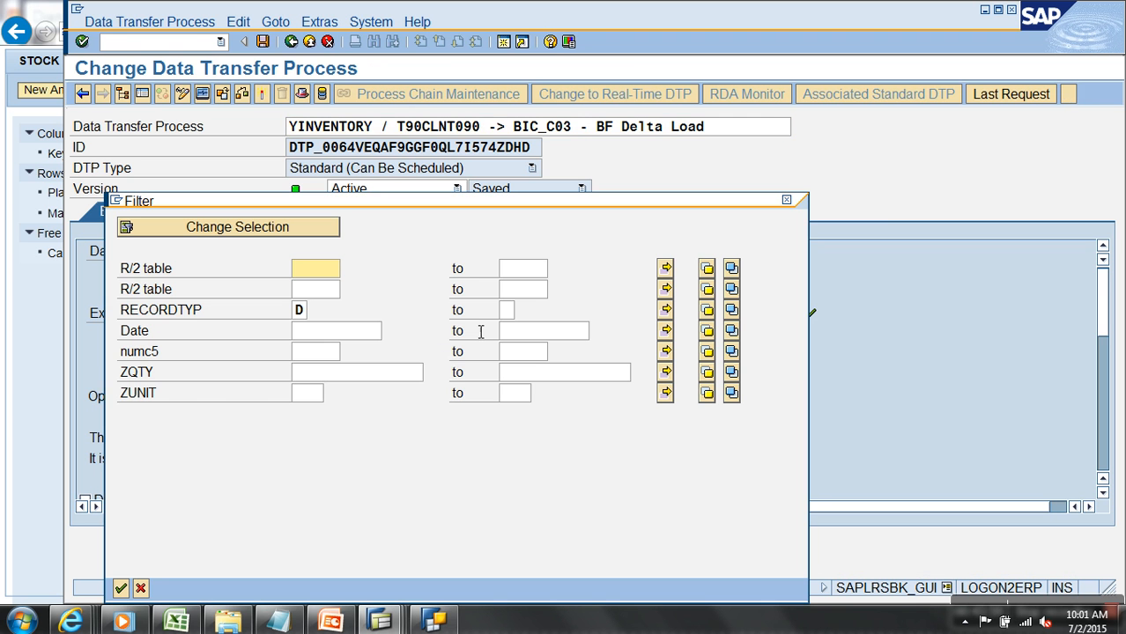
left_click(121, 587)
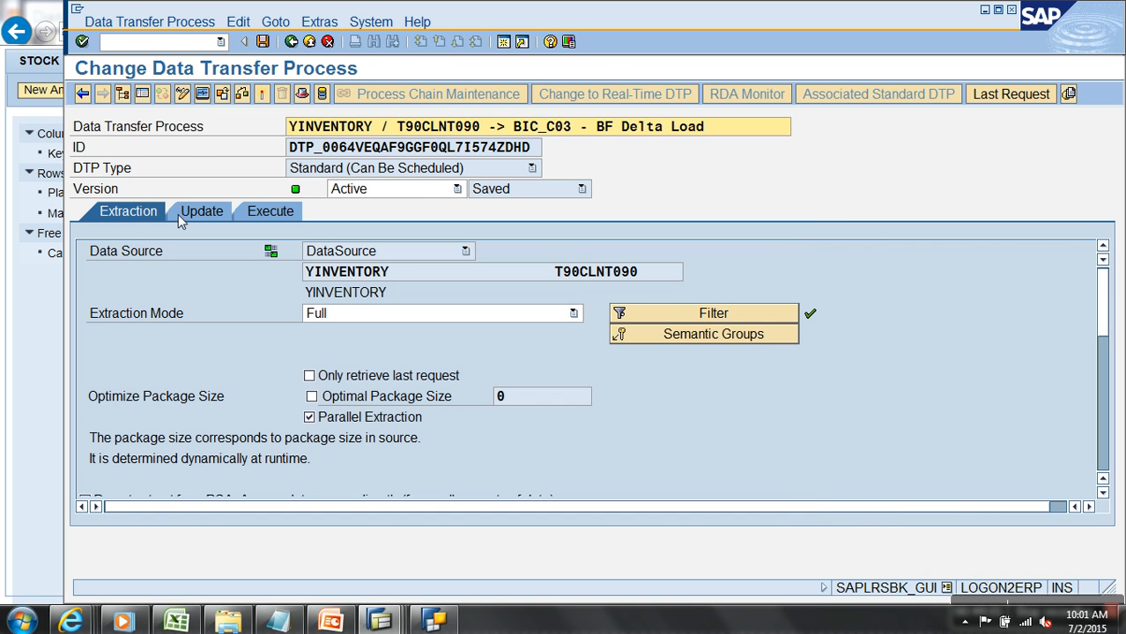
Step: Reactivate the BF Delta Load data transfer process and execute it, deleting the previous red request and opening the request monitor
left_click(261, 95)
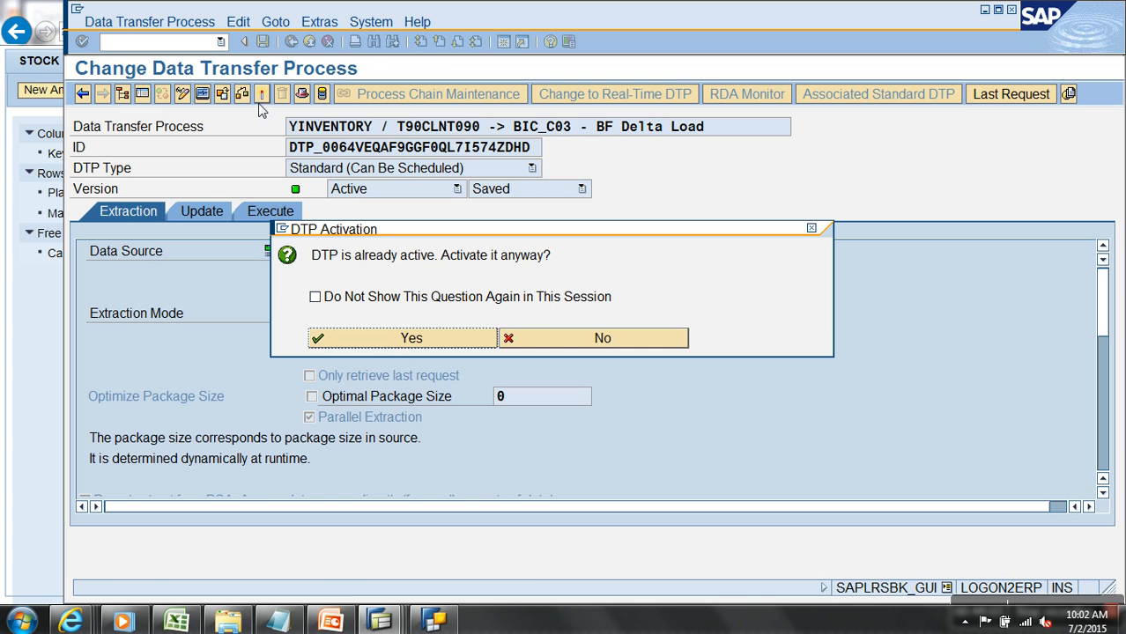
left_click(415, 344)
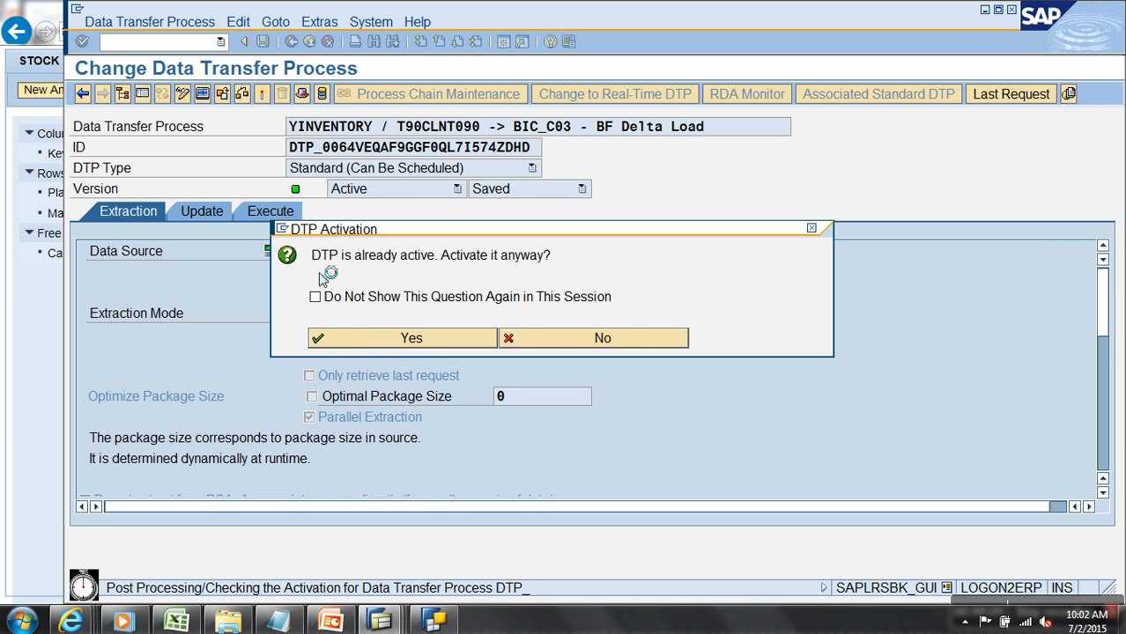
left_click(267, 215)
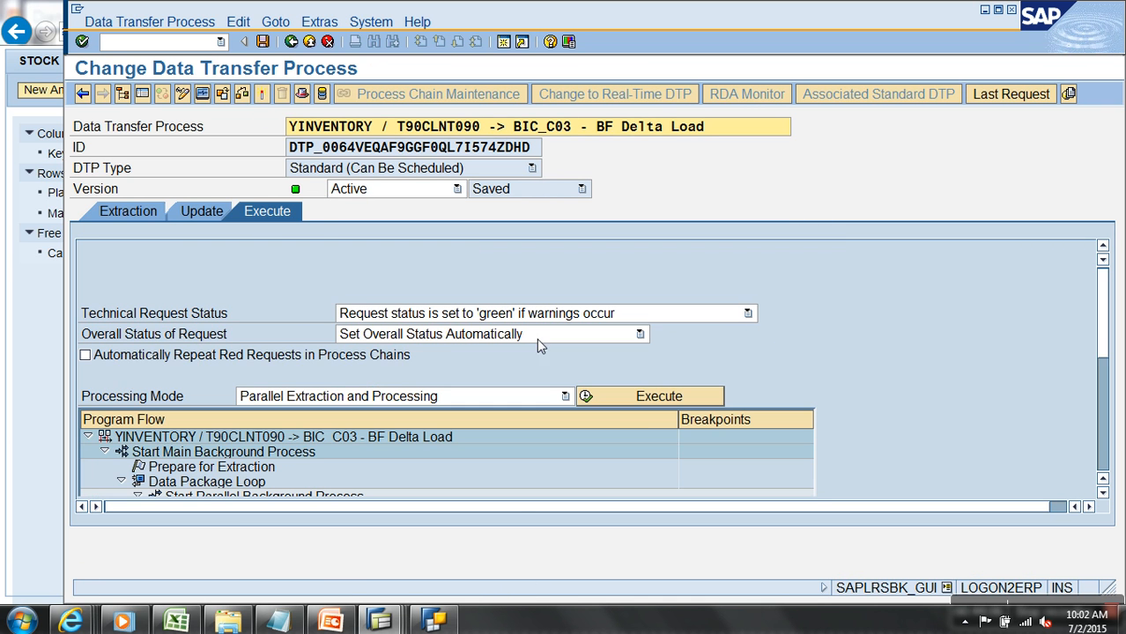
left_click(673, 400)
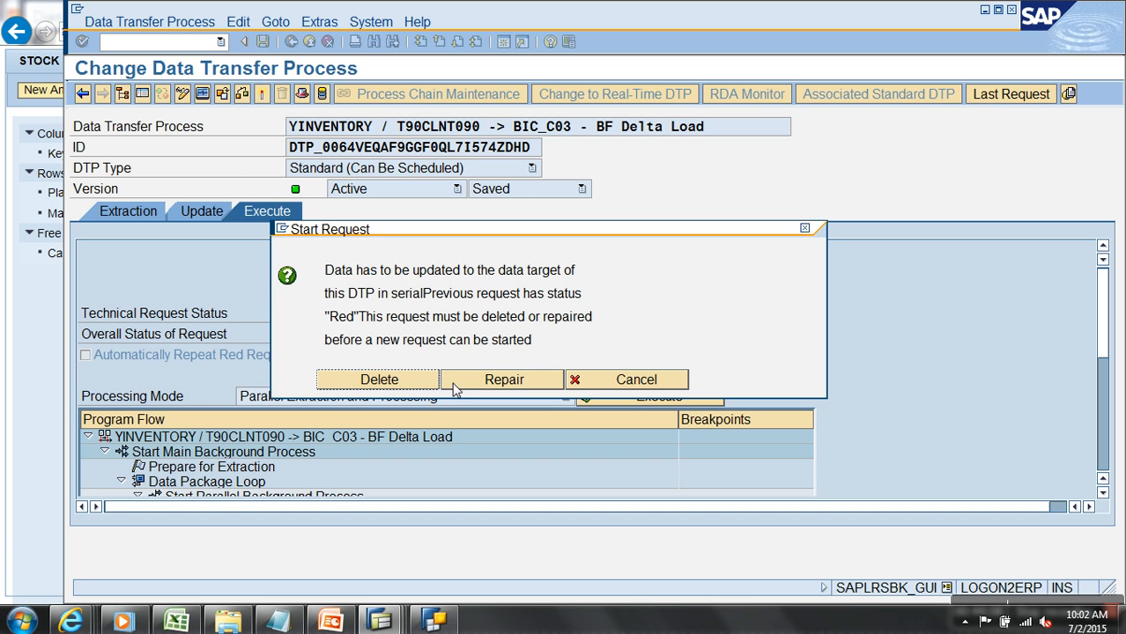
left_click(399, 383)
left_click(393, 362)
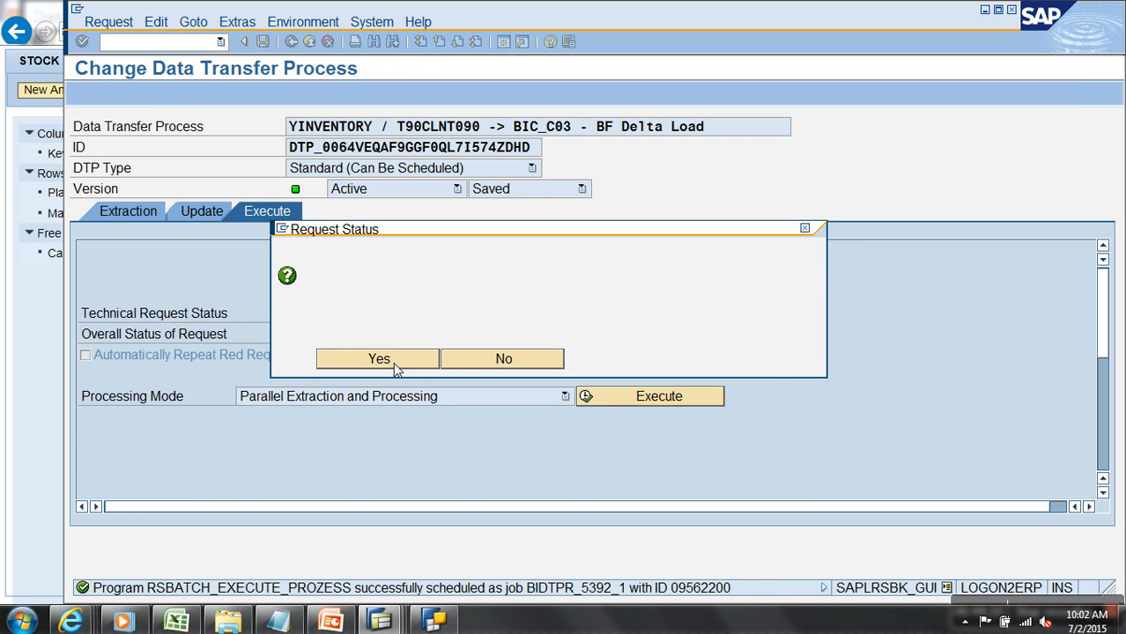
Step: Refresh the monitor of the BF Delta Load request, and return to the cube's request list to refresh it
left_click(82, 94)
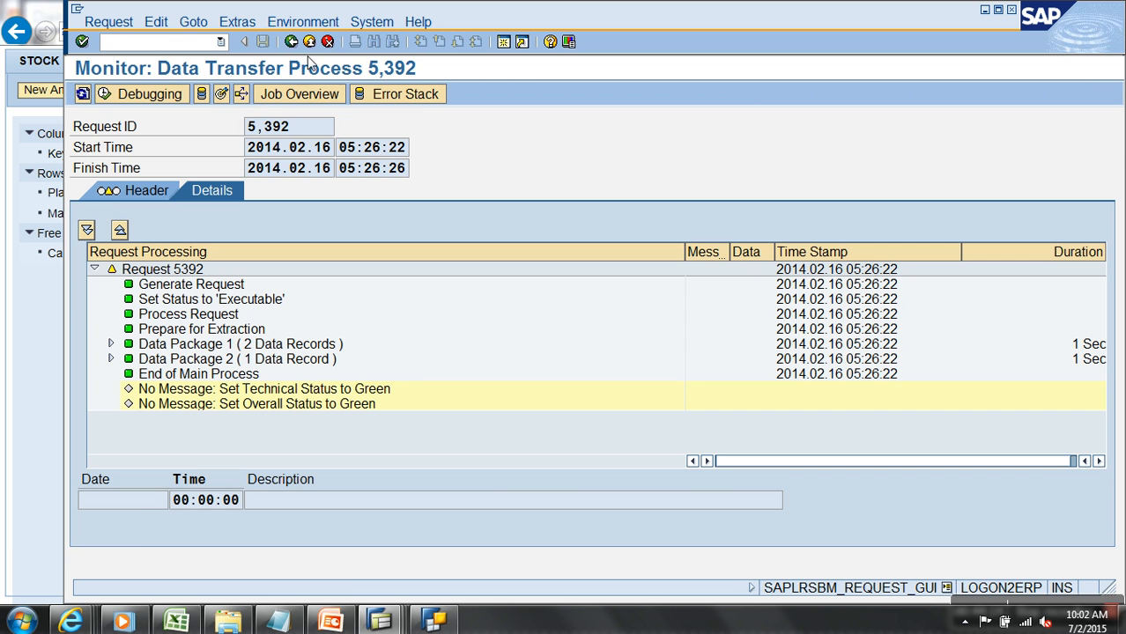
key("F3")
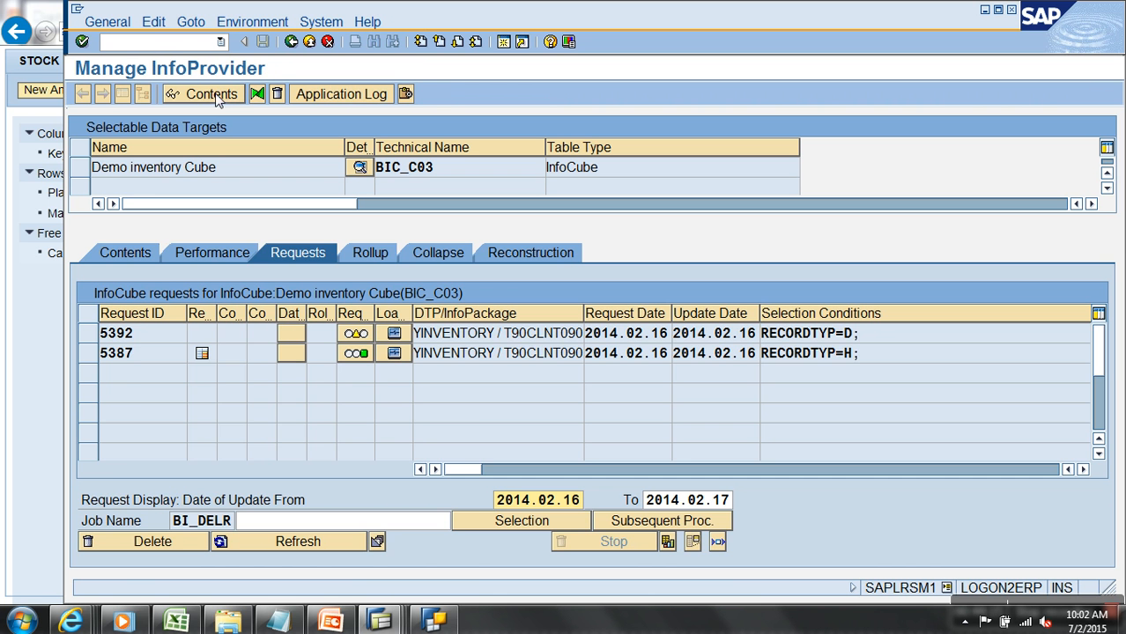
left_click(127, 251)
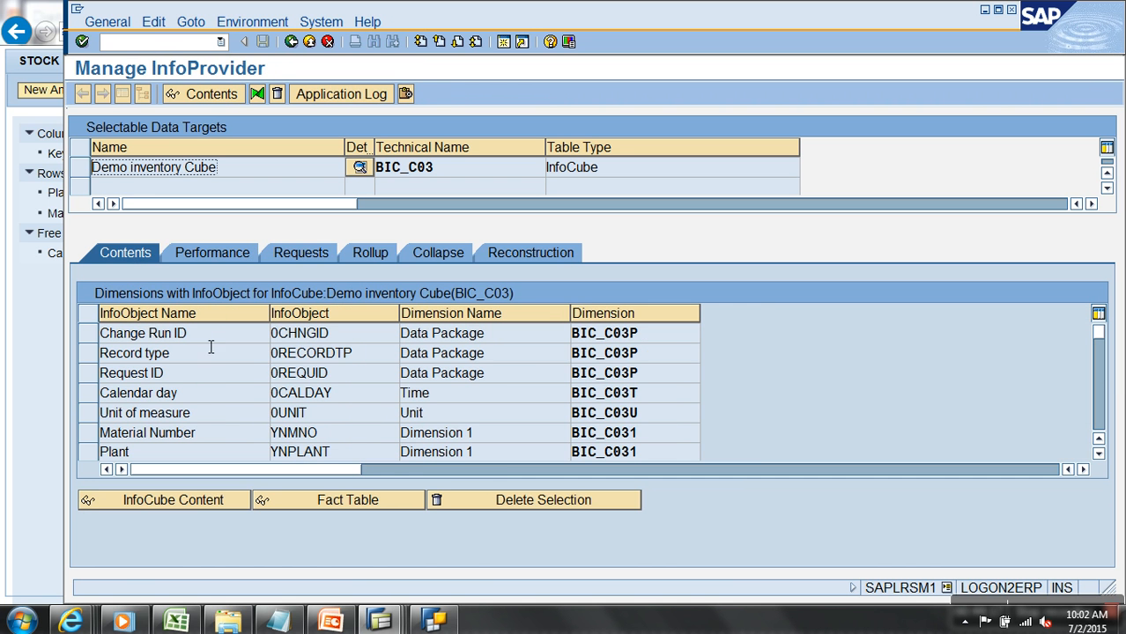
left_click(300, 252)
left_click(297, 539)
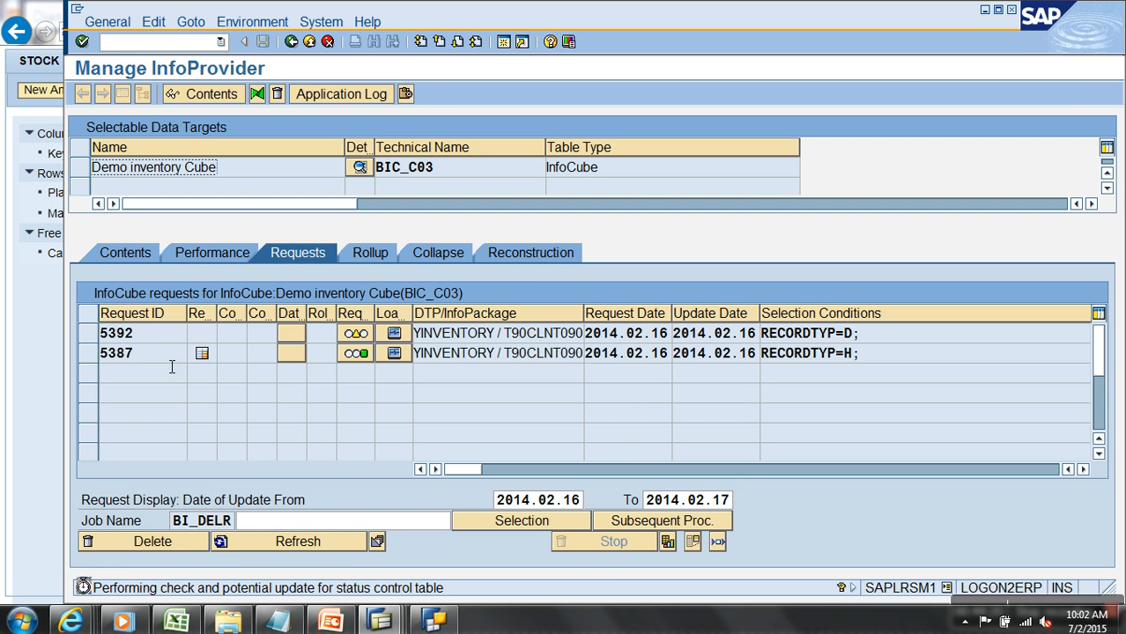
Step: Recheck the load status of request 5392 in its monitor and refresh the cube's request list again
left_click(393, 335)
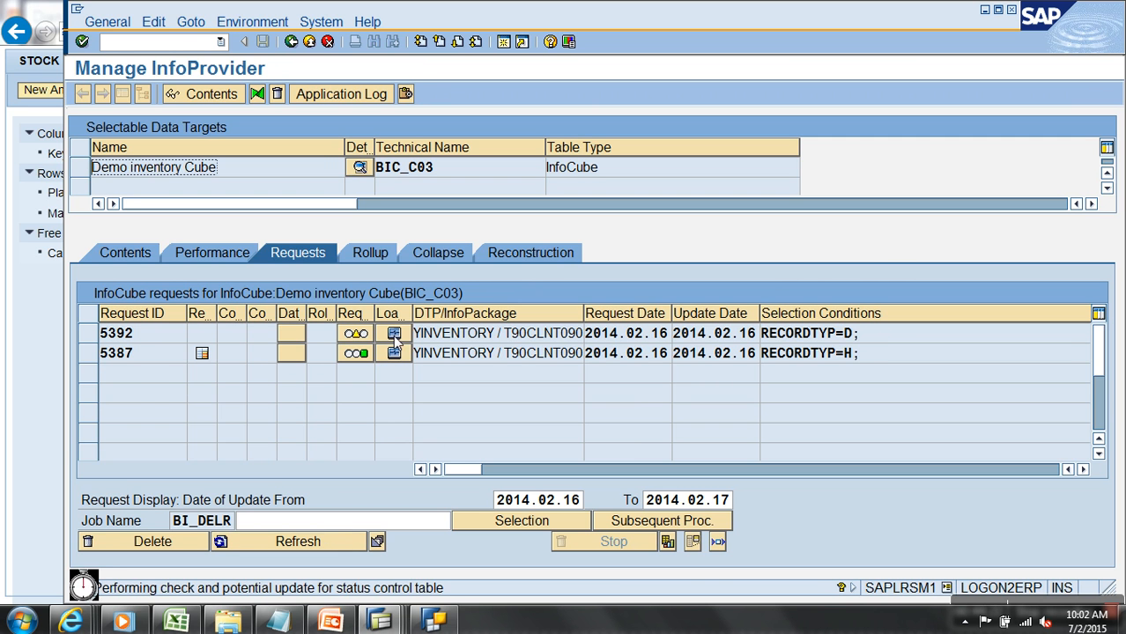
left_click(82, 93)
left_click(83, 93)
left_click(85, 93)
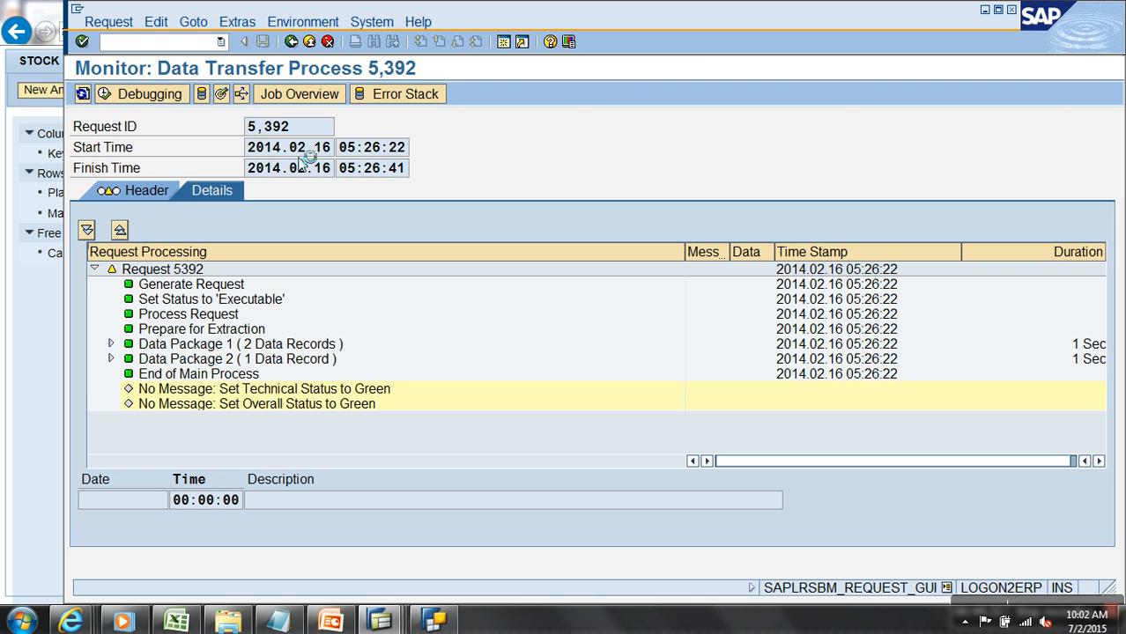
left_click(76, 9)
left_click(183, 169)
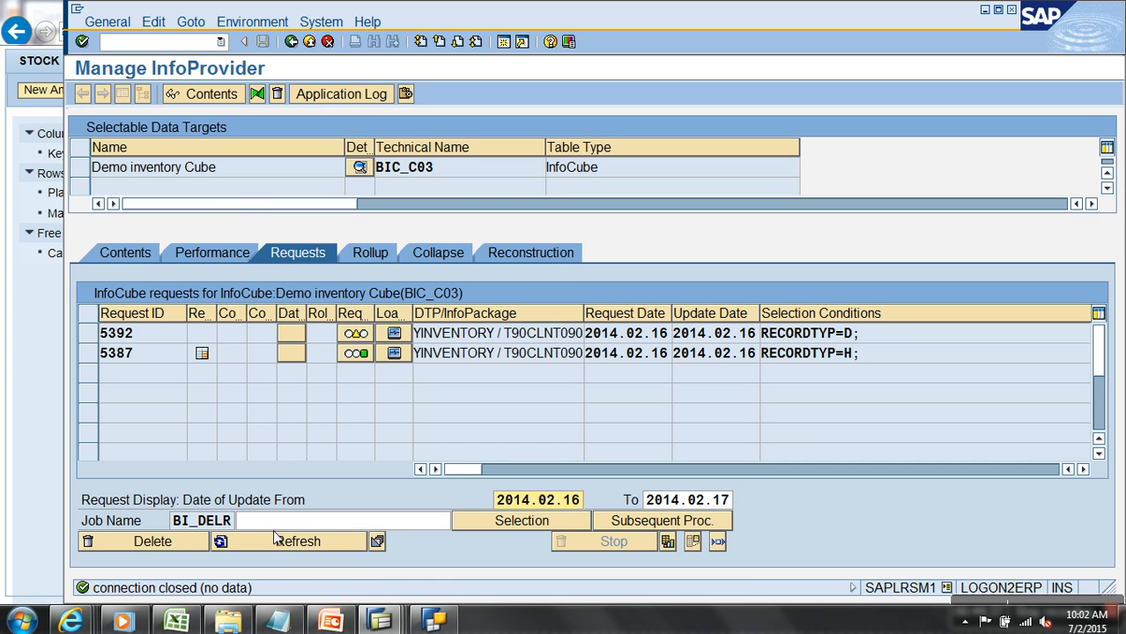
left_click(281, 541)
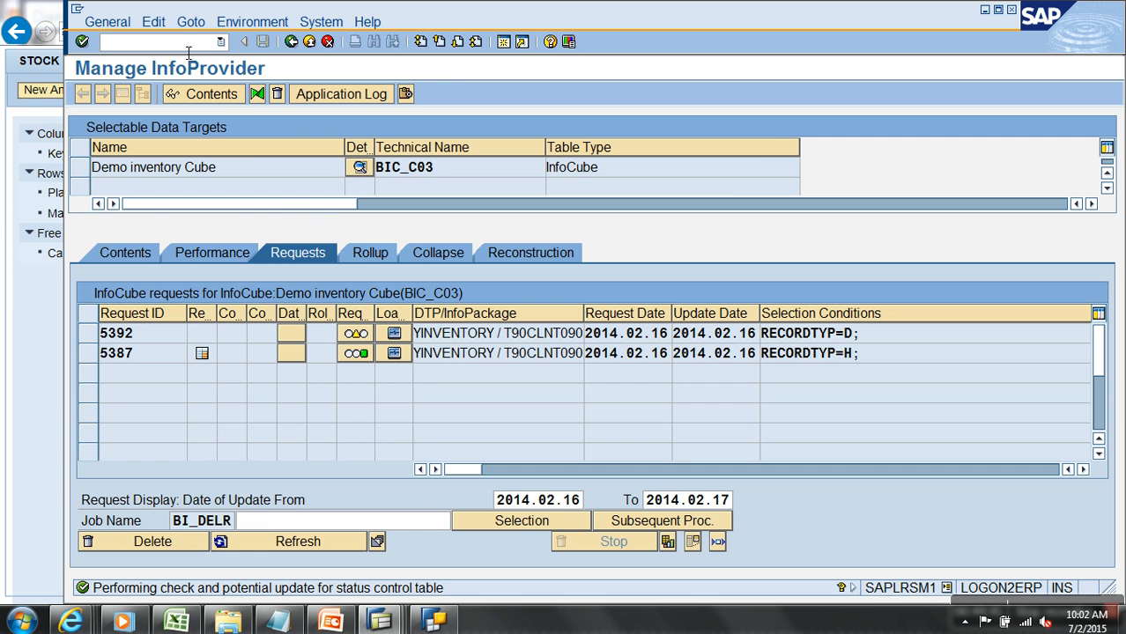
Step: Restart the workbench and open the management of Demo inventory Cube under Breverien Motor Works, Demo Inventory
key("Return")
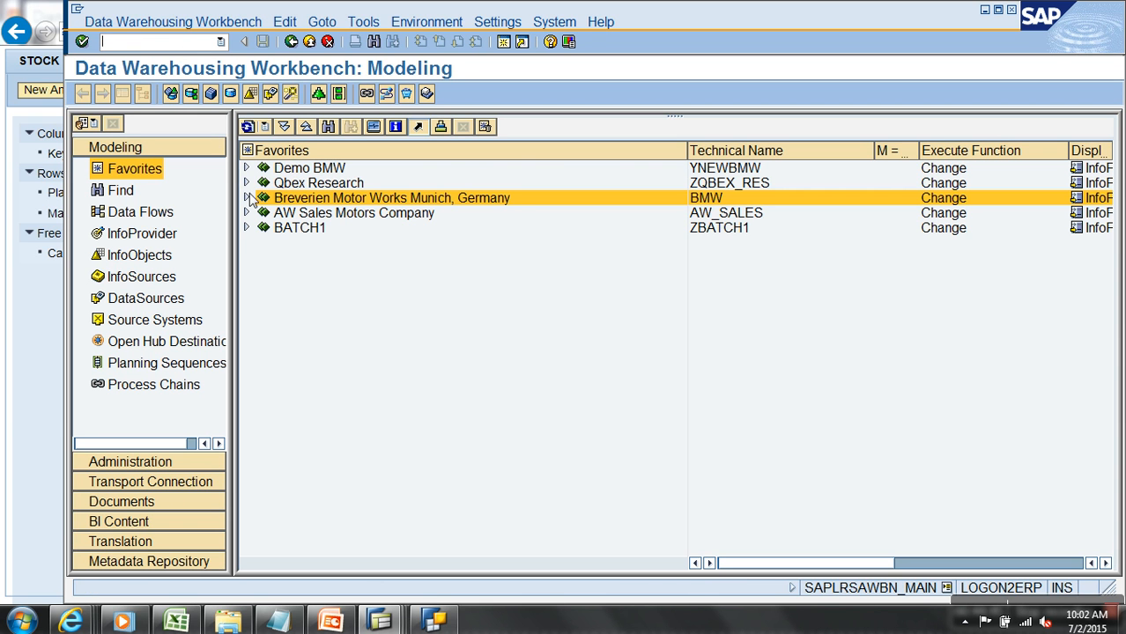
left_click(248, 199)
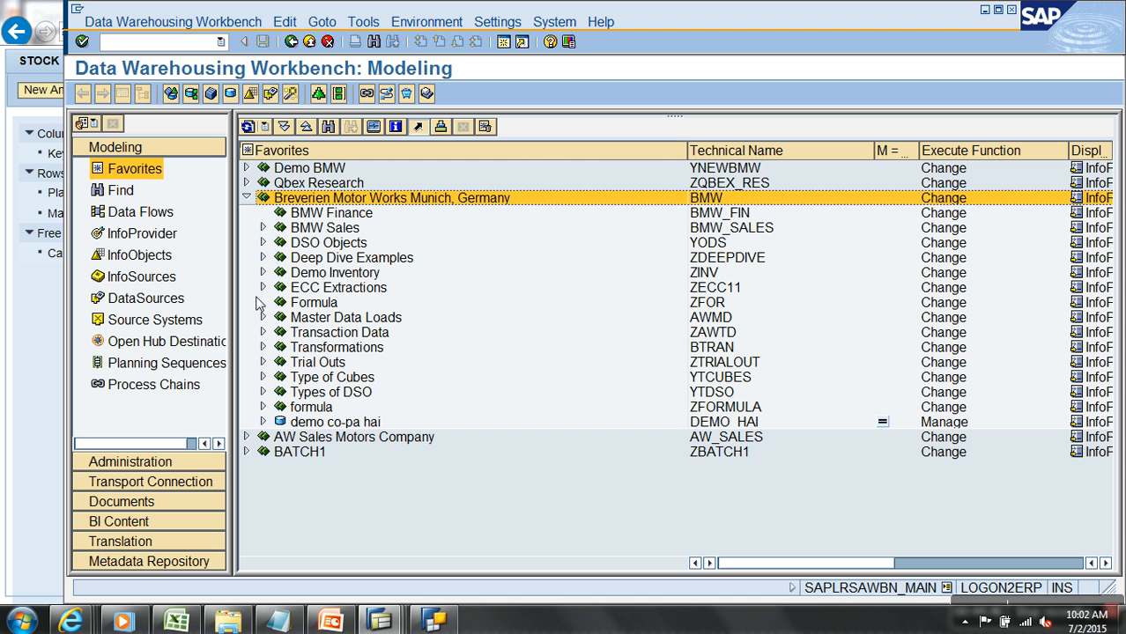
left_click(262, 273)
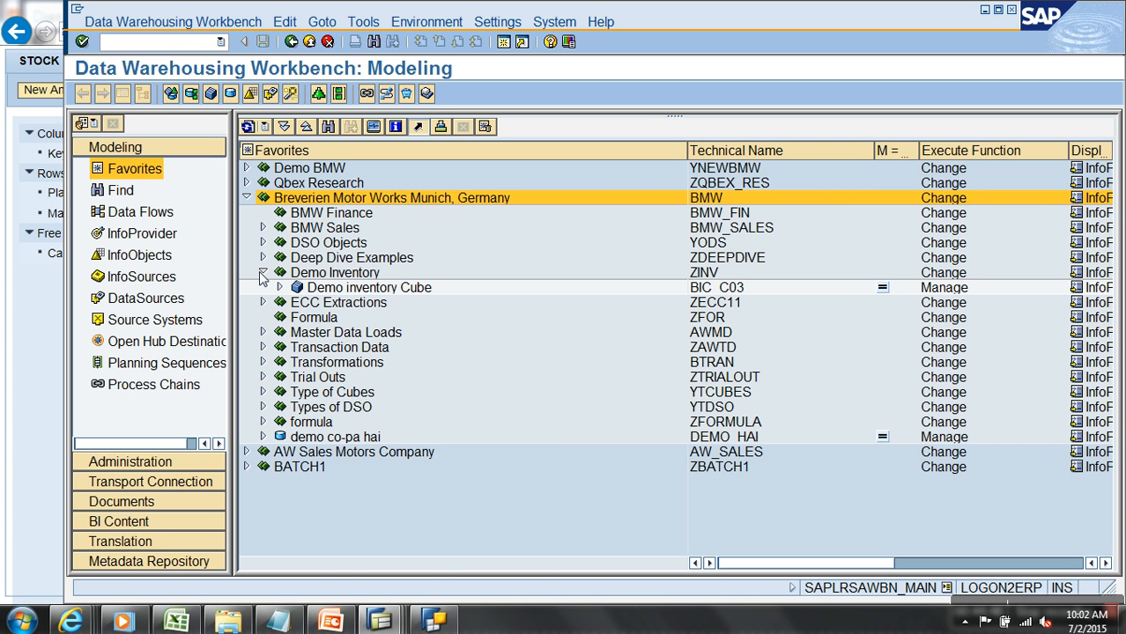
right_click(307, 290)
left_click(365, 458)
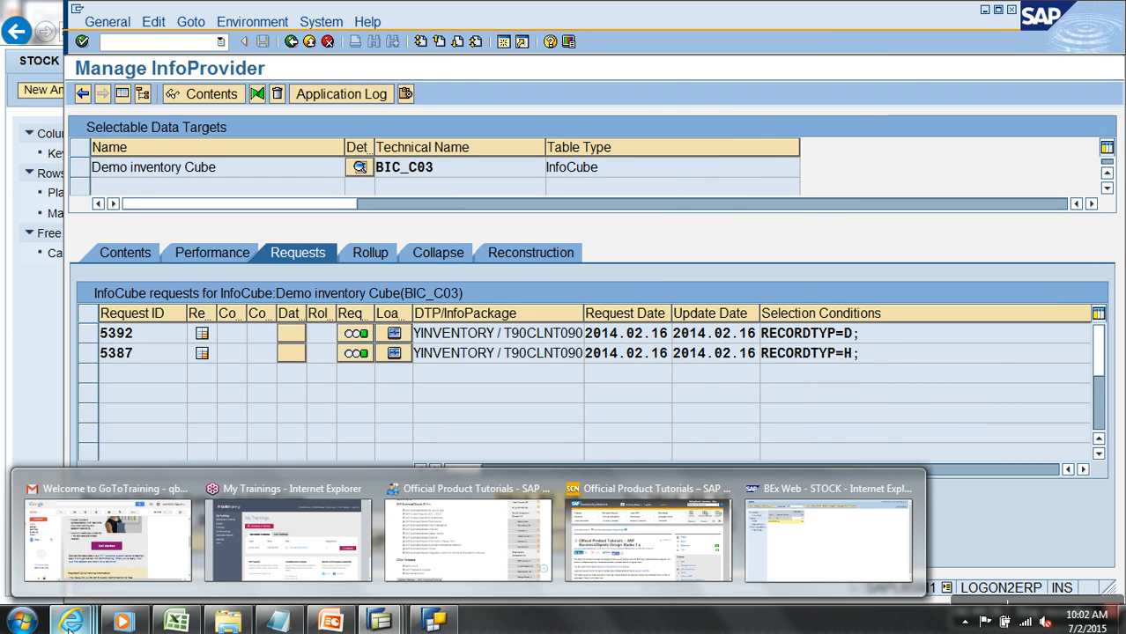
Step: List the InfoCube content of BIC_C03 with all characteristics selected for output
left_click(121, 253)
left_click(216, 502)
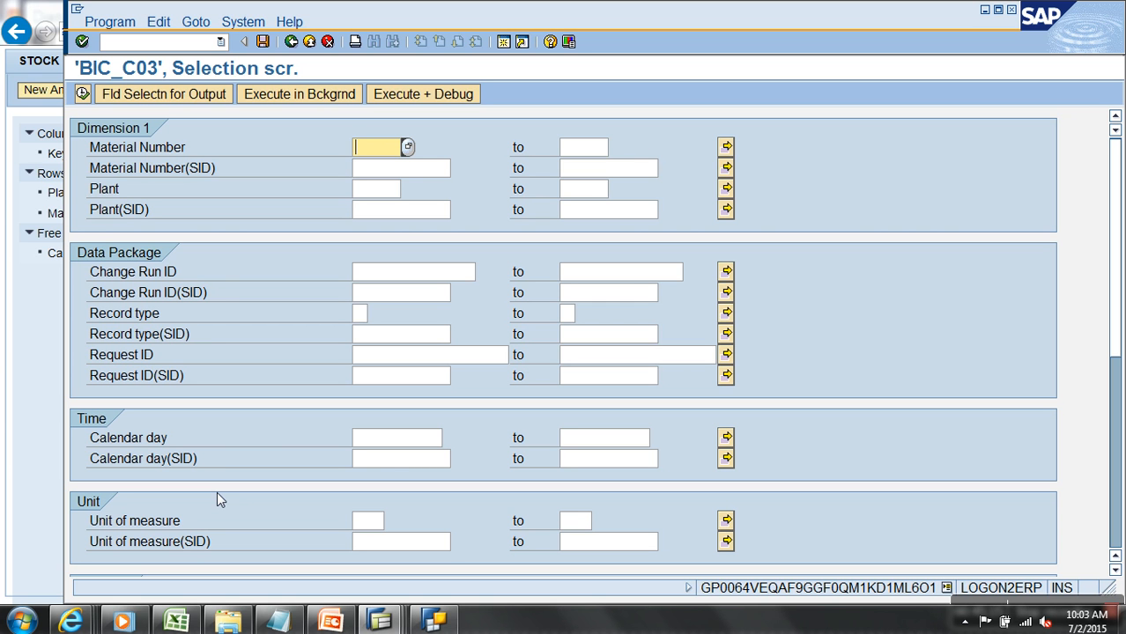
left_click(176, 95)
left_click(440, 95)
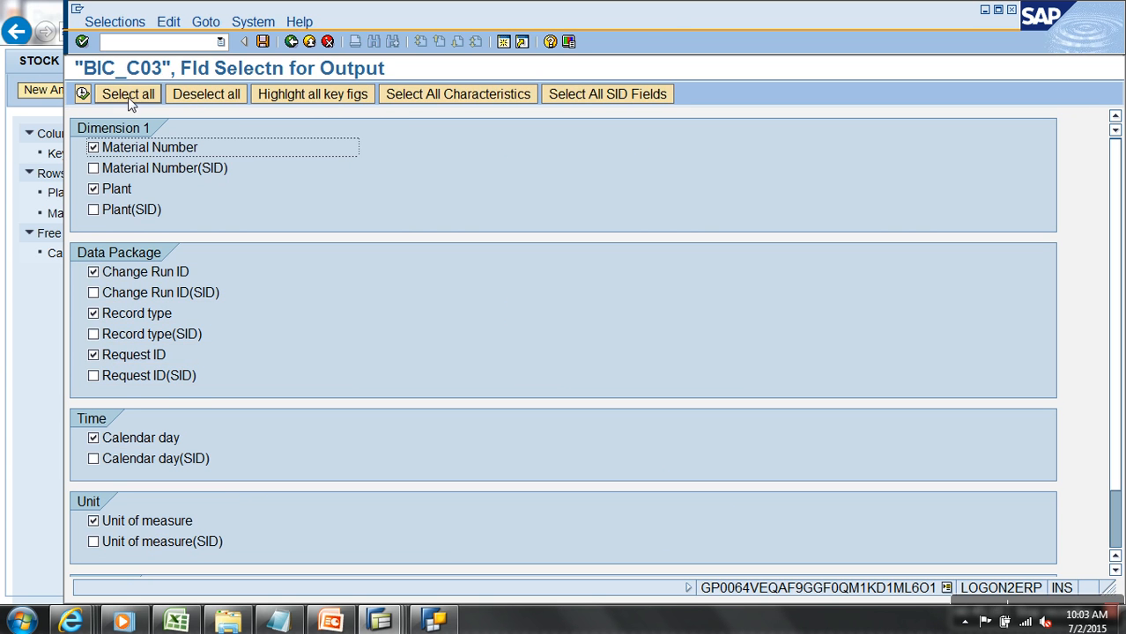
left_click(82, 93)
left_click(82, 93)
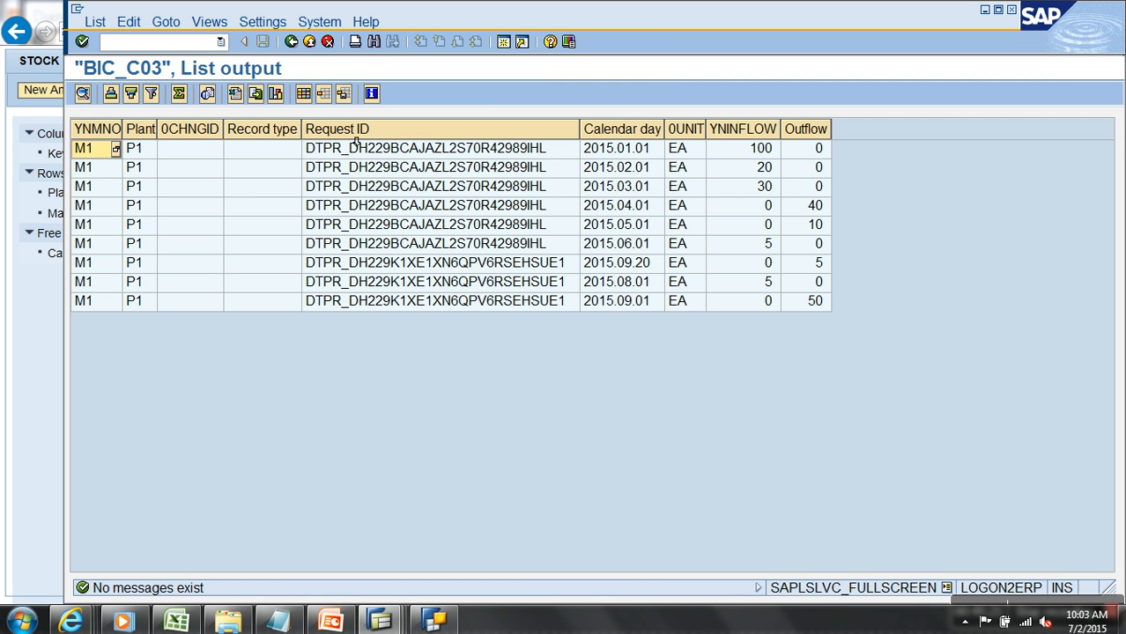
Step: Hide the 0CHNGID, Record type and Request ID columns and total the YNINFLOW and Outflow columns
left_click_drag(213, 137, 387, 128)
right_click(381, 132)
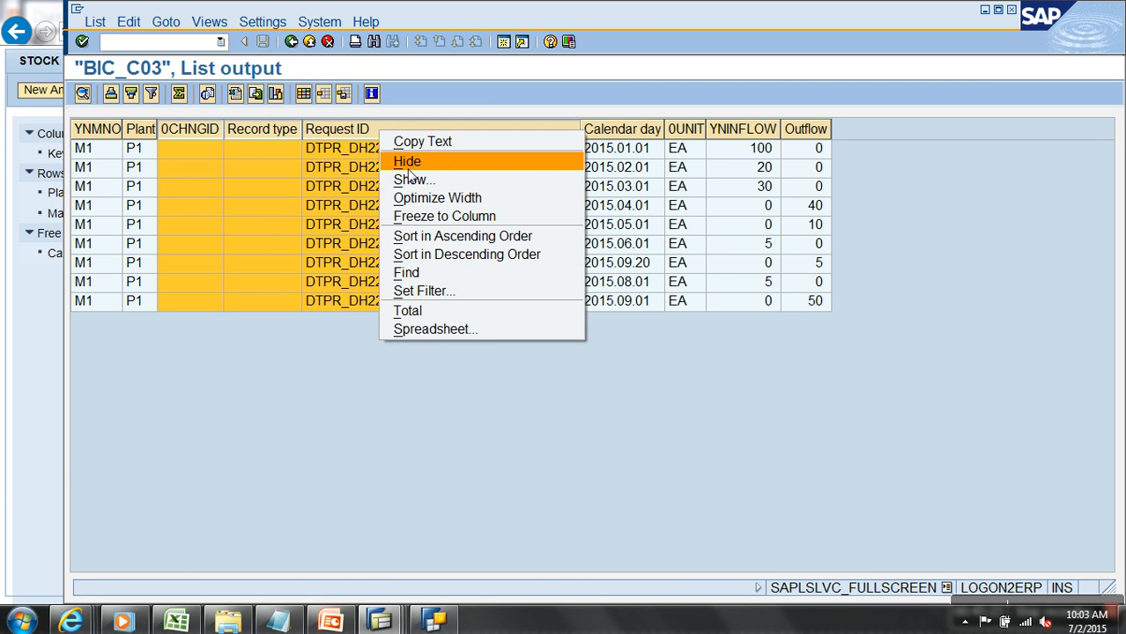
left_click(416, 163)
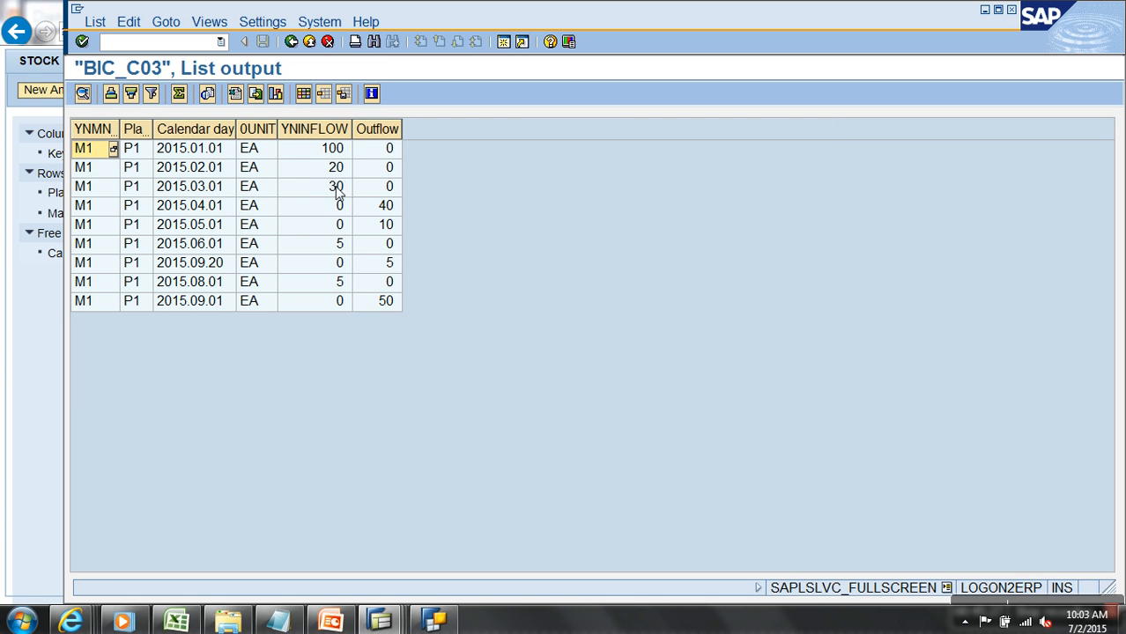
left_click_drag(343, 141, 388, 132)
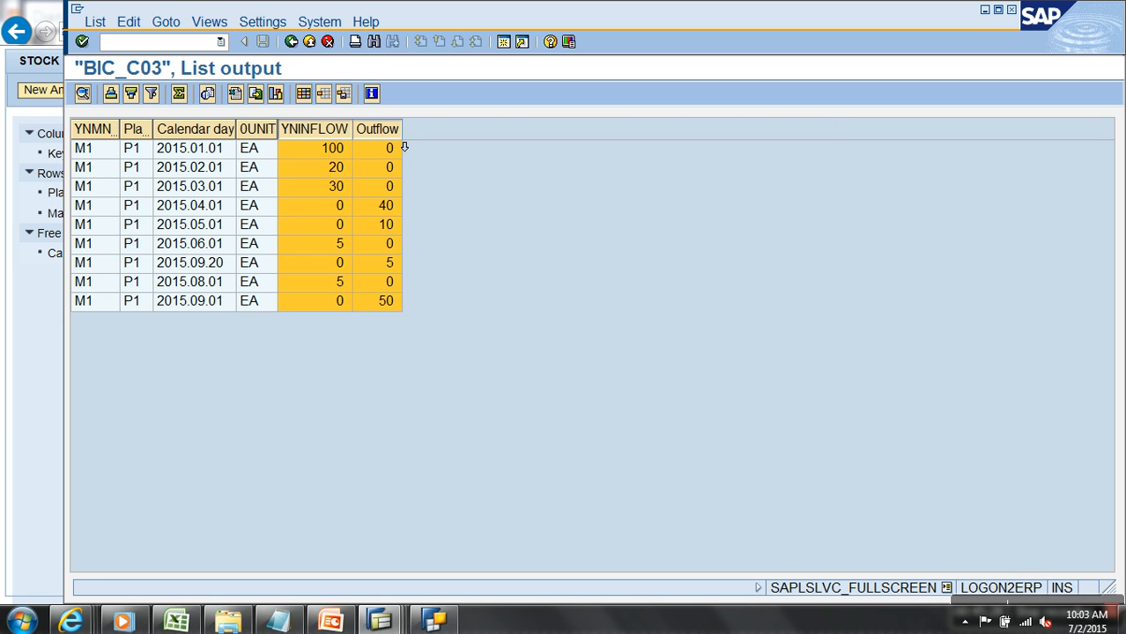
left_click(179, 93)
left_click(366, 321)
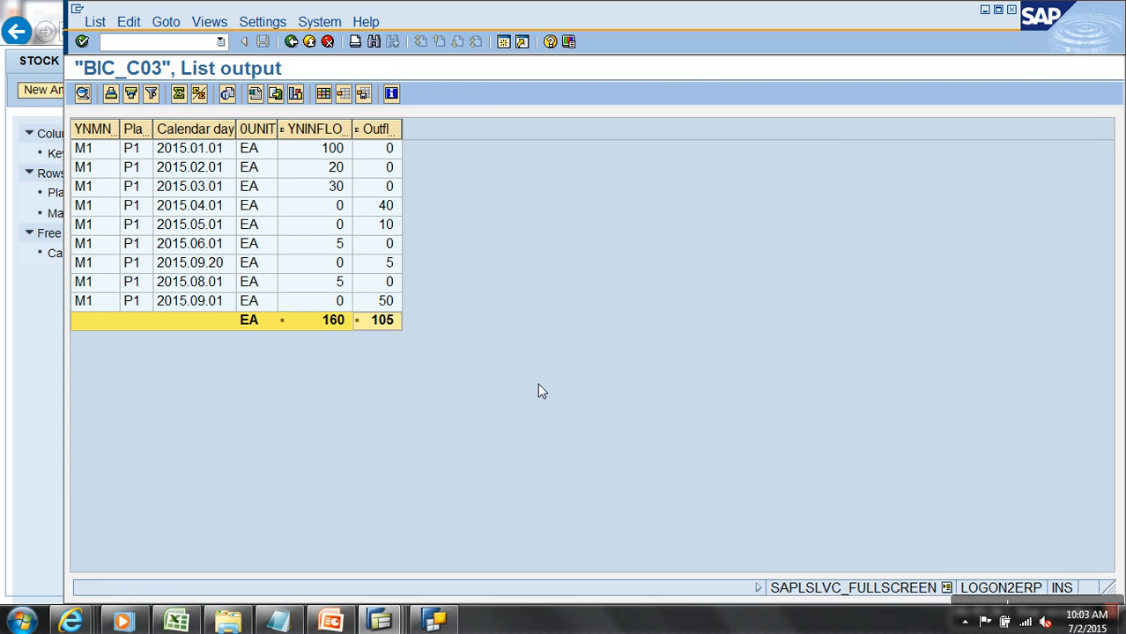
Step: Reload the STOCK report in the BEx Web browser window and return to the load requests of Demo inventory Cube
key("alt+Tab")
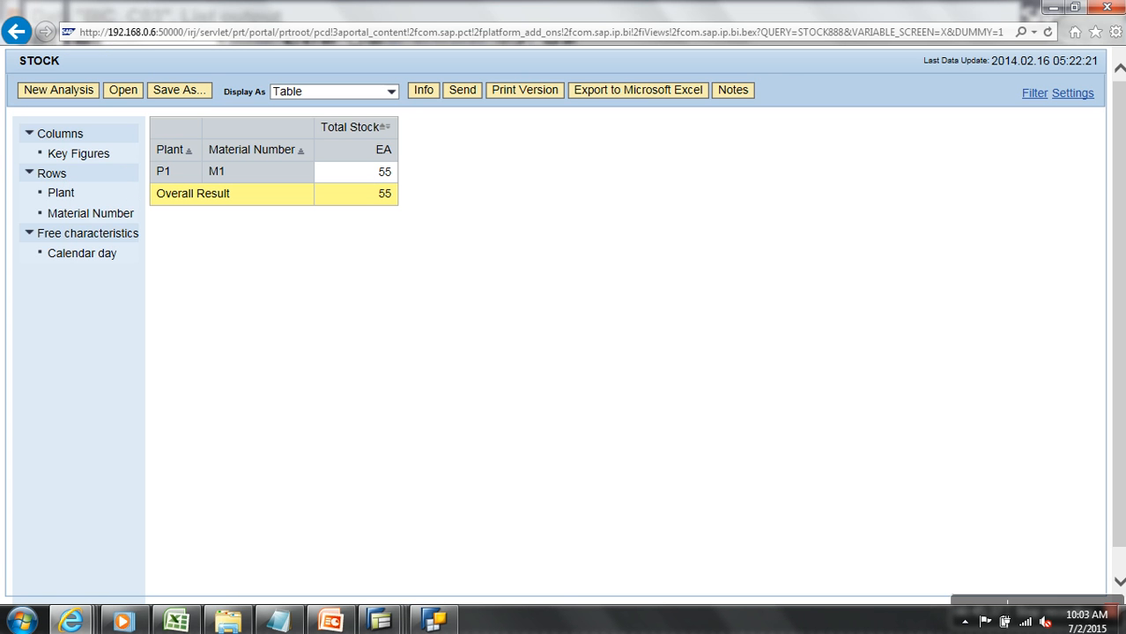
left_click(1050, 32)
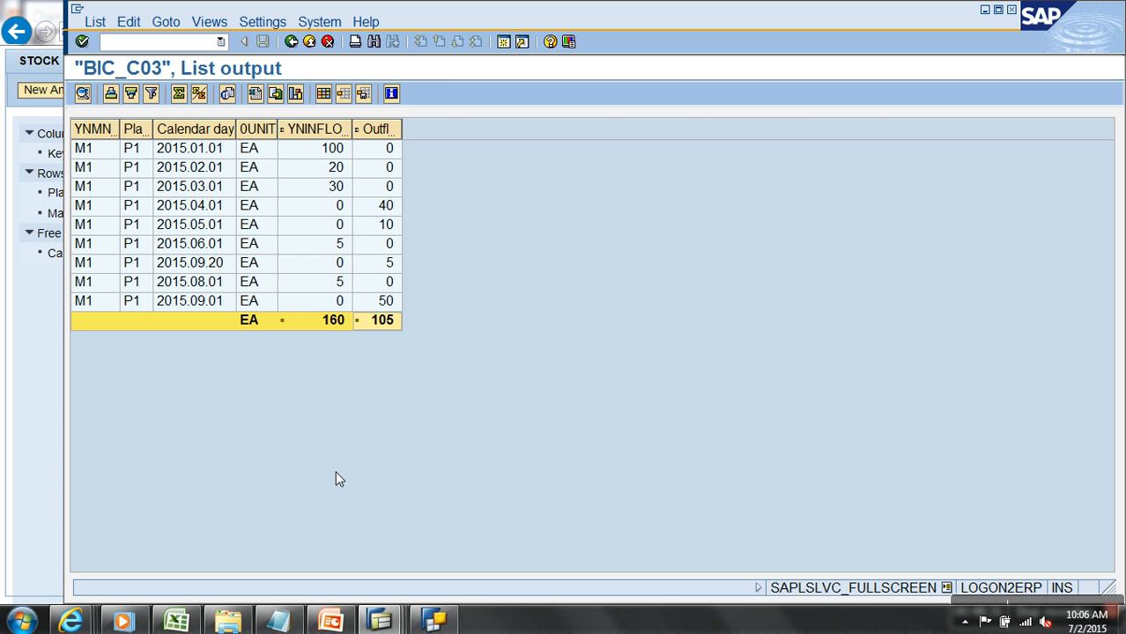
left_click(309, 46)
left_click(309, 44)
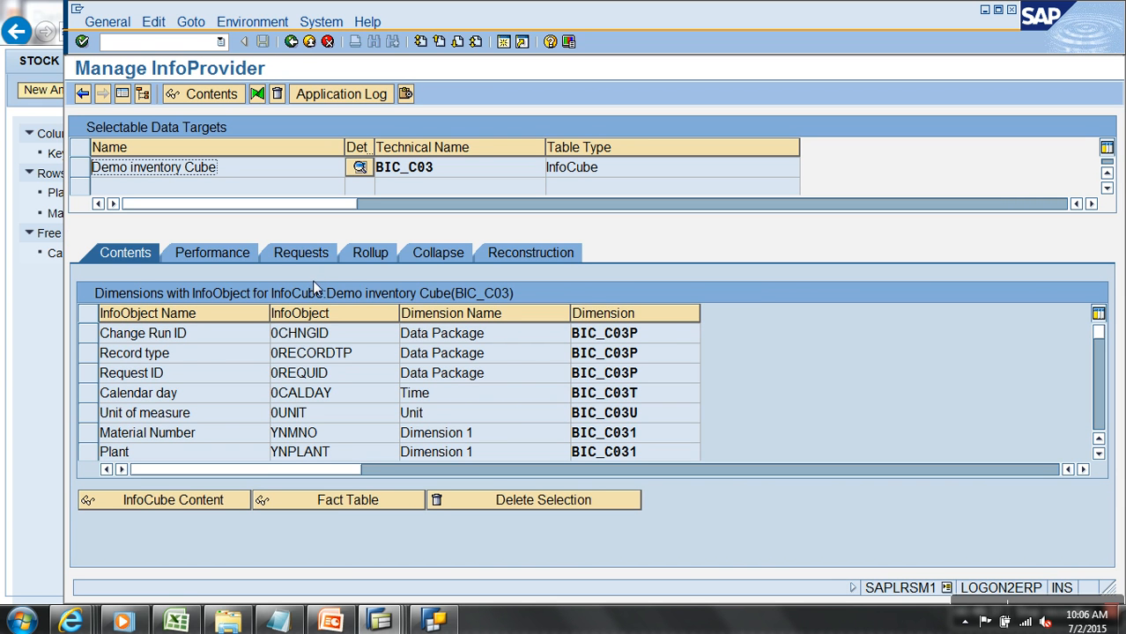
left_click(321, 253)
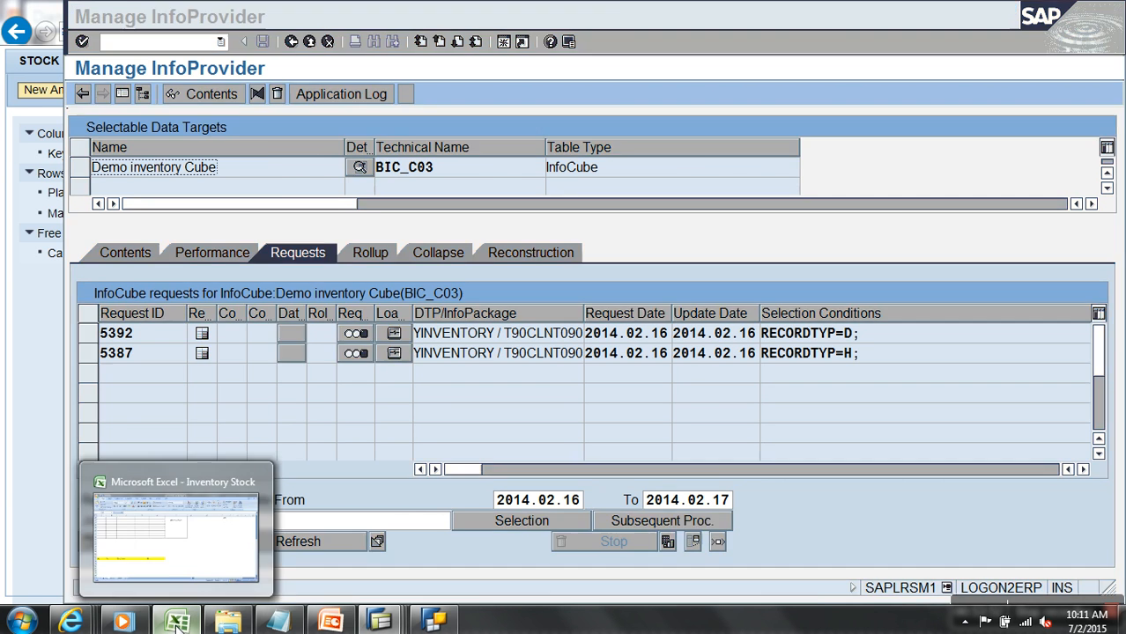
Step: Switch to the Inventory Stock workbook in Excel, open the empty Sheet2 and hide its gridlines
left_click(177, 623)
left_click(146, 581)
left_click(321, 233)
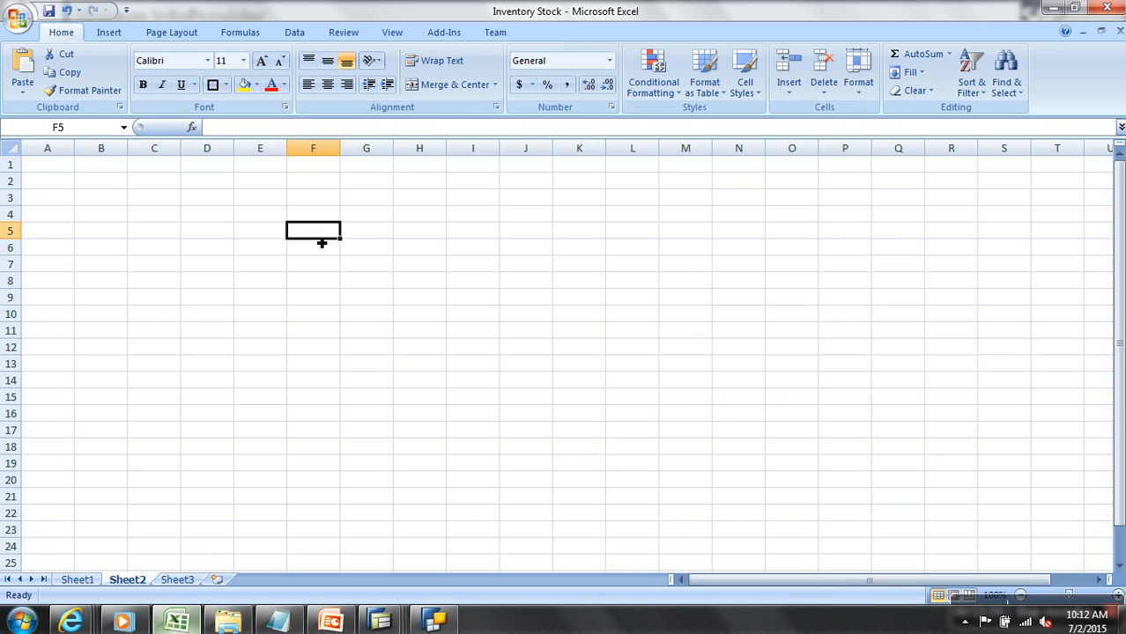
left_click(392, 33)
left_click(256, 74)
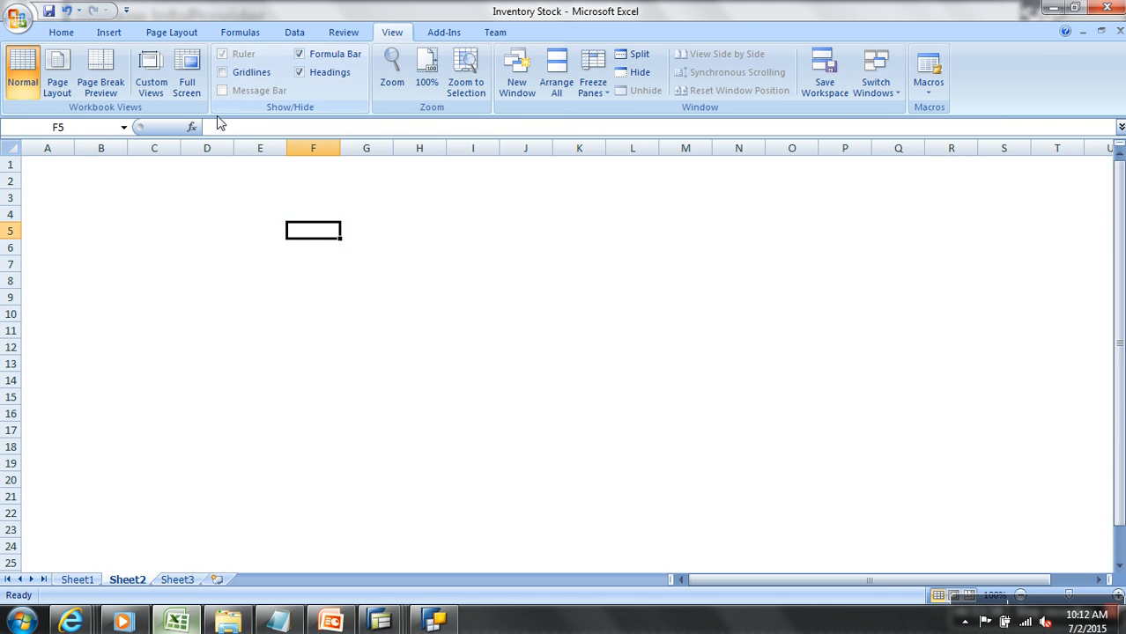
Step: Insert a cube shape on Sheet2 spanning about cells G3 to H7
left_click(72, 33)
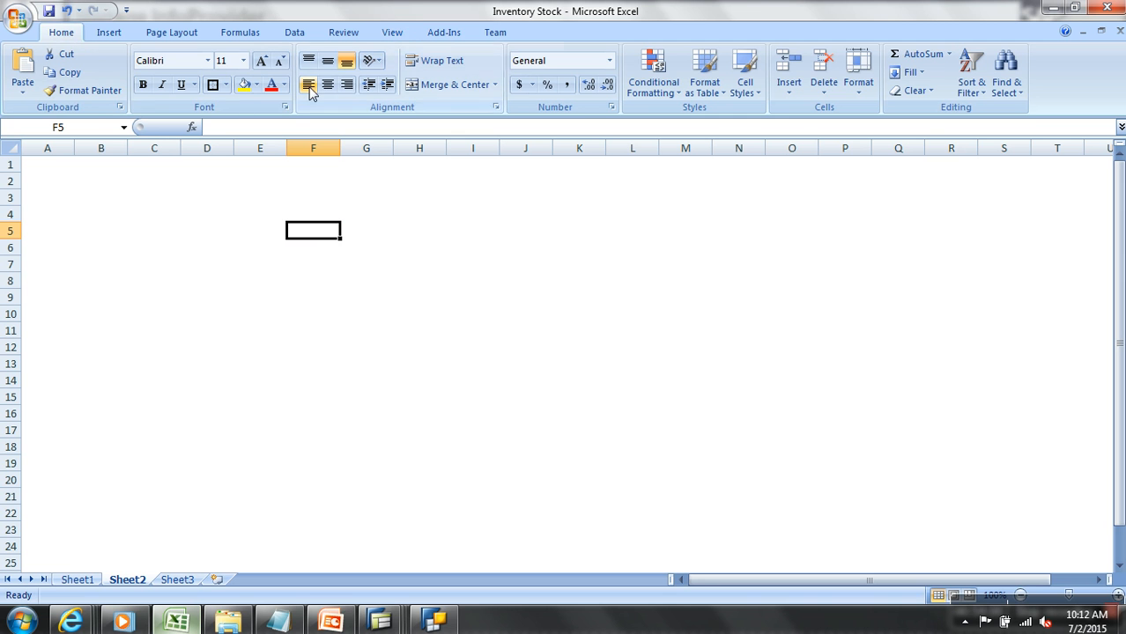
left_click(117, 36)
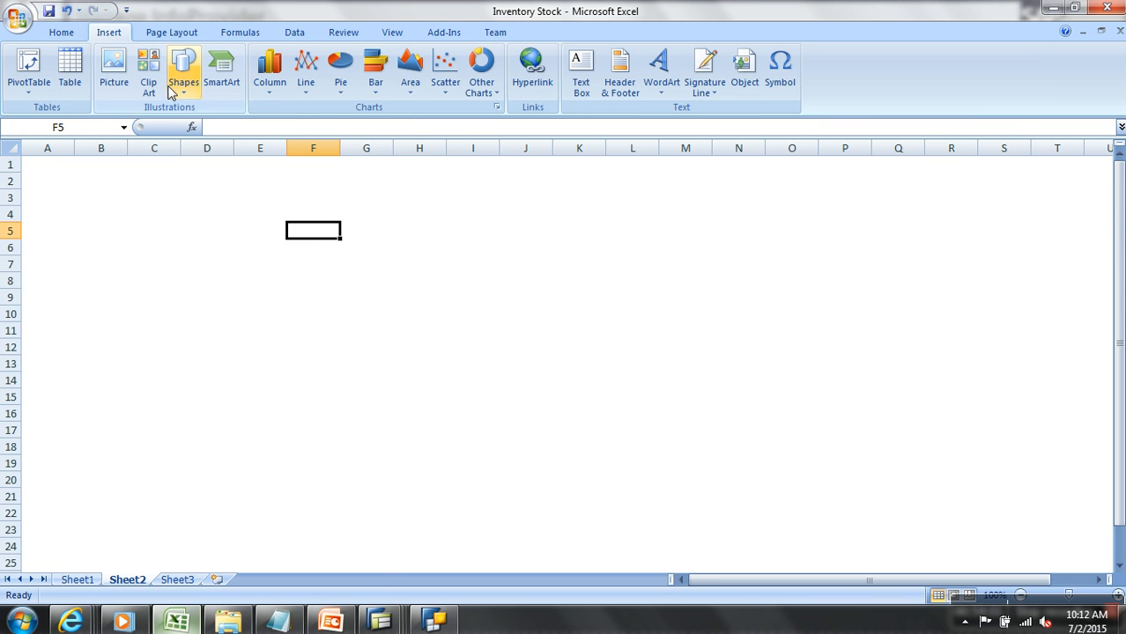
left_click(195, 91)
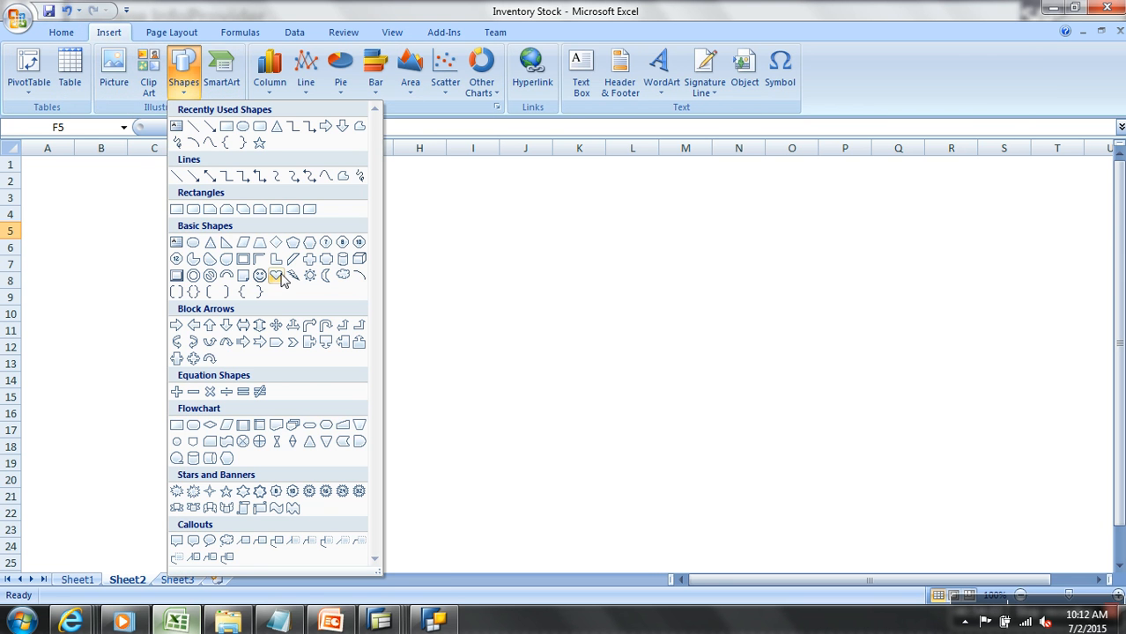
left_click(358, 264)
left_click_drag(332, 197, 435, 282)
Step: Label the cube 0IC_C03 in cell G2, directly above the shape
left_click(375, 185)
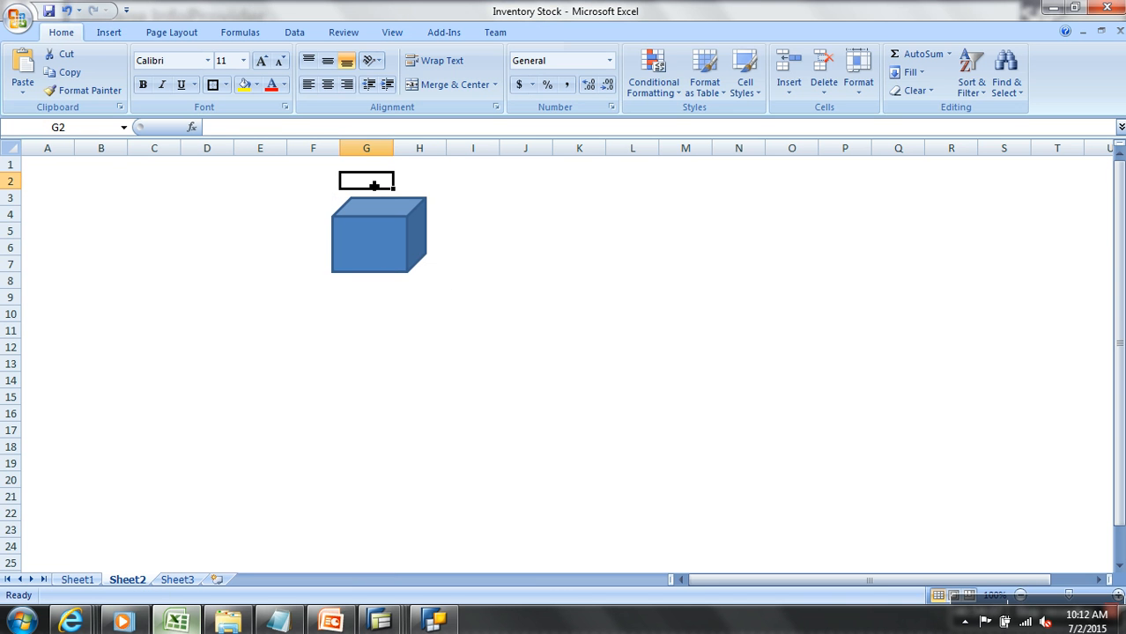
type("0IC")
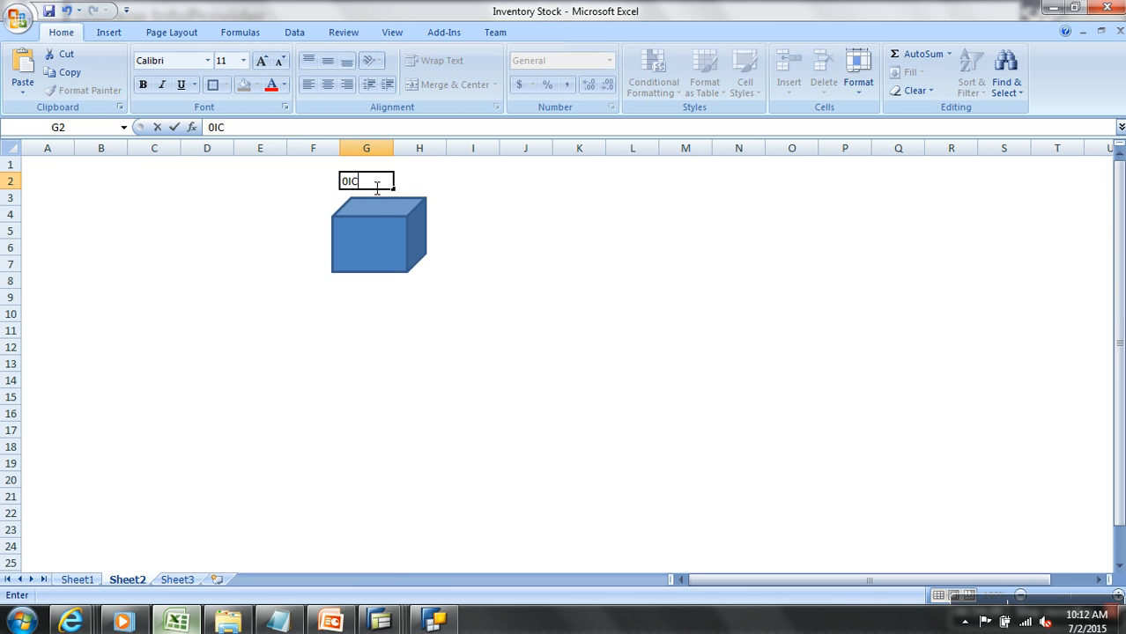
type("_C03")
left_click(389, 330)
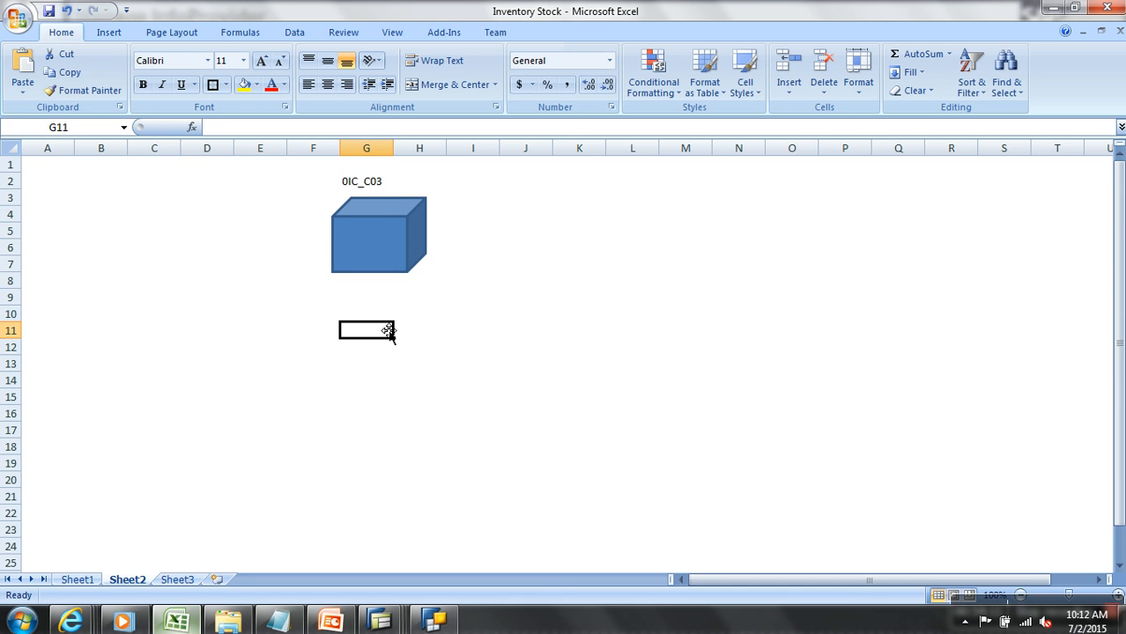
Step: Enter the DataSource headings BX in E14, BF in G14 and UM in I14 beneath the cube
left_click(285, 384)
type("BX")
key("Tab")
key("Tab")
type("BF")
key("Tab")
key("Tab")
type("UM")
Step: Describe BX as Initial Stock in D15 and BF as Moments in G15
left_click(235, 402)
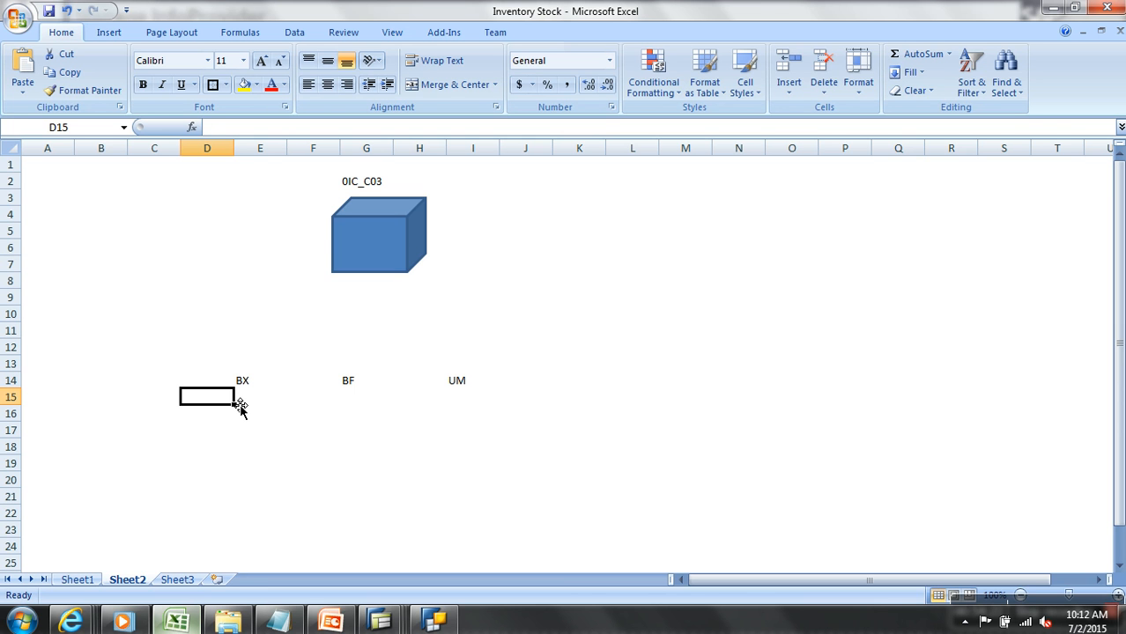
type("Ini")
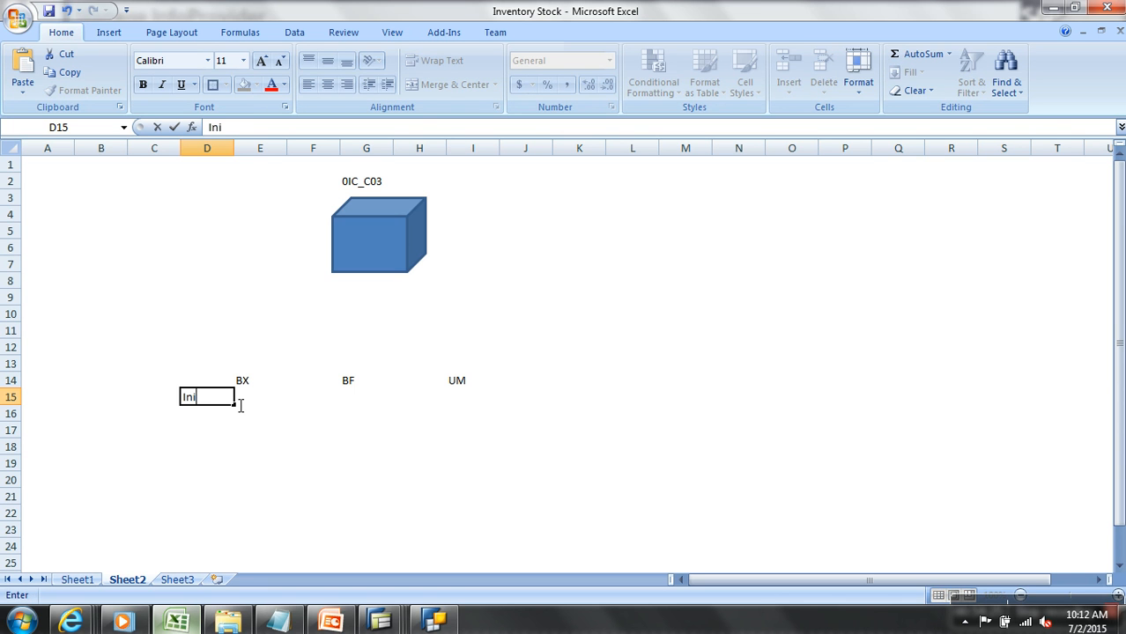
type("tial Stock")
key("Tab")
key("Tab")
key("Tab")
type("Moments")
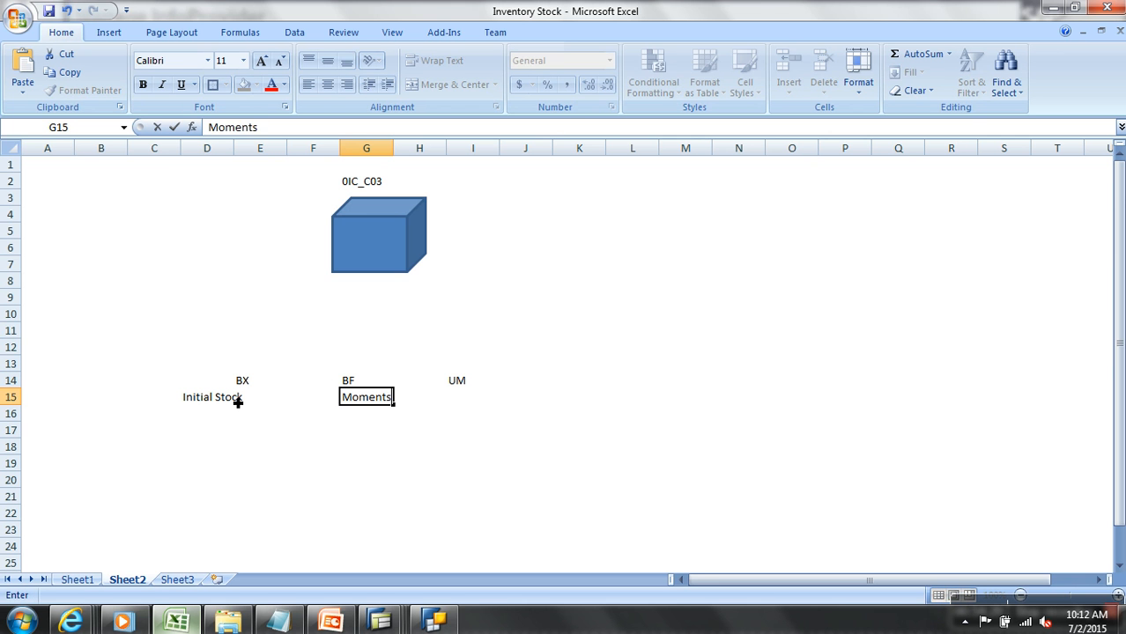
key("Return")
Step: List the BF load types as "Init - Historical" in G16 and "Delta - Delta Momemts" in G17
type("Init - Historical")
key("Return")
type("Delta - Delta")
type("memts")
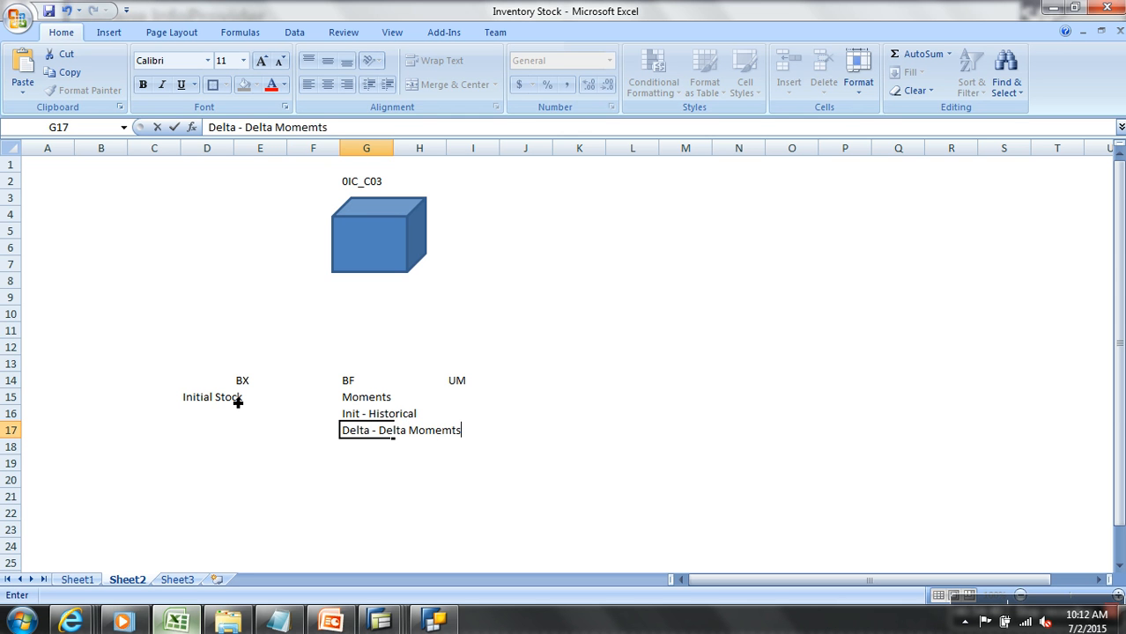
key("Tab")
Step: Move the UM heading from I14 to K14
key("Up")
key("Up")
key("Right")
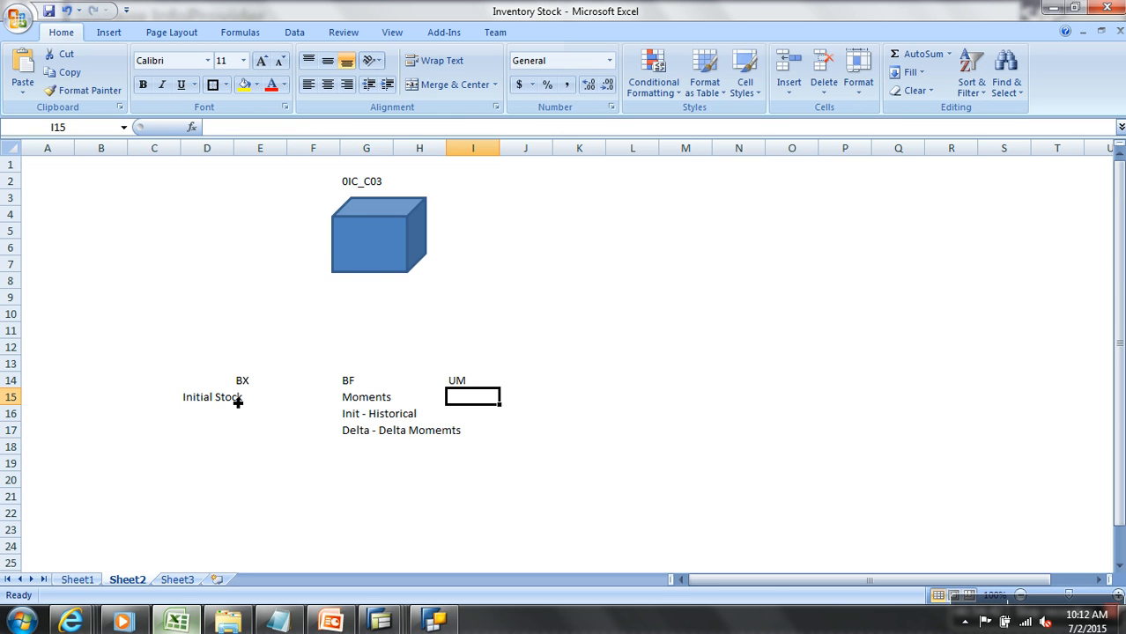
key("Up")
key("ctrl+x")
key("Right")
key("Right")
key("Return")
Step: Describe UM as Revaluations in K15
key("Down")
type("Re")
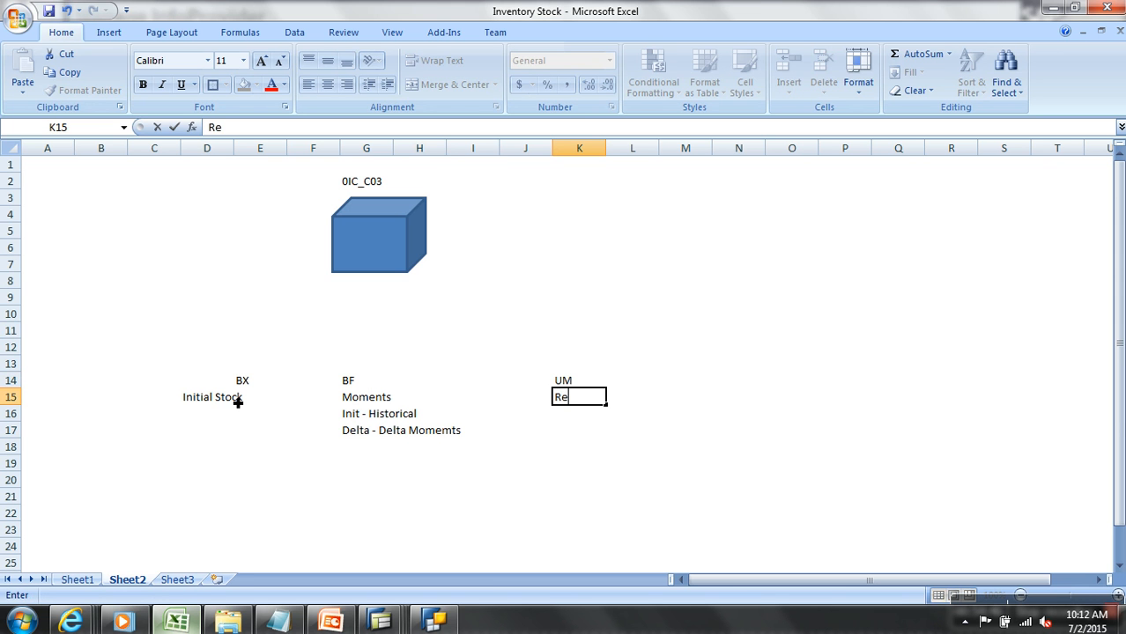
type("valuation")
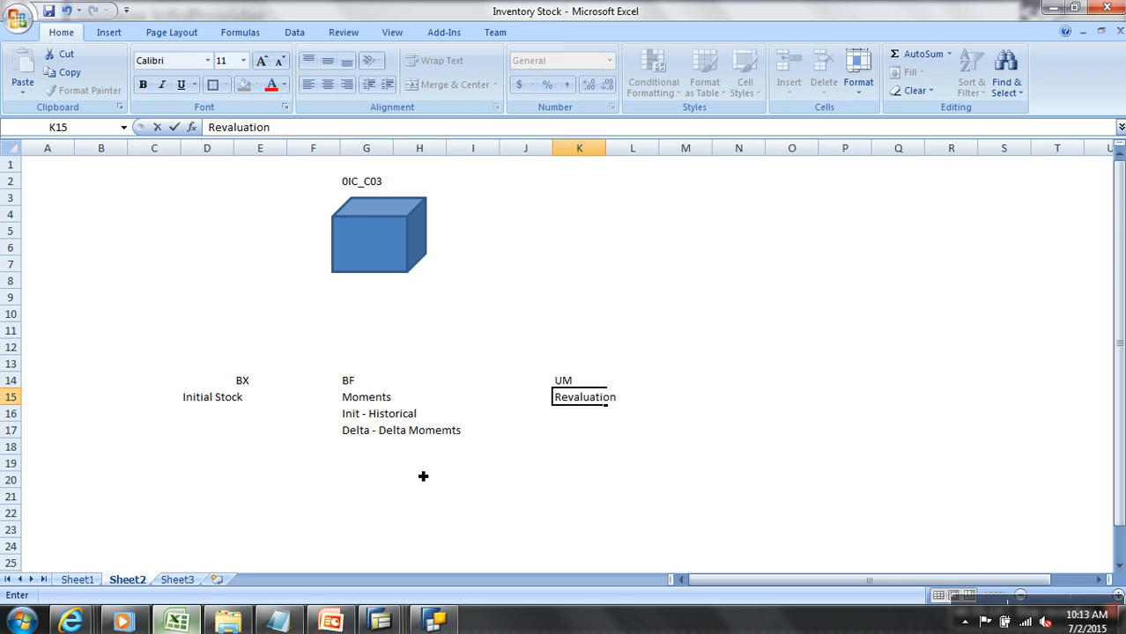
type("s")
key("Return")
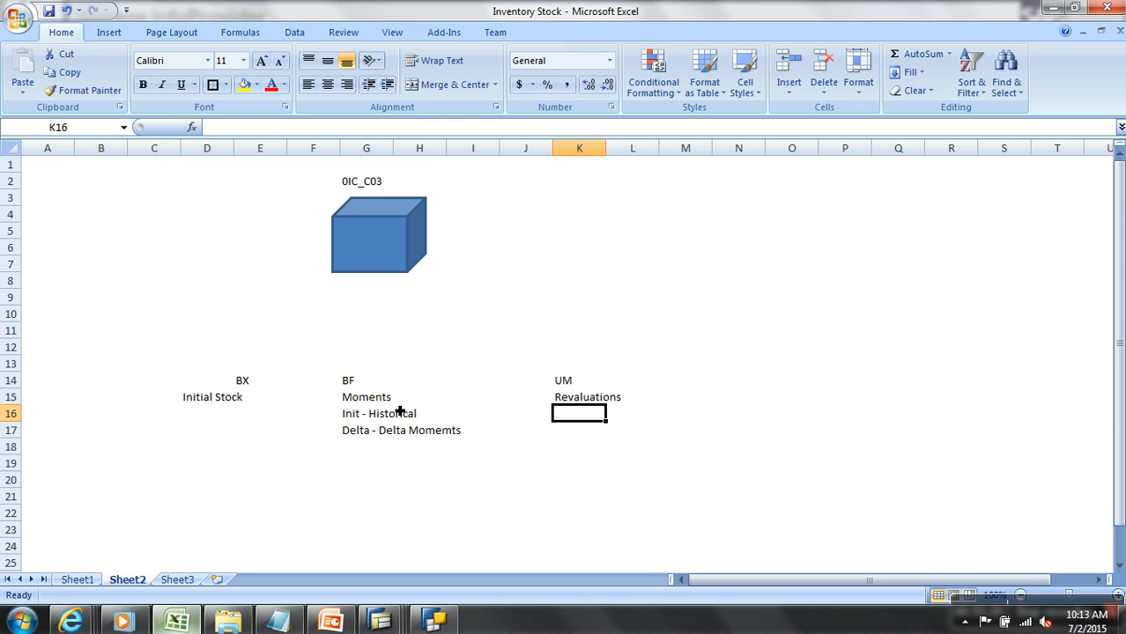
left_click(381, 385)
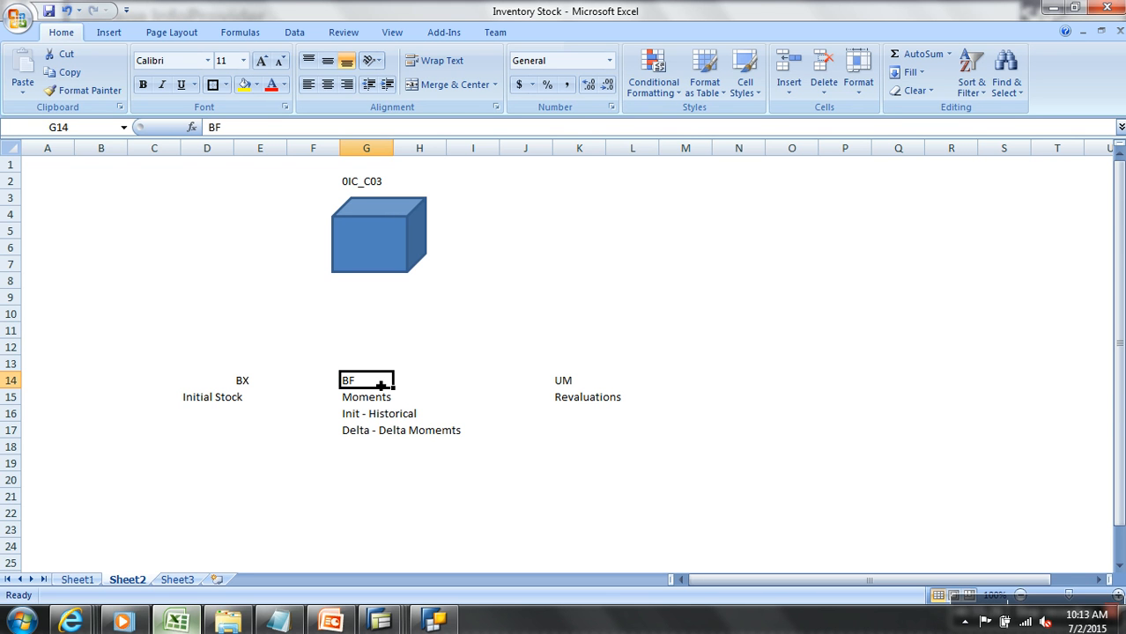
left_click(592, 388)
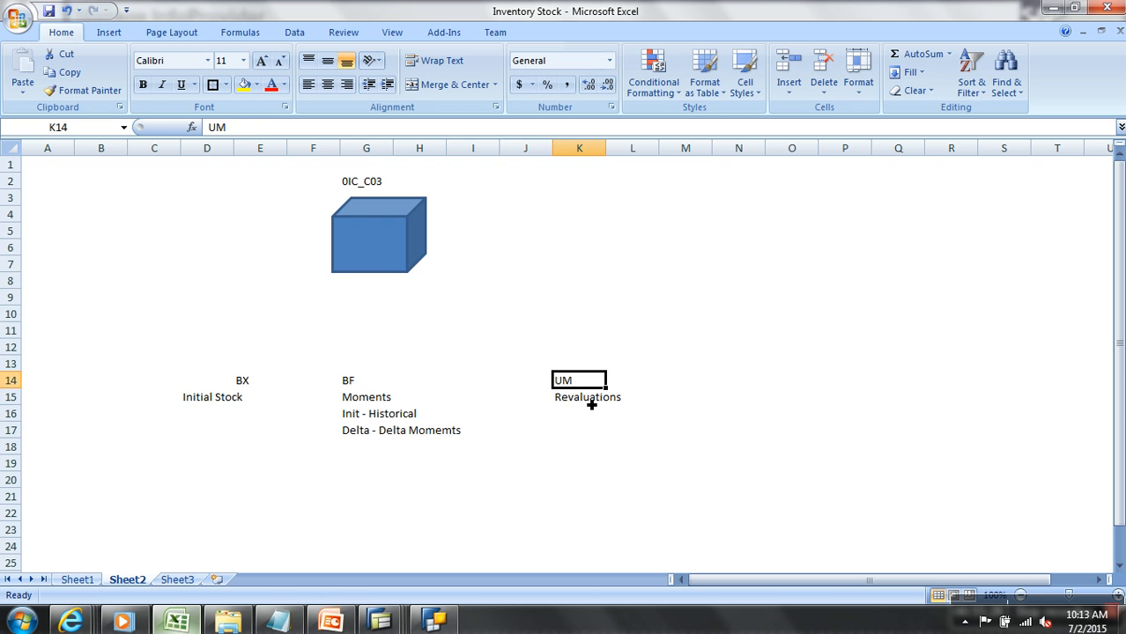
left_click(589, 401)
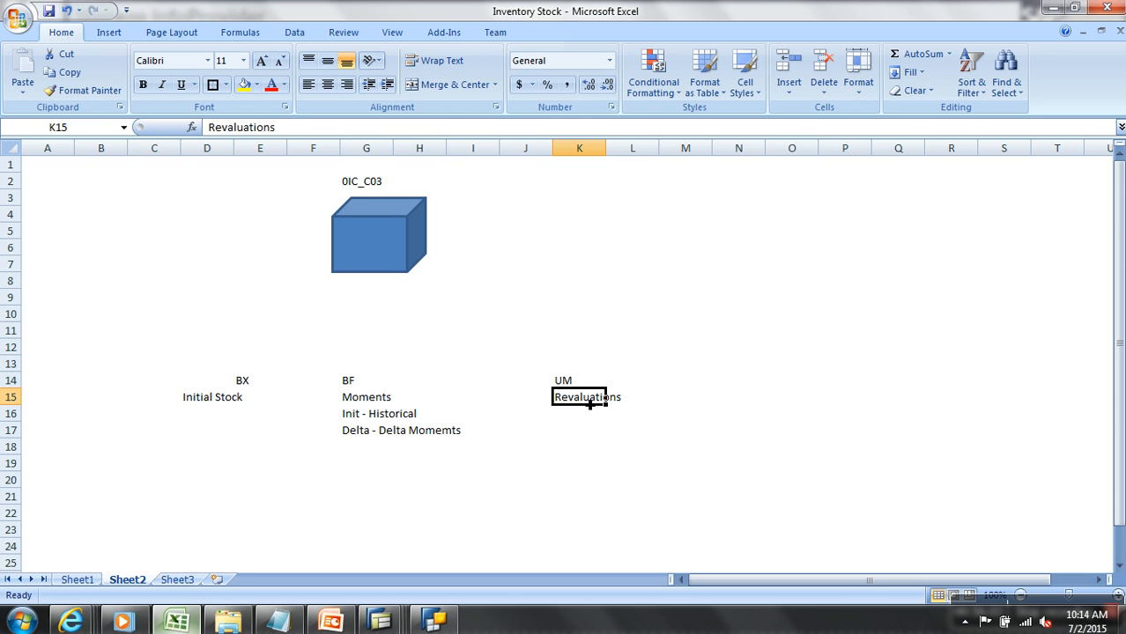
left_click(244, 386)
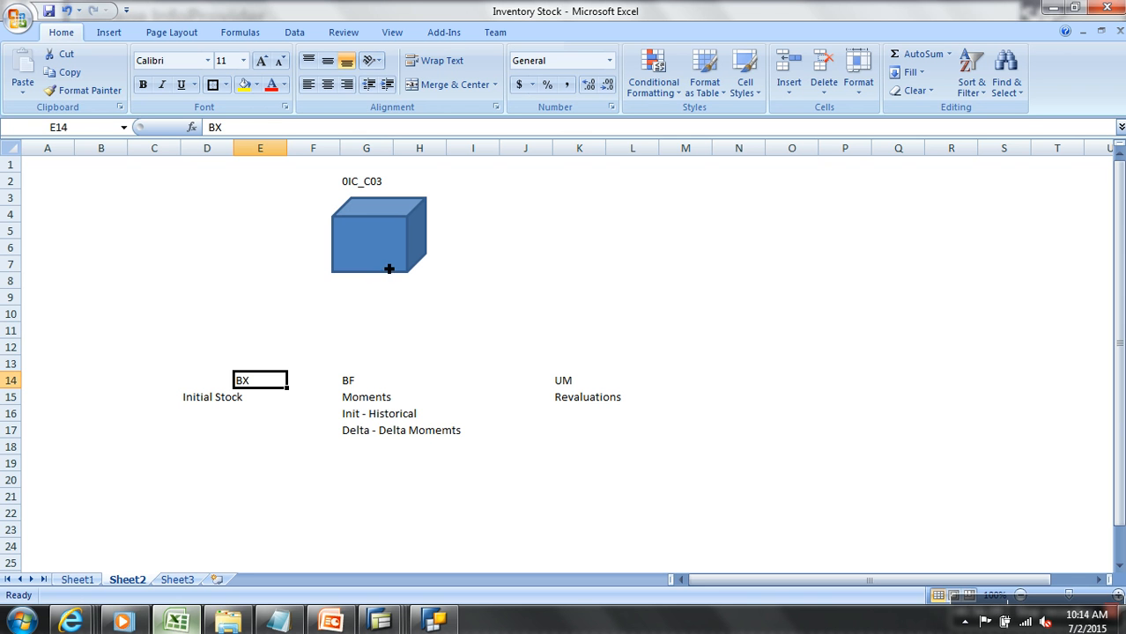
left_click_drag(361, 414, 420, 420)
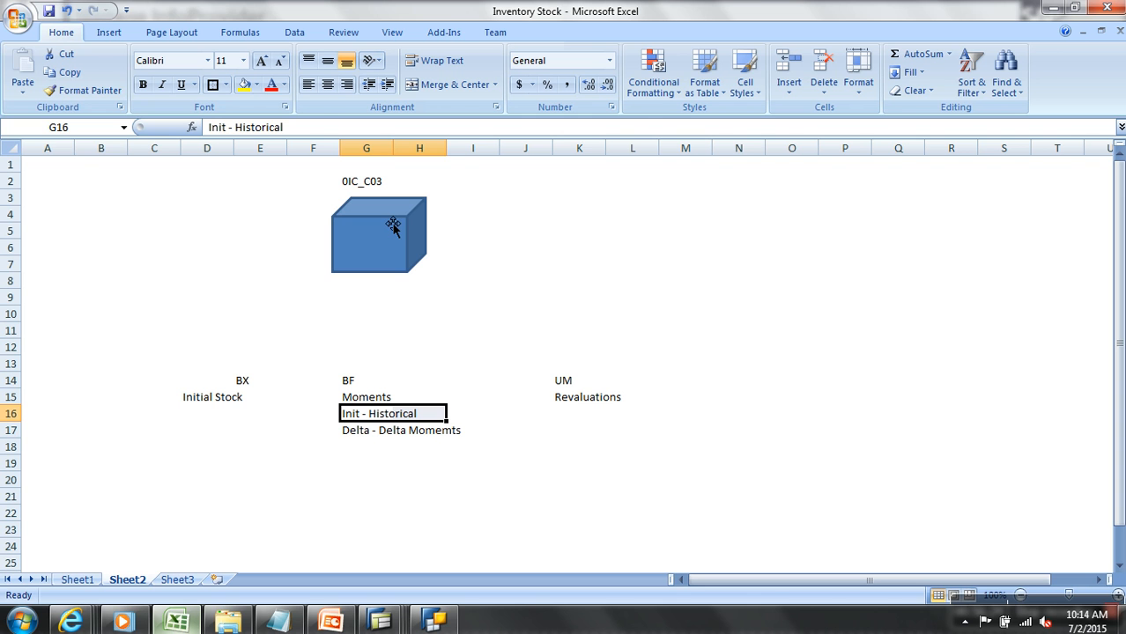
left_click(361, 426)
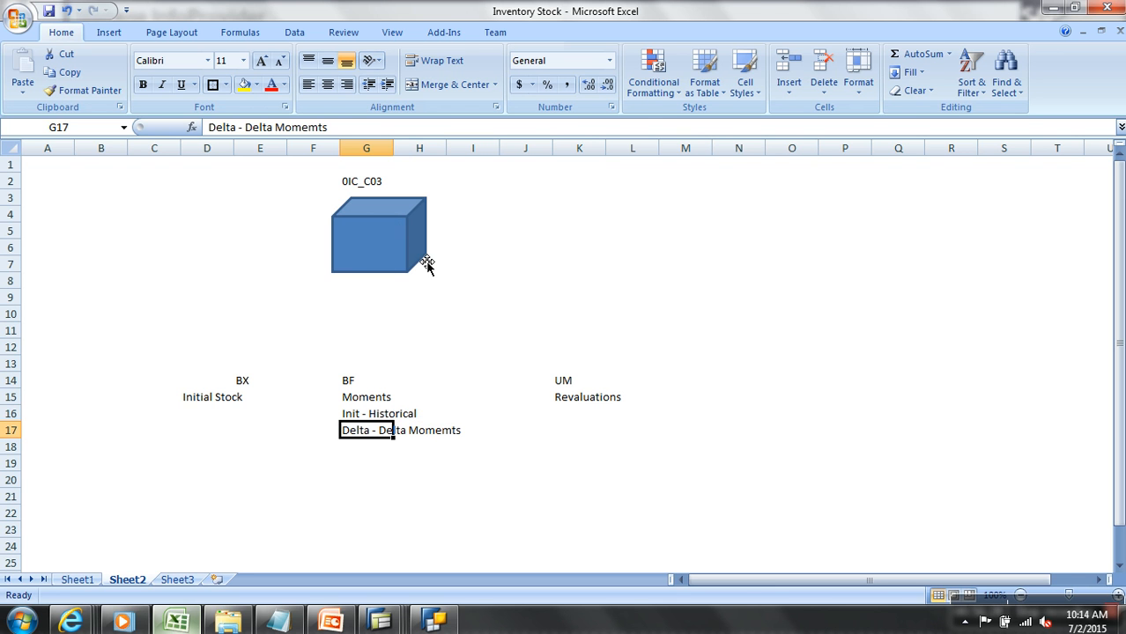
left_click(570, 405)
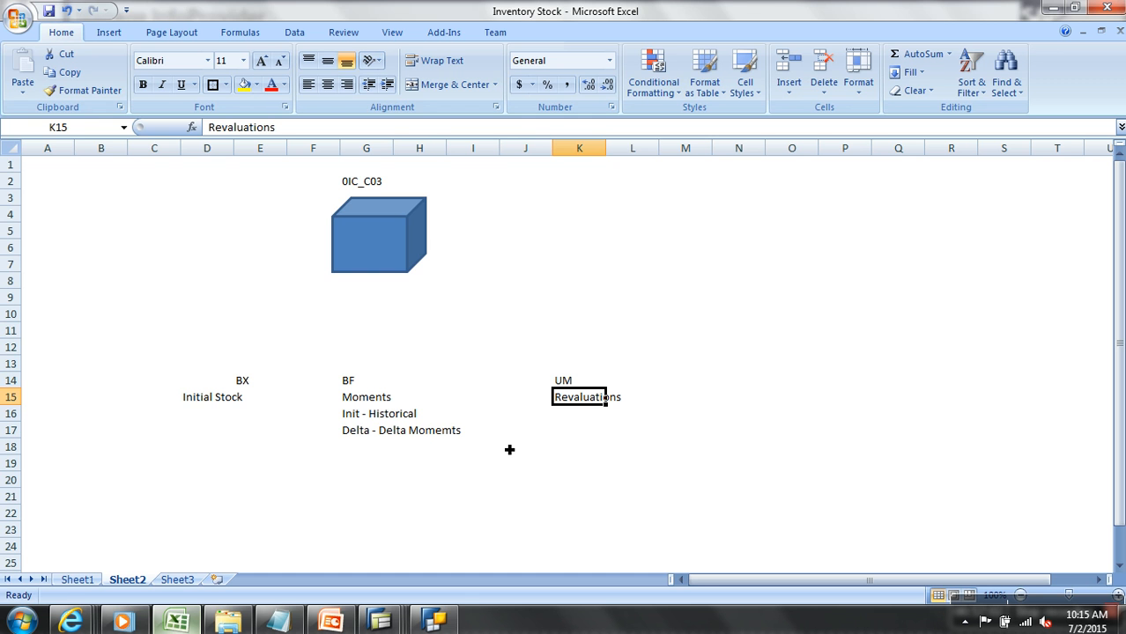
left_click(179, 621)
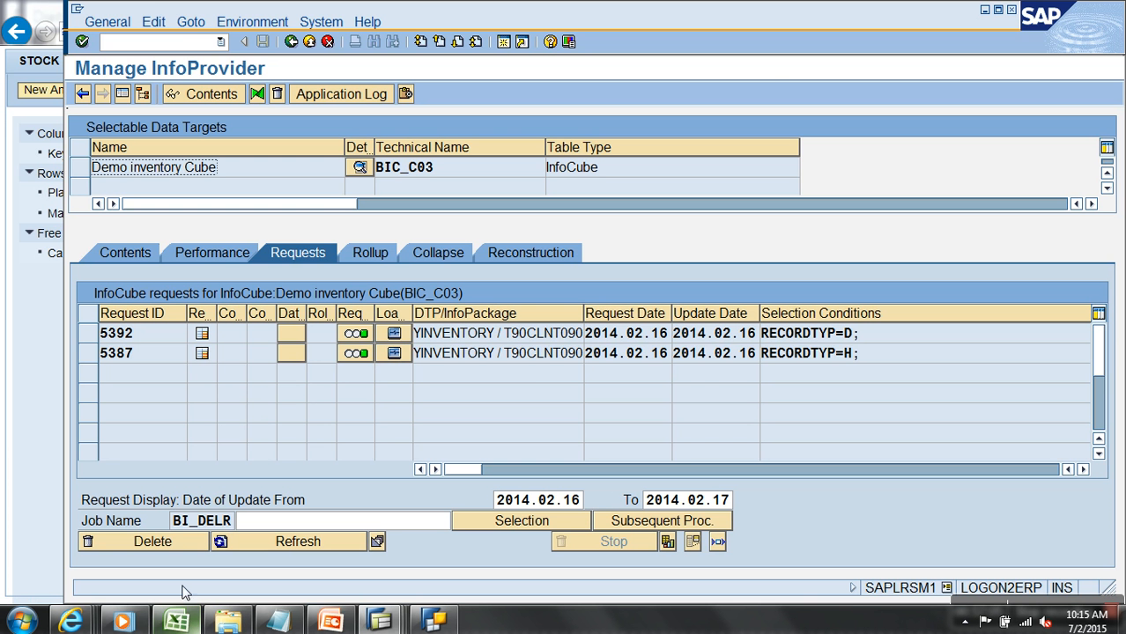
left_click(177, 622)
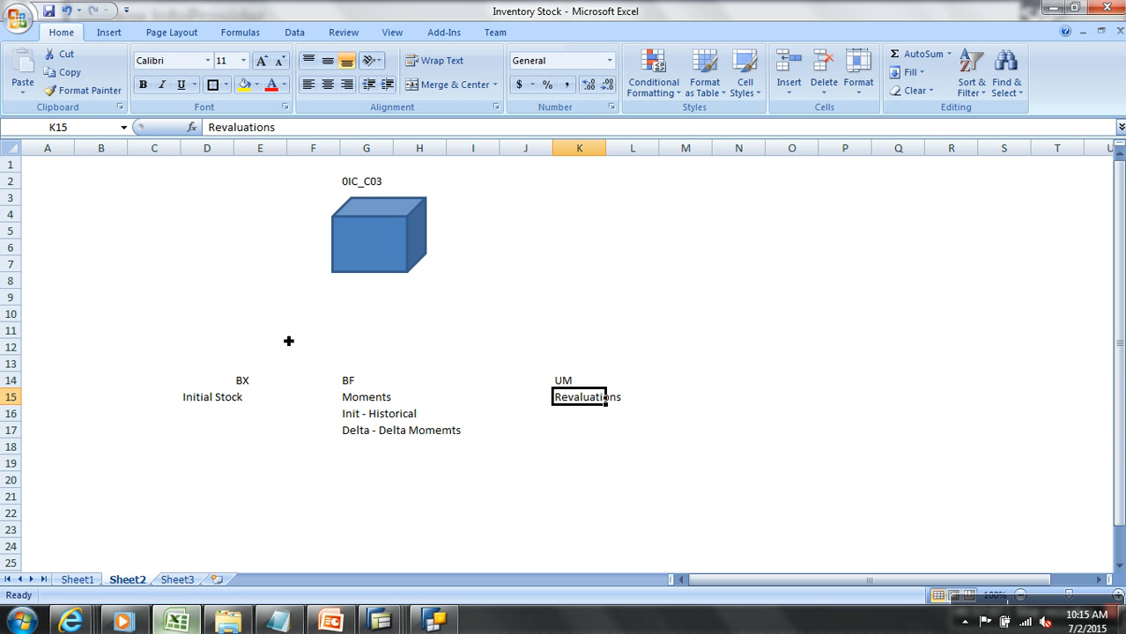
Step: On Sheet1, insert a column right after Quantity and head it stcktyp in F2
left_click(78, 579)
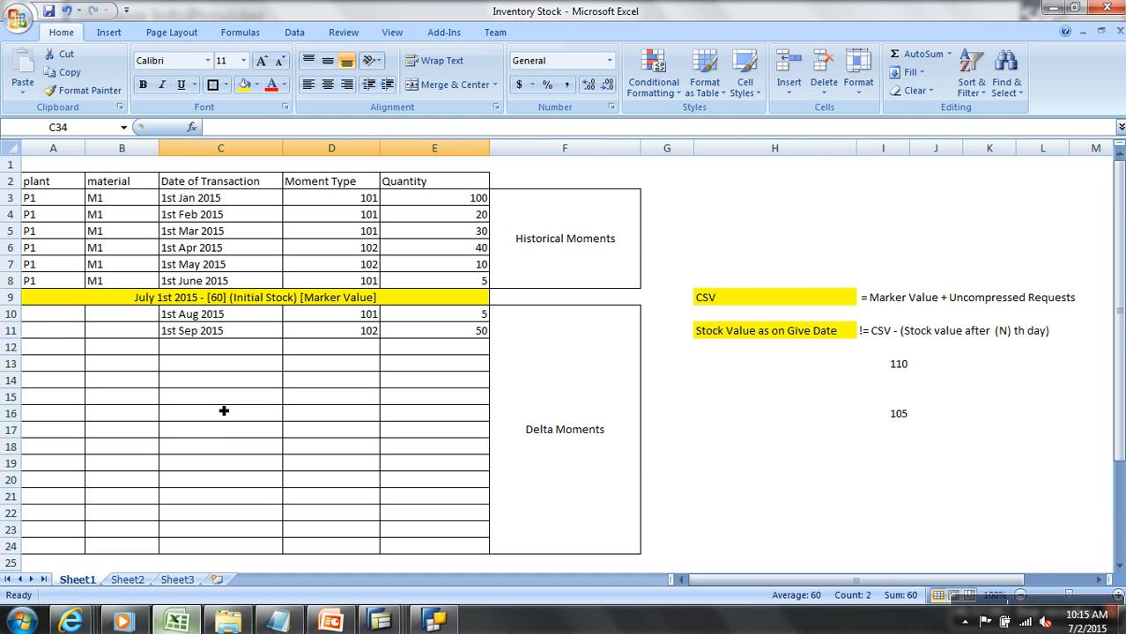
left_click(529, 148)
right_click(529, 148)
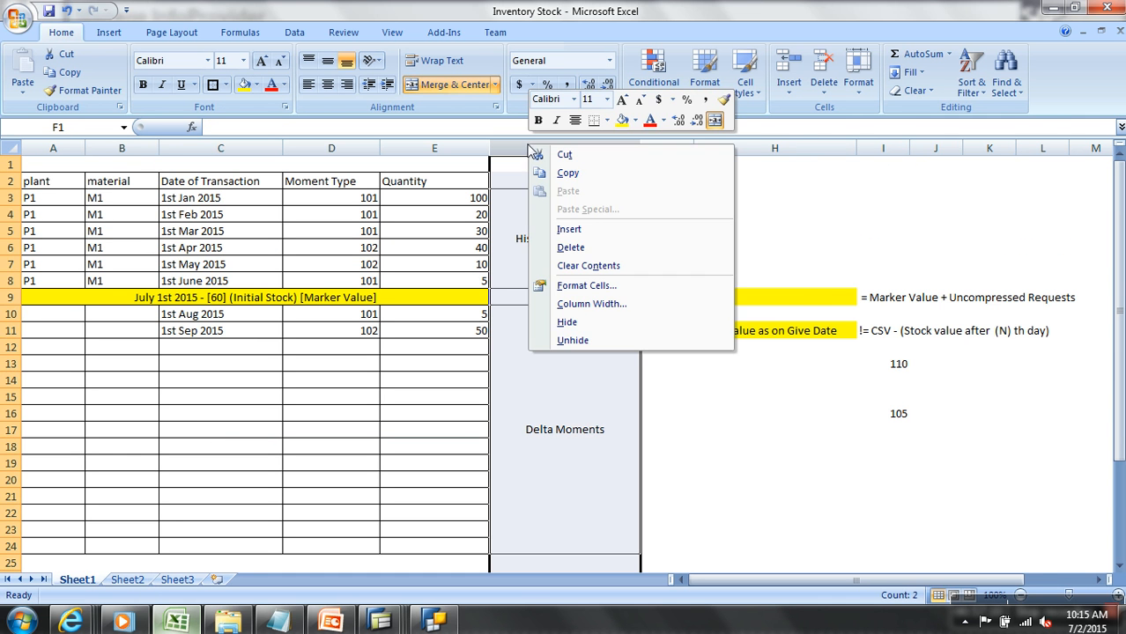
left_click(573, 229)
left_click(534, 183)
type("stcktyp")
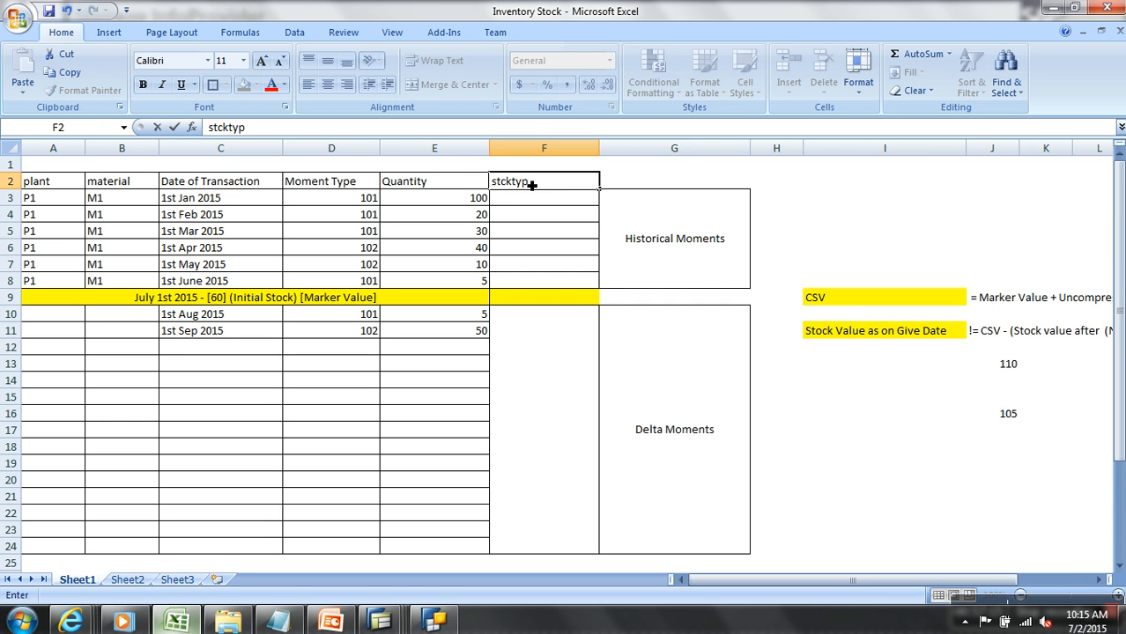
key("Return")
Step: Fill the stcktyp values for the historical rows F3 to F8 with k, k, v, v, k, k, leaving F9 empty
type("k")
key("Return")
type("k")
key("Return")
type("v")
key("Return")
type("v")
key("Return")
type("k")
key("Return")
type("k")
key("Return")
type("v")
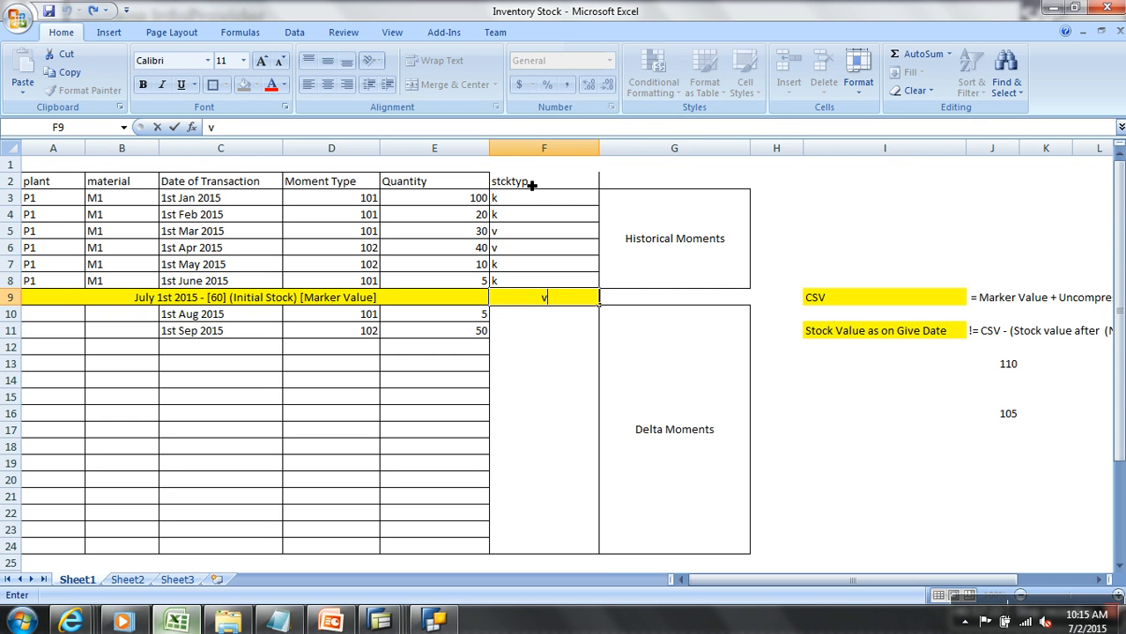
key("BackSpace")
left_click(529, 205)
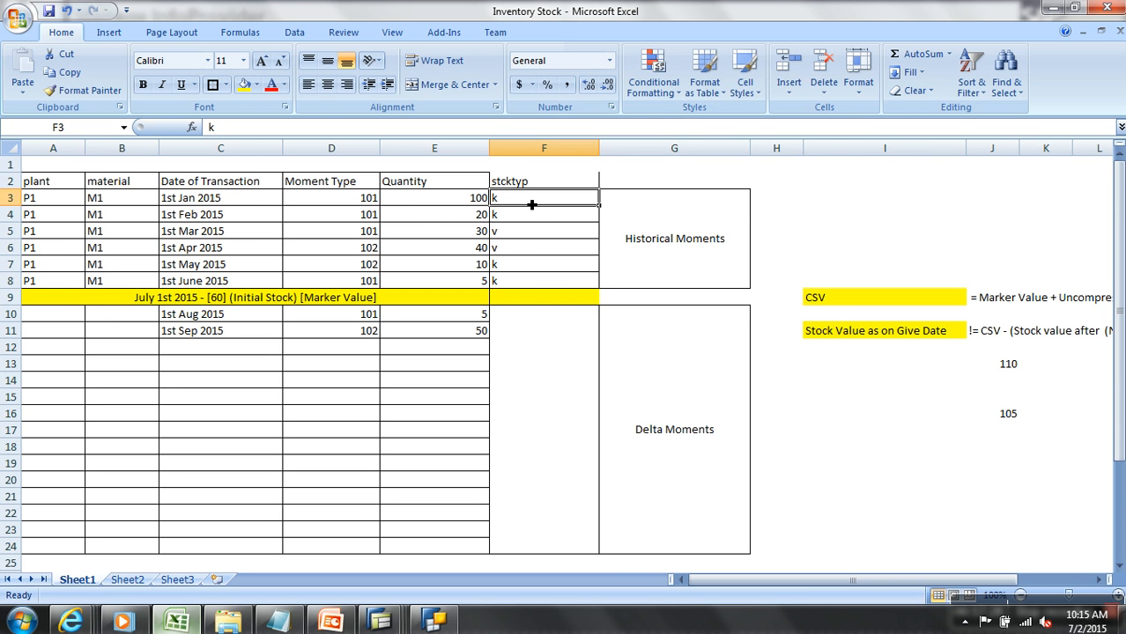